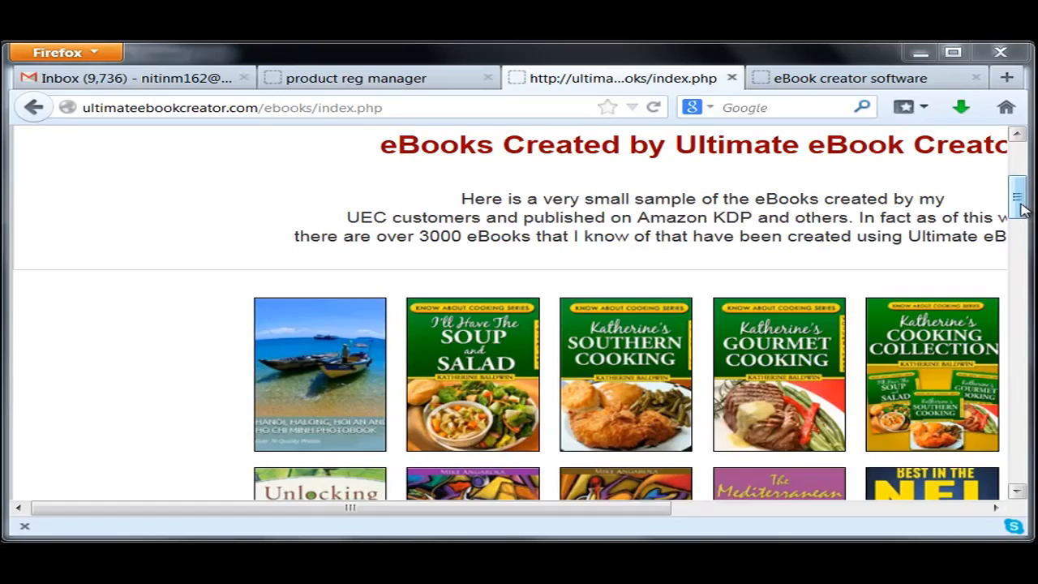
Step: Scroll through the ultimateebookcreator.com showcase of sample eBook covers
{"action": "left_click_drag", "start_coordinate": [1021, 208], "coordinate": [1015, 197]}
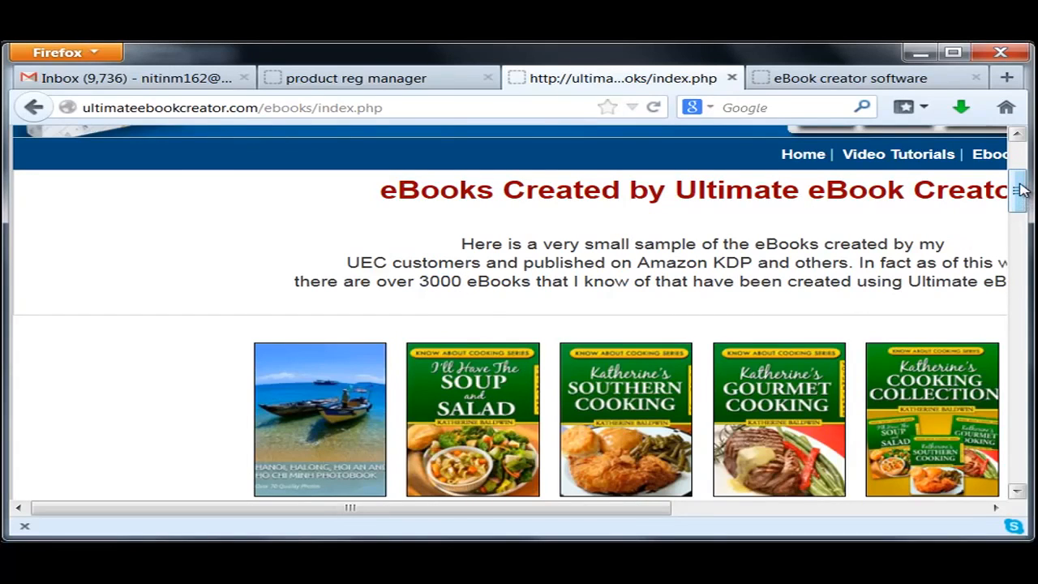
{"action": "left_click_drag", "start_coordinate": [1019, 188], "coordinate": [1021, 214]}
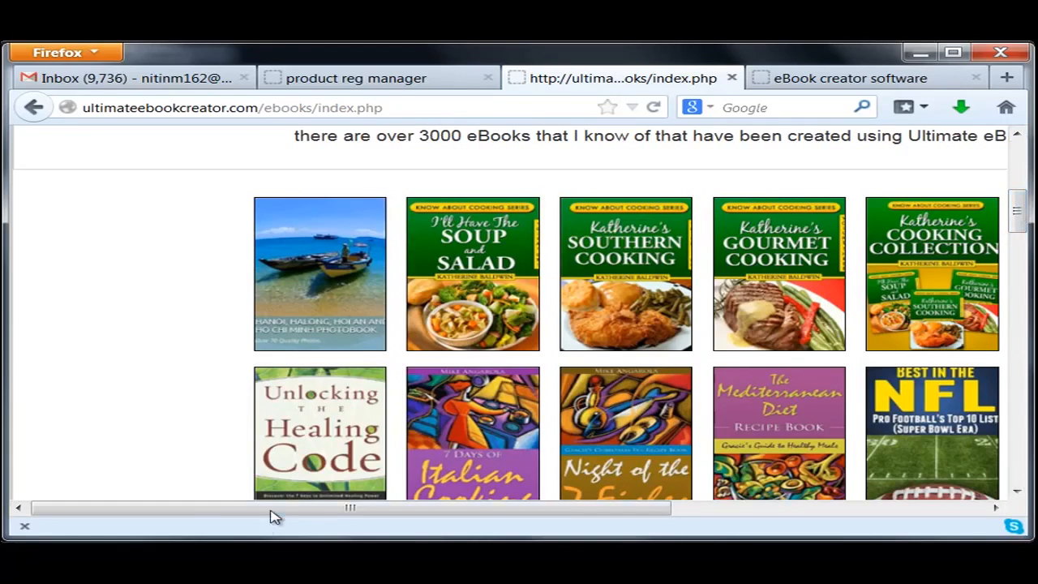
{"action": "left_click_drag", "start_coordinate": [276, 509], "coordinate": [427, 517]}
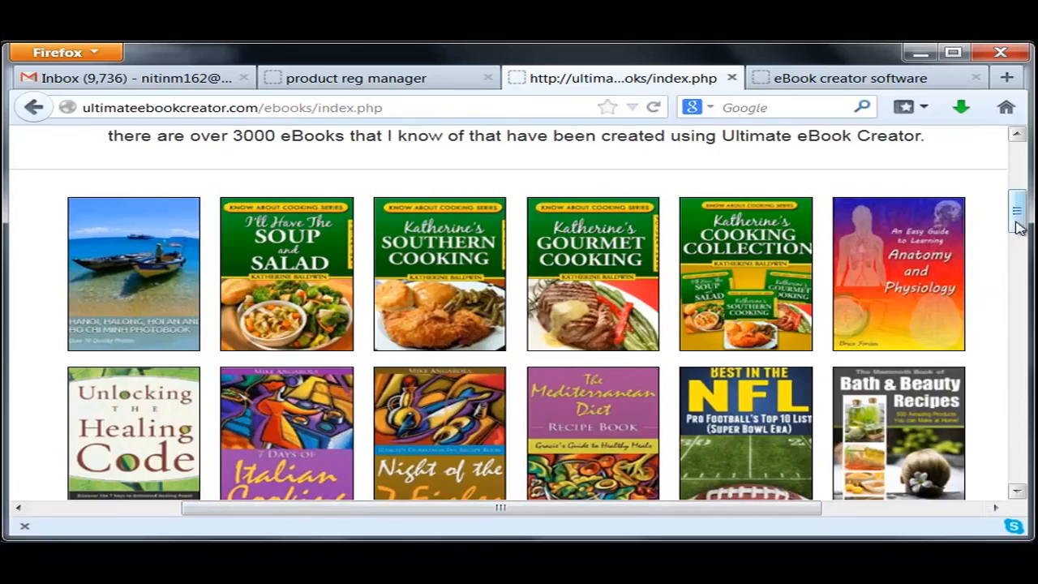
{"action": "mouse_move", "coordinate": [1014, 215]}
{"action": "left_mouse_down"}
{"action": "mouse_move", "coordinate": [1025, 188]}
{"action": "mouse_move", "coordinate": [1023, 234]}
{"action": "left_mouse_up"}
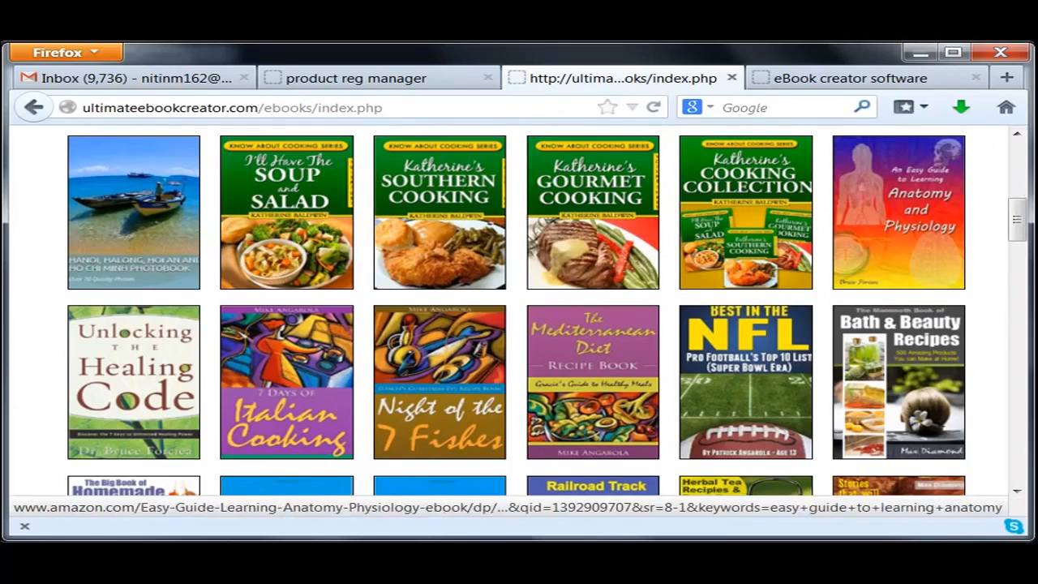
{"action": "left_click_drag", "start_coordinate": [1023, 227], "coordinate": [1019, 328]}
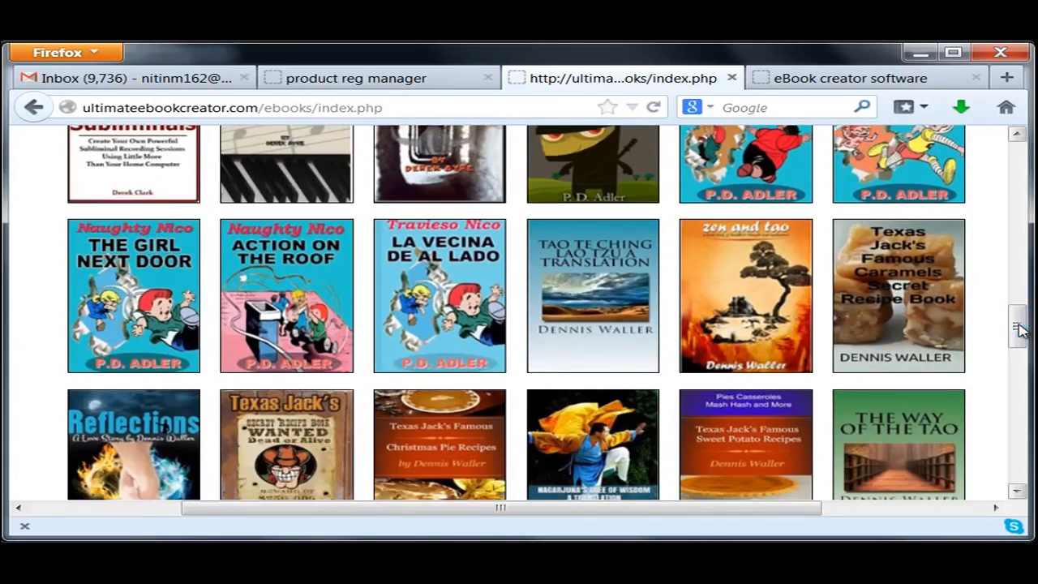
{"action": "mouse_move", "coordinate": [1018, 335]}
{"action": "left_mouse_down"}
{"action": "mouse_move", "coordinate": [1021, 460]}
{"action": "mouse_move", "coordinate": [1026, 174]}
{"action": "mouse_move", "coordinate": [1028, 318]}
{"action": "mouse_move", "coordinate": [1019, 318]}
{"action": "left_mouse_up"}
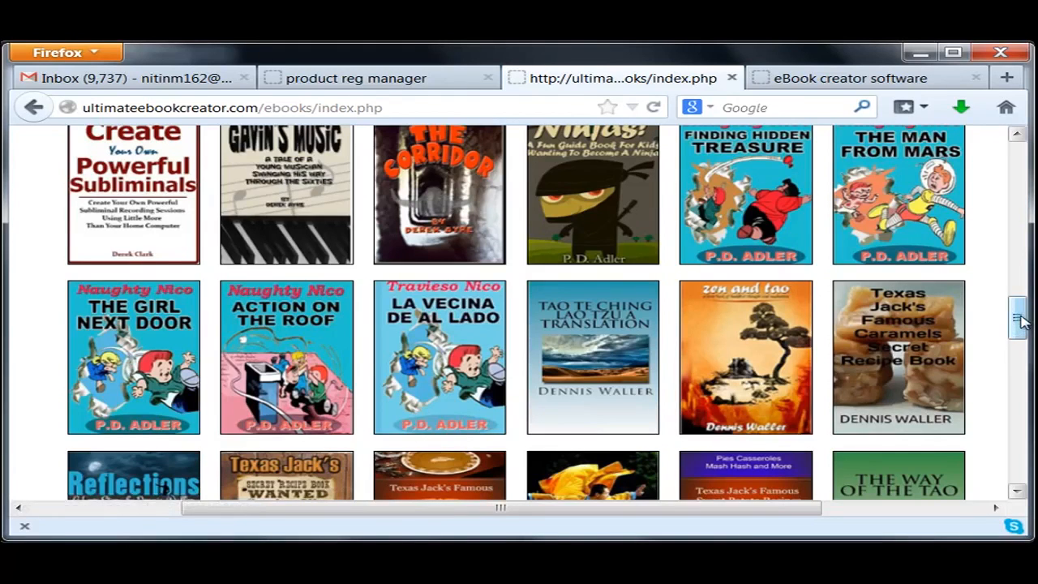
{"action": "left_click_drag", "start_coordinate": [1018, 321], "coordinate": [1007, 374]}
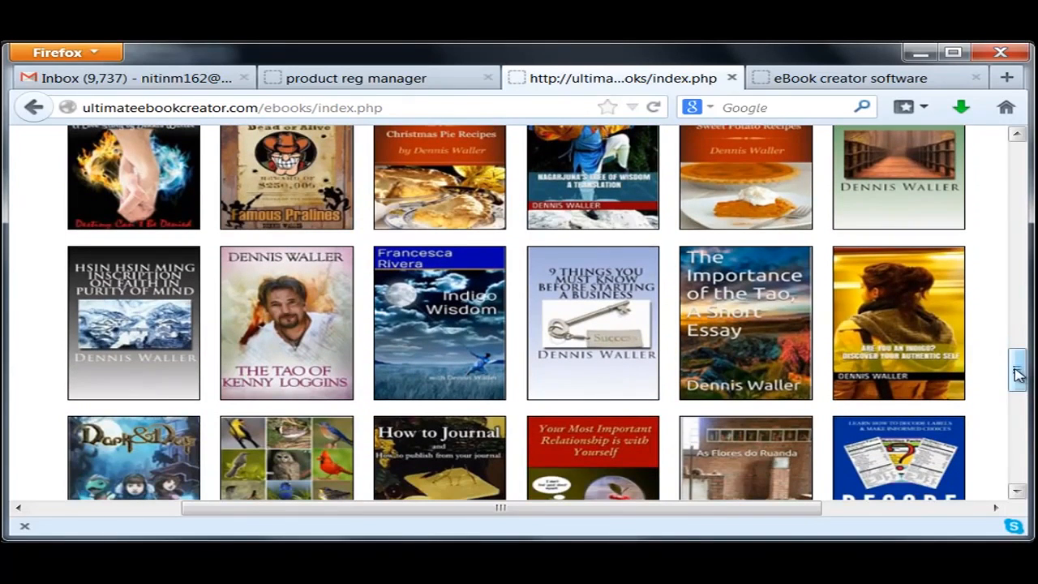
{"action": "left_click_drag", "start_coordinate": [1020, 373], "coordinate": [1019, 313]}
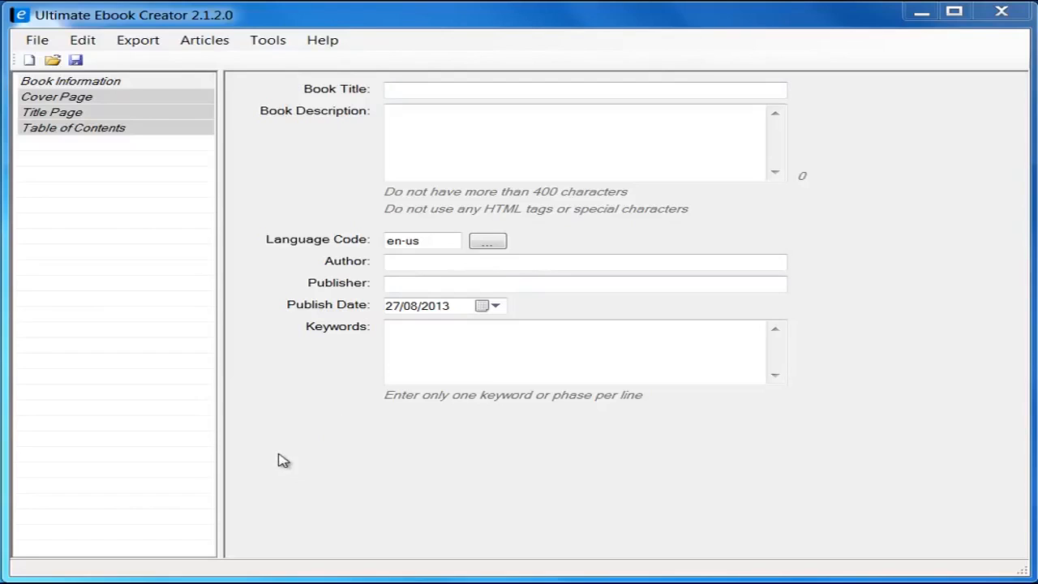
Step: Widen the book-parts panel, preview Cover Page, Title Page and Table of Contents, and return to Book Information
{"action": "mouse_move", "coordinate": [222, 451]}
{"action": "left_mouse_down"}
{"action": "mouse_move", "coordinate": [305, 453]}
{"action": "mouse_move", "coordinate": [233, 461]}
{"action": "left_mouse_up"}
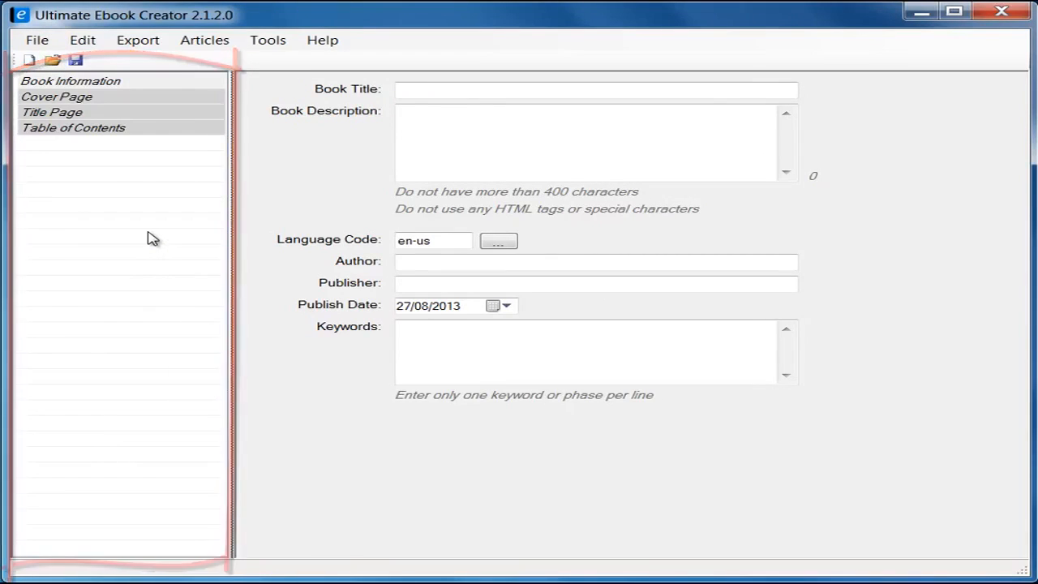
{"action": "left_click", "coordinate": [76, 96]}
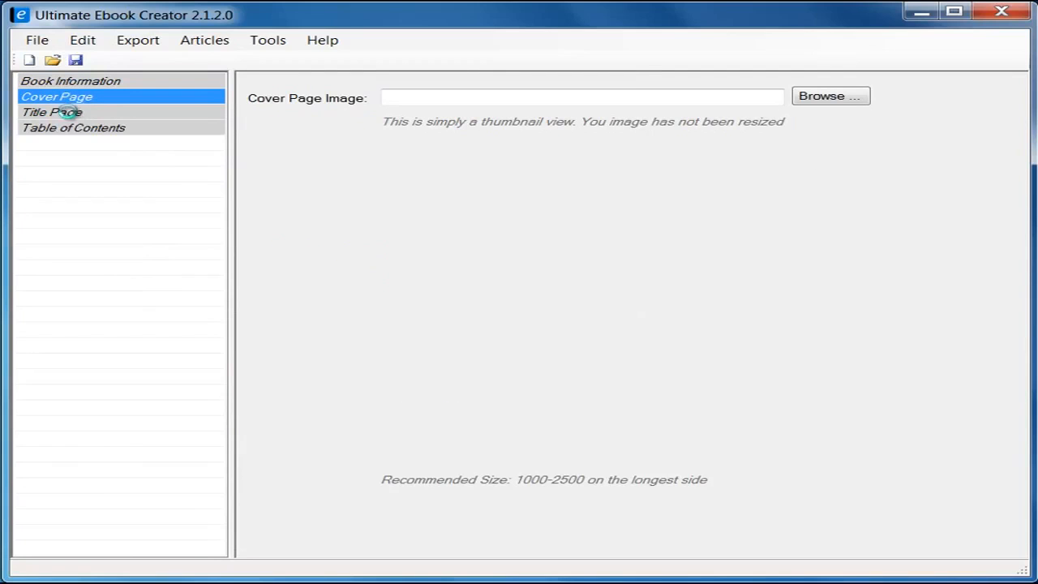
{"action": "left_click", "coordinate": [68, 112]}
{"action": "left_click", "coordinate": [73, 130]}
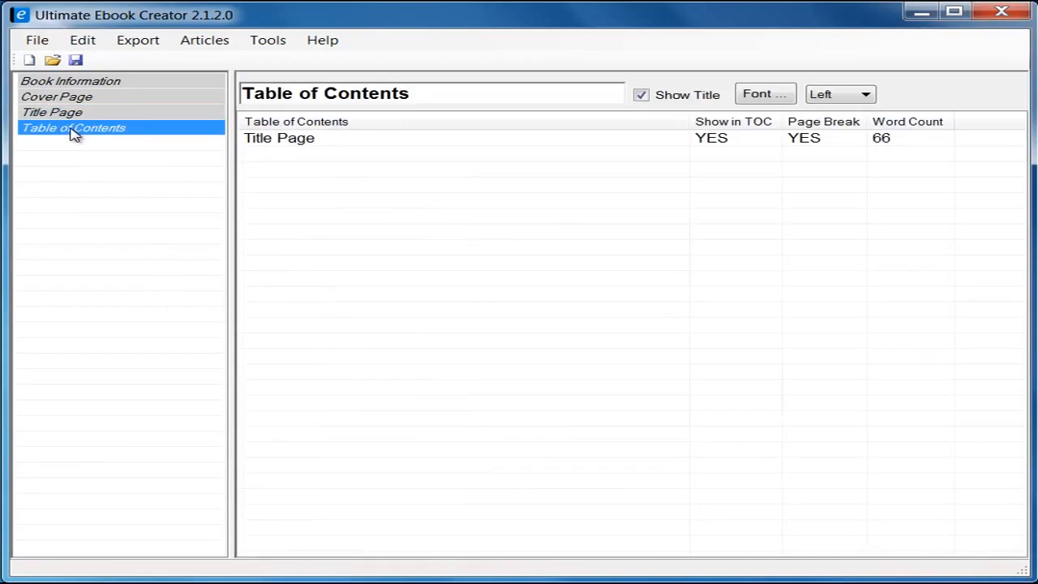
{"action": "left_click", "coordinate": [70, 113]}
{"action": "left_click", "coordinate": [71, 98]}
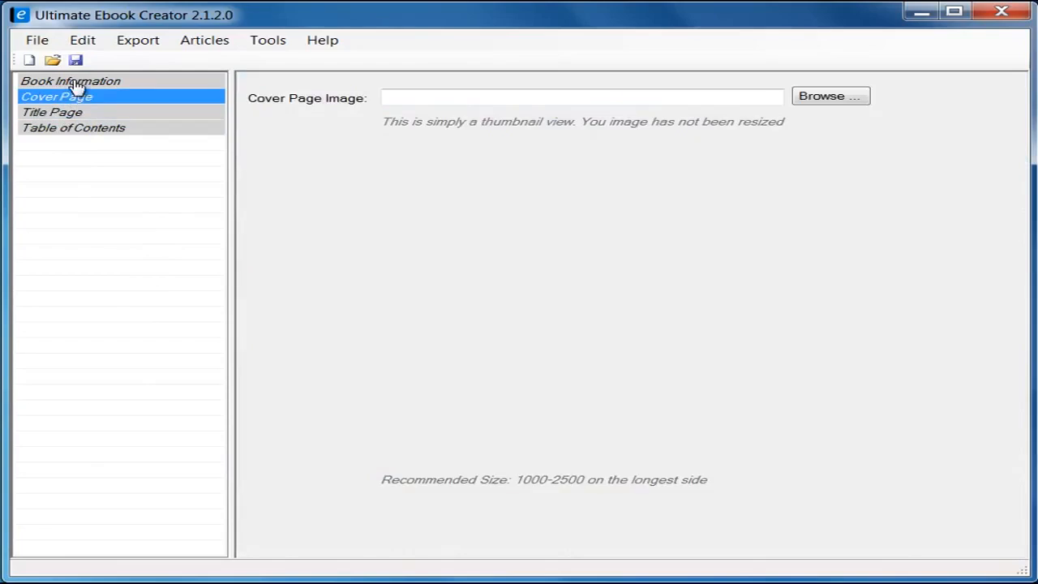
{"action": "left_click", "coordinate": [75, 83]}
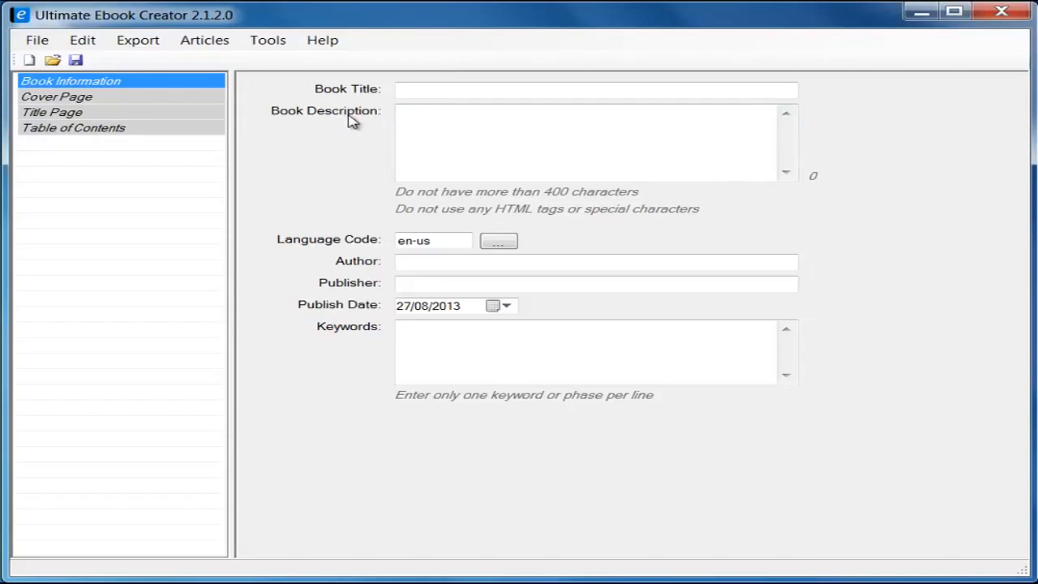
Step: Preview the Cover Page and Title Page, then open the Table of Contents listing only Title Page
{"action": "left_click", "coordinate": [73, 102]}
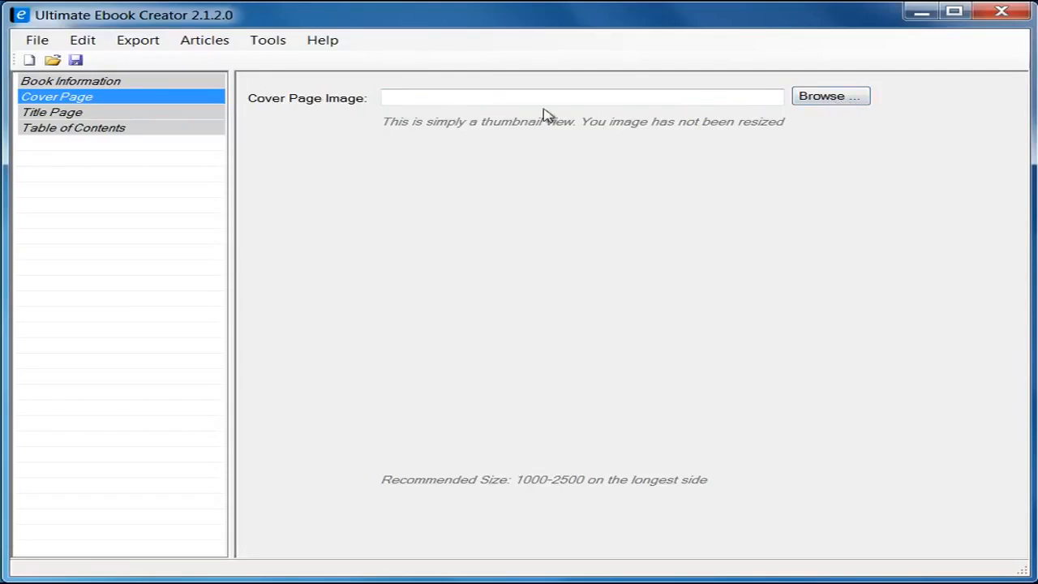
{"action": "left_click", "coordinate": [59, 120]}
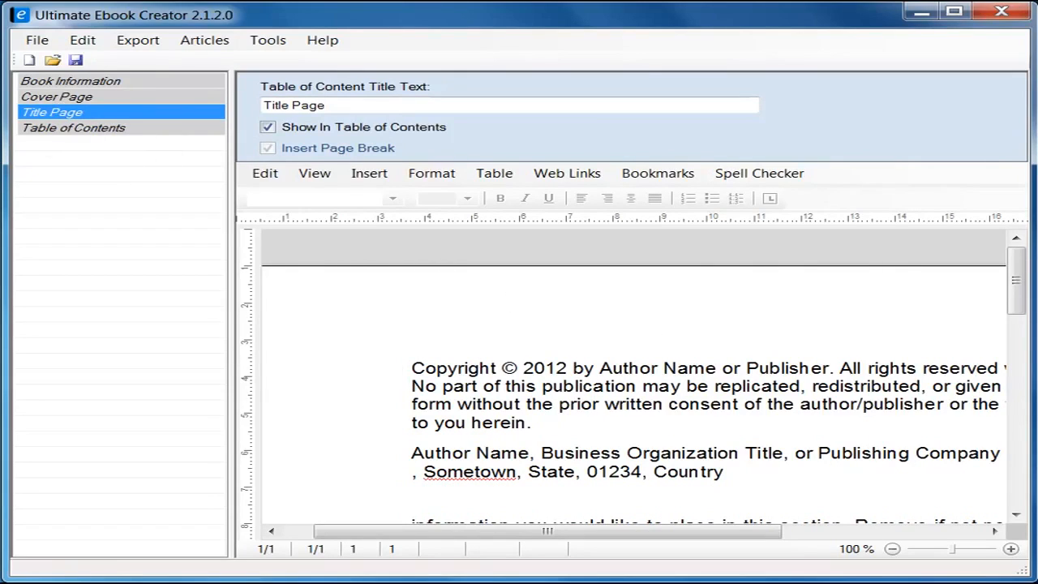
{"action": "left_click", "coordinate": [116, 132]}
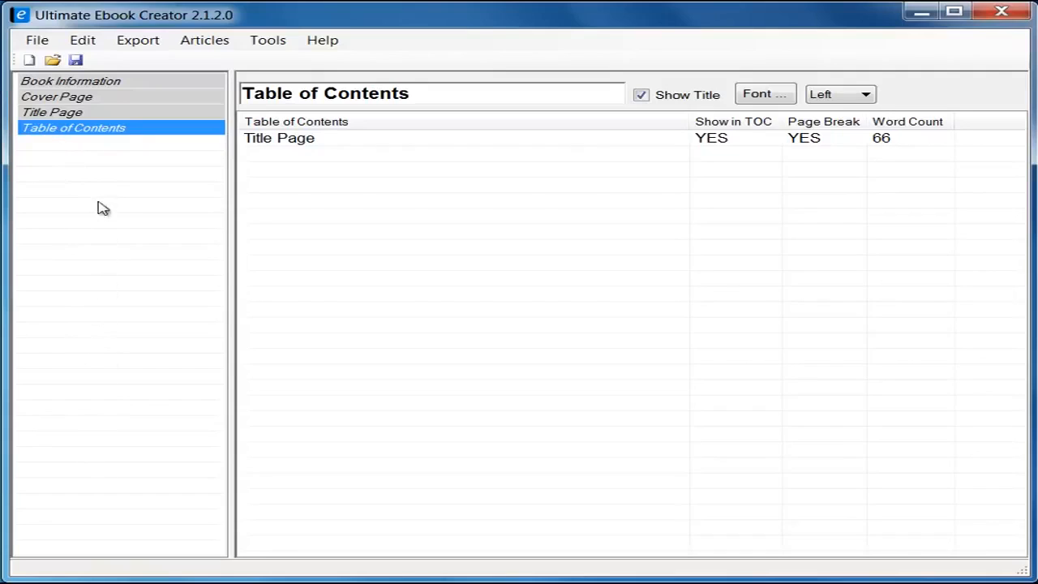
Step: Check the Add Chapter / Add Section context menu, then return to Book Information
{"action": "right_click", "coordinate": [71, 166]}
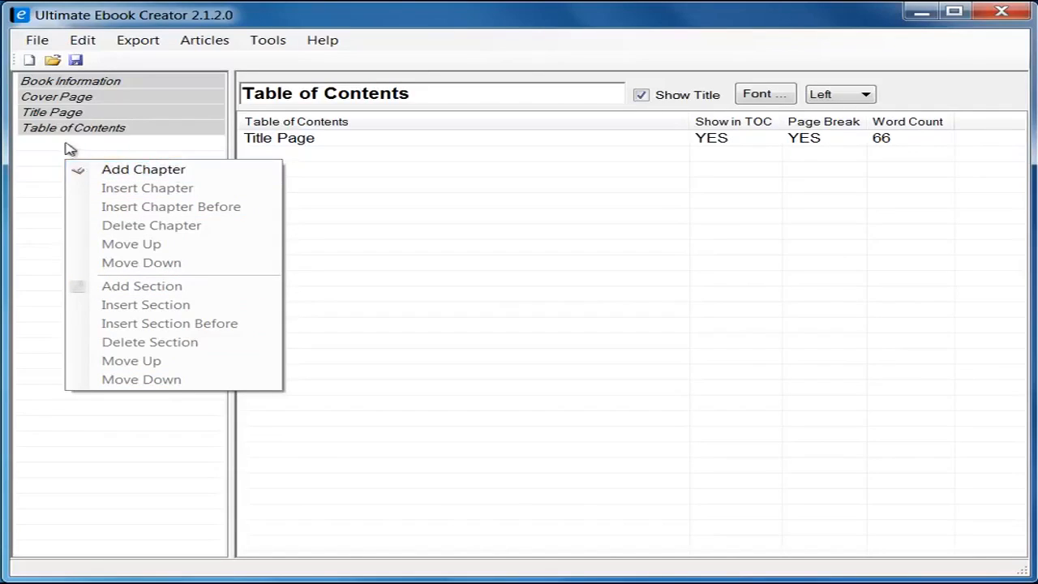
{"action": "left_click", "coordinate": [104, 86]}
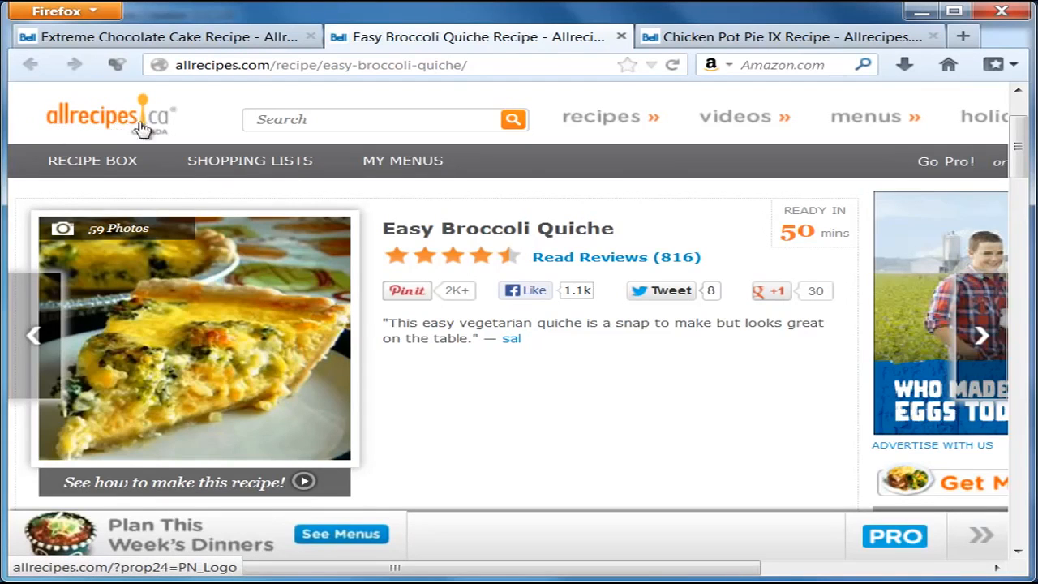
Step: Scroll the Easy Broccoli Quiche page and look over the Chicken Pot Pie IX recipe
{"action": "left_click_drag", "start_coordinate": [1024, 155], "coordinate": [1027, 176]}
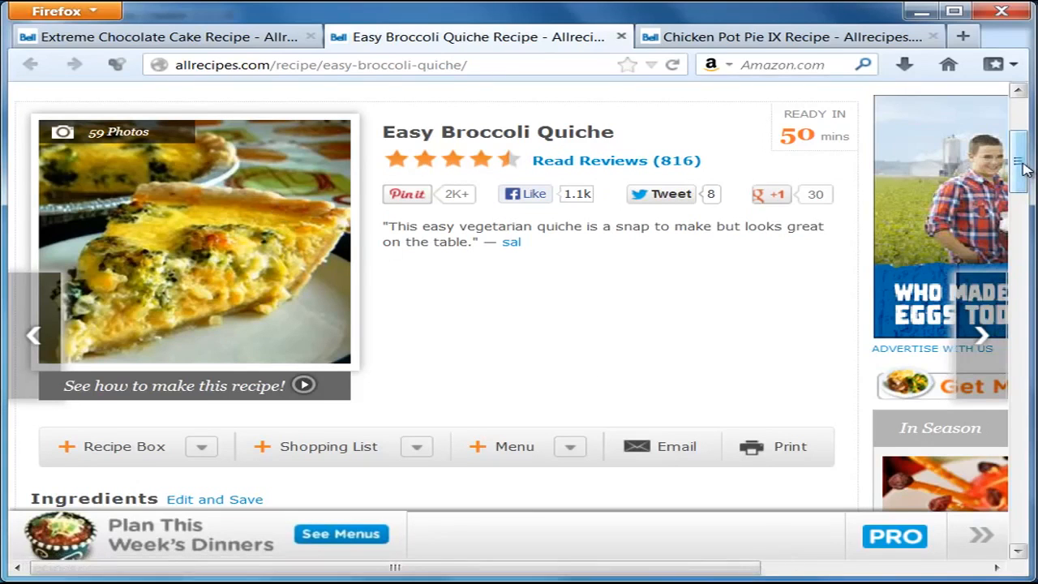
{"action": "scroll", "coordinate": [1023, 168], "scroll_direction": "down", "scroll_amount": 2}
{"action": "scroll", "coordinate": [1025, 162], "scroll_direction": "up", "scroll_amount": 3}
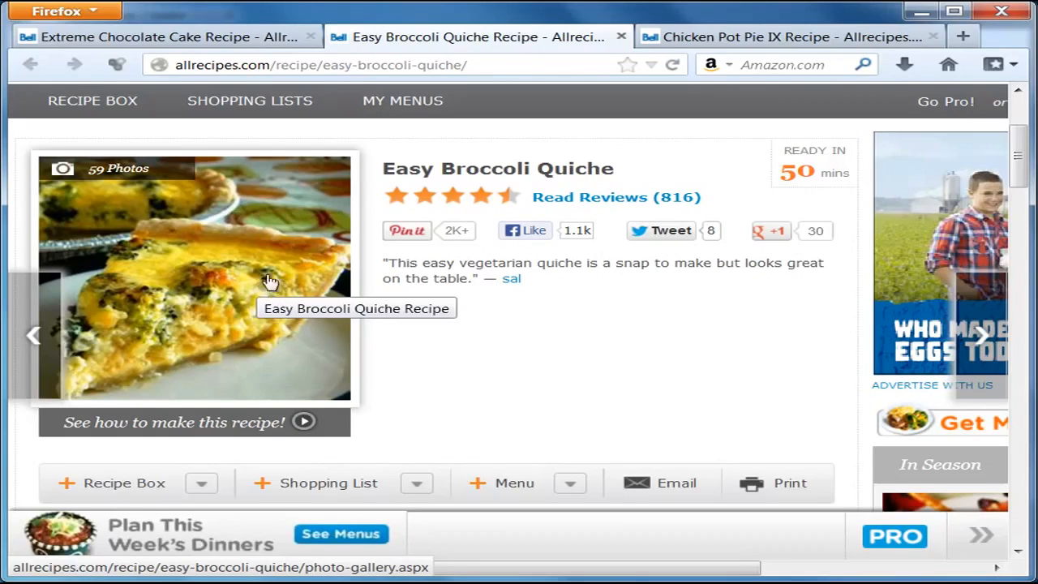
{"action": "left_click", "coordinate": [721, 37]}
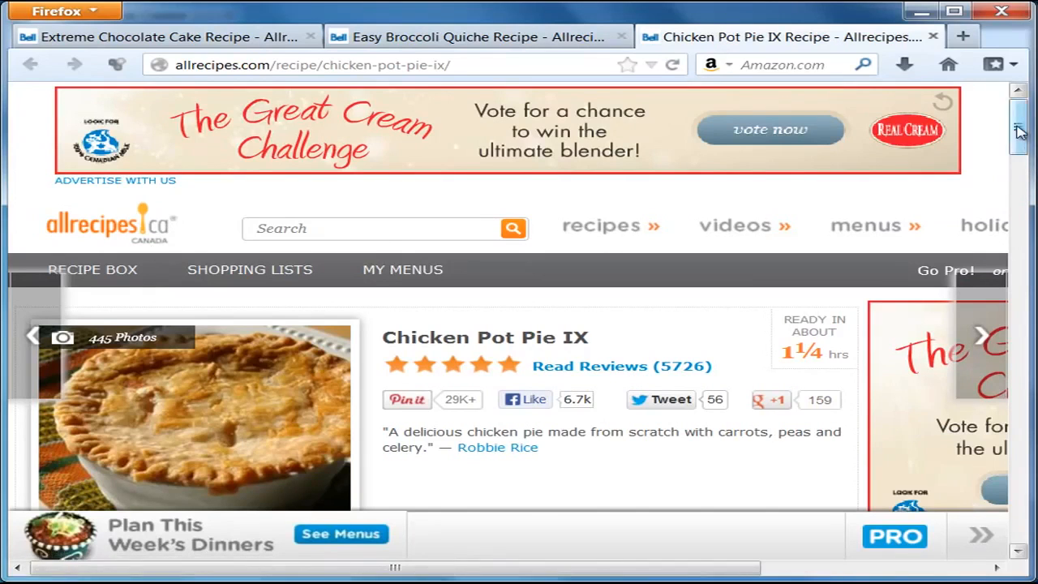
{"action": "left_click_drag", "start_coordinate": [1018, 132], "coordinate": [1018, 146]}
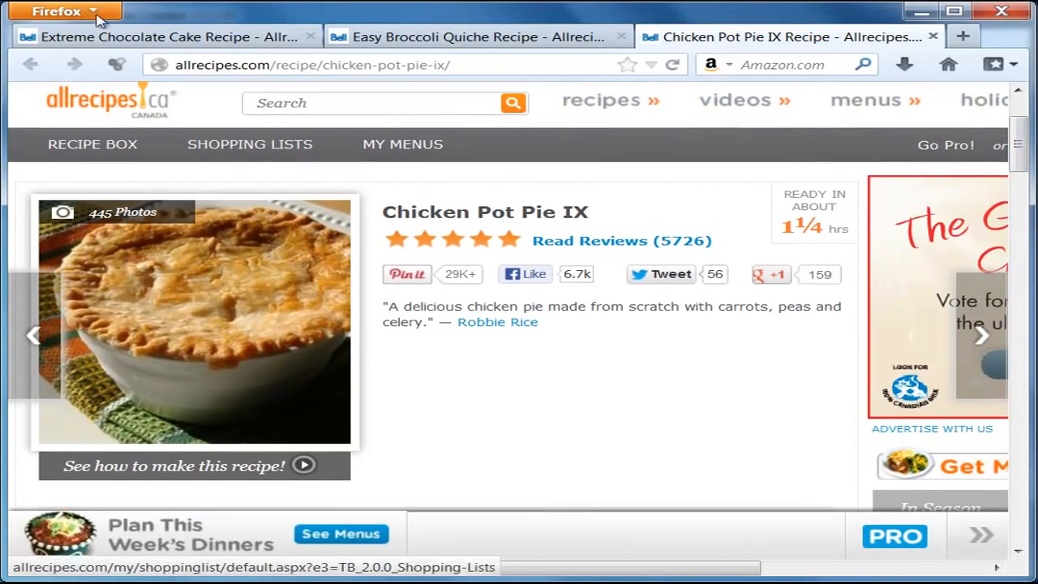
Step: Look over the Extreme Chocolate Cake recipe, then scroll back through the Easy Broccoli Quiche recipe
{"action": "left_click", "coordinate": [116, 37]}
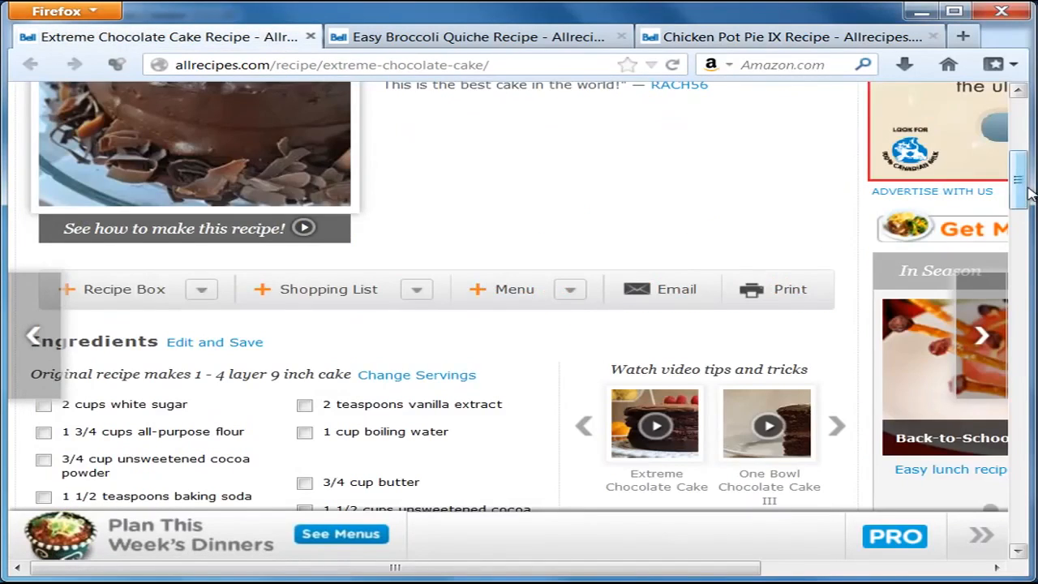
{"action": "left_click_drag", "start_coordinate": [1026, 188], "coordinate": [1021, 157]}
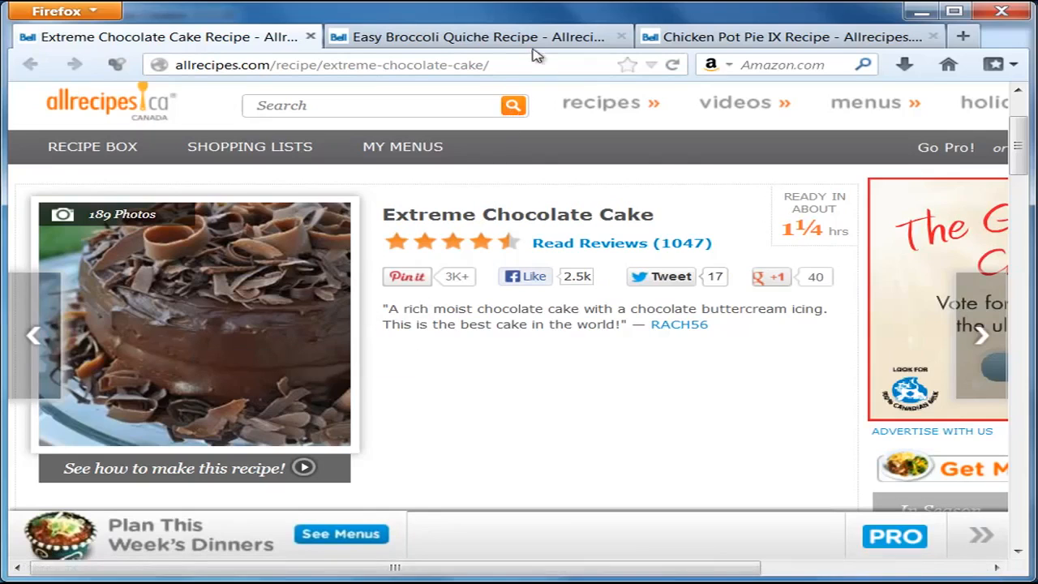
{"action": "left_click", "coordinate": [492, 38]}
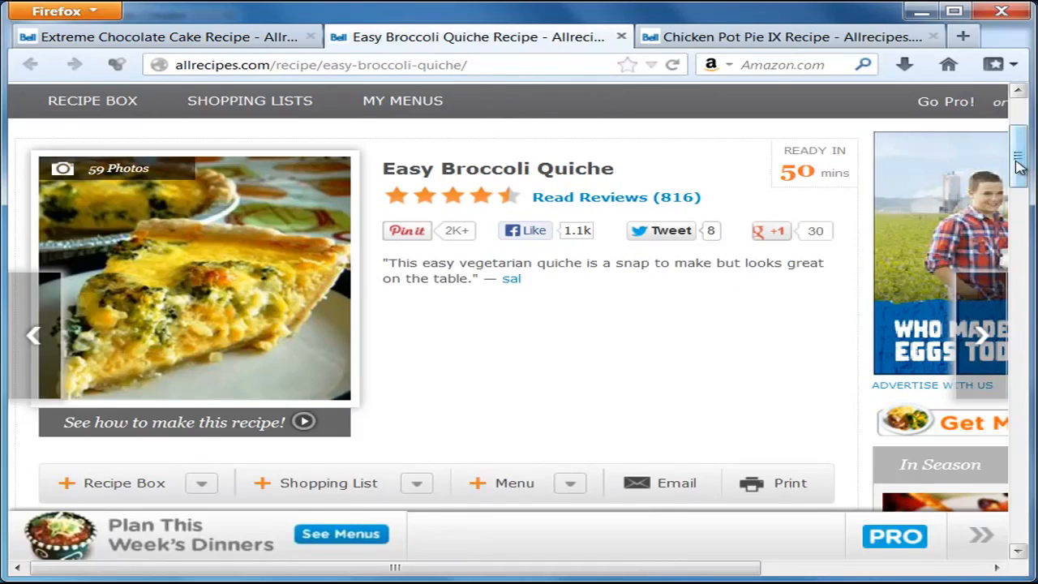
{"action": "left_click_drag", "start_coordinate": [1020, 154], "coordinate": [1025, 242]}
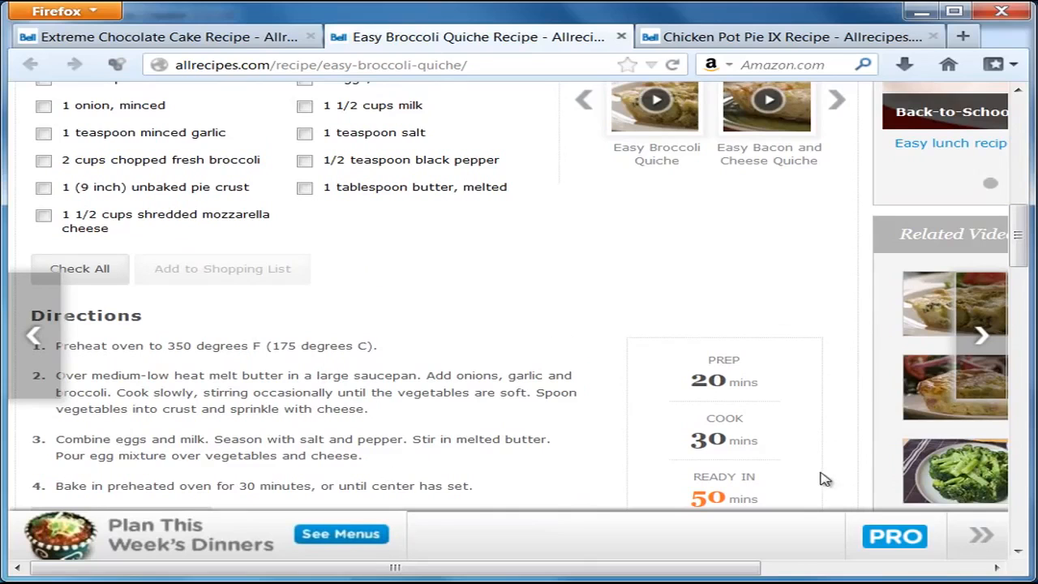
{"action": "left_click_drag", "start_coordinate": [1021, 253], "coordinate": [1013, 178]}
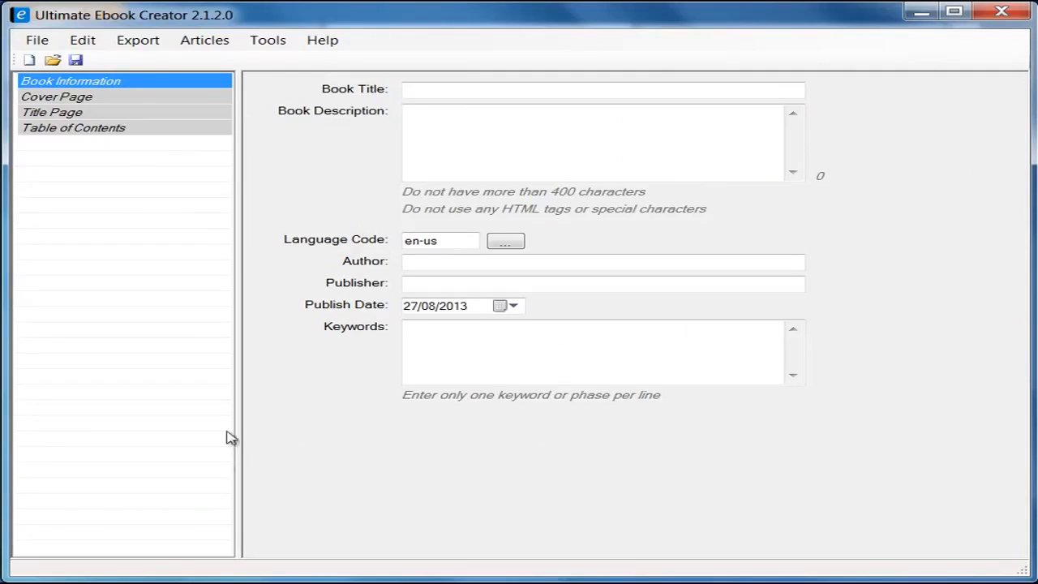
Step: Show the Export formats, including the Kindle MOBI/EPUB submenu, and glance at the File menu
{"action": "left_click", "coordinate": [123, 159]}
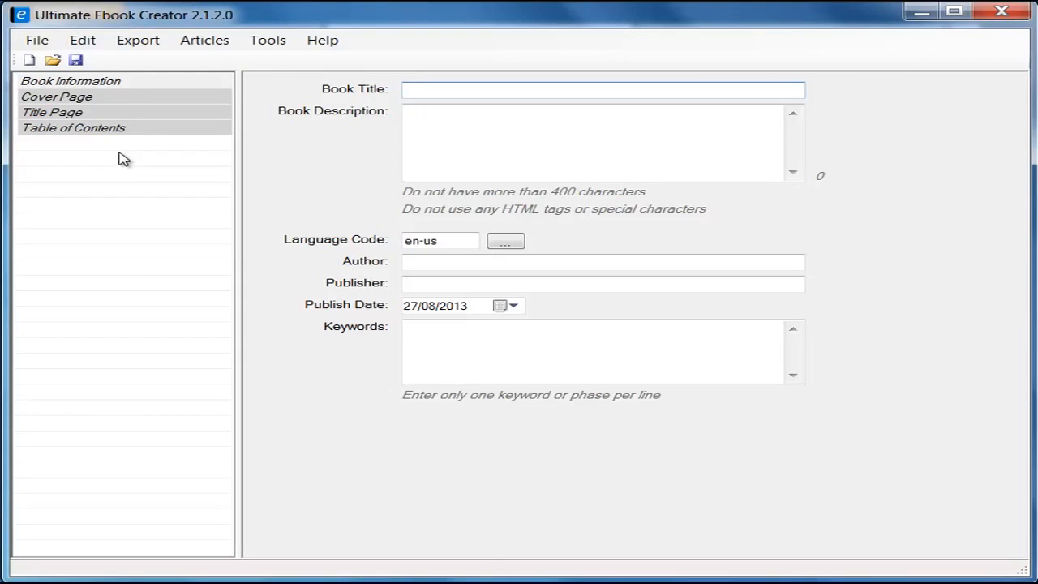
{"action": "left_click", "coordinate": [161, 38]}
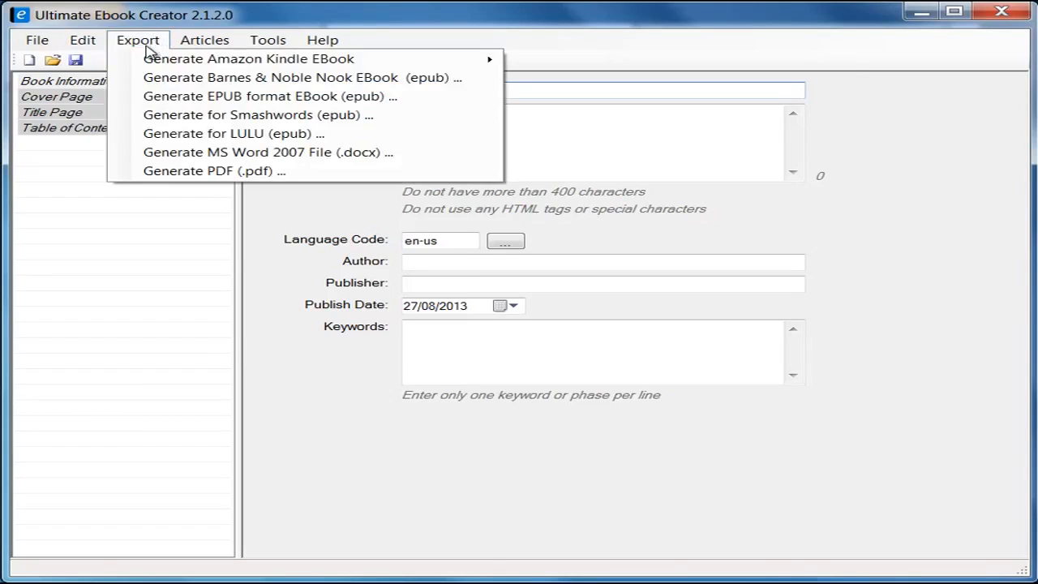
{"action": "mouse_move", "coordinate": [173, 60]}
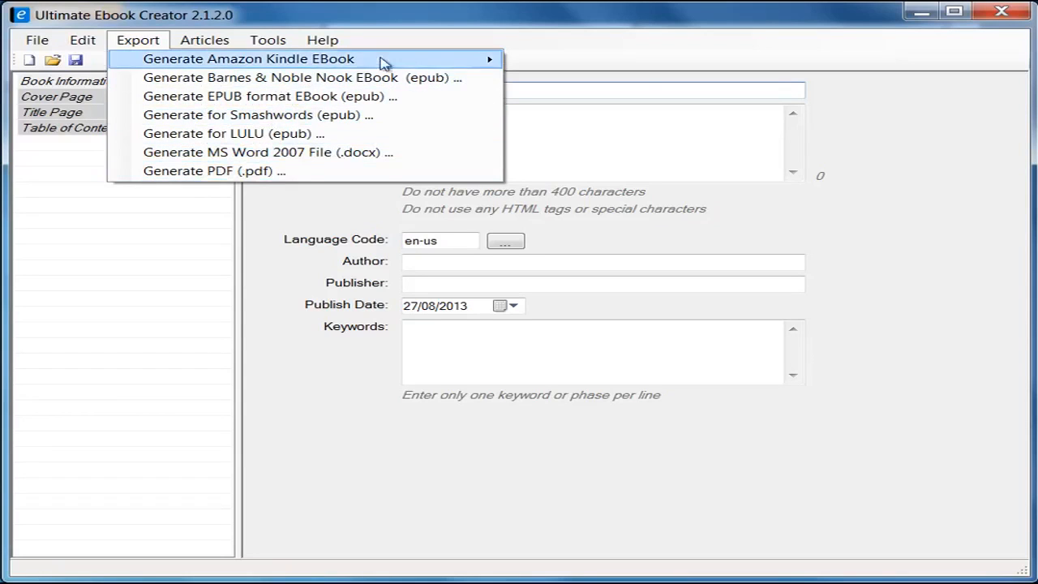
{"action": "mouse_move", "coordinate": [306, 65]}
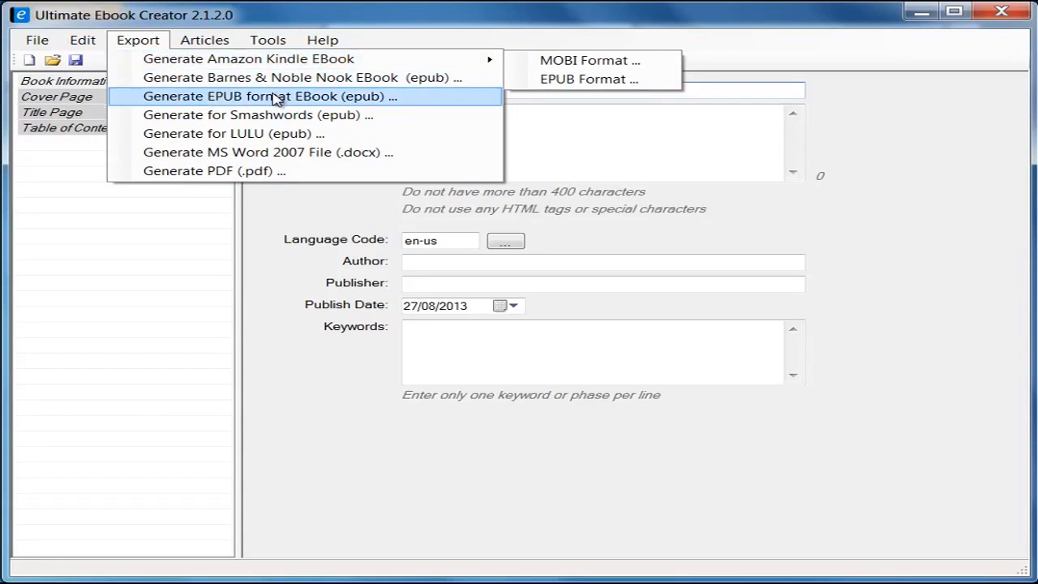
{"action": "left_click", "coordinate": [39, 42]}
{"action": "left_click", "coordinate": [39, 42]}
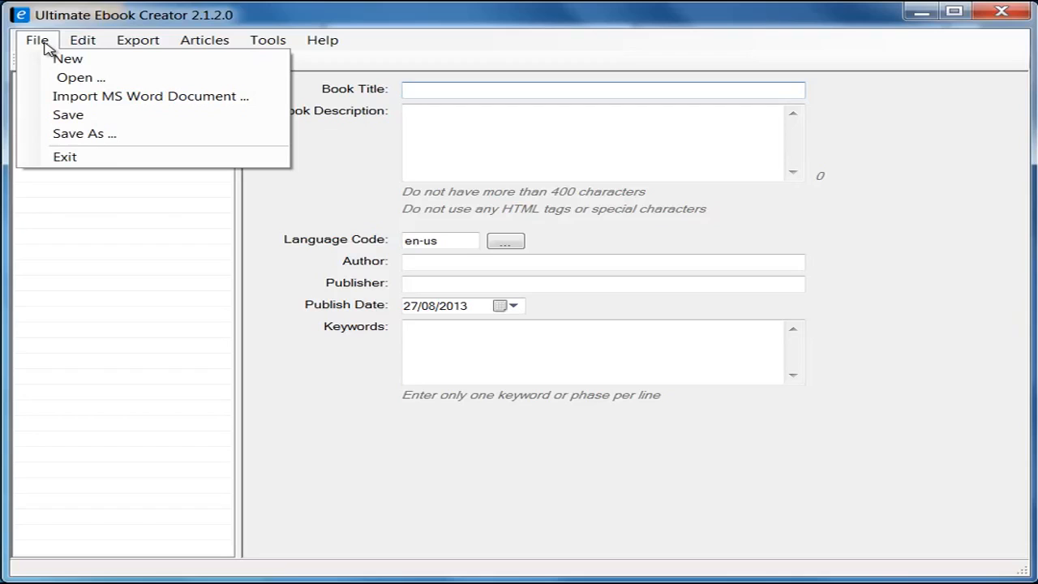
{"action": "mouse_move", "coordinate": [139, 51]}
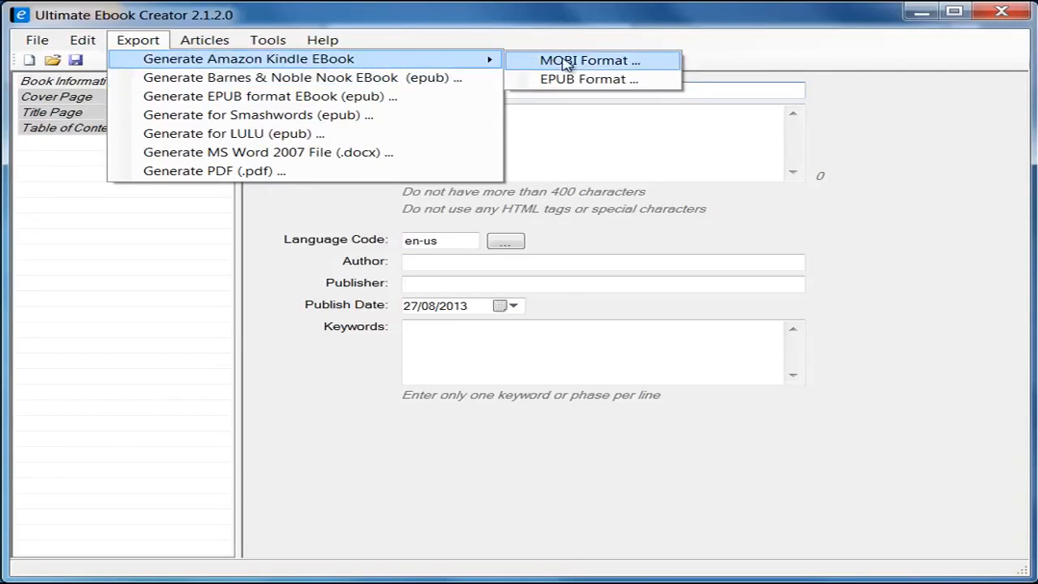
Step: Start a new blank ebook, discarding the old one without saving
{"action": "left_click", "coordinate": [172, 256]}
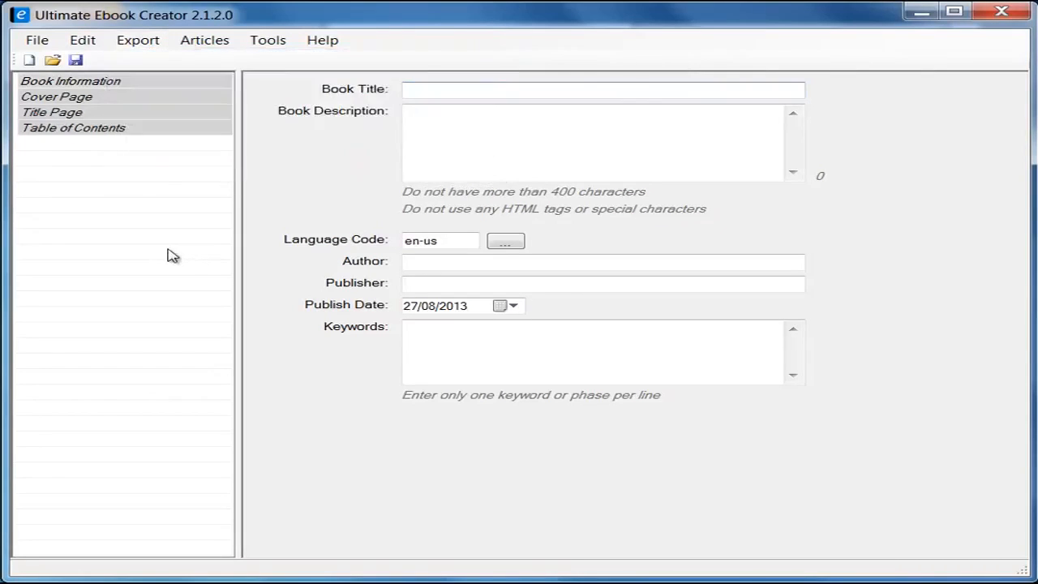
{"action": "left_click", "coordinate": [34, 47]}
{"action": "left_click", "coordinate": [51, 61]}
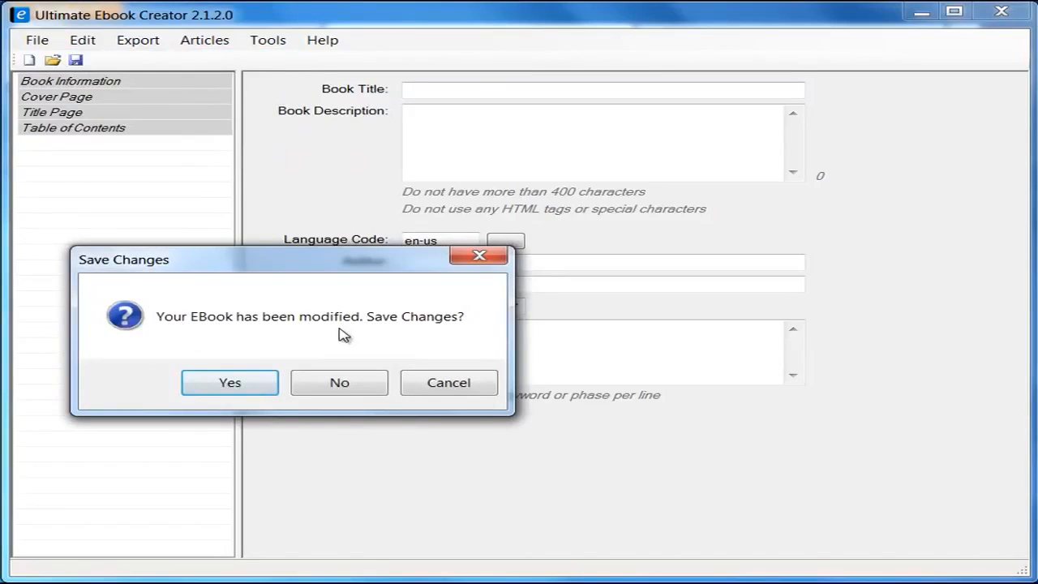
{"action": "left_click", "coordinate": [362, 387]}
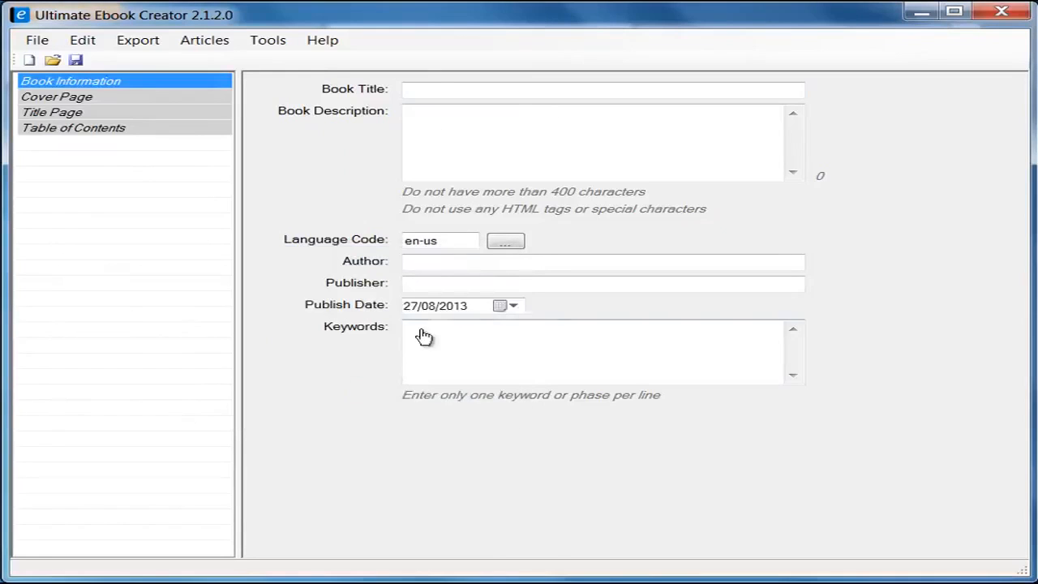
Step: Enter the recipe-book title and copy it into the Description field
{"action": "left_click", "coordinate": [442, 91]}
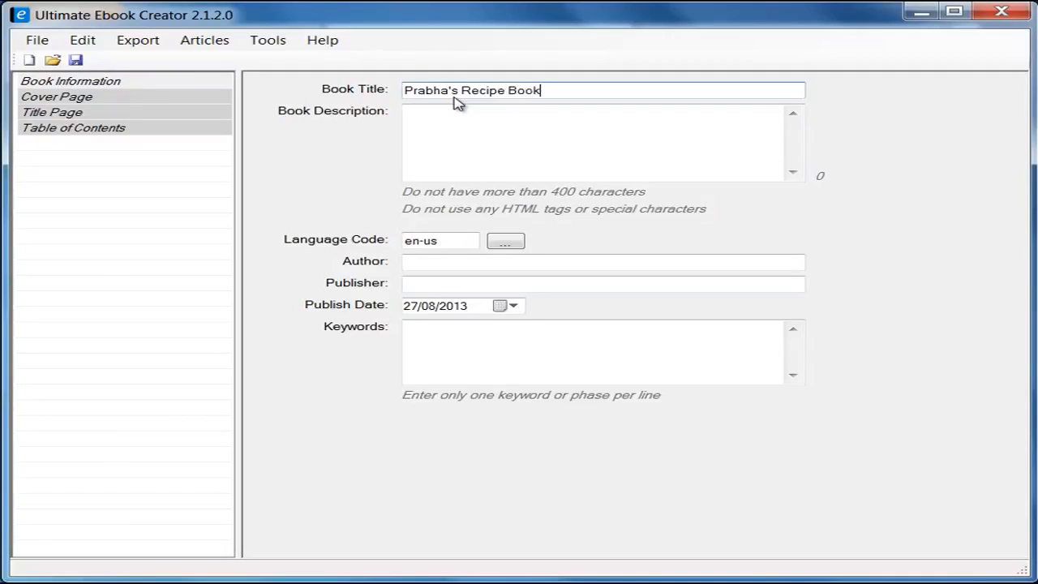
{"action": "left_click_drag", "start_coordinate": [612, 95], "coordinate": [313, 76]}
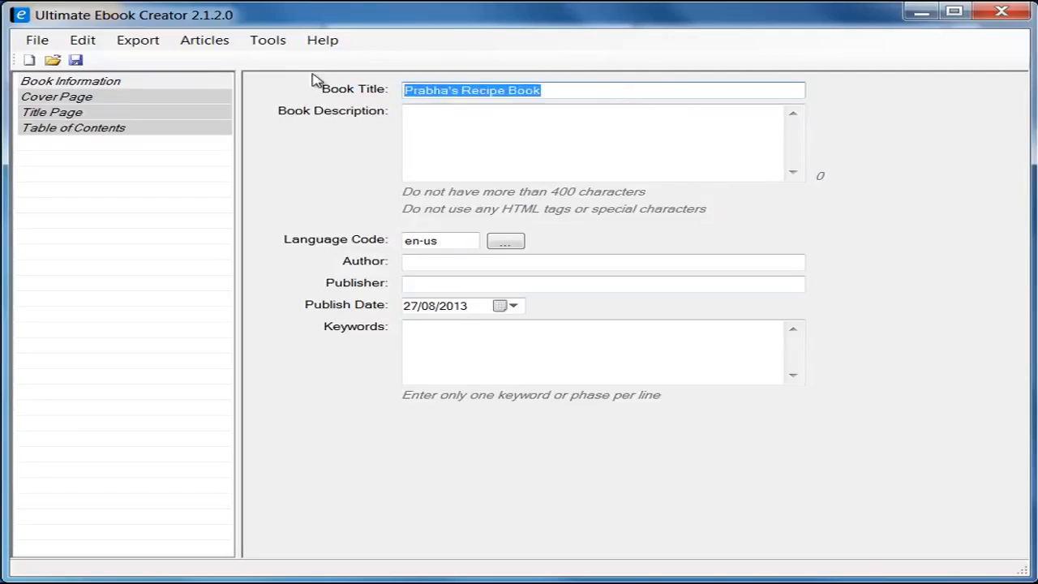
{"action": "left_click", "coordinate": [487, 126]}
{"action": "left_click_drag", "start_coordinate": [565, 89], "coordinate": [336, 89]}
{"action": "right_click", "coordinate": [448, 91]}
{"action": "left_click", "coordinate": [514, 142]}
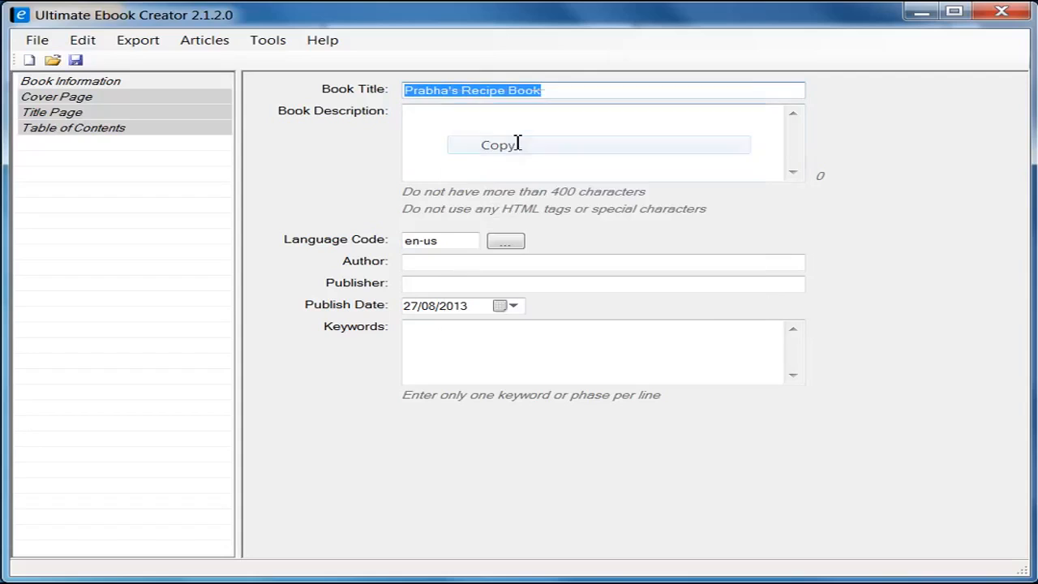
{"action": "left_click", "coordinate": [491, 145]}
{"action": "right_click", "coordinate": [491, 144]}
{"action": "left_click", "coordinate": [576, 219]}
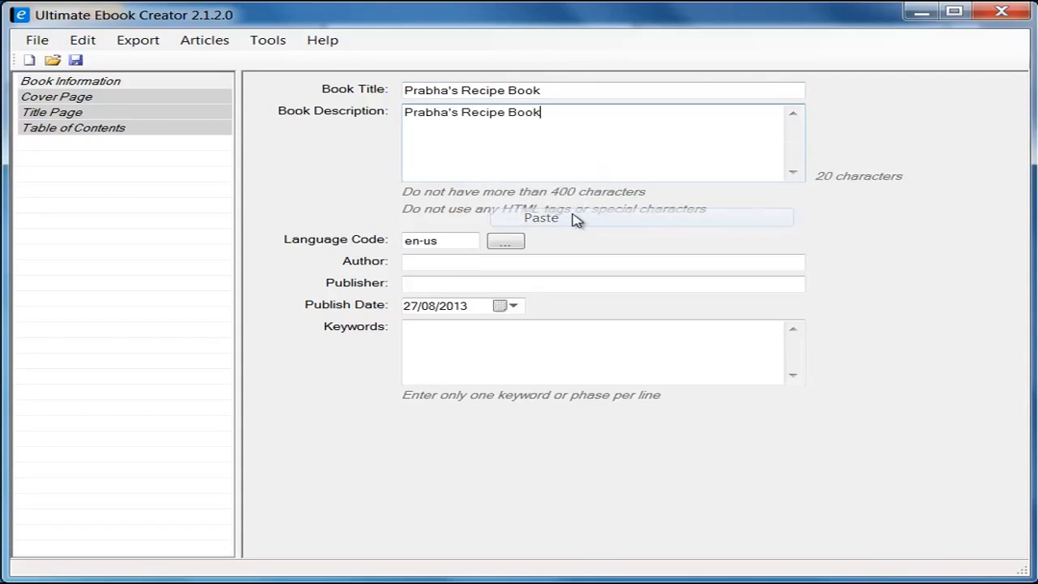
Step: Keep the language en-us and fill in author, publisher and keywords 'recipe, food, recipe ebook'
{"action": "left_click", "coordinate": [506, 243]}
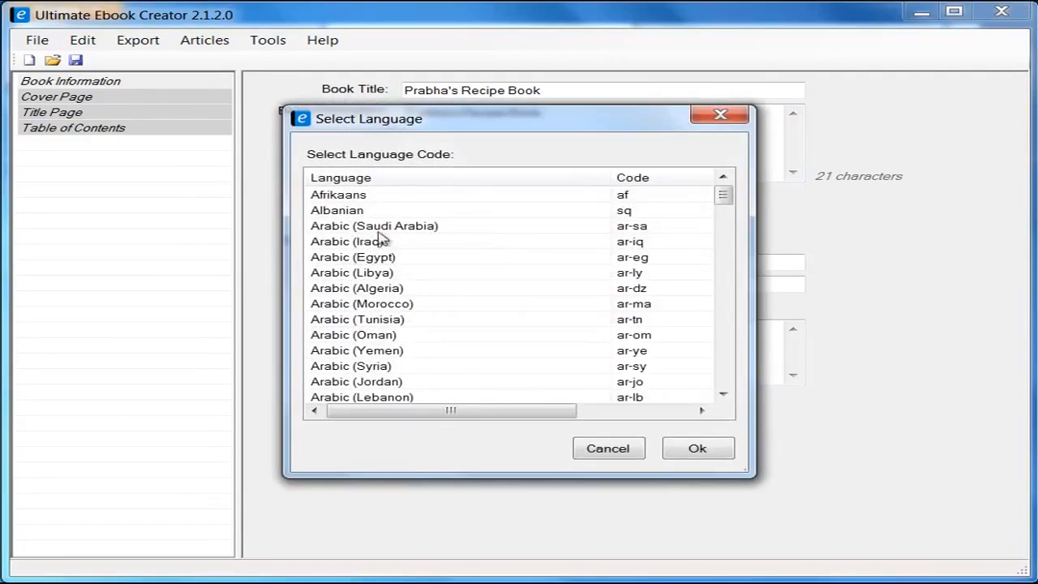
{"action": "left_click_drag", "start_coordinate": [724, 199], "coordinate": [730, 380]}
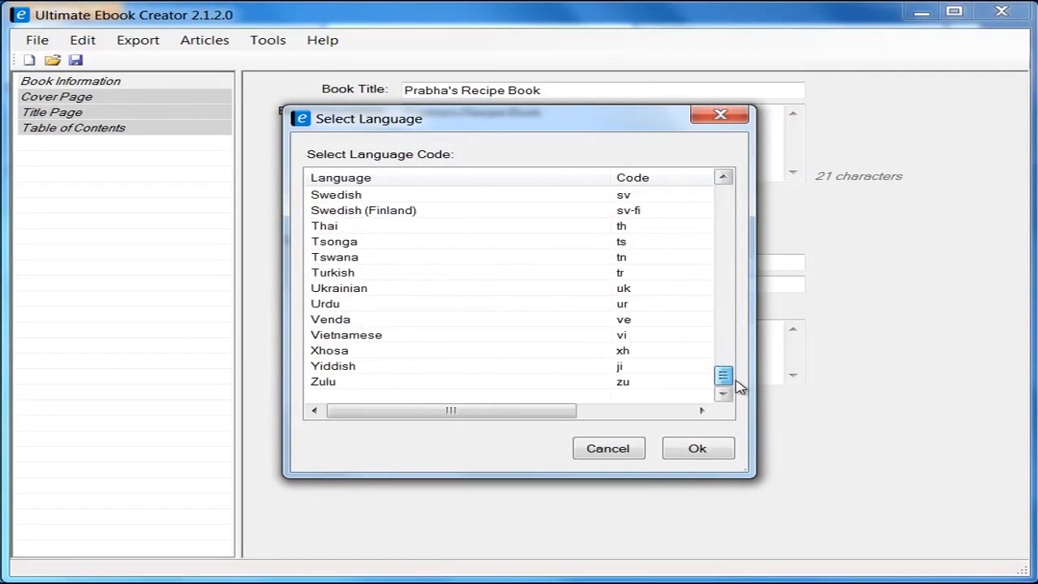
{"action": "left_click", "coordinate": [612, 448]}
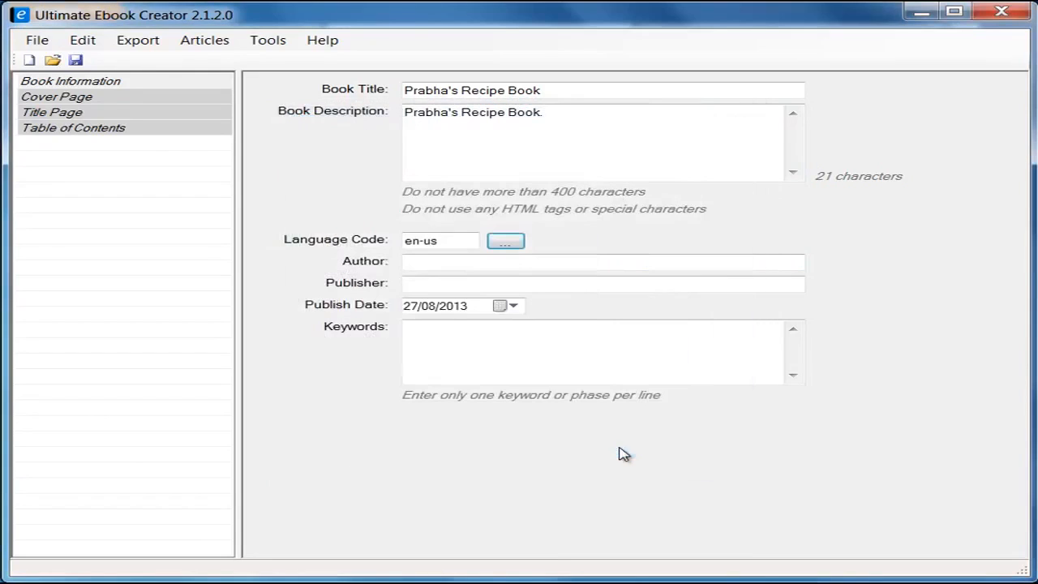
{"action": "left_click", "coordinate": [445, 266]}
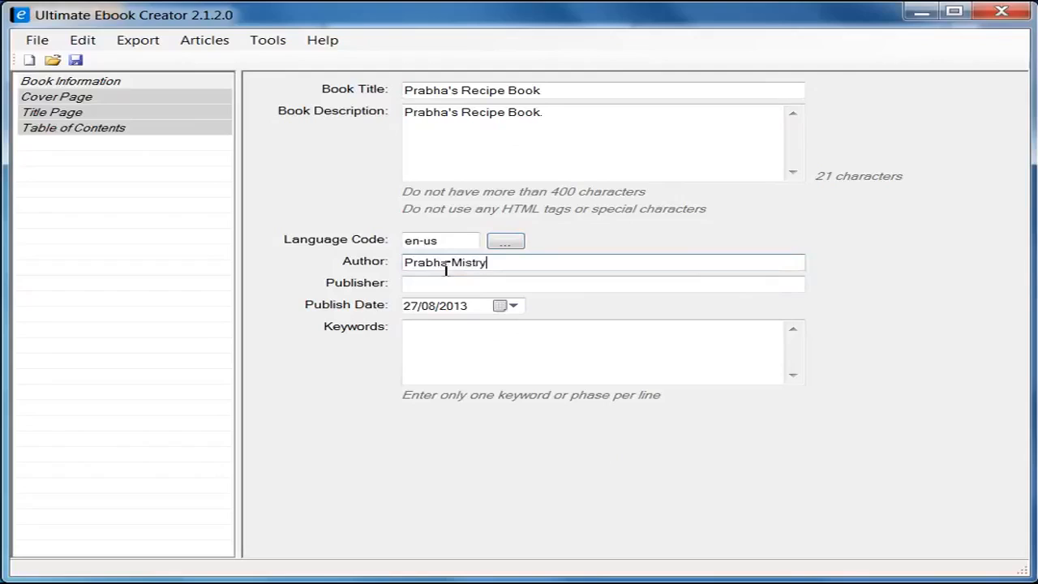
{"action": "left_click", "coordinate": [450, 282]}
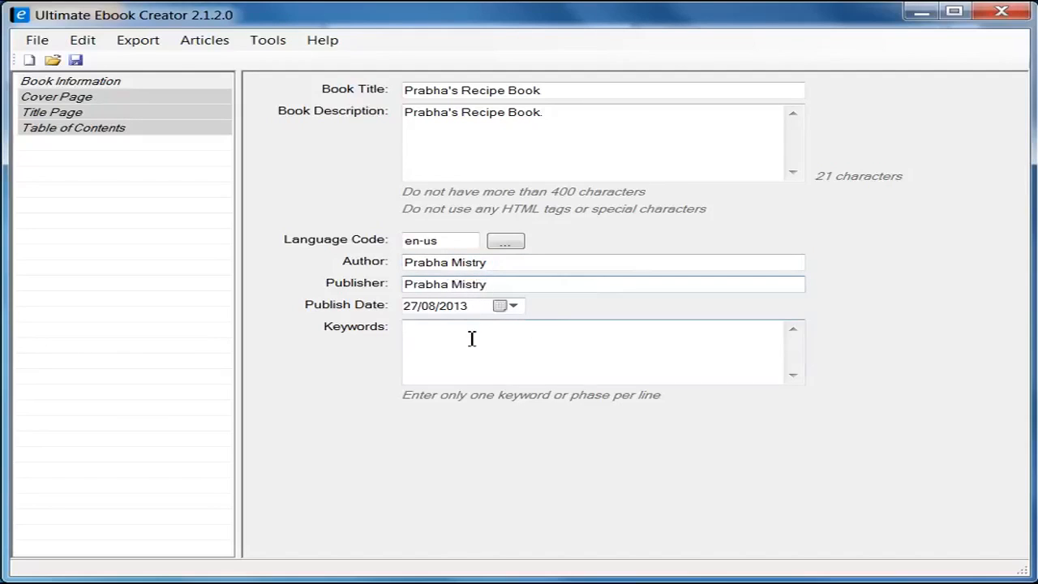
{"action": "left_click", "coordinate": [516, 350]}
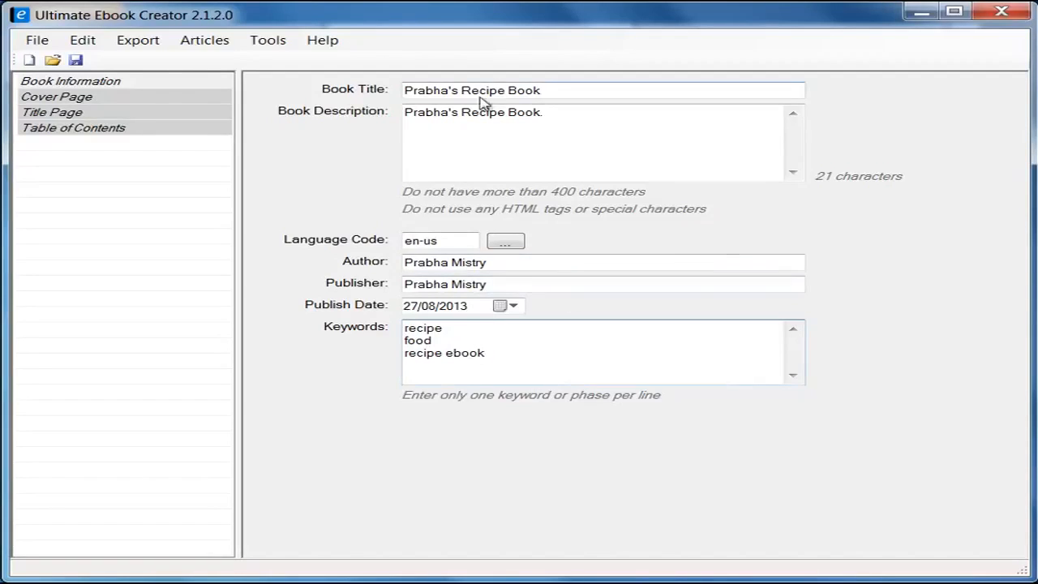
Step: Save the project as a .uec Ebook Project file in the ebook material folder
{"action": "left_click", "coordinate": [77, 62]}
{"action": "type", "text": "pravh"}
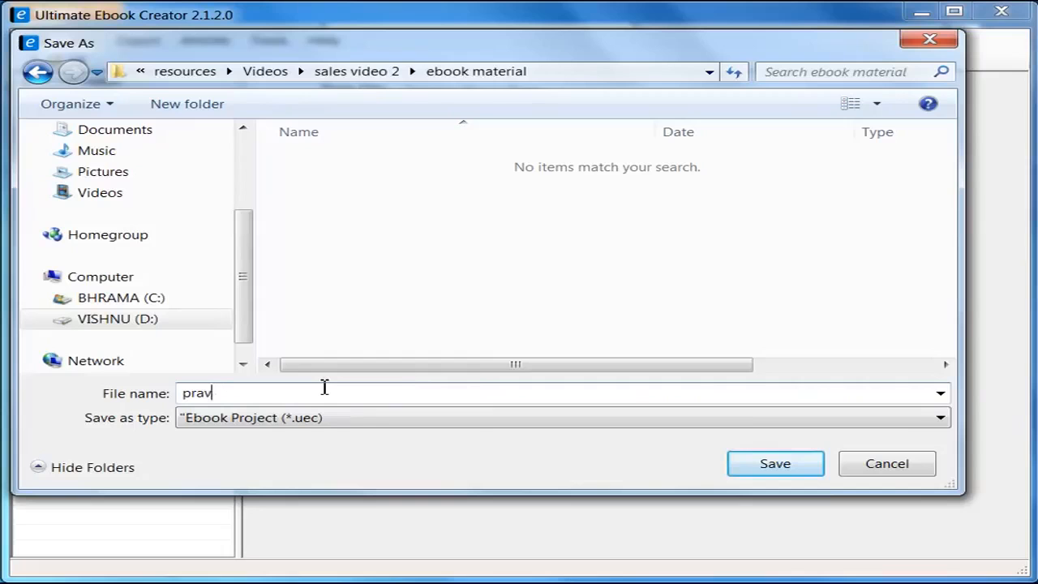
{"action": "key", "text": "BackSpace"}
{"action": "type", "text": "bha_recipe_book"}
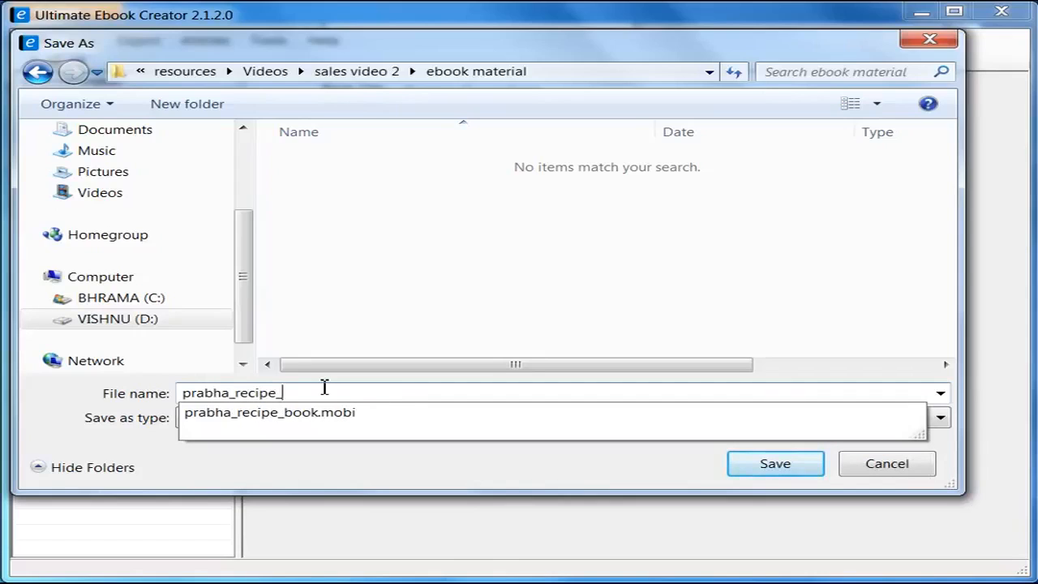
{"action": "left_click", "coordinate": [415, 311]}
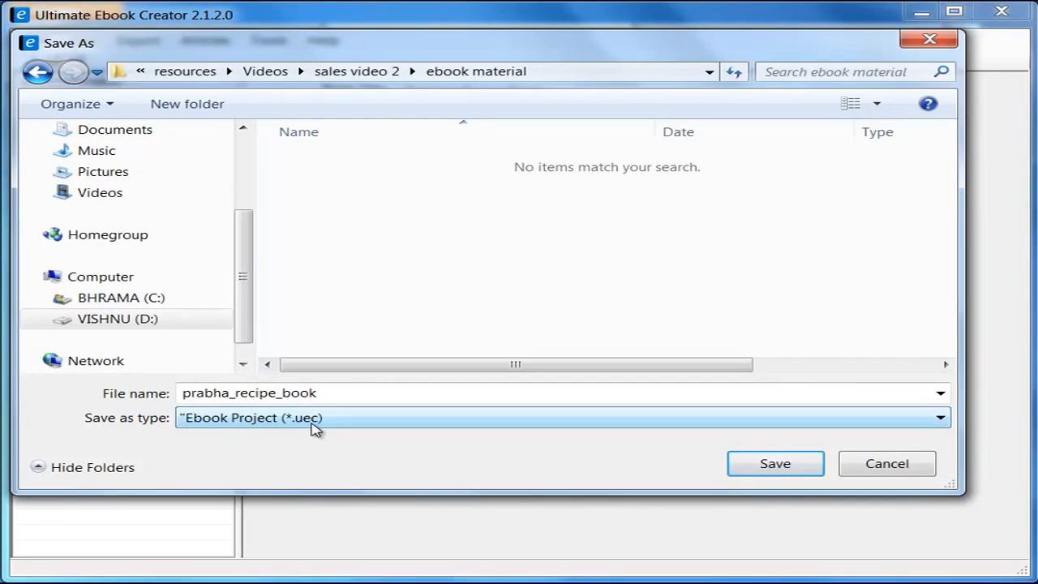
{"action": "left_click", "coordinate": [792, 466]}
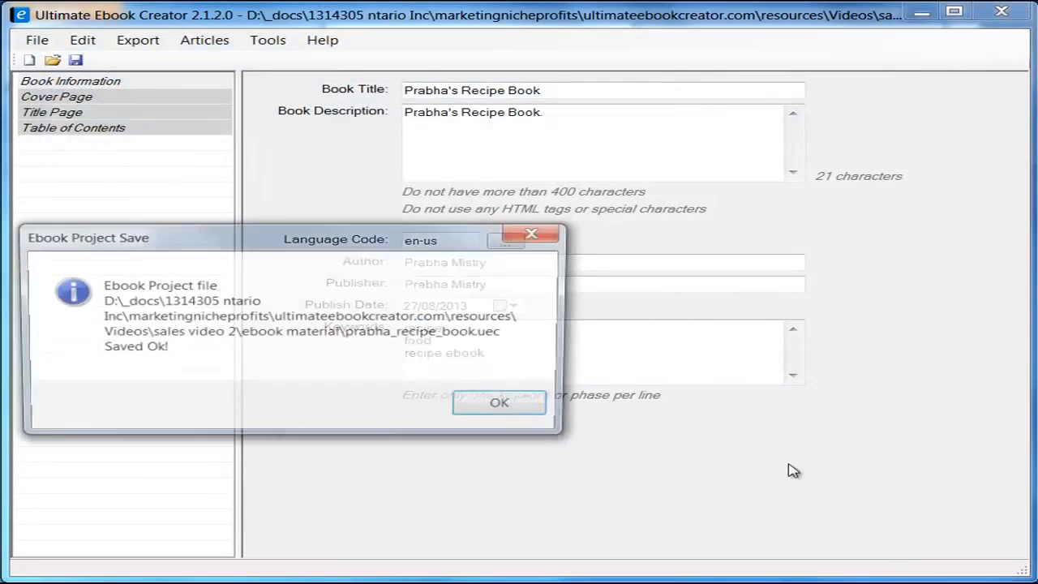
{"action": "left_click_drag", "start_coordinate": [270, 238], "coordinate": [445, 238]}
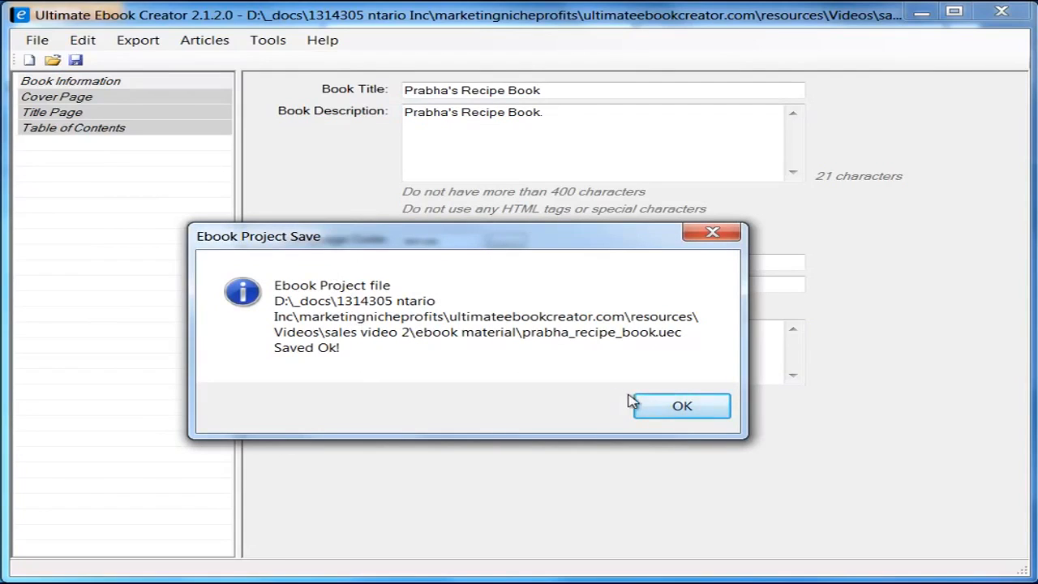
{"action": "left_click", "coordinate": [681, 408]}
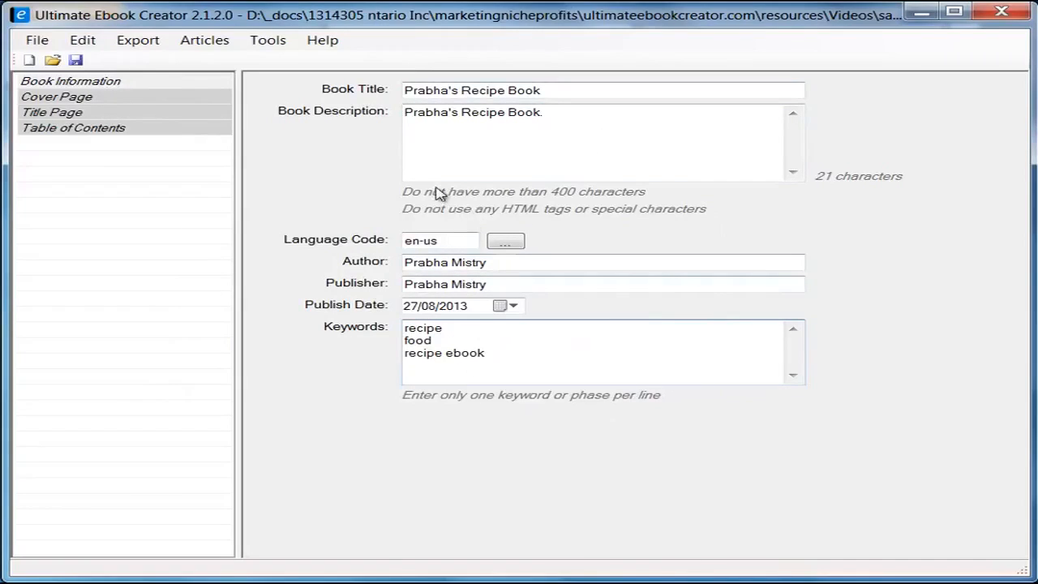
Step: Set prabha-recipe-cookbook2.jpg from the ebook material folder as the cover image
{"action": "left_click", "coordinate": [77, 99]}
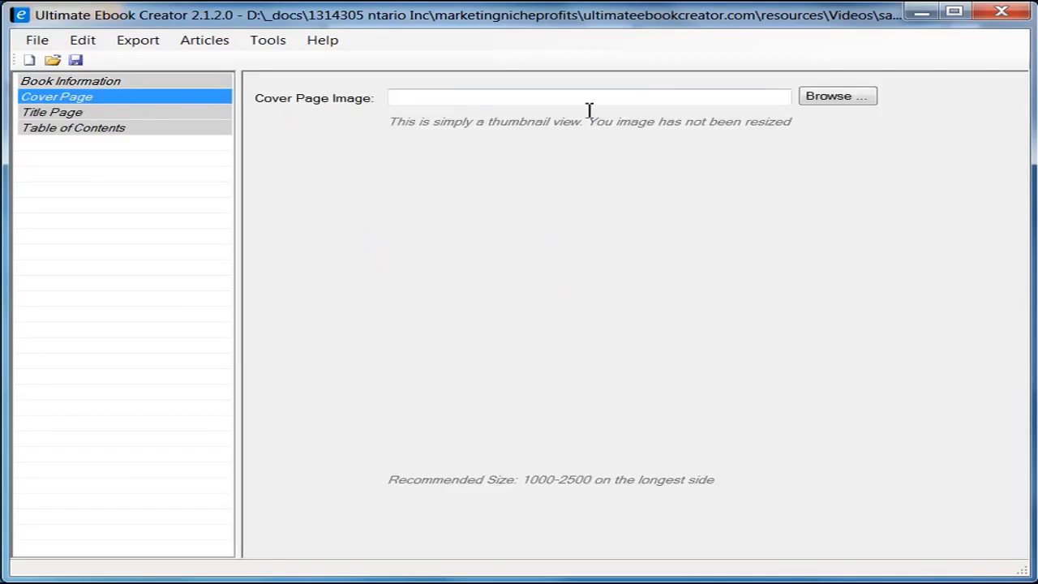
{"action": "left_click", "coordinate": [840, 98]}
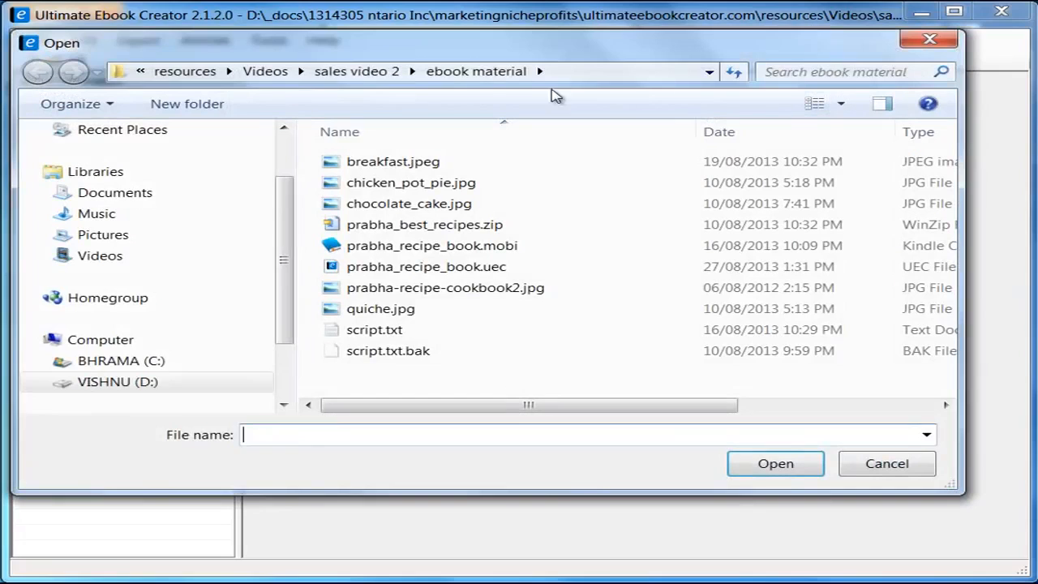
{"action": "left_click", "coordinate": [478, 71]}
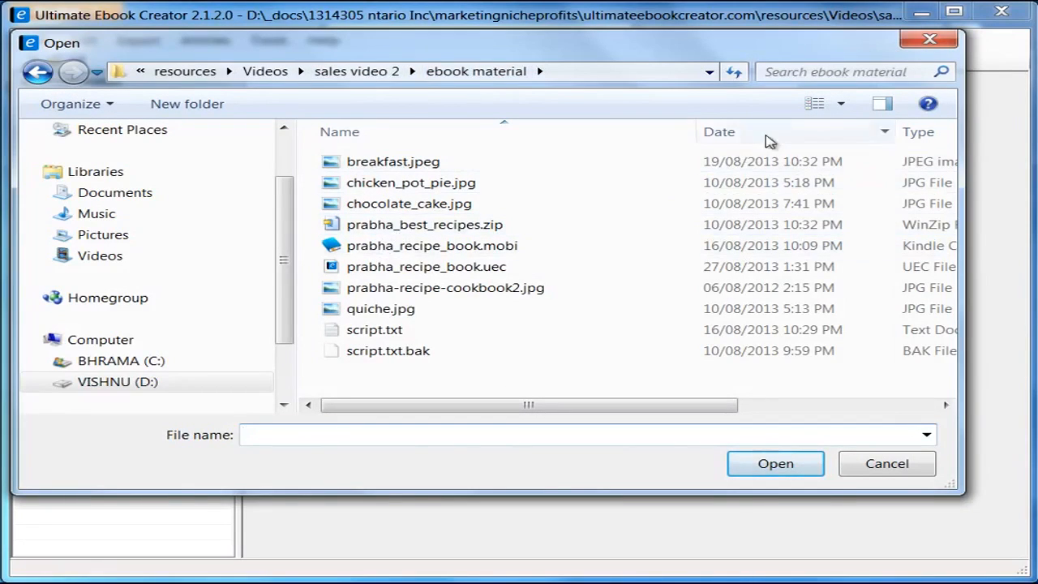
{"action": "left_click", "coordinate": [843, 104]}
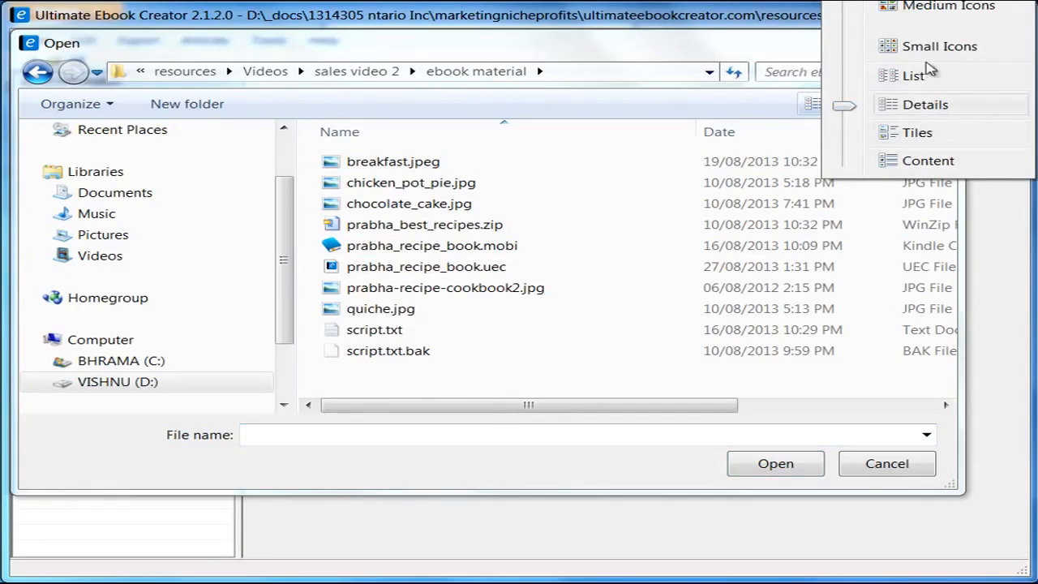
{"action": "left_click", "coordinate": [941, 8]}
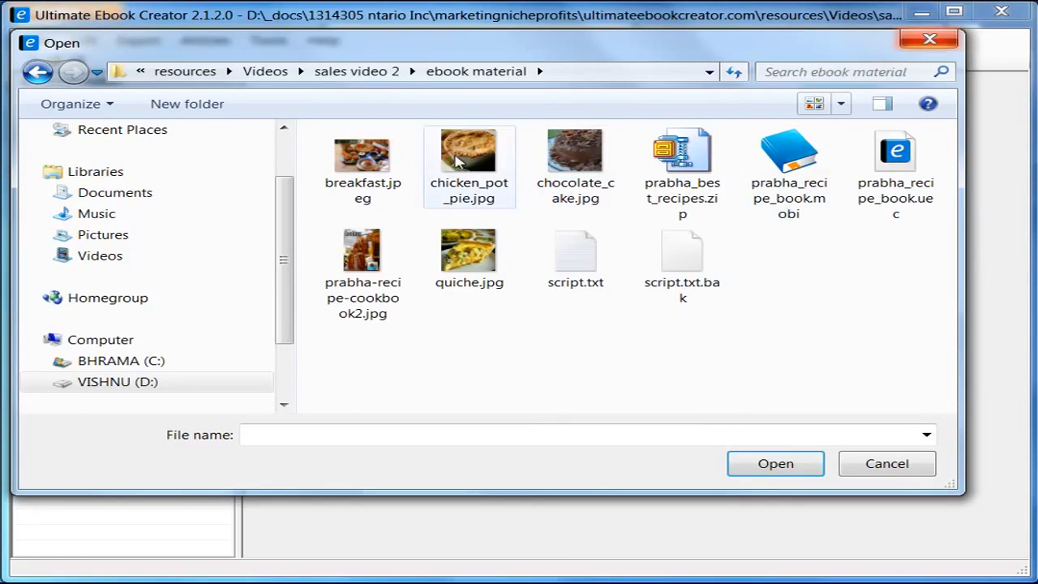
{"action": "left_click", "coordinate": [362, 260]}
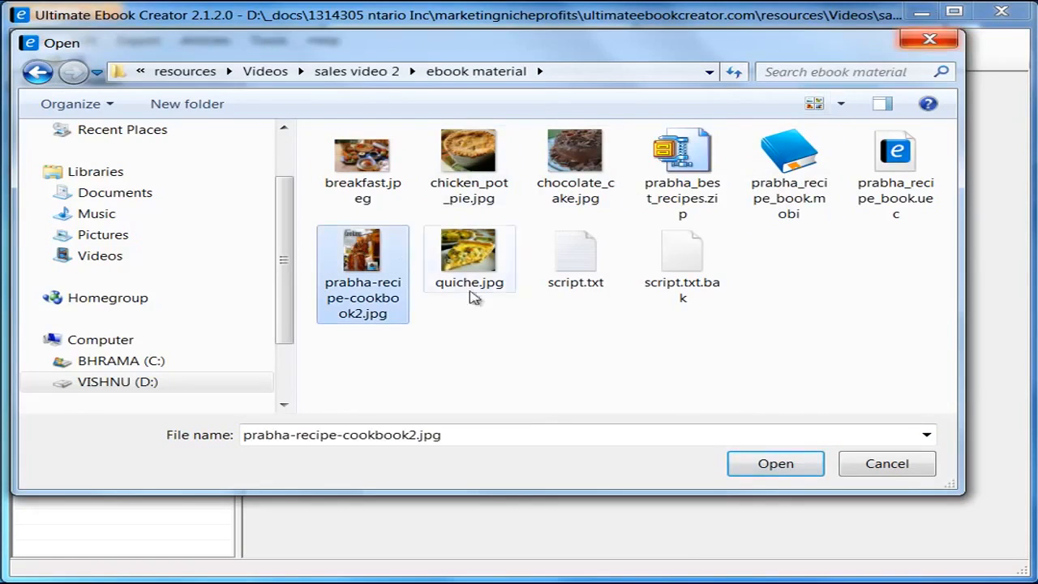
{"action": "left_click", "coordinate": [775, 464]}
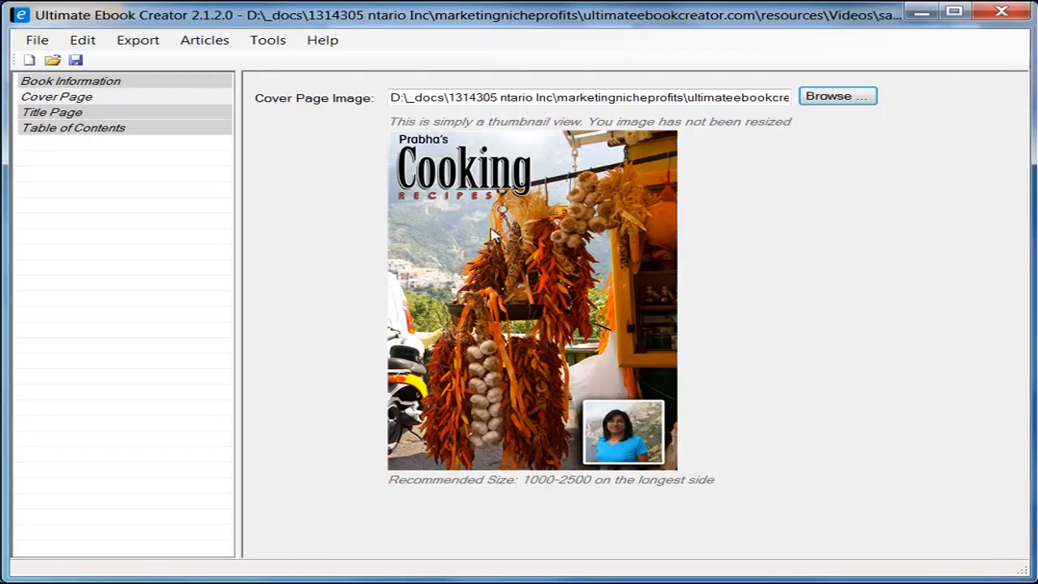
Step: Open the Title Page and bring up the sample copyright texts from the Insert menu
{"action": "left_click", "coordinate": [69, 114]}
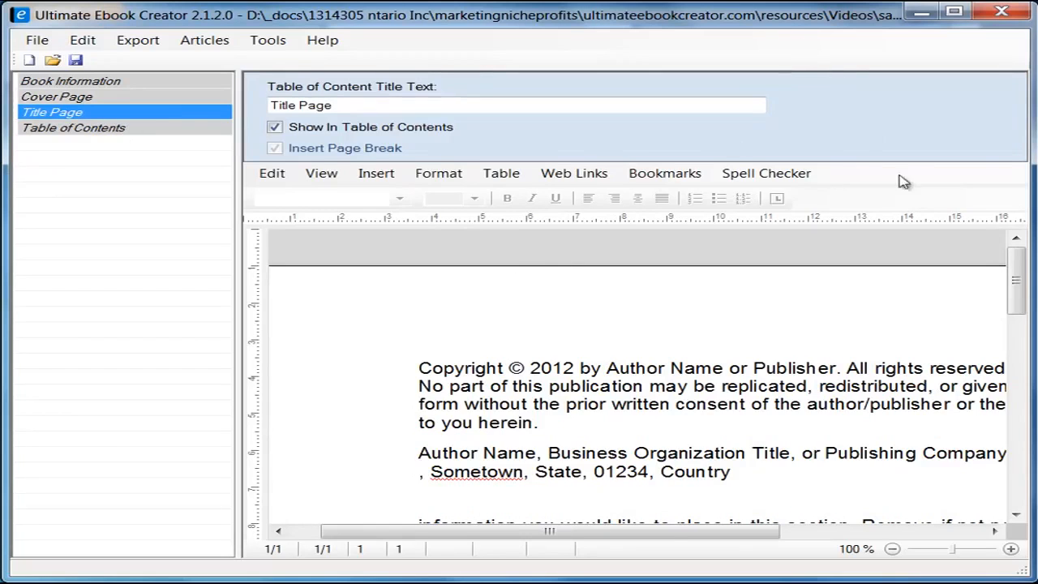
{"action": "mouse_move", "coordinate": [1016, 289]}
{"action": "left_mouse_down"}
{"action": "mouse_move", "coordinate": [1022, 317]}
{"action": "mouse_move", "coordinate": [1019, 305]}
{"action": "left_mouse_up"}
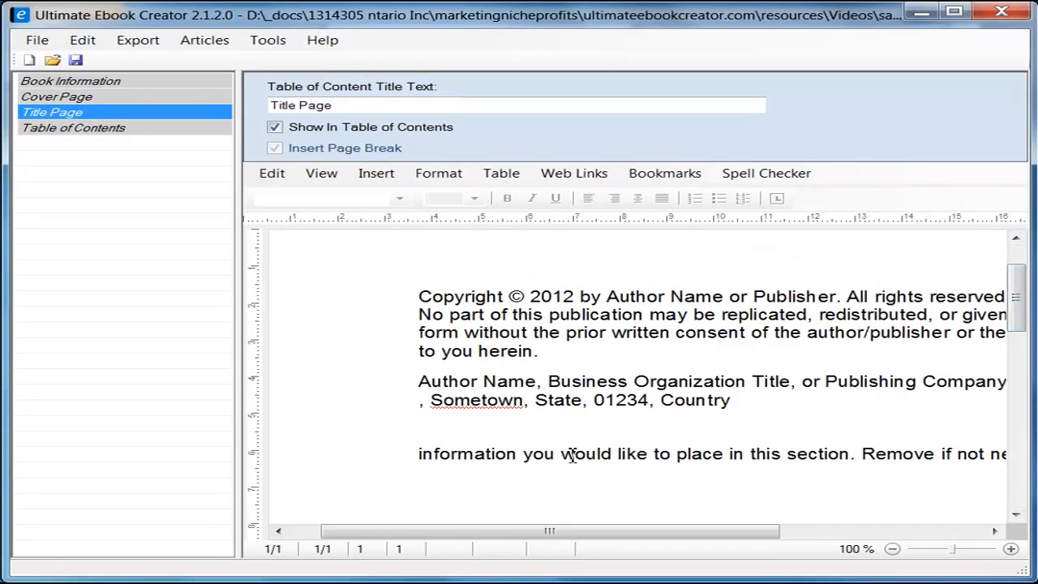
{"action": "left_click", "coordinate": [379, 175]}
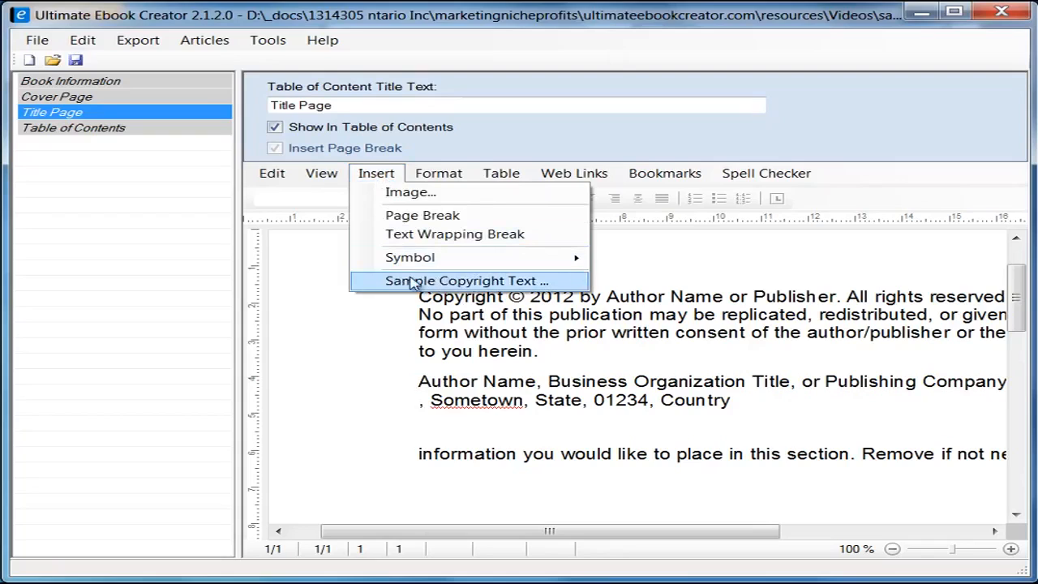
{"action": "left_click", "coordinate": [484, 279]}
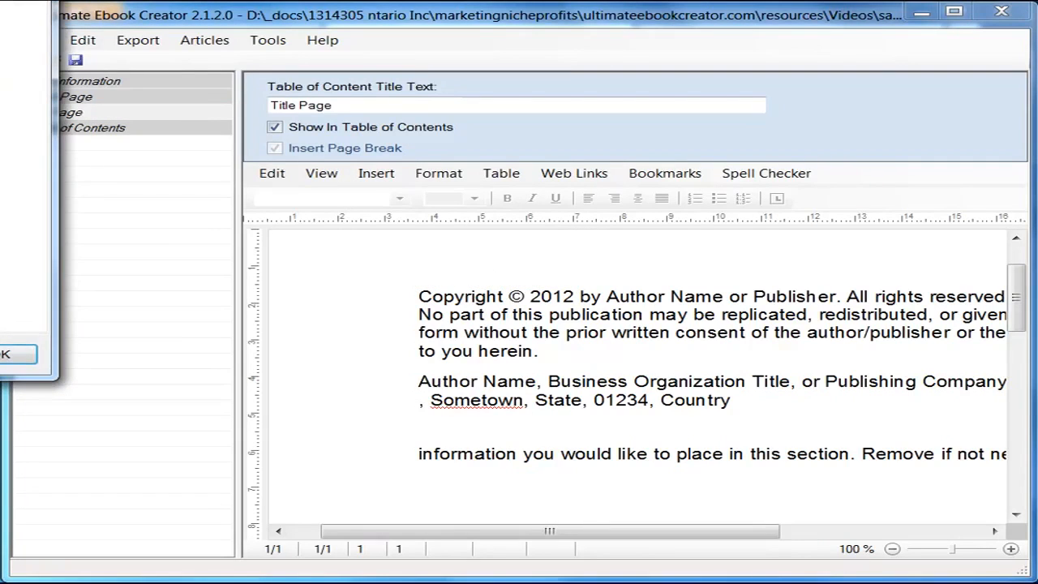
Step: Preview the Fiction, Non-Fiction, Poetry and Smashwords copyright samples, then cancel without inserting any
{"action": "left_click_drag", "start_coordinate": [0, 0], "coordinate": [623, 101]}
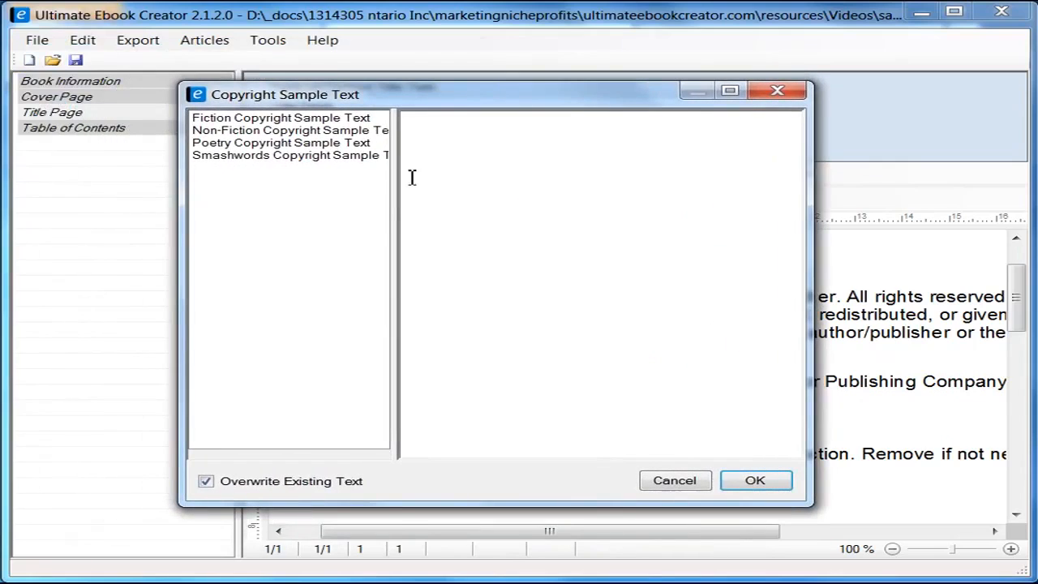
{"action": "left_click_drag", "start_coordinate": [393, 194], "coordinate": [483, 197]}
{"action": "left_click", "coordinate": [281, 122]}
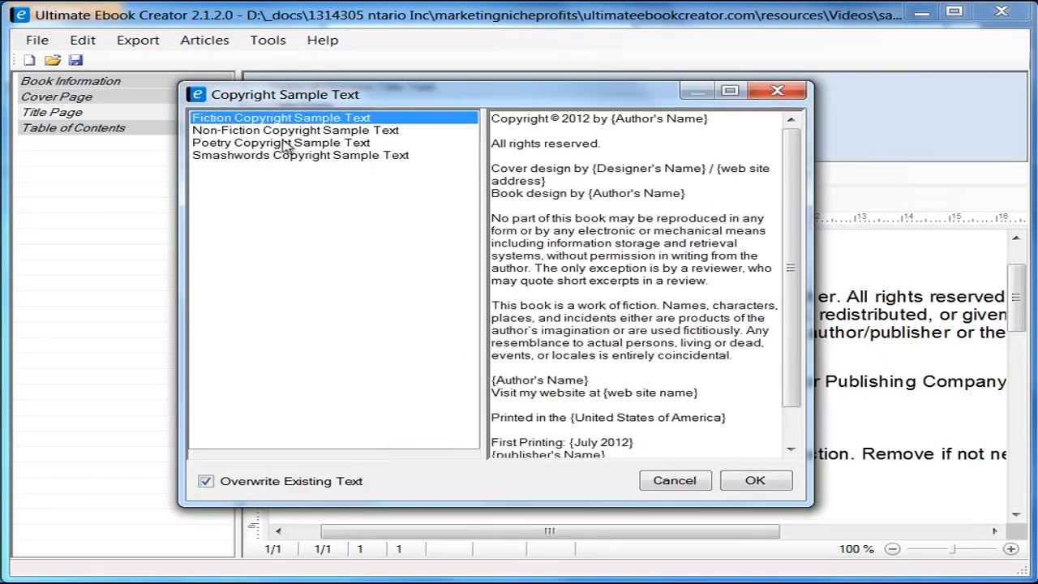
{"action": "left_click", "coordinate": [329, 132]}
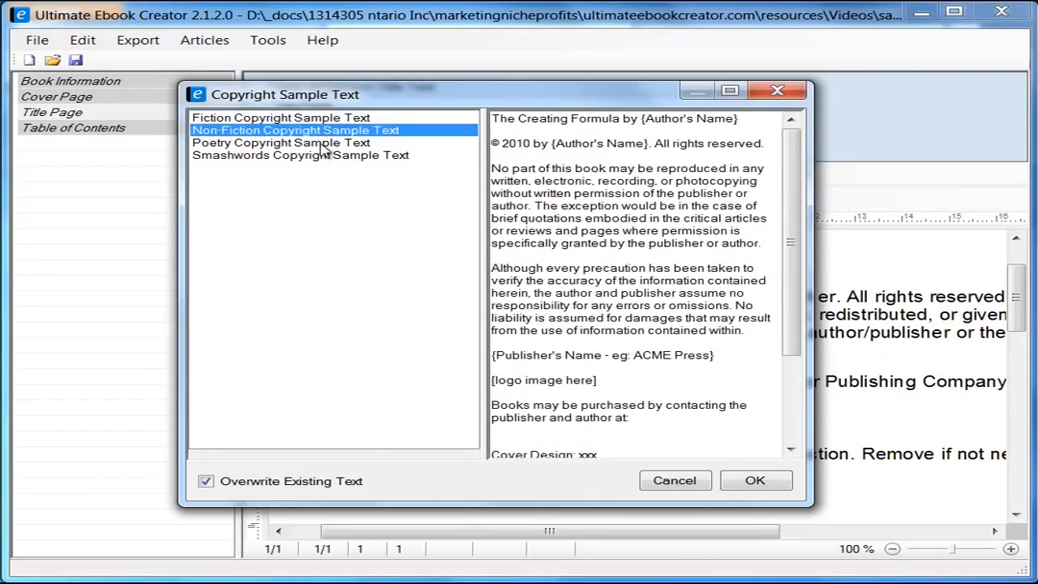
{"action": "left_click", "coordinate": [325, 144]}
{"action": "left_click", "coordinate": [321, 157]}
{"action": "left_click", "coordinate": [316, 144]}
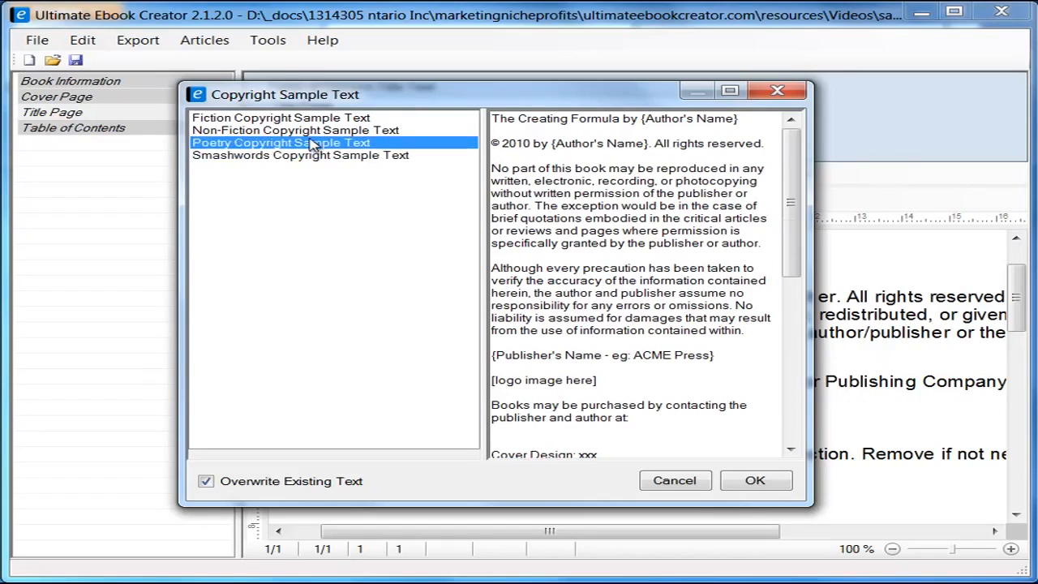
{"action": "left_click", "coordinate": [316, 130]}
{"action": "left_click", "coordinate": [316, 119]}
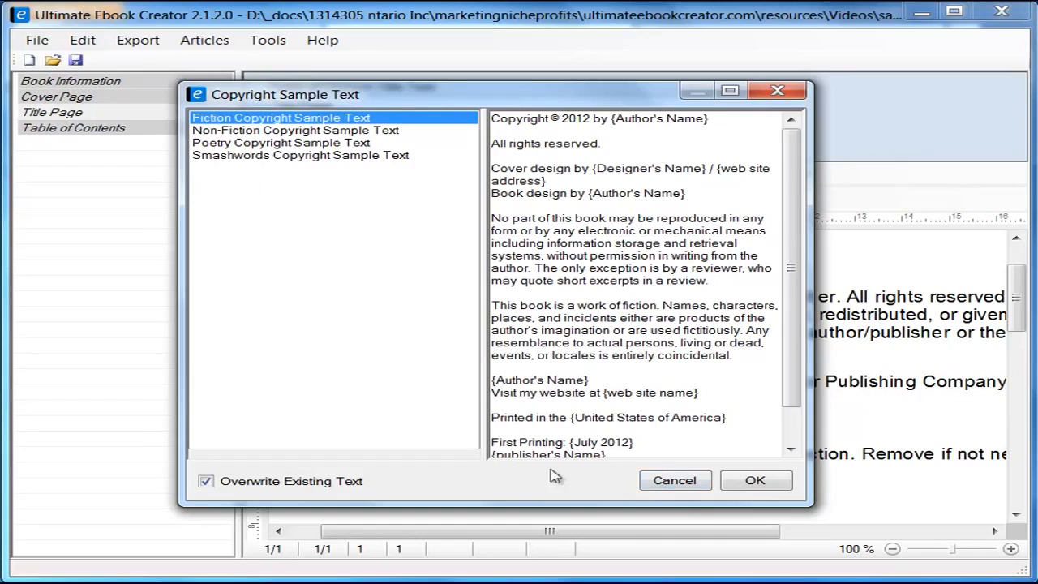
{"action": "left_click_drag", "start_coordinate": [581, 110], "coordinate": [345, 90]}
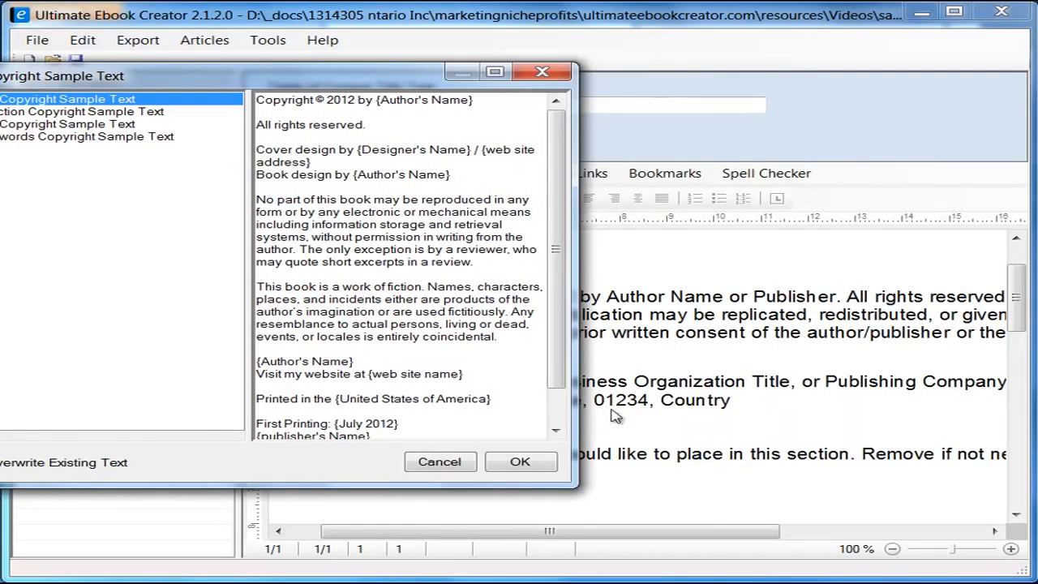
{"action": "left_click_drag", "start_coordinate": [380, 81], "coordinate": [597, 81]}
{"action": "left_click", "coordinate": [660, 463]}
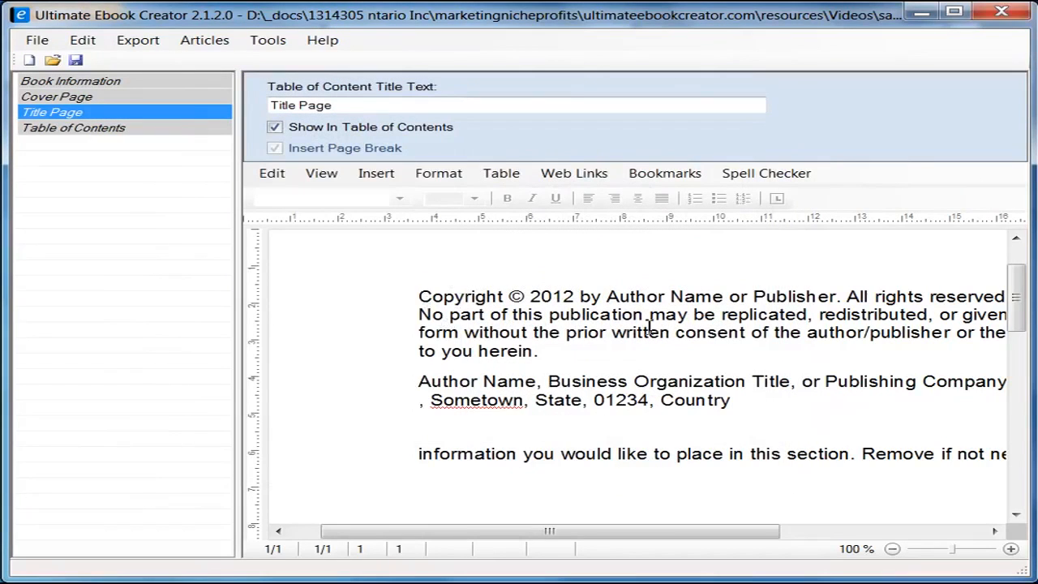
Step: Replace 'Author Name or Publisher' in the copyright line with the author's name and save the project
{"action": "left_click_drag", "start_coordinate": [608, 297], "coordinate": [724, 296]}
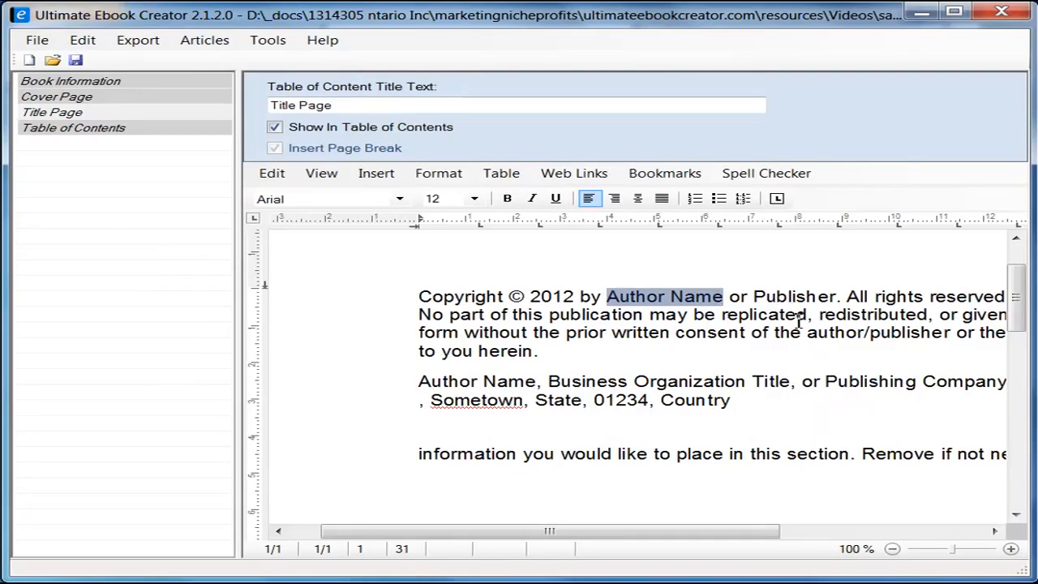
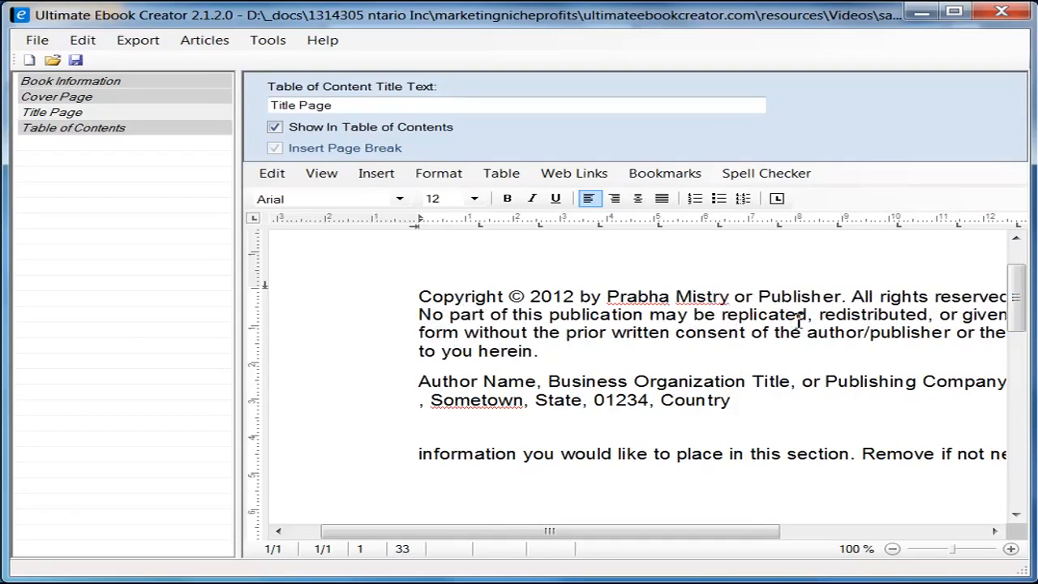
{"action": "key", "text": "Delete"}
{"action": "key", "text": "Delete"}
{"action": "key", "text": "Delete"}
{"action": "key", "text": "Delete"}
{"action": "key", "text": "Delete"}
{"action": "key", "text": "Delete"}
{"action": "key", "text": "Delete"}
{"action": "key", "text": "Delete"}
{"action": "key", "text": "Delete"}
{"action": "key", "text": "Delete"}
{"action": "key", "text": "Delete"}
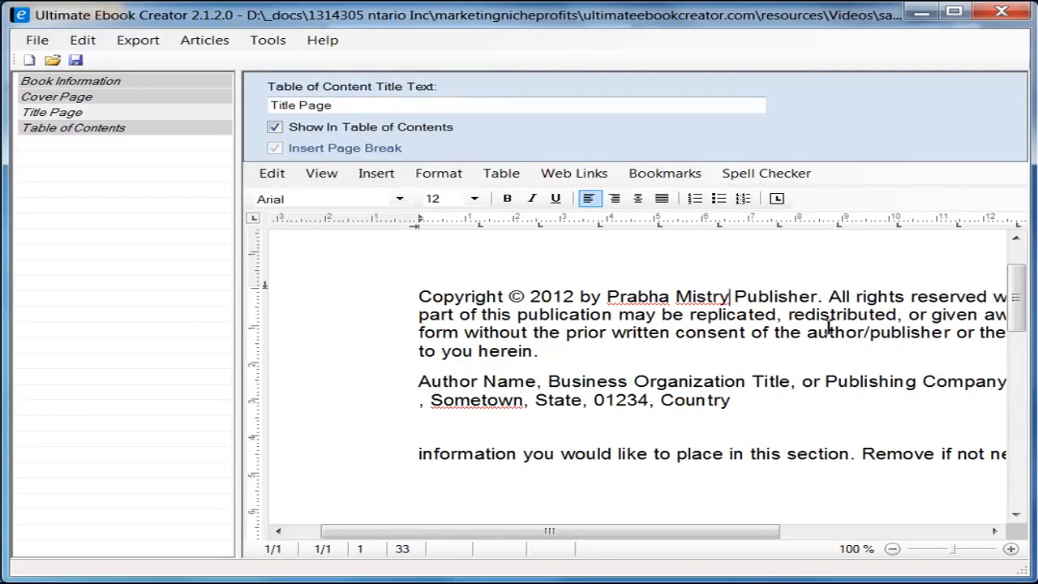
{"action": "key", "text": "Delete"}
{"action": "key", "text": "Delete"}
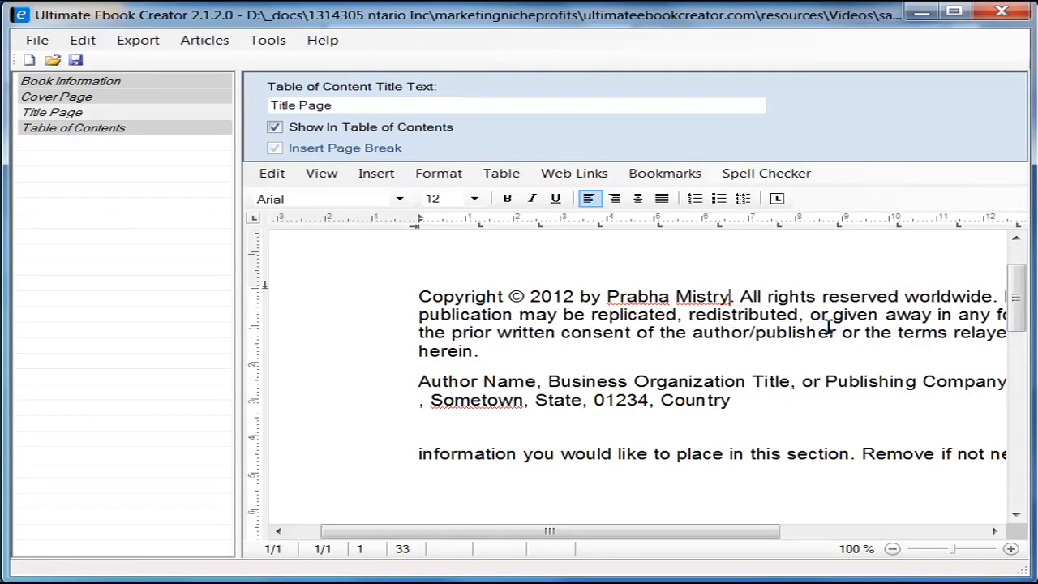
{"action": "left_click", "coordinate": [76, 62]}
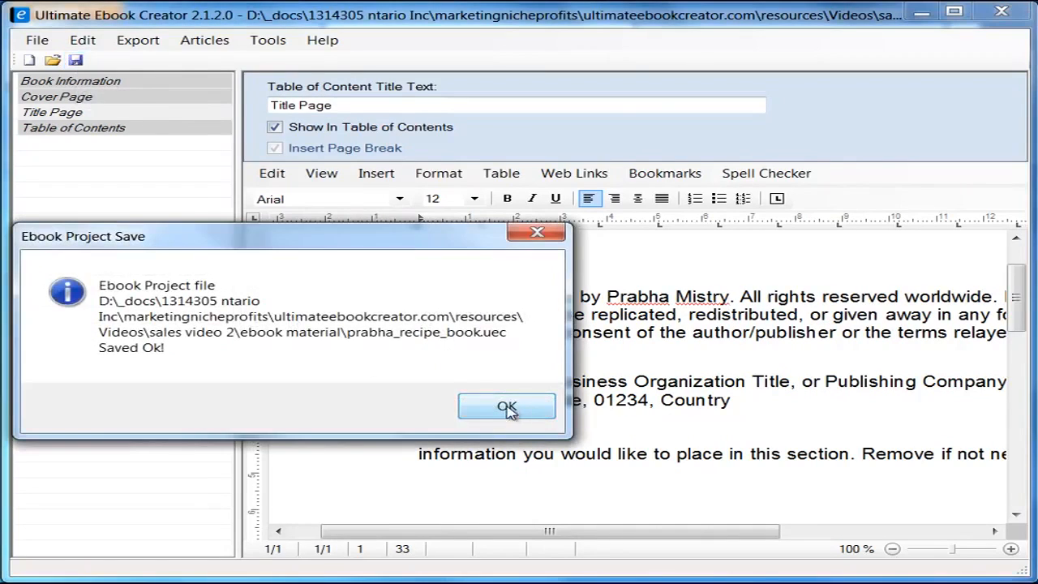
{"action": "left_click", "coordinate": [508, 408]}
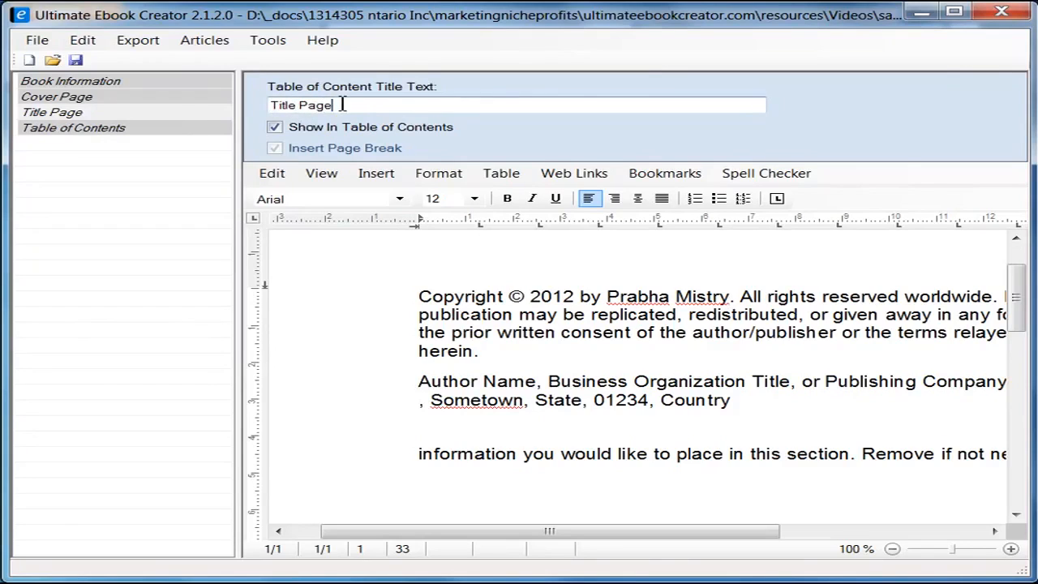
{"action": "left_click_drag", "start_coordinate": [342, 105], "coordinate": [267, 106]}
{"action": "type", "text": "Cop"}
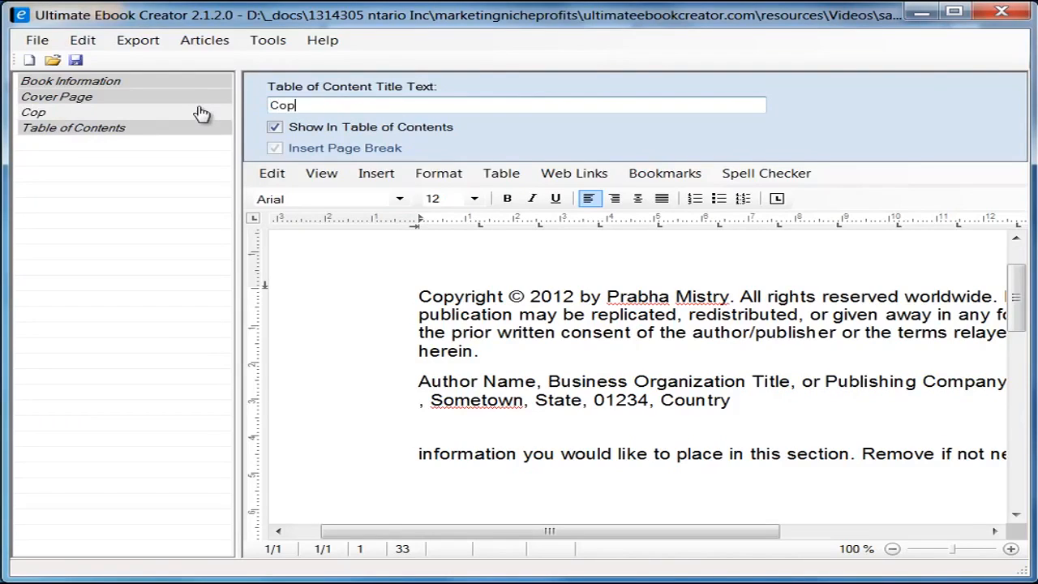
{"action": "type", "text": "yright"}
{"action": "double_click", "coordinate": [337, 108]}
{"action": "type", "text": "Title Page"}
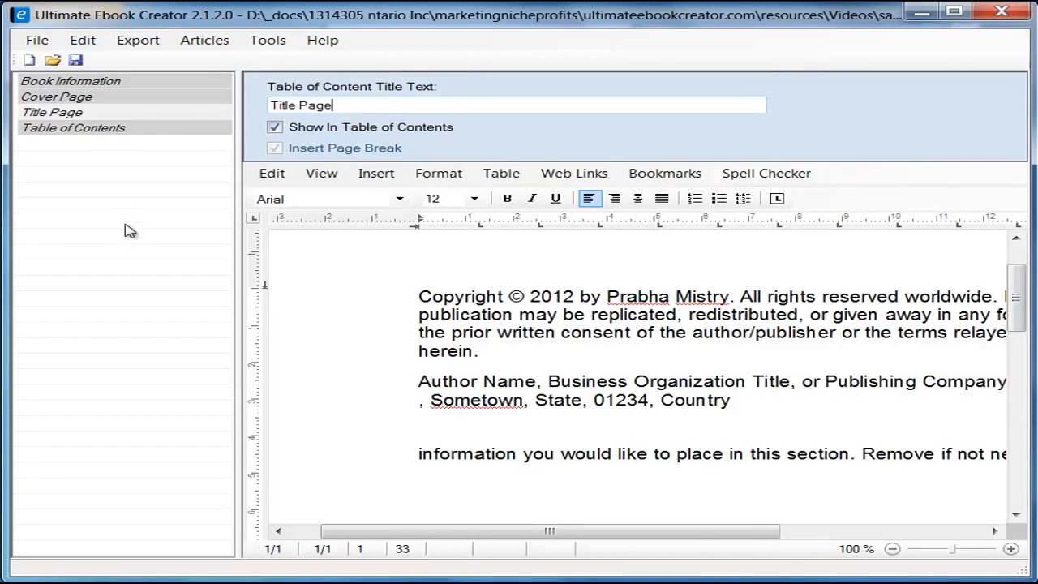
Step: Add a new chapter titled 'Breakfast' that appears in the table of contents
{"action": "right_click", "coordinate": [102, 200]}
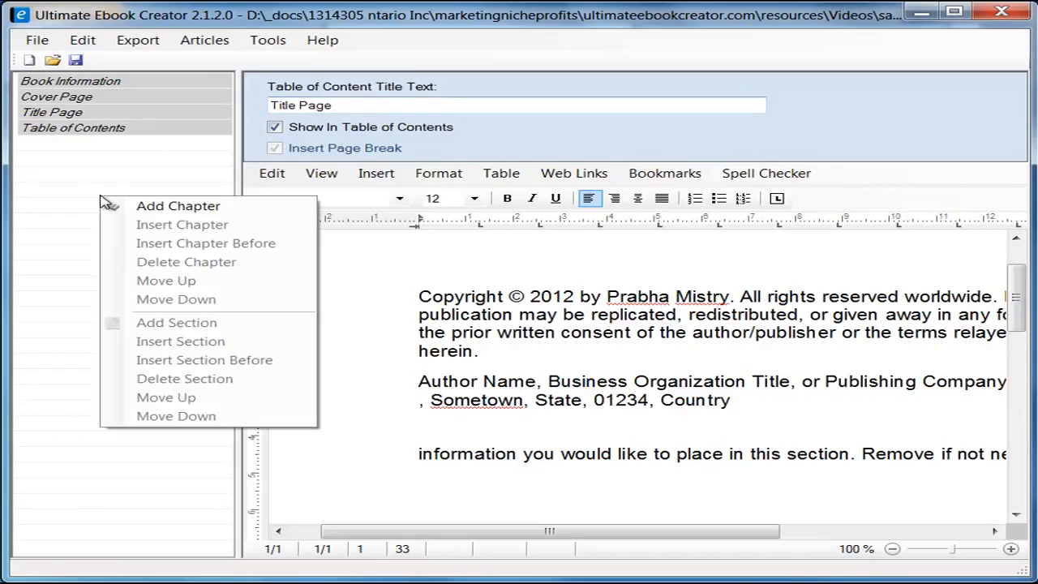
{"action": "left_click", "coordinate": [62, 160]}
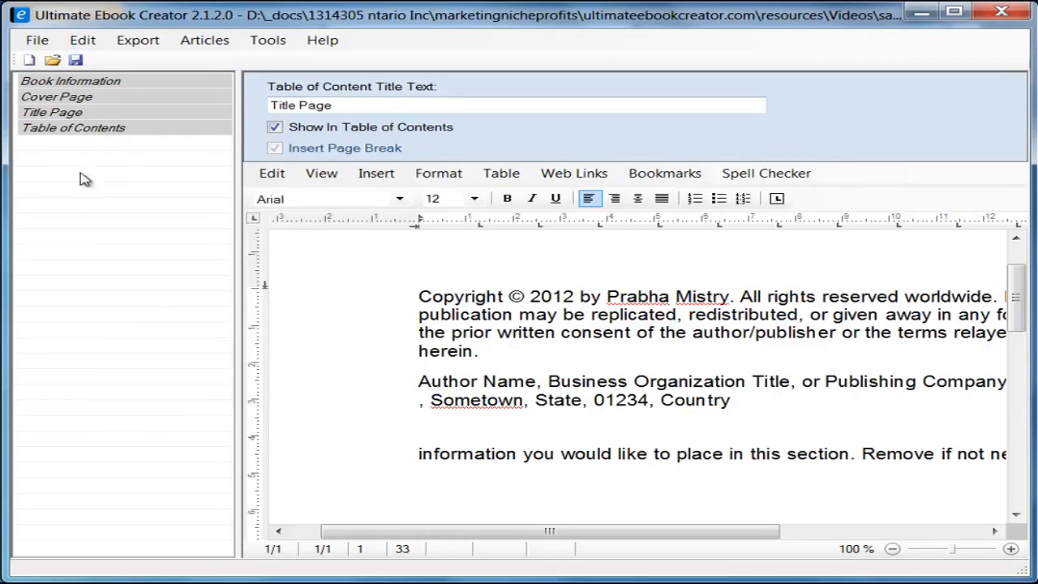
{"action": "right_click", "coordinate": [93, 197]}
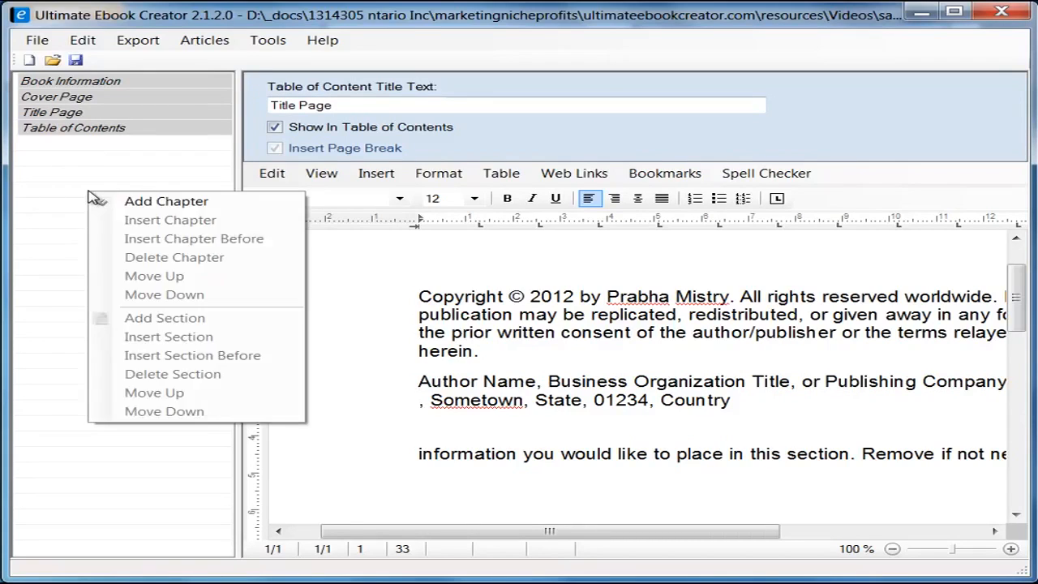
{"action": "left_click", "coordinate": [194, 203]}
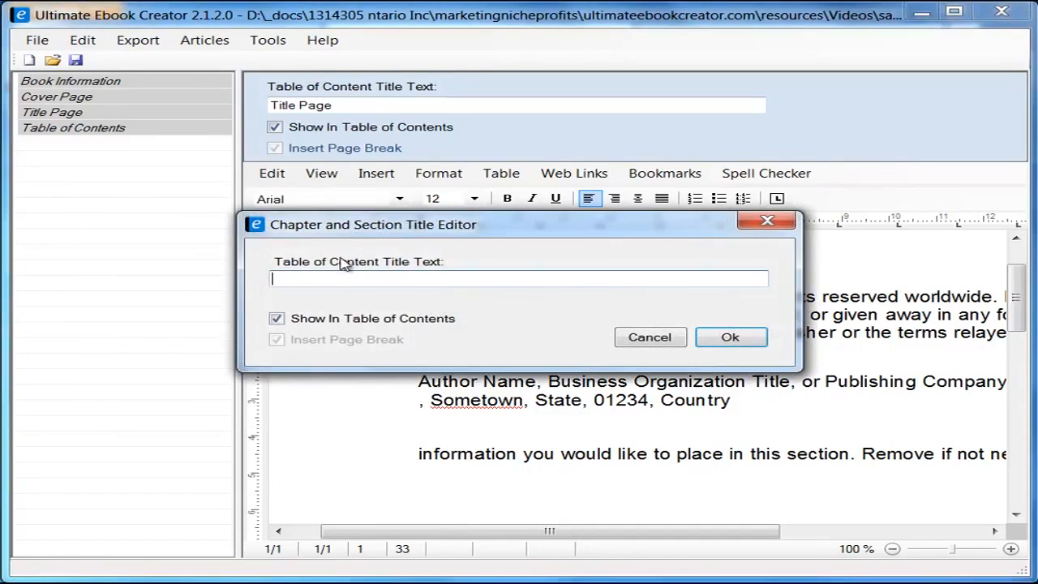
{"action": "left_click_drag", "start_coordinate": [408, 229], "coordinate": [293, 234]}
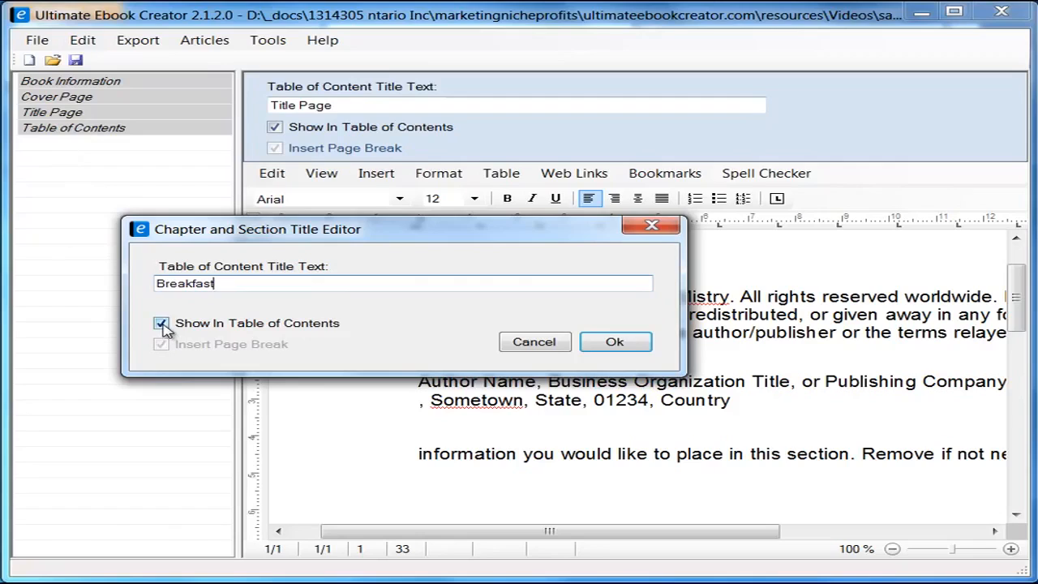
{"action": "left_click", "coordinate": [615, 342]}
Step: Type 'Breakfast' on the chapter page and apply the heading 1 style to it
{"action": "left_click", "coordinate": [525, 345]}
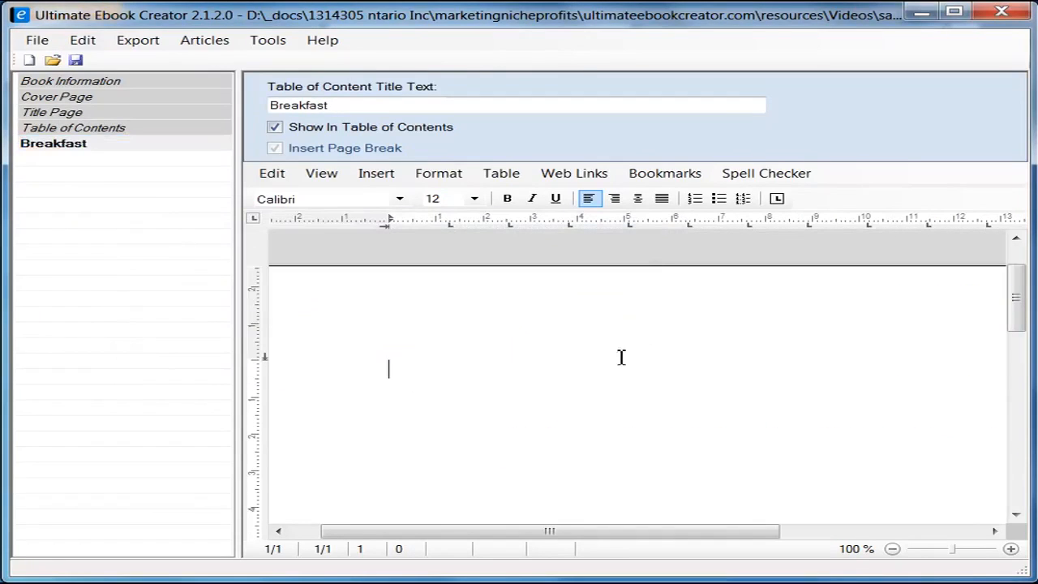
{"action": "left_click_drag", "start_coordinate": [238, 203], "coordinate": [211, 212]}
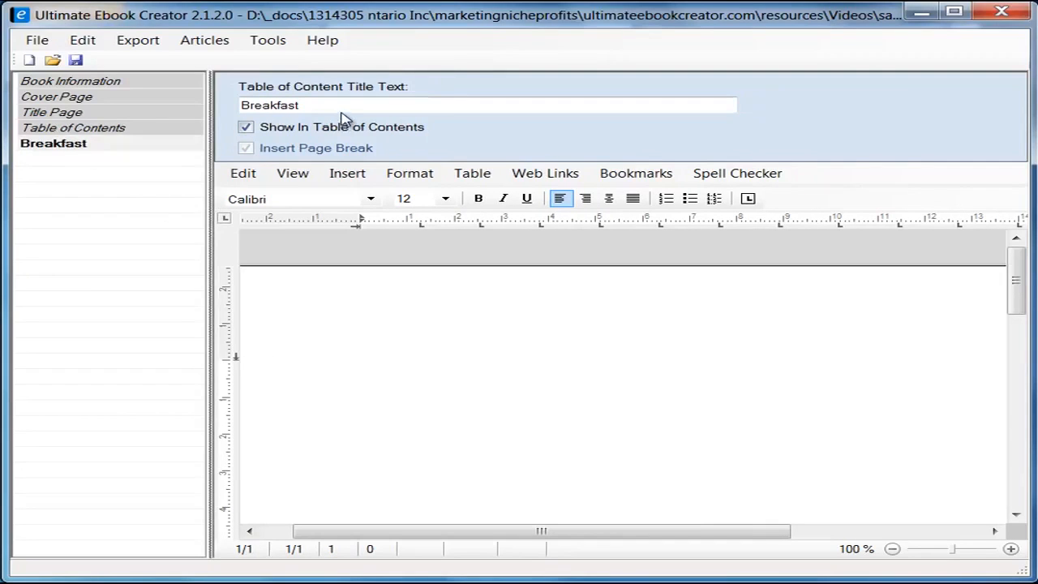
{"action": "left_click_drag", "start_coordinate": [213, 312], "coordinate": [230, 311]}
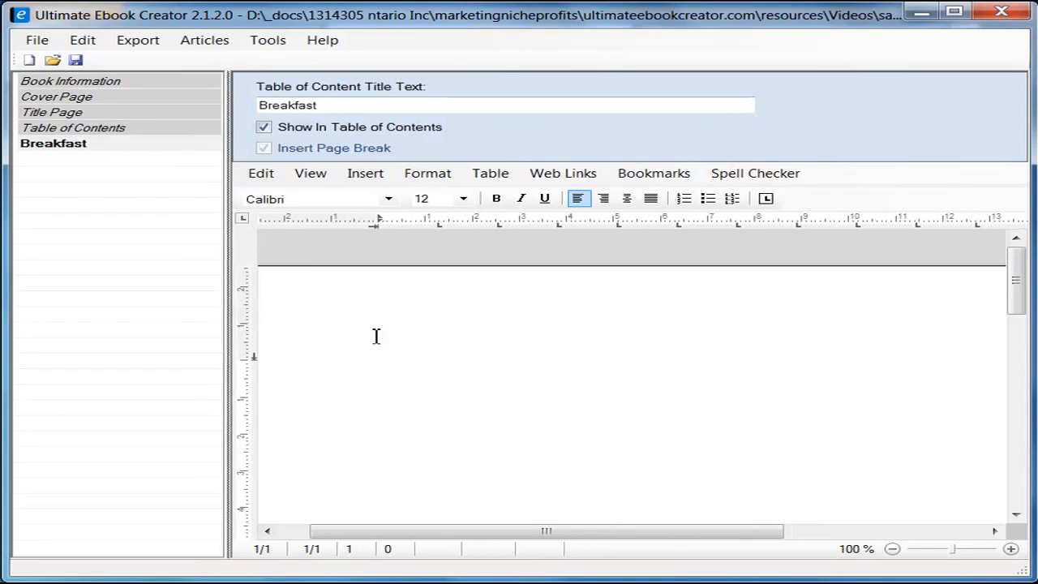
{"action": "left_click", "coordinate": [377, 335]}
{"action": "type", "text": "Brea"}
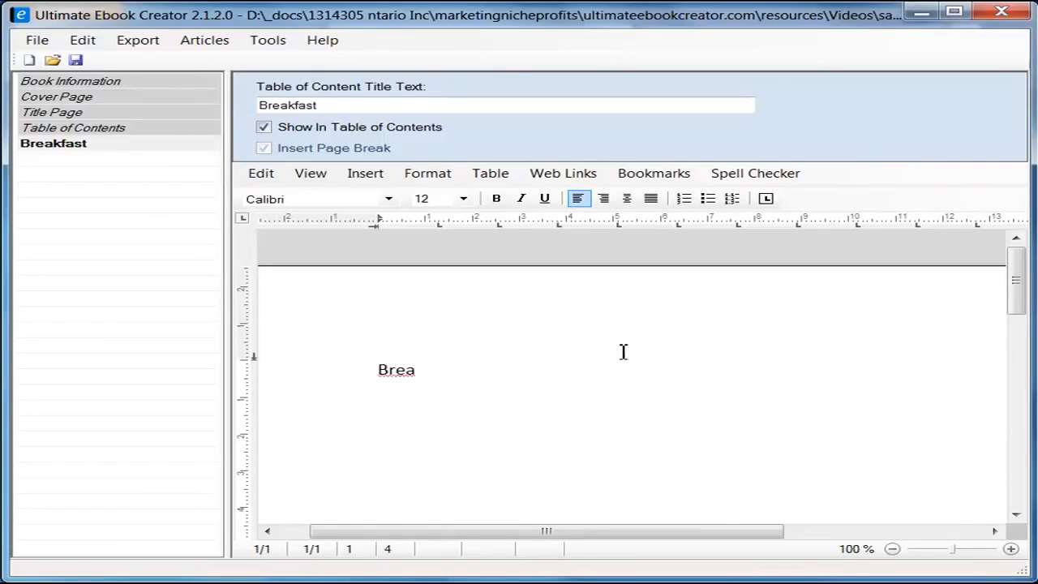
{"action": "type", "text": "kfast"}
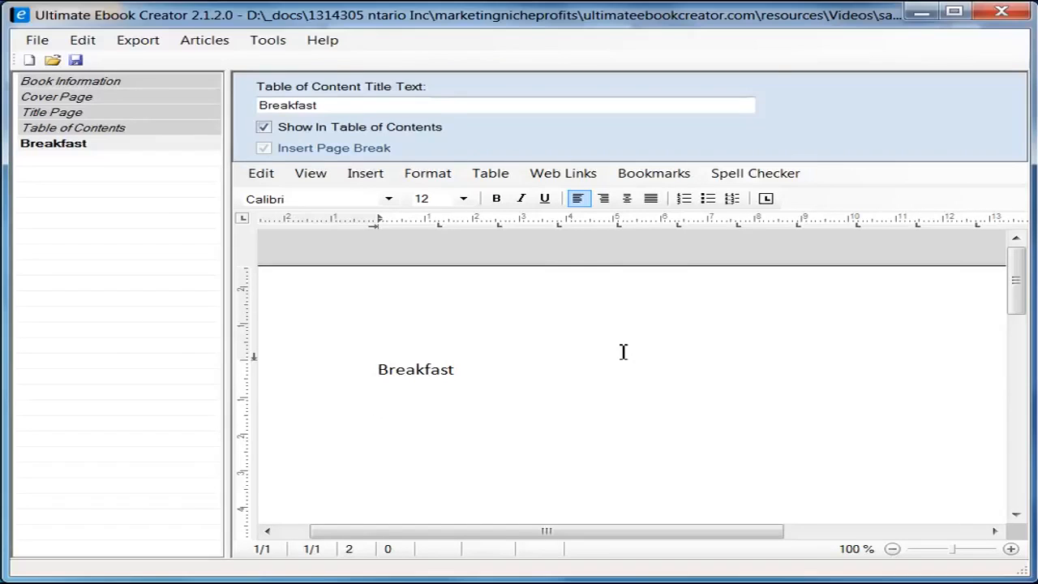
{"action": "key", "text": "shift+End"}
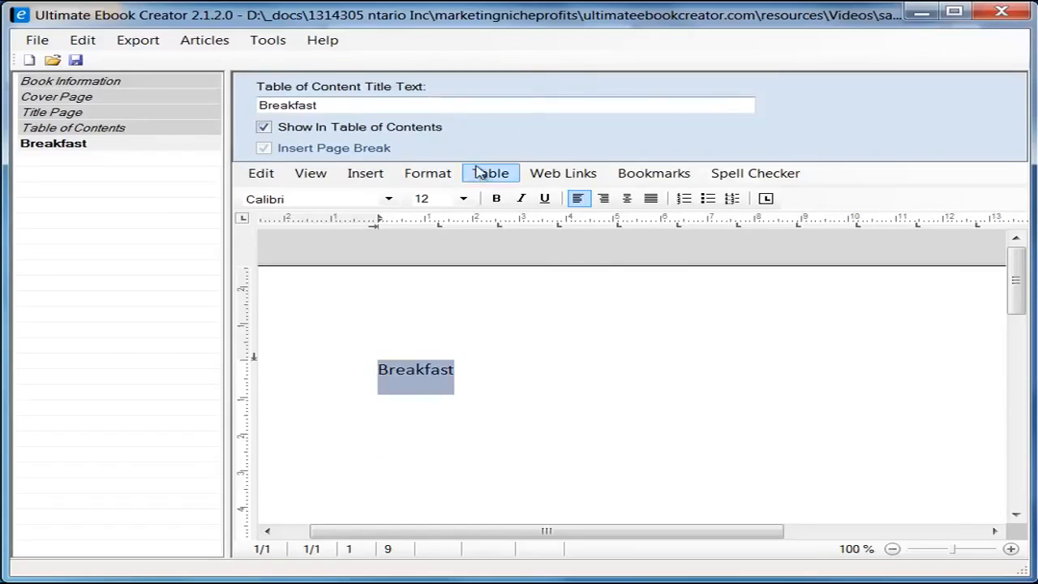
{"action": "left_click", "coordinate": [447, 175]}
{"action": "left_click", "coordinate": [516, 255]}
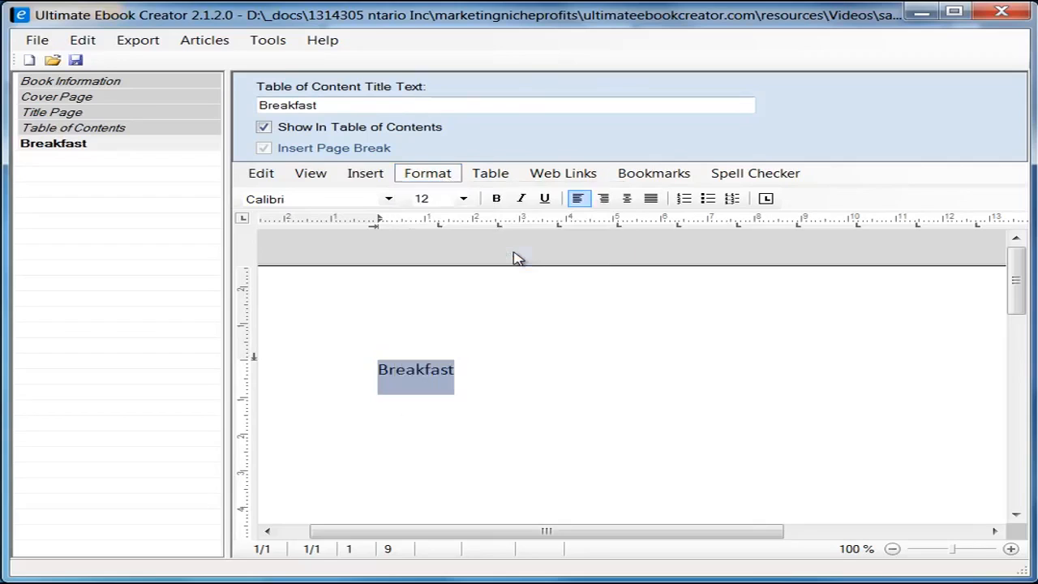
{"action": "left_click", "coordinate": [378, 233]}
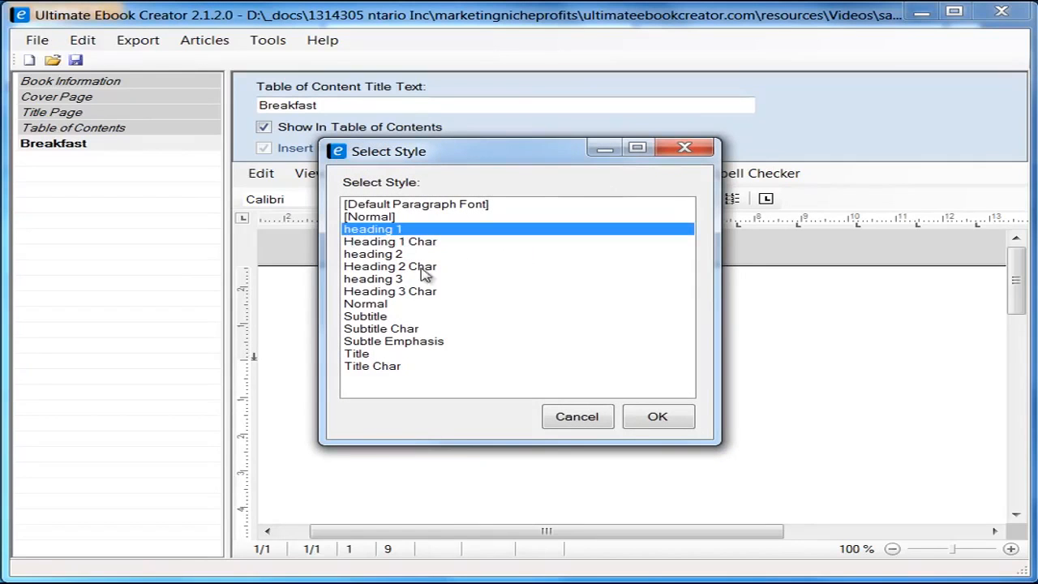
{"action": "left_click", "coordinate": [685, 420]}
{"action": "left_click", "coordinate": [442, 432]}
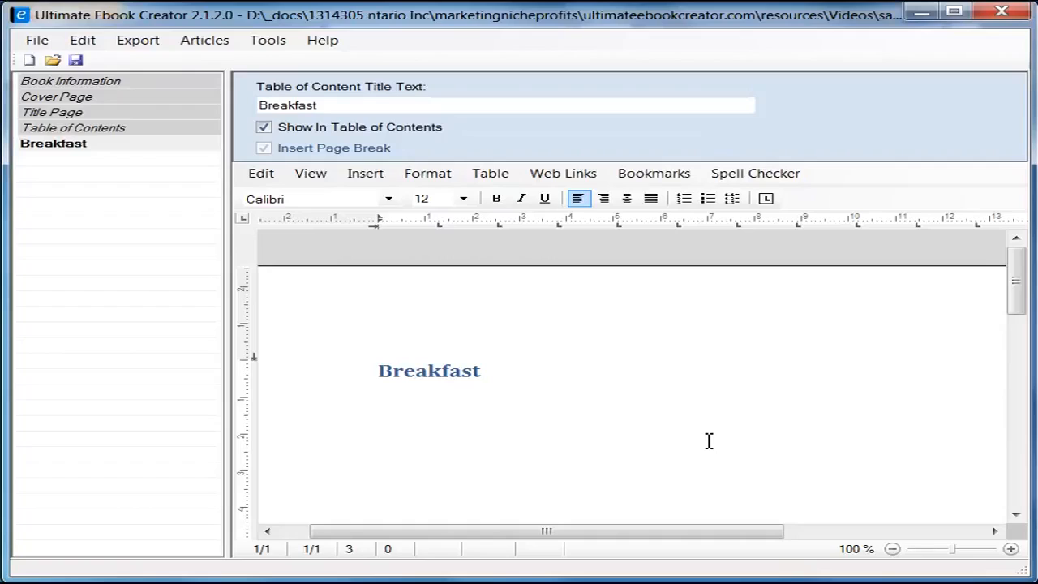
Step: Type 'Here are all my favorite recipes that i enjoy for breakfast.' below the heading, fixing typos
{"action": "type", "text": "this is t"}
{"action": "key", "text": "shift+Home"}
{"action": "type", "text": "Here are all my fa"}
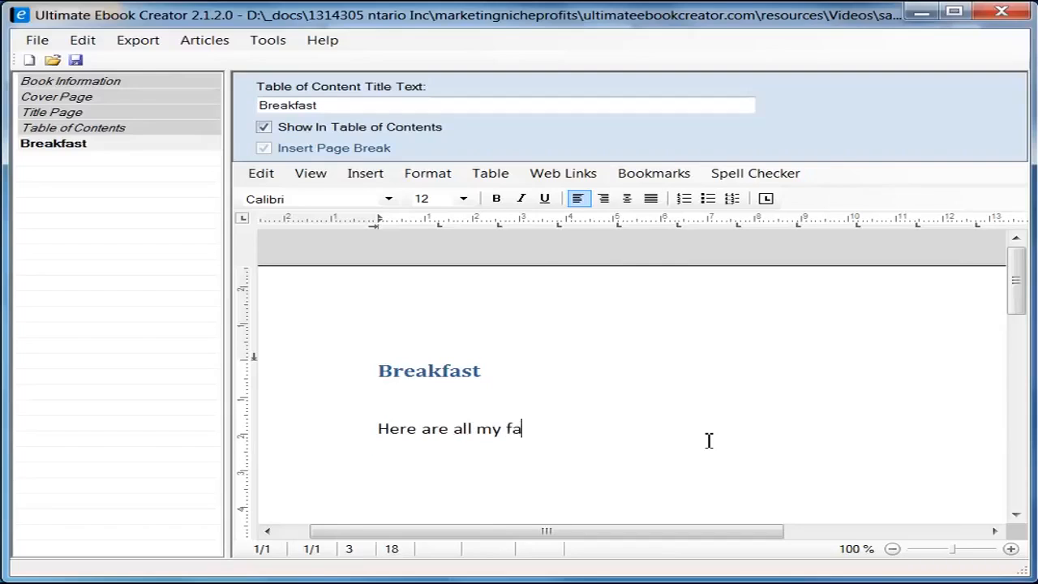
{"action": "type", "text": "va"}
{"action": "key", "text": "BackSpace"}
{"action": "type", "text": "oraite re"}
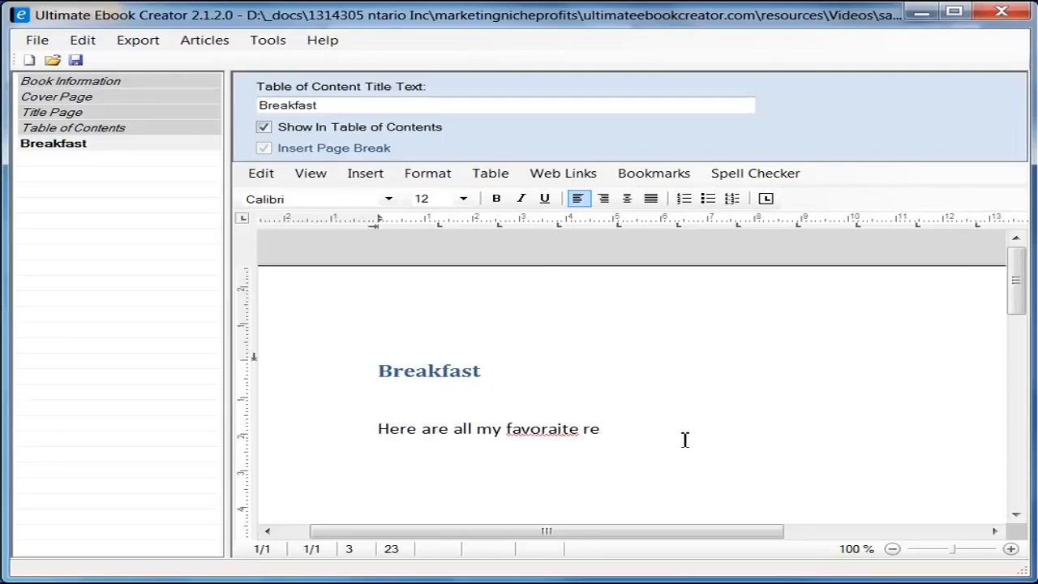
{"action": "right_click", "coordinate": [549, 429]}
{"action": "left_click", "coordinate": [614, 443]}
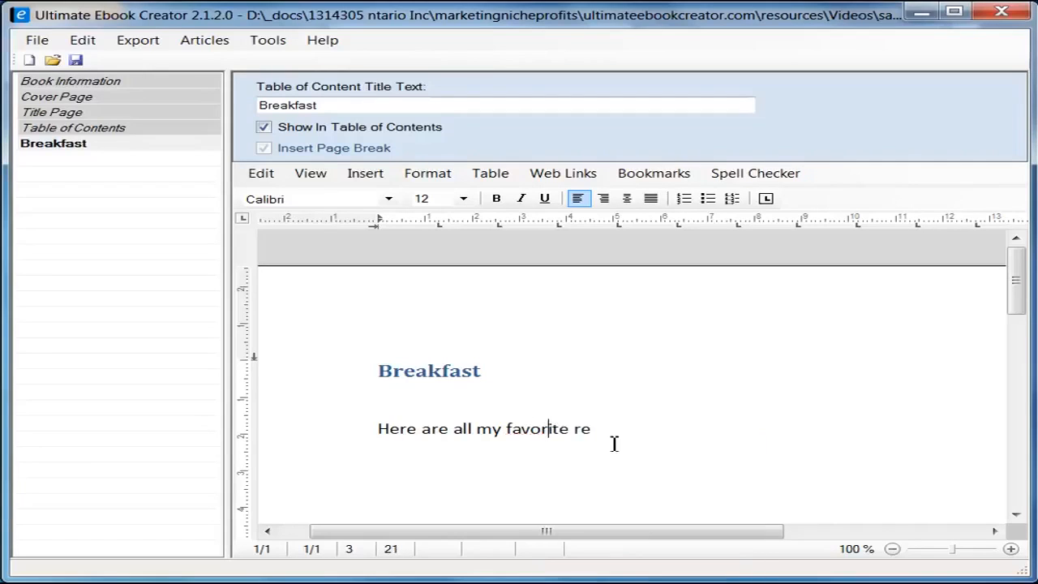
{"action": "type", "text": "ecipes"}
{"action": "type", "text": "hat i enjoy for be"}
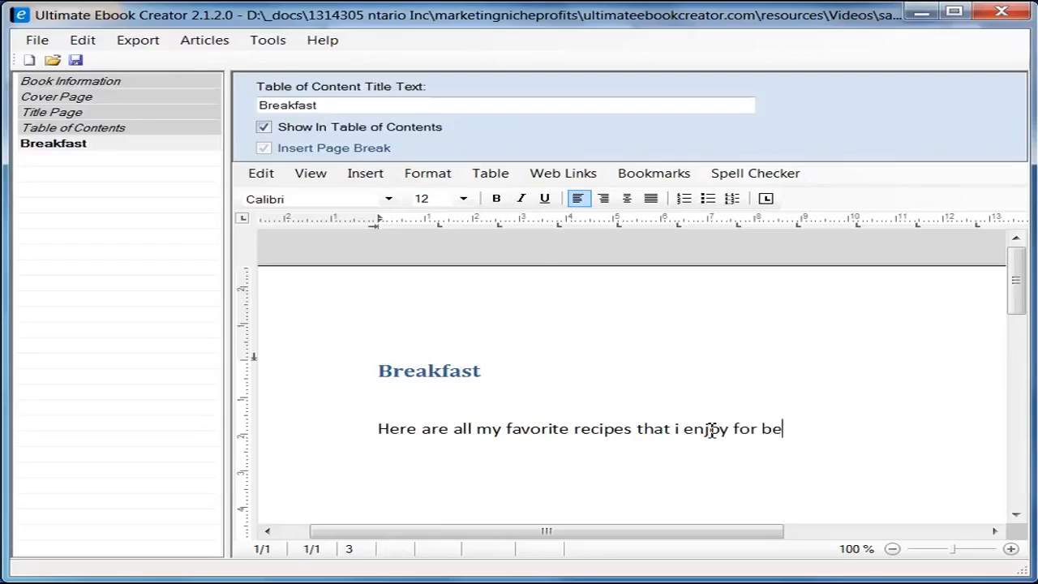
{"action": "type", "text": "akfast"}
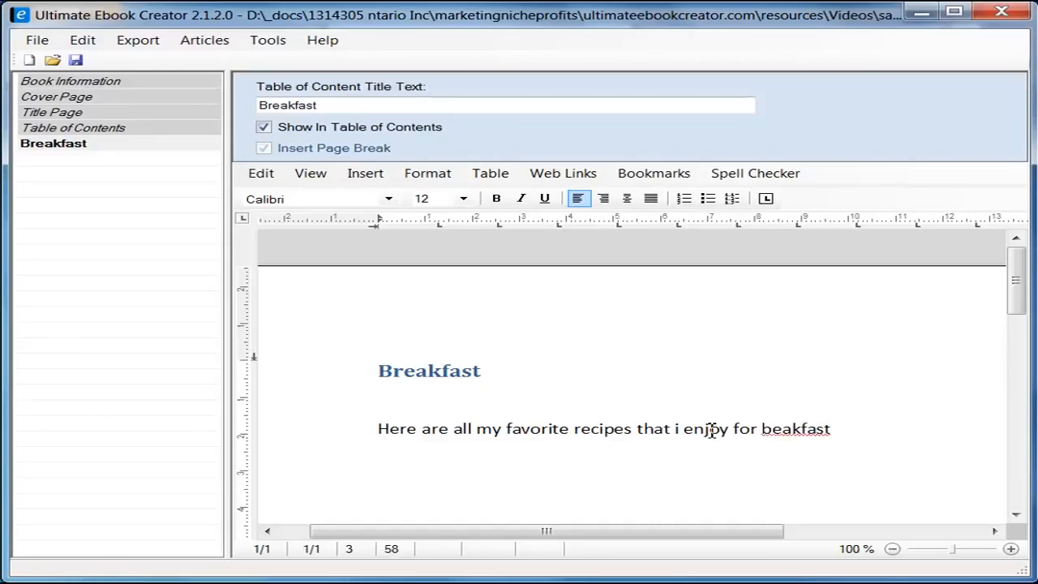
{"action": "key", "text": "Left"}
{"action": "key", "text": "Left"}
{"action": "type", "text": "r"}
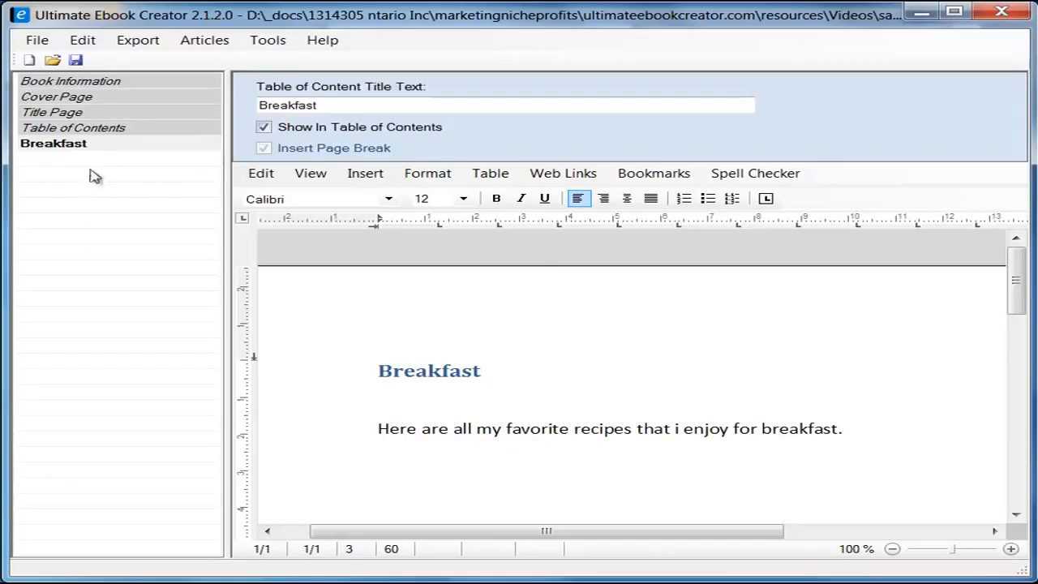
{"action": "left_click", "coordinate": [71, 146]}
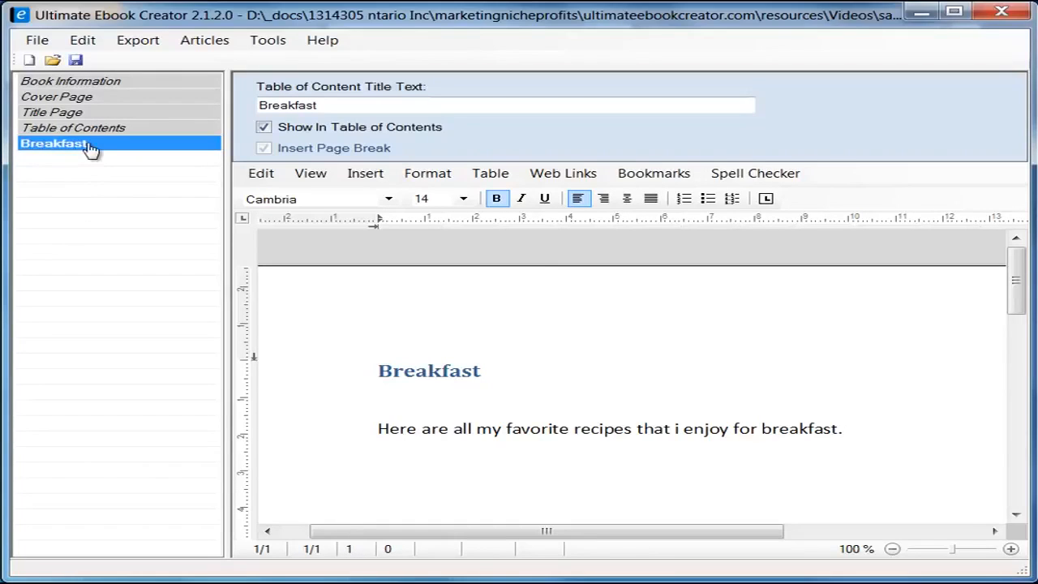
Step: Start a new section under the Breakfast chapter from its context menu
{"action": "right_click", "coordinate": [102, 147]}
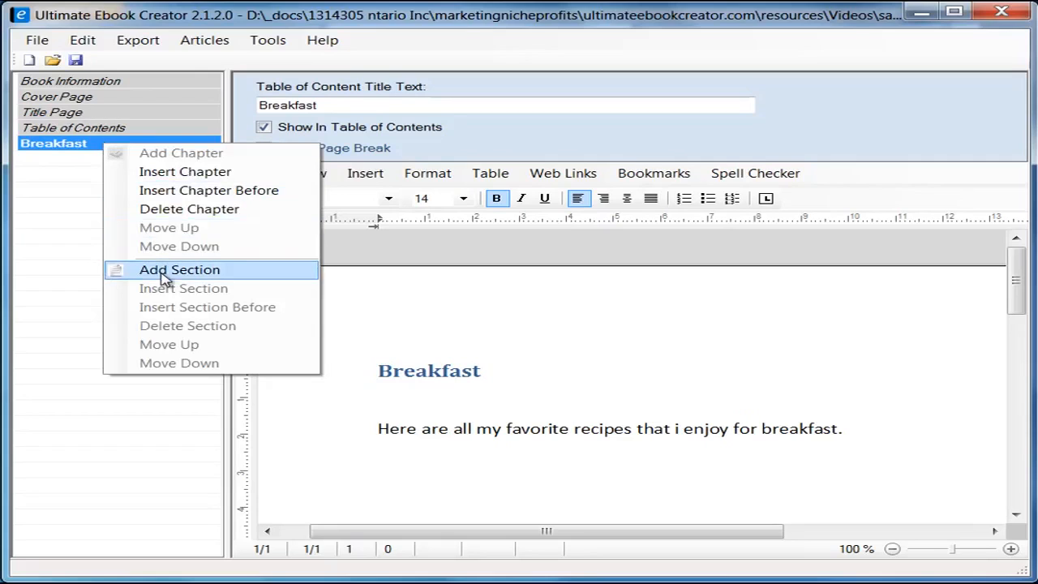
{"action": "left_click", "coordinate": [202, 274]}
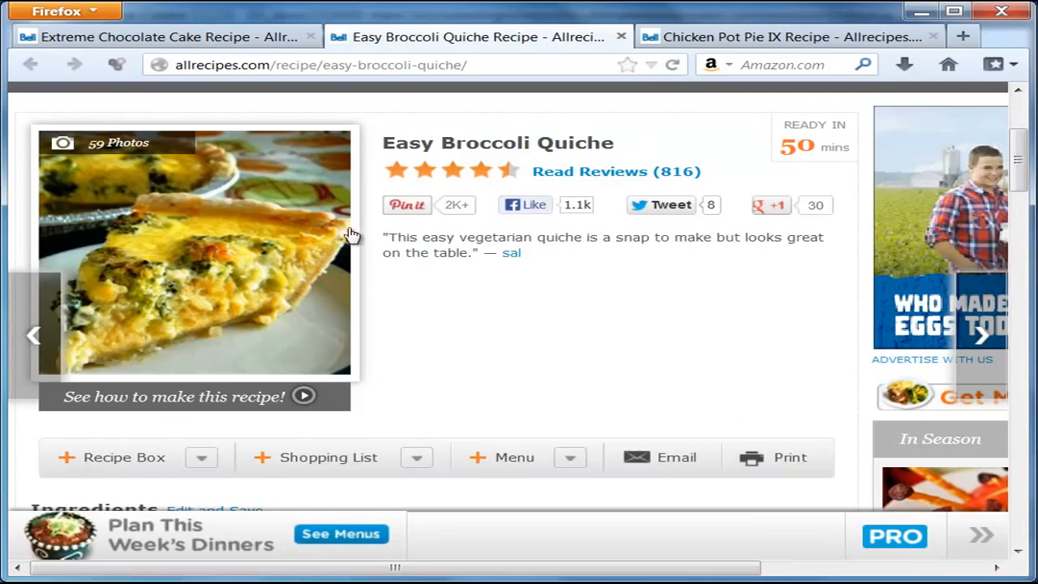
Step: Copy the title 'Easy Broccoli Quiche' from the Allrecipes page and return to the section title field
{"action": "left_click_drag", "start_coordinate": [383, 146], "coordinate": [507, 143]}
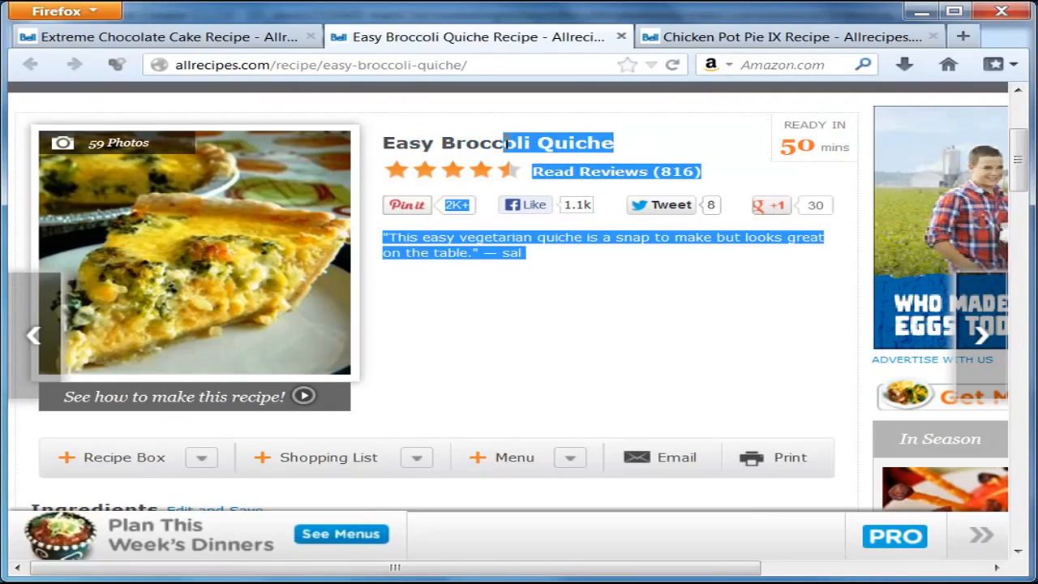
{"action": "left_click", "coordinate": [507, 143]}
{"action": "left_click_drag", "start_coordinate": [386, 144], "coordinate": [616, 147]}
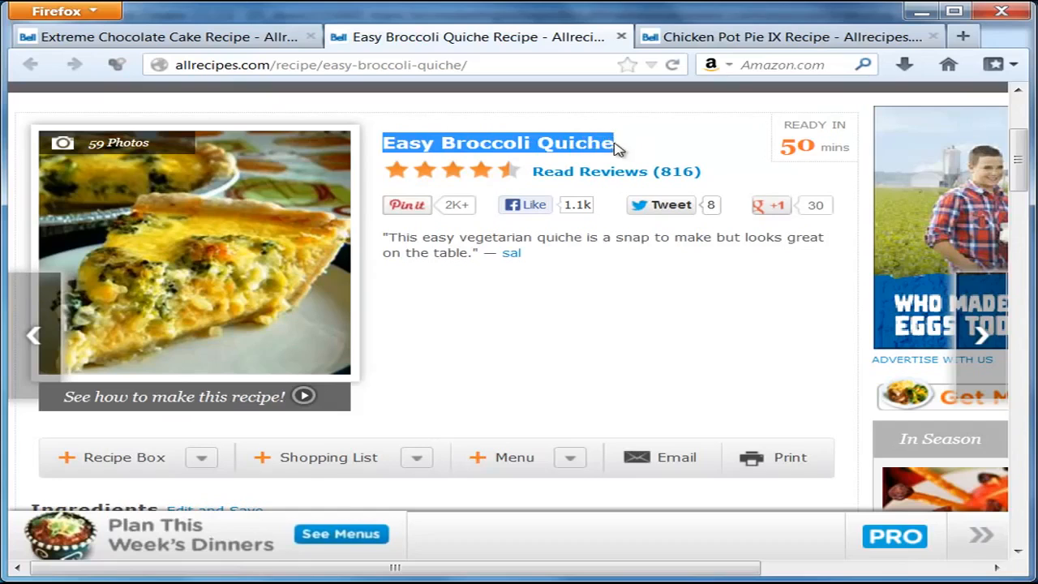
{"action": "right_click", "coordinate": [597, 144]}
{"action": "left_click", "coordinate": [625, 155]}
{"action": "key", "text": "alt+Tab"}
{"action": "right_click", "coordinate": [355, 278]}
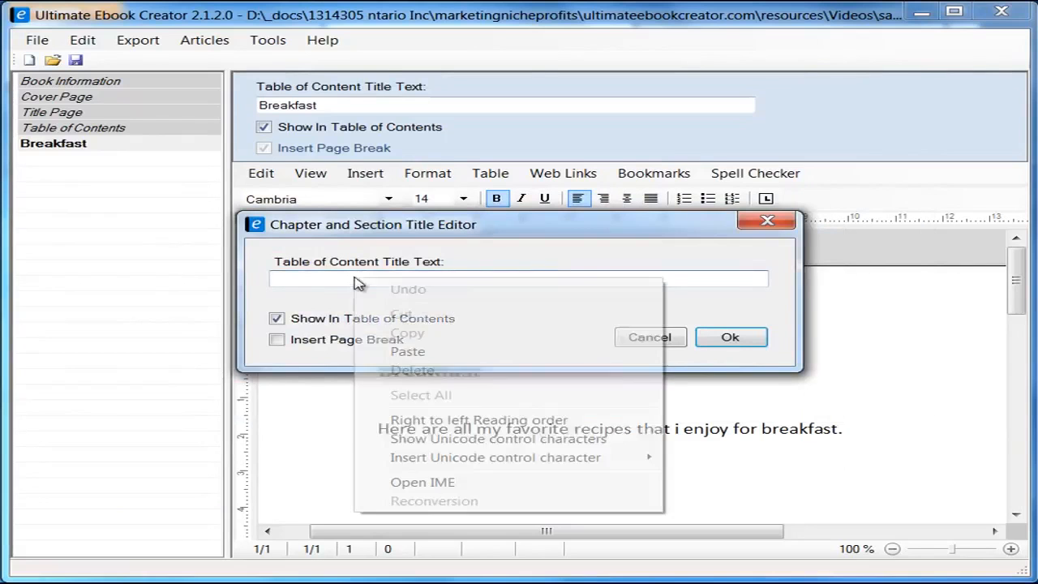
Step: Paste 'Easy Broccoli Quiche' as the section title with Insert Page Break enabled, and confirm
{"action": "left_click", "coordinate": [407, 351]}
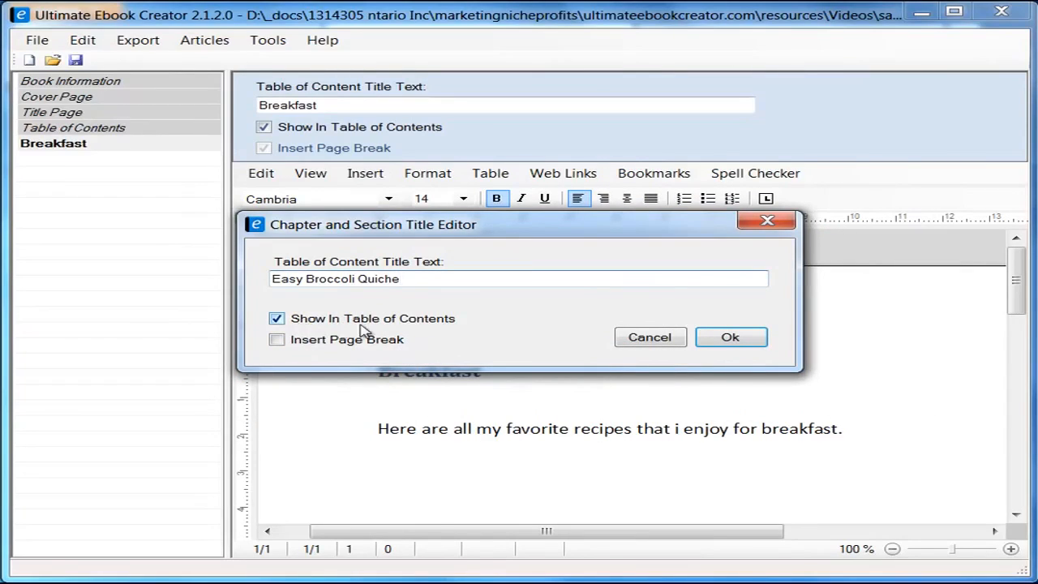
{"action": "left_click", "coordinate": [278, 340]}
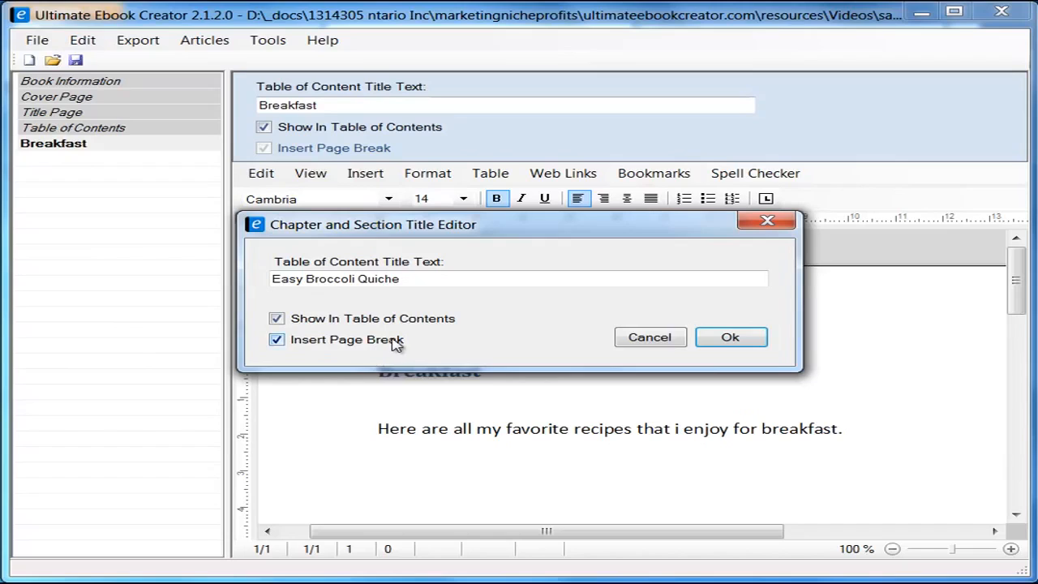
{"action": "left_click_drag", "start_coordinate": [448, 234], "coordinate": [488, 228]}
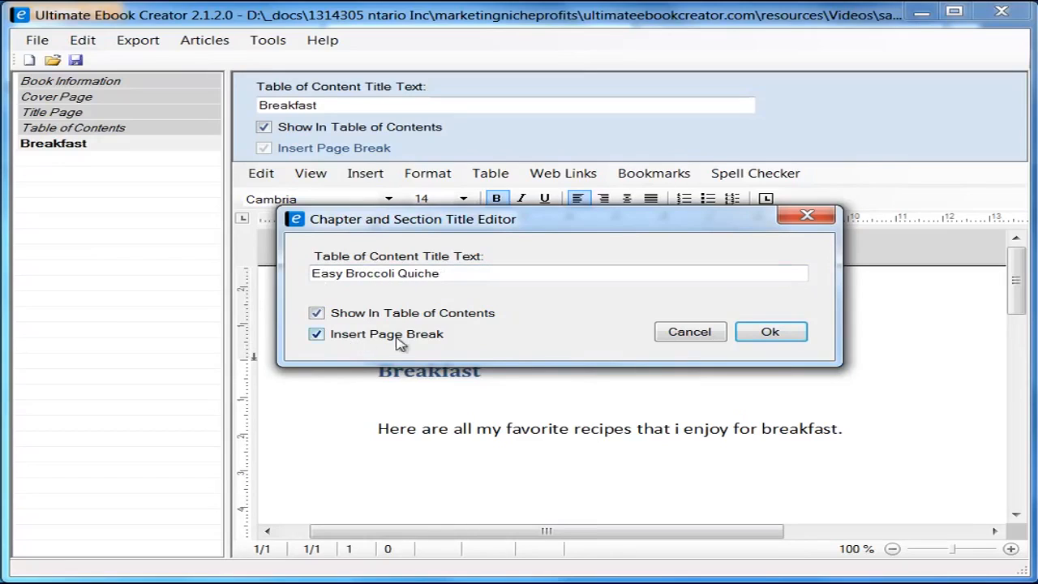
{"action": "left_click", "coordinate": [770, 333]}
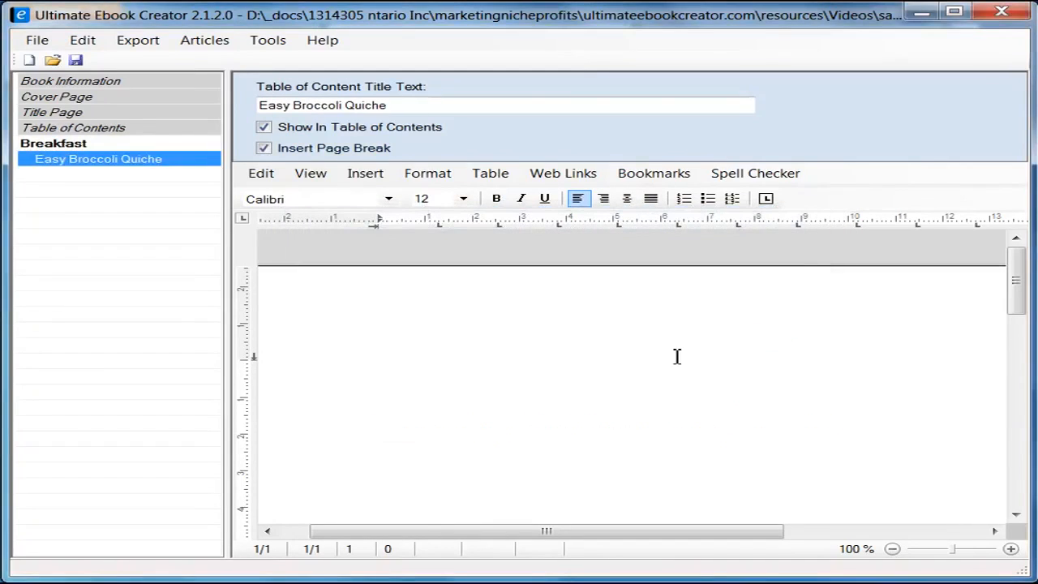
Step: Open the Easy Broccoli Quiche section page and type the title 'Easy Broccoli Quiche'
{"action": "left_click", "coordinate": [83, 145]}
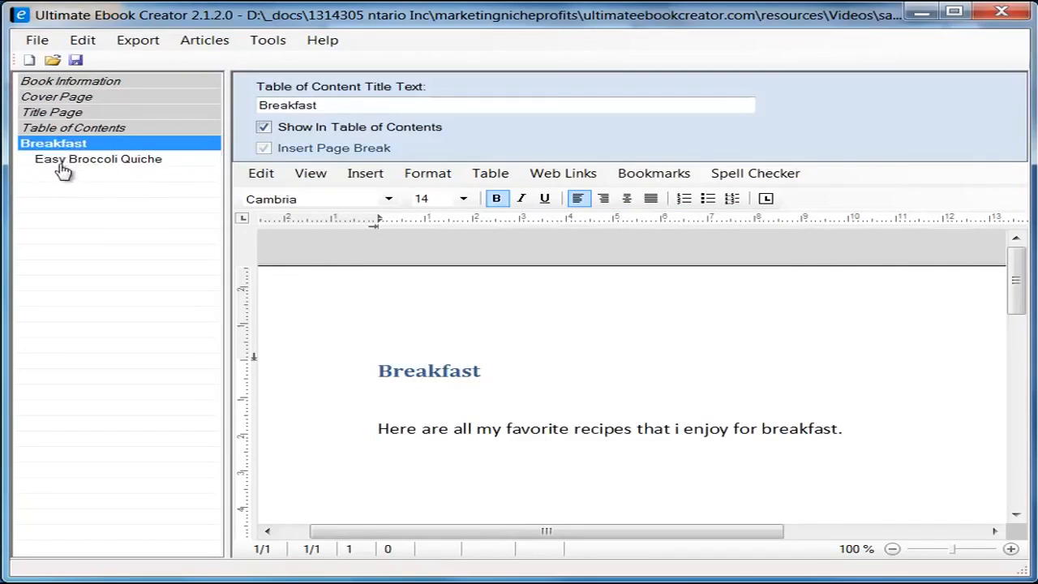
{"action": "left_click", "coordinate": [79, 165]}
{"action": "left_click", "coordinate": [509, 359]}
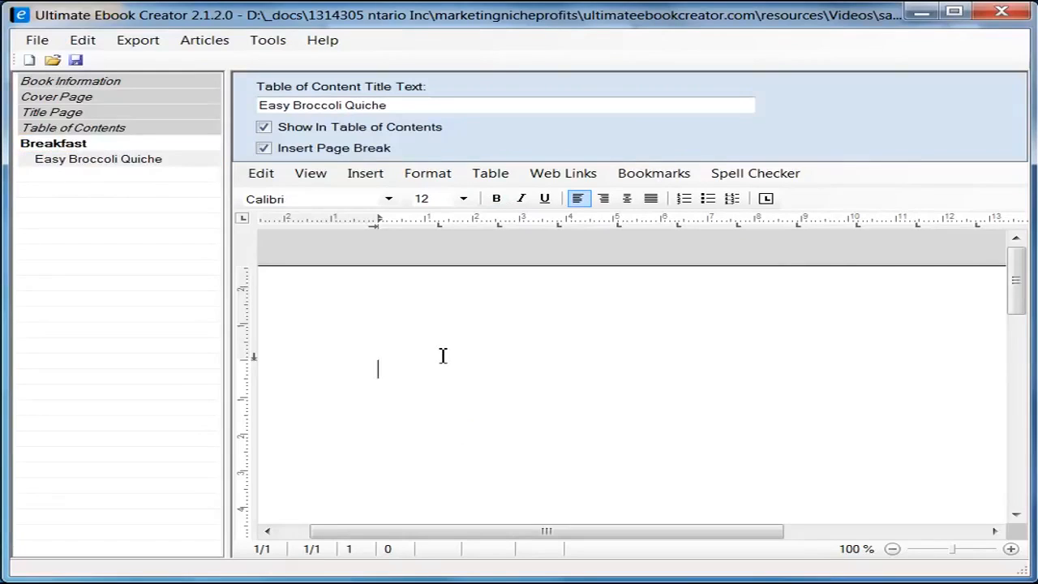
{"action": "type", "text": "Easy Broccolie"}
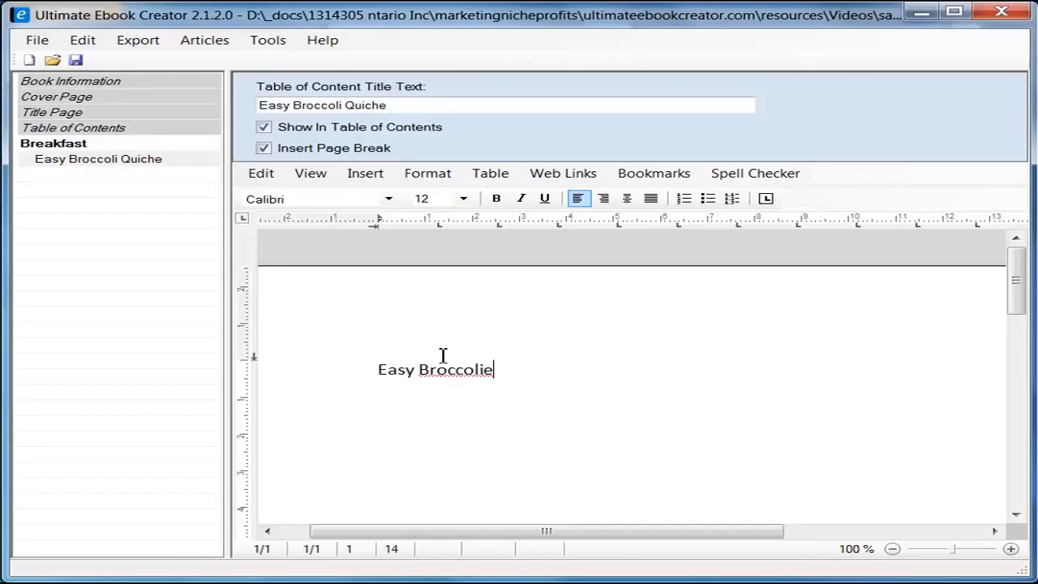
{"action": "key", "text": "BackSpace"}
{"action": "type", "text": "Qui"}
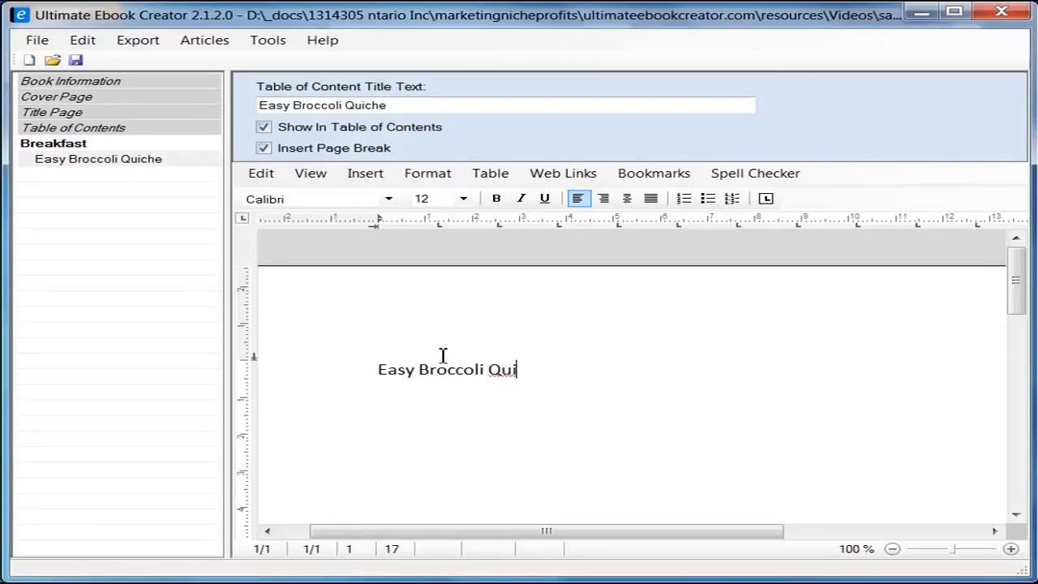
{"action": "type", "text": "che"}
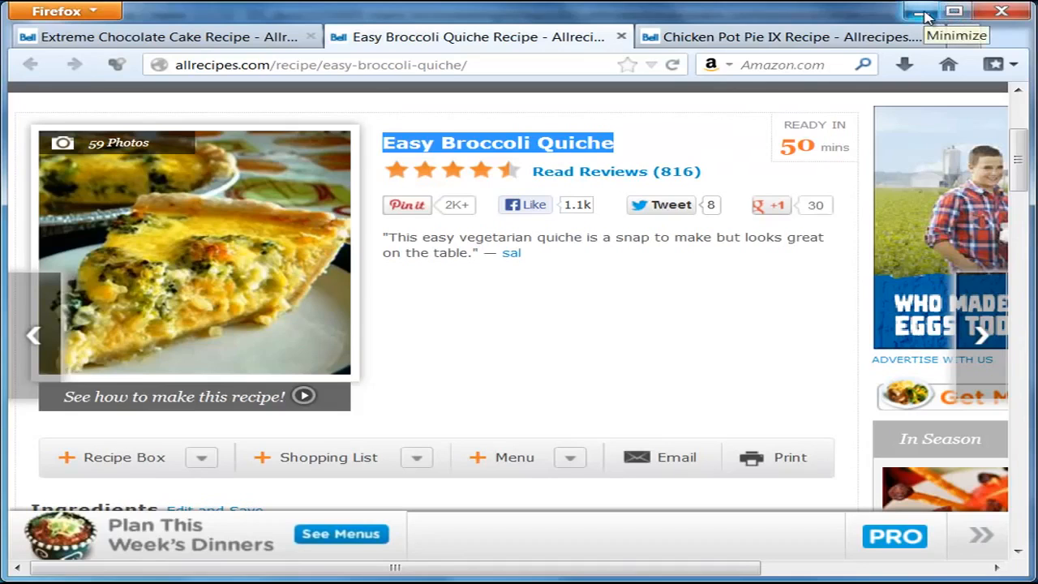
{"action": "left_click", "coordinate": [924, 13]}
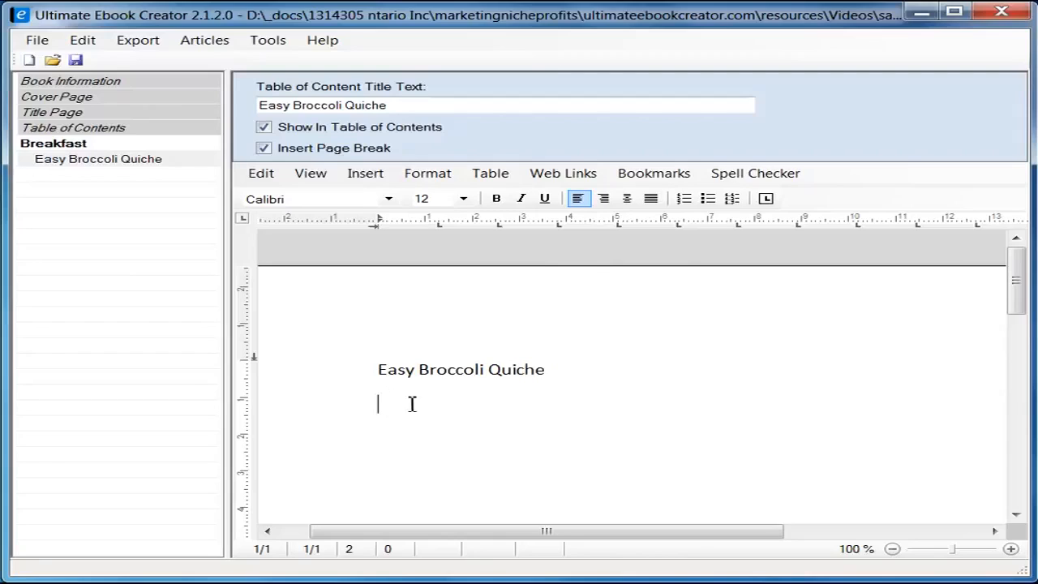
Step: Put the insertion point on the empty line below the Easy Broccoli Quiche title
{"action": "left_click", "coordinate": [365, 173]}
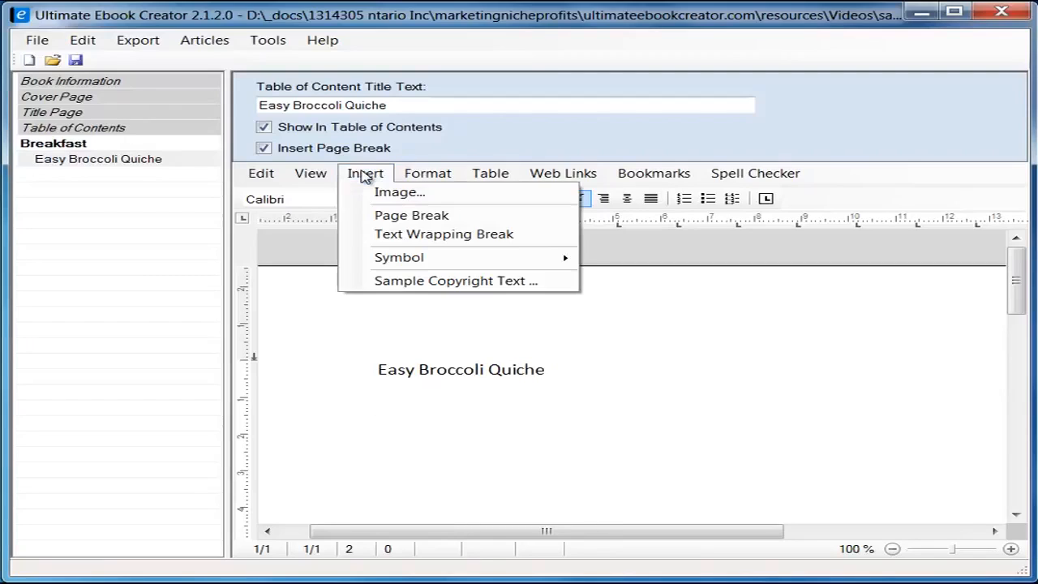
{"action": "left_click", "coordinate": [394, 413]}
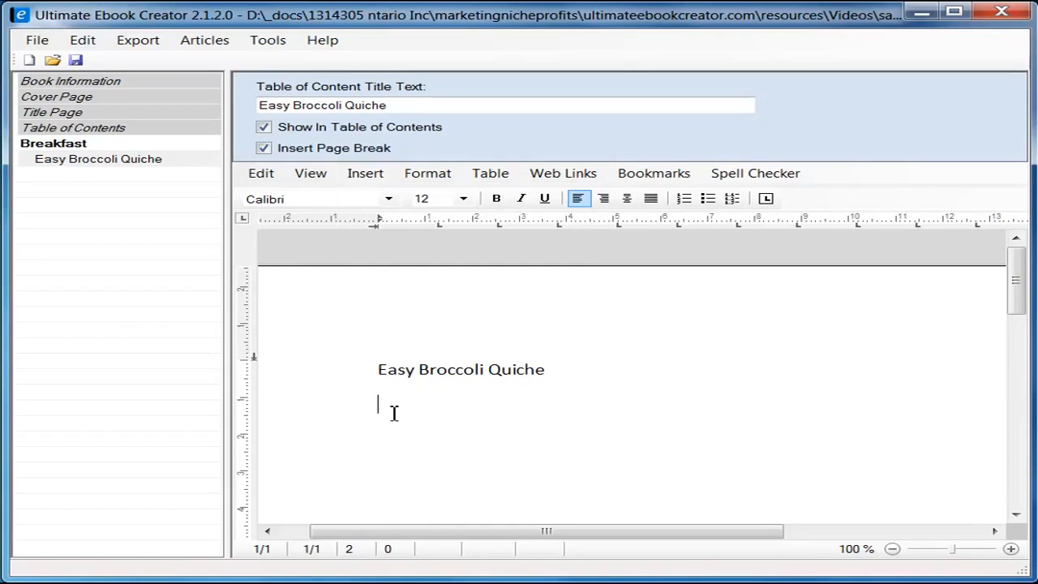
{"action": "right_click", "coordinate": [388, 417]}
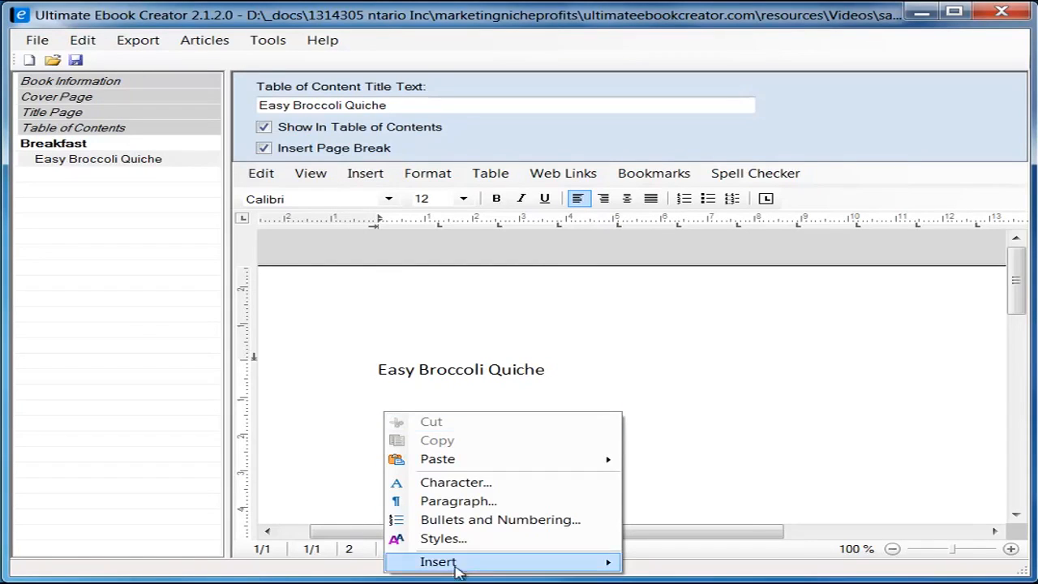
{"action": "mouse_move", "coordinate": [584, 566]}
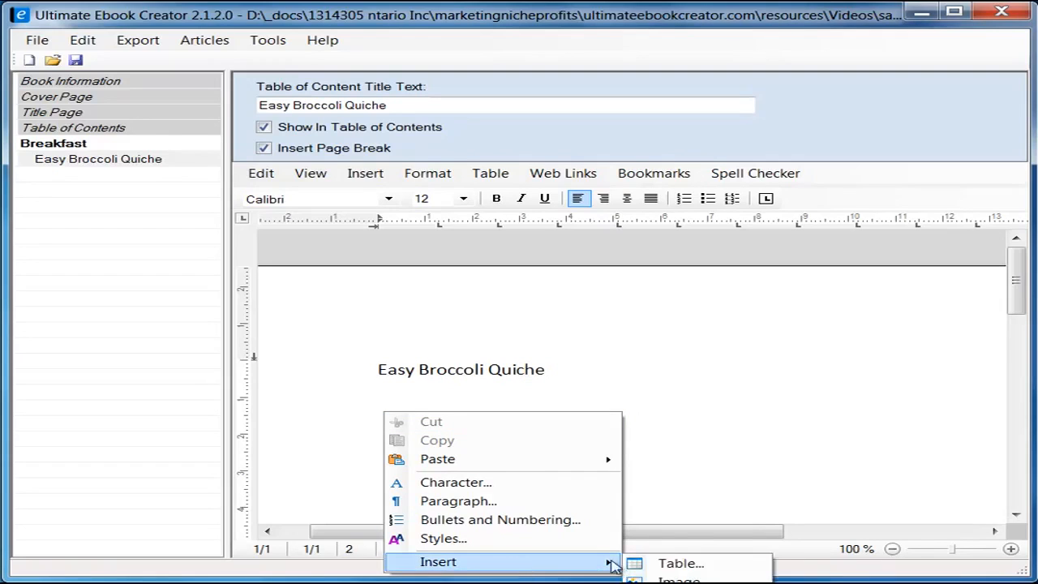
{"action": "left_click", "coordinate": [362, 384]}
{"action": "left_click", "coordinate": [397, 406]}
Step: Insert the JPEG image quiche.jpg at that spot
{"action": "left_click", "coordinate": [365, 173]}
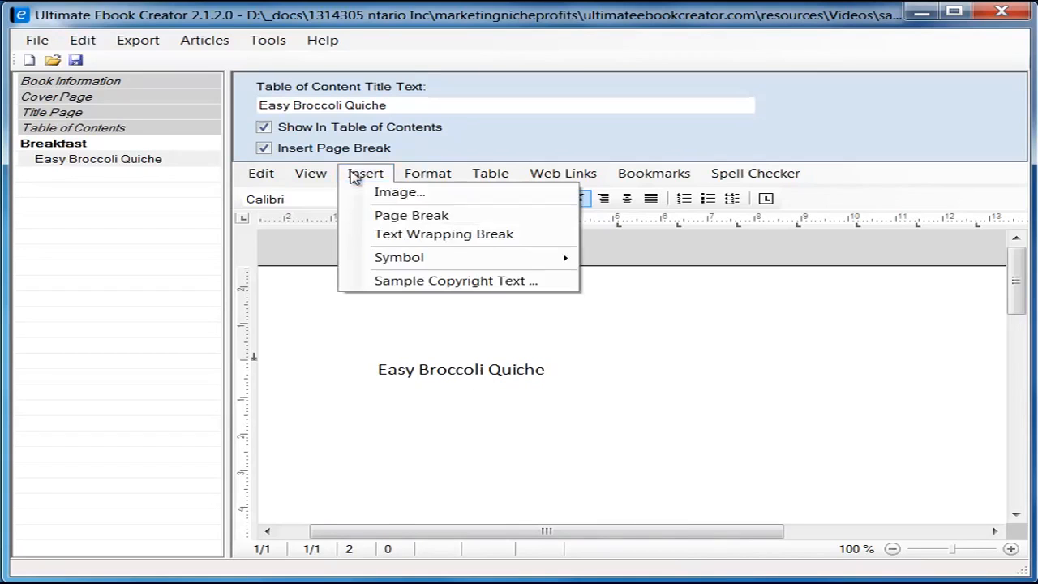
{"action": "left_click", "coordinate": [369, 193]}
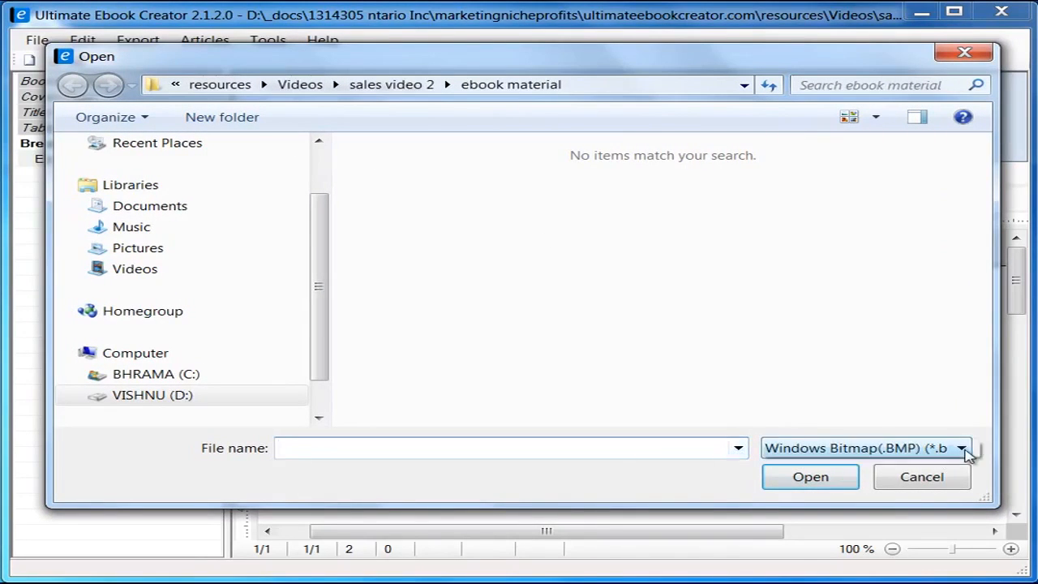
{"action": "left_click", "coordinate": [859, 448]}
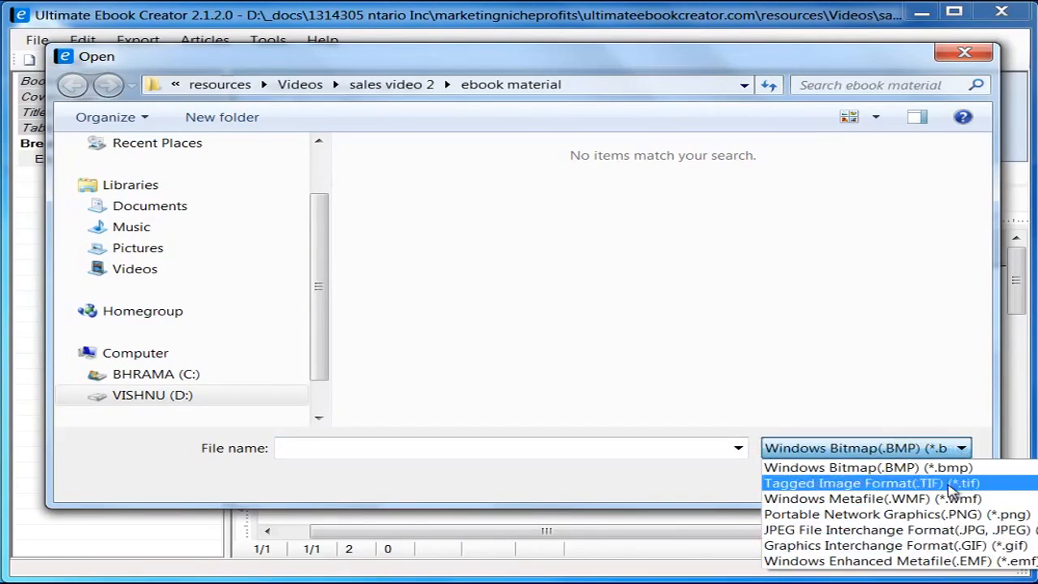
{"action": "left_click", "coordinate": [969, 532]}
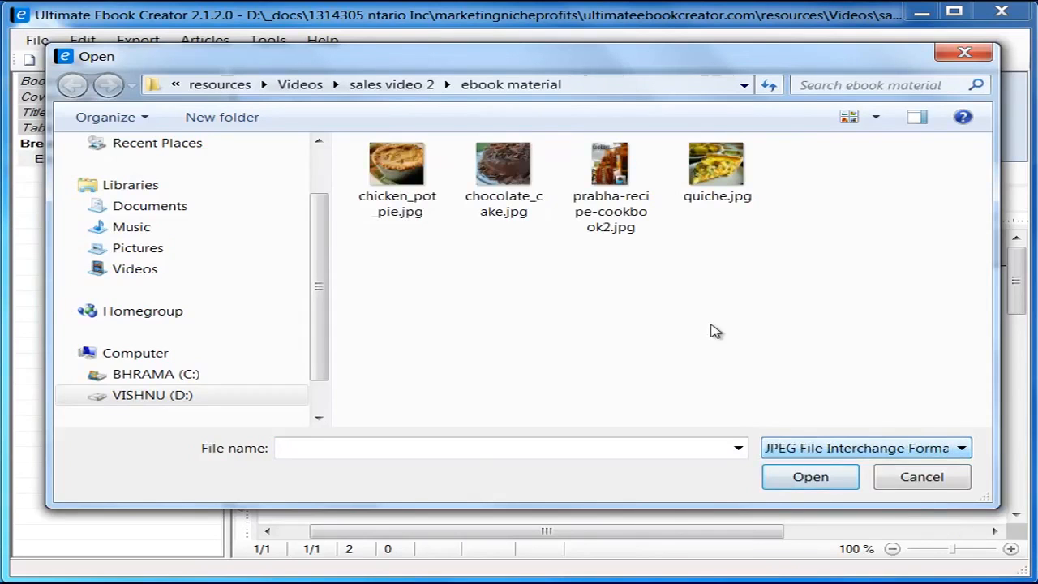
{"action": "left_click", "coordinate": [715, 174]}
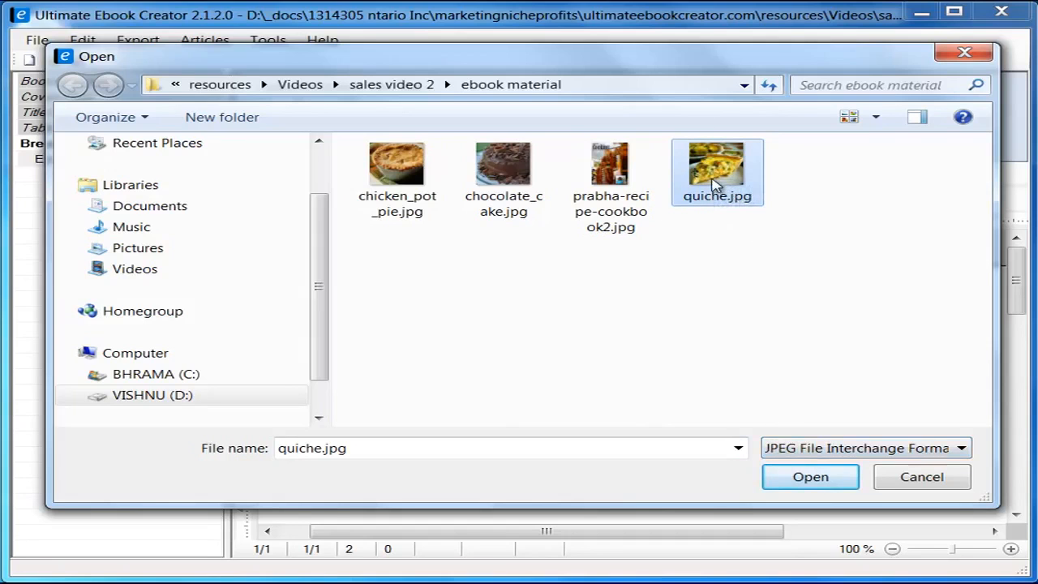
{"action": "left_click", "coordinate": [811, 477]}
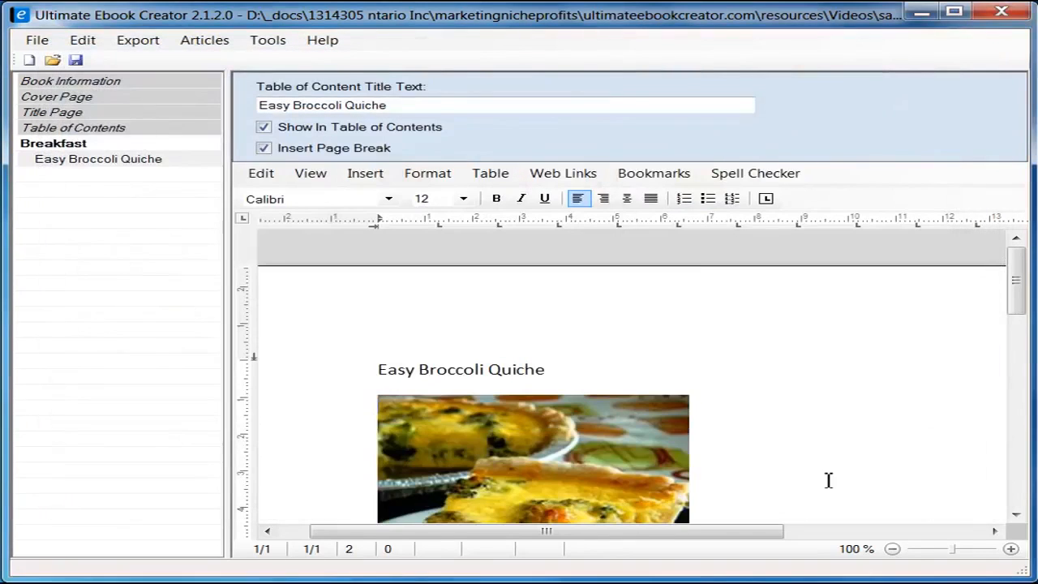
Step: Apply the heading 2 style to the Easy Broccoli Quiche title
{"action": "mouse_move", "coordinate": [1015, 295]}
{"action": "left_mouse_down"}
{"action": "mouse_move", "coordinate": [1014, 323]}
{"action": "mouse_move", "coordinate": [1018, 313]}
{"action": "left_mouse_up"}
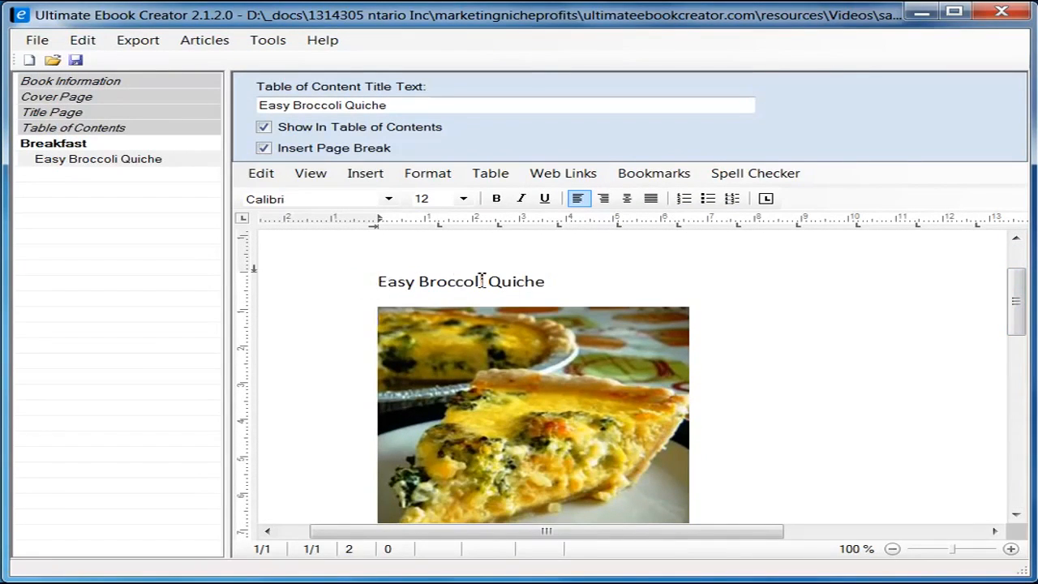
{"action": "left_click", "coordinate": [317, 286]}
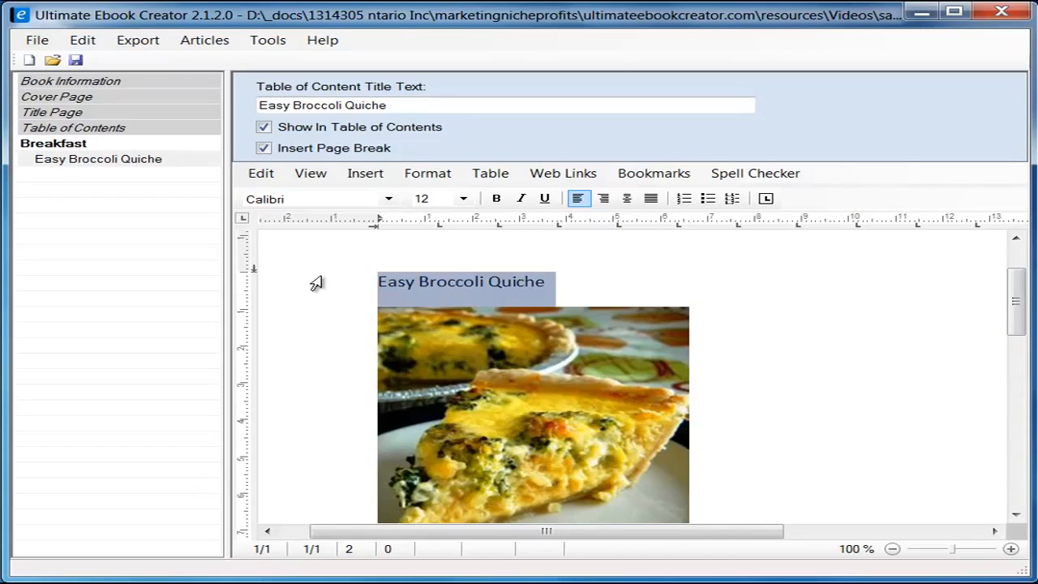
{"action": "left_click", "coordinate": [413, 174]}
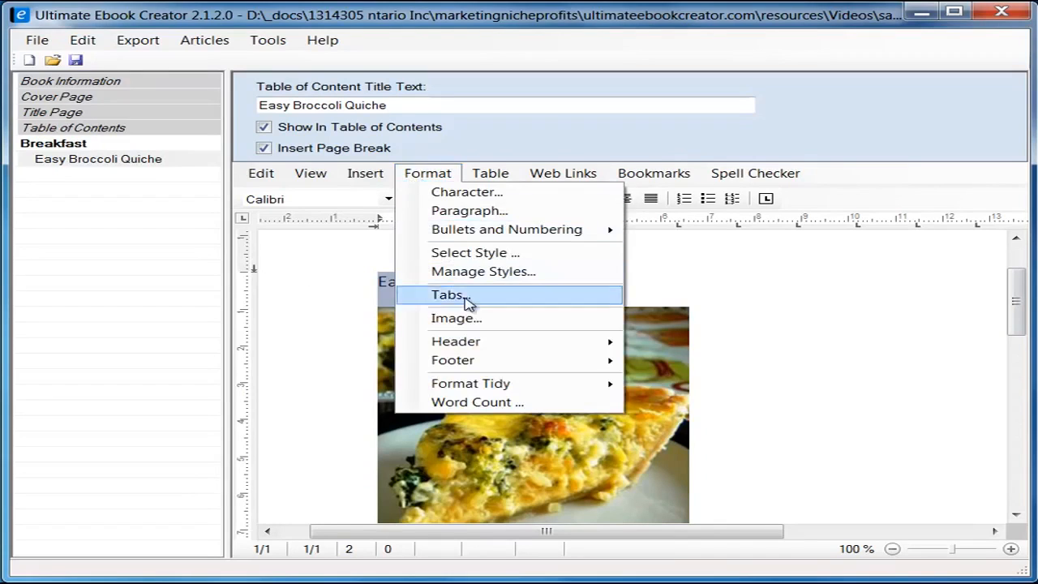
{"action": "left_click", "coordinate": [454, 252]}
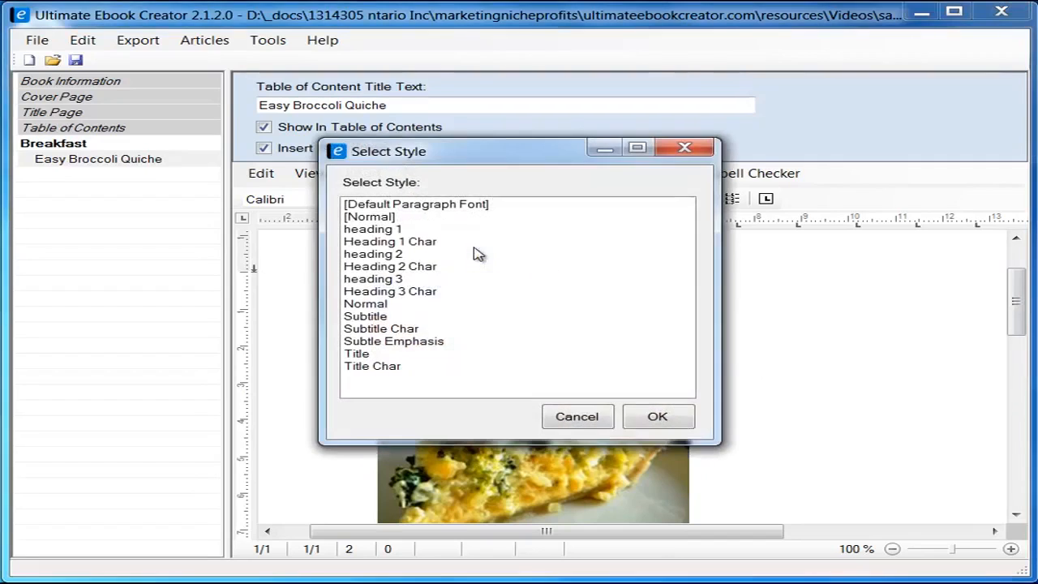
{"action": "left_click", "coordinate": [399, 254]}
{"action": "left_click", "coordinate": [685, 414]}
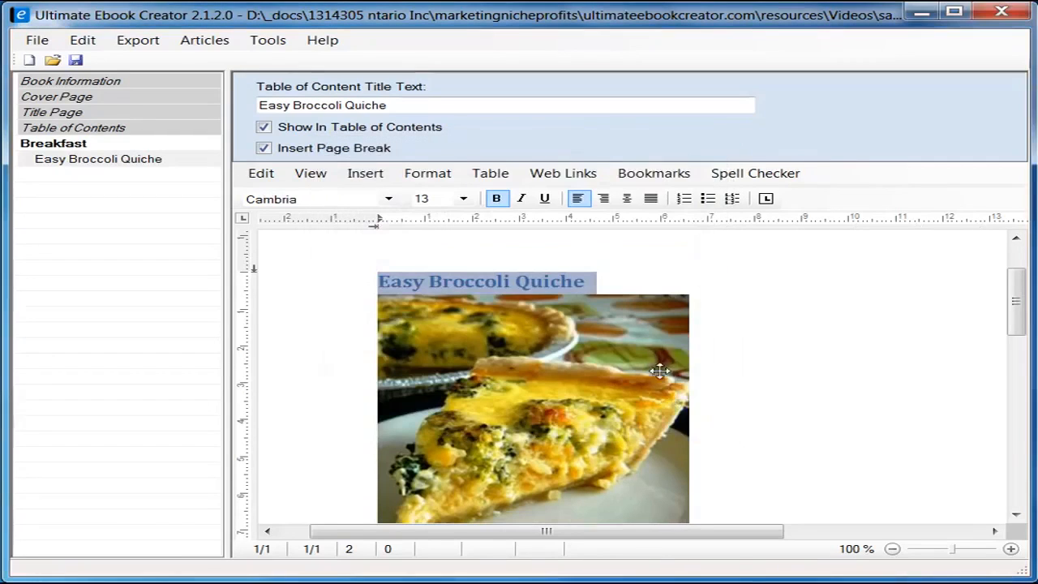
Step: Add an empty line after the title and select the quiche photo
{"action": "left_click", "coordinate": [655, 286]}
{"action": "key", "text": "Return"}
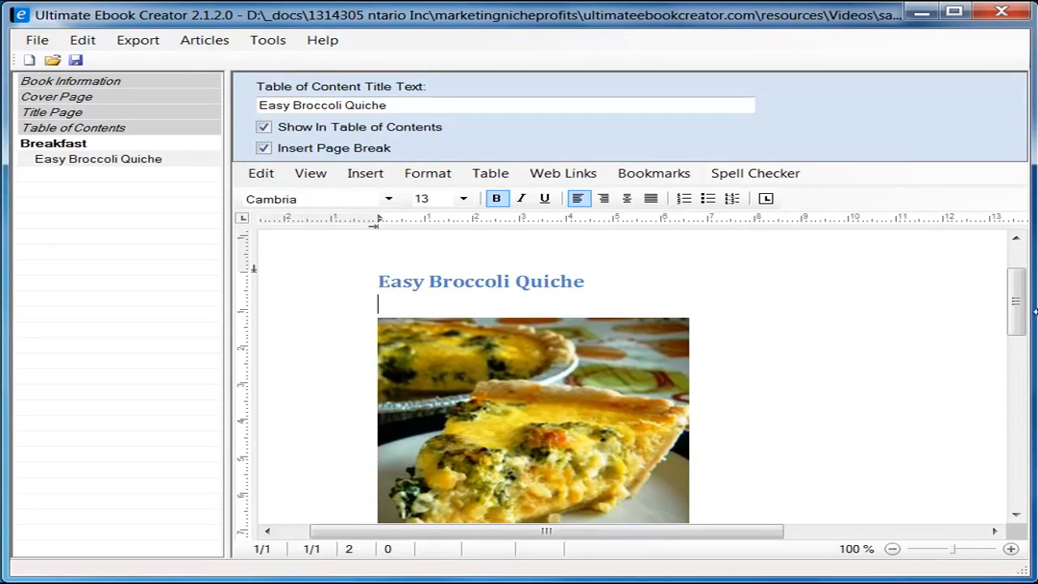
{"action": "left_click_drag", "start_coordinate": [1019, 317], "coordinate": [1020, 334]}
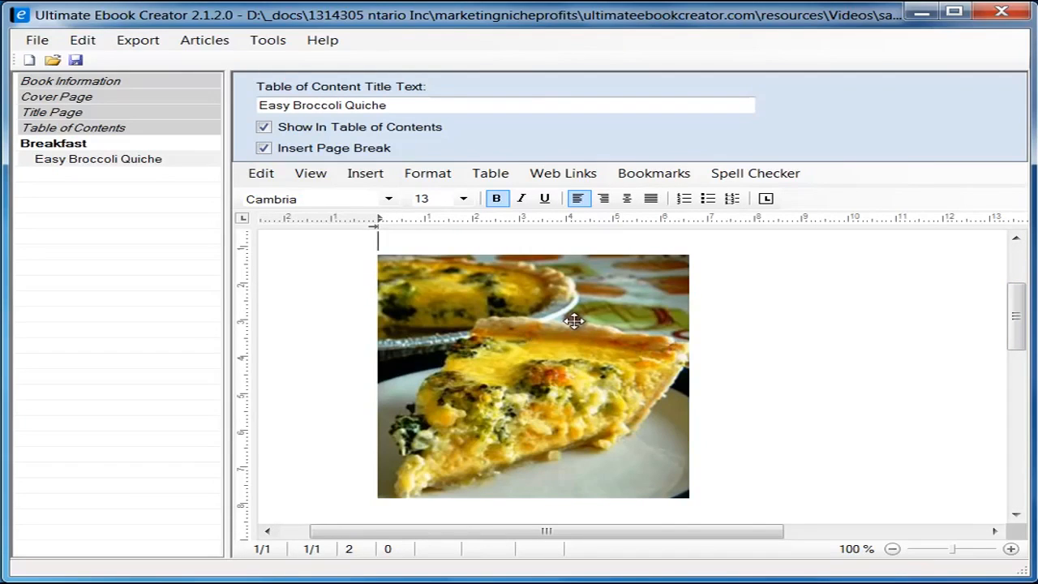
{"action": "left_click", "coordinate": [517, 329]}
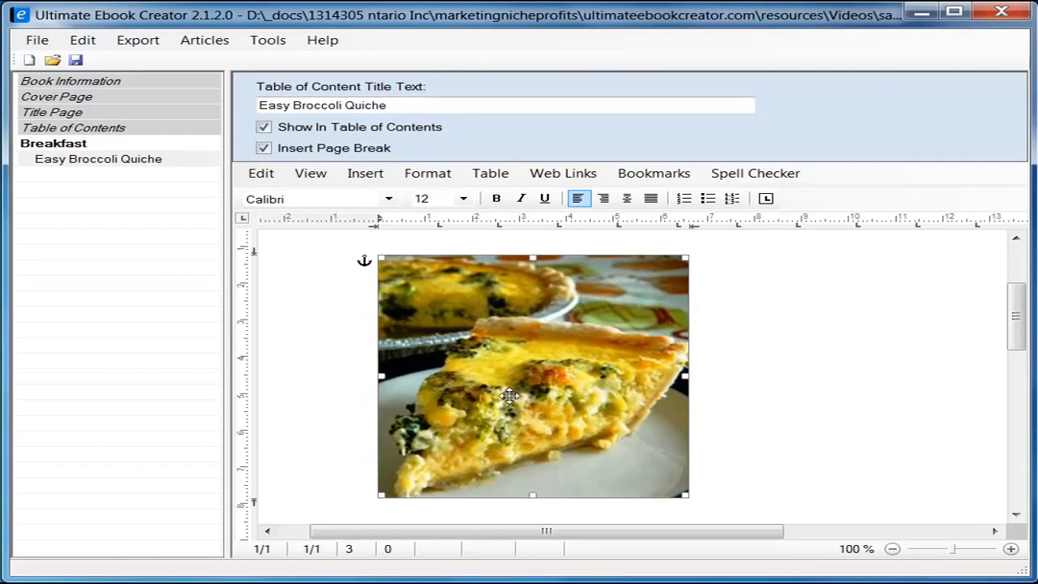
Step: Set the quiche photo's Saving Options to Embed data in document through its Format dialog
{"action": "right_click", "coordinate": [468, 303]}
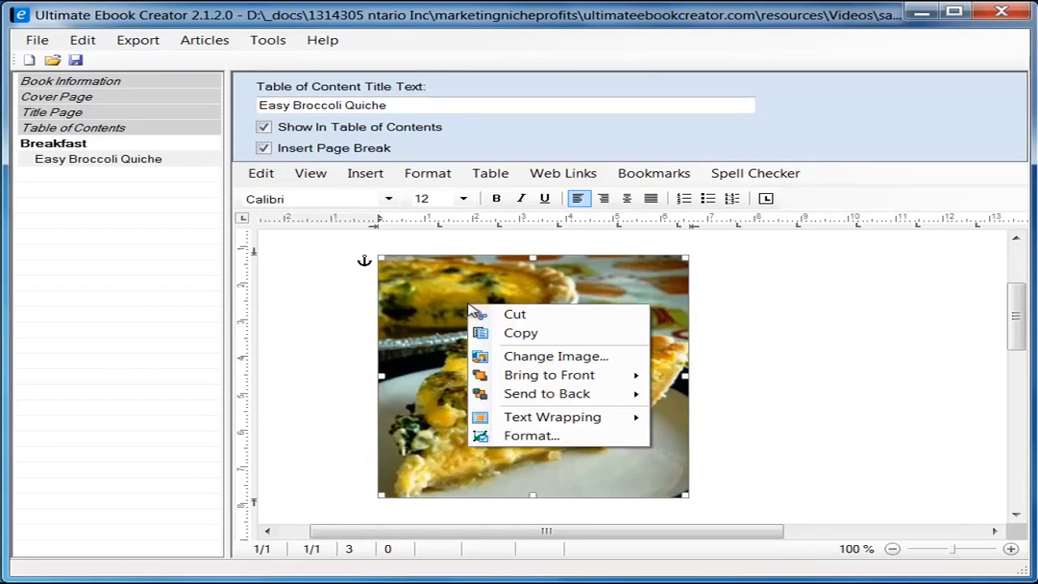
{"action": "left_click", "coordinate": [541, 436]}
{"action": "left_click_drag", "start_coordinate": [357, 148], "coordinate": [638, 142]}
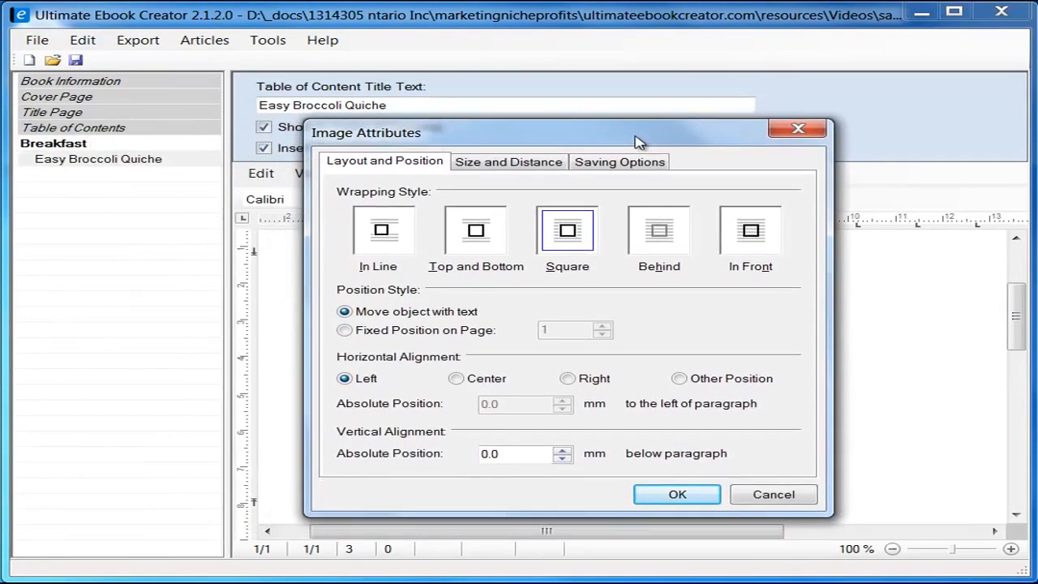
{"action": "left_click", "coordinate": [600, 164]}
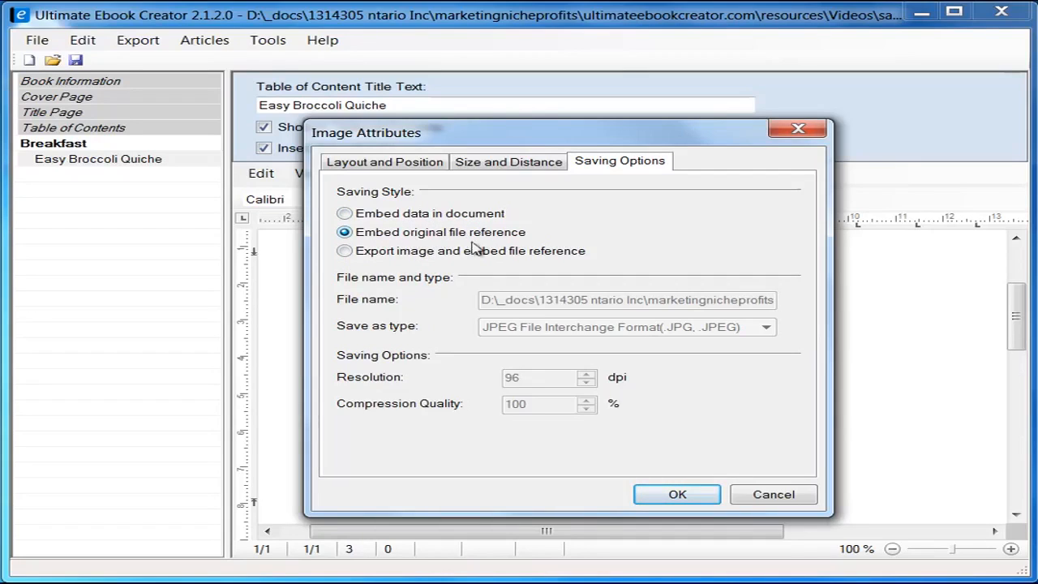
{"action": "left_click", "coordinate": [344, 213]}
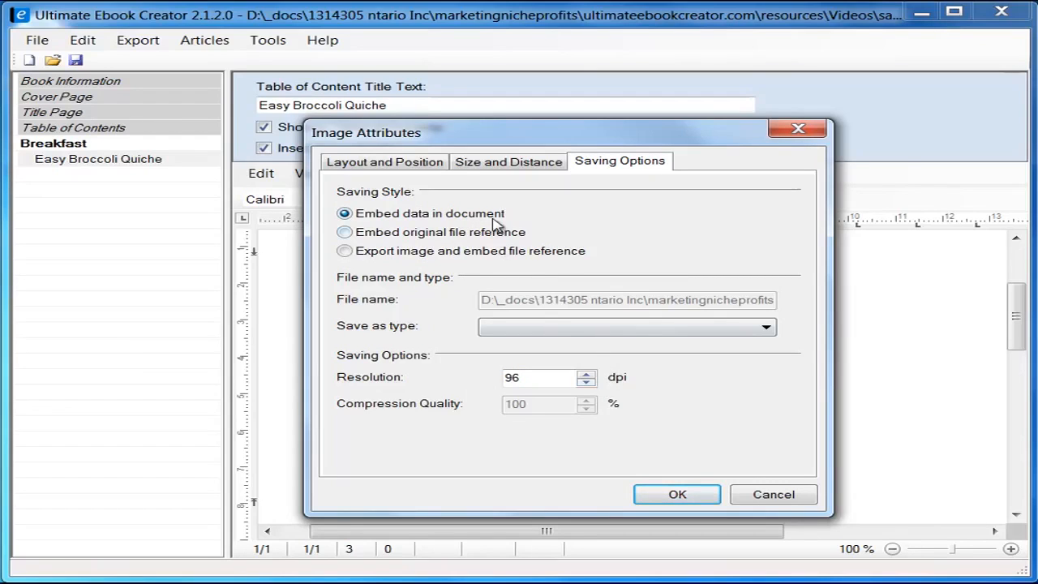
{"action": "left_click", "coordinate": [678, 496]}
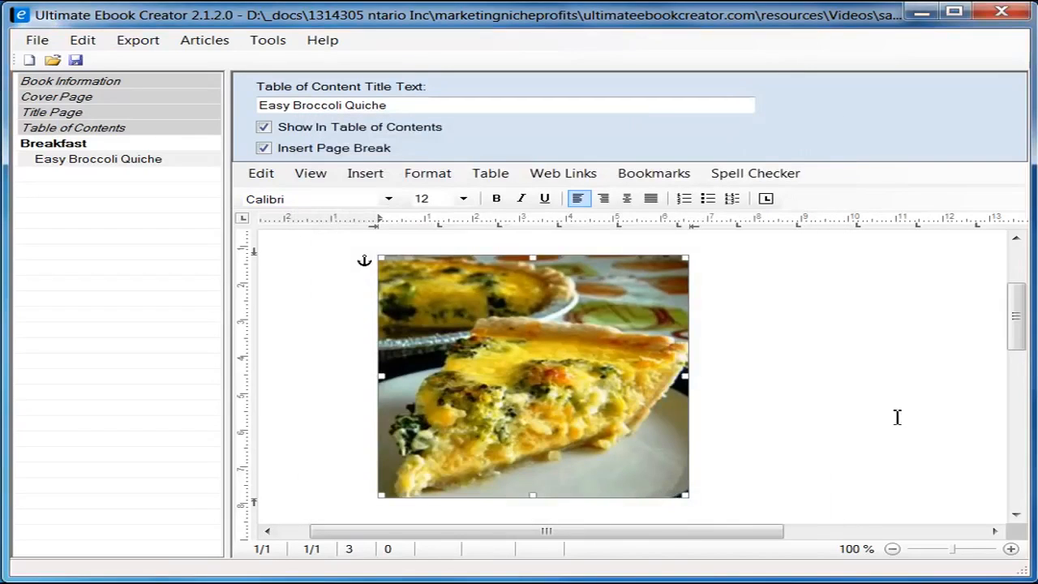
Step: Add blank lines below the quiche photo, then bring up the recipe's Ingredients in Firefox
{"action": "left_click_drag", "start_coordinate": [1016, 338], "coordinate": [1021, 301]}
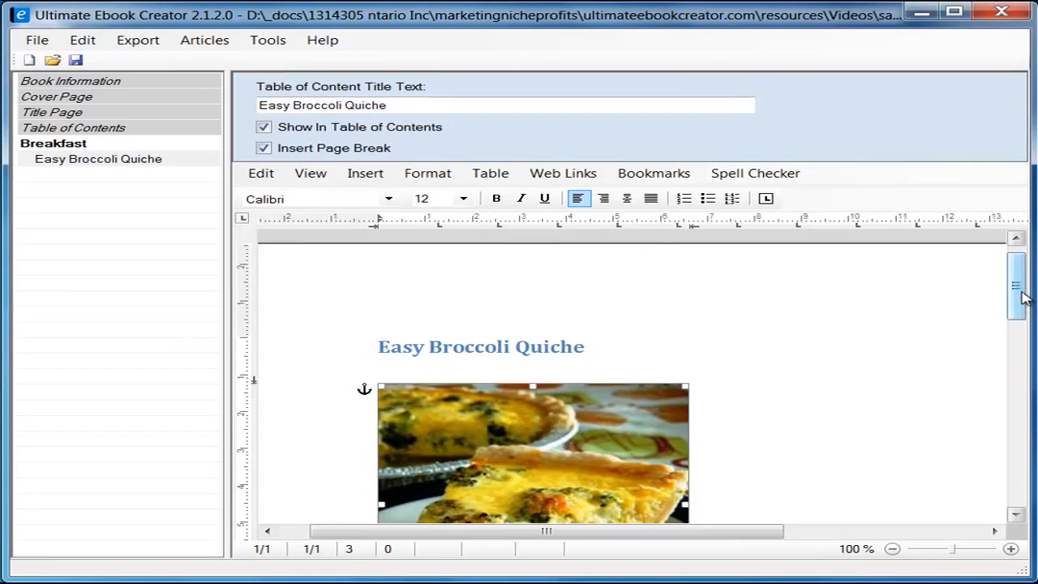
{"action": "left_click_drag", "start_coordinate": [1026, 298], "coordinate": [1018, 360]}
{"action": "left_click", "coordinate": [819, 377]}
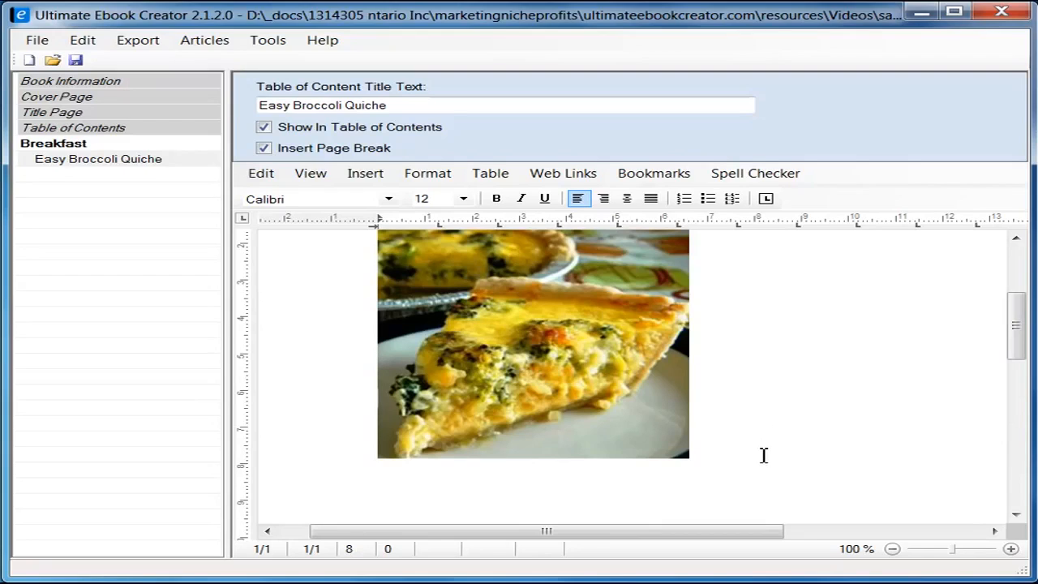
{"action": "key", "text": "Return"}
{"action": "key", "text": "Return"}
{"action": "key", "text": "Return"}
{"action": "key", "text": "Return"}
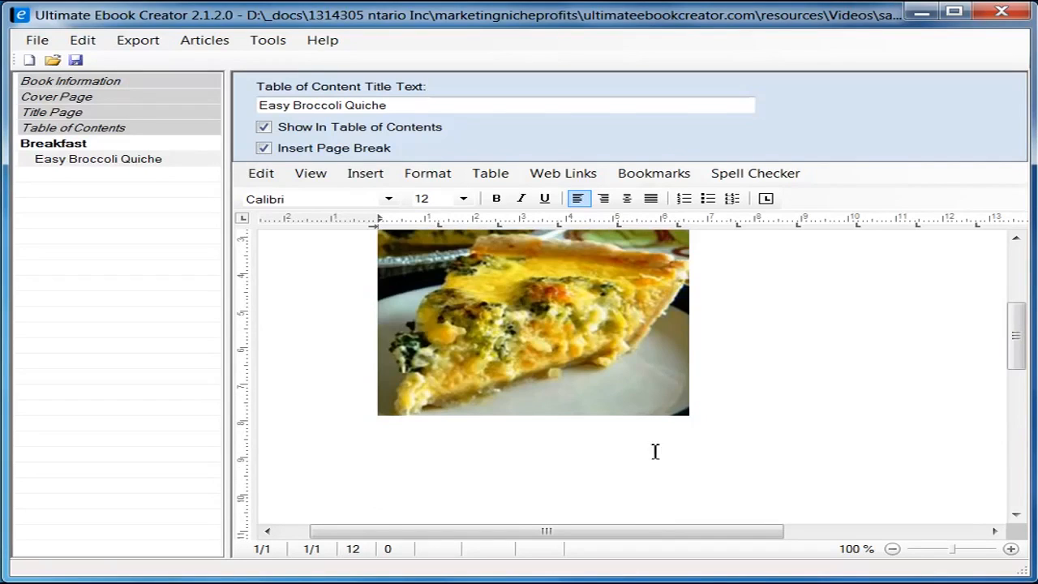
{"action": "left_click", "coordinate": [436, 444]}
{"action": "left_click_drag", "start_coordinate": [1015, 348], "coordinate": [1016, 370]}
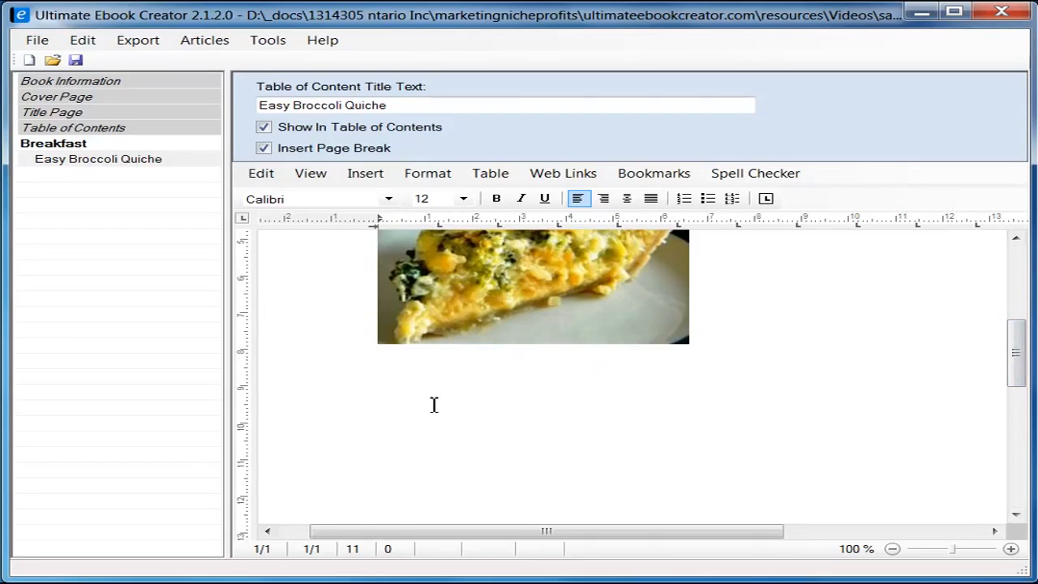
{"action": "key", "text": "alt+Tab"}
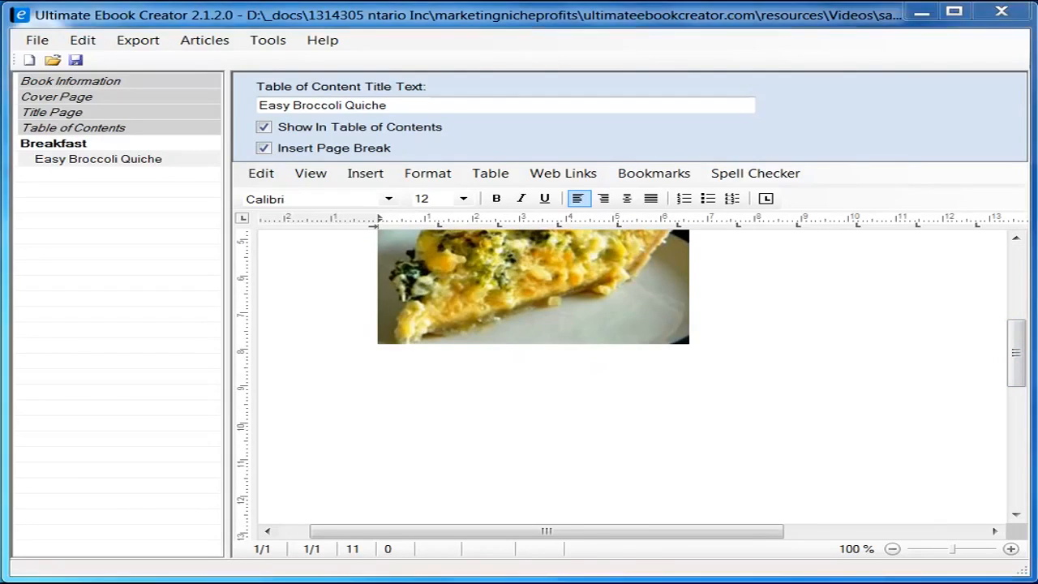
{"action": "left_click_drag", "start_coordinate": [1024, 172], "coordinate": [1023, 229]}
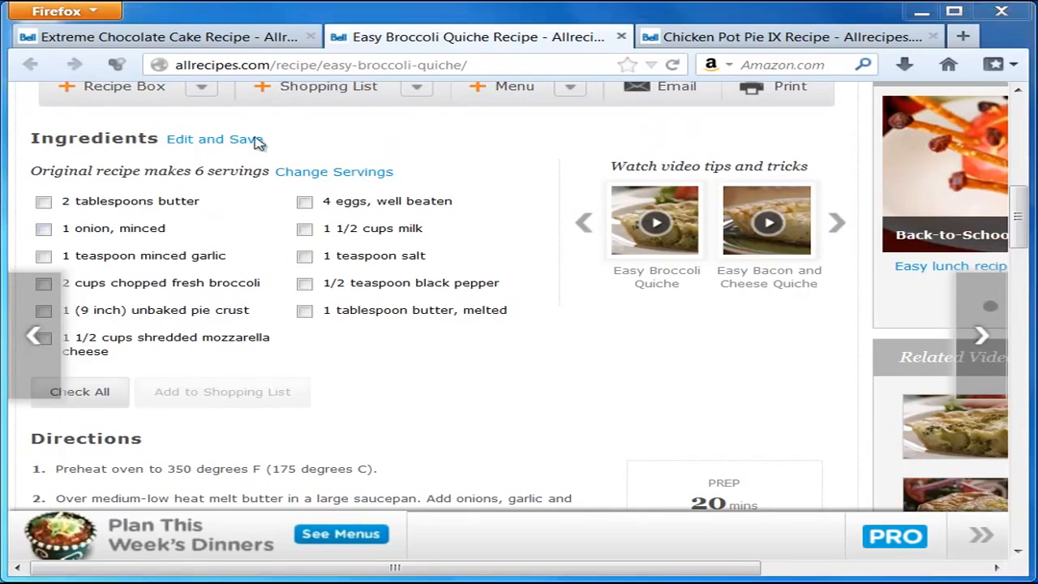
Step: Copy the 'Ingredients' heading from the Easy Broccoli Quiche recipe page
{"action": "left_click_drag", "start_coordinate": [30, 139], "coordinate": [160, 141]}
{"action": "right_click", "coordinate": [143, 140]}
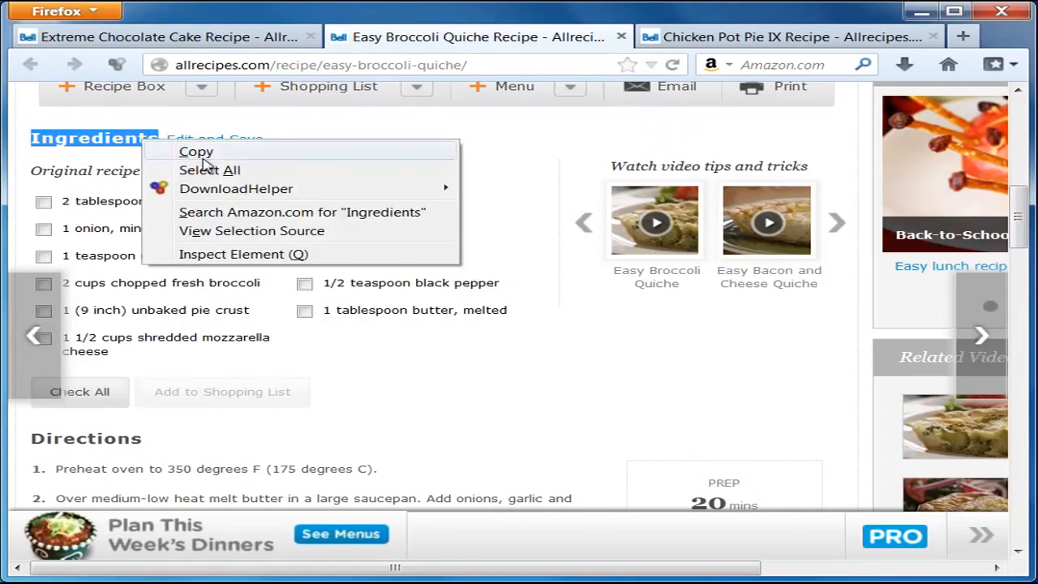
{"action": "left_click", "coordinate": [201, 151]}
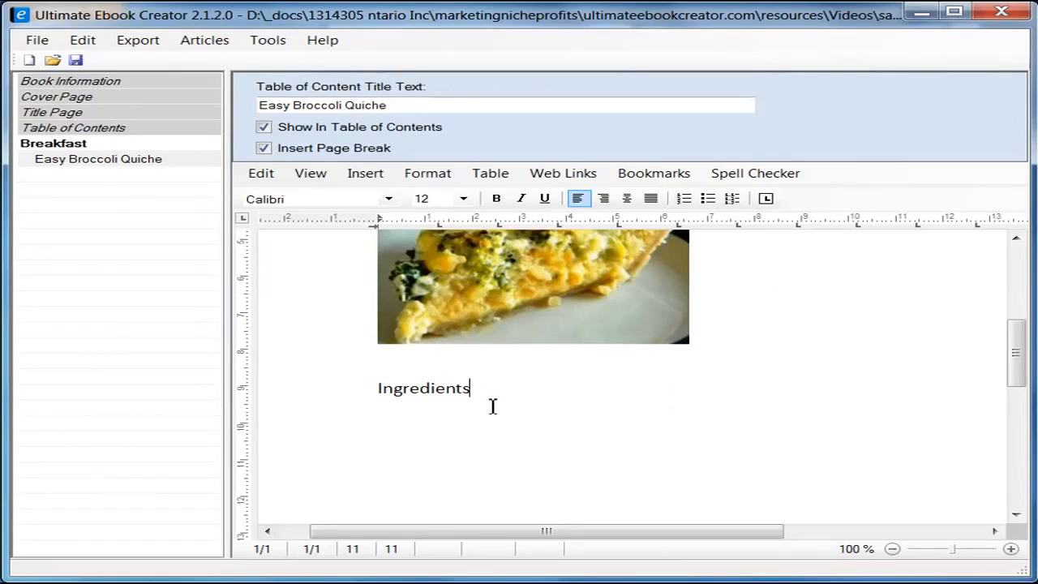
{"action": "left_click_drag", "start_coordinate": [471, 388], "coordinate": [348, 379]}
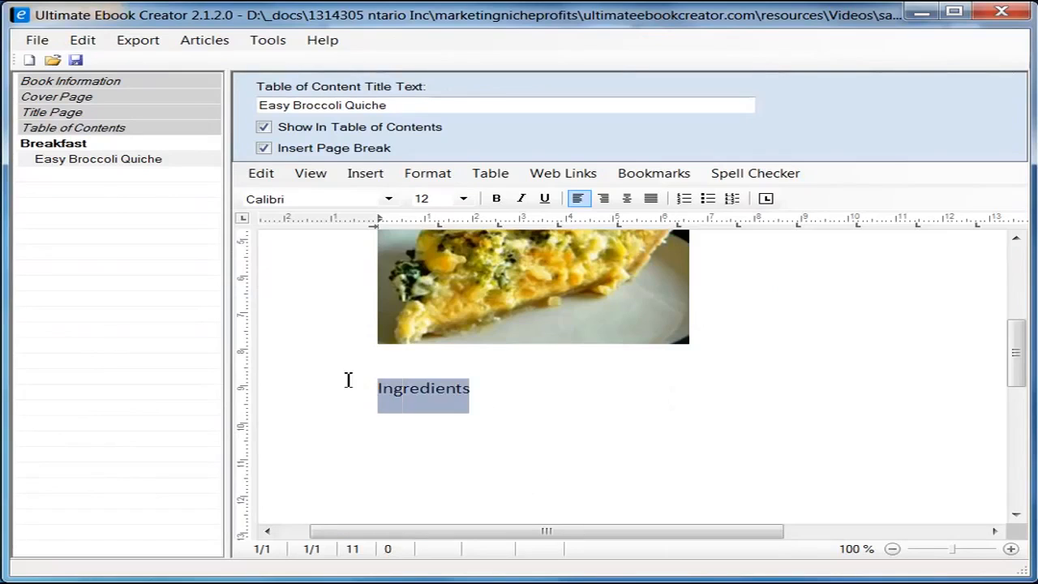
Step: Replace the formatted heading with plain-text 'Ingredients' followed by two blank lines
{"action": "key", "text": "Delete"}
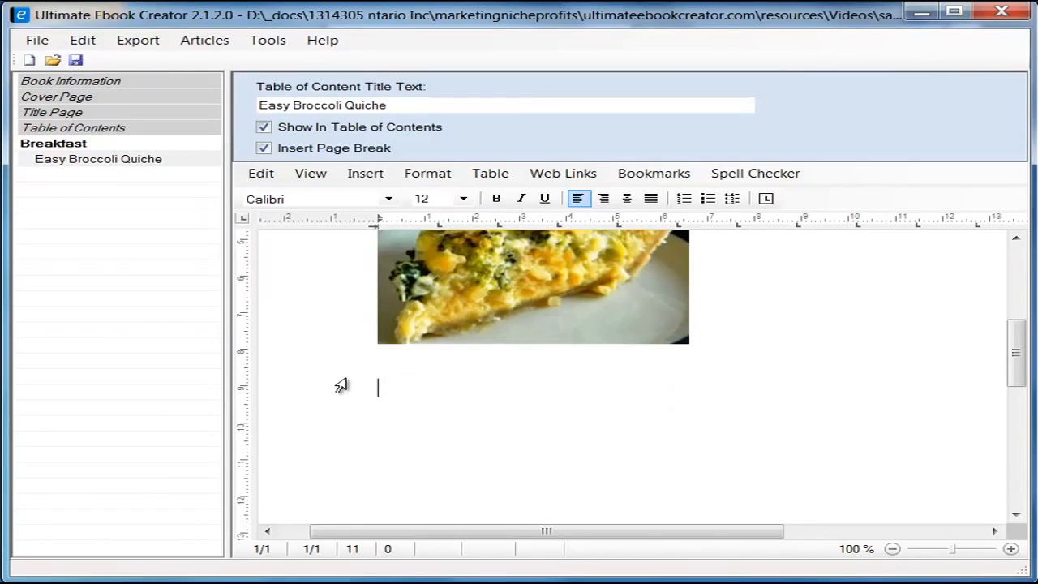
{"action": "right_click", "coordinate": [414, 394]}
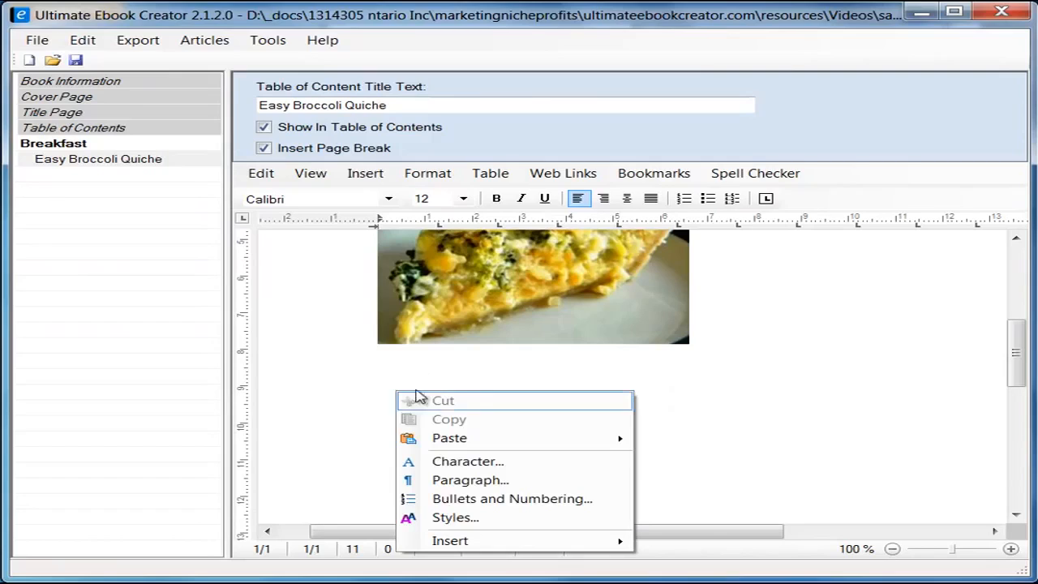
{"action": "mouse_move", "coordinate": [498, 438]}
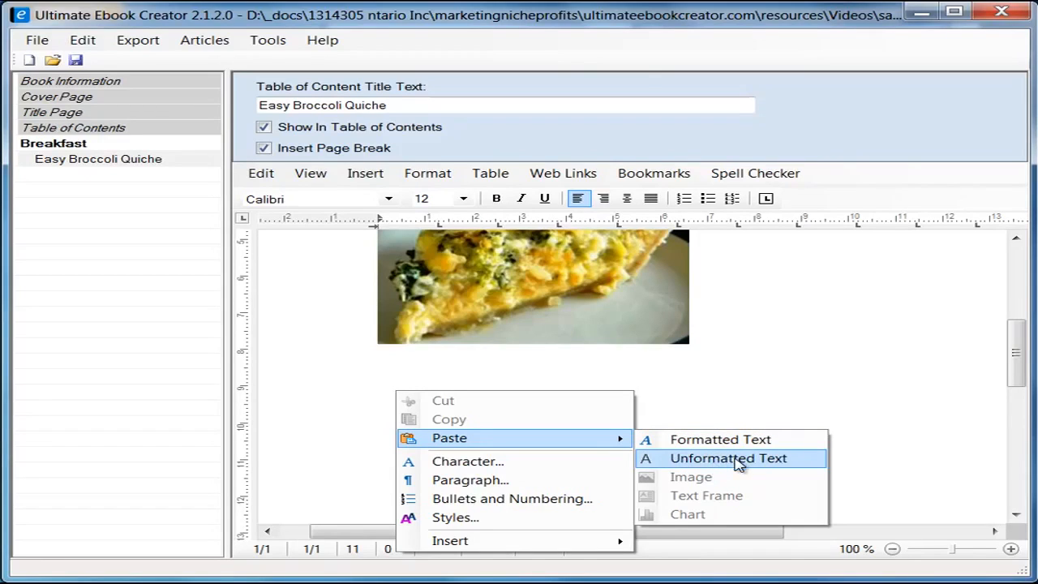
{"action": "left_click", "coordinate": [736, 460]}
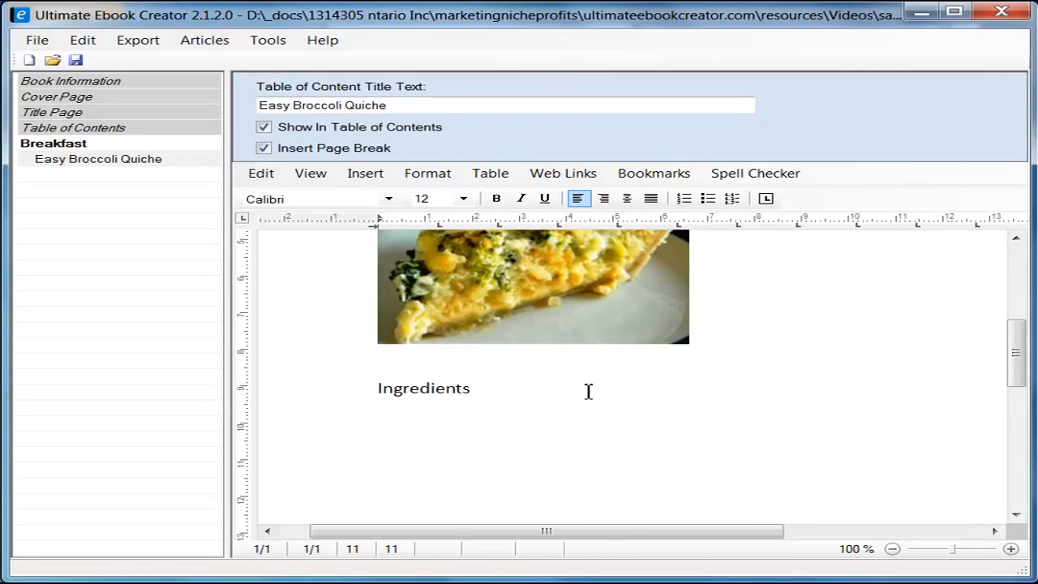
{"action": "key", "text": "Return"}
{"action": "key", "text": "Return"}
{"action": "left_click_drag", "start_coordinate": [1021, 364], "coordinate": [1011, 389]}
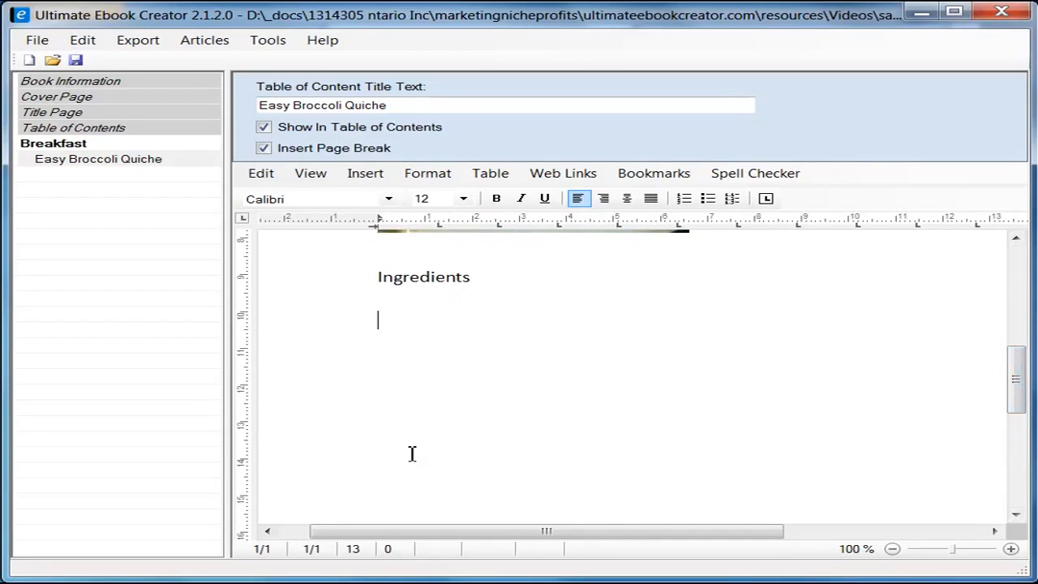
{"action": "key", "text": "alt+Tab"}
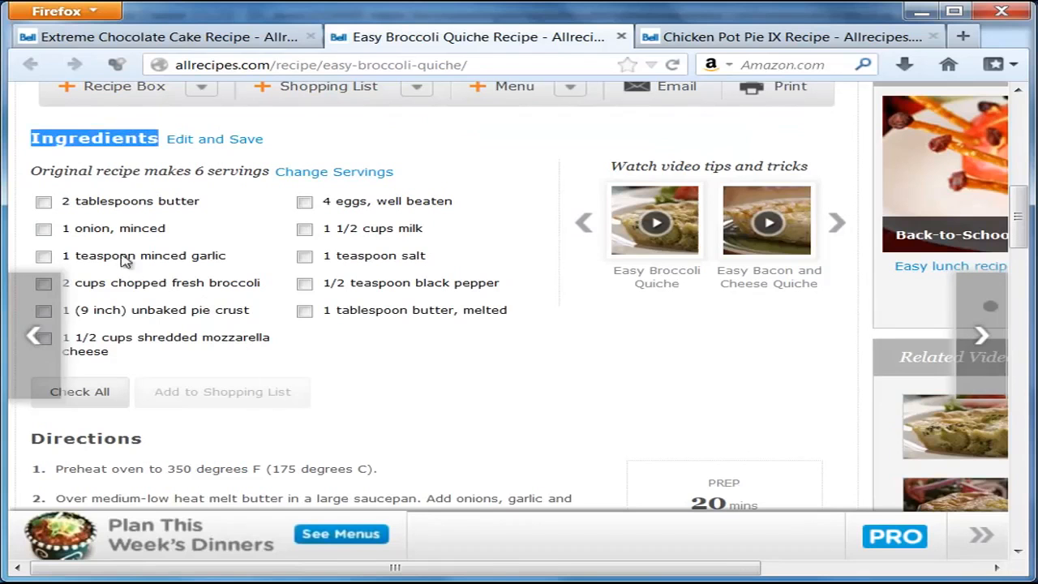
Step: Copy the line 'Original recipe makes 6 servings' from the recipe page
{"action": "left_click", "coordinate": [67, 207]}
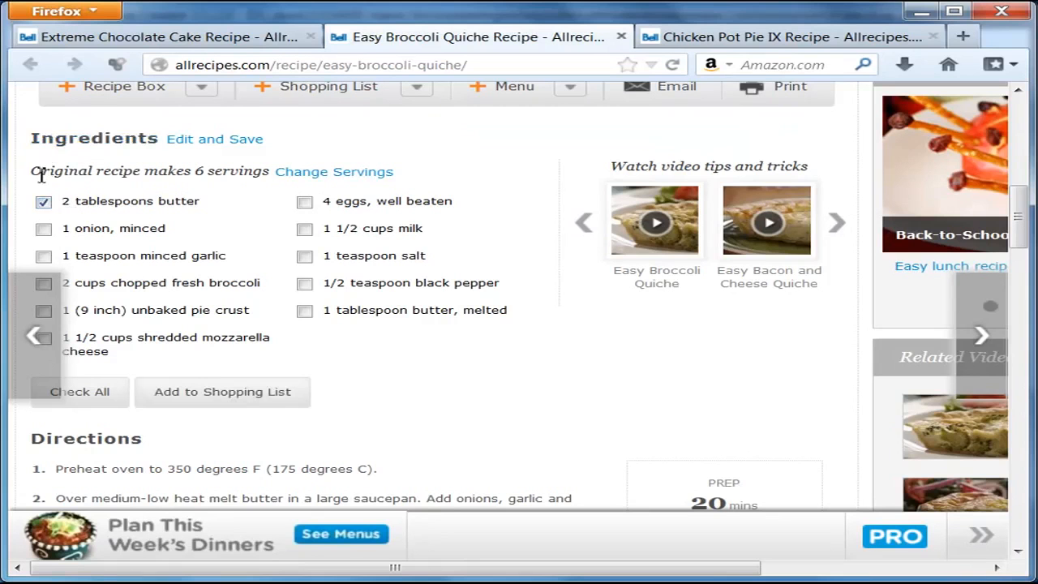
{"action": "left_click_drag", "start_coordinate": [39, 177], "coordinate": [215, 168]}
{"action": "left_click", "coordinate": [146, 198]}
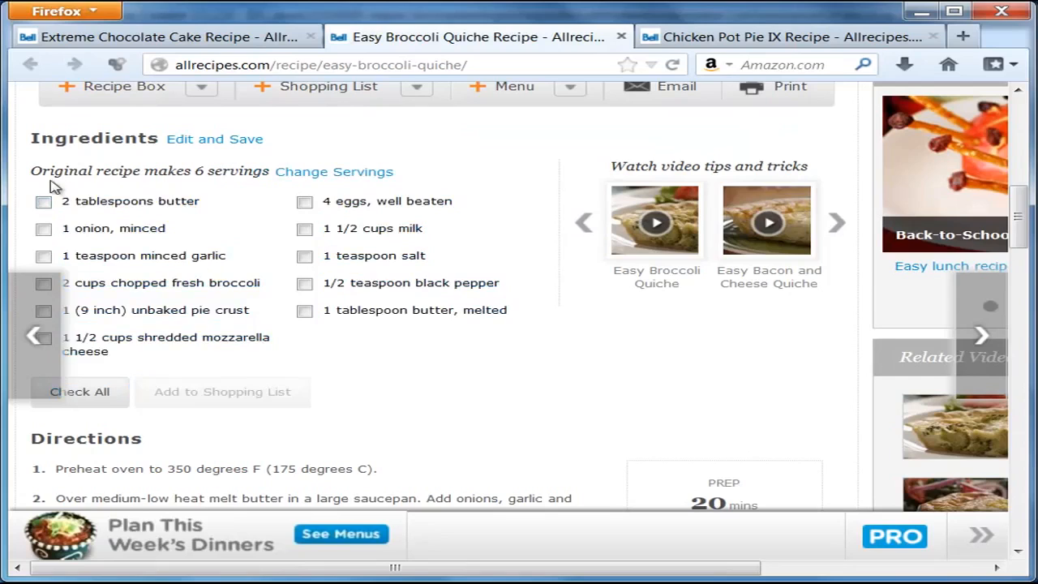
{"action": "left_click_drag", "start_coordinate": [33, 171], "coordinate": [272, 171]}
{"action": "key", "text": "ctrl+c"}
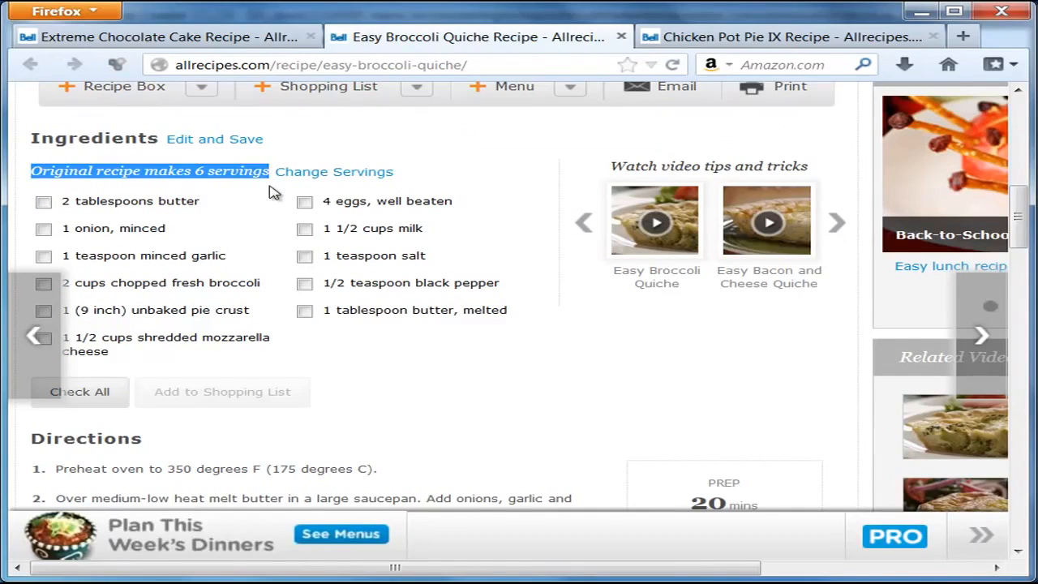
{"action": "key", "text": "alt+Tab"}
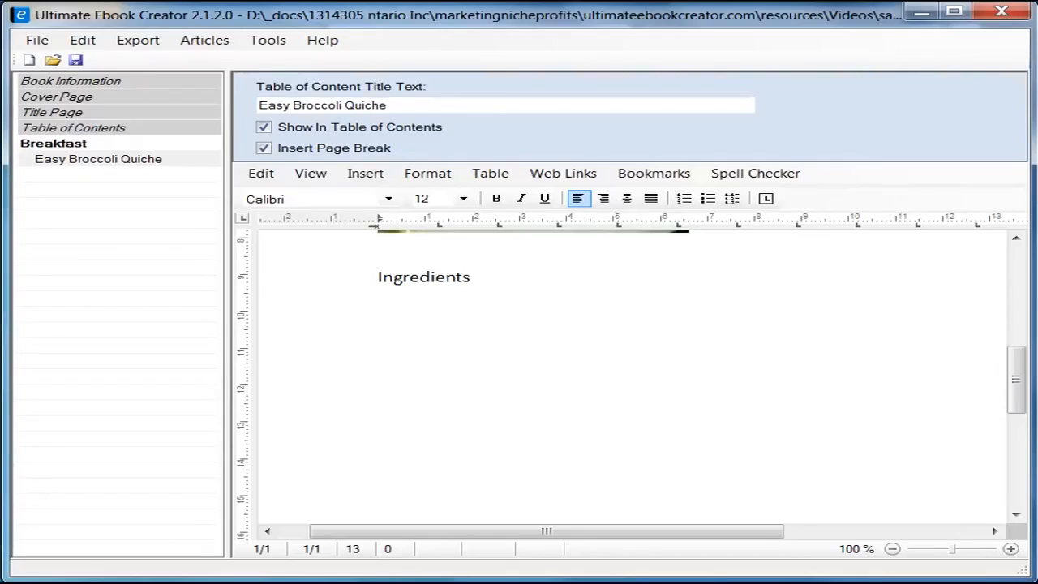
Step: Paste the servings line, then remove the Arial-formatted copy and its blank line
{"action": "left_click", "coordinate": [422, 318]}
{"action": "key", "text": "ctrl+v"}
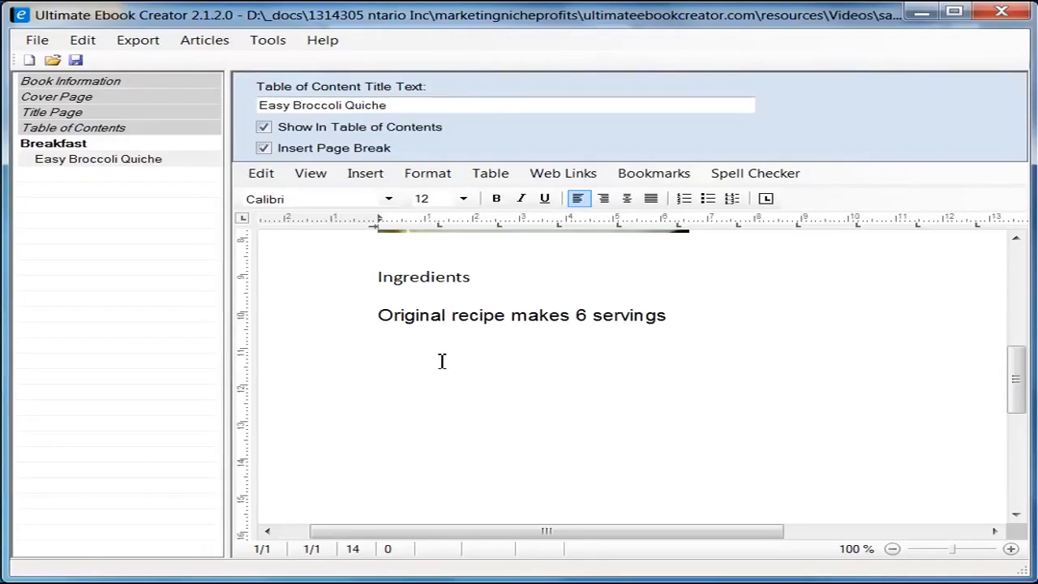
{"action": "key", "text": "Up"}
{"action": "key", "text": "BackSpace"}
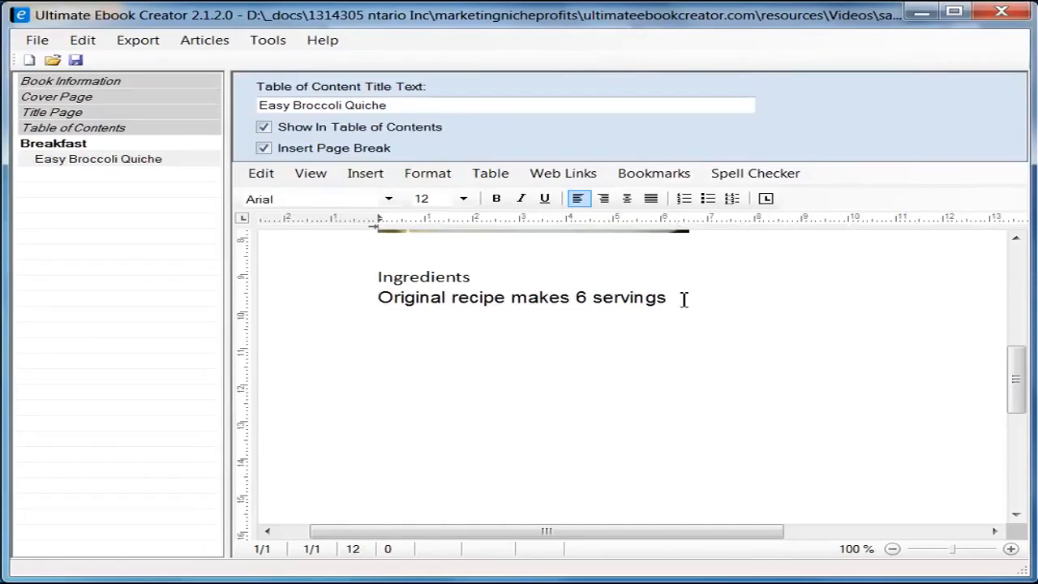
{"action": "key", "text": "shift+End"}
{"action": "key", "text": "ctrl+c"}
{"action": "key", "text": "Return"}
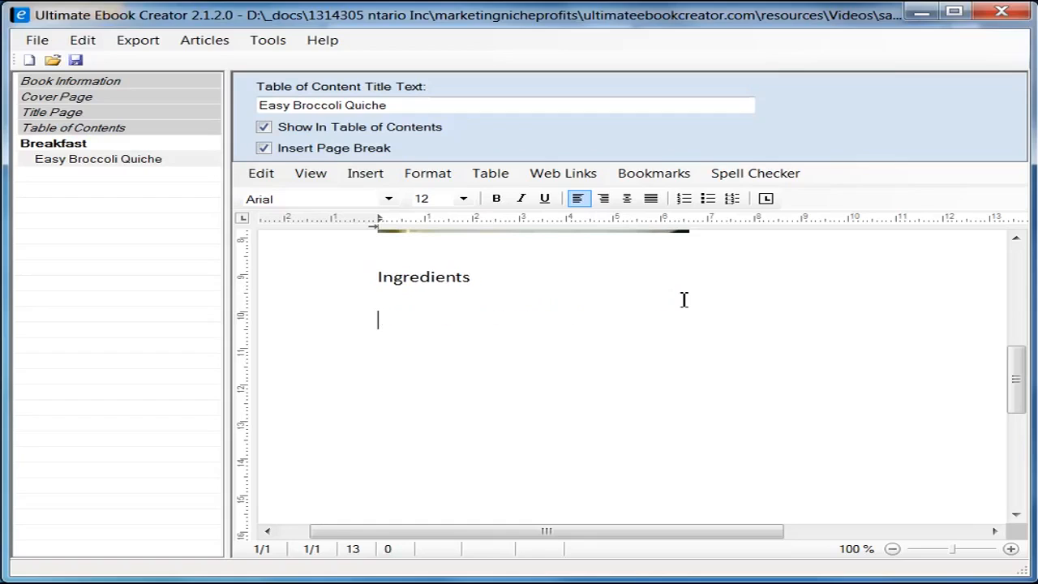
Step: Paste 'Original recipe makes 6 servings' as unformatted text under Ingredients, adding a new line
{"action": "left_click", "coordinate": [412, 298]}
{"action": "right_click", "coordinate": [386, 299]}
{"action": "mouse_move", "coordinate": [555, 351]}
{"action": "left_click", "coordinate": [729, 370]}
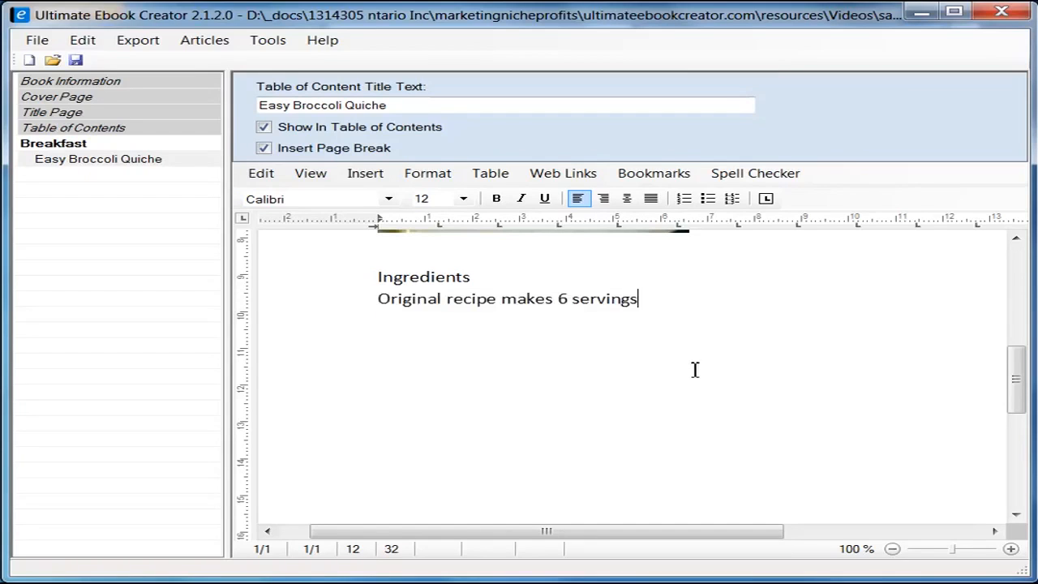
{"action": "key", "text": "Return"}
{"action": "key", "text": "Return"}
{"action": "key", "text": "alt+Tab"}
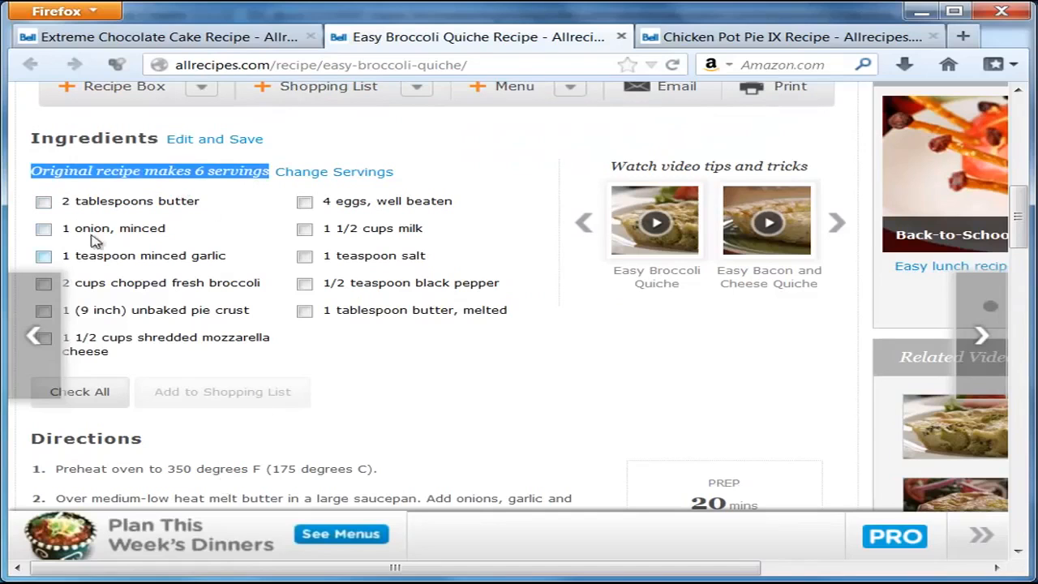
Step: Copy the left ingredient column, 2 tablespoons butter through shredded mozzarella cheese
{"action": "left_click_drag", "start_coordinate": [63, 200], "coordinate": [162, 350]}
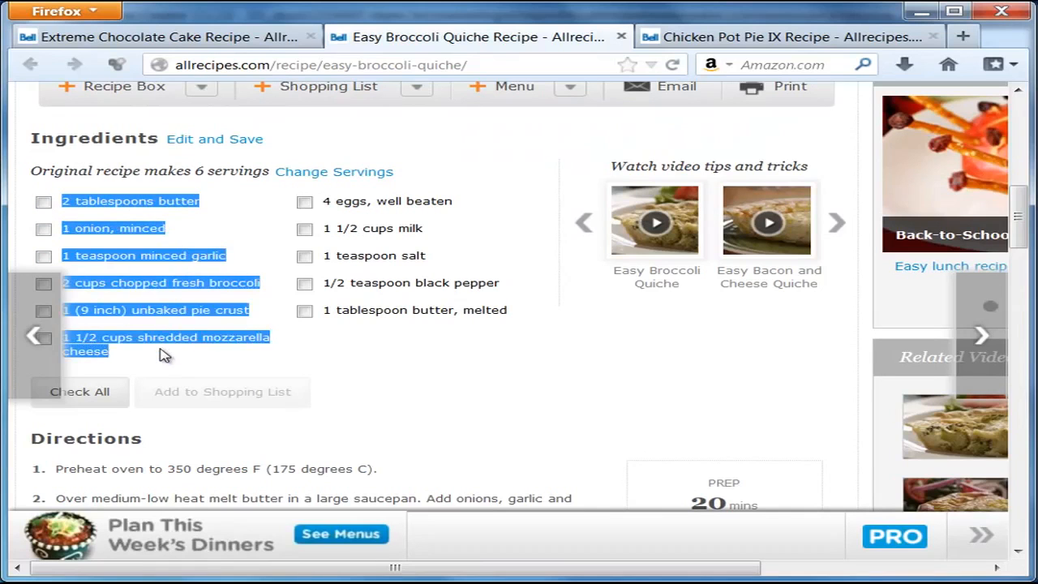
{"action": "right_click", "coordinate": [140, 201]}
{"action": "left_click", "coordinate": [193, 212]}
{"action": "key", "text": "alt+Tab"}
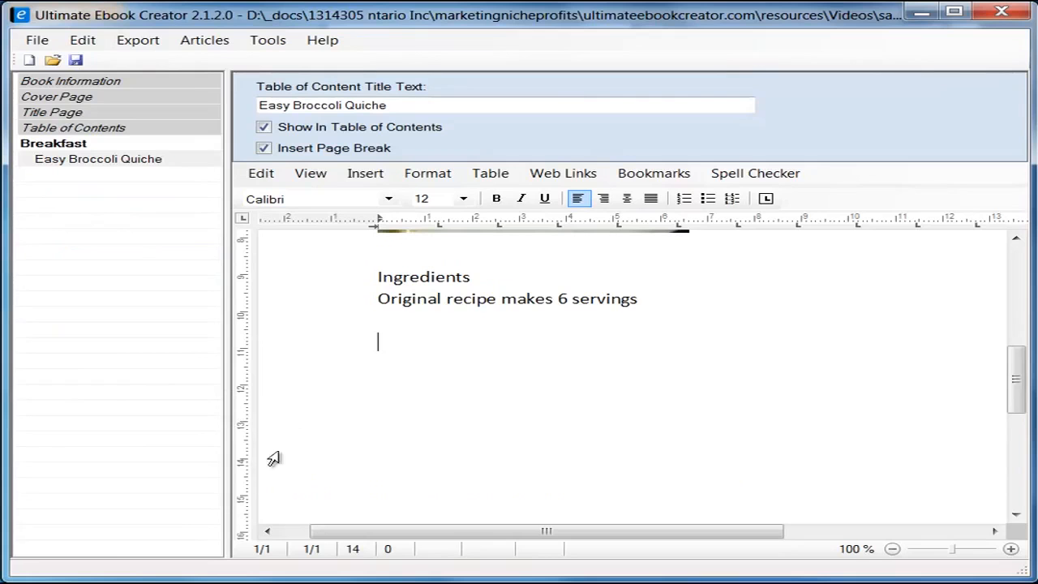
Step: Paste the first ingredient column as plain text and remove the leading space before 2 tablespoons butter
{"action": "left_click", "coordinate": [358, 391]}
{"action": "right_click", "coordinate": [346, 377]}
{"action": "left_click", "coordinate": [421, 343]}
{"action": "right_click", "coordinate": [419, 343]}
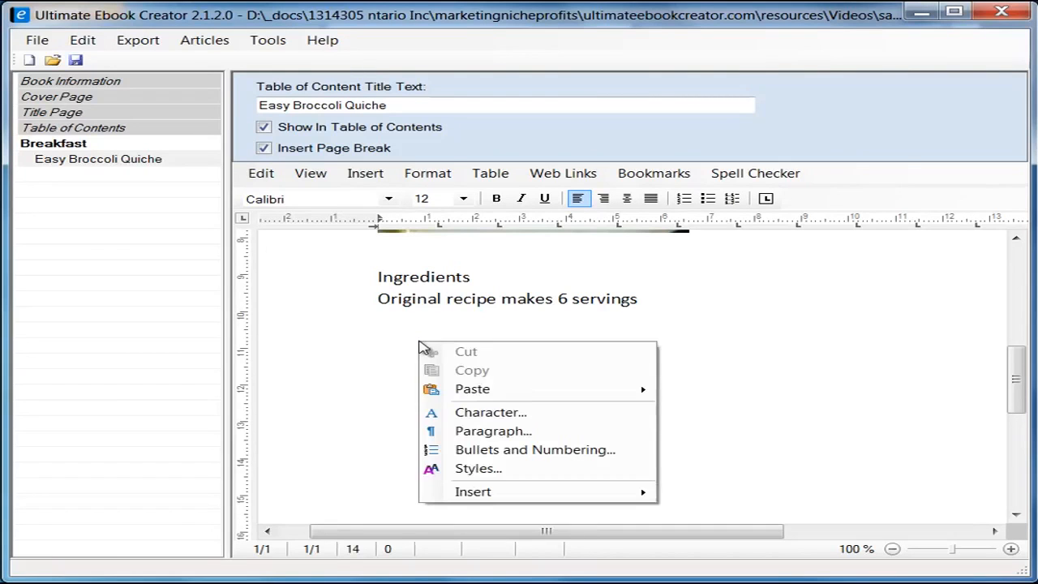
{"action": "mouse_move", "coordinate": [616, 389]}
{"action": "left_click", "coordinate": [807, 409]}
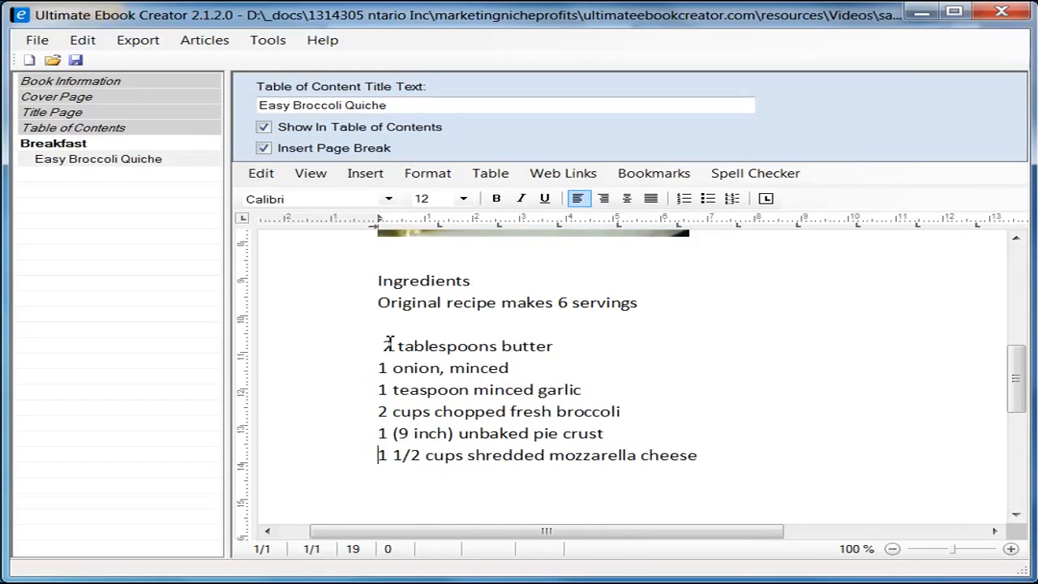
{"action": "left_click", "coordinate": [383, 347]}
{"action": "key", "text": "BackSpace"}
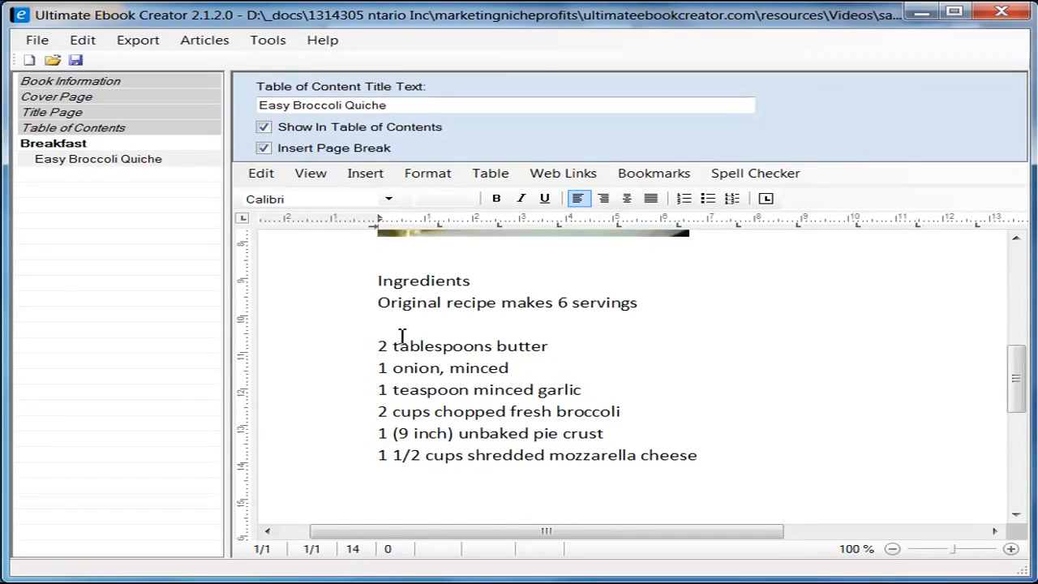
Step: Copy the second ingredient column, 4 eggs through 1 tablespoon butter, melted, from Firefox
{"action": "key", "text": "alt+Tab"}
{"action": "left_click_drag", "start_coordinate": [324, 202], "coordinate": [506, 312]}
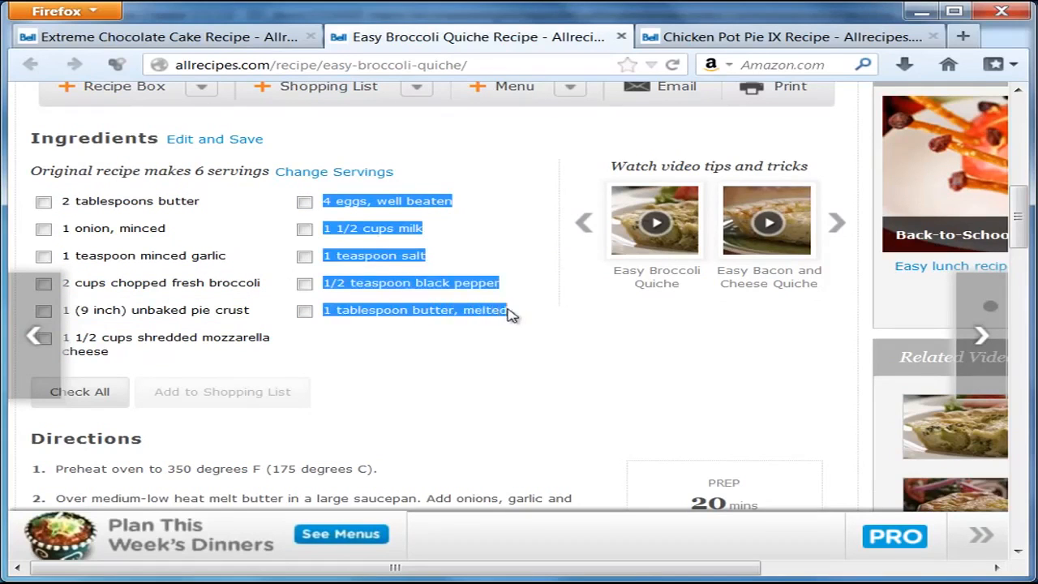
{"action": "right_click", "coordinate": [434, 285]}
{"action": "left_click", "coordinate": [486, 295]}
{"action": "key", "text": "alt+Tab"}
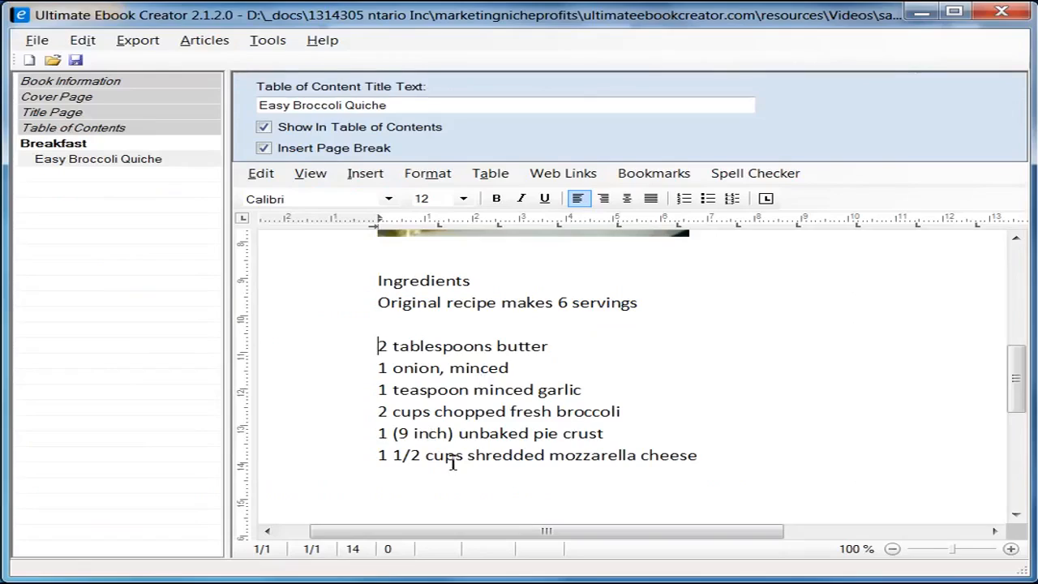
Step: Paste the remaining ingredients as plain text below the mozzarella cheese line and check the page
{"action": "left_click", "coordinate": [747, 451]}
{"action": "scroll", "coordinate": [747, 451], "scroll_direction": "down", "scroll_amount": 2}
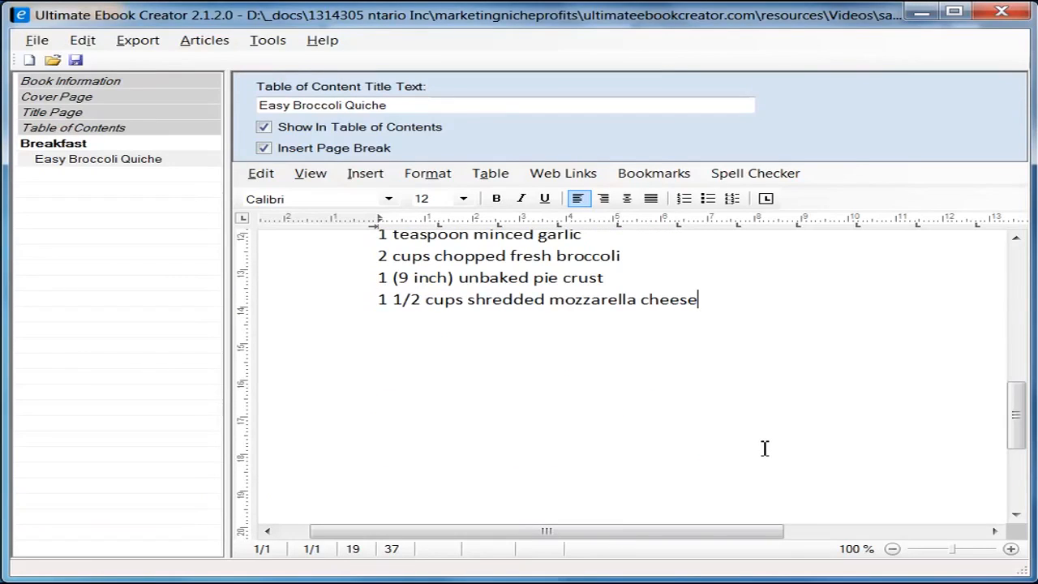
{"action": "key", "text": "Return"}
{"action": "right_click", "coordinate": [397, 326]}
{"action": "mouse_move", "coordinate": [546, 373]}
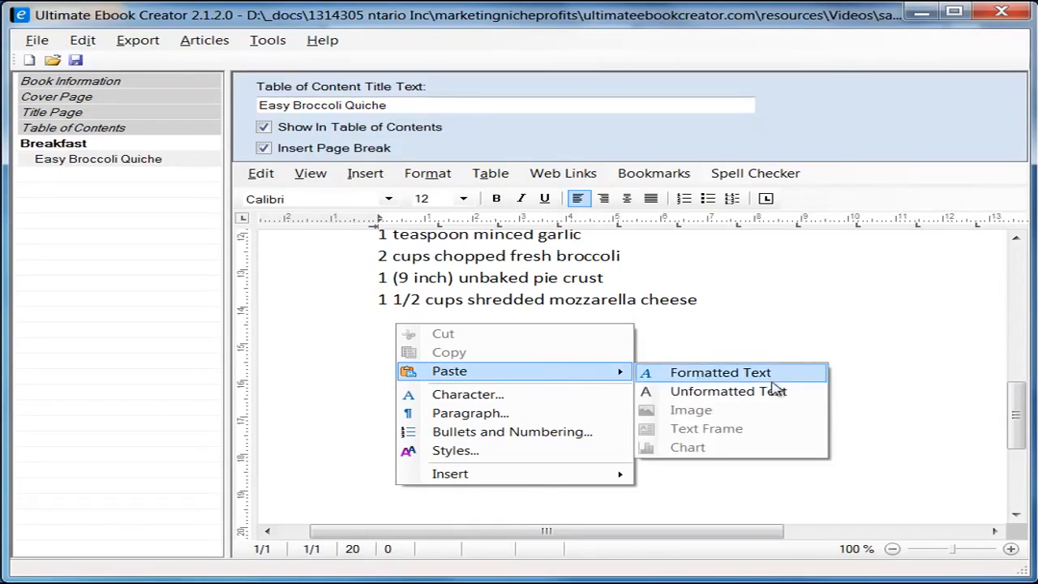
{"action": "left_click", "coordinate": [774, 391]}
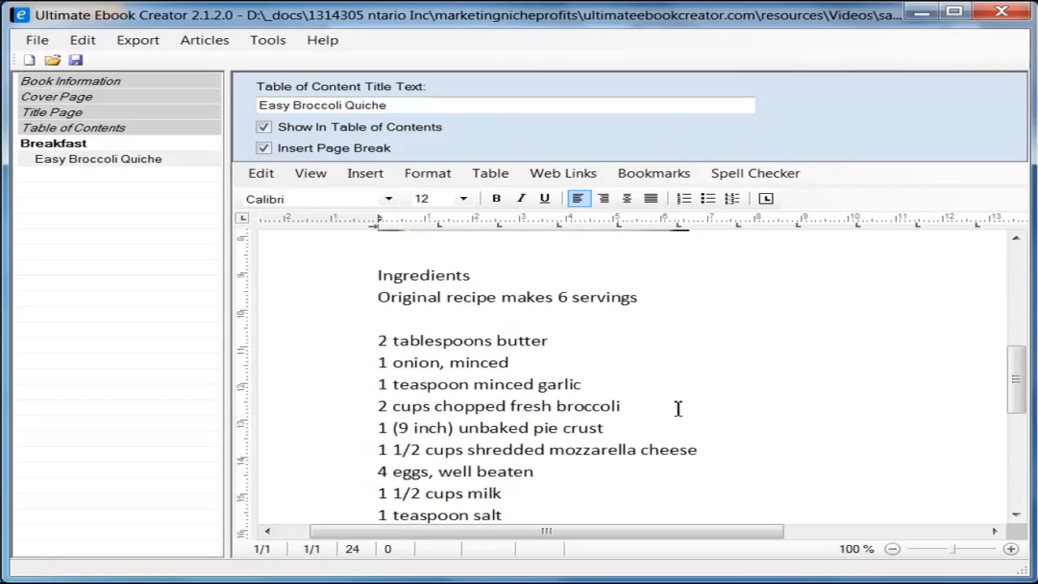
{"action": "scroll", "coordinate": [677, 408], "scroll_direction": "down", "scroll_amount": 2}
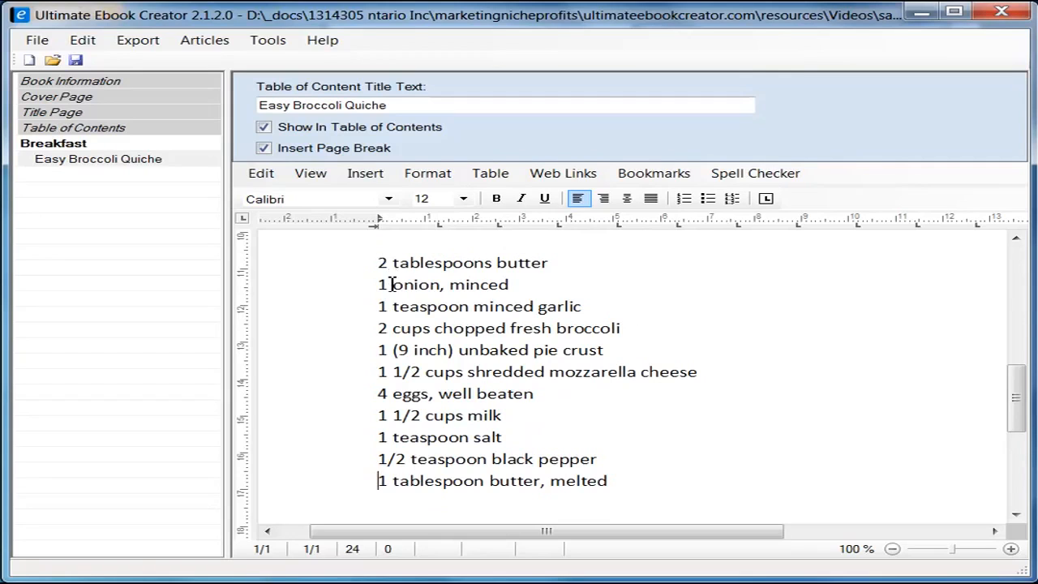
{"action": "left_click_drag", "start_coordinate": [1014, 396], "coordinate": [1025, 467]}
{"action": "left_click_drag", "start_coordinate": [1029, 345], "coordinate": [1023, 382]}
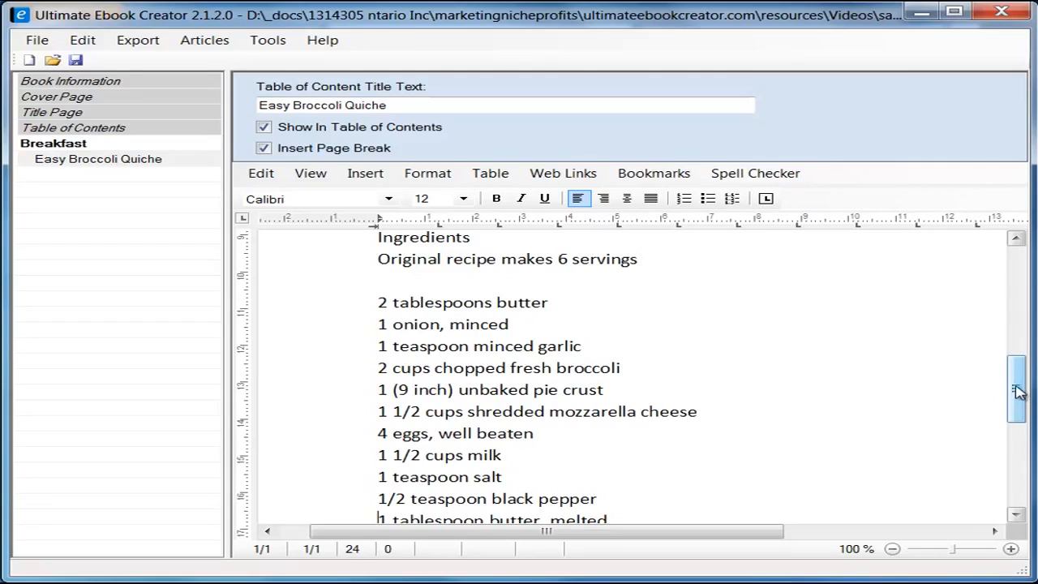
{"action": "left_click_drag", "start_coordinate": [1018, 391], "coordinate": [1014, 286]}
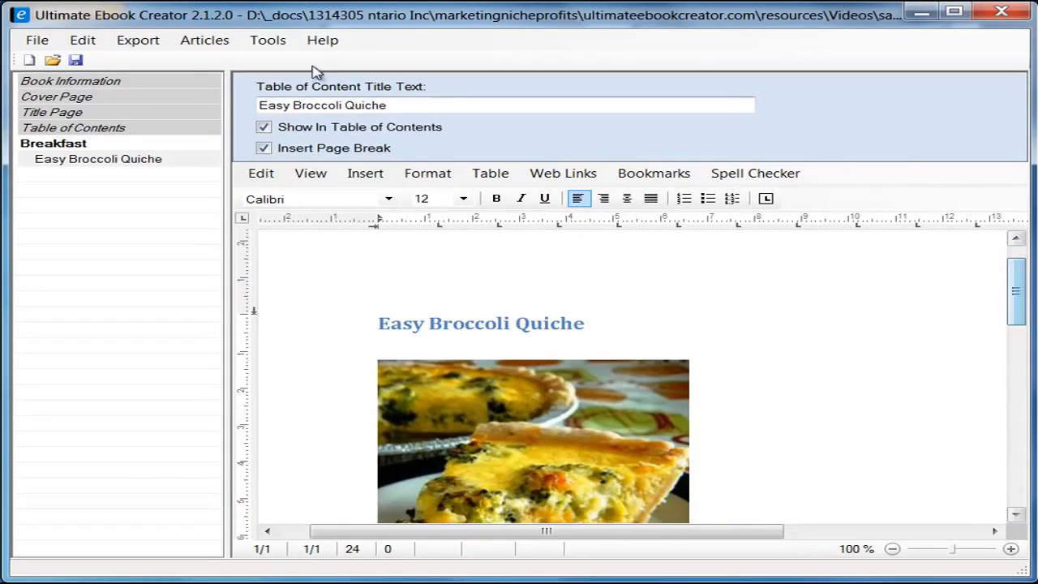
{"action": "left_click", "coordinate": [314, 174]}
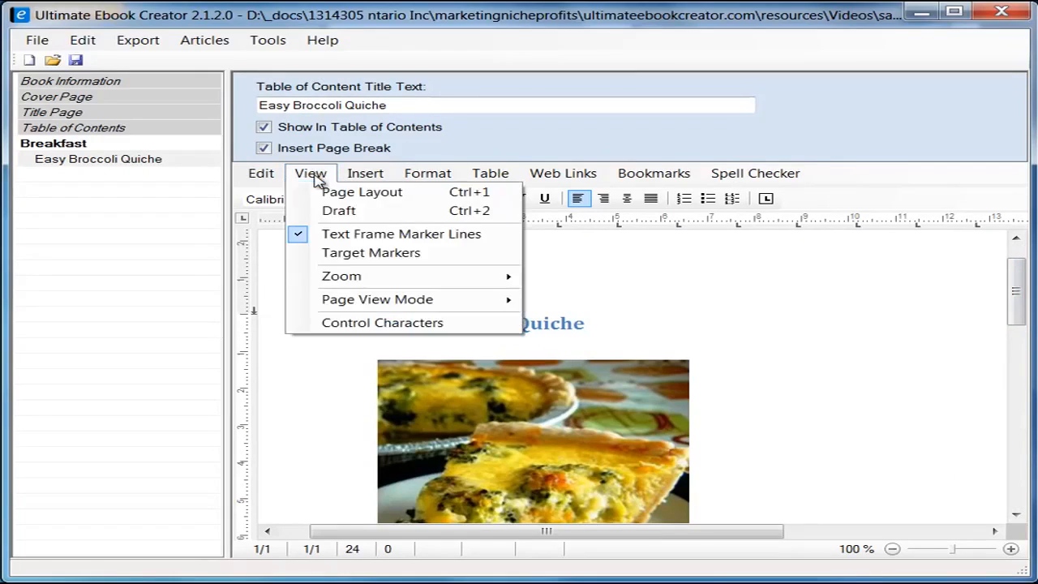
{"action": "left_click", "coordinate": [361, 213]}
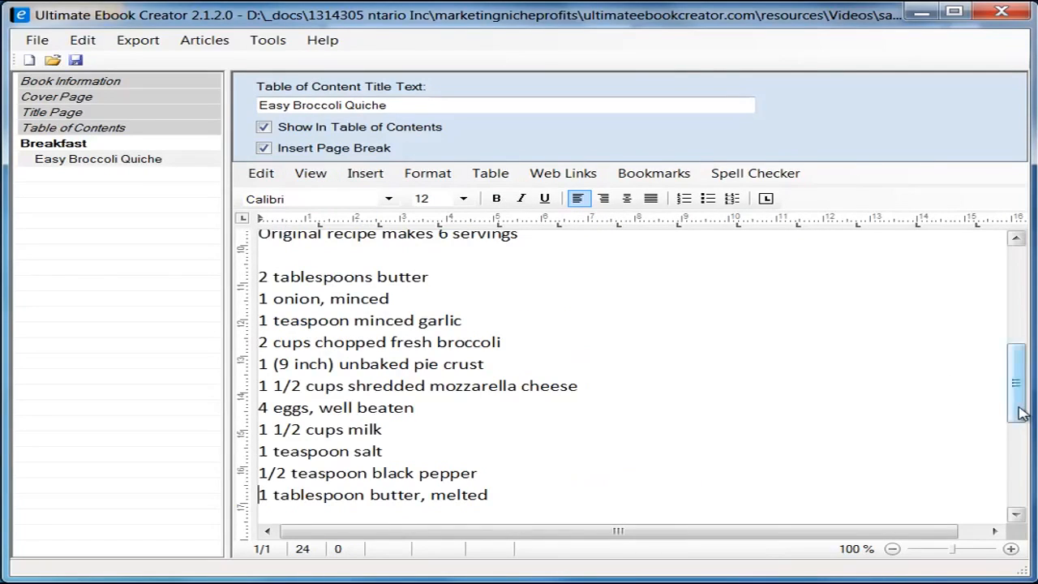
{"action": "left_click_drag", "start_coordinate": [1013, 386], "coordinate": [1003, 317]}
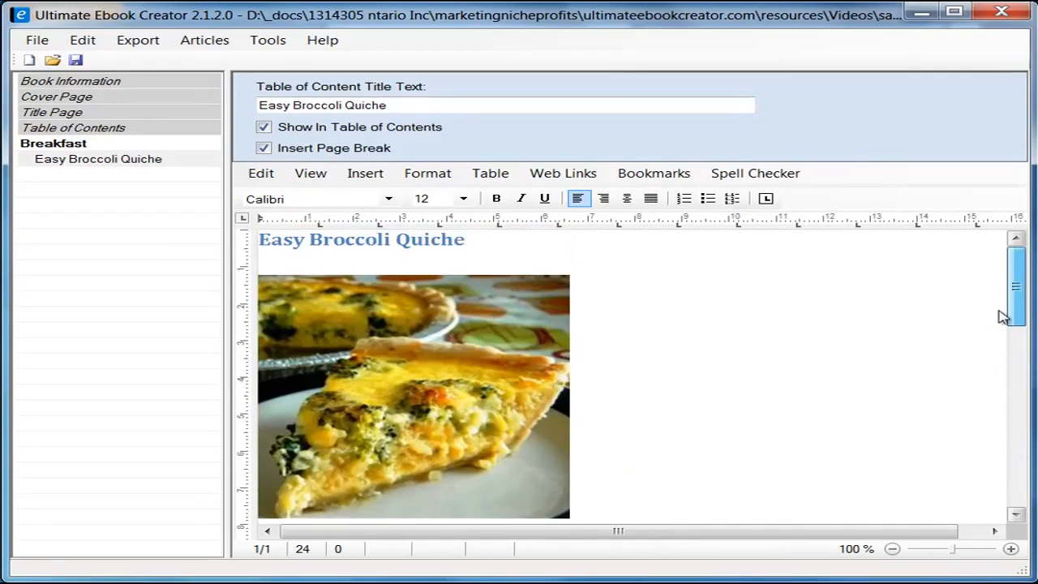
{"action": "left_click", "coordinate": [324, 179]}
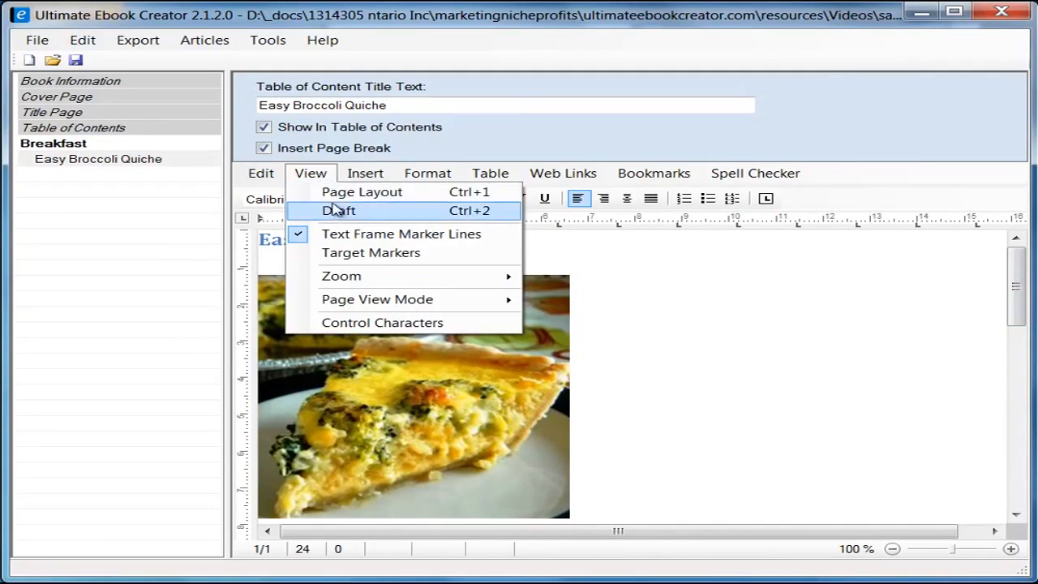
{"action": "left_click", "coordinate": [357, 193]}
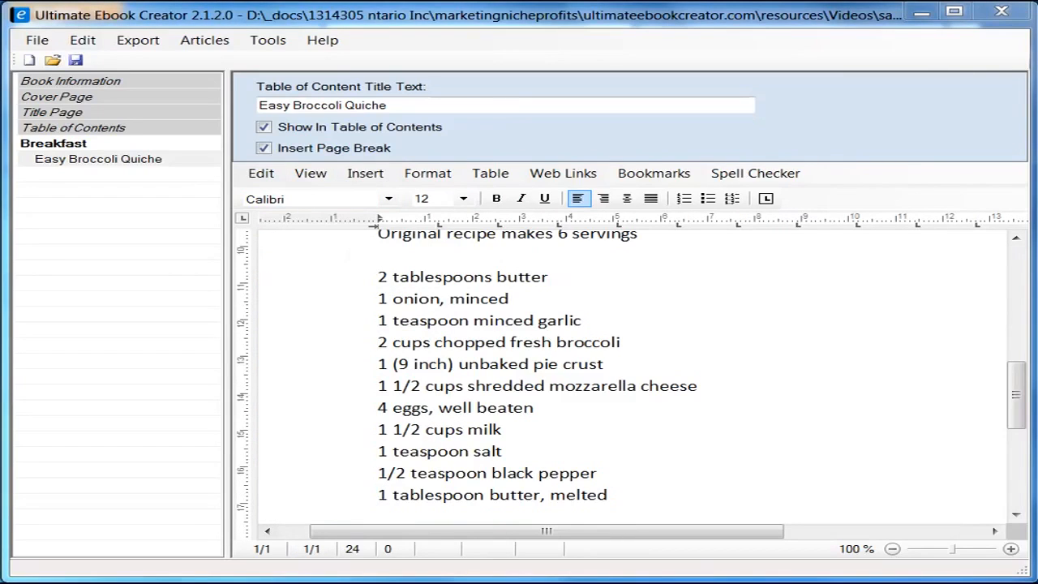
{"action": "left_click_drag", "start_coordinate": [1014, 391], "coordinate": [1013, 411]}
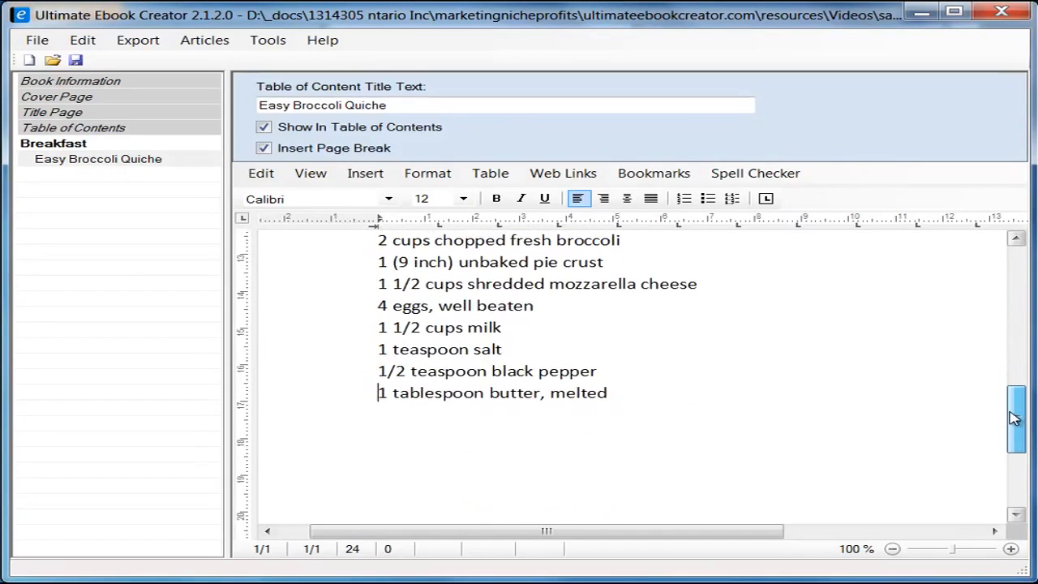
{"action": "left_click", "coordinate": [417, 442]}
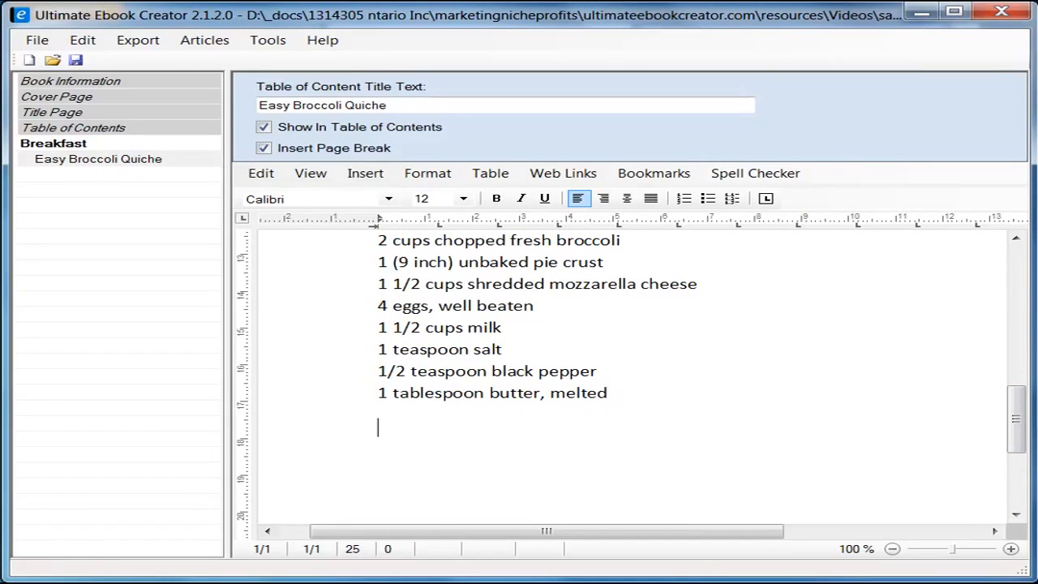
Step: Copy the Easy Broccoli Quiche Directions section from the Allrecipes page
{"action": "key", "text": "alt+Tab"}
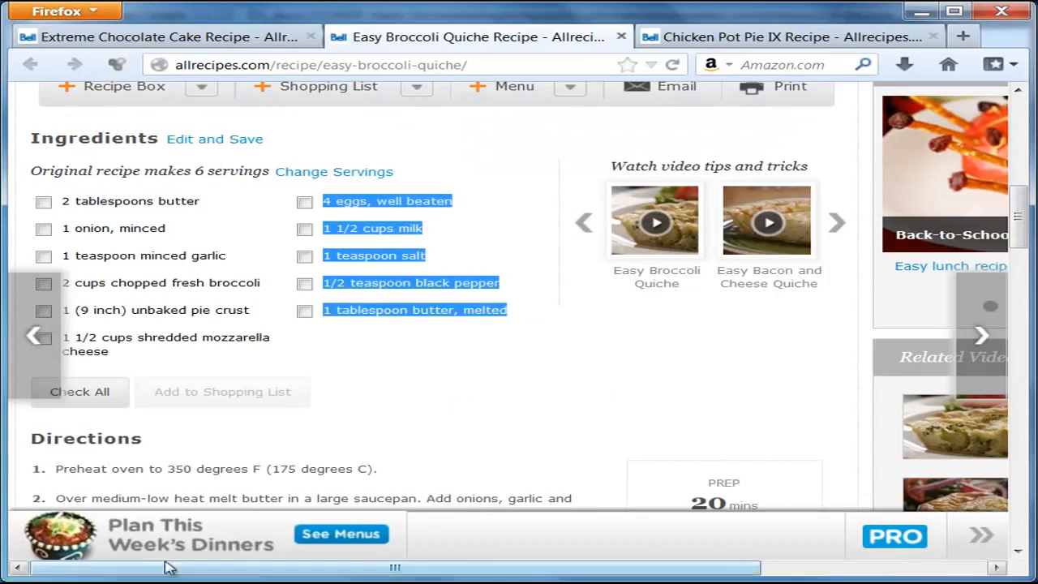
{"action": "left_click_drag", "start_coordinate": [1018, 219], "coordinate": [1018, 259]}
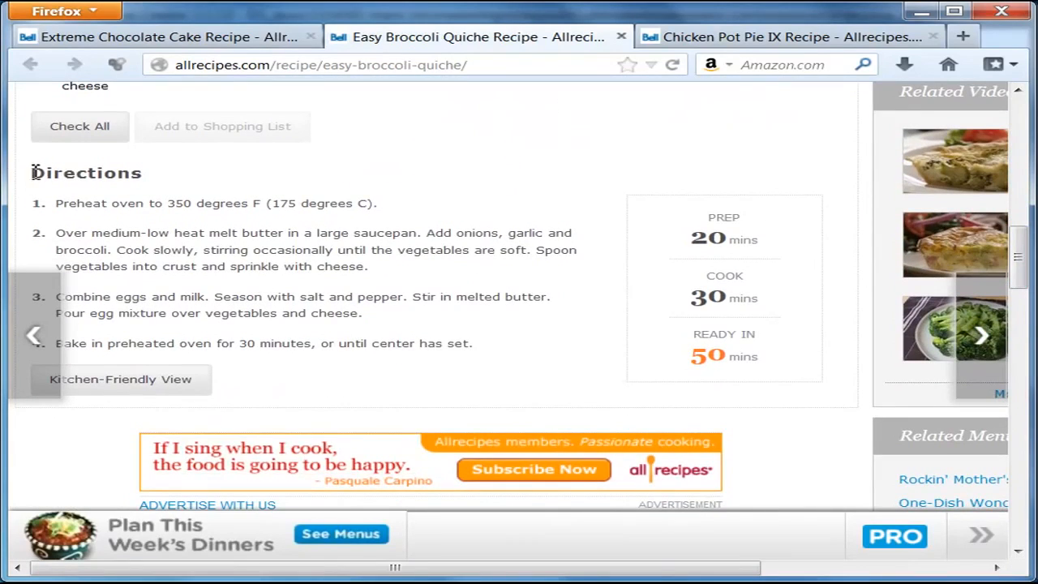
{"action": "left_click_drag", "start_coordinate": [44, 188], "coordinate": [475, 357]}
{"action": "right_click", "coordinate": [311, 215]}
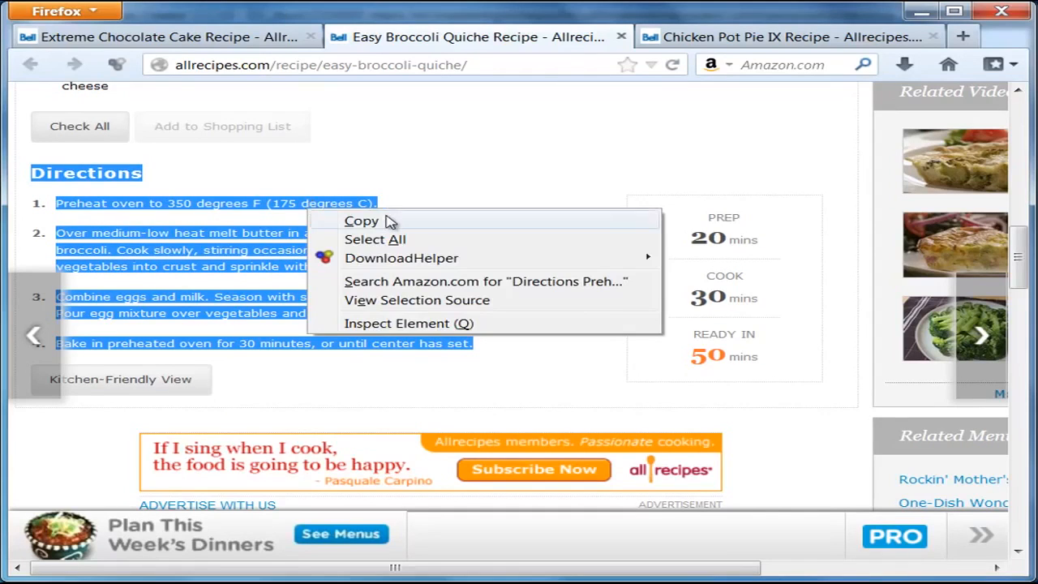
{"action": "left_click", "coordinate": [389, 220]}
{"action": "key", "text": "alt+Tab"}
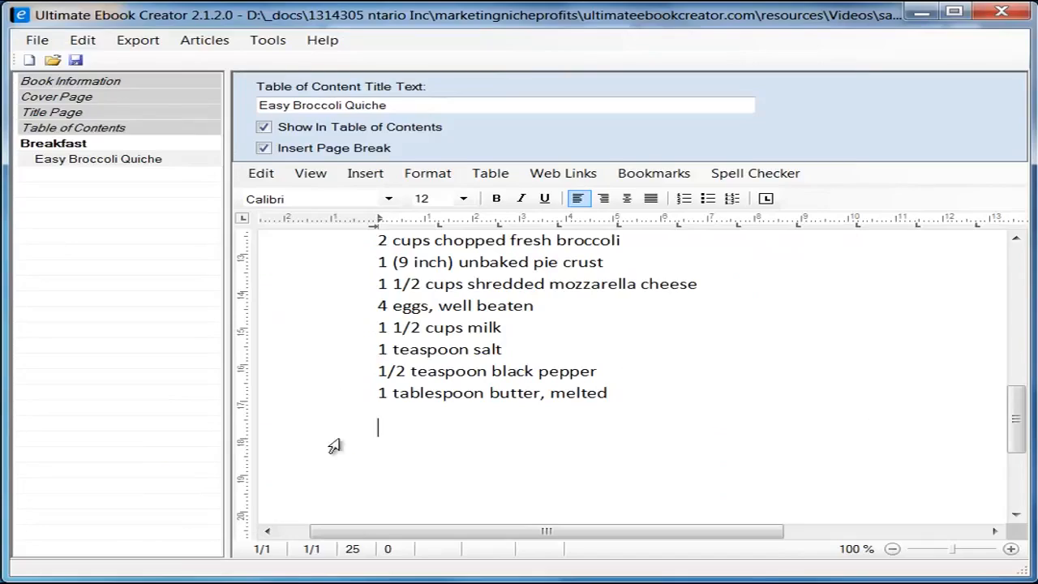
Step: Paste the Directions as unformatted text, then widen the editor and switch to Draft view
{"action": "right_click", "coordinate": [400, 443]}
{"action": "mouse_move", "coordinate": [560, 492]}
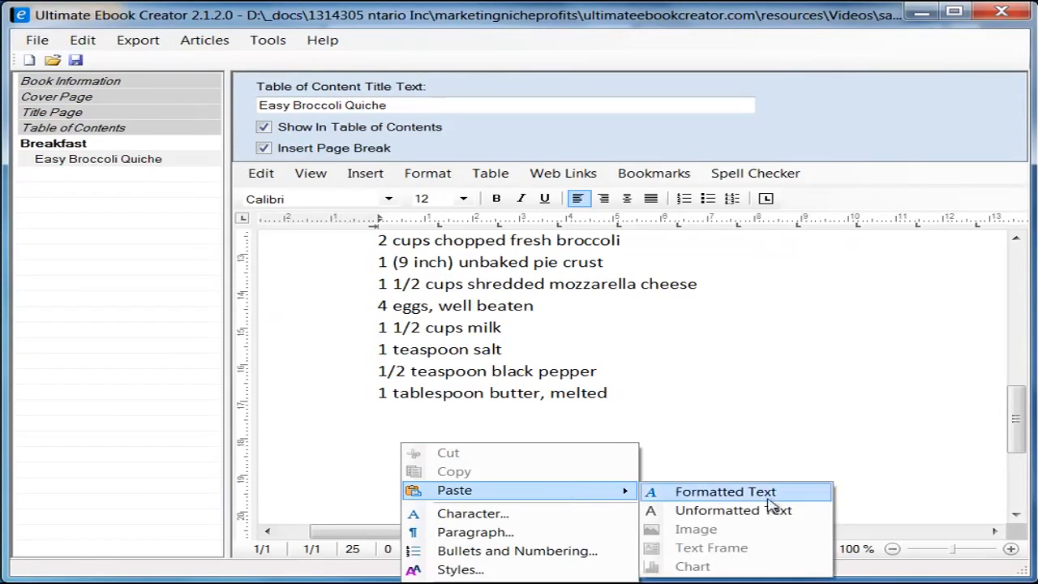
{"action": "left_click", "coordinate": [770, 509]}
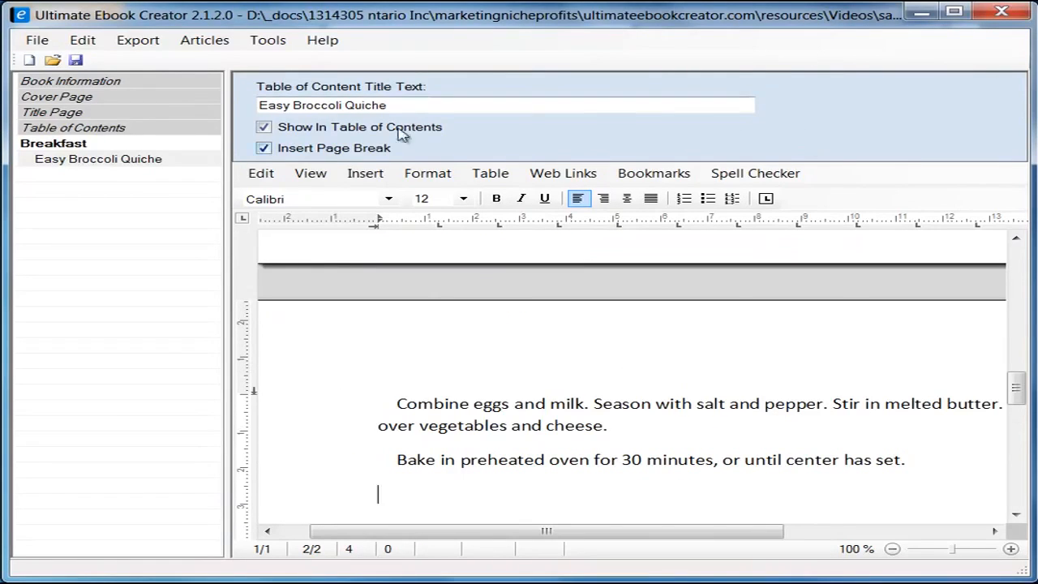
{"action": "left_click_drag", "start_coordinate": [227, 341], "coordinate": [49, 357]}
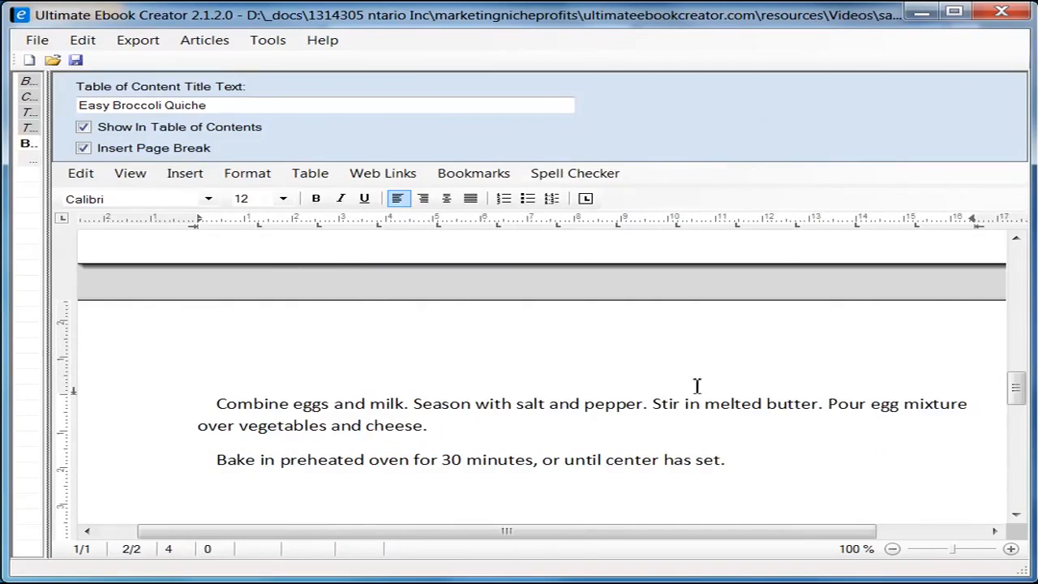
{"action": "left_click_drag", "start_coordinate": [1014, 388], "coordinate": [1018, 364]}
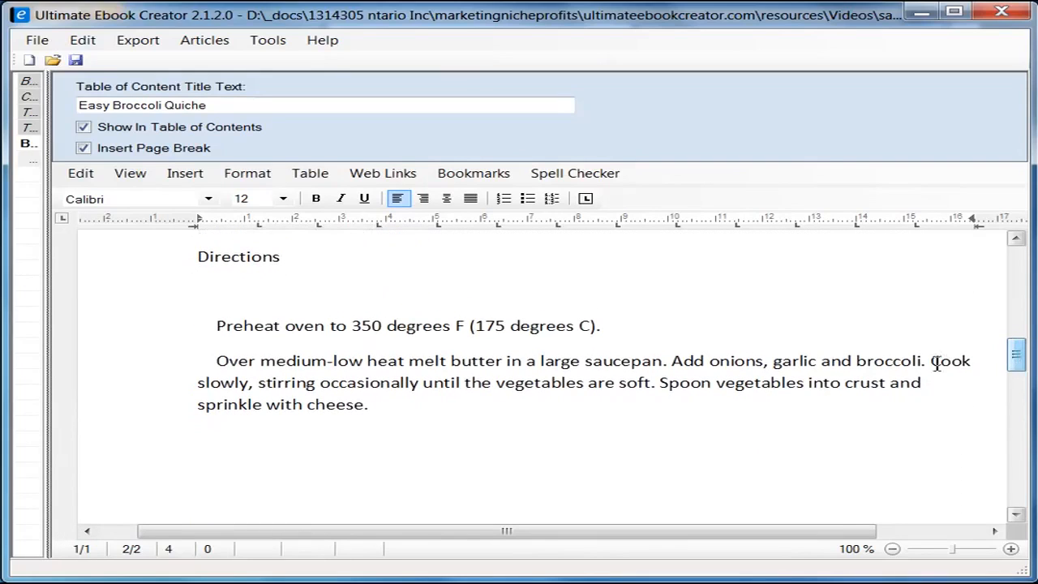
{"action": "left_click", "coordinate": [129, 173]}
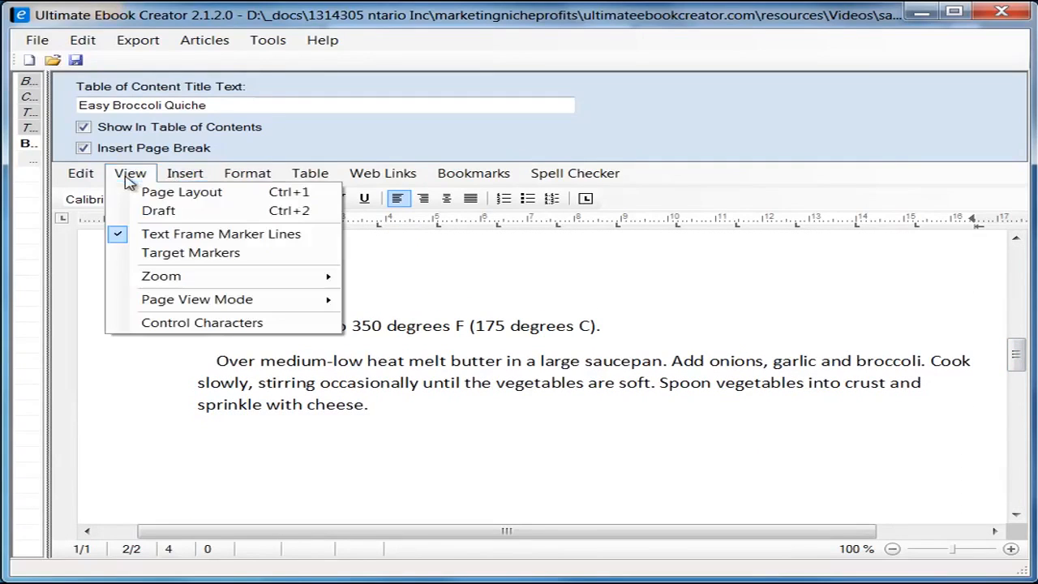
{"action": "left_click", "coordinate": [159, 211]}
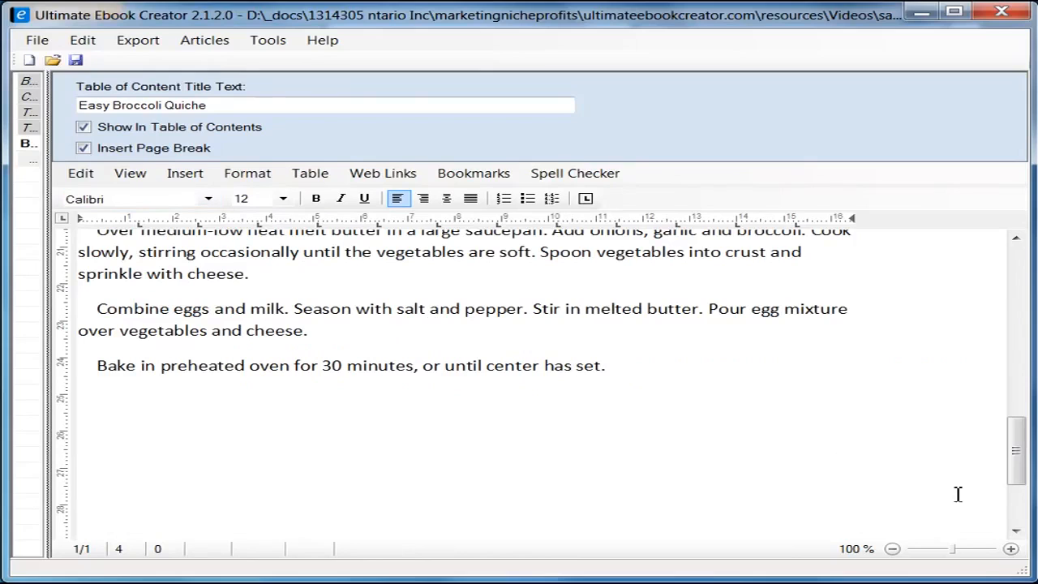
{"action": "left_click_drag", "start_coordinate": [1014, 464], "coordinate": [1011, 422]}
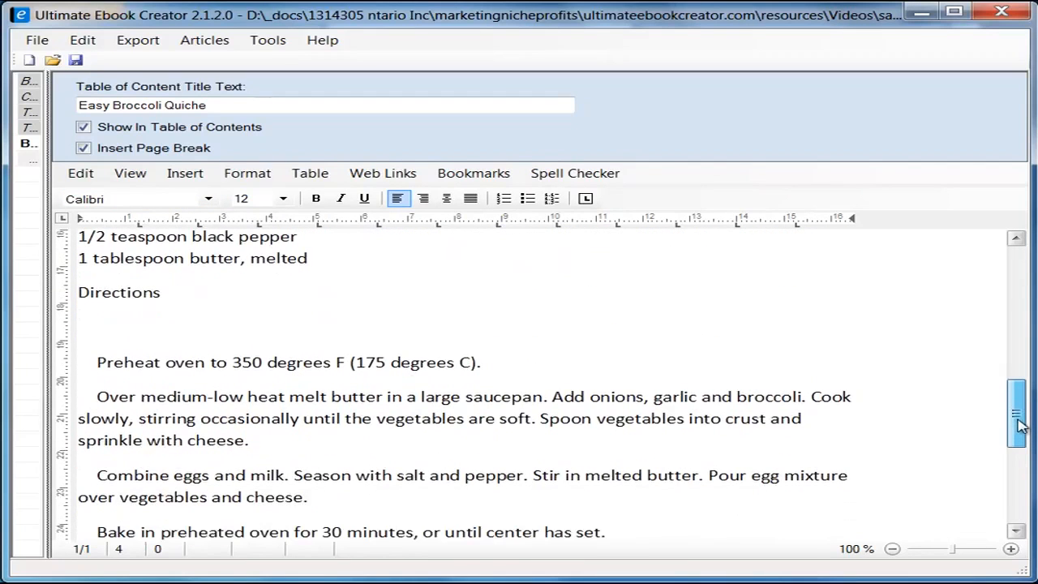
Step: Remove the blank line under Directions and the indents before the Preheat, Over medium-low heat, Combine eggs and Bake steps
{"action": "left_click", "coordinate": [99, 303]}
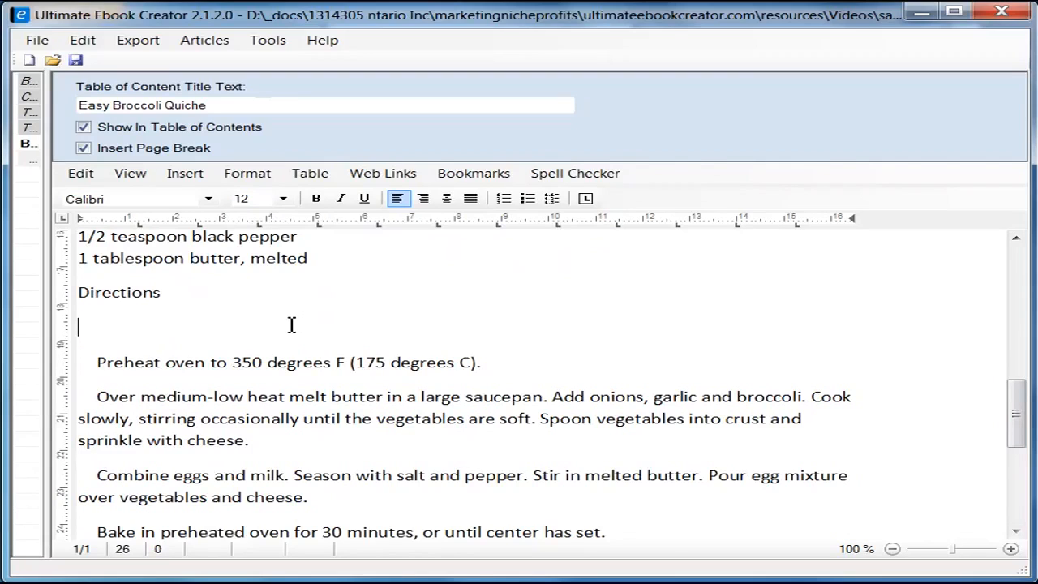
{"action": "key", "text": "Delete"}
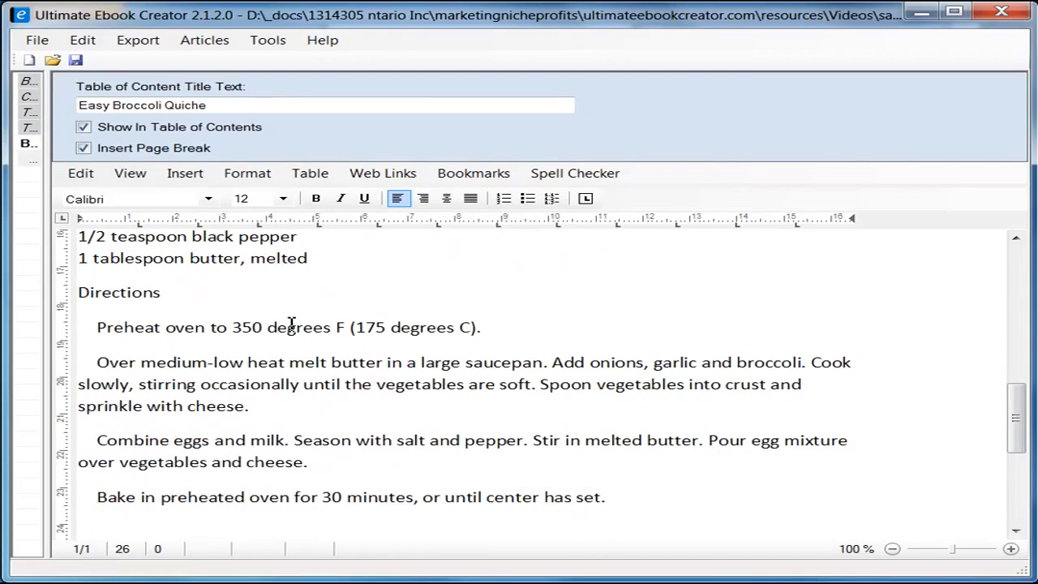
{"action": "key", "text": "Delete"}
{"action": "key", "text": "Delete"}
{"action": "key", "text": "Delete"}
{"action": "key", "text": "Delete"}
{"action": "key", "text": "Down"}
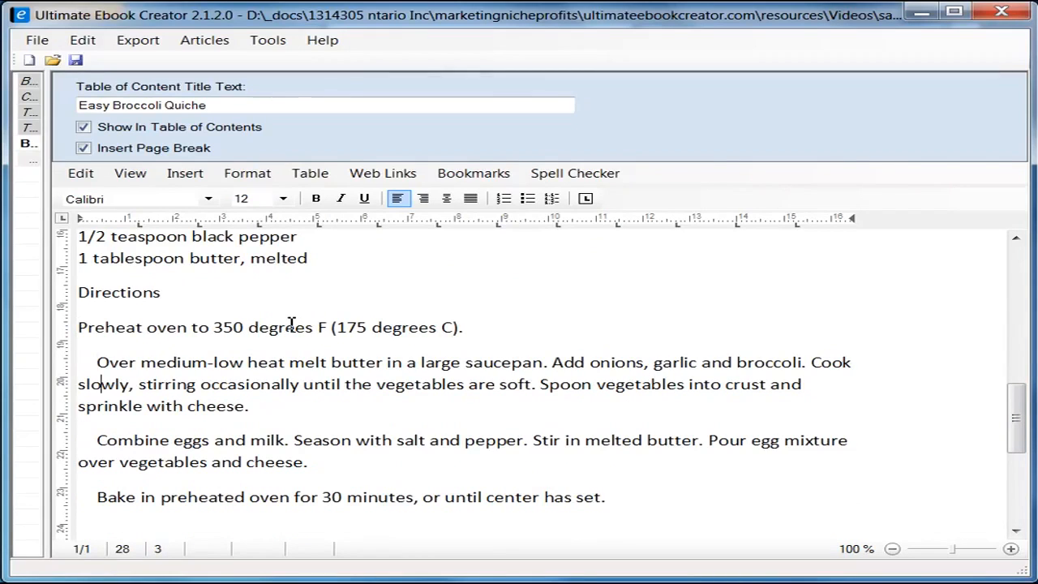
{"action": "key", "text": "Delete"}
{"action": "key", "text": "Delete"}
{"action": "key", "text": "Delete"}
{"action": "key", "text": "Delete"}
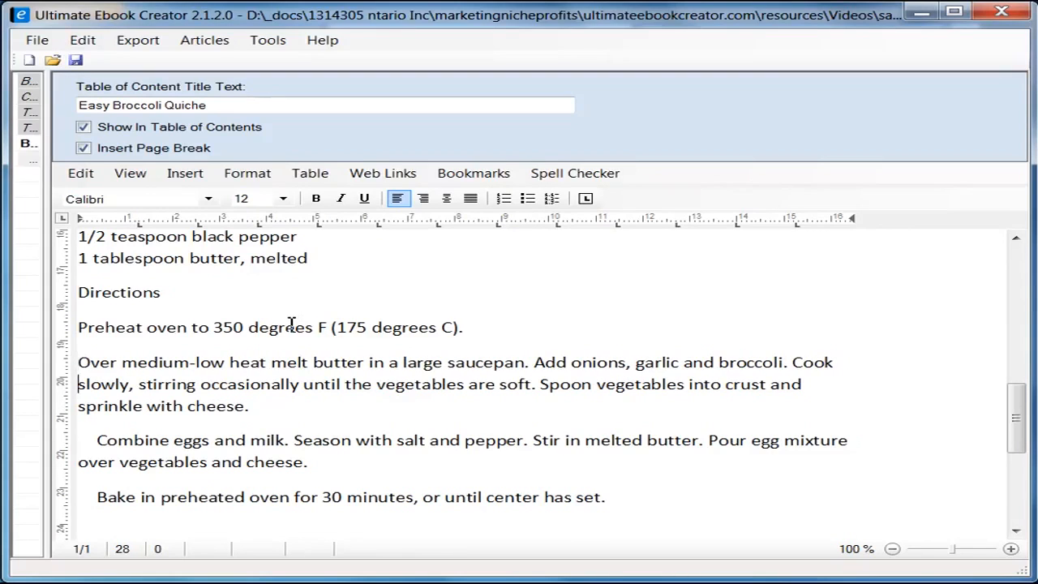
{"action": "key", "text": "Delete"}
{"action": "key", "text": "Delete"}
{"action": "key", "text": "Delete"}
{"action": "key", "text": "Delete"}
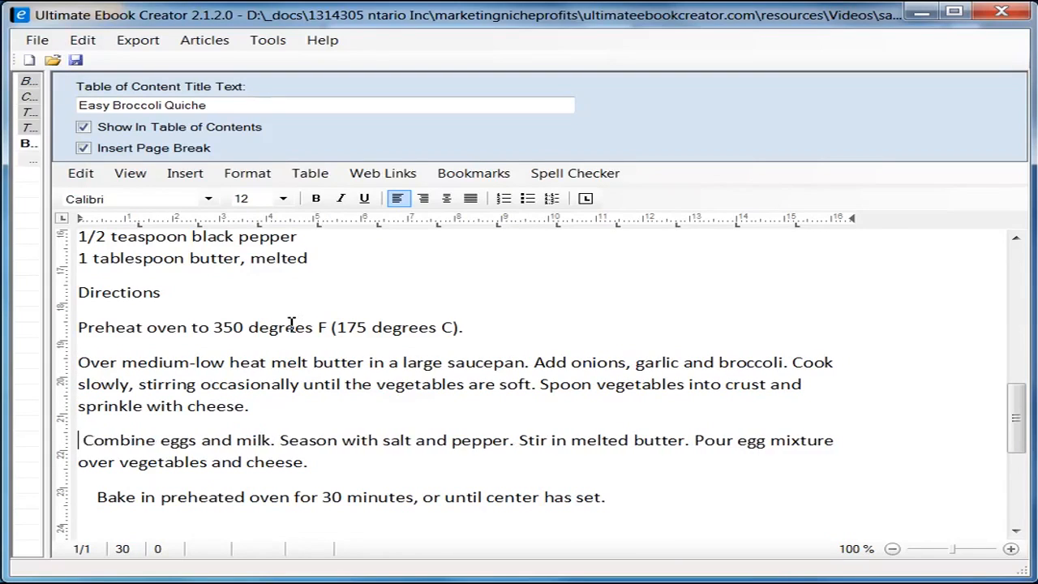
{"action": "key", "text": "Down"}
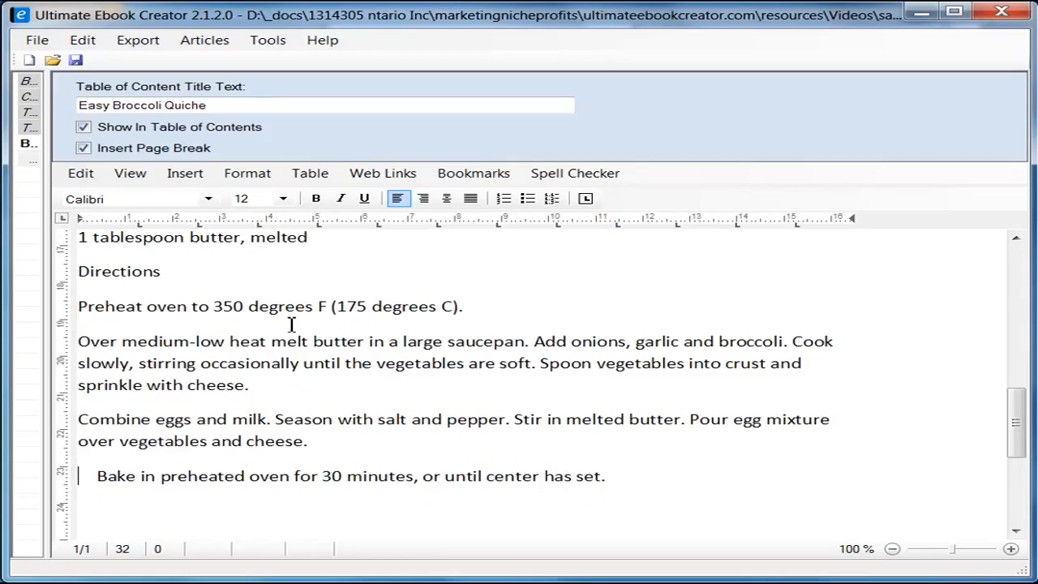
{"action": "key", "text": "Delete"}
{"action": "key", "text": "Delete"}
{"action": "key", "text": "Delete"}
{"action": "key", "text": "Delete"}
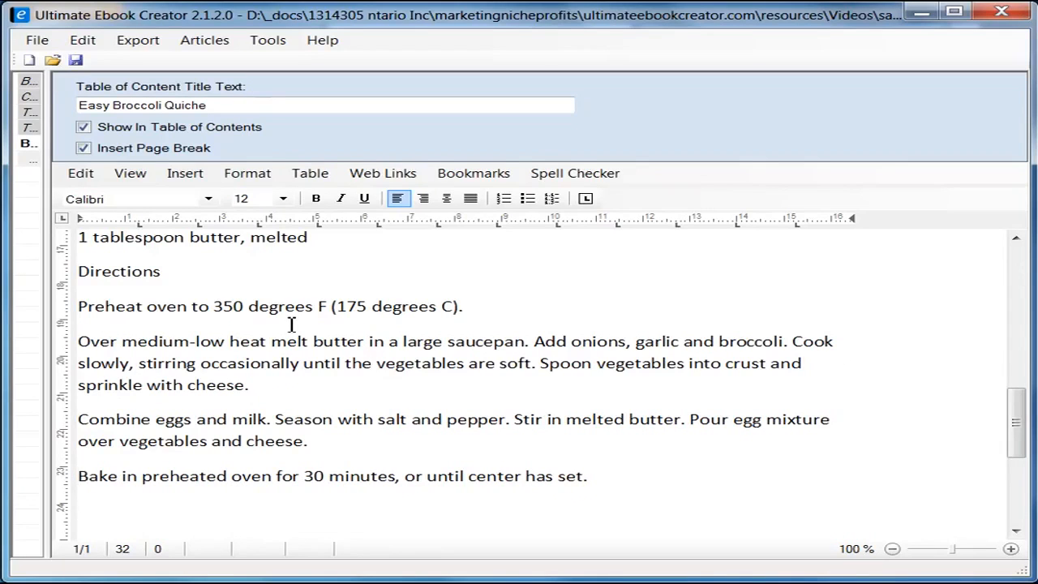
Step: Make the Ingredients heading bold and set it to Arial
{"action": "left_click_drag", "start_coordinate": [1018, 423], "coordinate": [1019, 350]}
{"action": "left_click", "coordinate": [190, 371]}
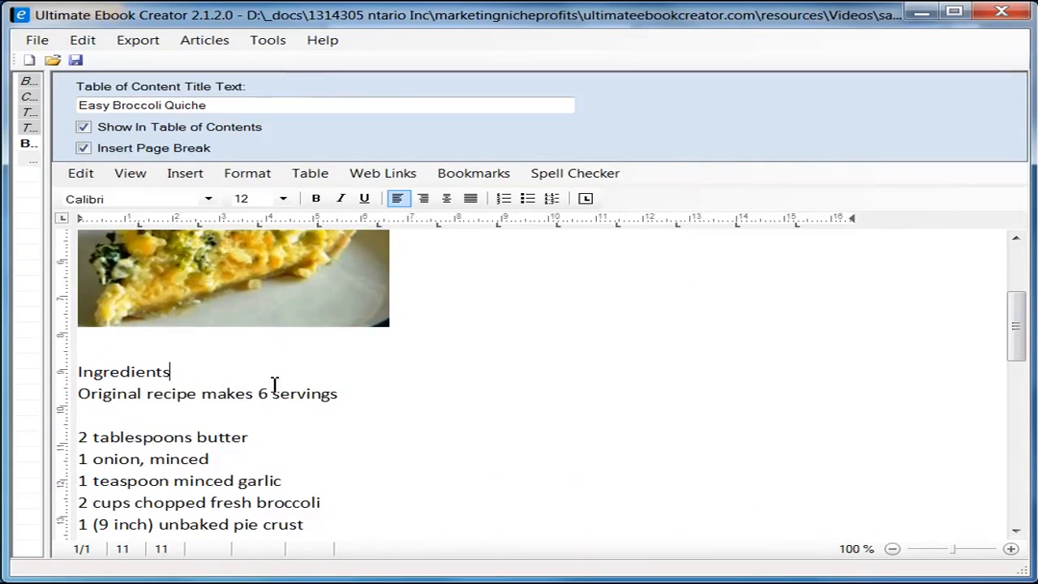
{"action": "key", "text": "shift+Home"}
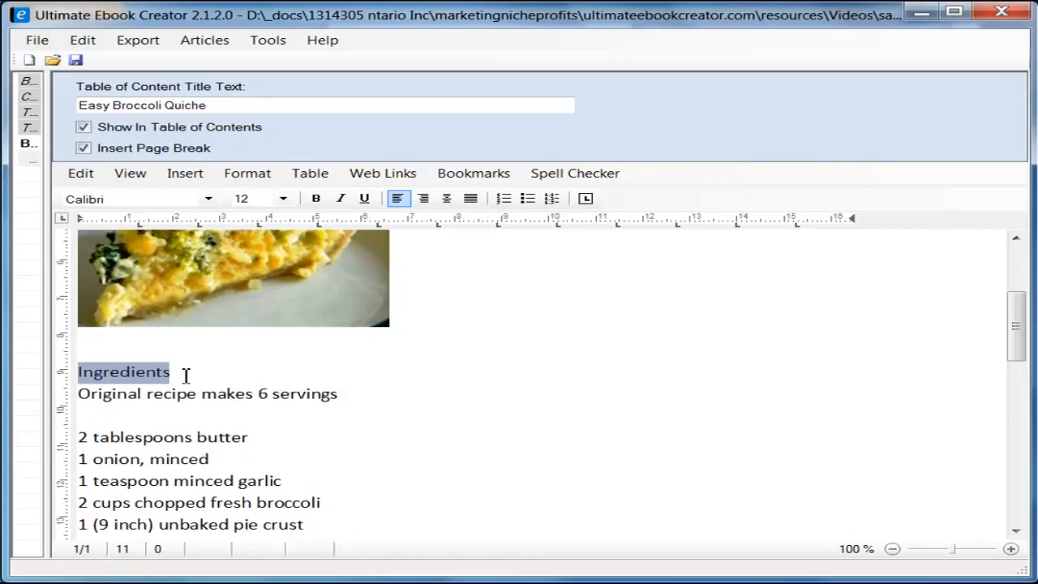
{"action": "left_click", "coordinate": [316, 199]}
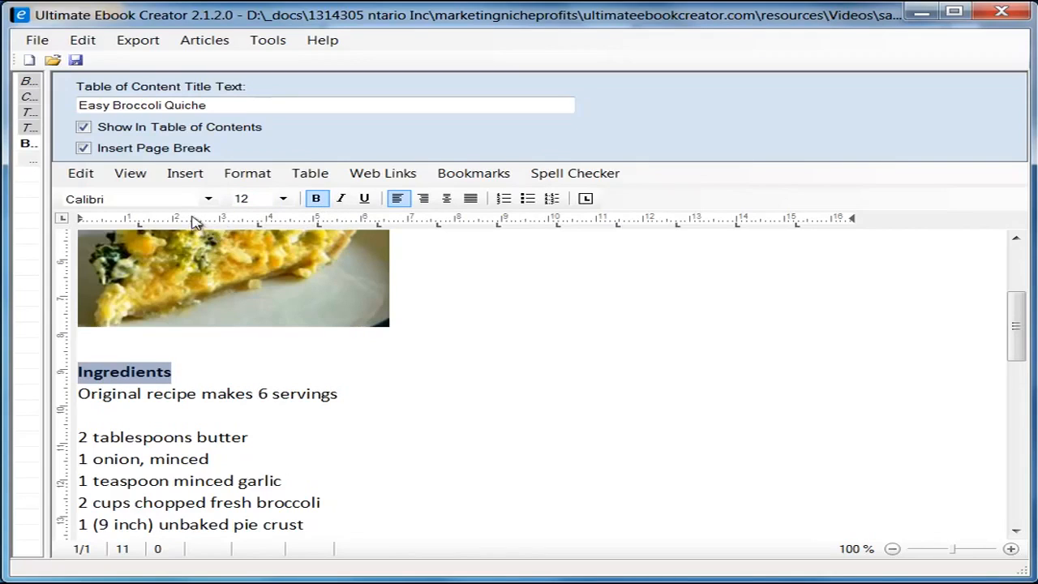
{"action": "left_click", "coordinate": [208, 198]}
{"action": "left_click_drag", "start_coordinate": [209, 295], "coordinate": [211, 253]}
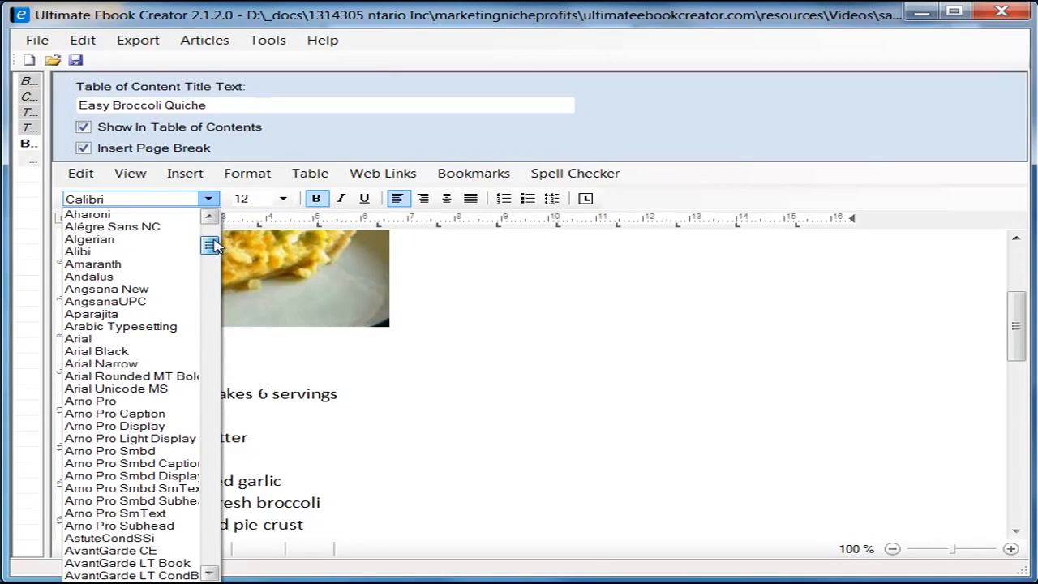
{"action": "left_click", "coordinate": [138, 339]}
{"action": "left_click", "coordinate": [265, 376]}
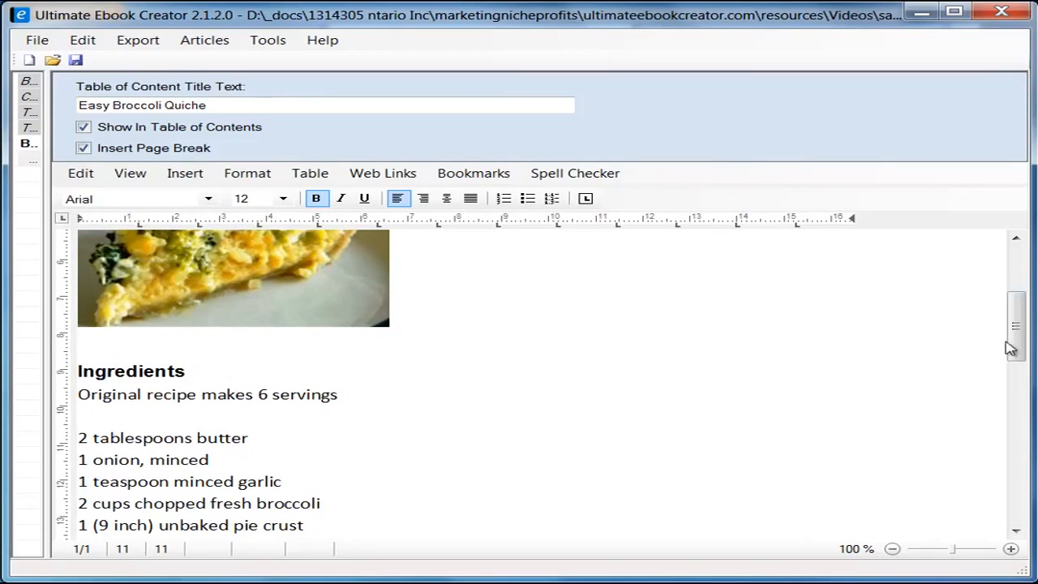
Step: Switch the quiche recipe text, through the final direction step, to Arial
{"action": "left_click", "coordinate": [83, 394]}
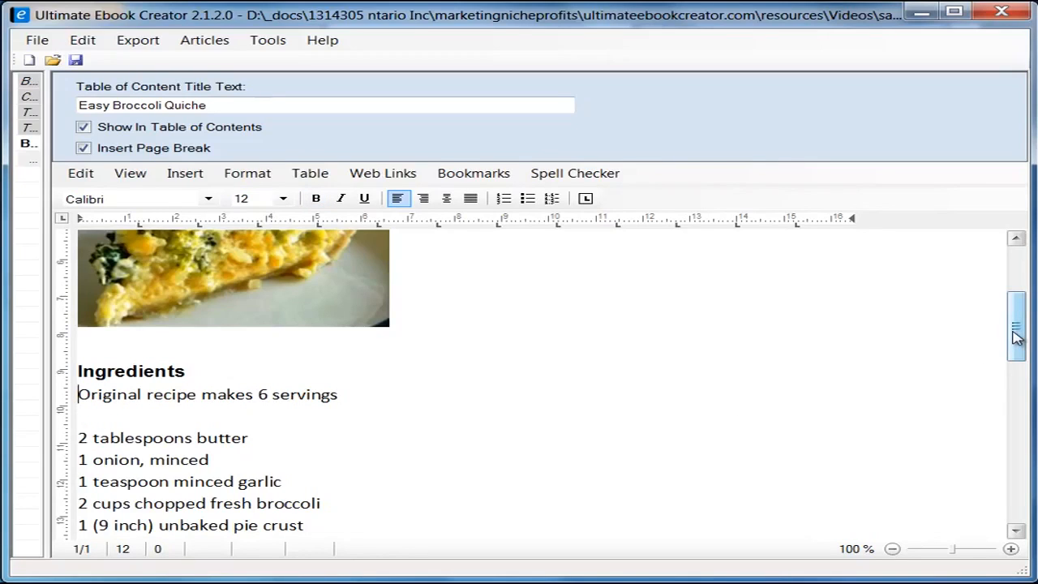
{"action": "left_click_drag", "start_coordinate": [1021, 336], "coordinate": [1018, 445]}
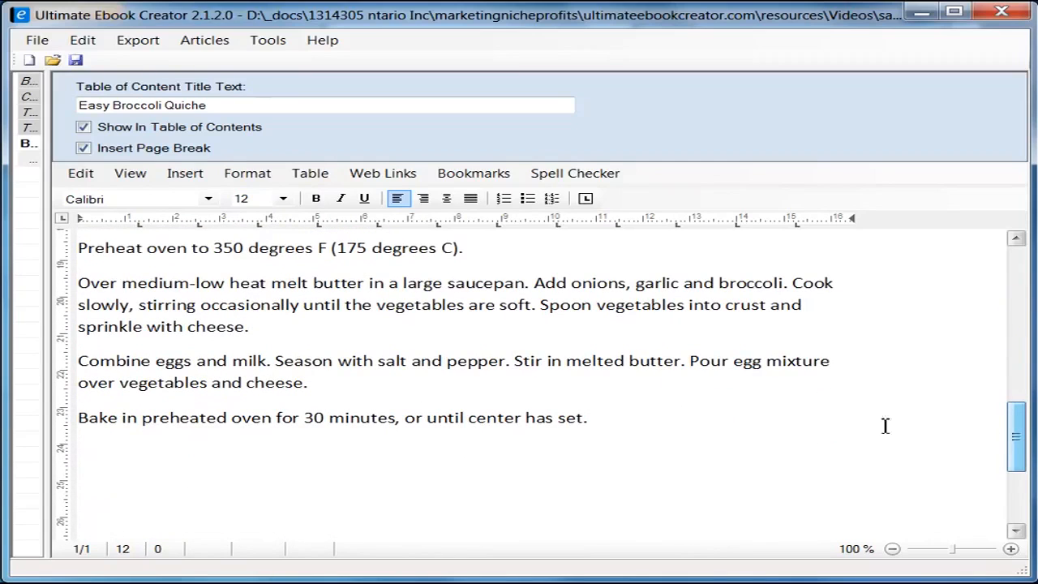
{"action": "left_click", "coordinate": [634, 419], "text": "shift"}
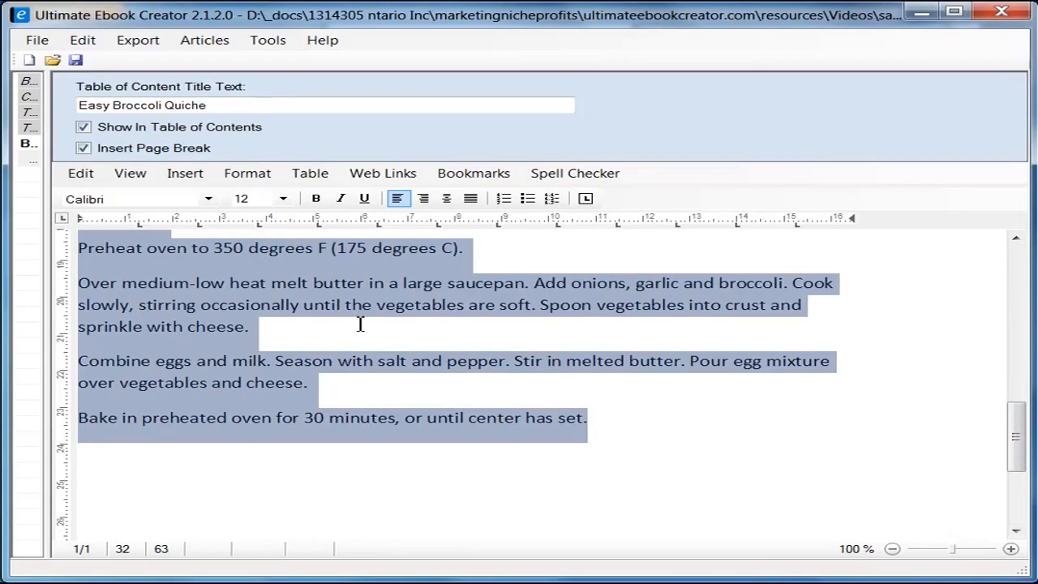
{"action": "left_click", "coordinate": [208, 198]}
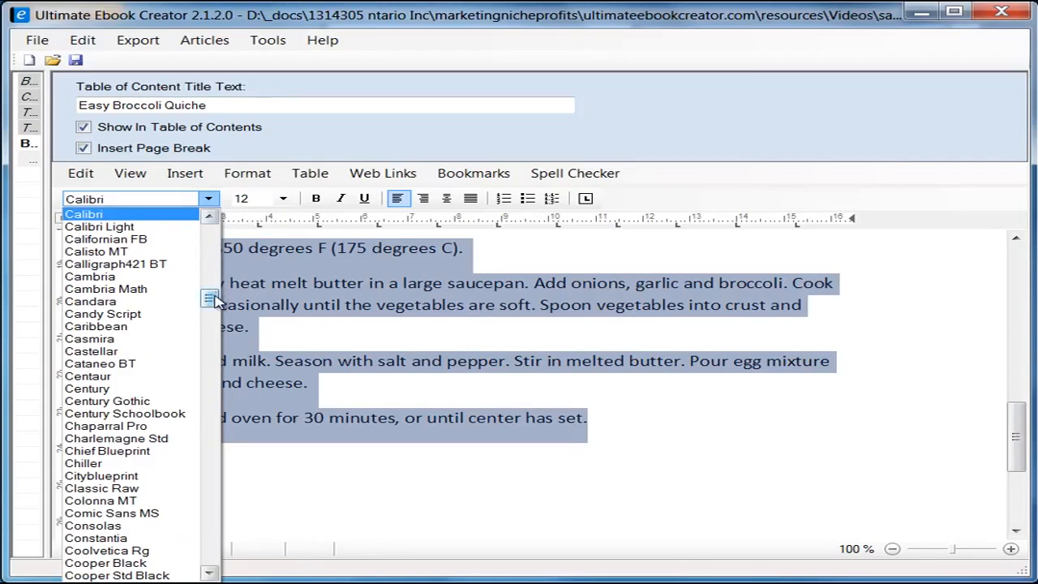
{"action": "left_click_drag", "start_coordinate": [213, 296], "coordinate": [213, 247]}
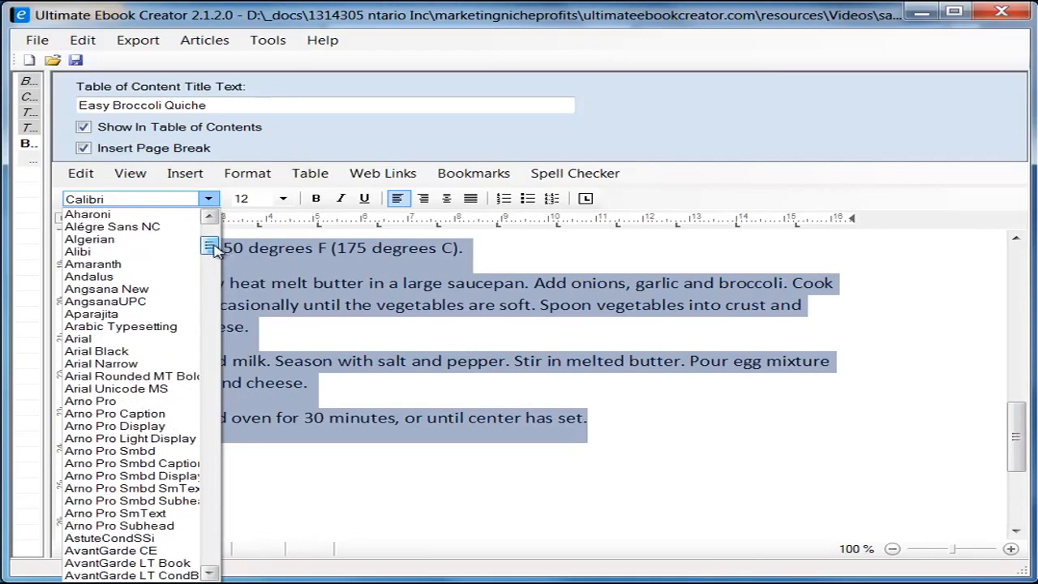
{"action": "left_click", "coordinate": [138, 341]}
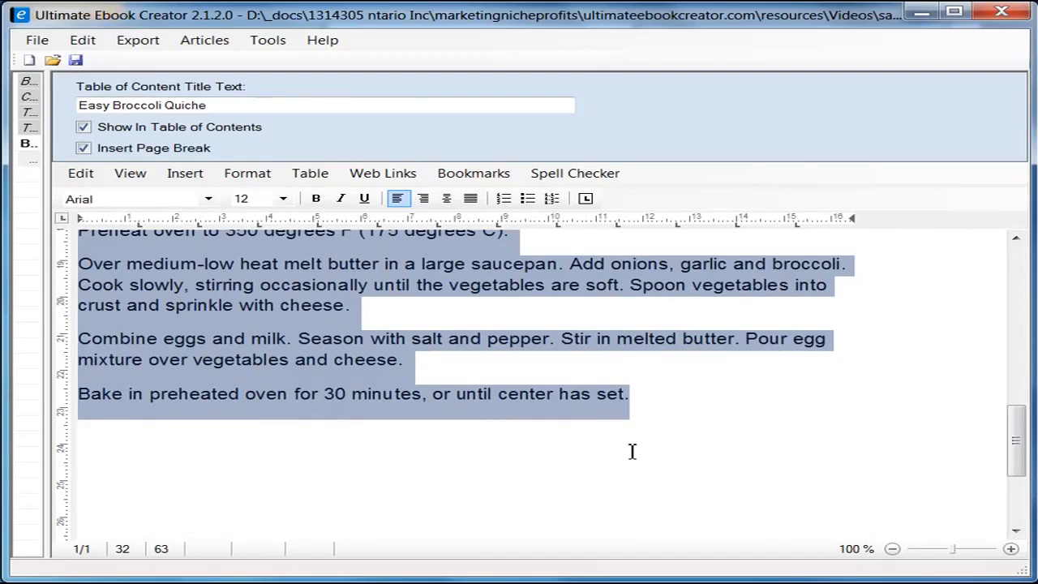
{"action": "left_click", "coordinate": [663, 454]}
Step: Select the line 'Original recipe makes 6 servings'
{"action": "left_click_drag", "start_coordinate": [1015, 454], "coordinate": [1023, 368]}
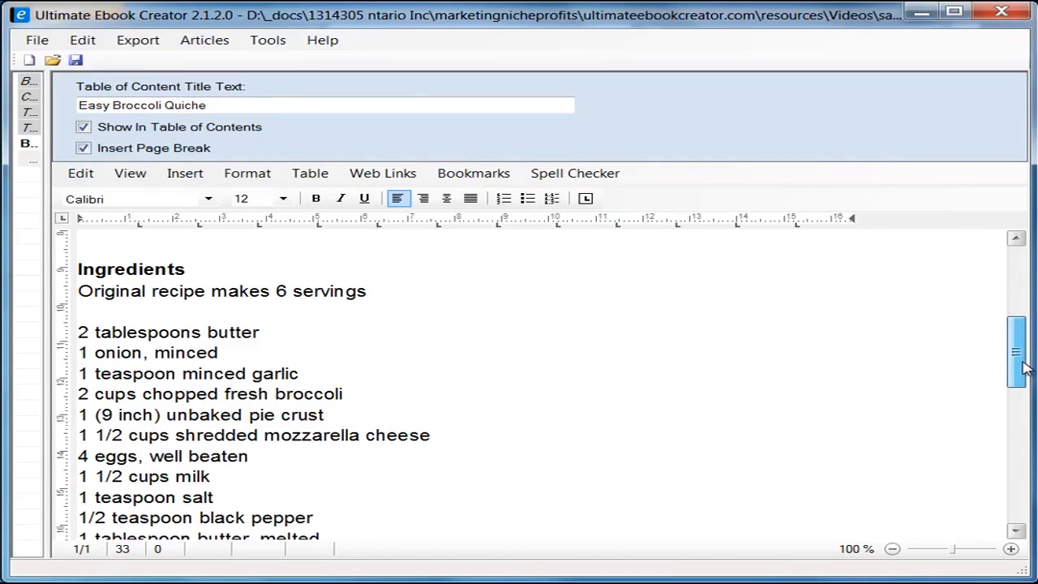
{"action": "mouse_move", "coordinate": [1023, 366]}
{"action": "left_mouse_down"}
{"action": "mouse_move", "coordinate": [1023, 342]}
{"action": "mouse_move", "coordinate": [1023, 361]}
{"action": "left_mouse_up"}
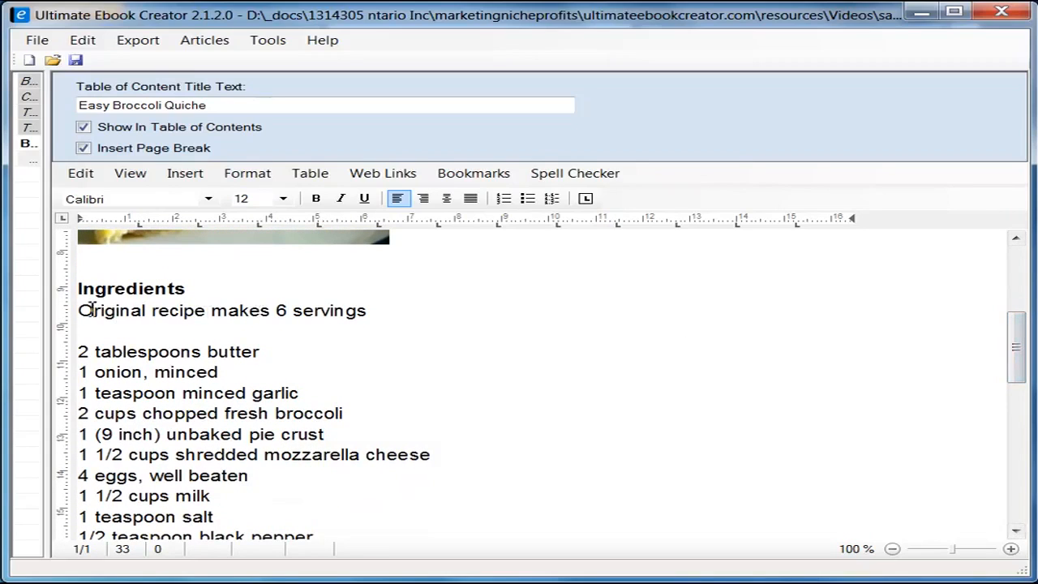
{"action": "left_click_drag", "start_coordinate": [84, 311], "coordinate": [378, 308]}
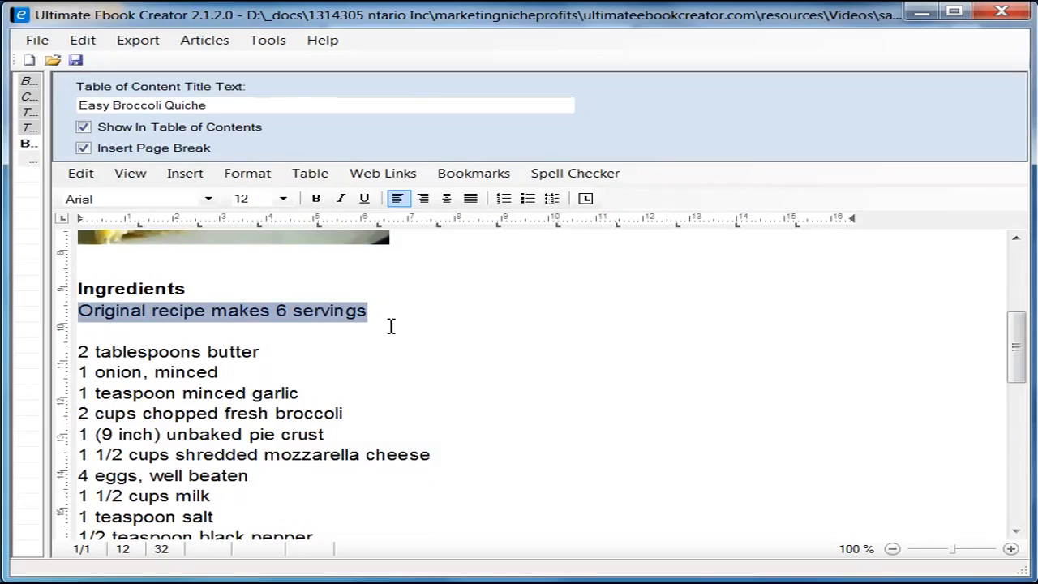
Step: Italicize the servings line and turn the ingredient list into a bulleted list
{"action": "left_click", "coordinate": [340, 198]}
{"action": "left_click", "coordinate": [397, 337]}
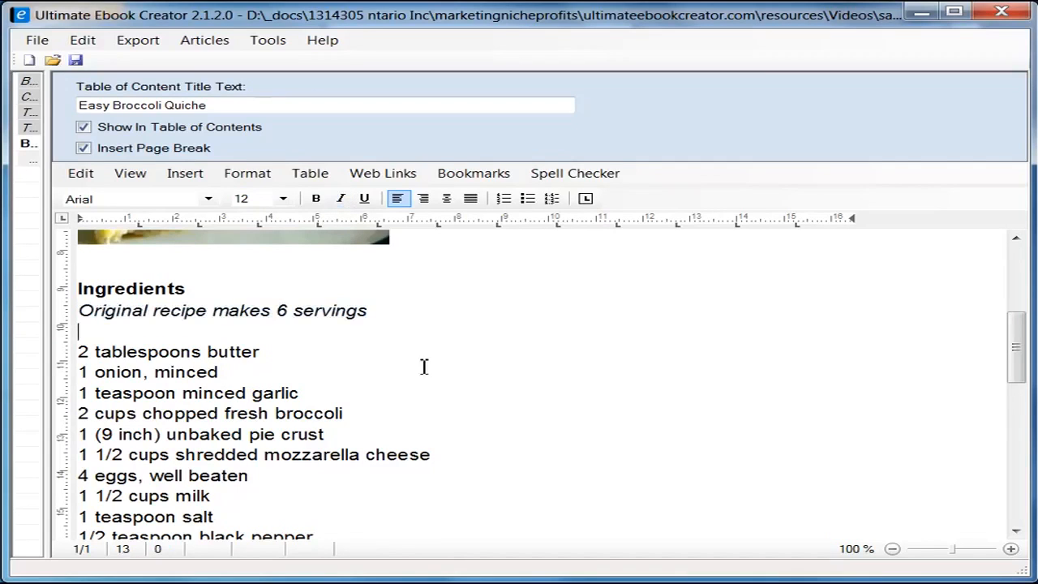
{"action": "scroll", "coordinate": [317, 357], "scroll_direction": "down", "scroll_amount": 3}
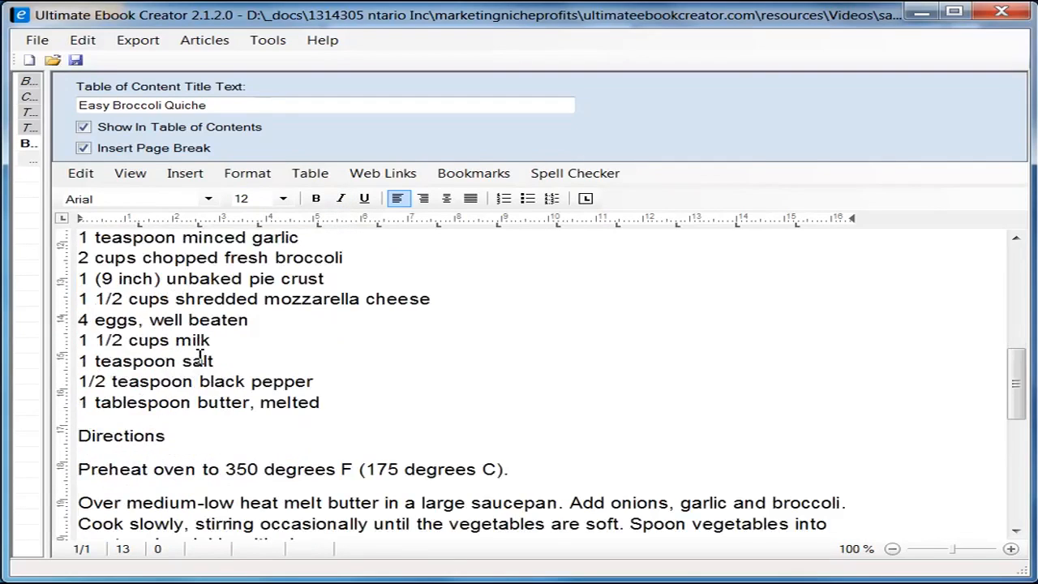
{"action": "scroll", "coordinate": [202, 424], "scroll_direction": "up", "scroll_amount": 1}
{"action": "left_click_drag", "start_coordinate": [79, 273], "coordinate": [381, 476]}
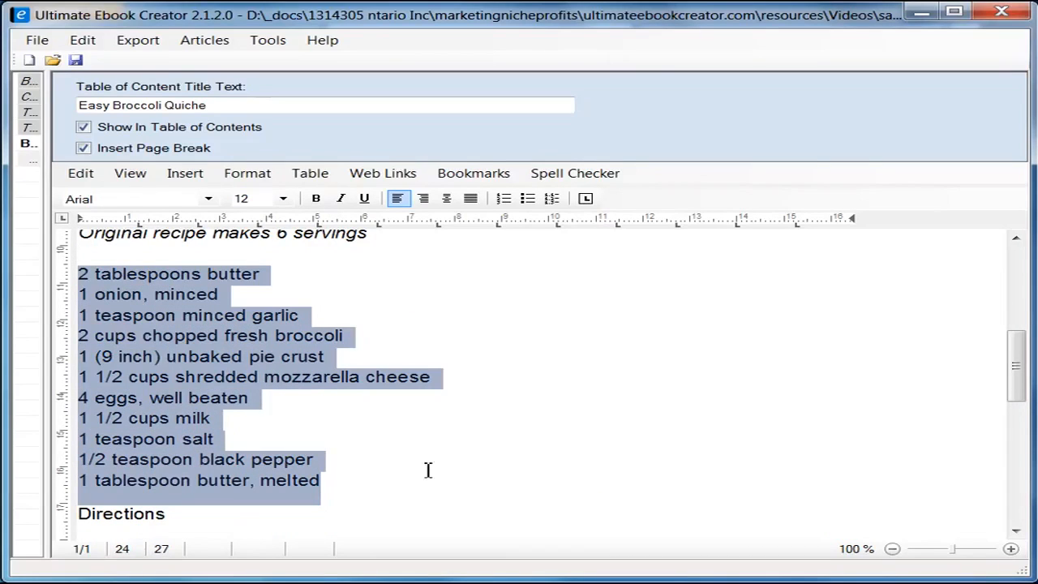
{"action": "left_click", "coordinate": [527, 201]}
{"action": "left_click", "coordinate": [672, 442]}
Step: Shrink the servings line to font size 10
{"action": "scroll", "coordinate": [704, 374], "scroll_direction": "up", "scroll_amount": 2}
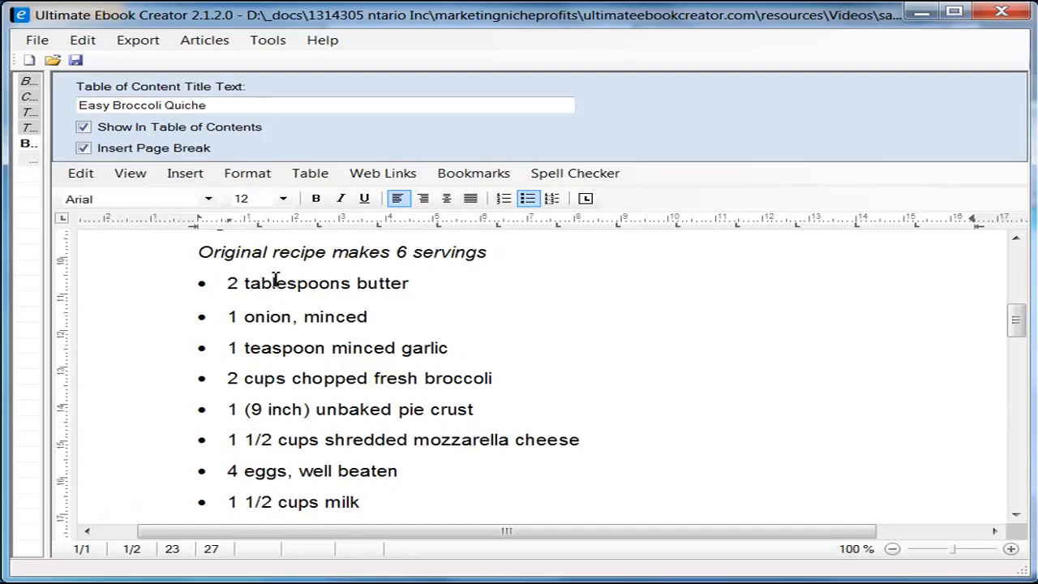
{"action": "scroll", "coordinate": [276, 279], "scroll_direction": "up", "scroll_amount": 2}
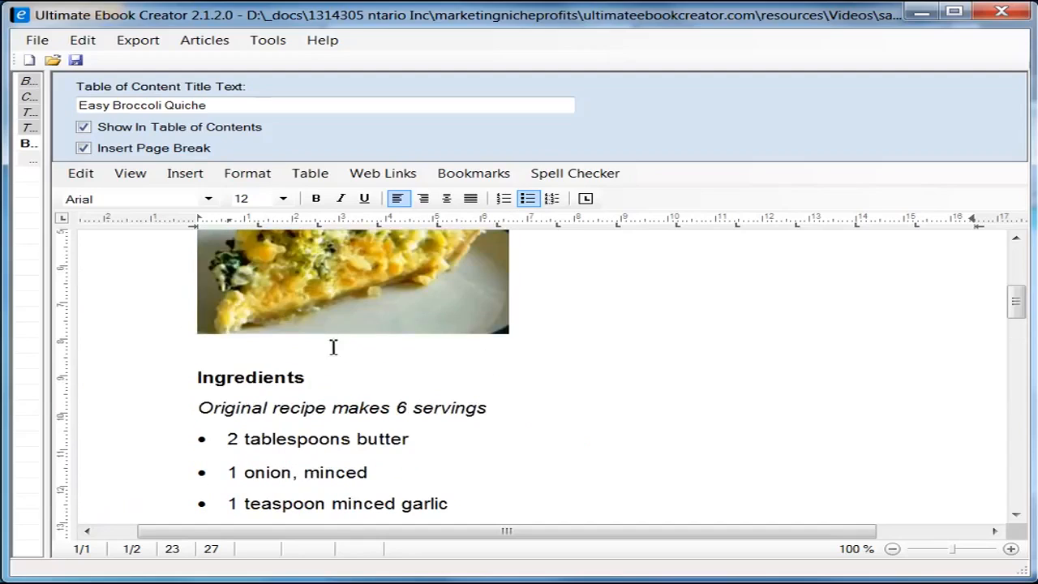
{"action": "left_click", "coordinate": [202, 407]}
{"action": "left_click", "coordinate": [488, 407], "text": "shift"}
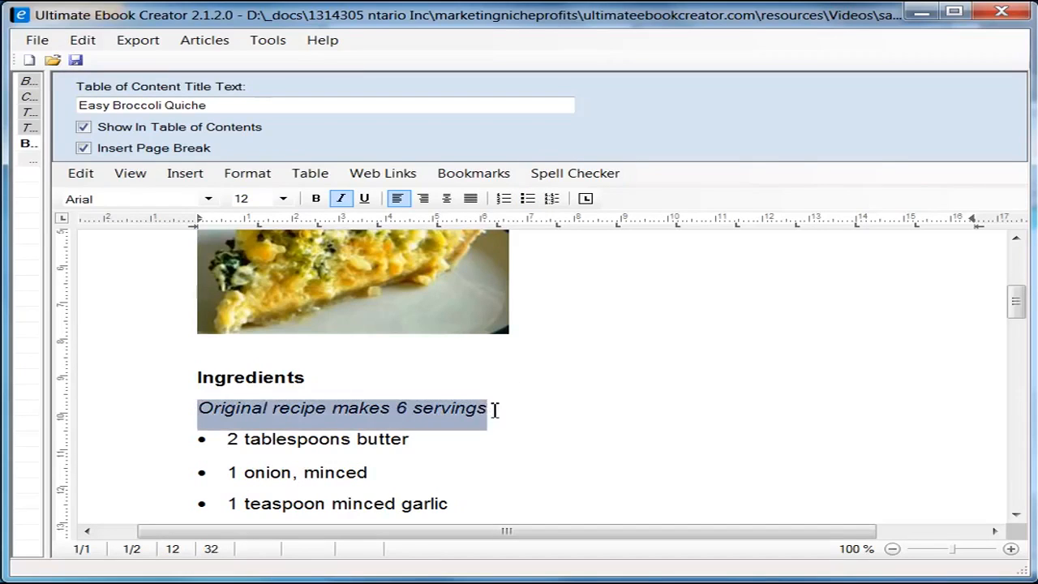
{"action": "left_click", "coordinate": [285, 199]}
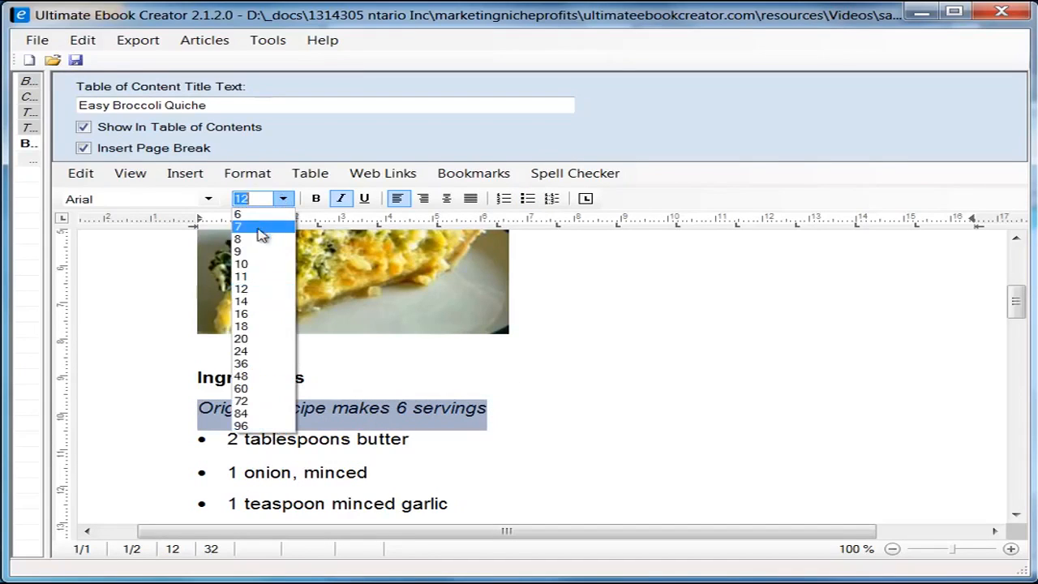
{"action": "left_click", "coordinate": [257, 262]}
{"action": "left_click", "coordinate": [486, 417]}
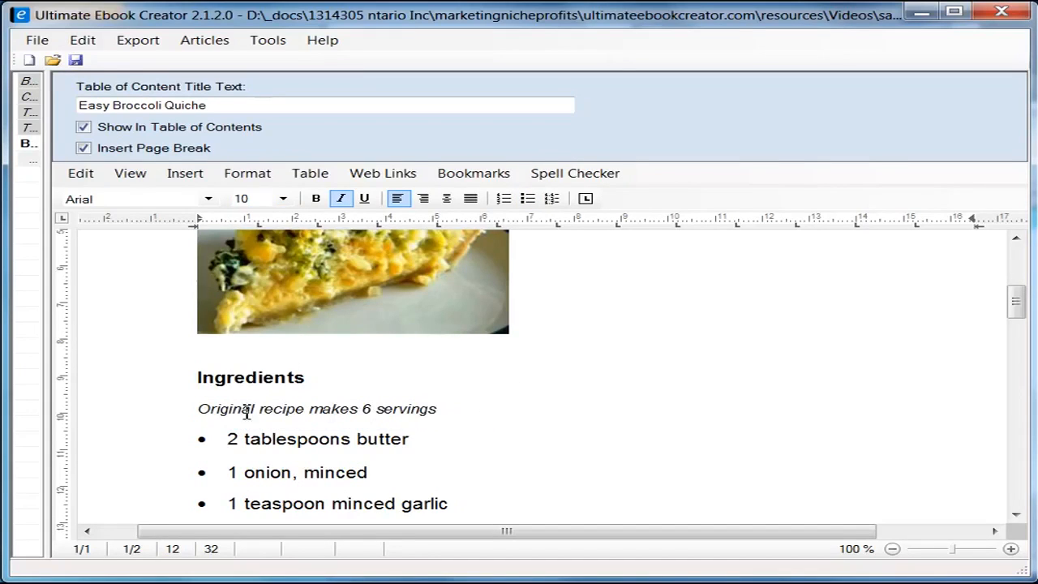
Step: Make the Directions heading bold to match Ingredients
{"action": "scroll", "coordinate": [530, 397], "scroll_direction": "down", "scroll_amount": 5}
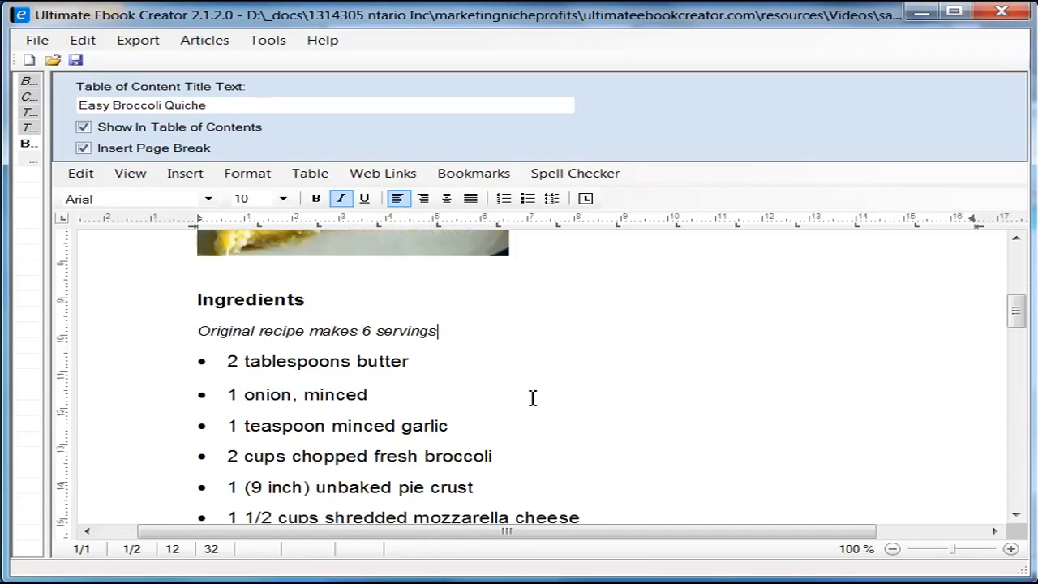
{"action": "scroll", "coordinate": [353, 347], "scroll_direction": "up", "scroll_amount": 1}
{"action": "scroll", "coordinate": [331, 377], "scroll_direction": "down", "scroll_amount": 4}
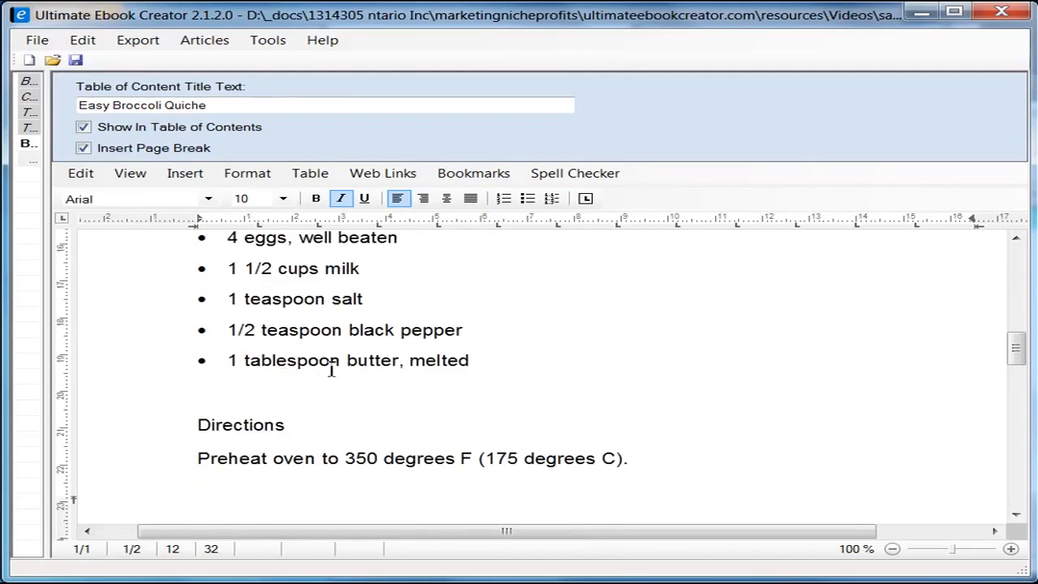
{"action": "scroll", "coordinate": [379, 378], "scroll_direction": "down", "scroll_amount": 2}
{"action": "scroll", "coordinate": [378, 380], "scroll_direction": "up", "scroll_amount": 4}
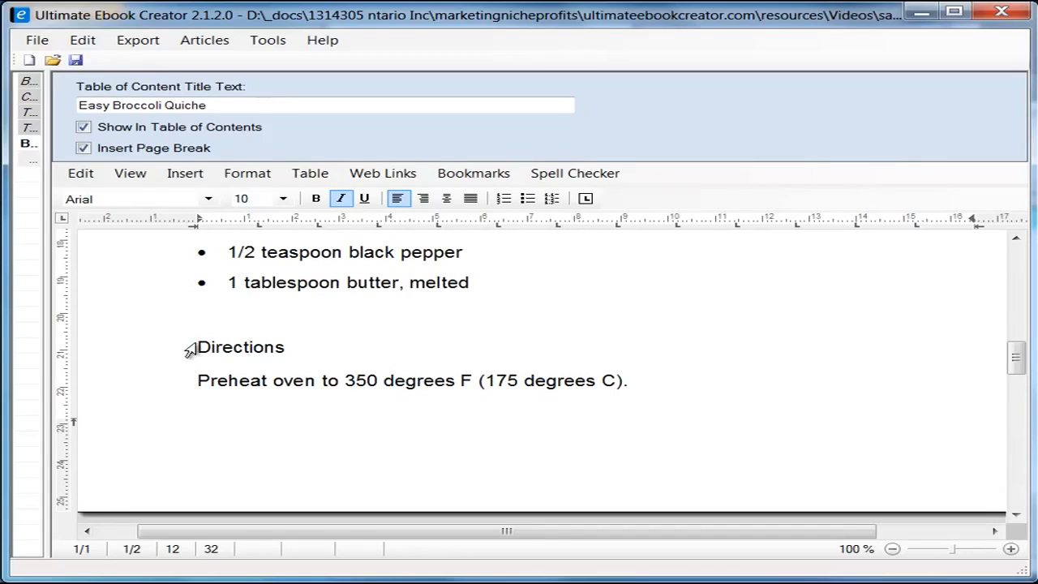
{"action": "left_click", "coordinate": [190, 348]}
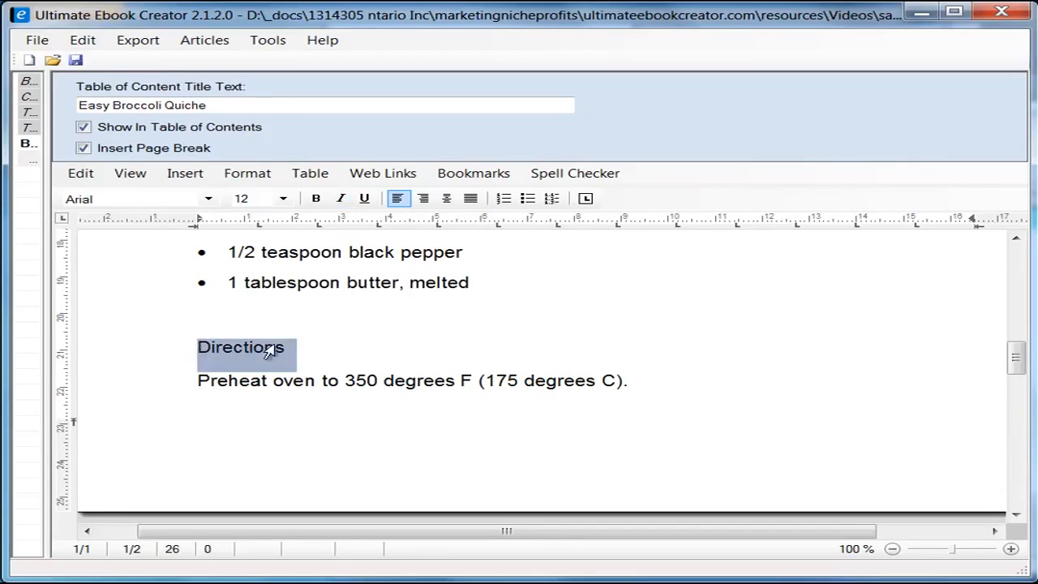
{"action": "left_click", "coordinate": [316, 198]}
{"action": "key", "text": "Right"}
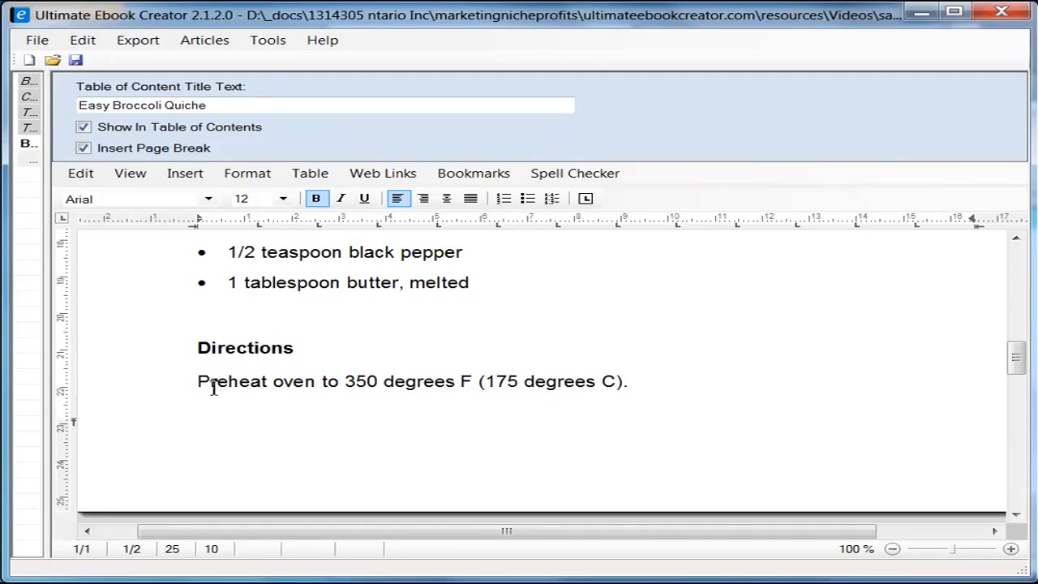
{"action": "scroll", "coordinate": [243, 340], "scroll_direction": "down", "scroll_amount": 1}
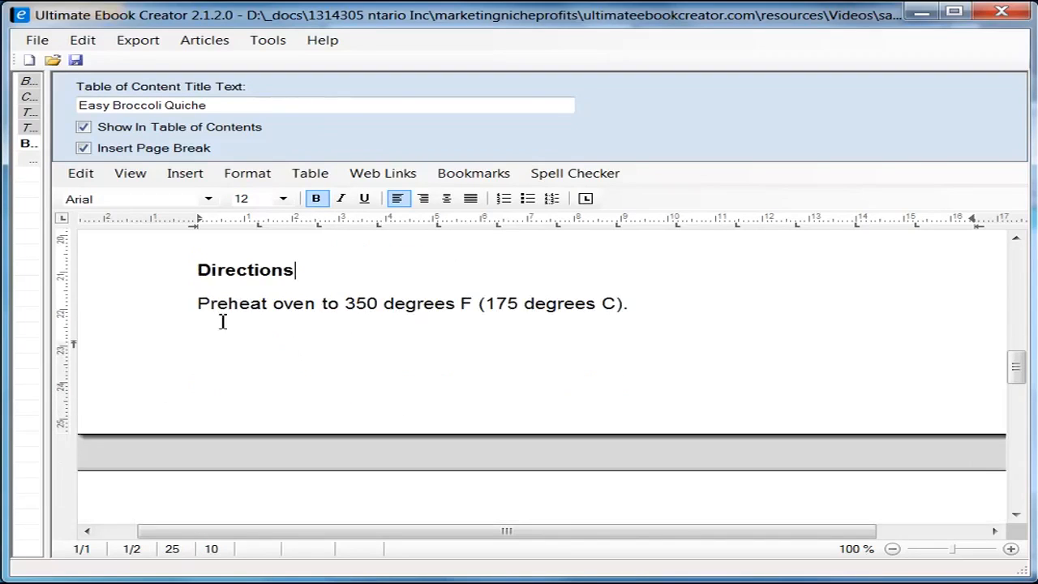
{"action": "scroll", "coordinate": [190, 329], "scroll_direction": "down", "scroll_amount": 4}
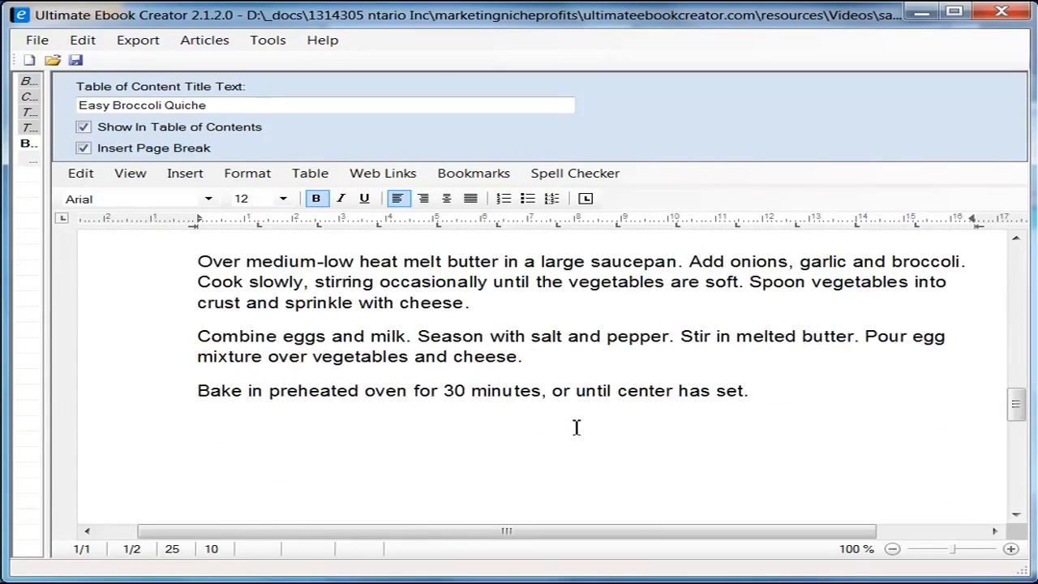
{"action": "scroll", "coordinate": [571, 427], "scroll_direction": "down", "scroll_amount": 2}
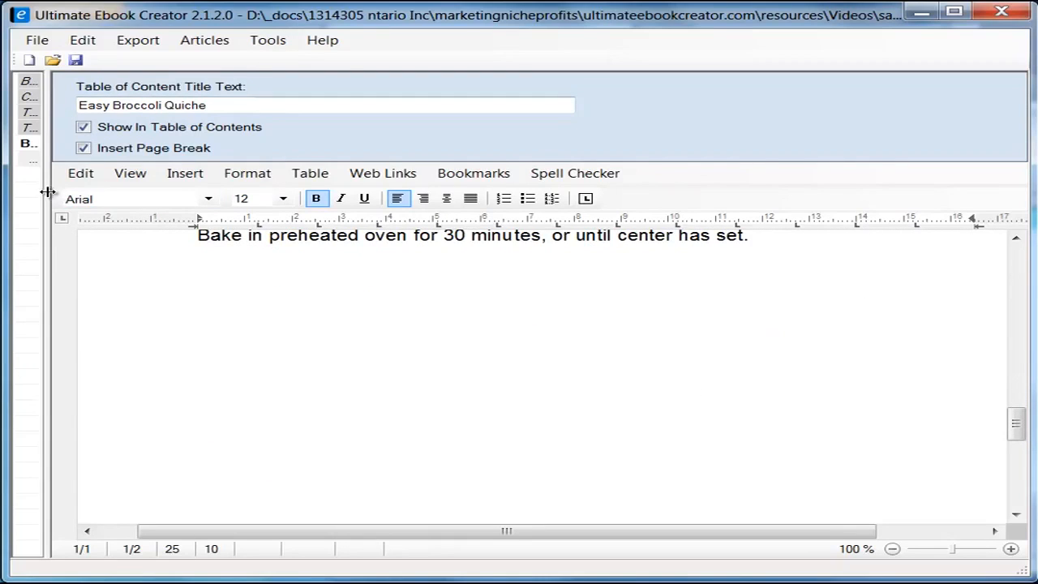
Step: Save the prabha_recipe_book.uec project and acknowledge the save confirmation
{"action": "left_click_drag", "start_coordinate": [47, 191], "coordinate": [350, 219]}
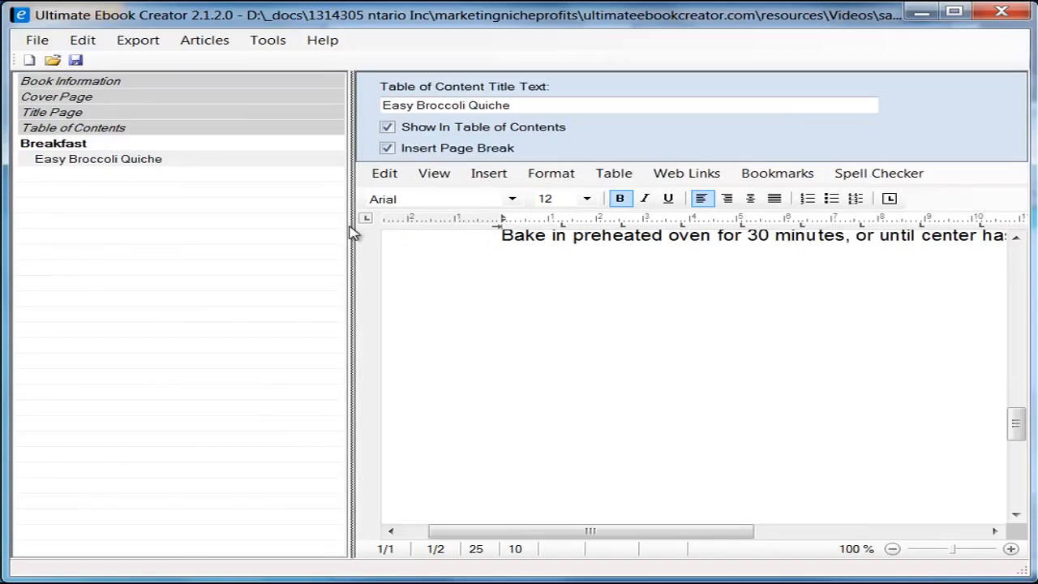
{"action": "left_click_drag", "start_coordinate": [352, 241], "coordinate": [187, 258]}
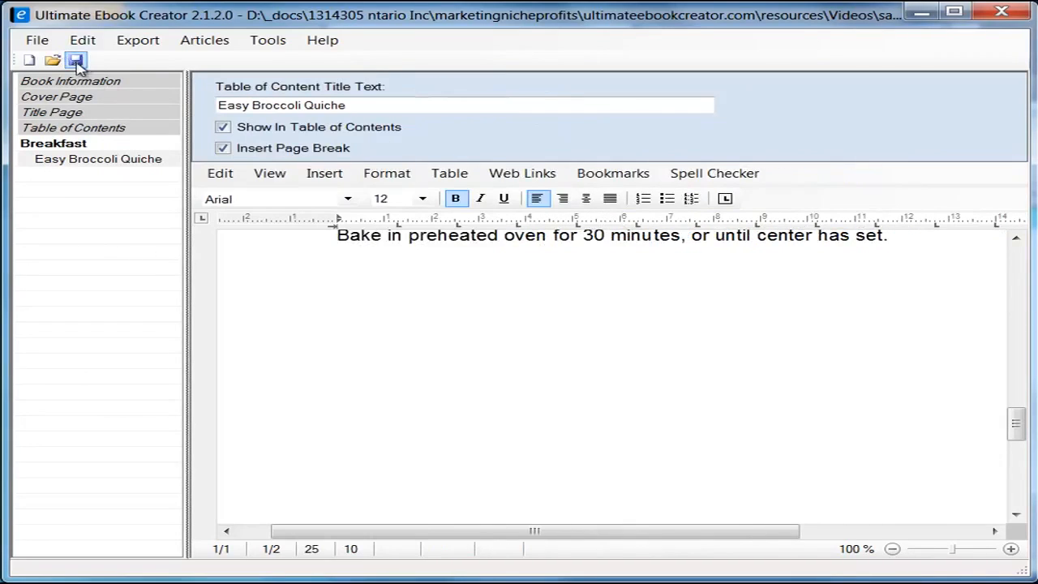
{"action": "left_click", "coordinate": [75, 61]}
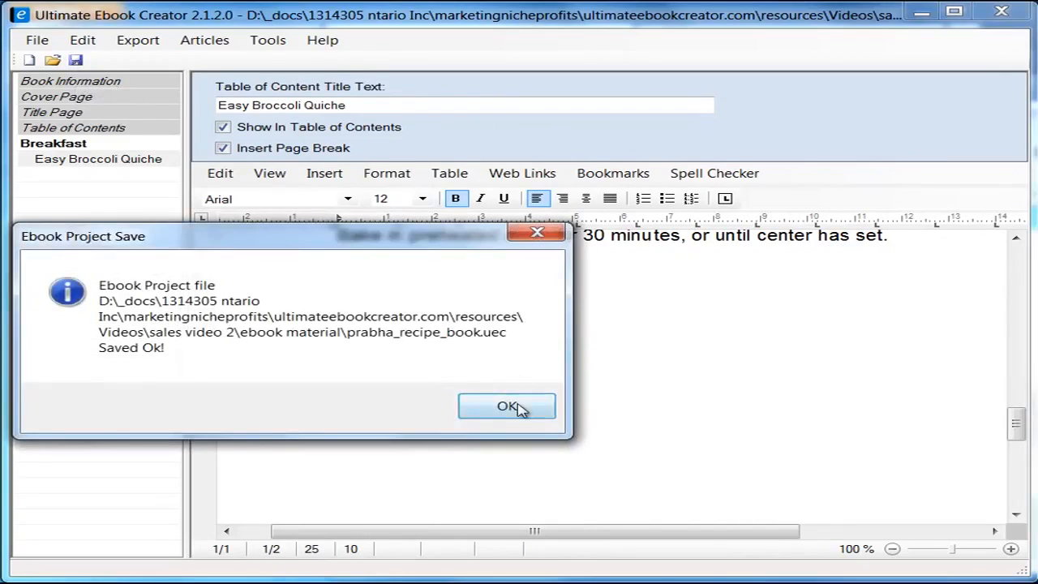
{"action": "left_click", "coordinate": [517, 405]}
{"action": "left_click_drag", "start_coordinate": [1018, 426], "coordinate": [1016, 401]}
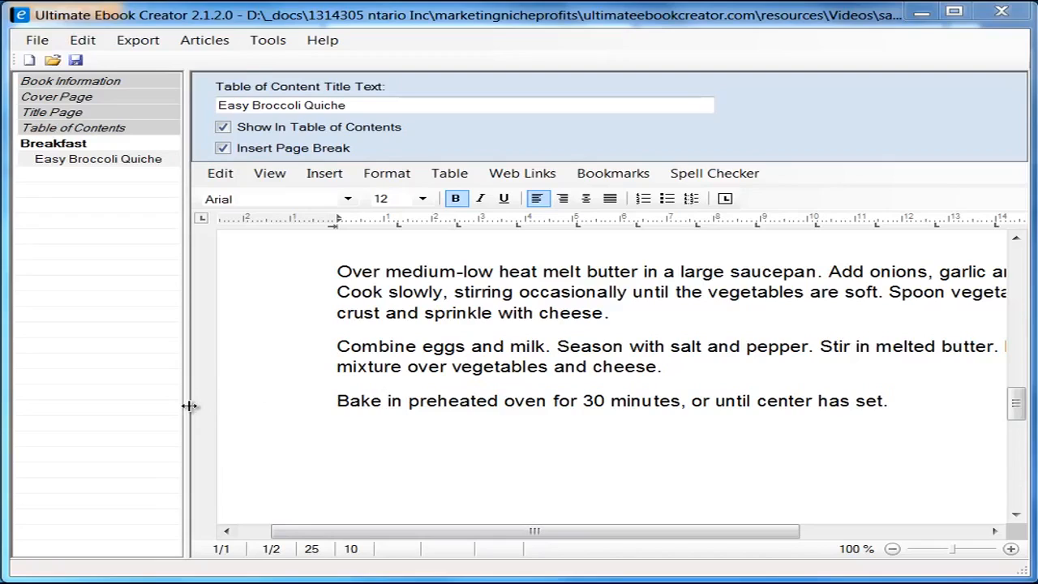
{"action": "left_click_drag", "start_coordinate": [189, 408], "coordinate": [254, 413]}
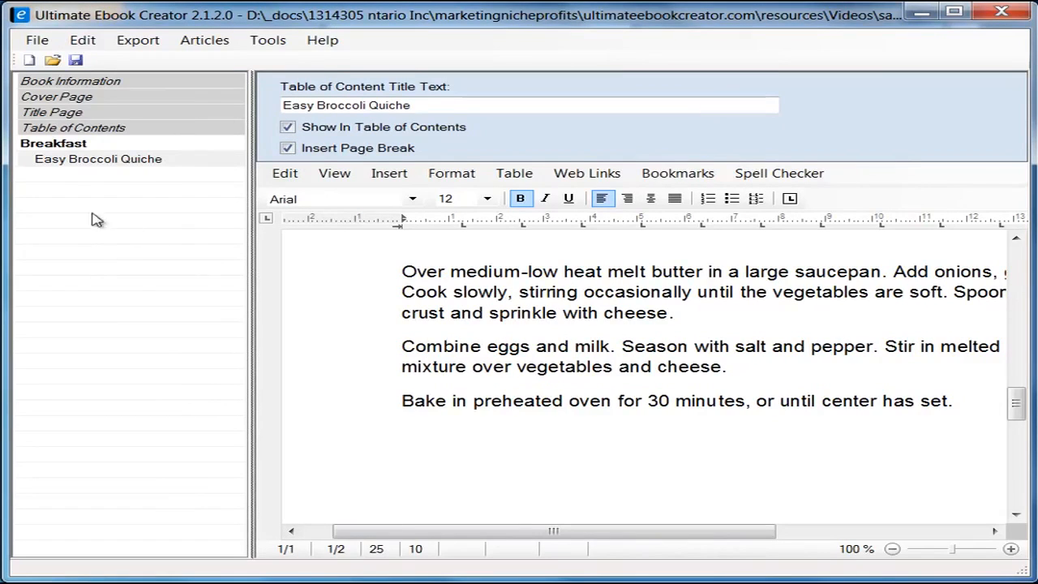
Step: Add a new chapter named Main Course to the book outline
{"action": "right_click", "coordinate": [62, 203]}
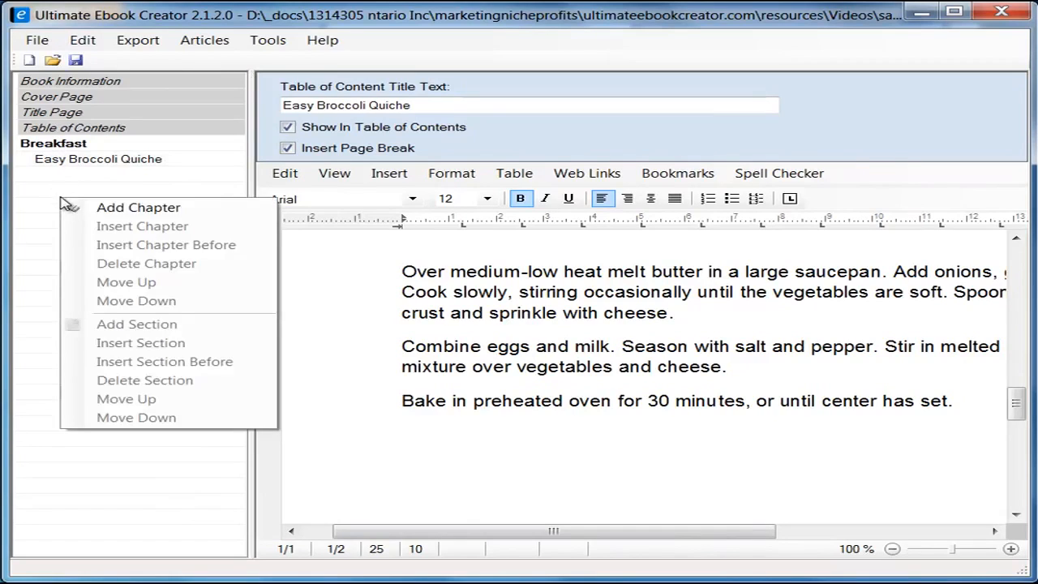
{"action": "left_click", "coordinate": [158, 209]}
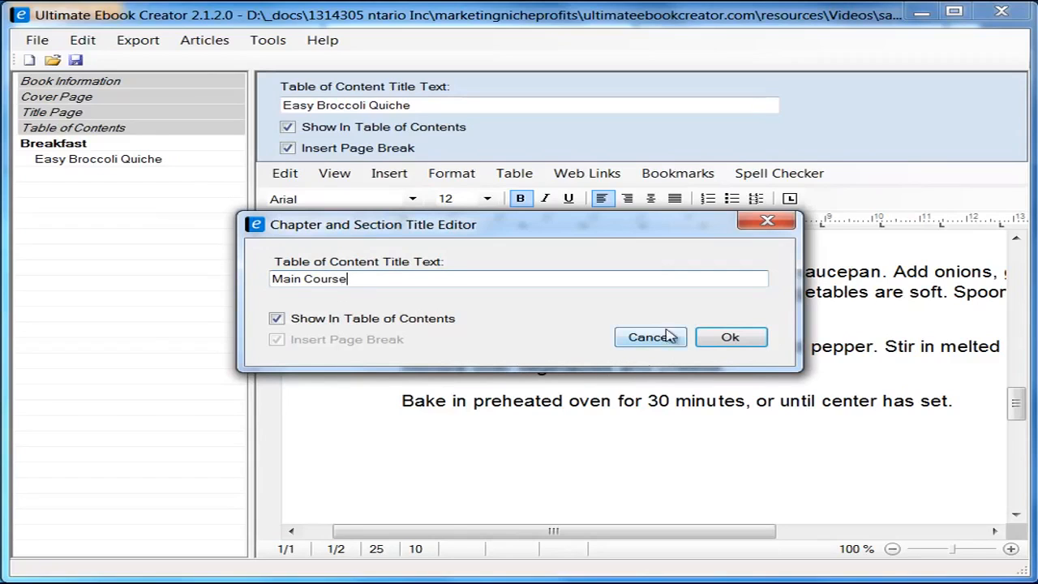
{"action": "left_click", "coordinate": [732, 337]}
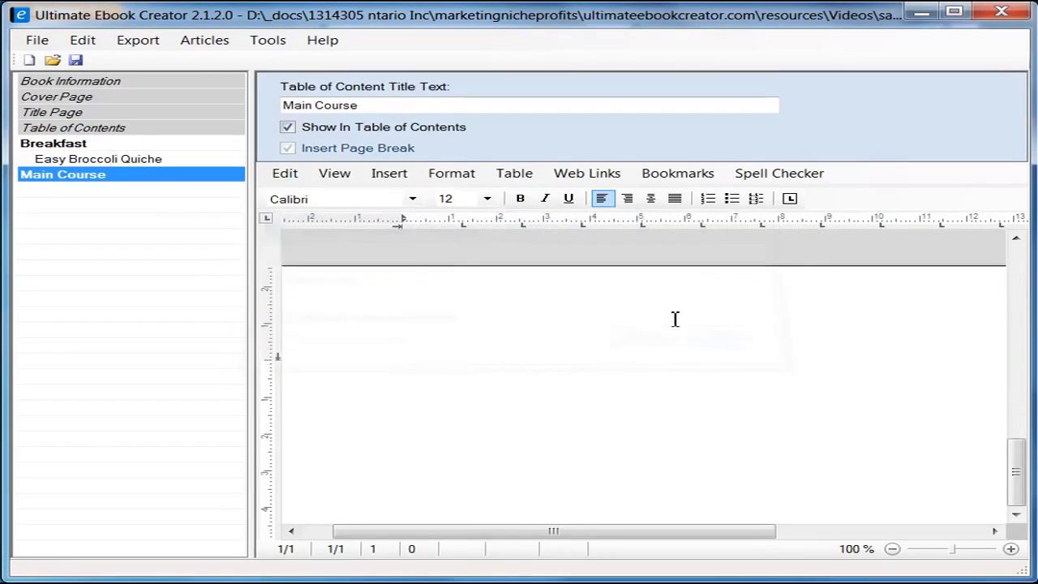
Step: Add a Chicken Pot Pie section under Main Course with Insert Page Break ticked
{"action": "right_click", "coordinate": [132, 176]}
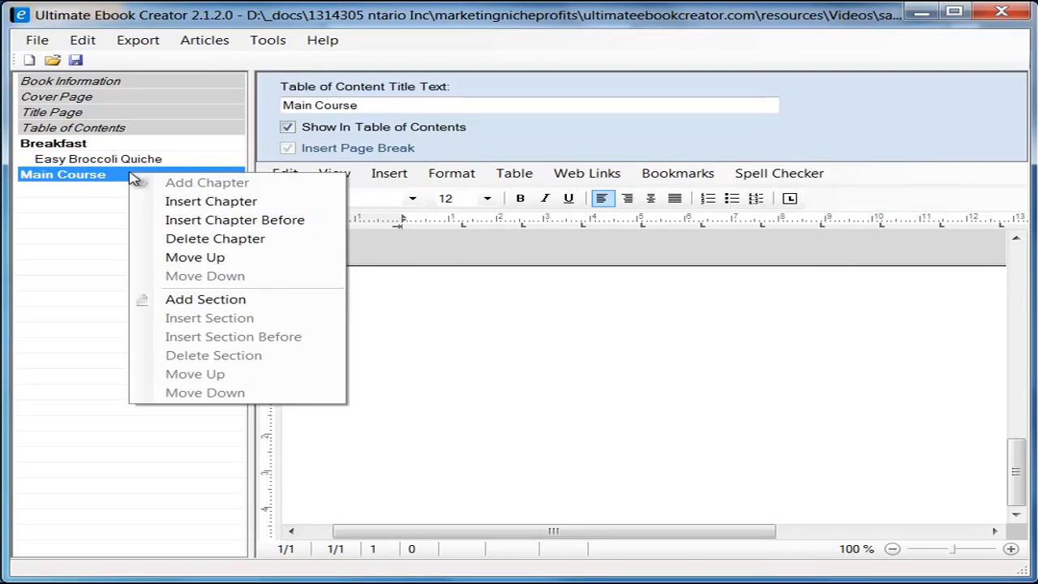
{"action": "left_click", "coordinate": [235, 301]}
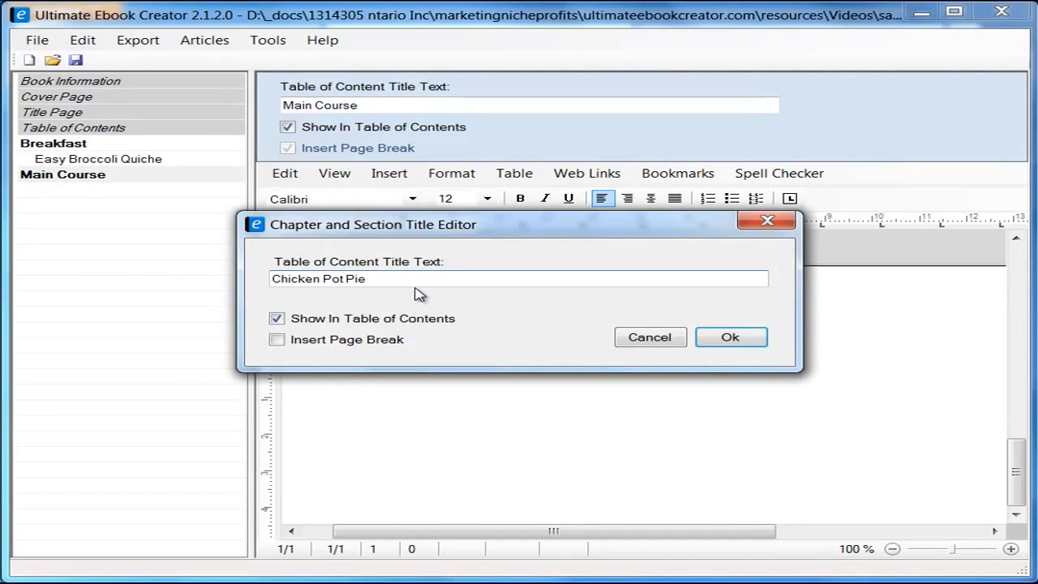
{"action": "left_click", "coordinate": [276, 340]}
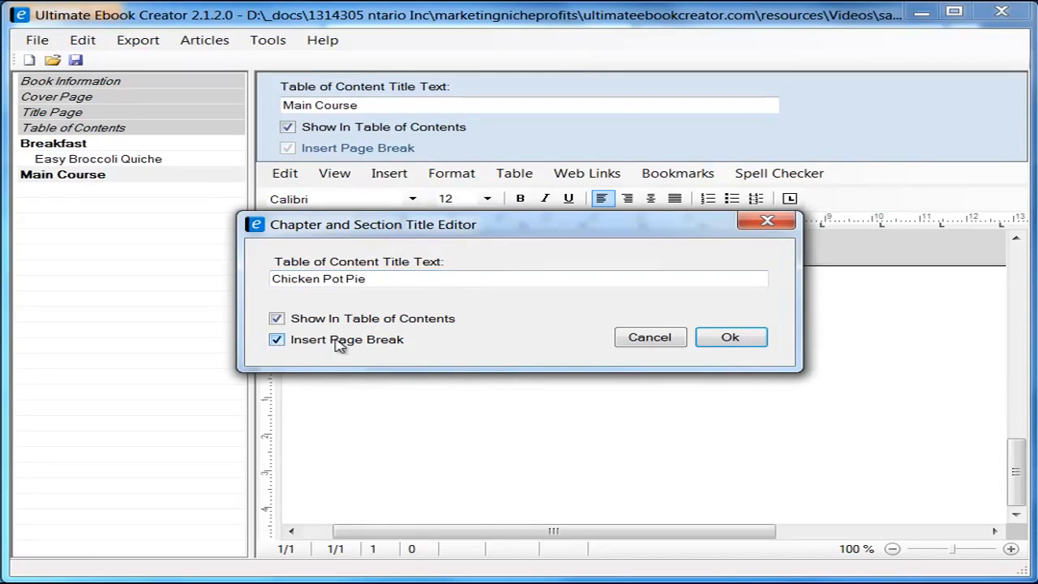
{"action": "left_click", "coordinate": [729, 338]}
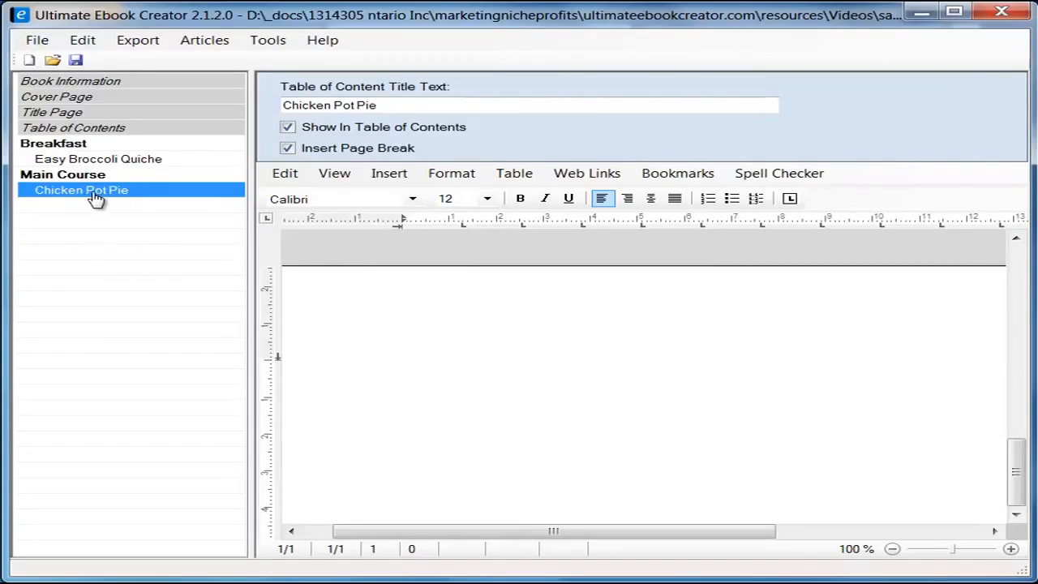
Step: Type 'Chicken Pot Pie Recipe' on the section page, then trim off 'Recipe'
{"action": "left_click", "coordinate": [406, 106]}
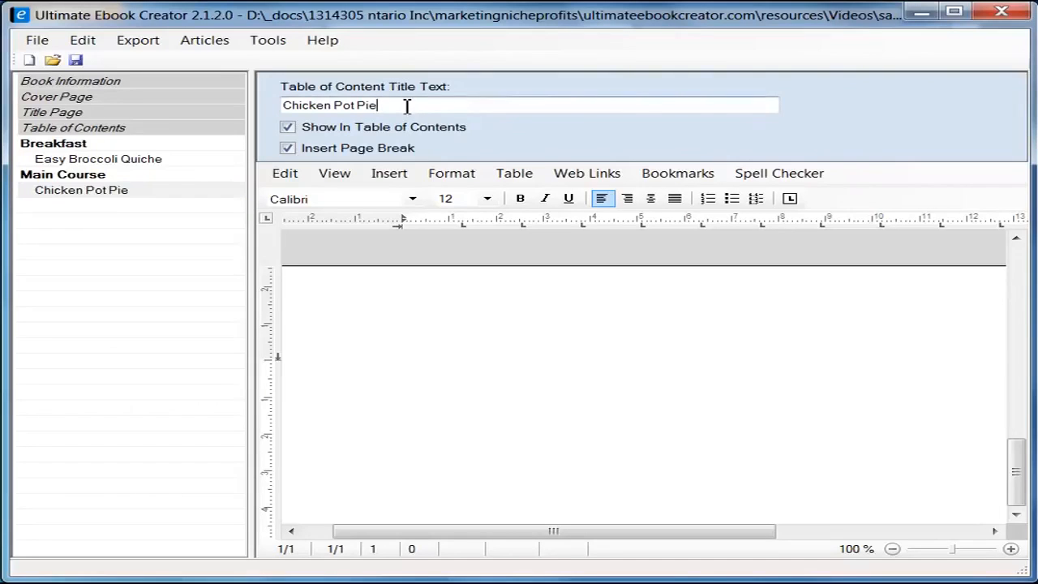
{"action": "left_click", "coordinate": [465, 322]}
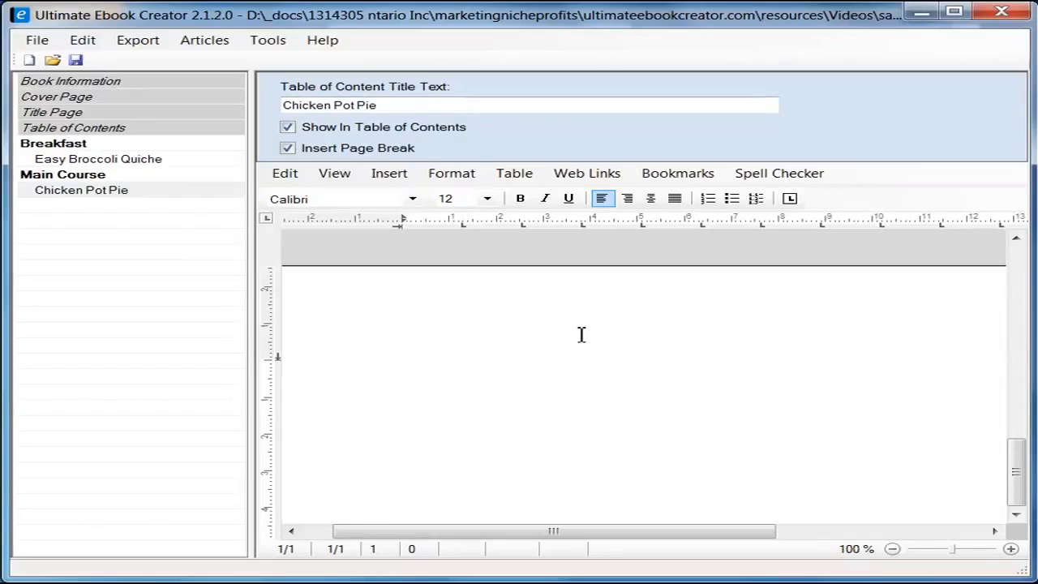
{"action": "type", "text": "Chicken Pot Pie"}
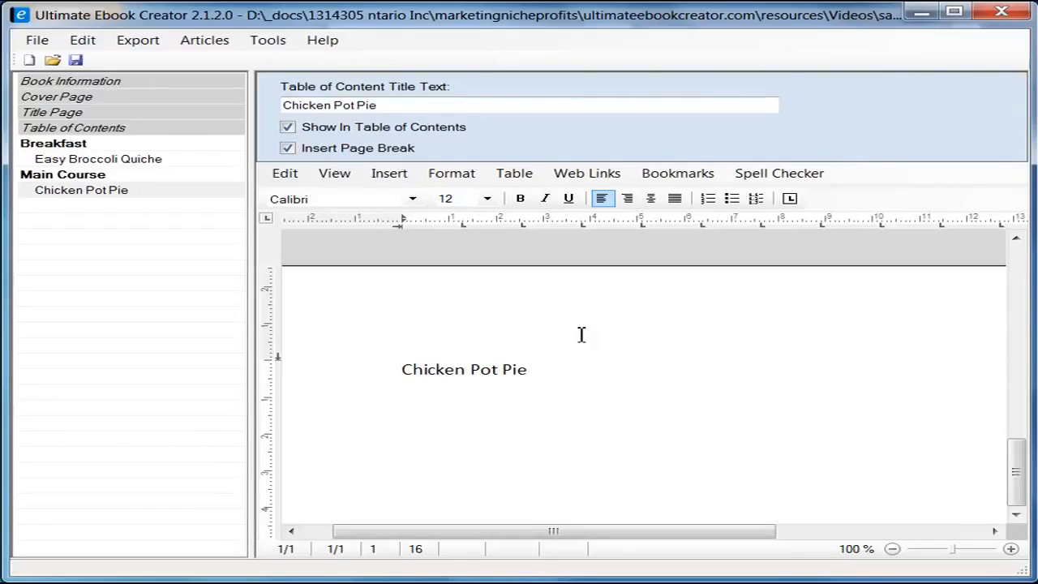
{"action": "type", "text": " Recip"}
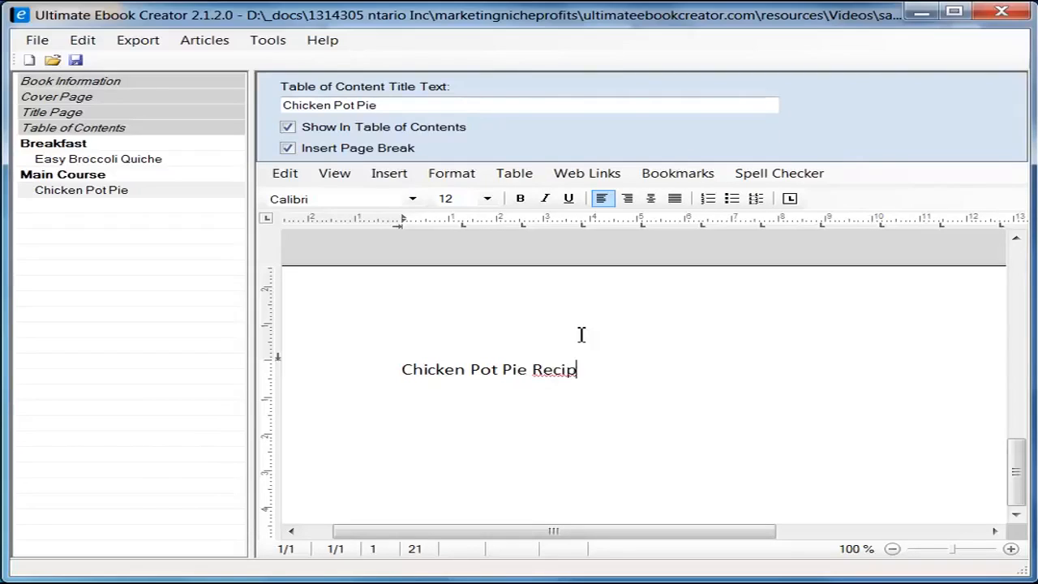
{"action": "type", "text": "e"}
{"action": "left_click_drag", "start_coordinate": [403, 370], "coordinate": [589, 368]}
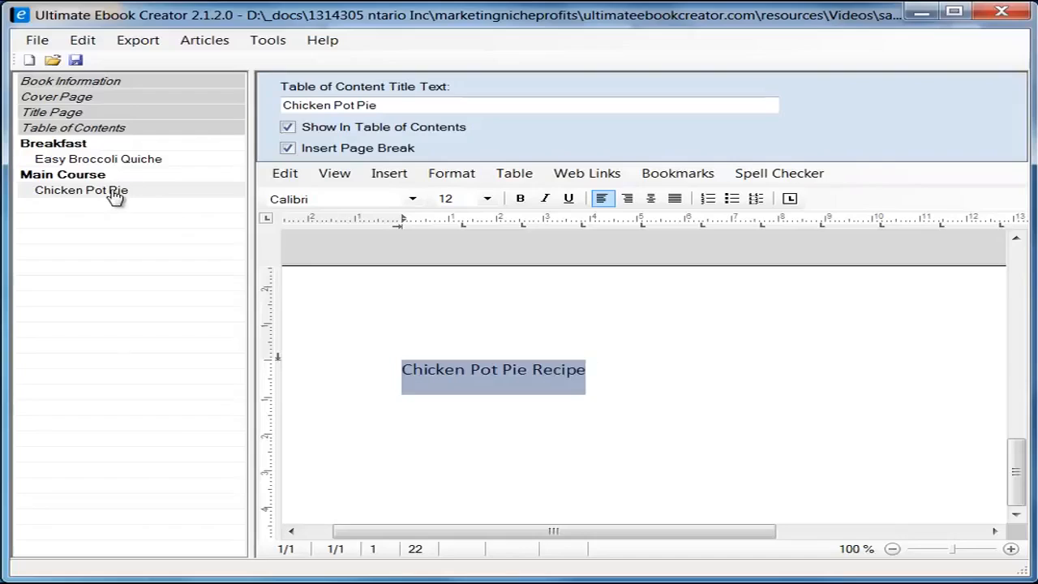
{"action": "left_click", "coordinate": [636, 369]}
{"action": "key", "text": "BackSpace"}
{"action": "key", "text": "BackSpace"}
{"action": "key", "text": "BackSpace"}
{"action": "key", "text": "BackSpace"}
{"action": "key", "text": "BackSpace"}
{"action": "key", "text": "BackSpace"}
{"action": "key", "text": "BackSpace"}
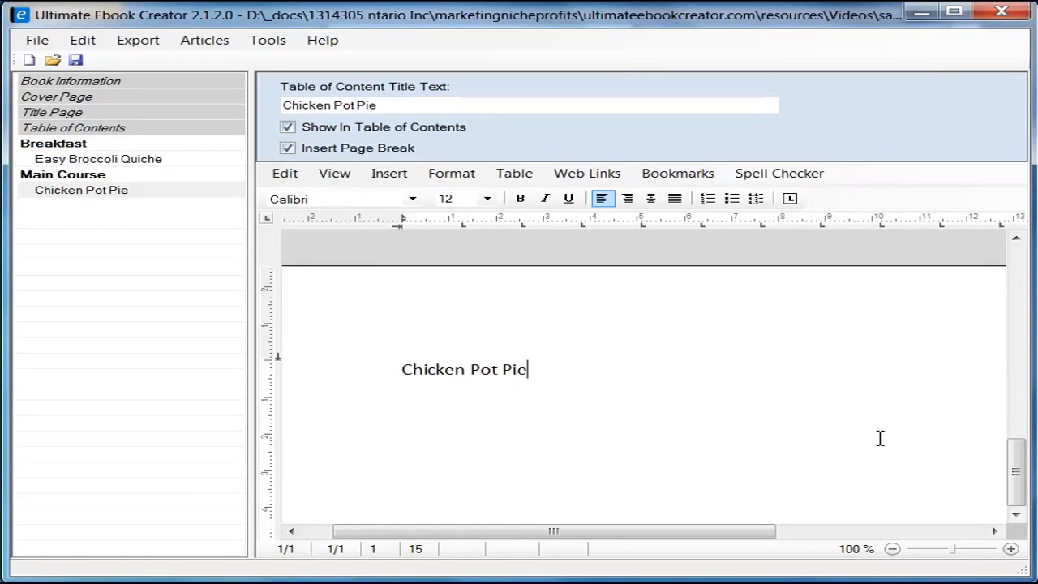
Step: Delete the Chicken Pot Pie heading and bring up the Chicken Pot Pie IX recipe in Firefox
{"action": "left_click_drag", "start_coordinate": [1014, 455], "coordinate": [1013, 287]}
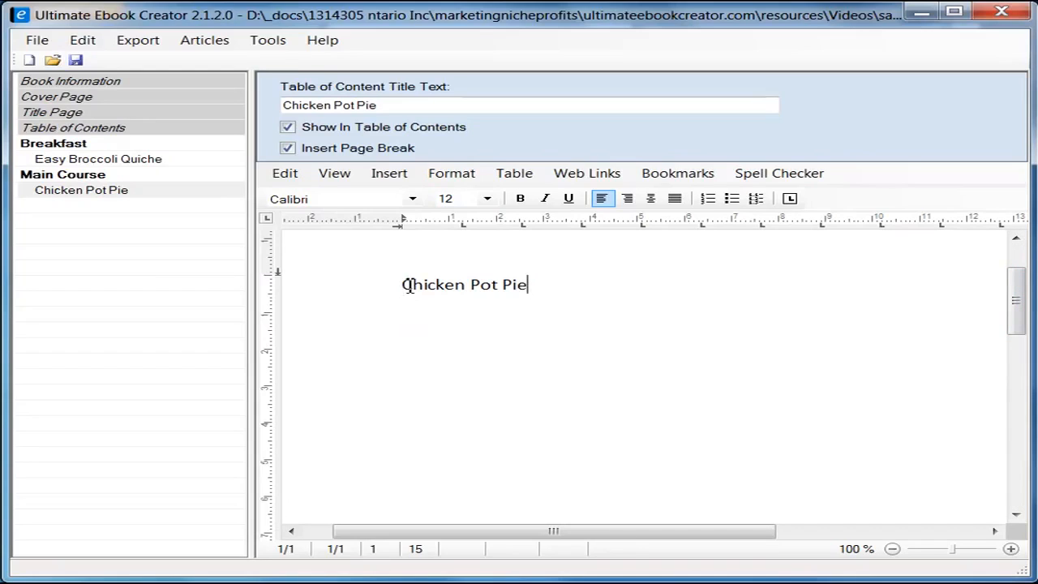
{"action": "left_click_drag", "start_coordinate": [407, 289], "coordinate": [530, 291]}
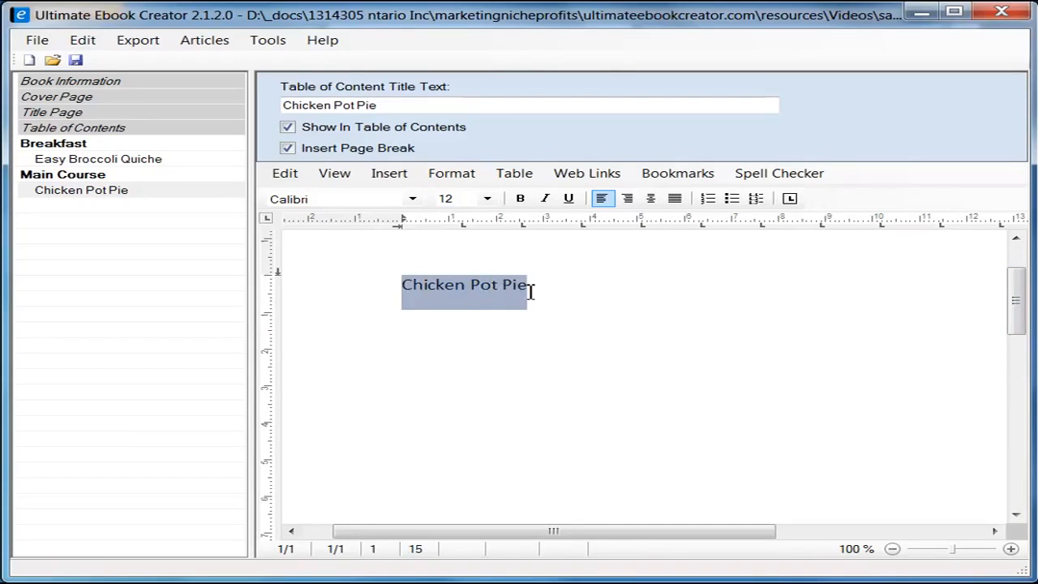
{"action": "key", "text": "Delete"}
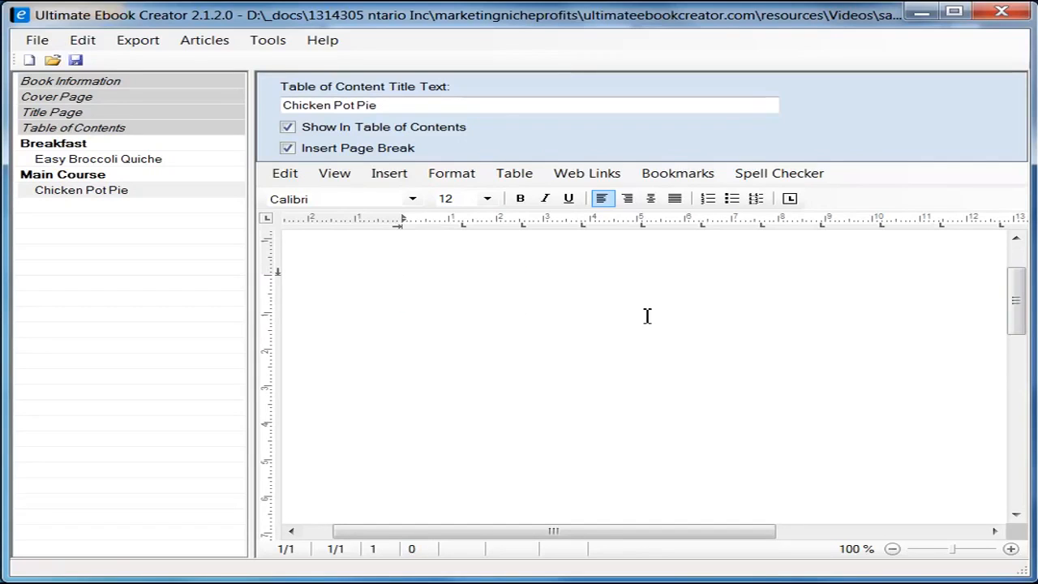
{"action": "key", "text": "alt+Tab"}
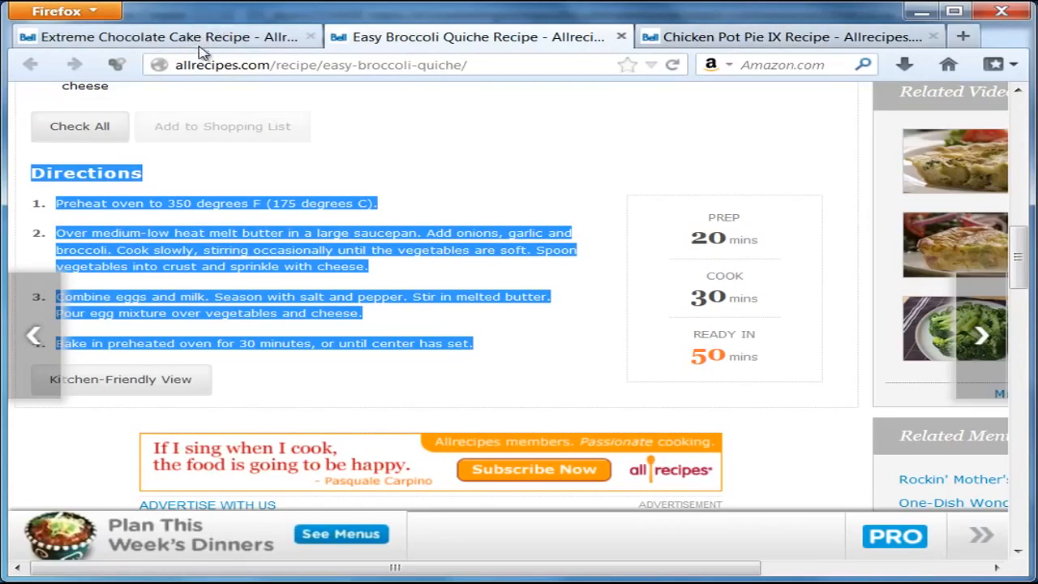
{"action": "left_click", "coordinate": [741, 44]}
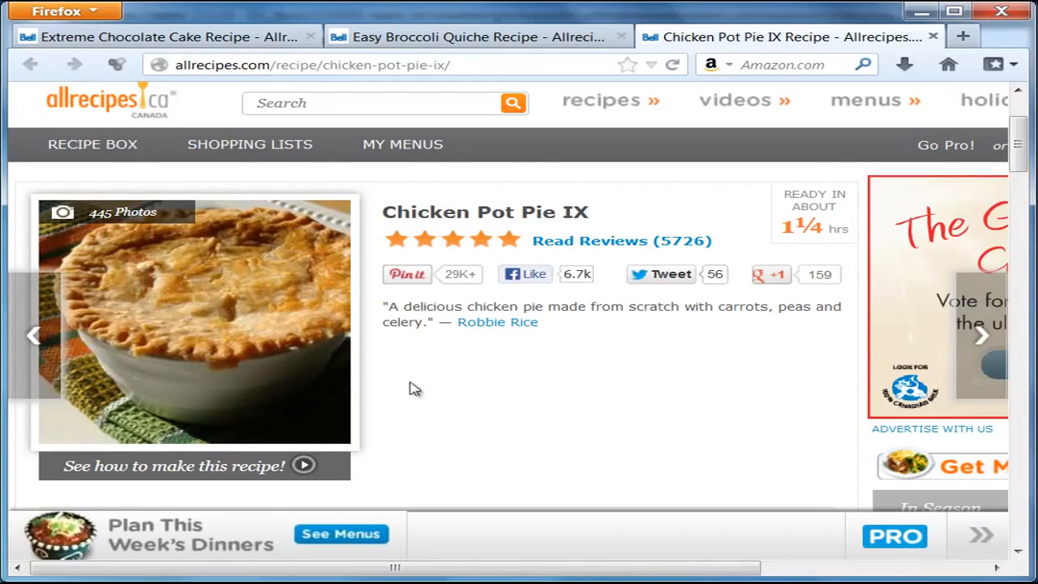
Step: Copy the Chicken Pot Pie IX photo from Firefox and return to the ebook editor
{"action": "right_click", "coordinate": [219, 281]}
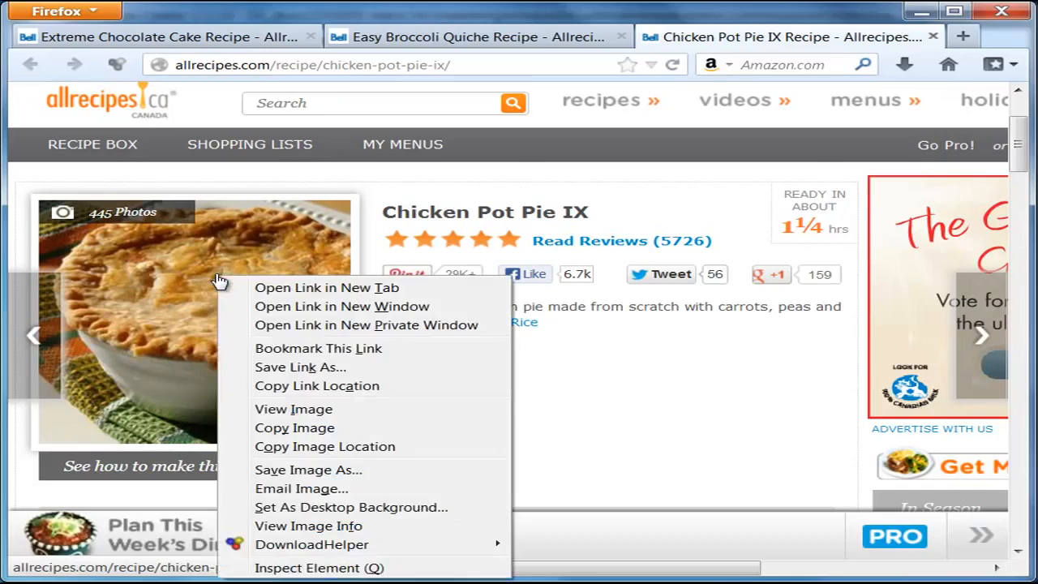
{"action": "left_click", "coordinate": [294, 430]}
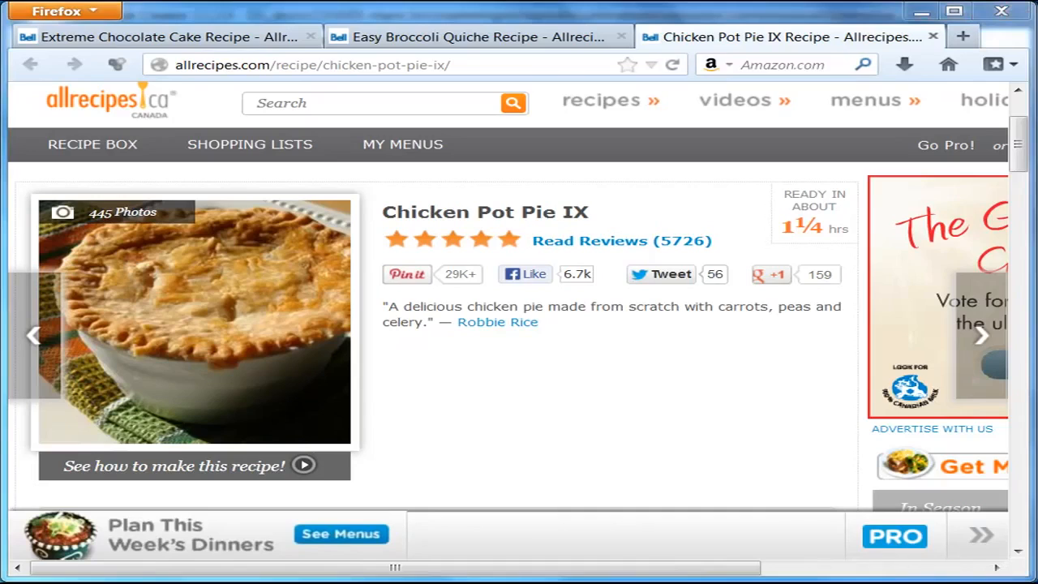
{"action": "key", "text": "alt+Tab"}
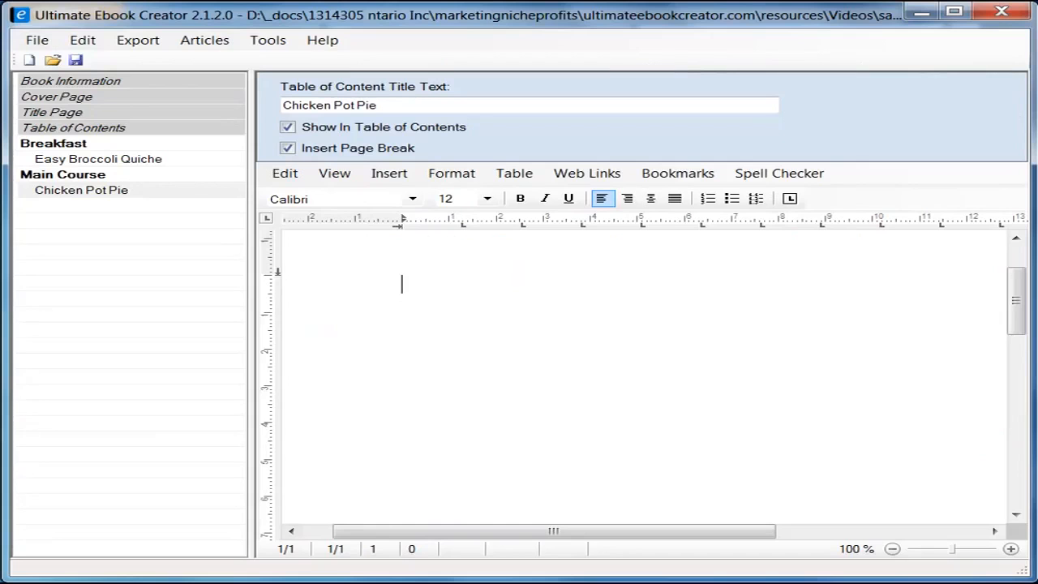
Step: Paste the copied pot pie photo as an image at the top of the empty Chicken Pot Pie page
{"action": "left_click", "coordinate": [491, 288]}
{"action": "scroll", "coordinate": [1014, 300], "scroll_direction": "up", "scroll_amount": 2}
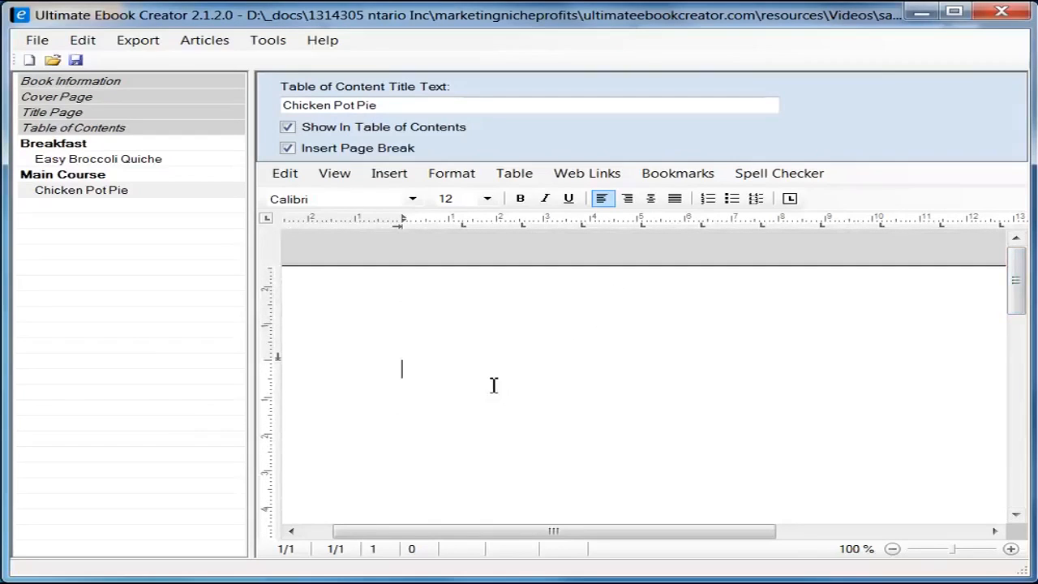
{"action": "right_click", "coordinate": [423, 363]}
{"action": "mouse_move", "coordinate": [542, 408]}
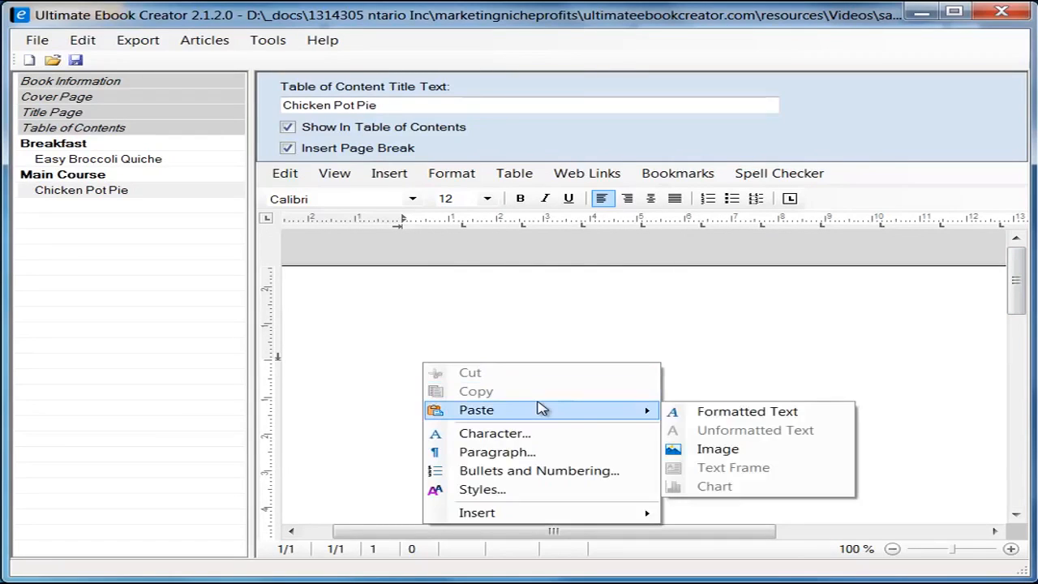
{"action": "left_click", "coordinate": [719, 450]}
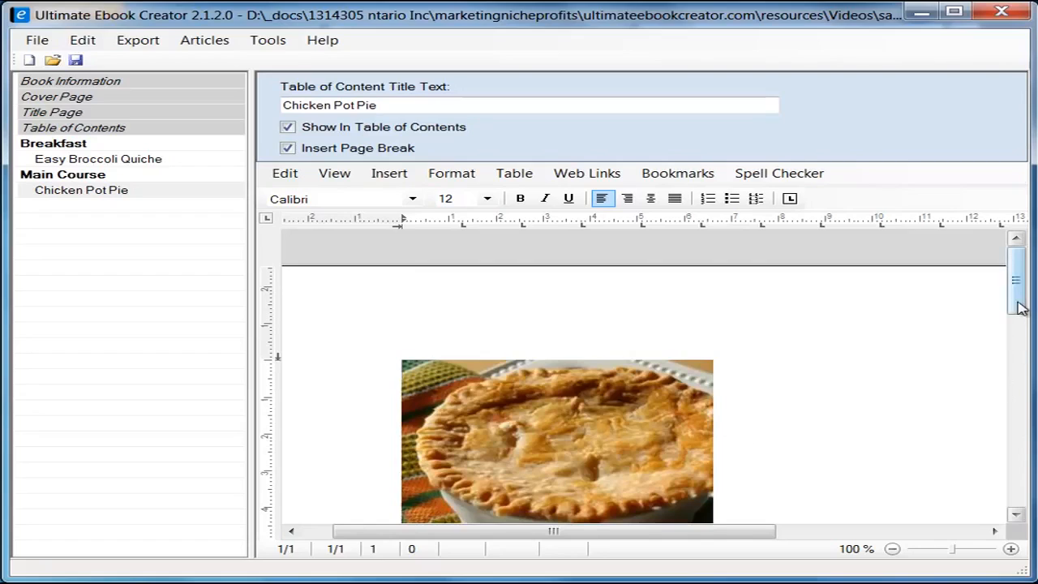
{"action": "left_click_drag", "start_coordinate": [1019, 301], "coordinate": [1021, 333]}
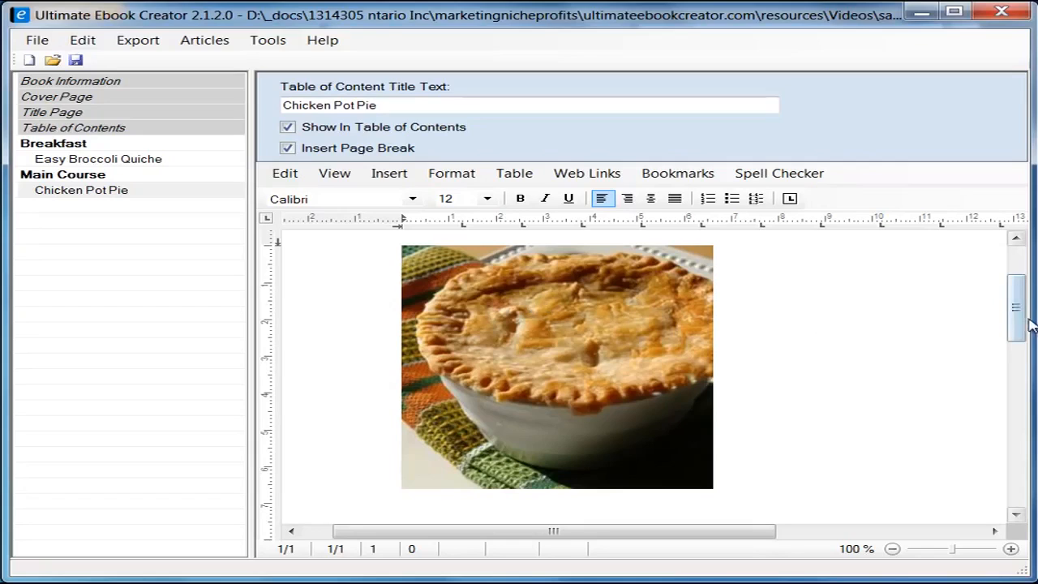
{"action": "left_click_drag", "start_coordinate": [1024, 325], "coordinate": [1025, 321]}
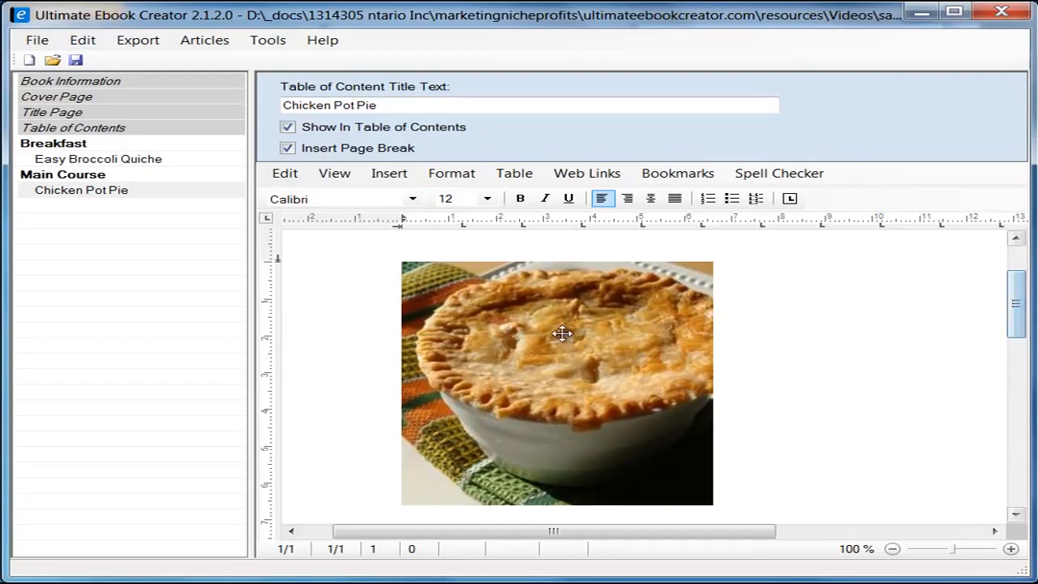
{"action": "left_click", "coordinate": [511, 326]}
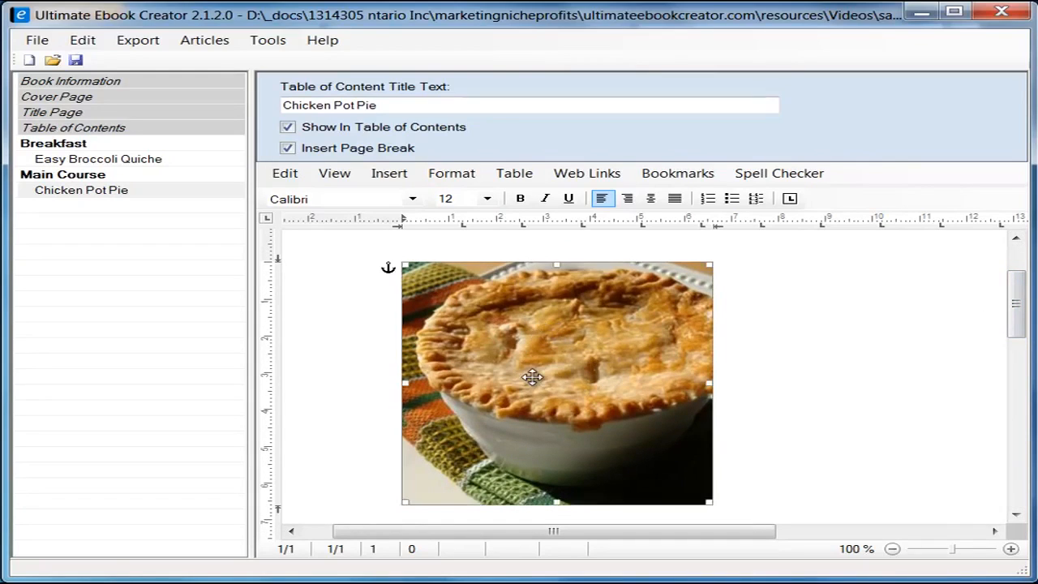
Step: Set the pot pie photo's text wrapping to Square, keeping it embedded at 96 dpi
{"action": "right_click", "coordinate": [509, 341]}
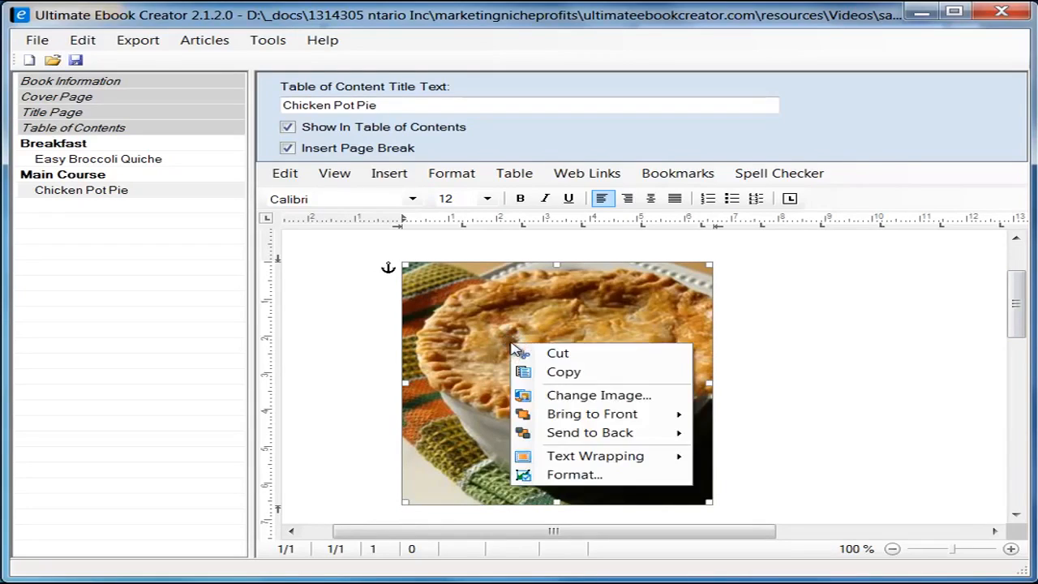
{"action": "left_click", "coordinate": [570, 474]}
{"action": "left_click_drag", "start_coordinate": [387, 146], "coordinate": [601, 152]}
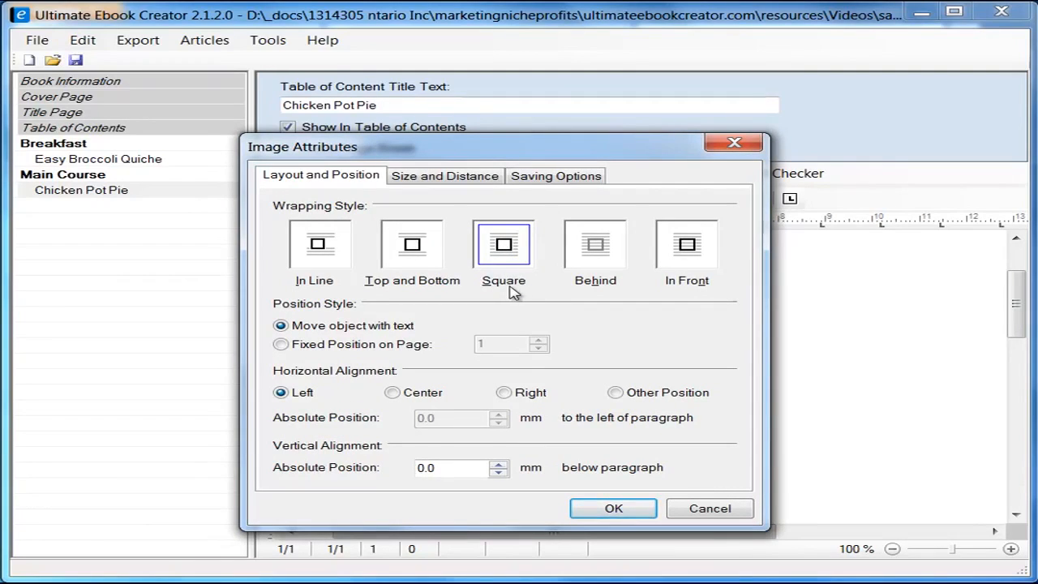
{"action": "left_click", "coordinate": [506, 245]}
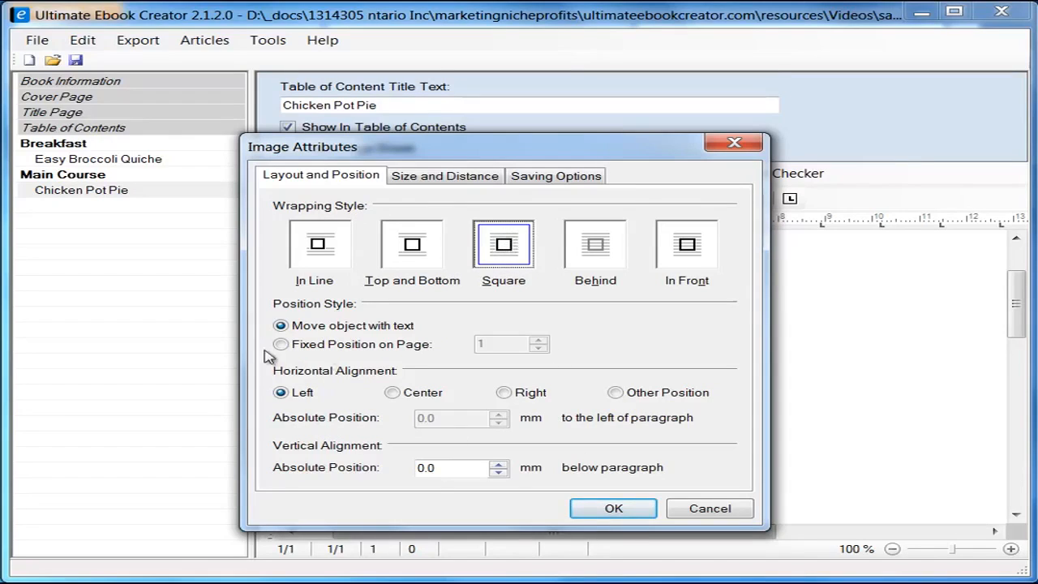
{"action": "left_click", "coordinate": [556, 177]}
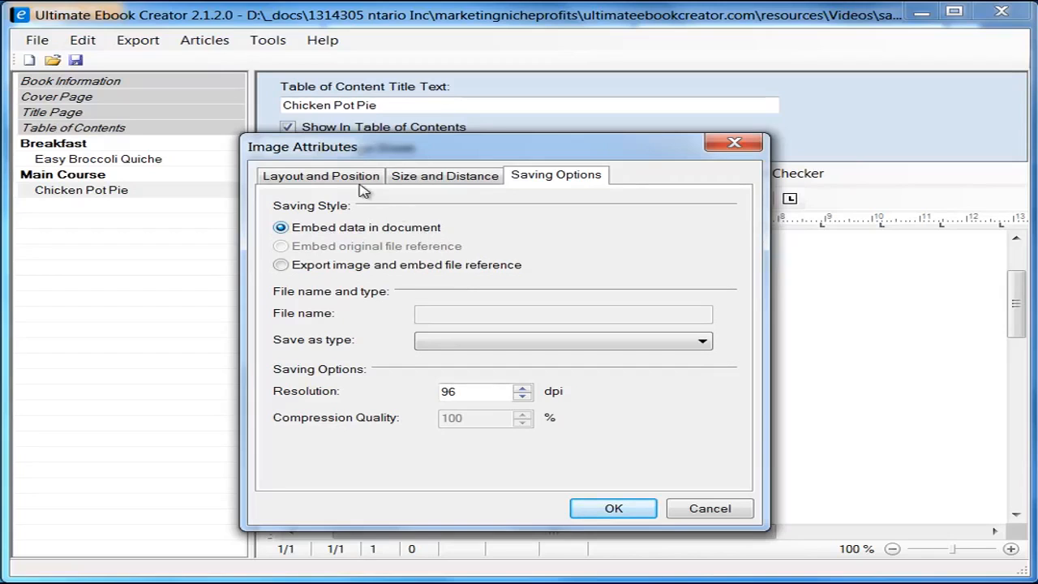
{"action": "left_click", "coordinate": [626, 513]}
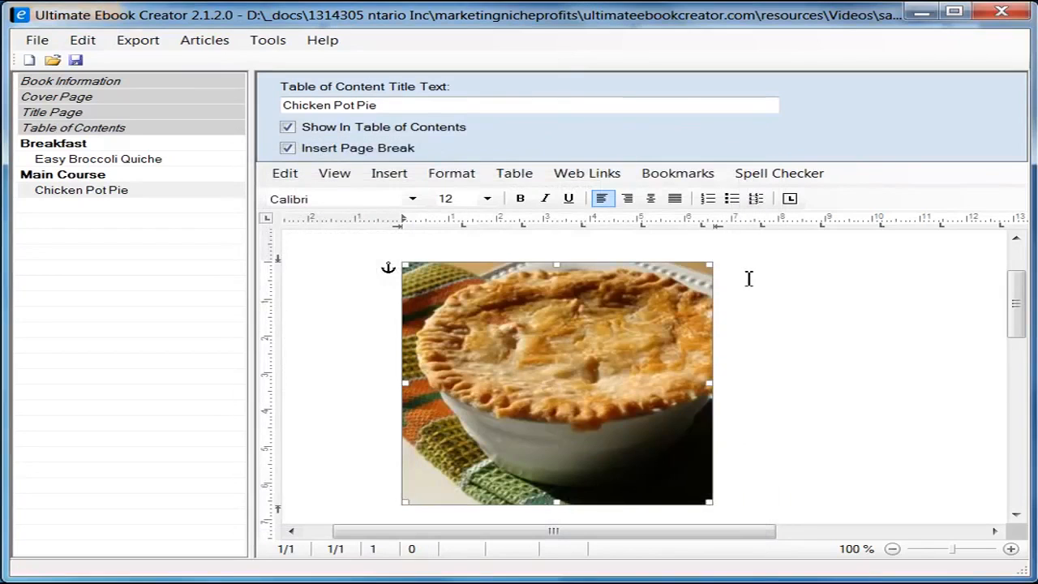
{"action": "left_click", "coordinate": [753, 271]}
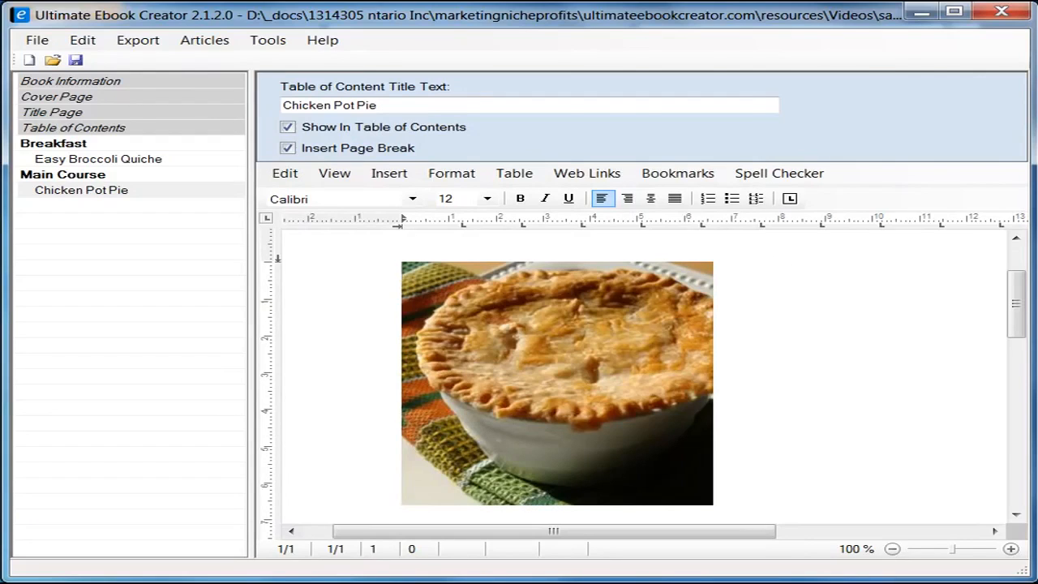
{"action": "left_click", "coordinate": [225, 580]}
Step: Copy the 'Chicken Pot Pie IX' title from Firefox and paste it as unformatted text beside the photo
{"action": "left_click_drag", "start_coordinate": [384, 213], "coordinate": [589, 216]}
{"action": "right_click", "coordinate": [581, 214]}
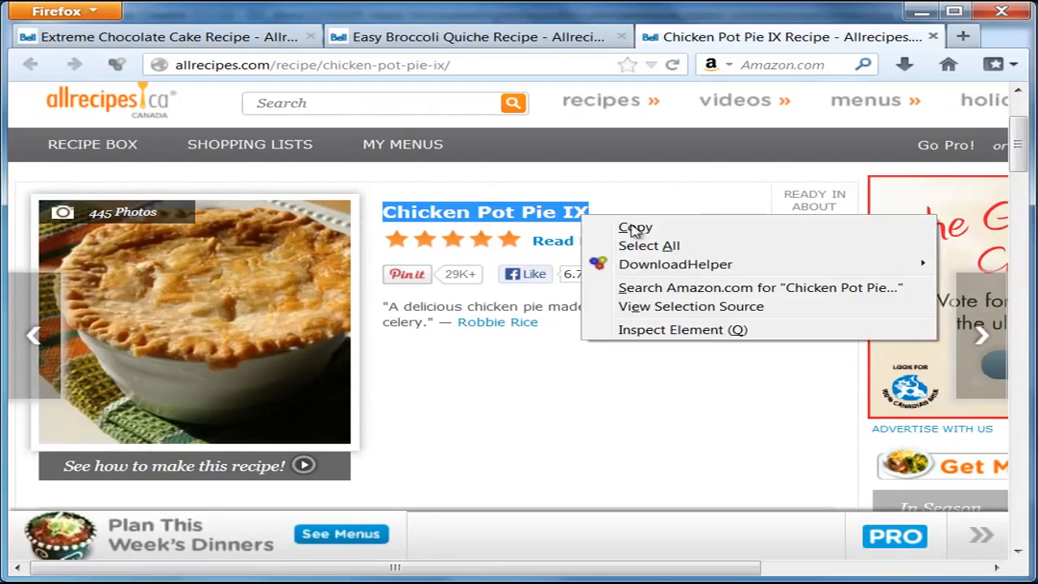
{"action": "left_click", "coordinate": [633, 227]}
{"action": "left_click", "coordinate": [920, 13]}
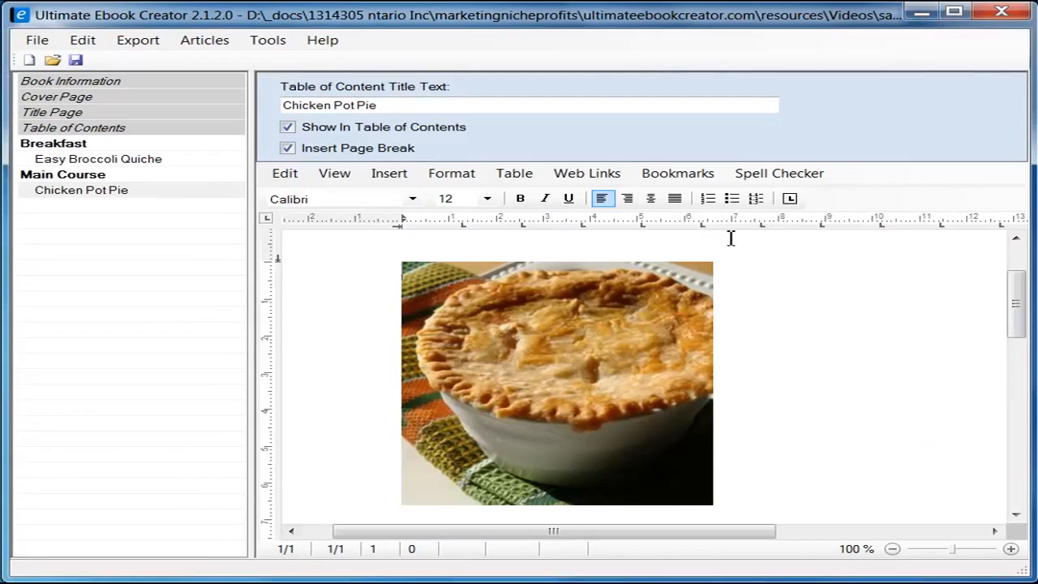
{"action": "right_click", "coordinate": [766, 268]}
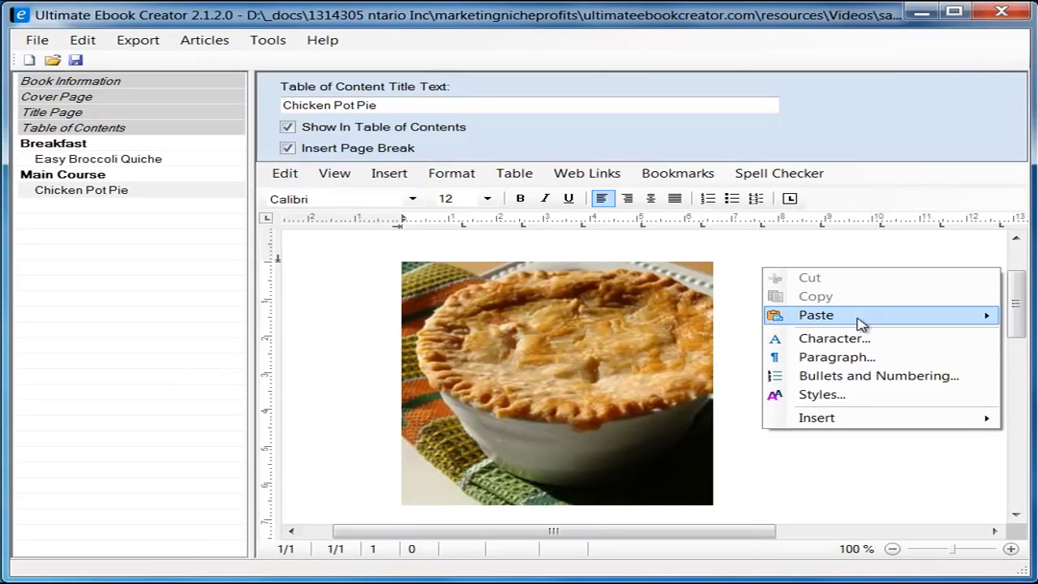
{"action": "mouse_move", "coordinate": [880, 322]}
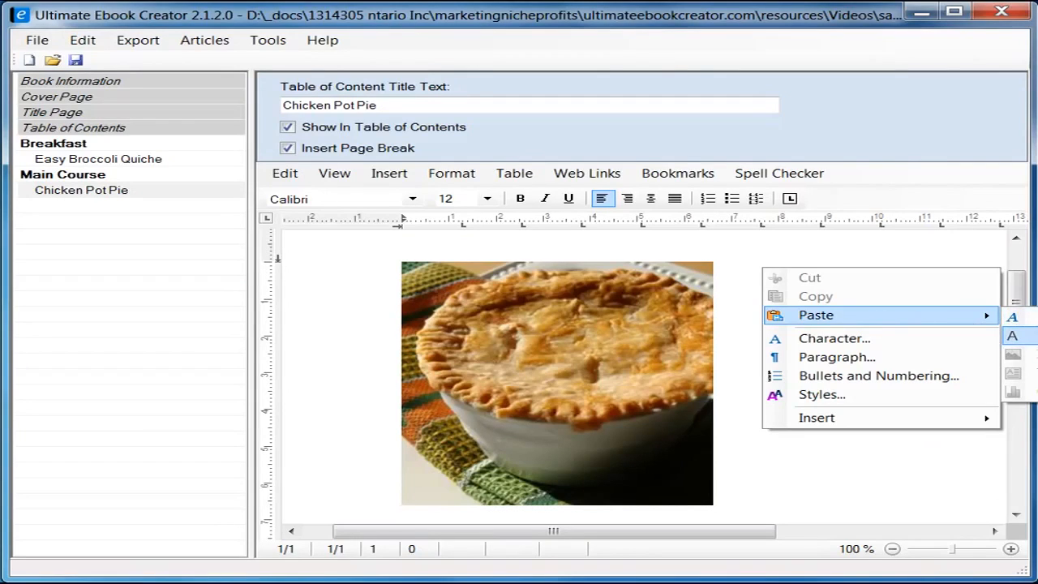
{"action": "left_click", "coordinate": [1012, 335]}
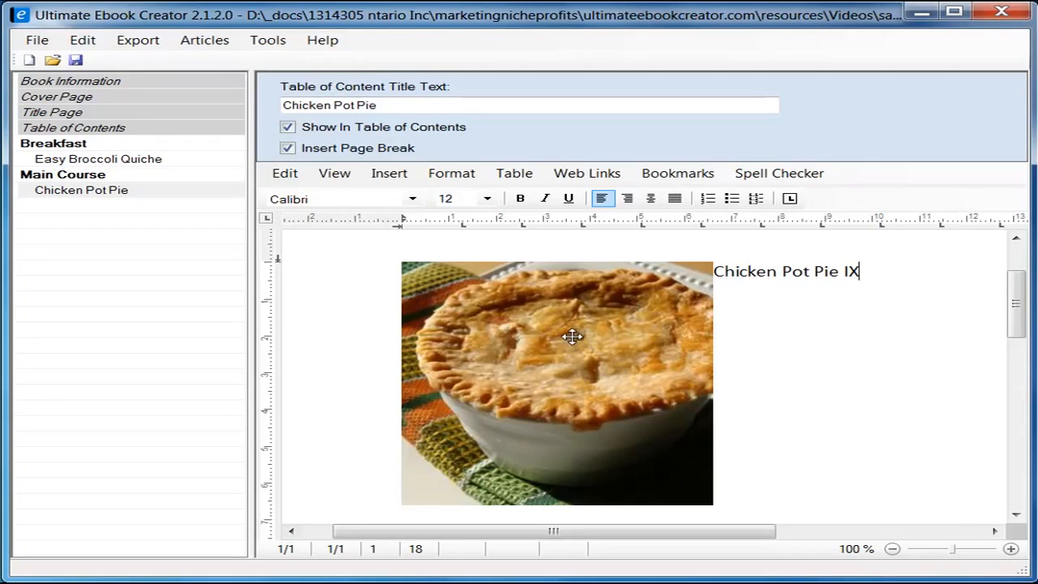
Step: Give the pot pie photo a 5 mm text distance on its right side
{"action": "left_click_drag", "start_coordinate": [250, 304], "coordinate": [191, 306]}
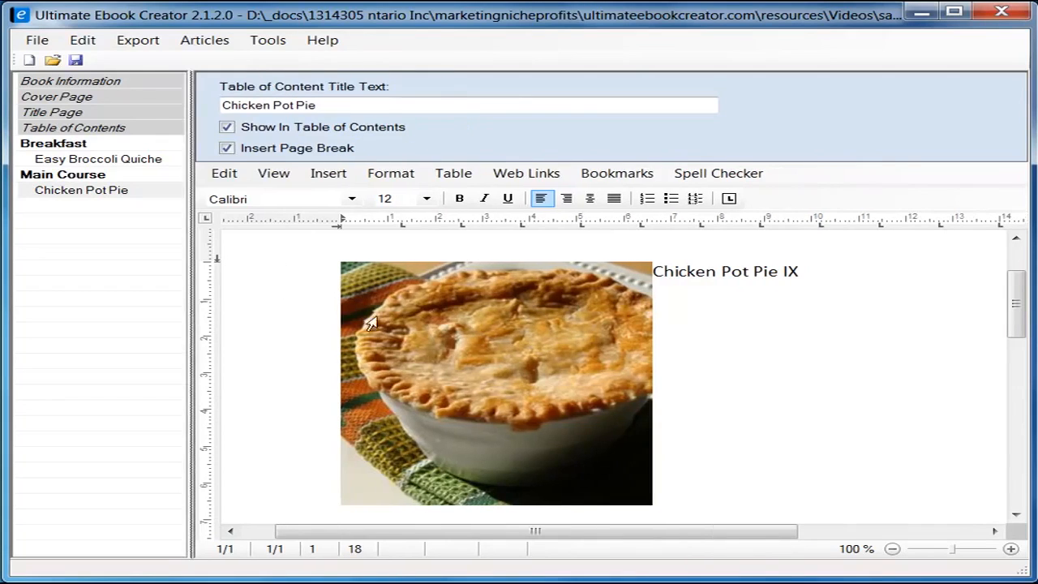
{"action": "left_click", "coordinate": [531, 302]}
{"action": "right_click", "coordinate": [523, 335]}
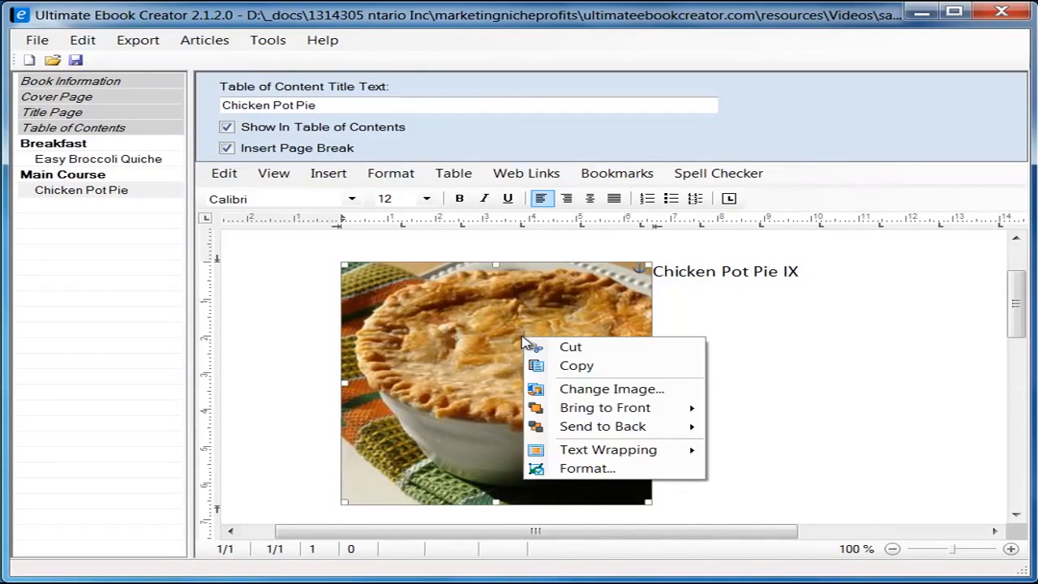
{"action": "left_click", "coordinate": [598, 469]}
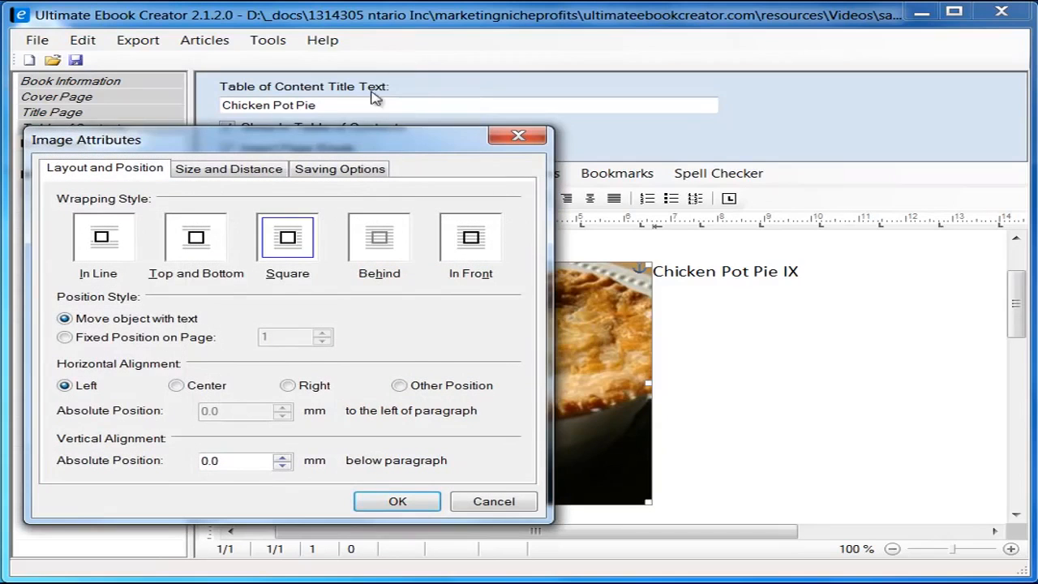
{"action": "left_click_drag", "start_coordinate": [363, 147], "coordinate": [573, 121]}
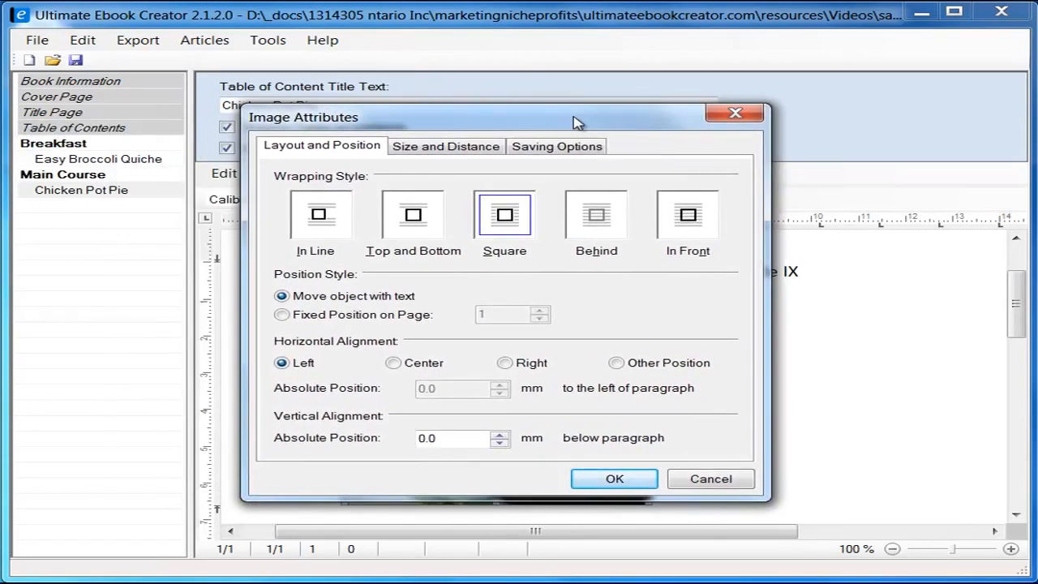
{"action": "left_click", "coordinate": [432, 148]}
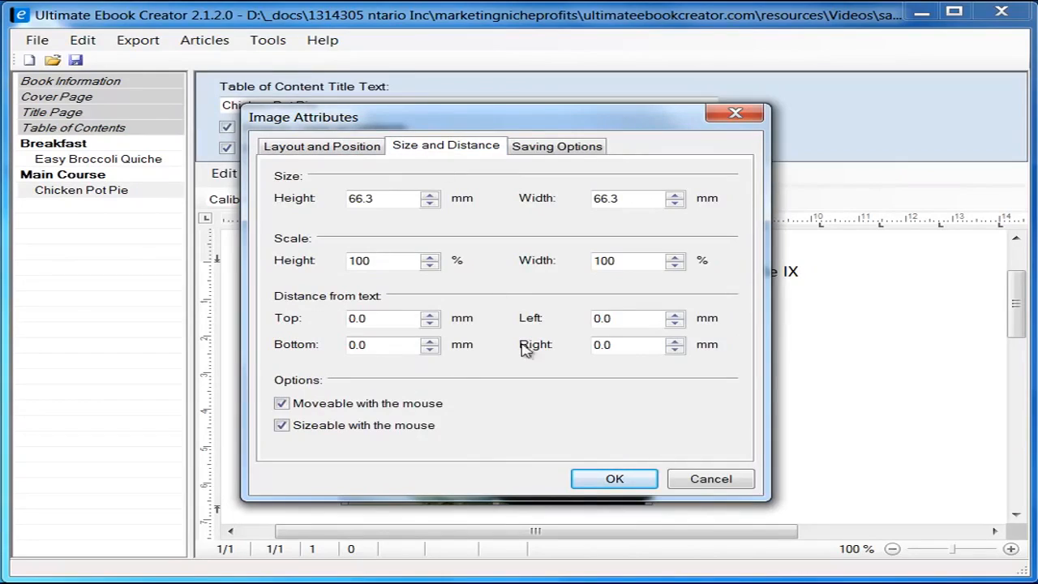
{"action": "left_click_drag", "start_coordinate": [624, 348], "coordinate": [570, 351]}
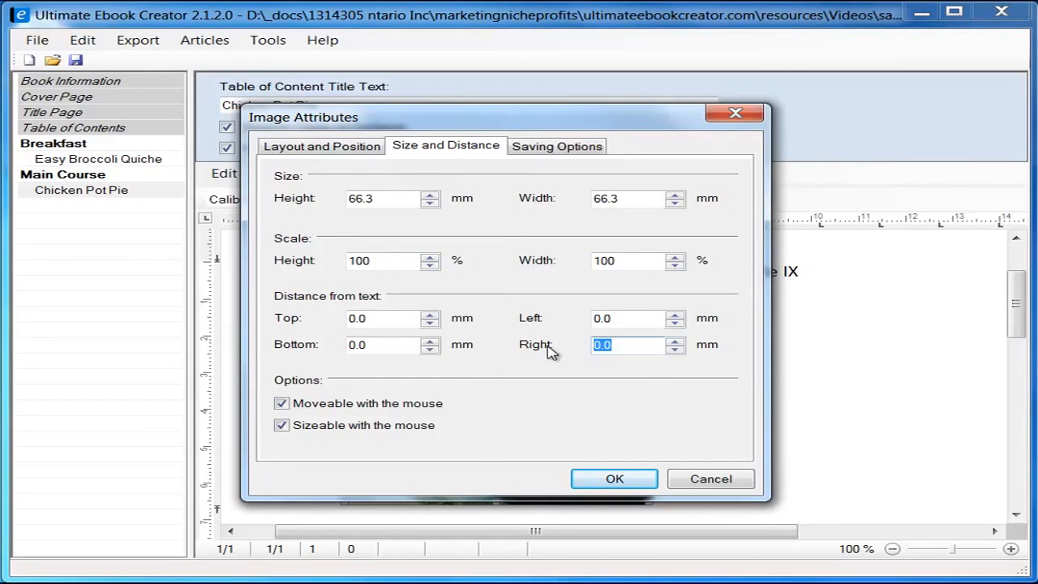
{"action": "type", "text": "5"}
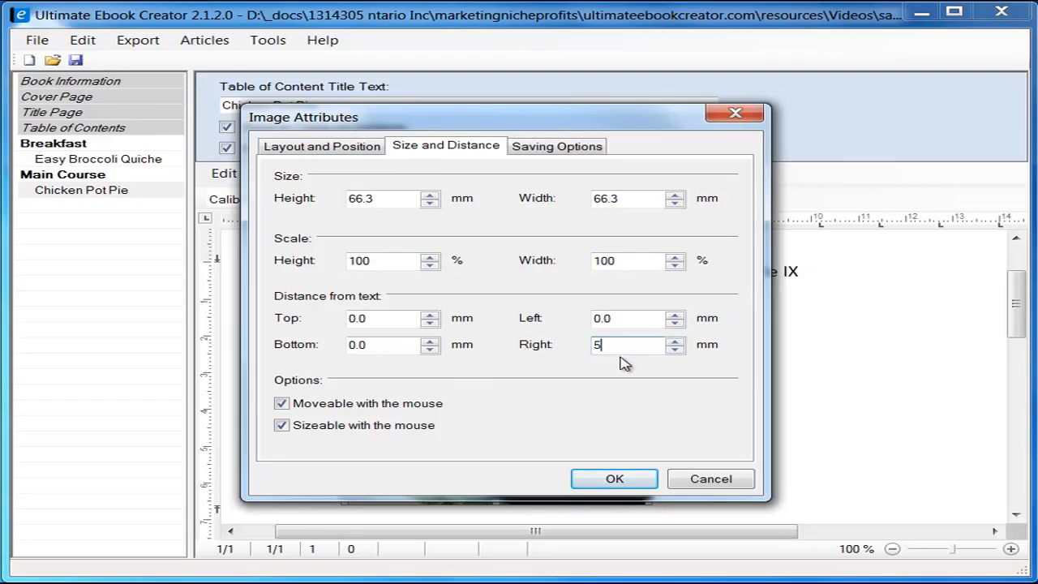
{"action": "left_click", "coordinate": [614, 479]}
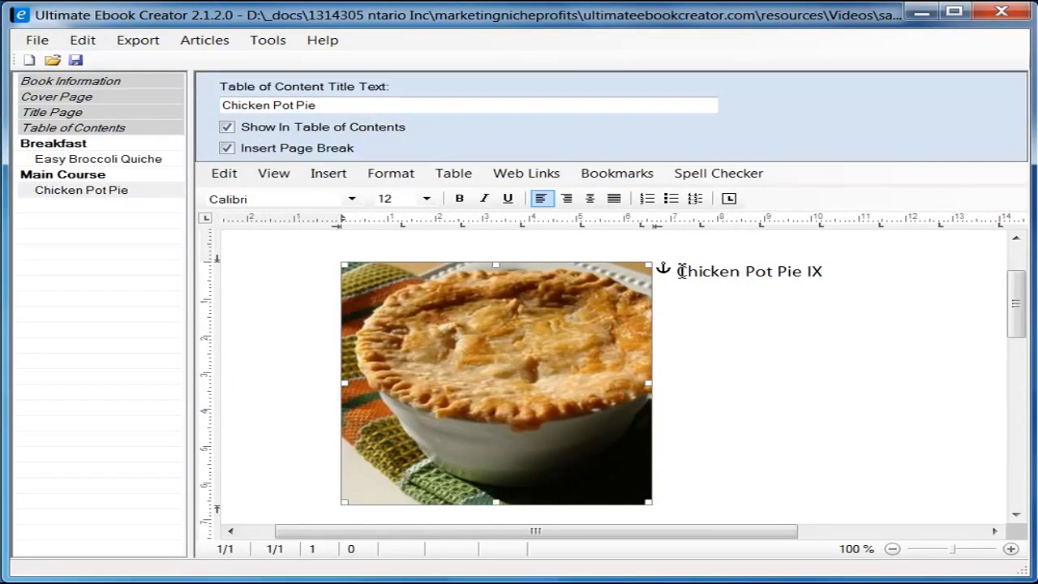
Step: Start a new line after the 'Chicken Pot Pie IX' title, below the photo
{"action": "left_click_drag", "start_coordinate": [678, 271], "coordinate": [755, 276]}
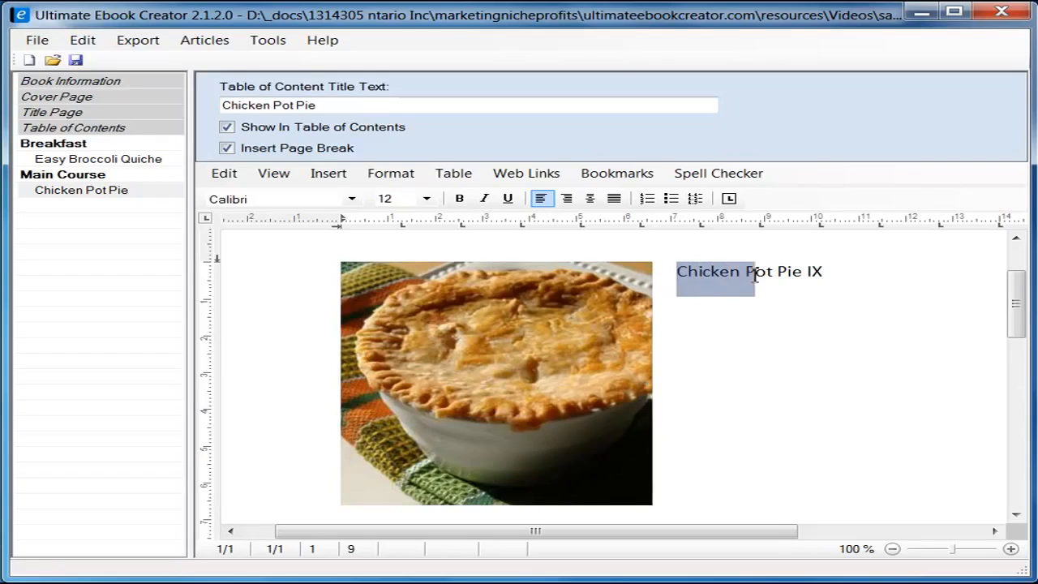
{"action": "left_click", "coordinate": [856, 283]}
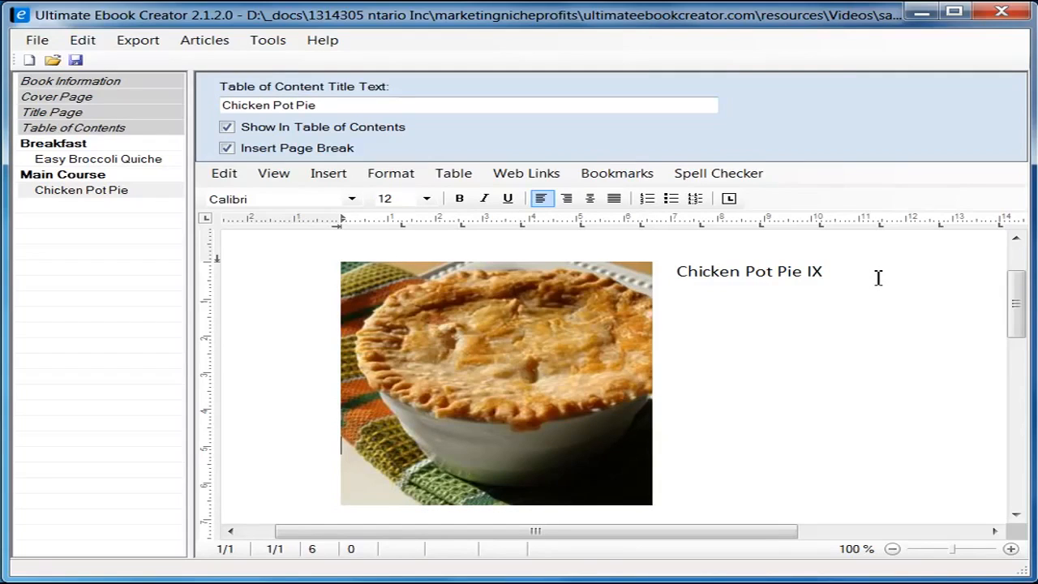
{"action": "key", "text": "Return"}
{"action": "key", "text": "Return"}
{"action": "key", "text": "Return"}
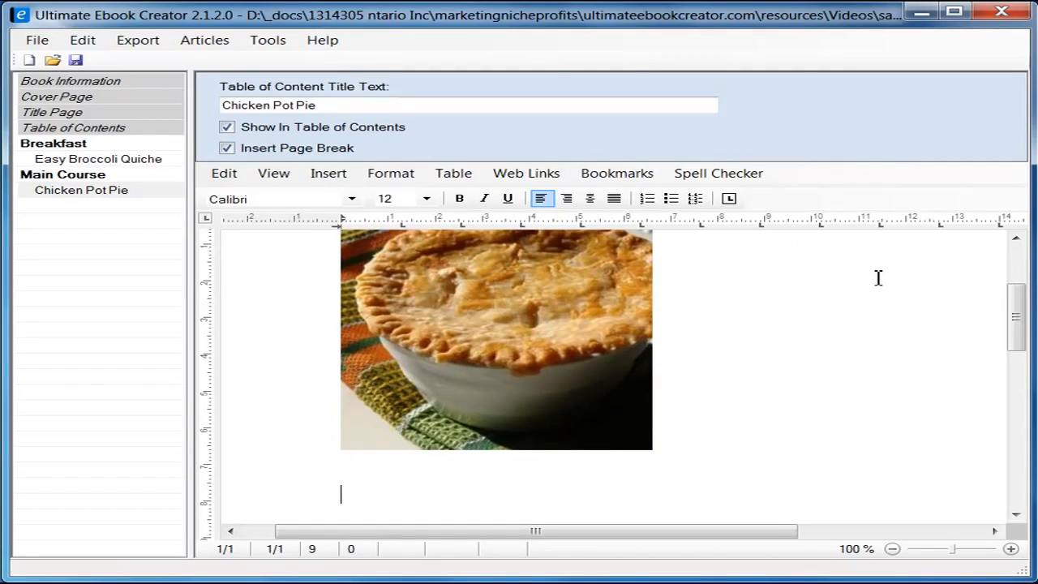
{"action": "scroll", "coordinate": [704, 431], "scroll_direction": "down", "scroll_amount": 1}
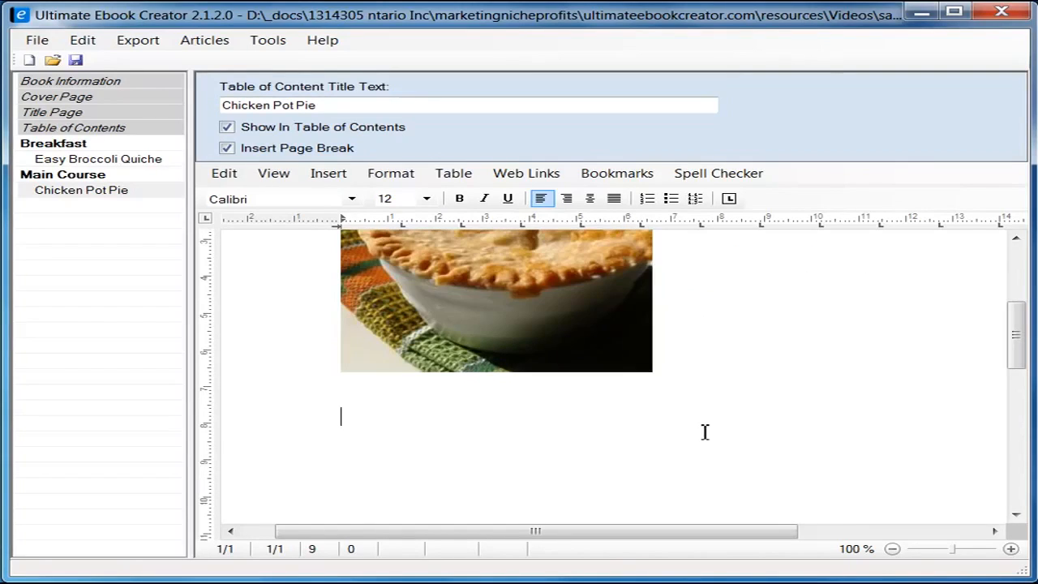
{"action": "key", "text": "alt+Tab"}
{"action": "left_click_drag", "start_coordinate": [1020, 146], "coordinate": [1022, 206]}
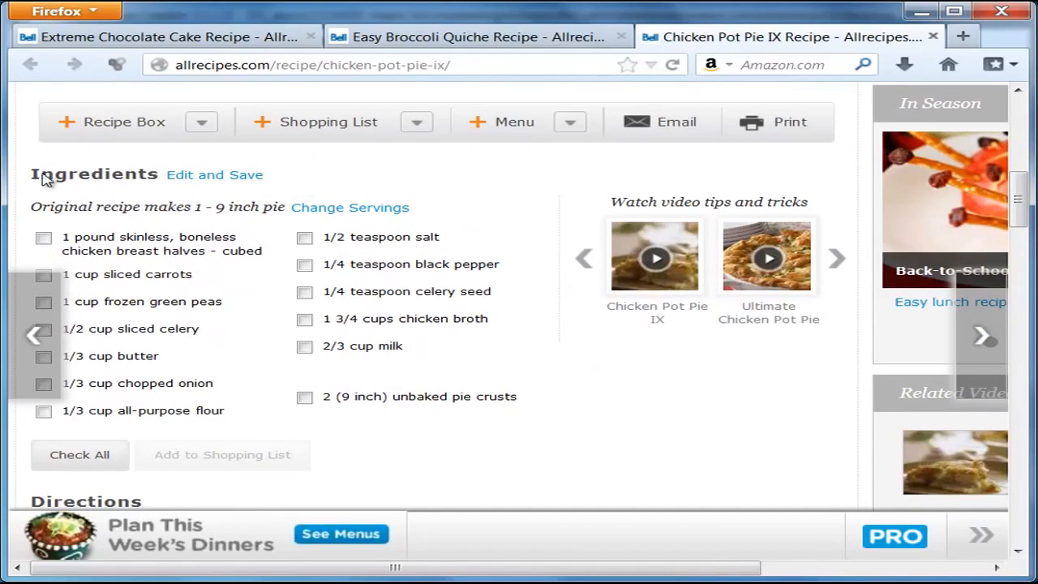
{"action": "left_click_drag", "start_coordinate": [31, 173], "coordinate": [155, 180]}
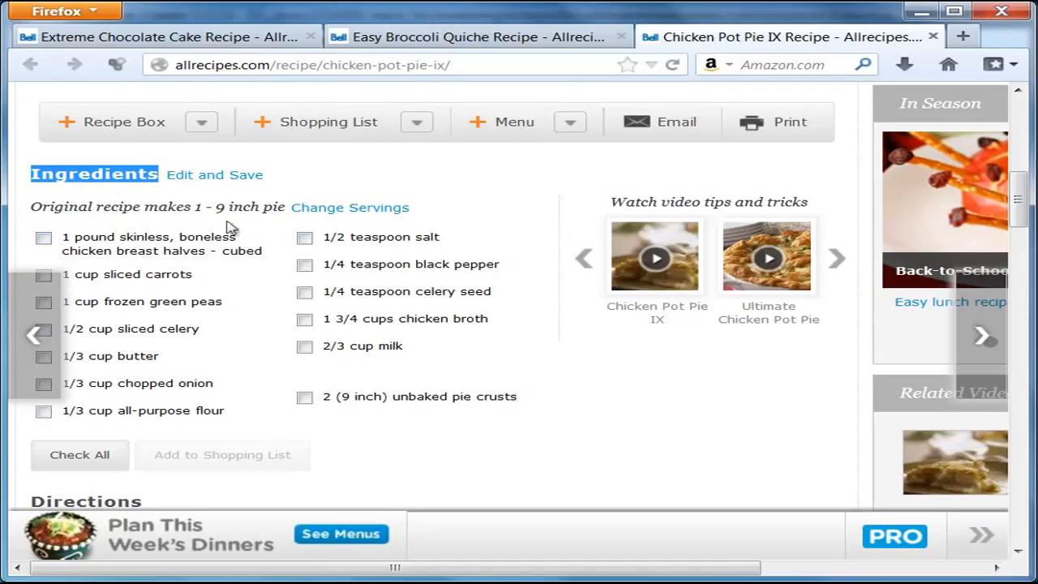
{"action": "left_click_drag", "start_coordinate": [177, 192], "coordinate": [440, 213]}
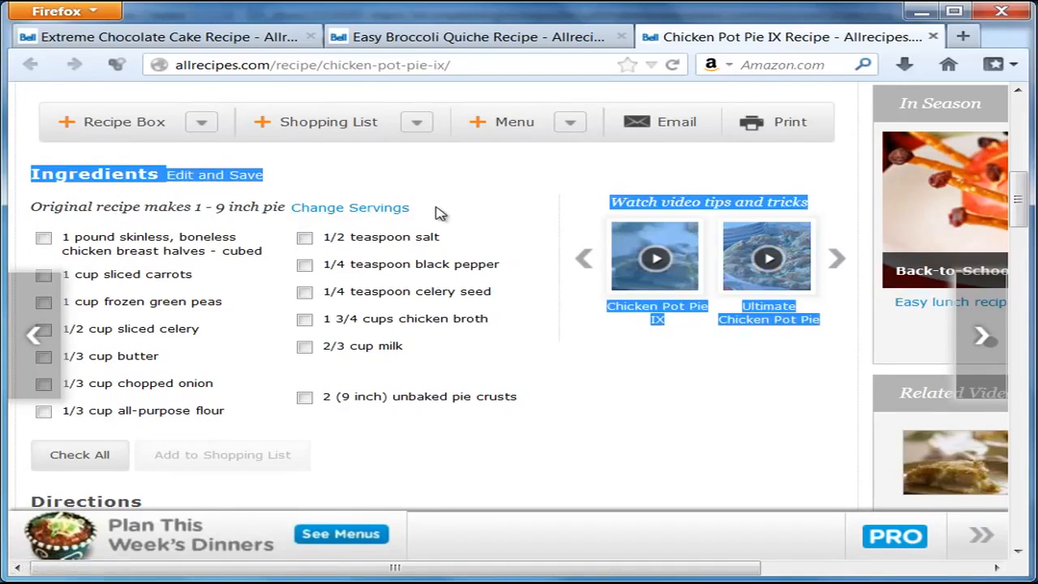
{"action": "left_click", "coordinate": [440, 213]}
{"action": "left_click_drag", "start_coordinate": [32, 175], "coordinate": [162, 188]}
{"action": "right_click", "coordinate": [128, 173]}
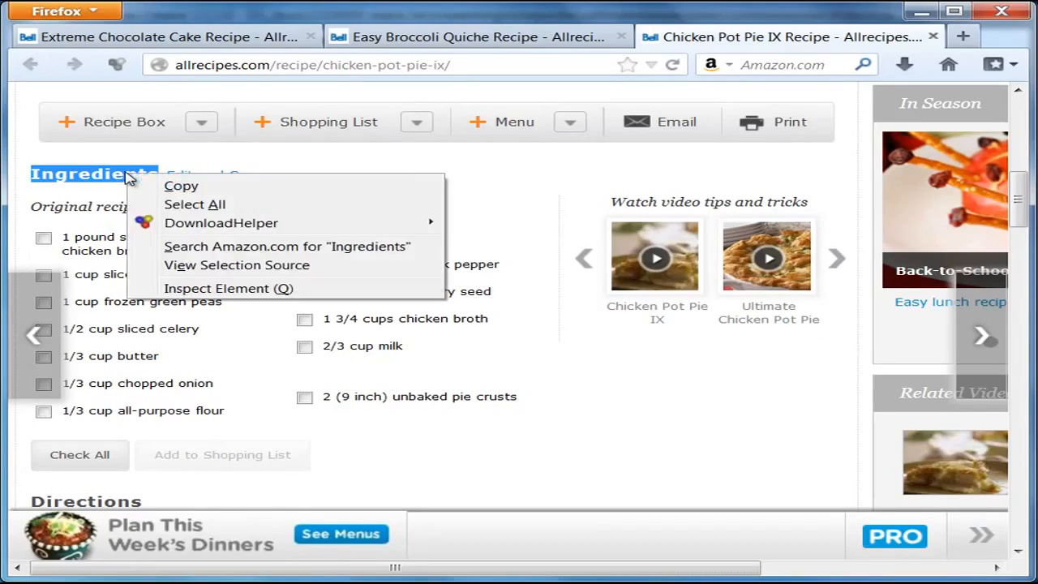
{"action": "left_click", "coordinate": [84, 196]}
{"action": "key", "text": "alt+Tab"}
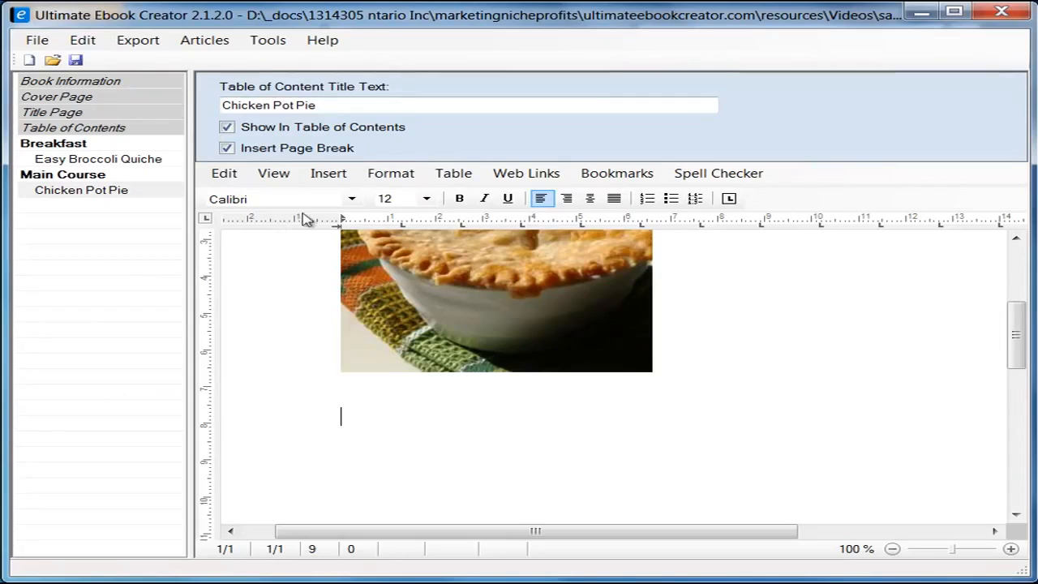
Step: Finish the 'Ingredients' heading below the photo, start a new line, then show the Firefox recipe
{"action": "mouse_move", "coordinate": [378, 13]}
{"action": "left_mouse_down"}
{"action": "mouse_move", "coordinate": [392, 259]}
{"action": "mouse_move", "coordinate": [402, 215]}
{"action": "mouse_move", "coordinate": [369, 14]}
{"action": "left_mouse_up"}
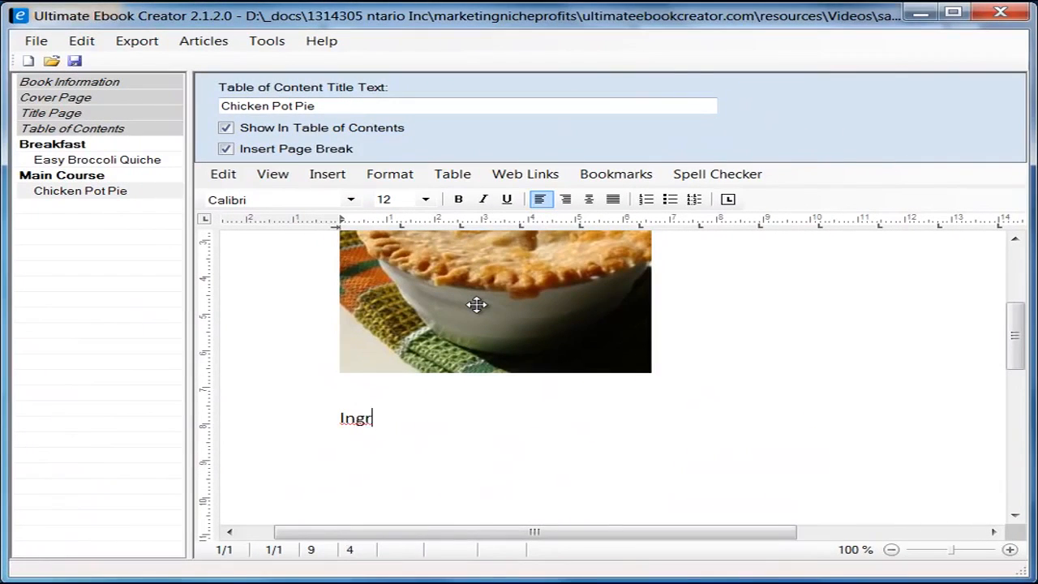
{"action": "type", "text": "ts"}
{"action": "key", "text": "Return"}
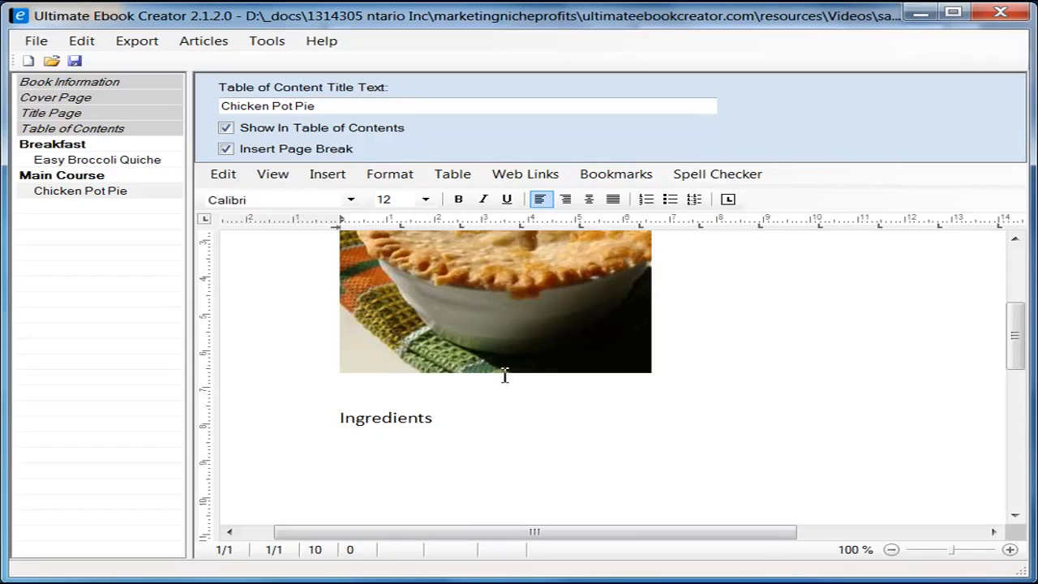
{"action": "left_click", "coordinate": [908, 11]}
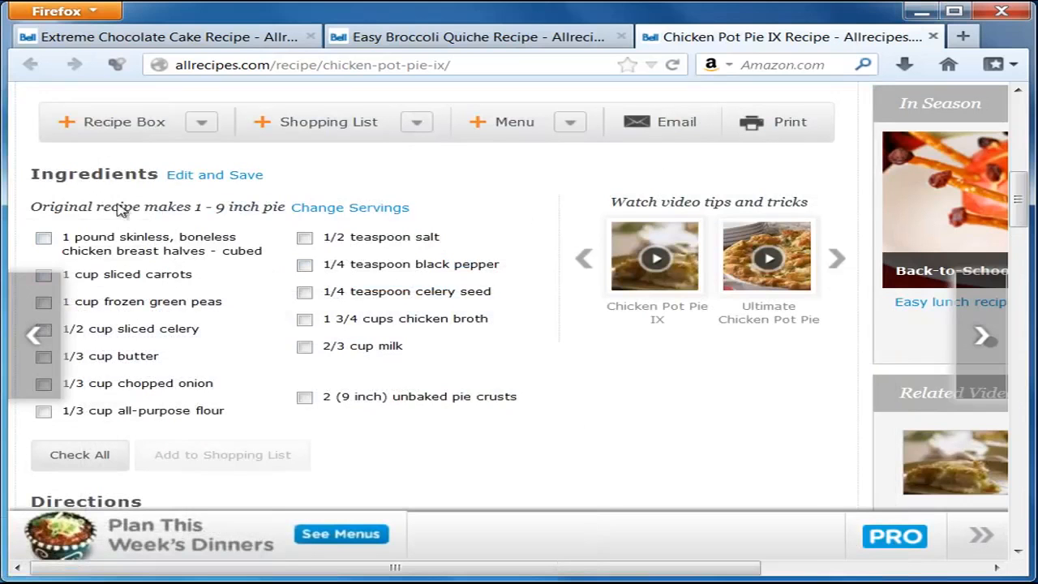
Step: Copy 'Original recipe makes 1 - 9 inch pie' from Firefox and paste it as plain text under Ingredients
{"action": "left_click_drag", "start_coordinate": [33, 208], "coordinate": [284, 208]}
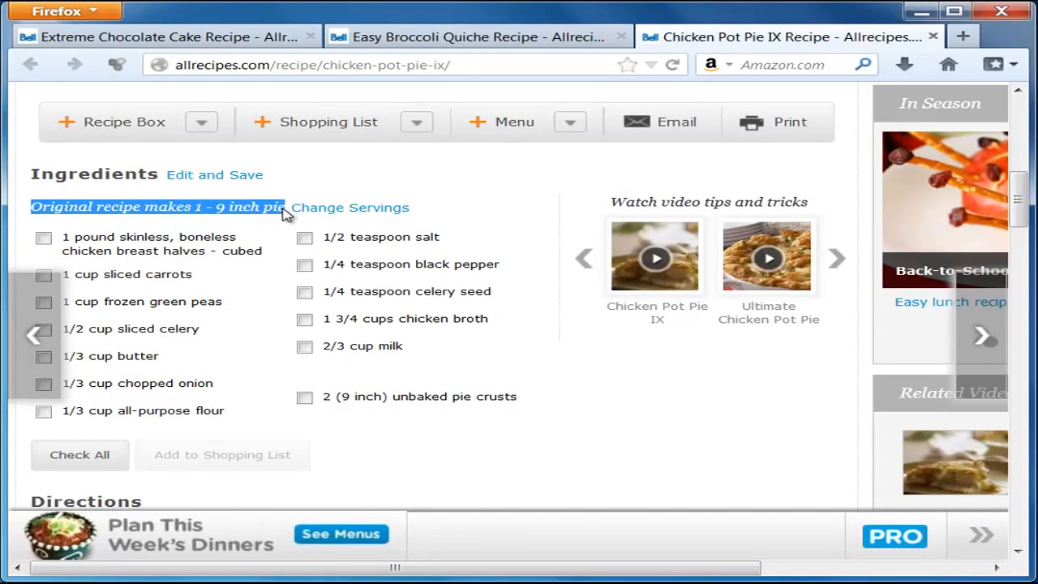
{"action": "right_click", "coordinate": [268, 208]}
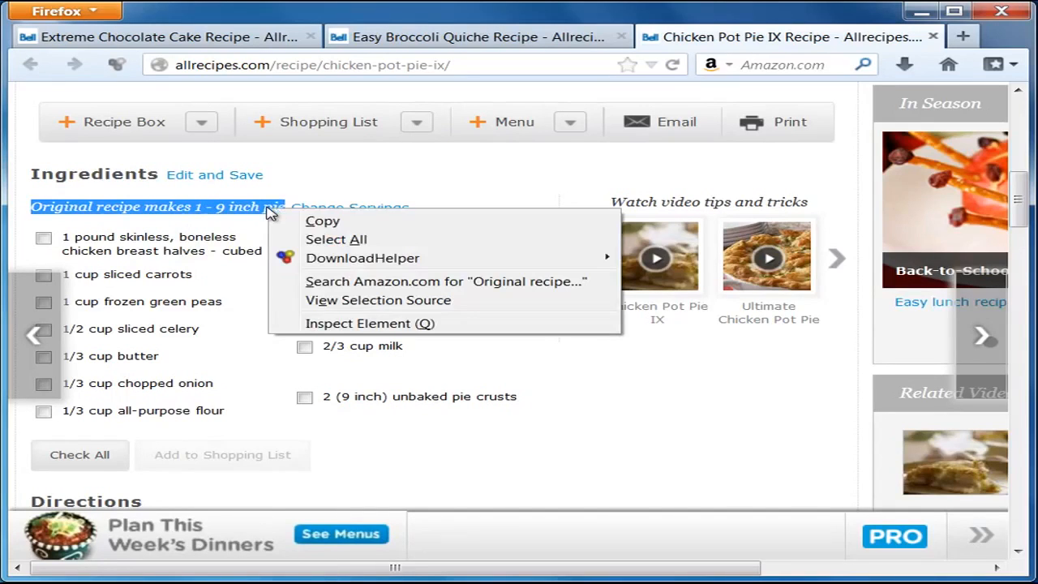
{"action": "left_click", "coordinate": [352, 222]}
{"action": "key", "text": "alt+Tab"}
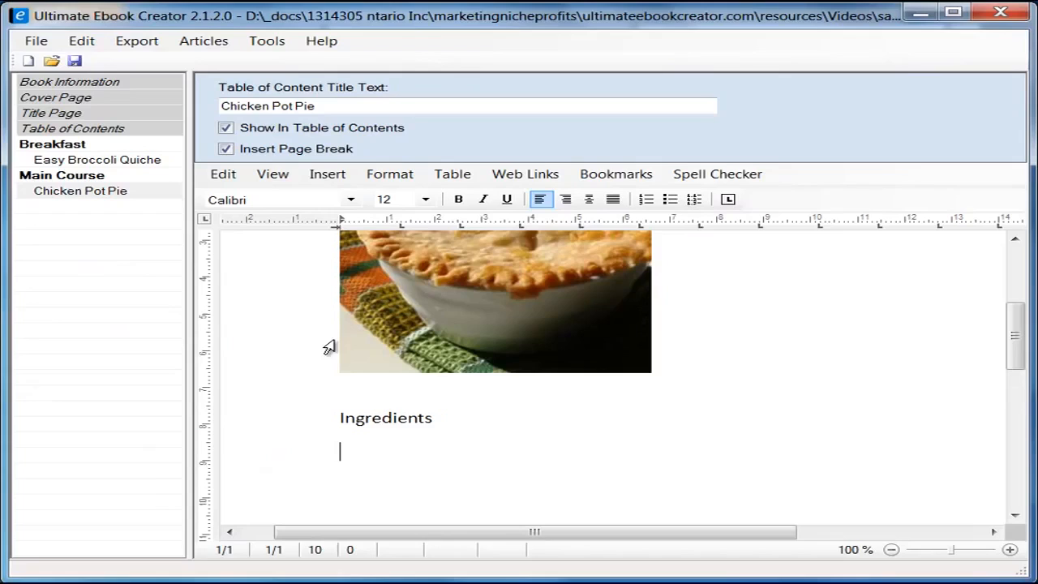
{"action": "right_click", "coordinate": [356, 453]}
{"action": "mouse_move", "coordinate": [535, 503]}
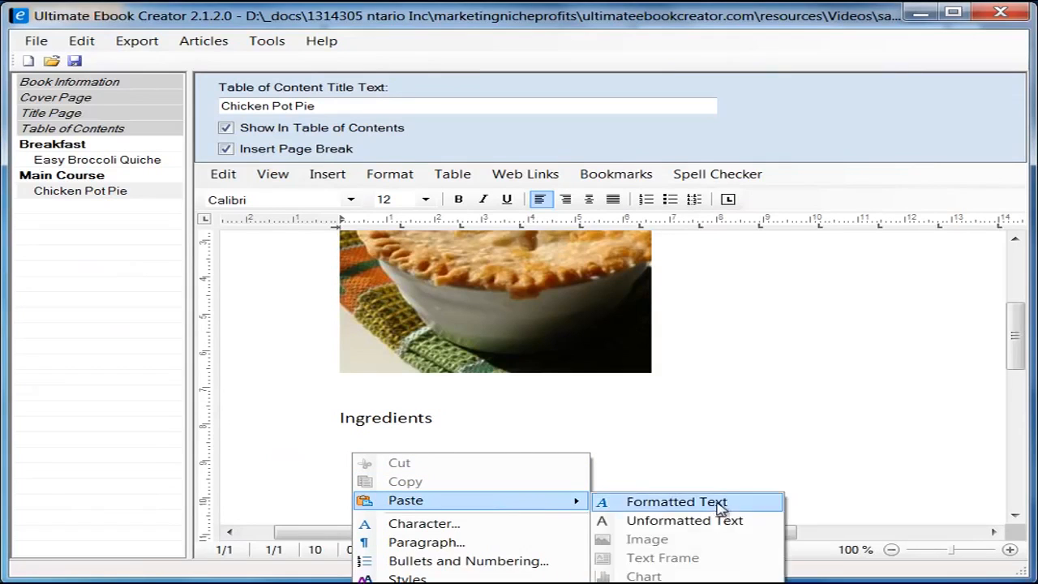
{"action": "left_click", "coordinate": [716, 522]}
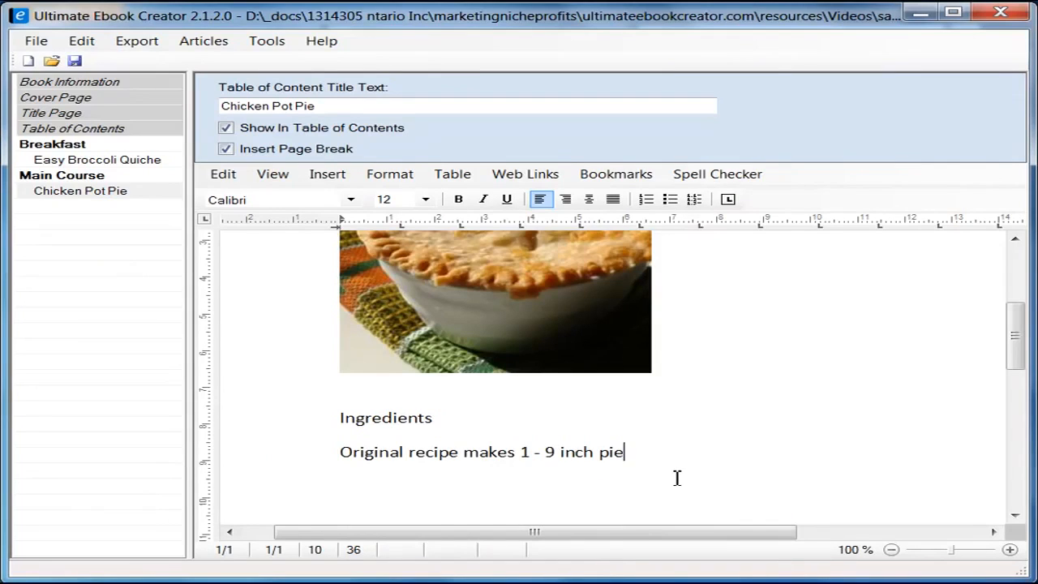
{"action": "key", "text": "Return"}
{"action": "key", "text": "alt+Tab"}
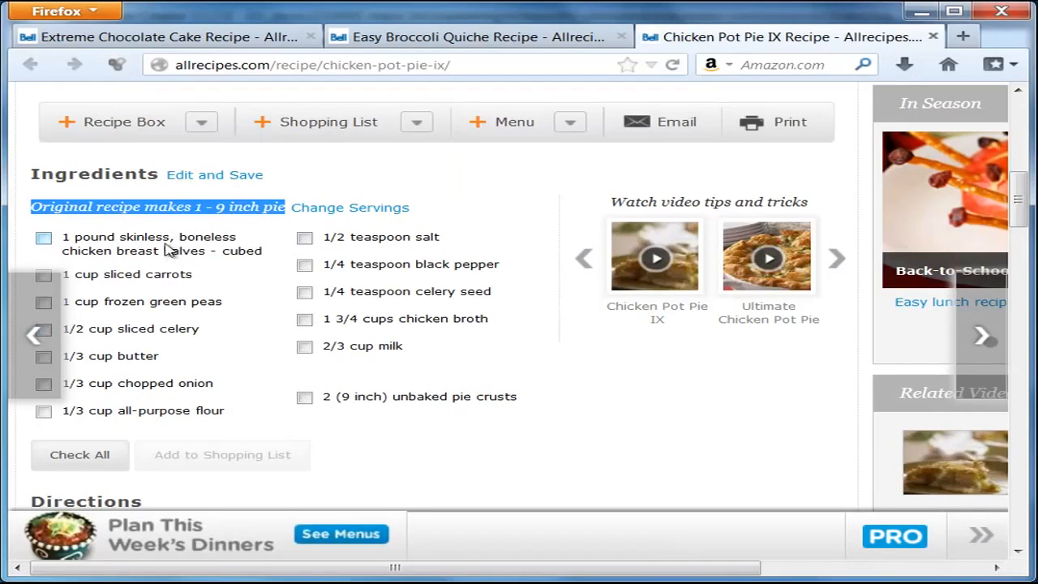
{"action": "left_click", "coordinate": [916, 15]}
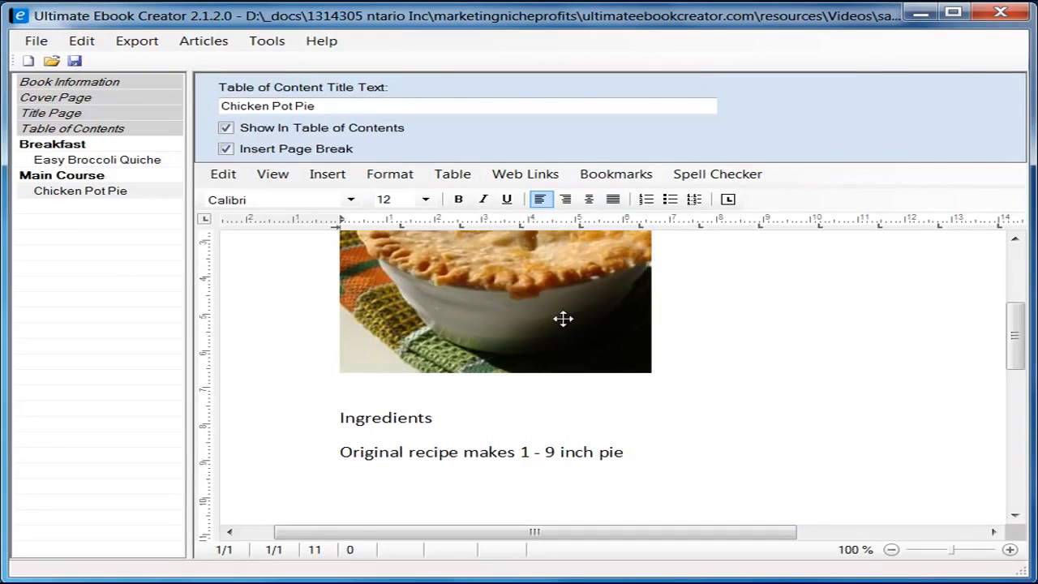
Step: Insert a 2-column, 1-row table below the yield line and put the cursor in its first cell
{"action": "scroll", "coordinate": [1013, 347], "scroll_direction": "down", "scroll_amount": 3}
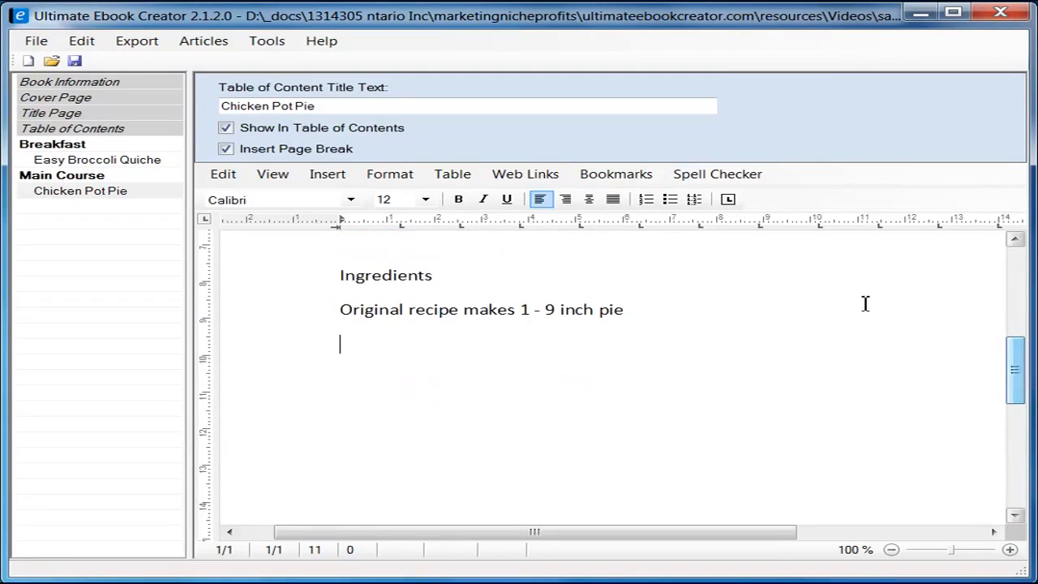
{"action": "left_click", "coordinate": [453, 175]}
{"action": "mouse_move", "coordinate": [474, 194]}
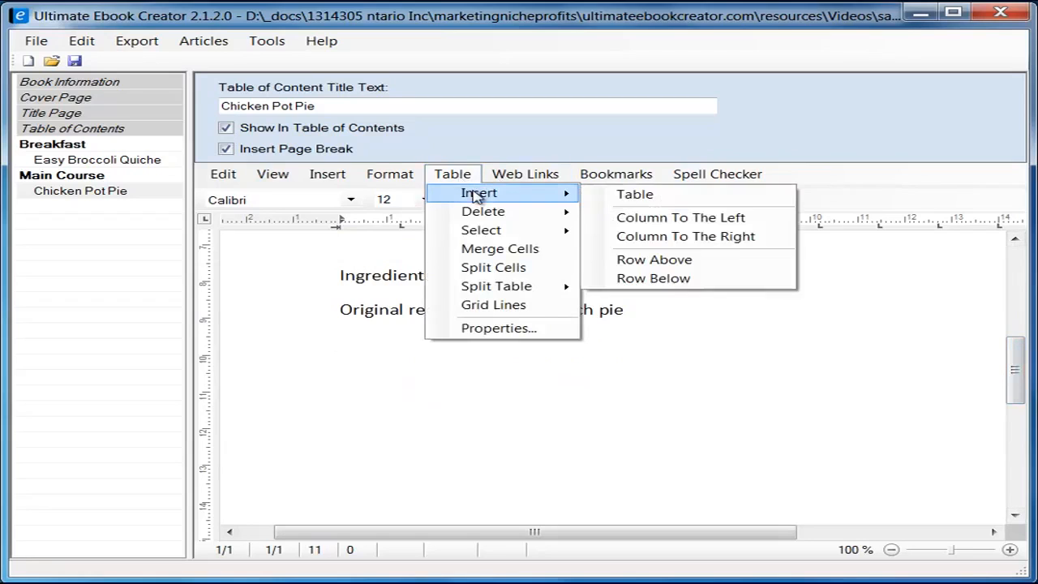
{"action": "left_click", "coordinate": [679, 200]}
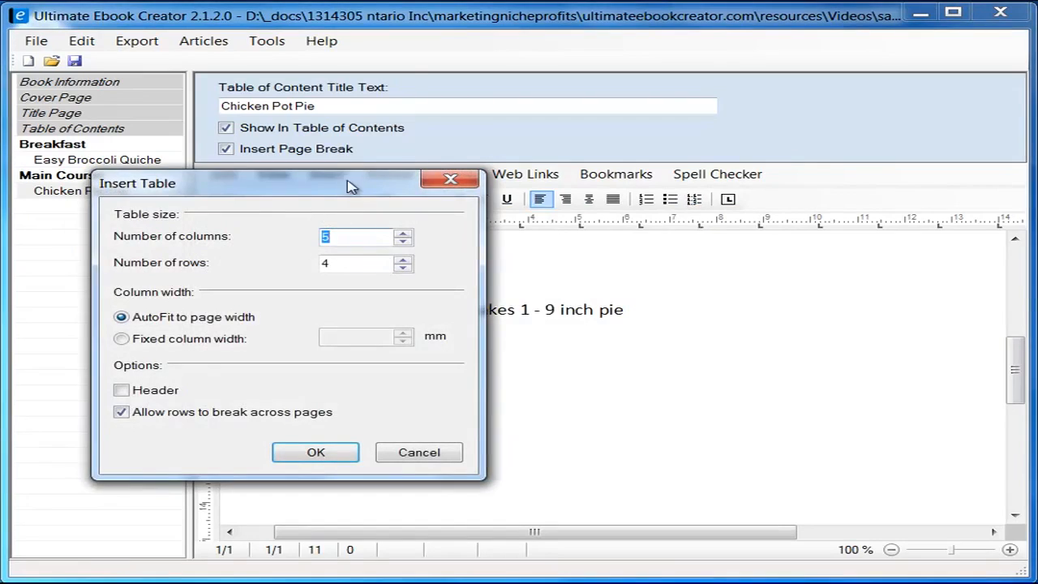
{"action": "left_click_drag", "start_coordinate": [330, 181], "coordinate": [563, 204]}
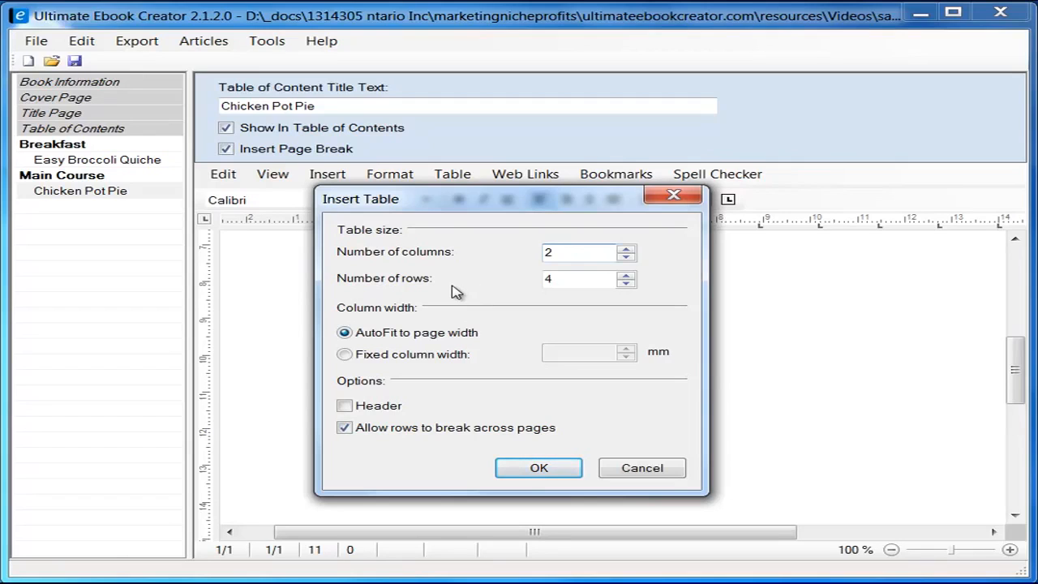
{"action": "left_click_drag", "start_coordinate": [570, 278], "coordinate": [514, 283]}
{"action": "left_click", "coordinate": [538, 469]}
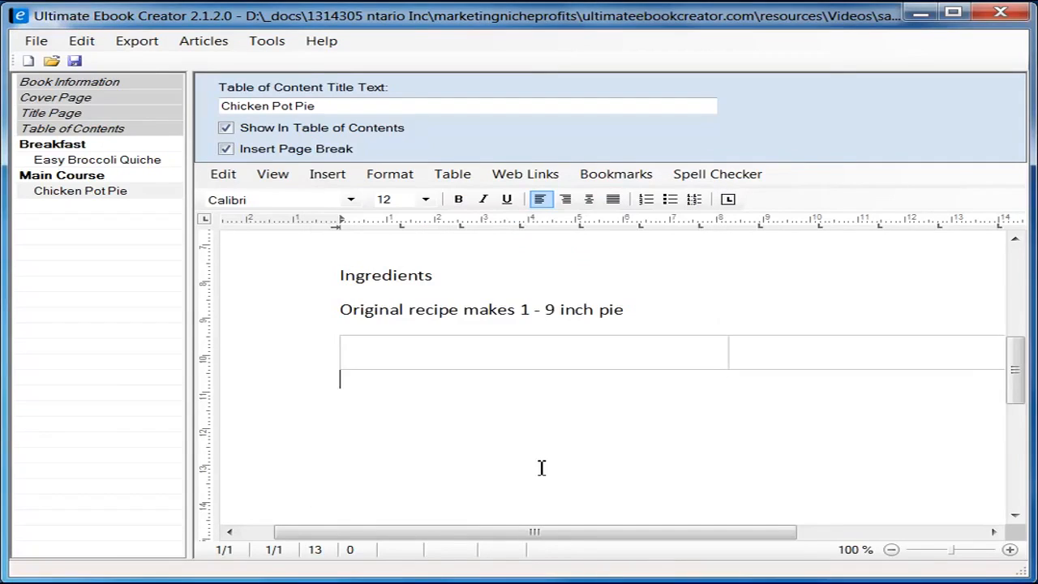
{"action": "left_click", "coordinate": [506, 354]}
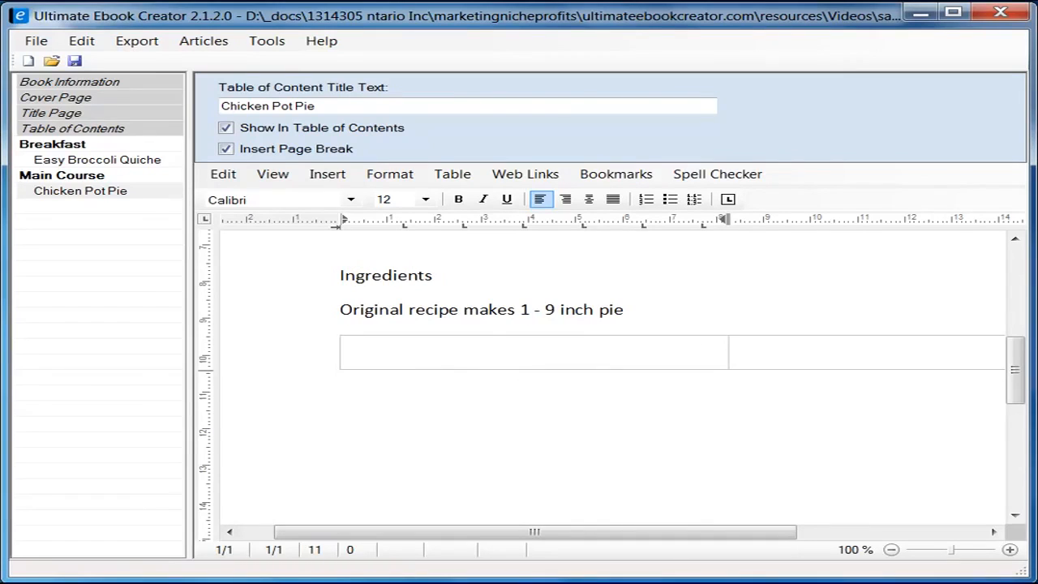
Step: Copy the left ingredient column, chicken breast through all-purpose flour, from the Firefox recipe page
{"action": "key", "text": "alt+Tab"}
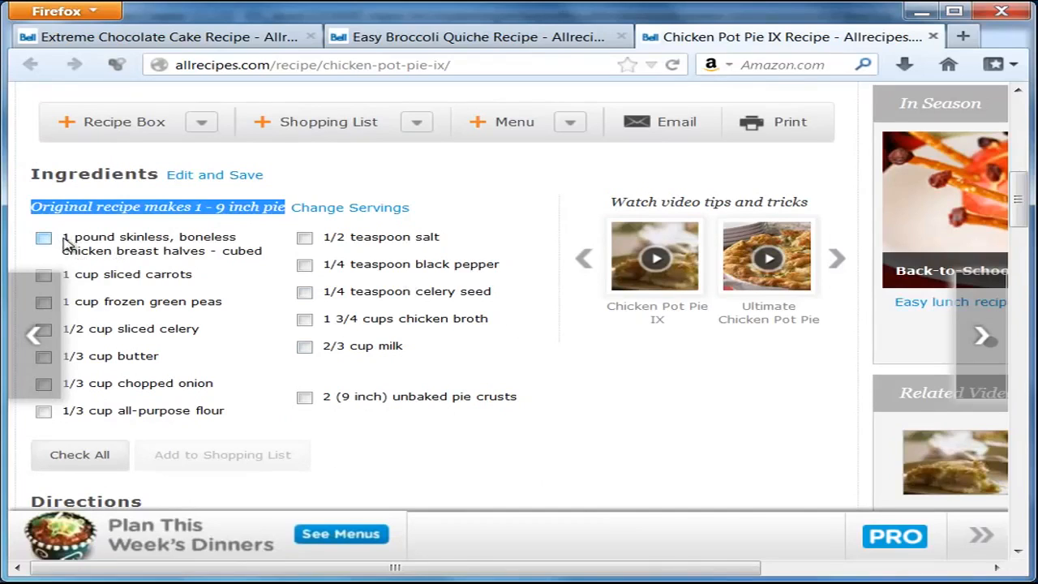
{"action": "left_click_drag", "start_coordinate": [65, 239], "coordinate": [232, 415]}
{"action": "right_click", "coordinate": [187, 382]}
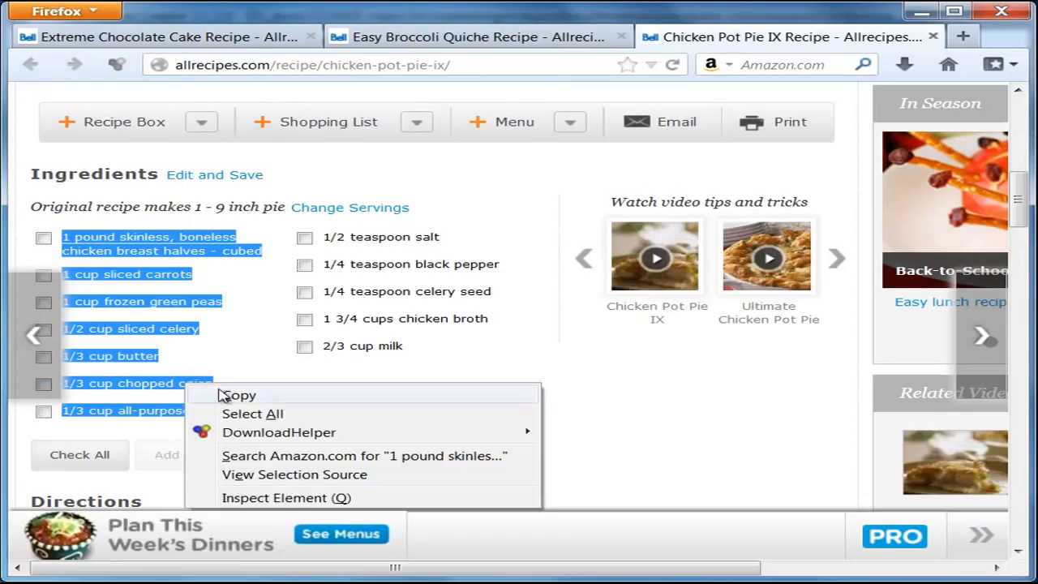
{"action": "left_click", "coordinate": [226, 395]}
{"action": "left_click", "coordinate": [922, 12]}
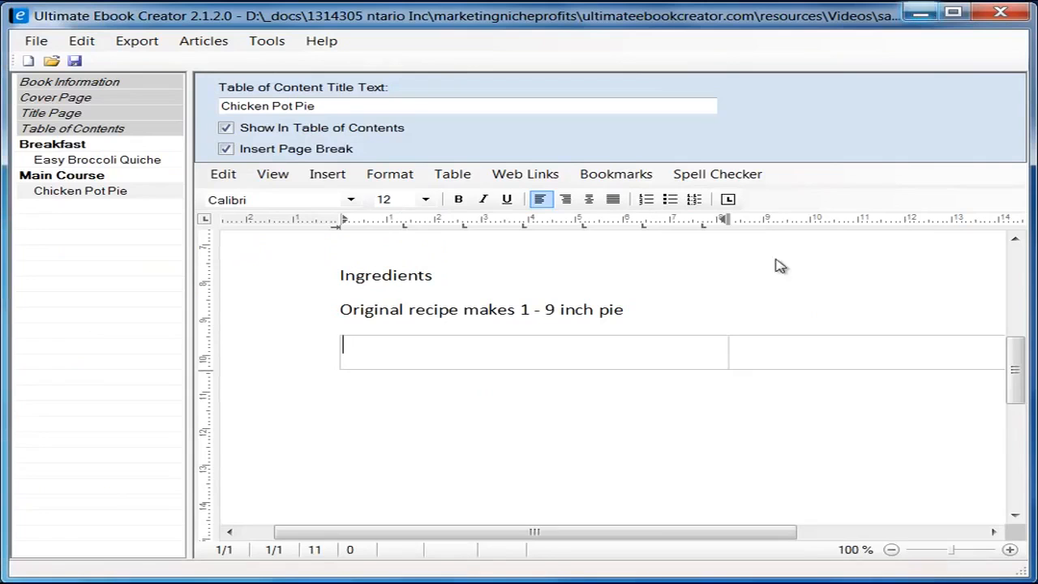
Step: Paste the copied ingredients as plain text into the left table cell
{"action": "right_click", "coordinate": [428, 350]}
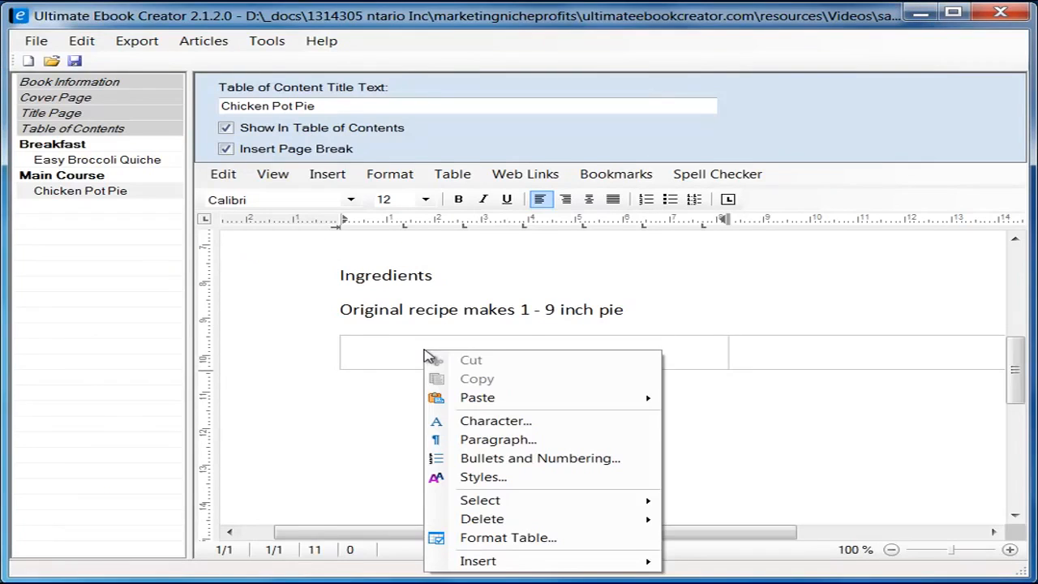
{"action": "mouse_move", "coordinate": [571, 397]}
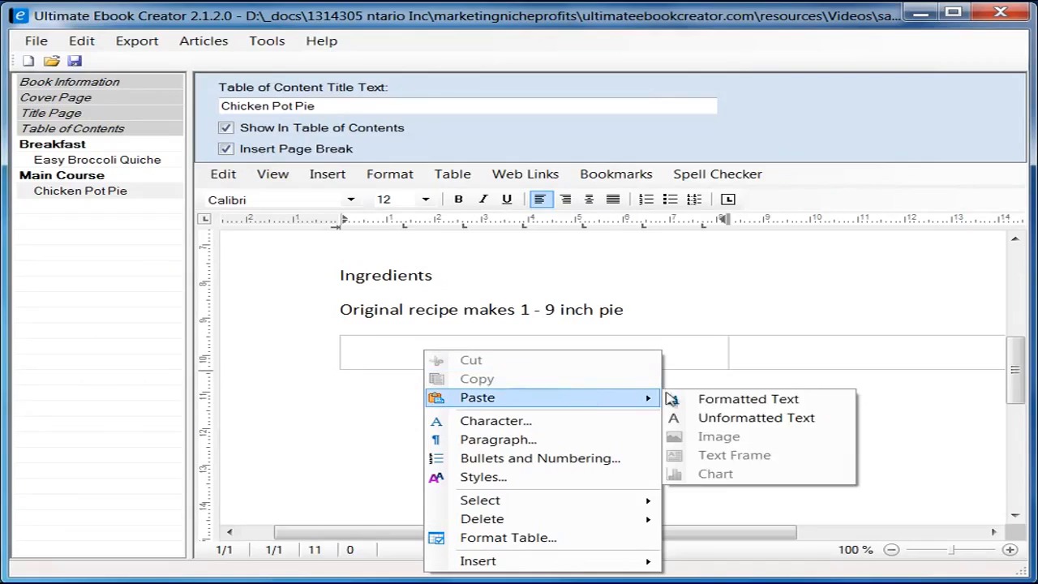
{"action": "left_click", "coordinate": [756, 417]}
{"action": "scroll", "coordinate": [621, 410], "scroll_direction": "up", "scroll_amount": 10}
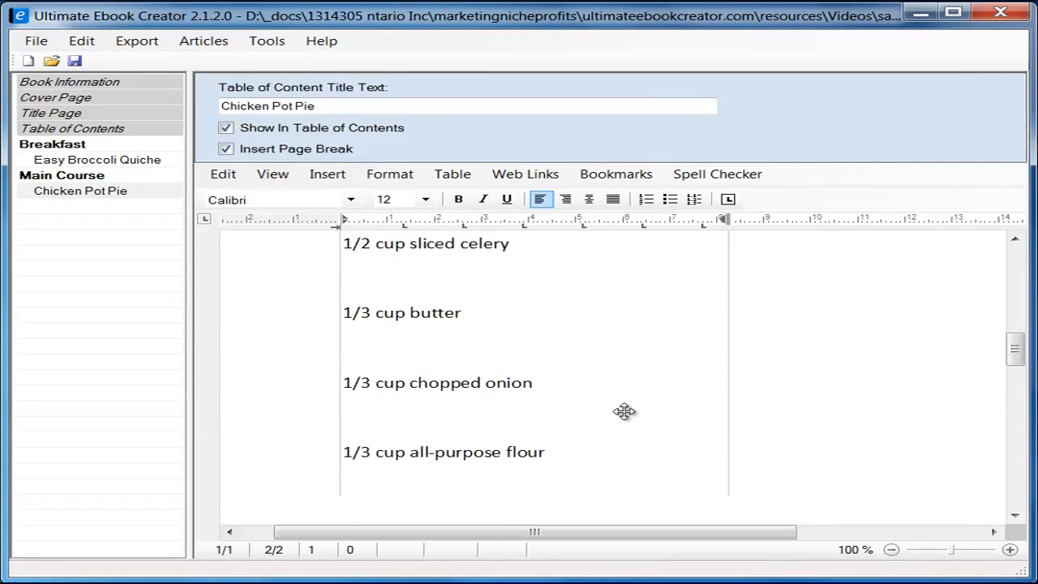
{"action": "scroll", "coordinate": [628, 413], "scroll_direction": "down", "scroll_amount": 10}
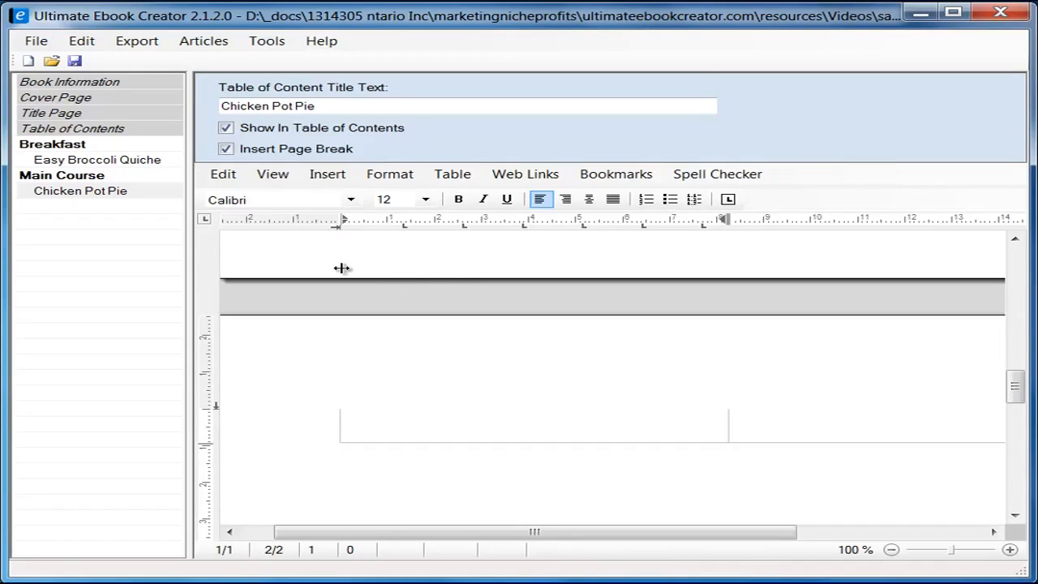
Step: Switch to Draft view, delete the stray space before '1 pound', and select all the cell's text
{"action": "left_click", "coordinate": [274, 175]}
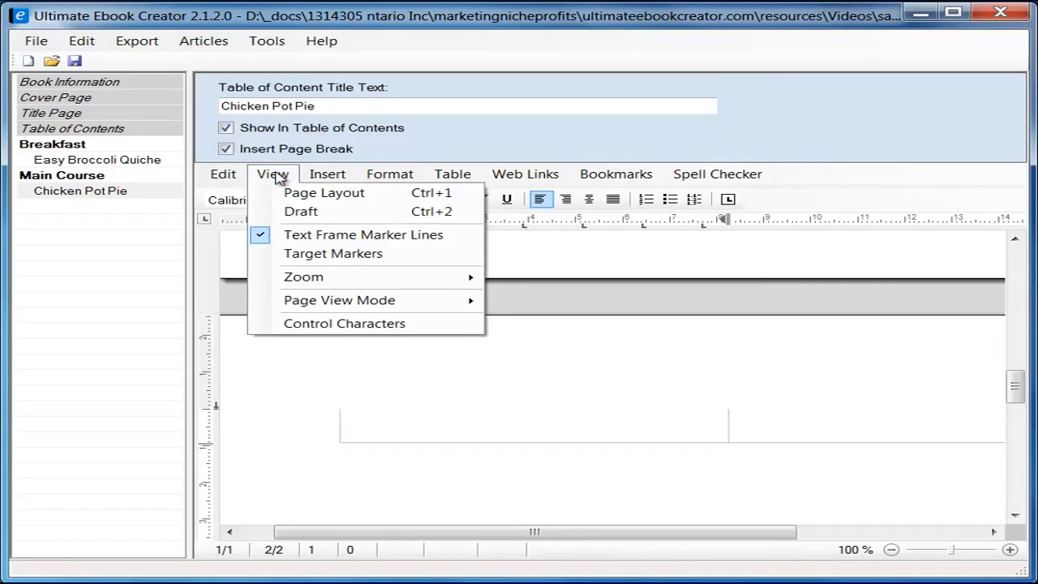
{"action": "left_click", "coordinate": [308, 212]}
{"action": "scroll", "coordinate": [611, 445], "scroll_direction": "up", "scroll_amount": 10}
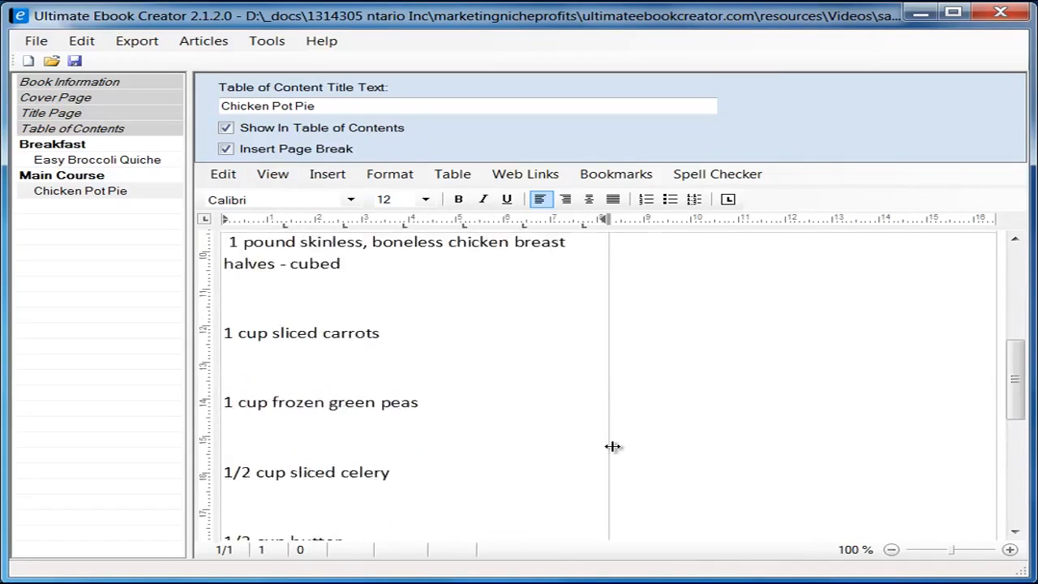
{"action": "scroll", "coordinate": [494, 431], "scroll_direction": "down", "scroll_amount": 4}
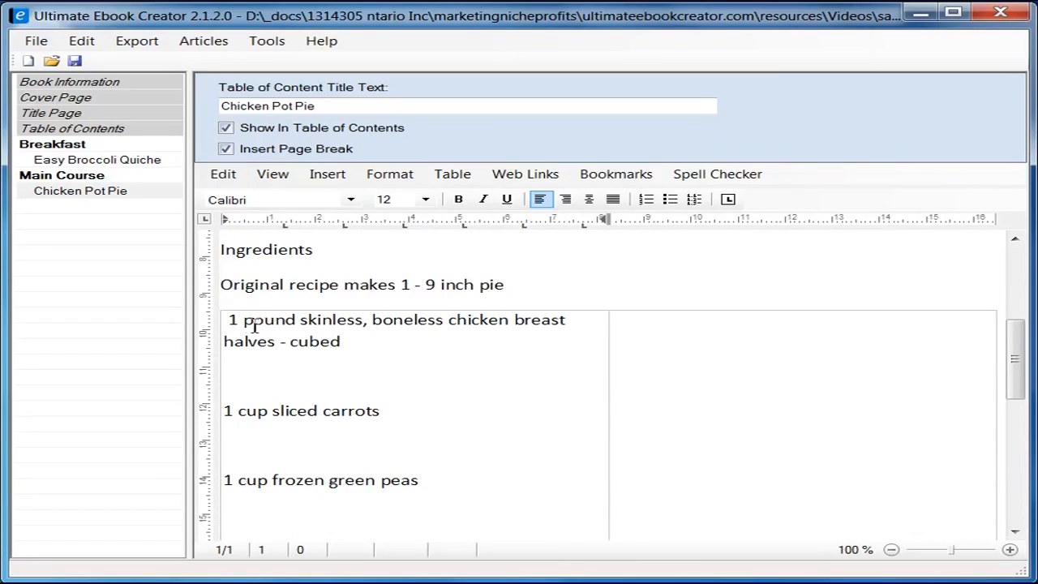
{"action": "key", "text": "BackSpace"}
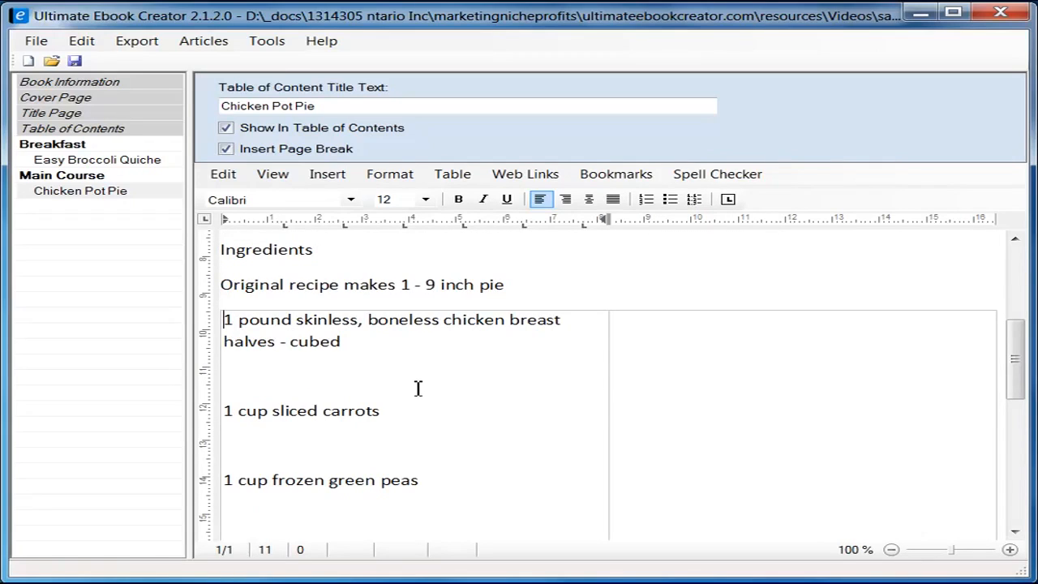
{"action": "scroll", "coordinate": [418, 388], "scroll_direction": "up", "scroll_amount": 1}
{"action": "scroll", "coordinate": [417, 387], "scroll_direction": "down", "scroll_amount": 7}
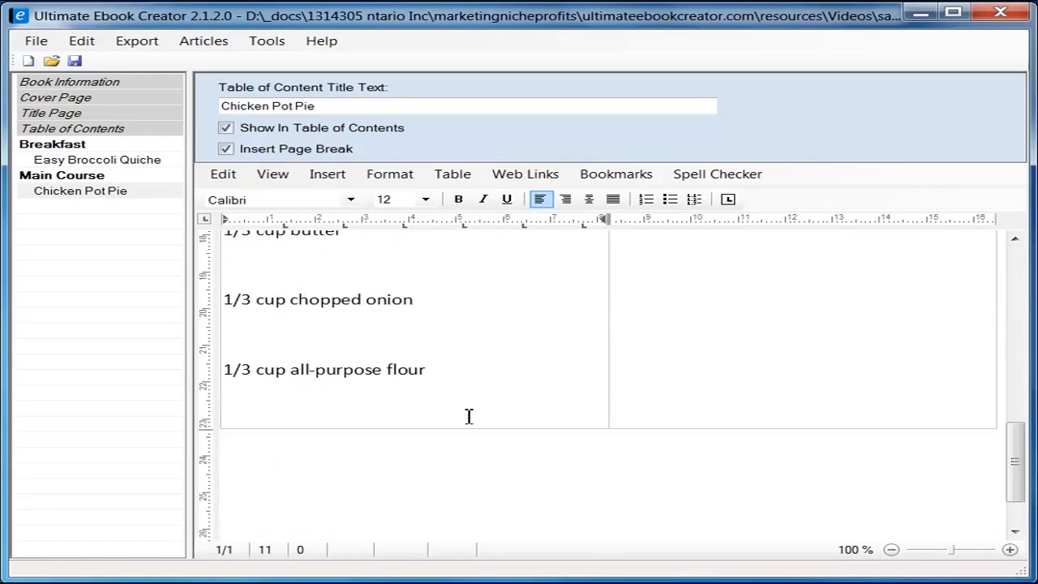
{"action": "key", "text": "ctrl+a"}
{"action": "scroll", "coordinate": [510, 383], "scroll_direction": "up", "scroll_amount": 10}
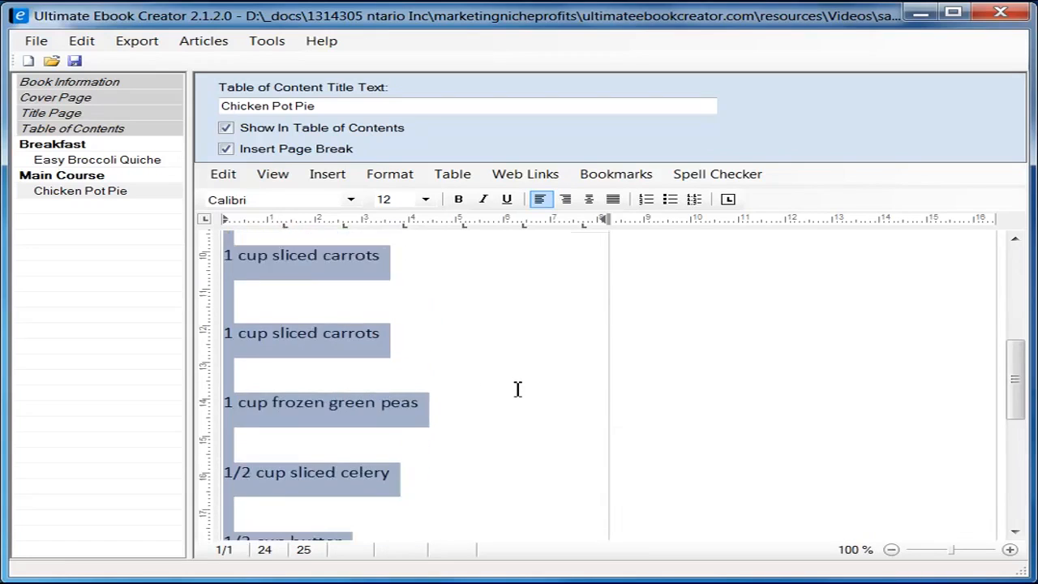
{"action": "scroll", "coordinate": [516, 387], "scroll_direction": "down", "scroll_amount": 1}
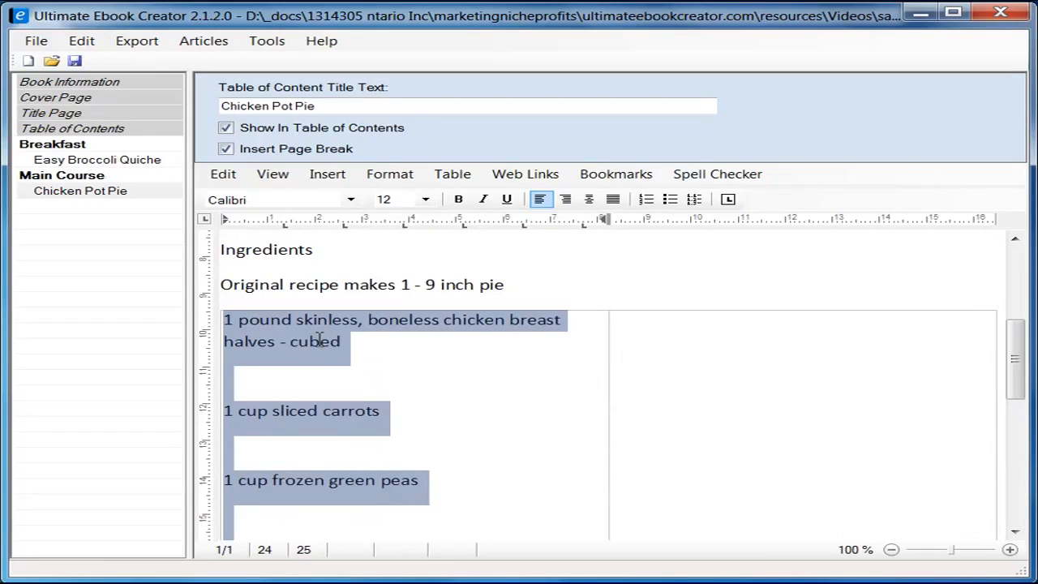
Step: Set the left-column ingredient lines to single line spacing
{"action": "left_click", "coordinate": [398, 174]}
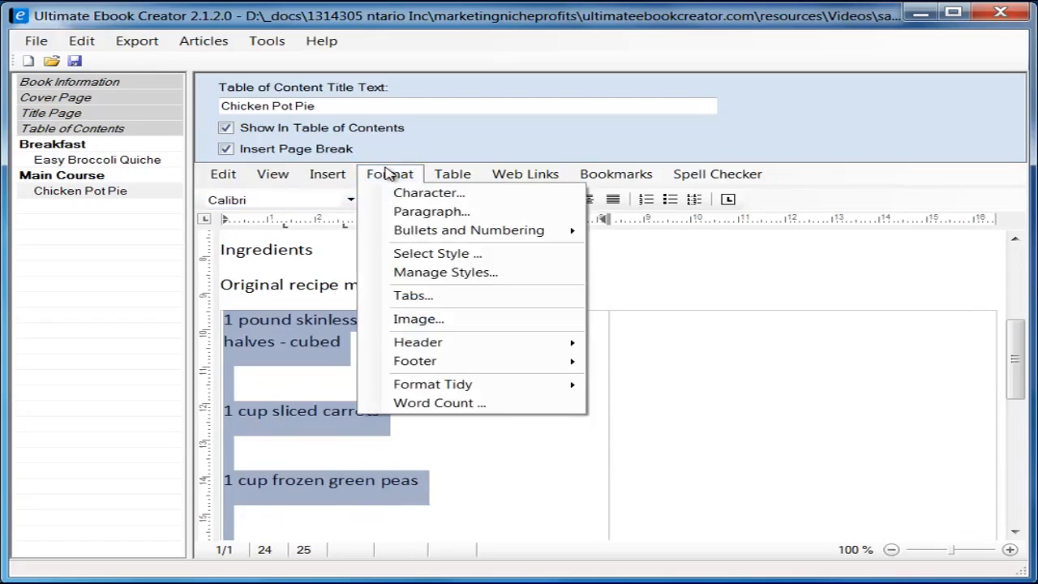
{"action": "left_click", "coordinate": [421, 214]}
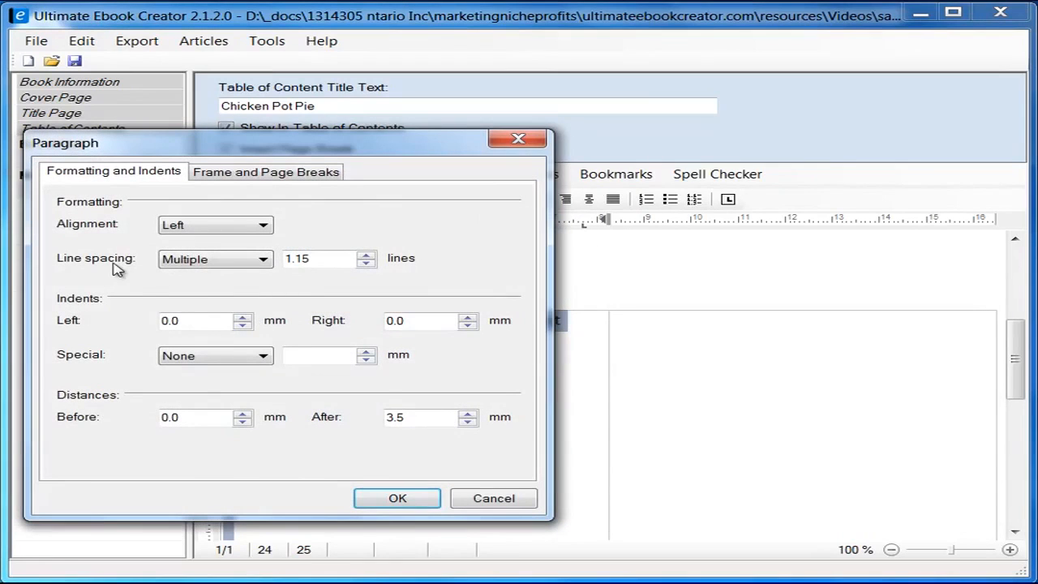
{"action": "left_click", "coordinate": [223, 261]}
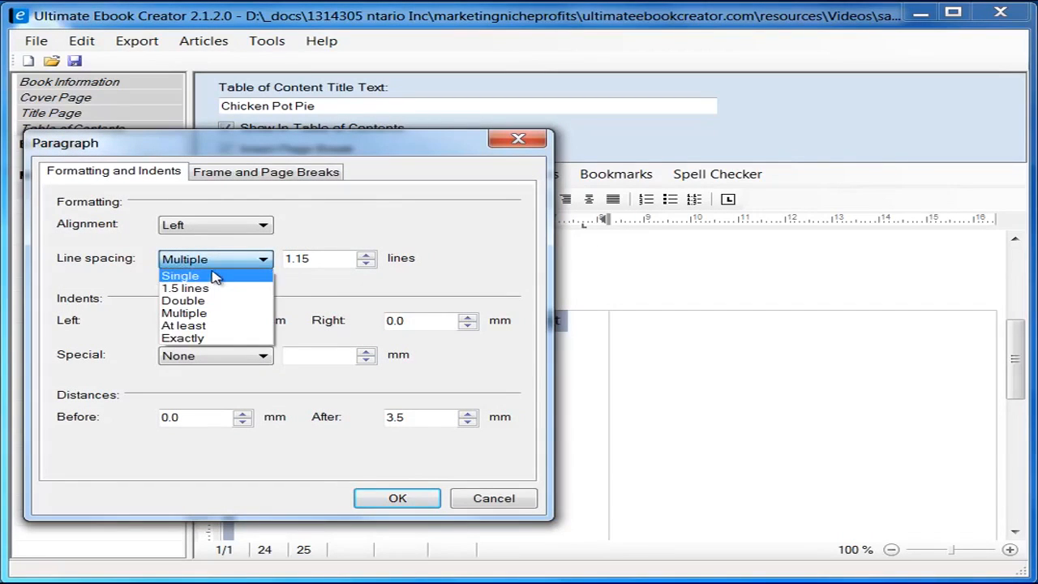
{"action": "left_click", "coordinate": [212, 277]}
{"action": "left_click", "coordinate": [411, 498]}
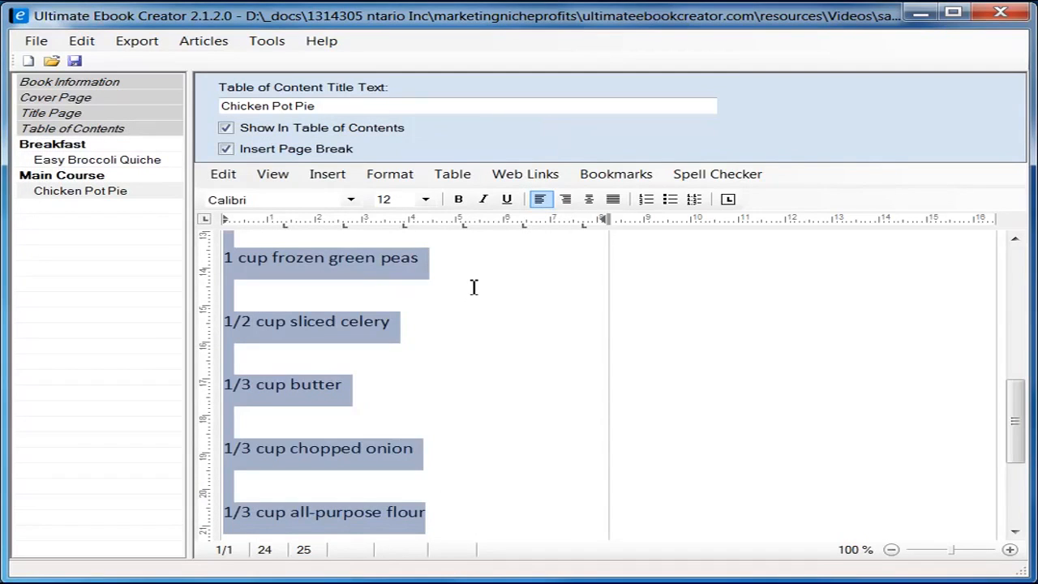
Step: Change the left-column ingredient lines to Arial
{"action": "scroll", "coordinate": [479, 382], "scroll_direction": "up", "scroll_amount": 2}
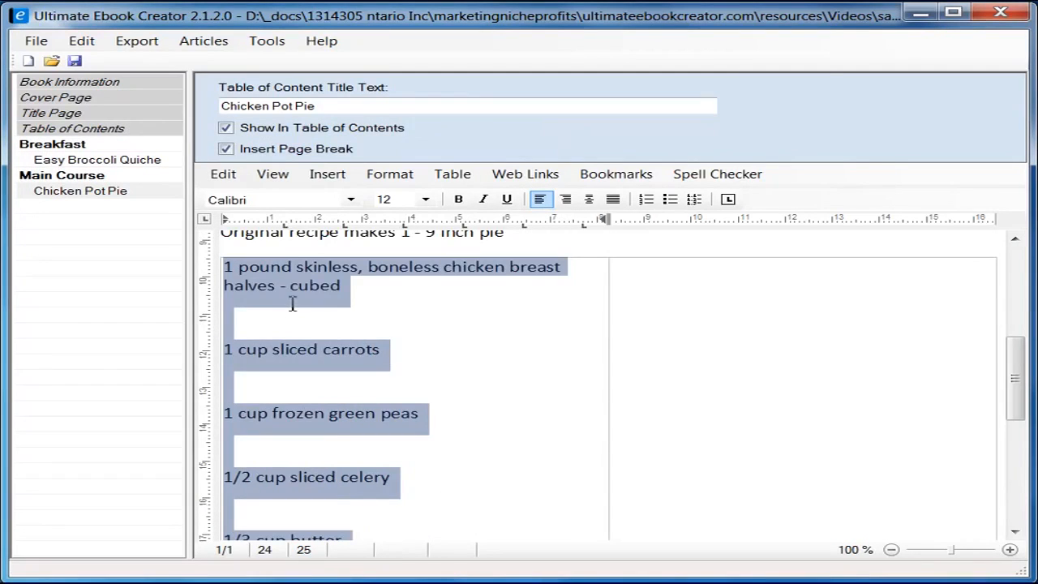
{"action": "left_click", "coordinate": [350, 199]}
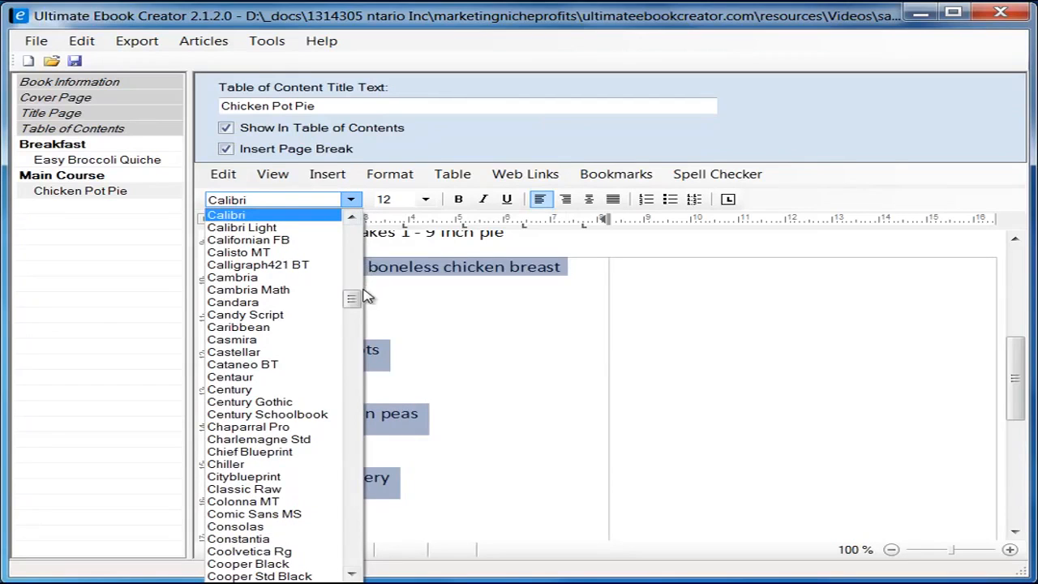
{"action": "left_click_drag", "start_coordinate": [351, 298], "coordinate": [350, 254]}
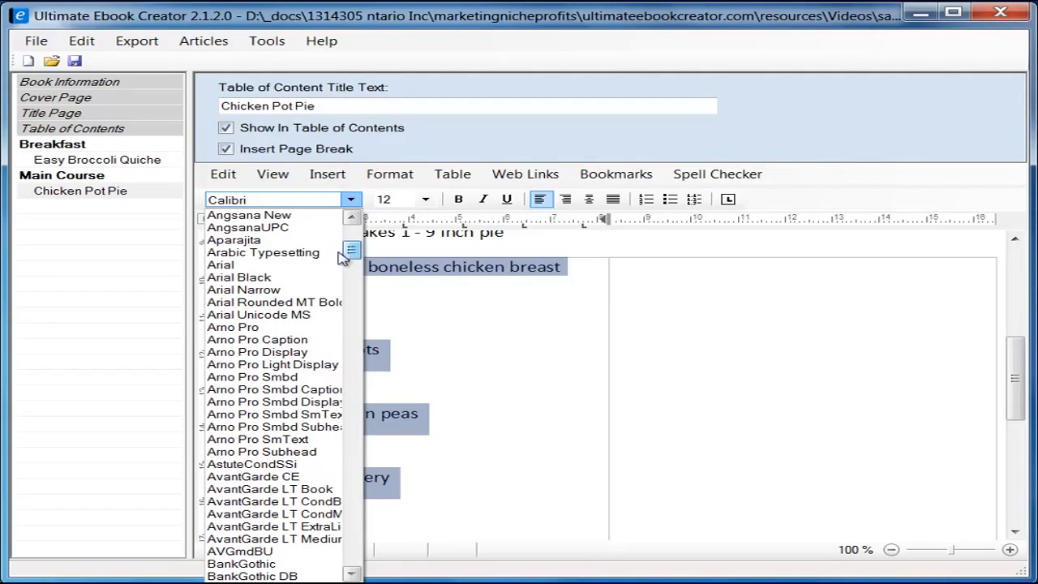
{"action": "left_click", "coordinate": [305, 265]}
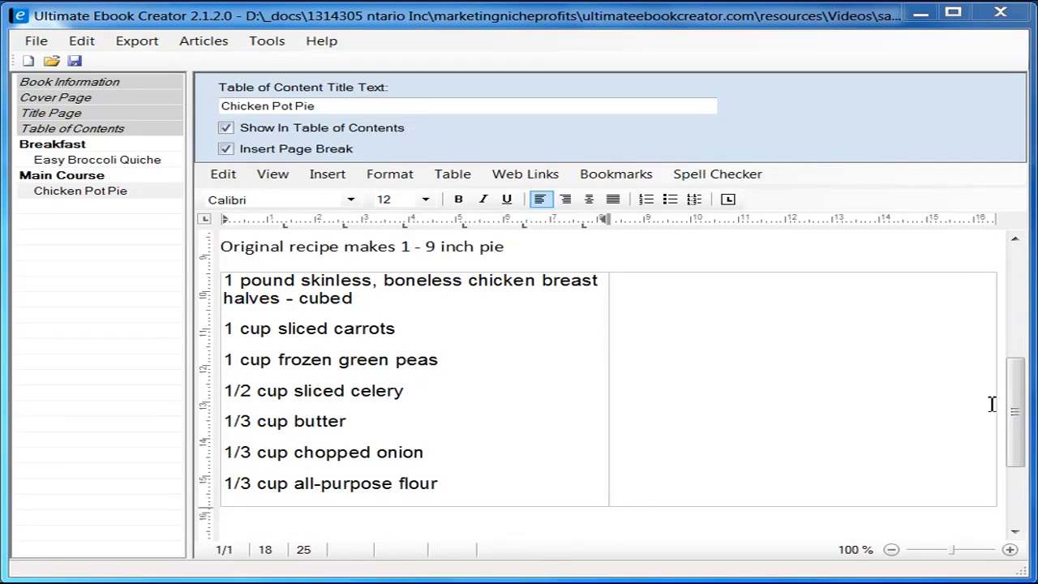
Step: Copy the right column of ingredients from the Chicken Pot Pie web page
{"action": "mouse_move", "coordinate": [1016, 423]}
{"action": "left_mouse_down"}
{"action": "mouse_move", "coordinate": [1016, 409]}
{"action": "mouse_move", "coordinate": [1018, 426]}
{"action": "left_mouse_up"}
{"action": "left_click", "coordinate": [743, 328]}
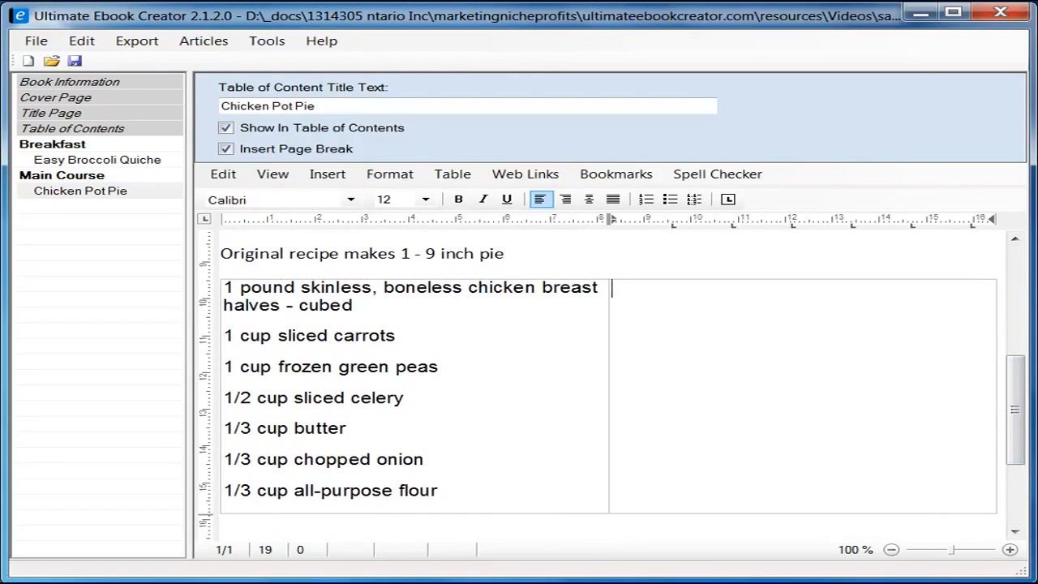
{"action": "left_click", "coordinate": [101, 568]}
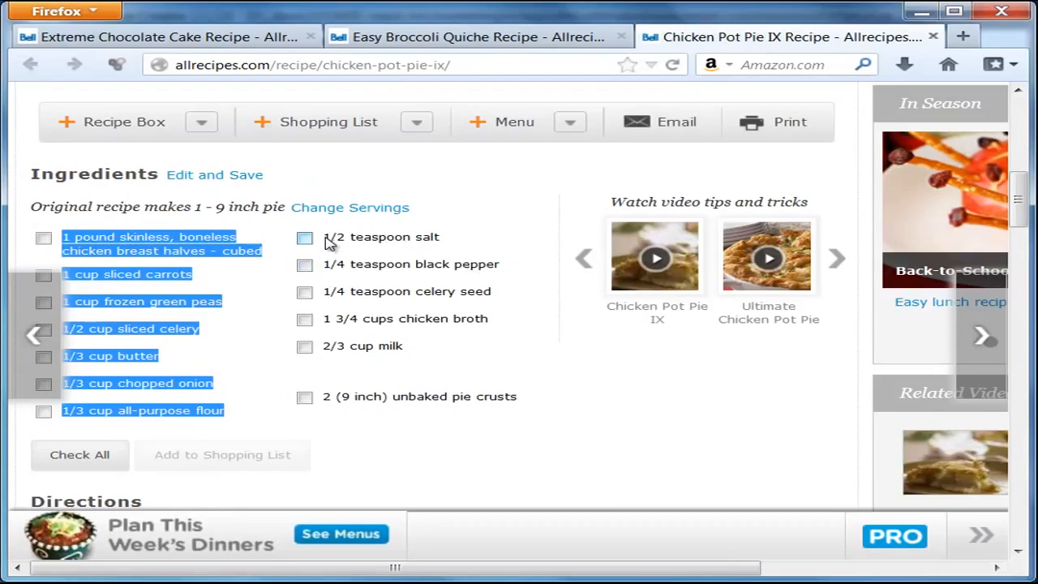
{"action": "left_click_drag", "start_coordinate": [325, 237], "coordinate": [523, 405]}
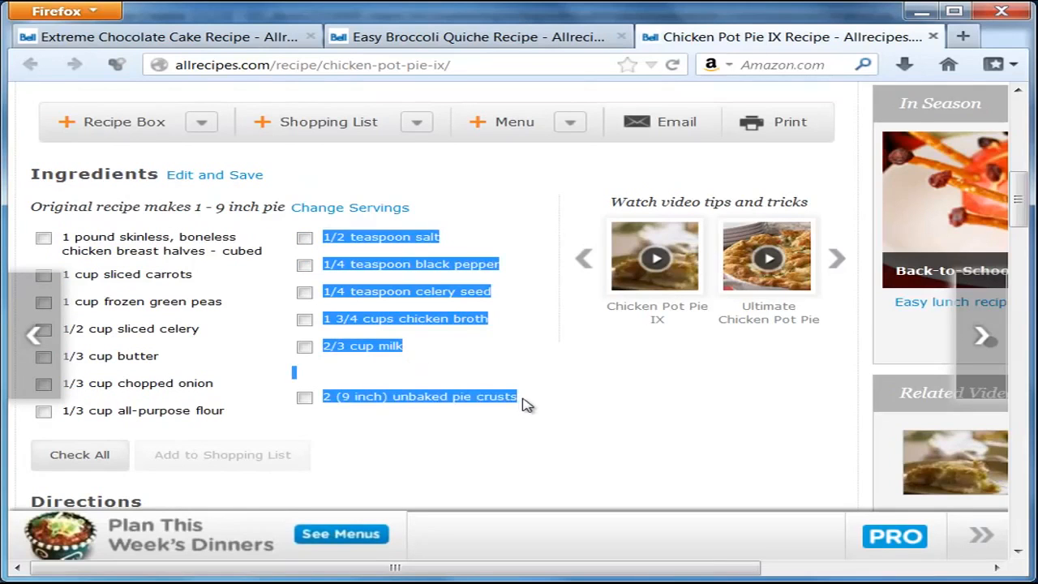
{"action": "right_click", "coordinate": [423, 266]}
{"action": "left_click", "coordinate": [483, 280]}
{"action": "left_click", "coordinate": [929, 14]}
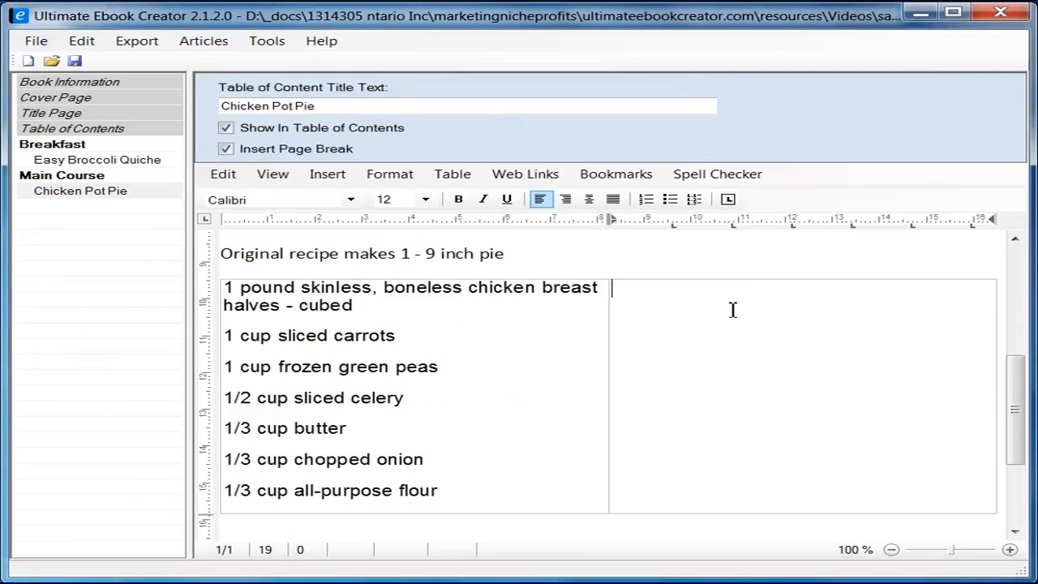
Step: Paste the copied ingredients as plain text into the empty right table cell
{"action": "right_click", "coordinate": [679, 307]}
{"action": "mouse_move", "coordinate": [774, 354]}
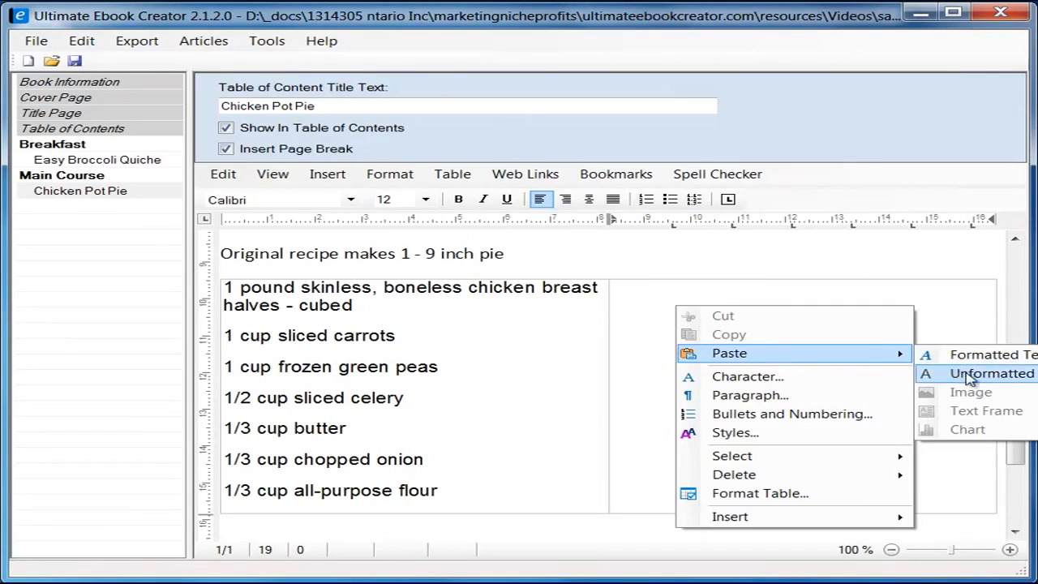
{"action": "left_click", "coordinate": [970, 374]}
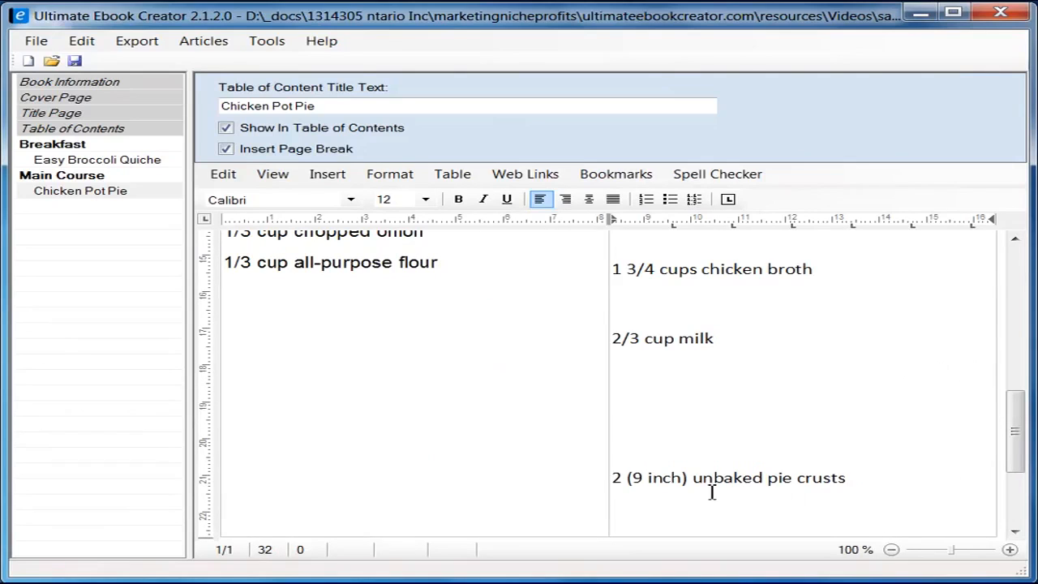
{"action": "left_click_drag", "start_coordinate": [1013, 452], "coordinate": [1012, 383]}
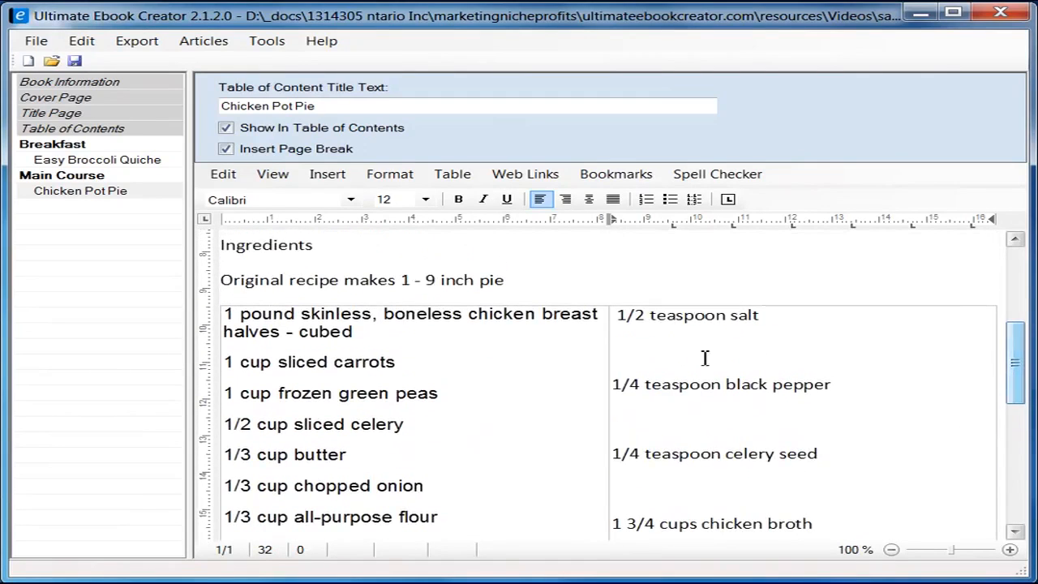
Step: Set the pasted right-column ingredients to single line spacing
{"action": "left_click", "coordinate": [618, 315]}
{"action": "right_click", "coordinate": [657, 326]}
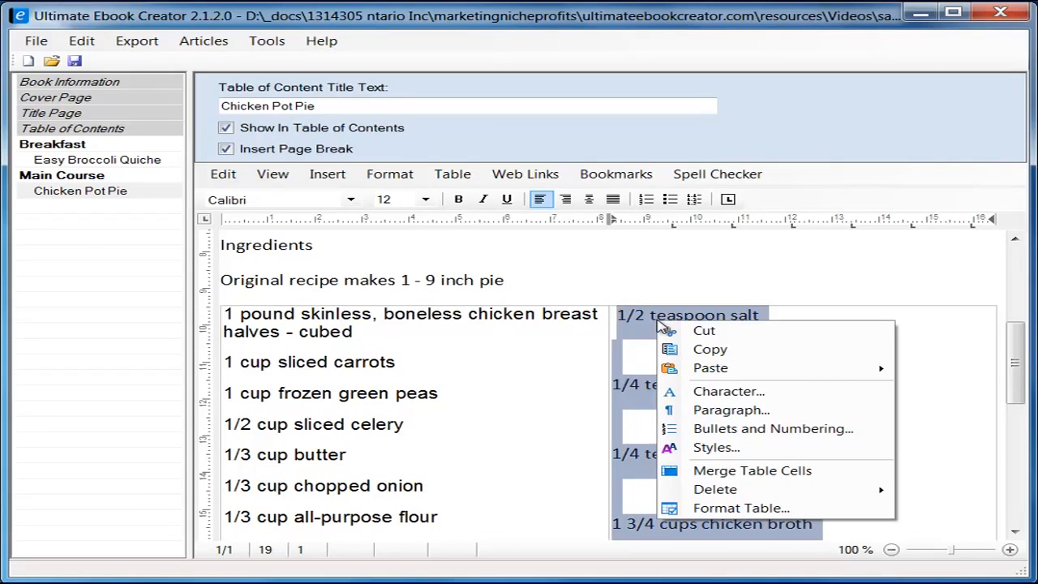
{"action": "left_click", "coordinate": [744, 410]}
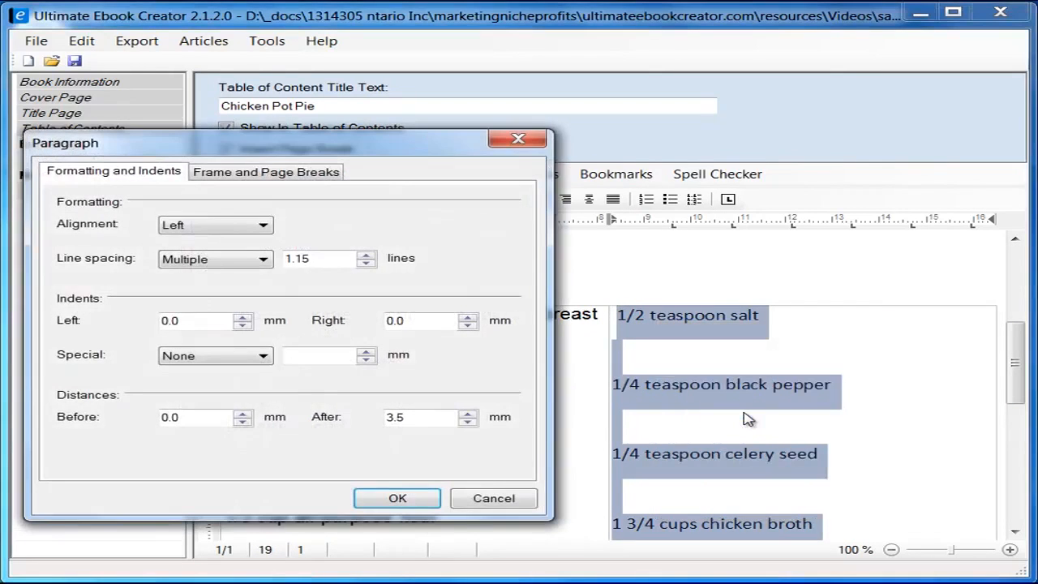
{"action": "left_click_drag", "start_coordinate": [384, 144], "coordinate": [531, 140]}
{"action": "left_click", "coordinate": [367, 256]}
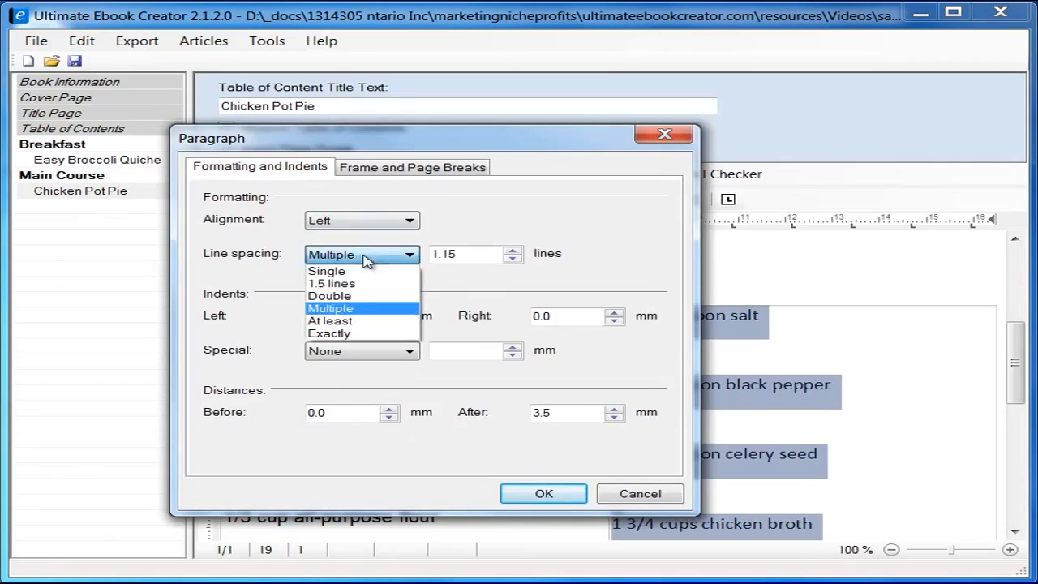
{"action": "left_click", "coordinate": [373, 270]}
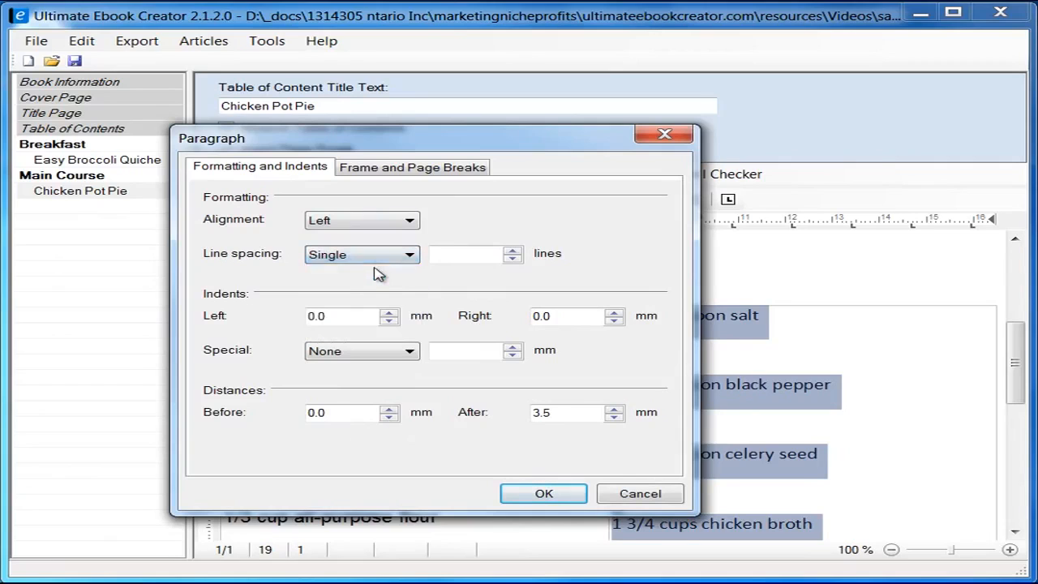
{"action": "left_click", "coordinate": [565, 494]}
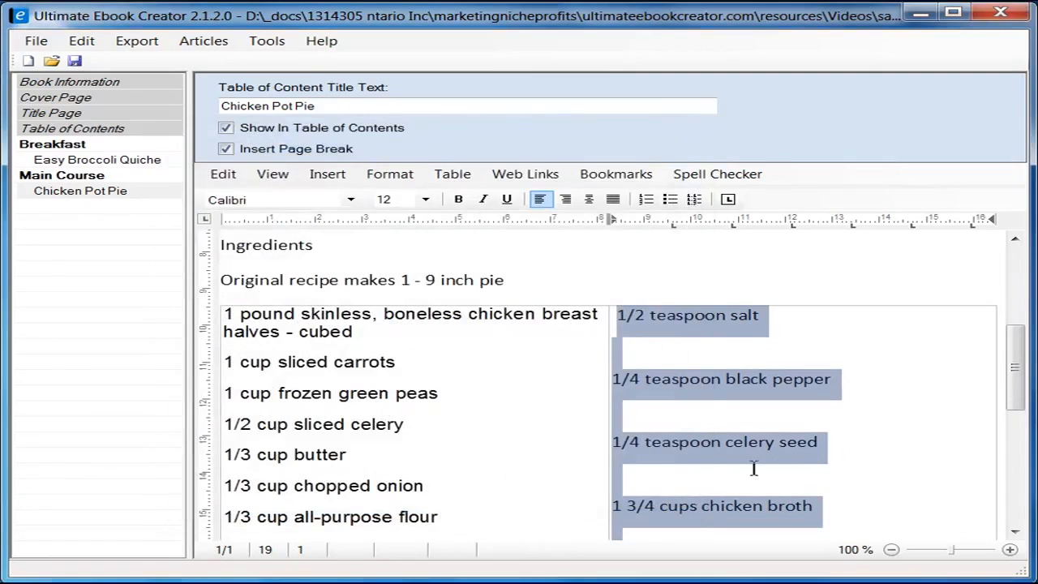
Step: Remove the blank lines and stray space around the salt, celery seed and chicken broth lines
{"action": "left_click", "coordinate": [847, 362]}
{"action": "mouse_move", "coordinate": [1012, 354]}
{"action": "left_mouse_down"}
{"action": "mouse_move", "coordinate": [1013, 345]}
{"action": "mouse_move", "coordinate": [1013, 354]}
{"action": "left_mouse_up"}
{"action": "key", "text": "Delete"}
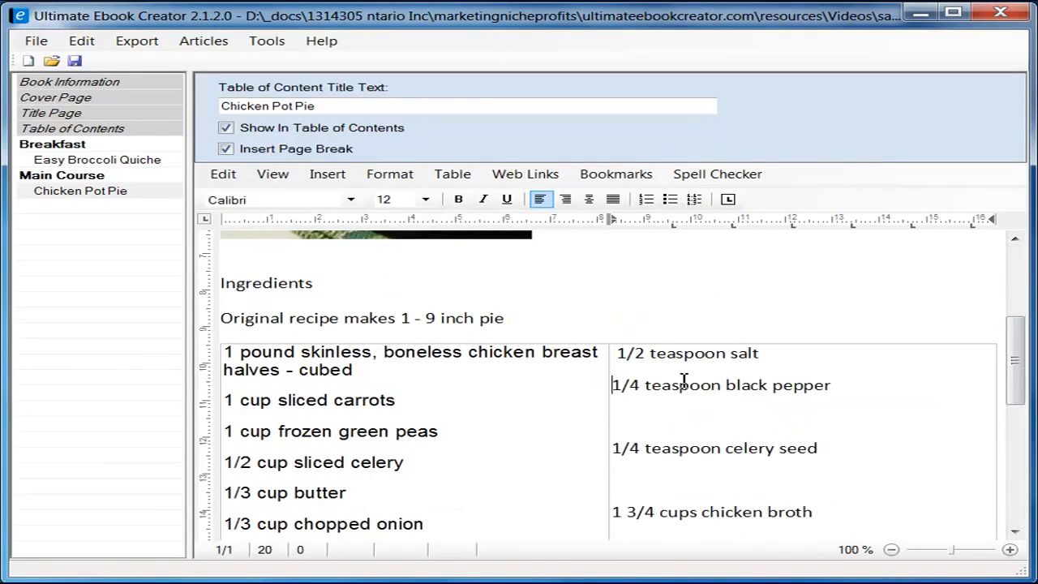
{"action": "key", "text": "Up"}
{"action": "key", "text": "Up"}
{"action": "key", "text": "Down"}
{"action": "key", "text": "Delete"}
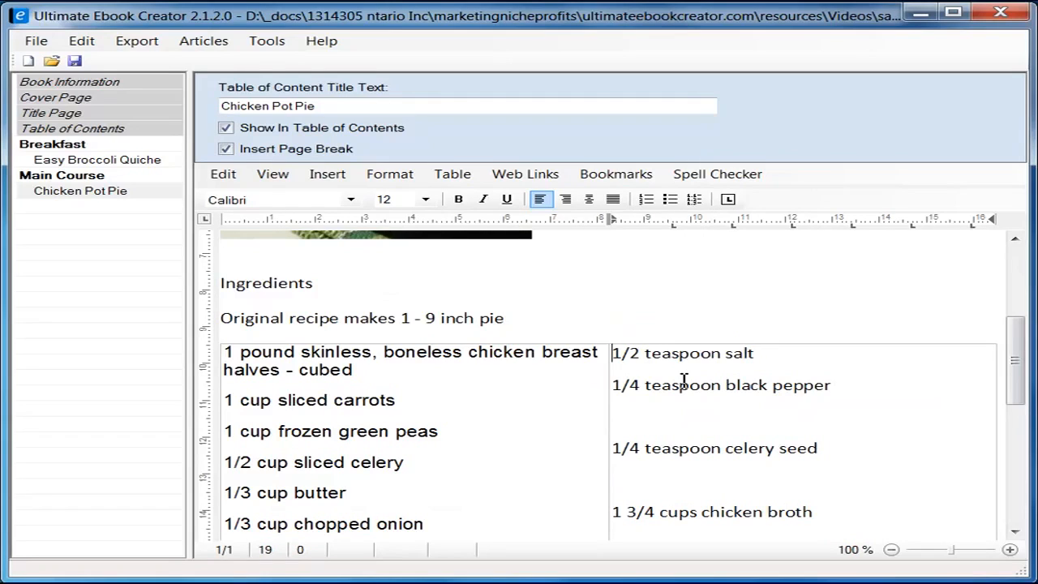
{"action": "key", "text": "Delete"}
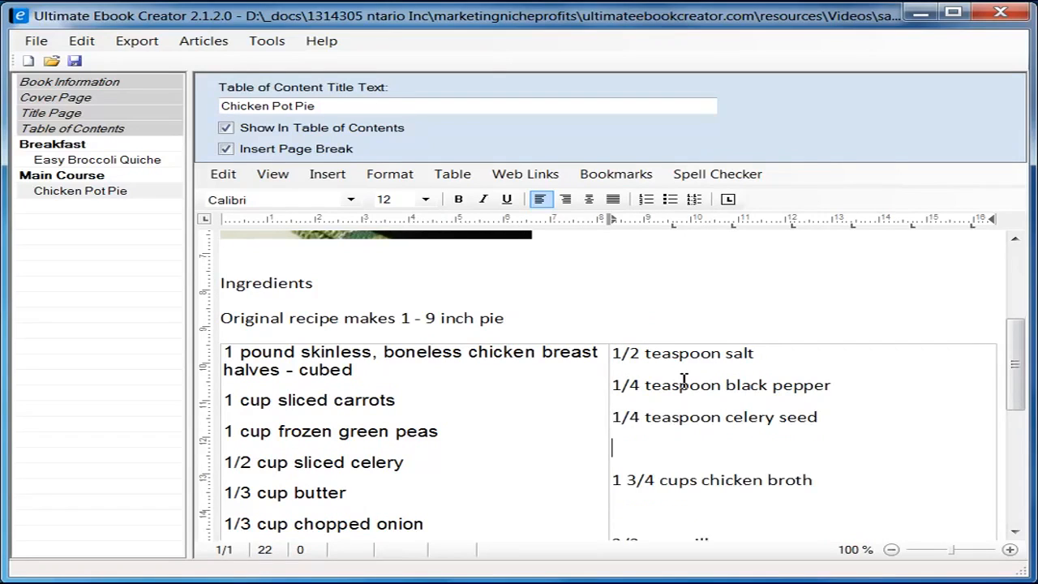
{"action": "key", "text": "Delete"}
{"action": "key", "text": "Delete"}
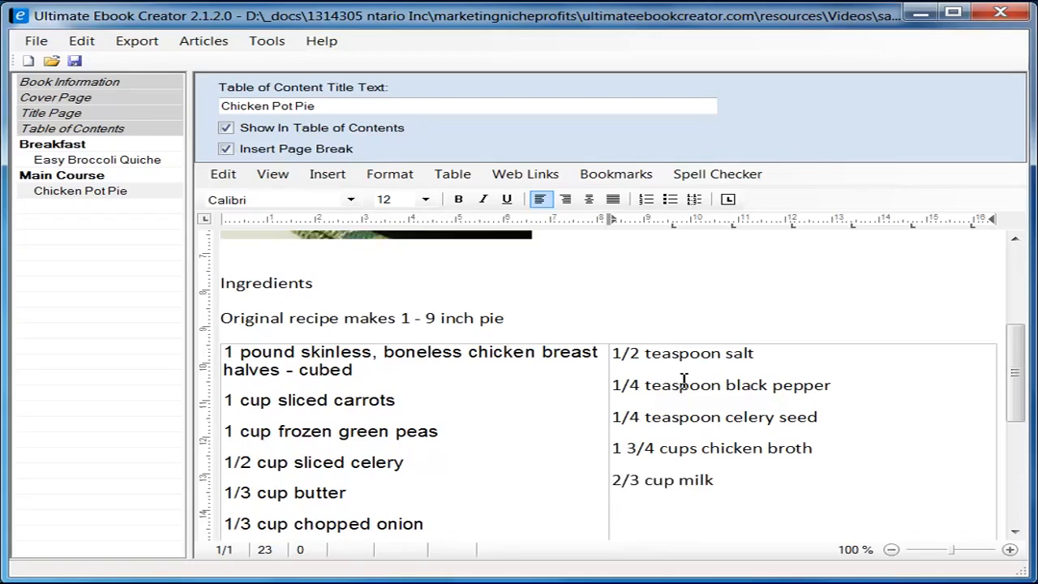
Step: Delete the empty lines below 2/3 cup milk and widen the left ingredient column
{"action": "scroll", "coordinate": [714, 438], "scroll_direction": "down", "scroll_amount": 2}
{"action": "left_click", "coordinate": [658, 347]}
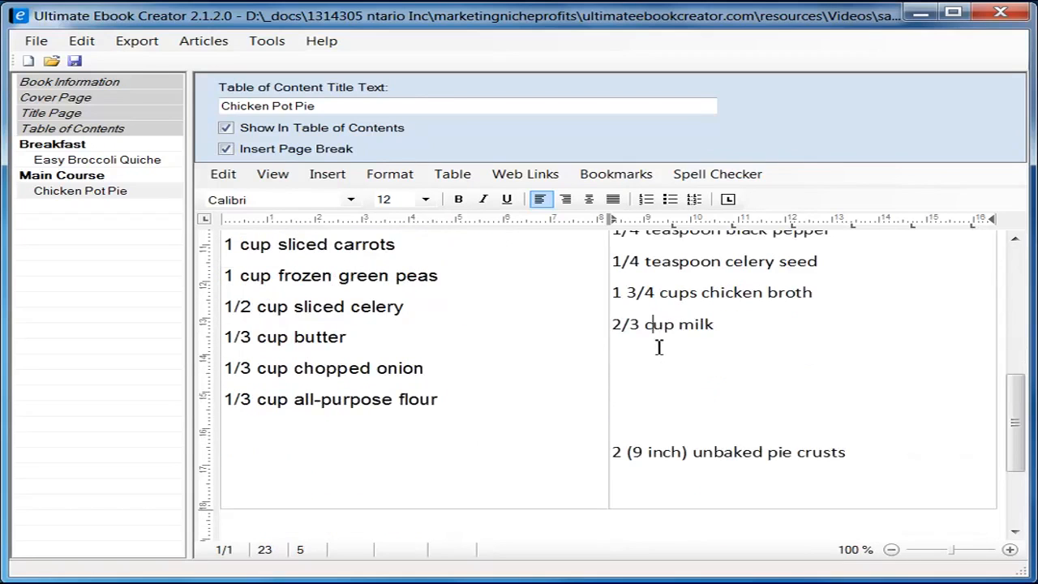
{"action": "left_click", "coordinate": [782, 335]}
{"action": "key", "text": "Down"}
{"action": "key", "text": "Delete"}
{"action": "key", "text": "Delete"}
{"action": "key", "text": "Delete"}
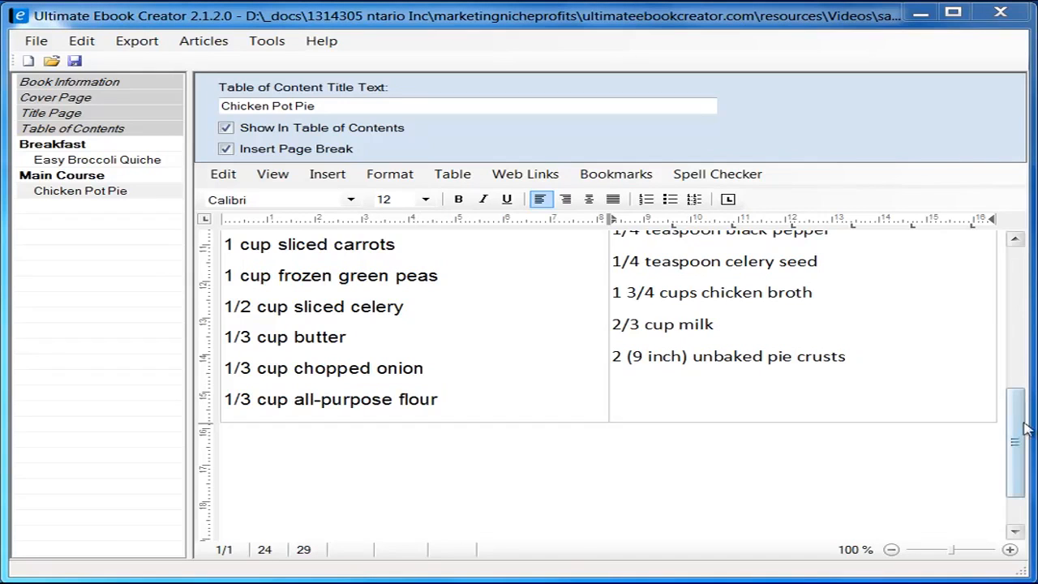
{"action": "left_click_drag", "start_coordinate": [1018, 433], "coordinate": [1014, 410]}
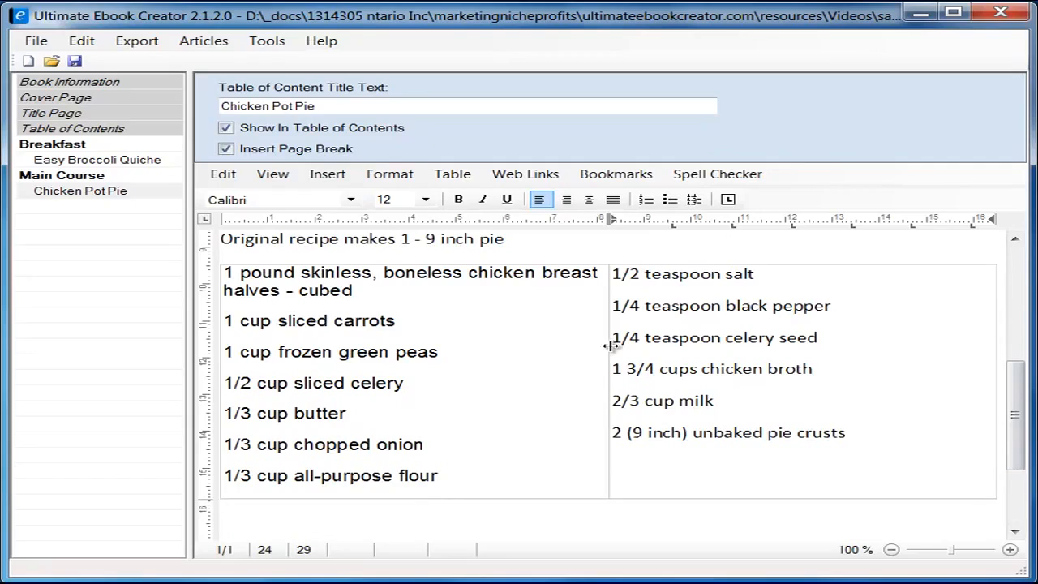
{"action": "left_click_drag", "start_coordinate": [610, 346], "coordinate": [698, 331]}
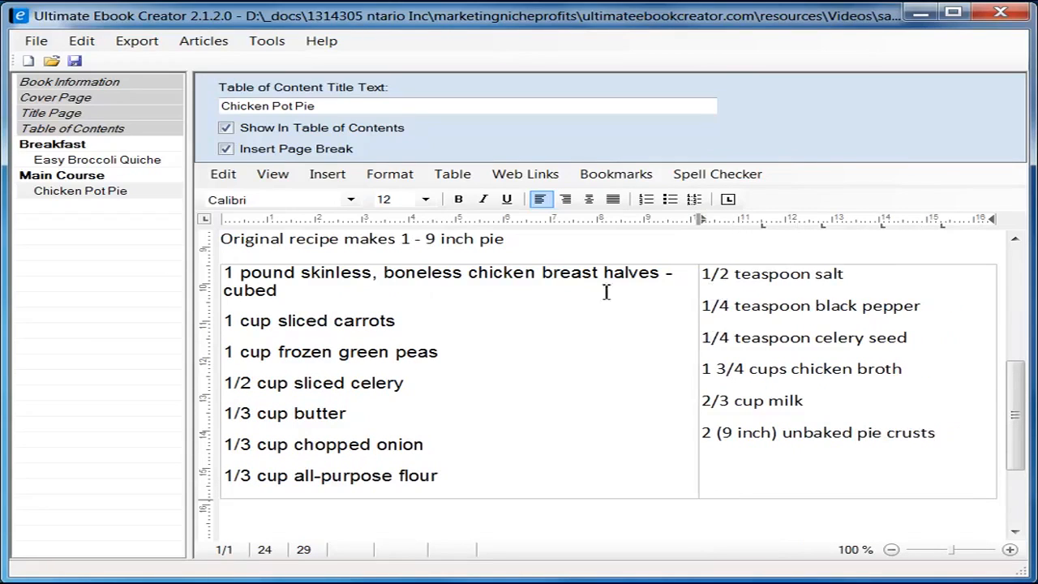
Step: Set the six right-column ingredient lines to Arial size 10
{"action": "left_click", "coordinate": [272, 281]}
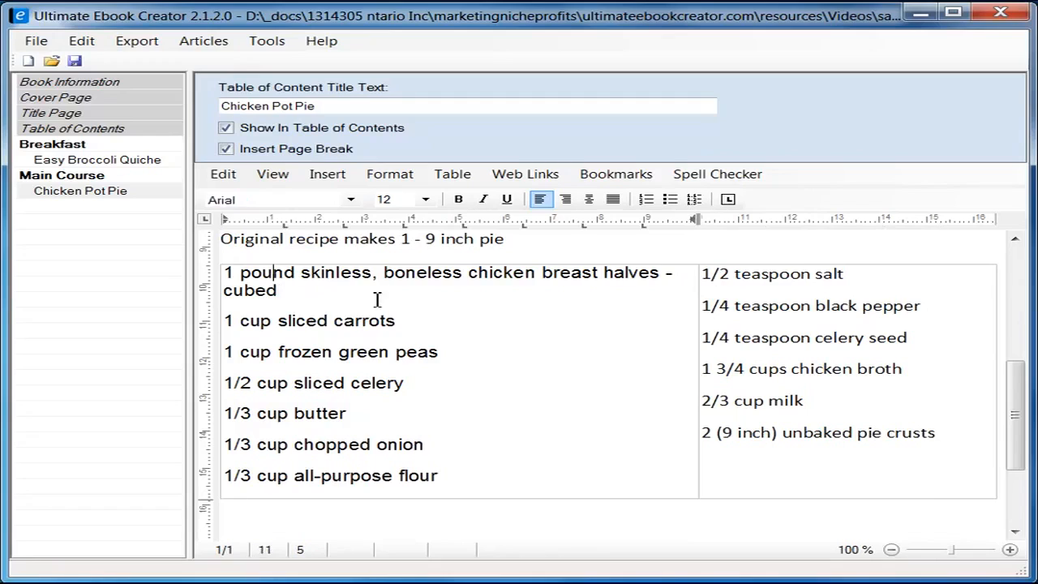
{"action": "left_click", "coordinate": [719, 280]}
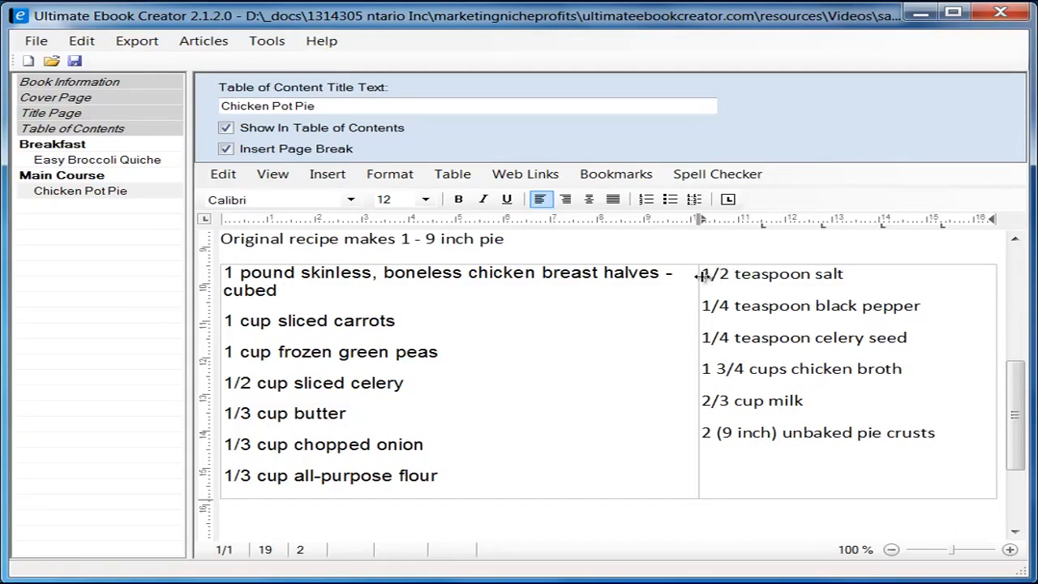
{"action": "left_click_drag", "start_coordinate": [708, 279], "coordinate": [940, 435]}
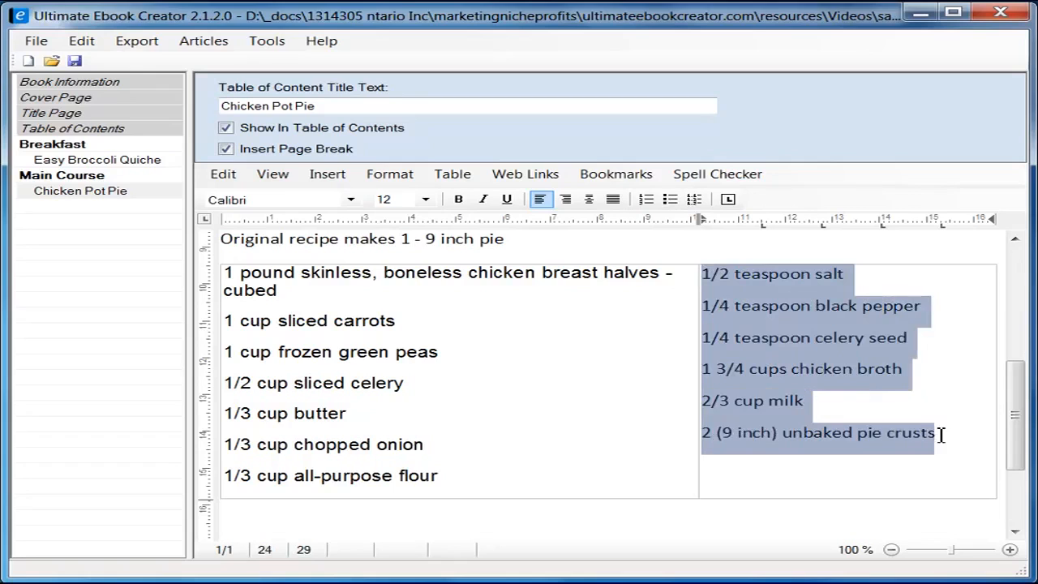
{"action": "left_click", "coordinate": [350, 200]}
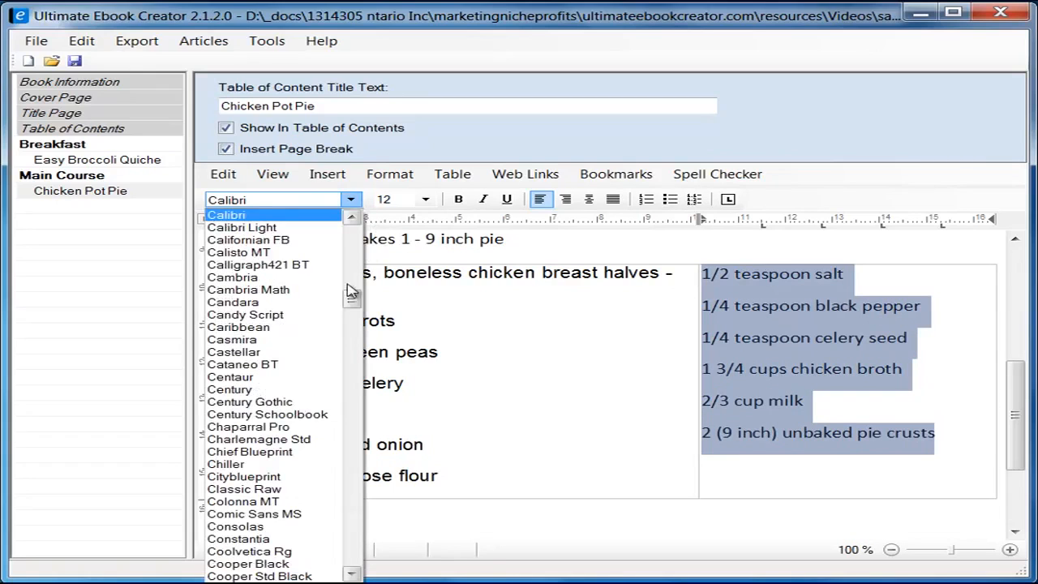
{"action": "left_click_drag", "start_coordinate": [352, 299], "coordinate": [357, 241]}
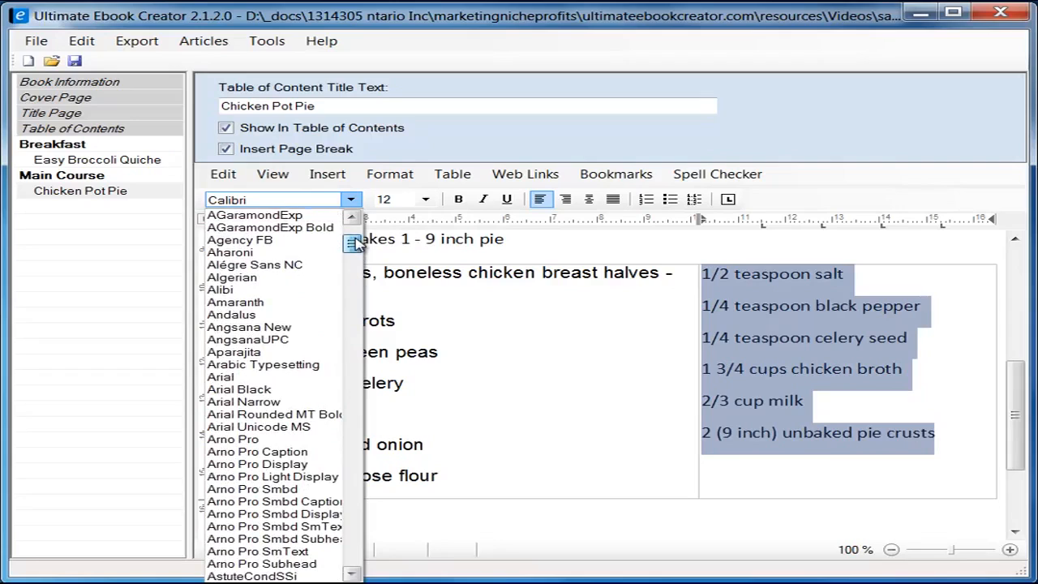
{"action": "left_click", "coordinate": [286, 377]}
{"action": "left_click", "coordinate": [405, 200]}
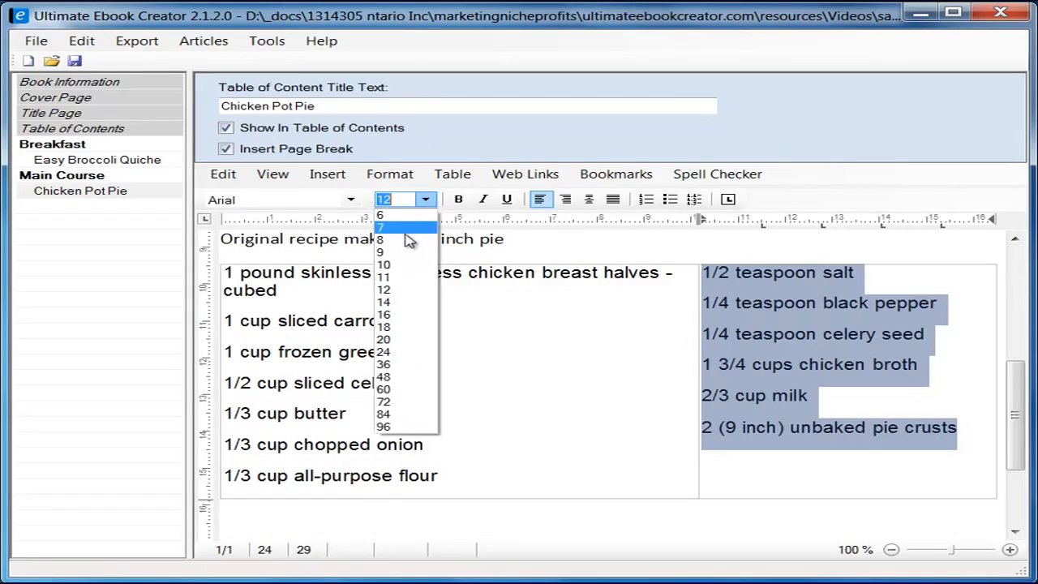
{"action": "left_click", "coordinate": [406, 266]}
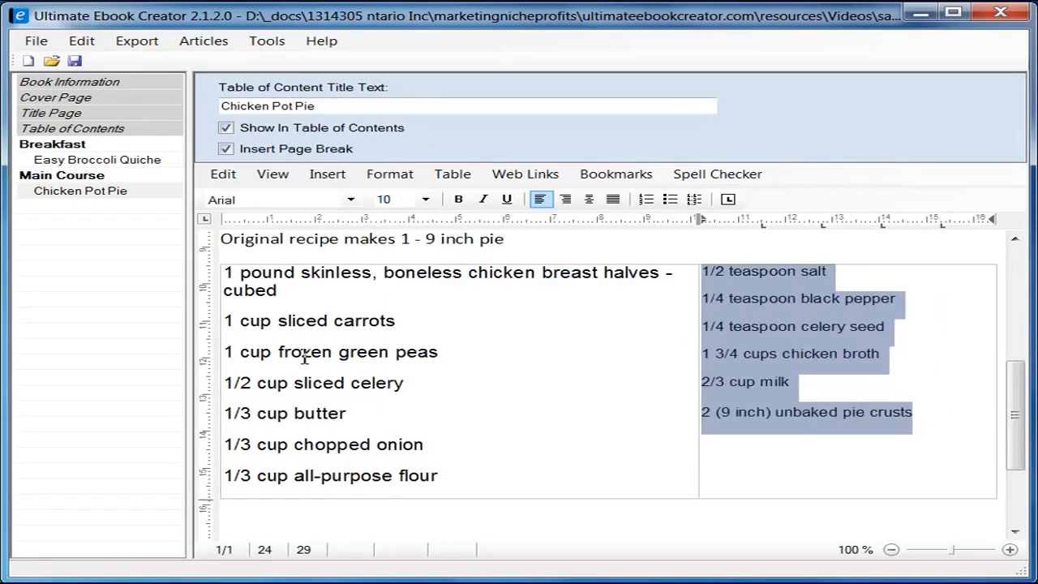
Step: Set the left-column ingredient lines to size 10
{"action": "left_click", "coordinate": [229, 273]}
{"action": "left_click", "coordinate": [468, 475], "text": "shift"}
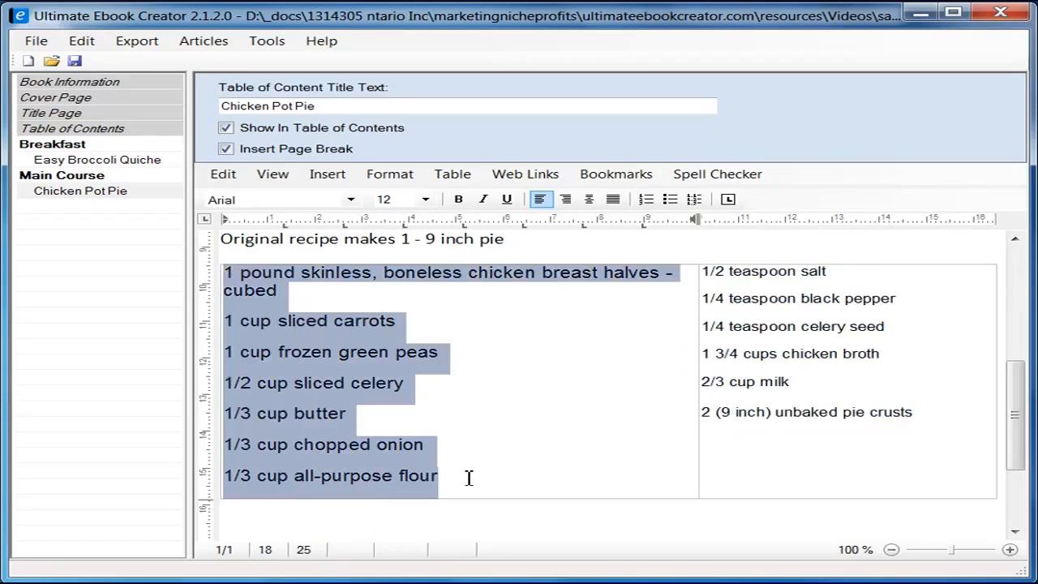
{"action": "left_click", "coordinate": [417, 199]}
{"action": "left_click", "coordinate": [406, 266]}
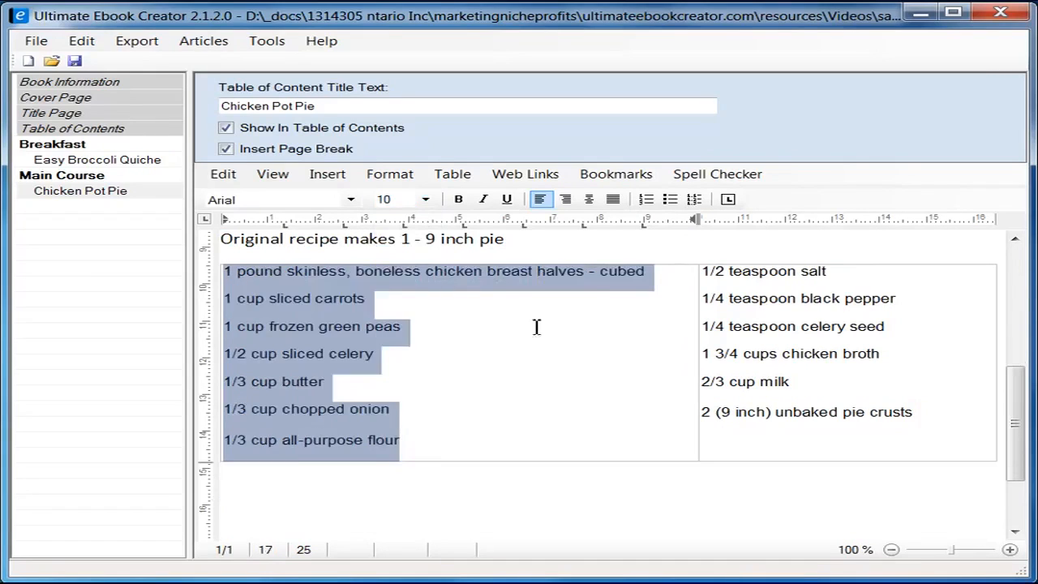
{"action": "left_click", "coordinate": [564, 360]}
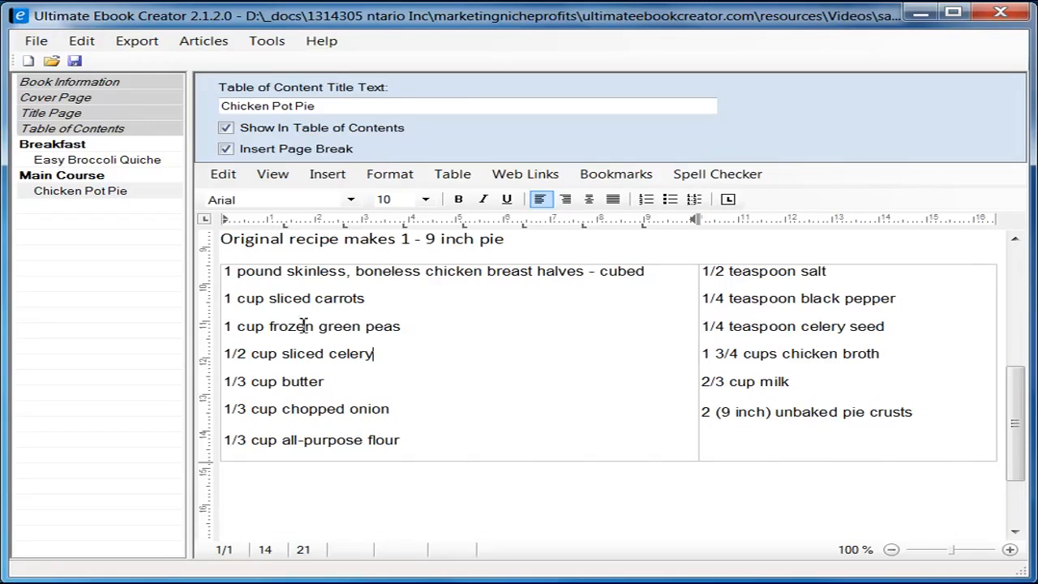
Step: Turn both the left and right ingredient columns into bulleted lists
{"action": "left_click_drag", "start_coordinate": [229, 274], "coordinate": [431, 436]}
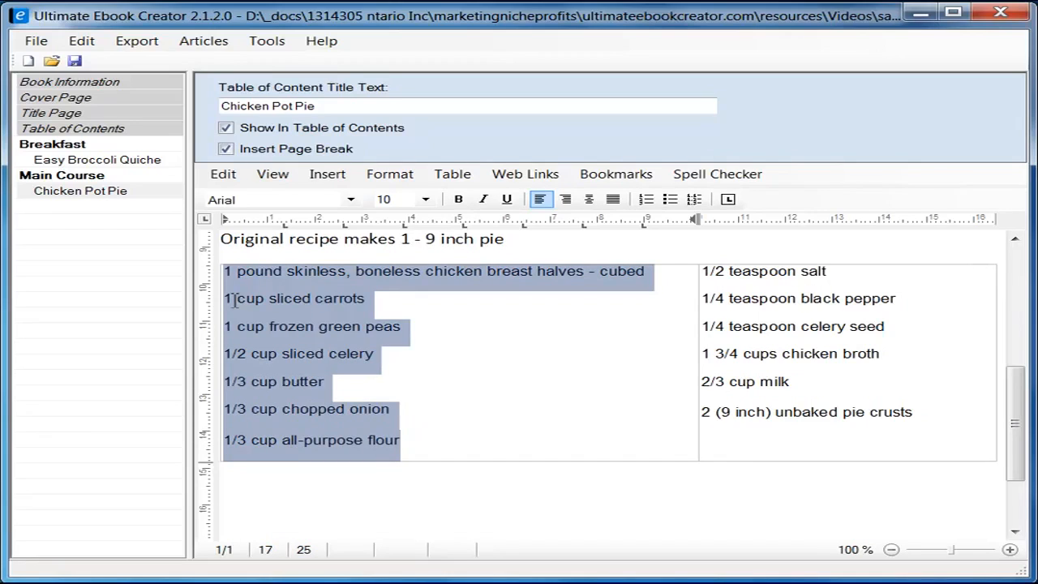
{"action": "left_click", "coordinate": [669, 199]}
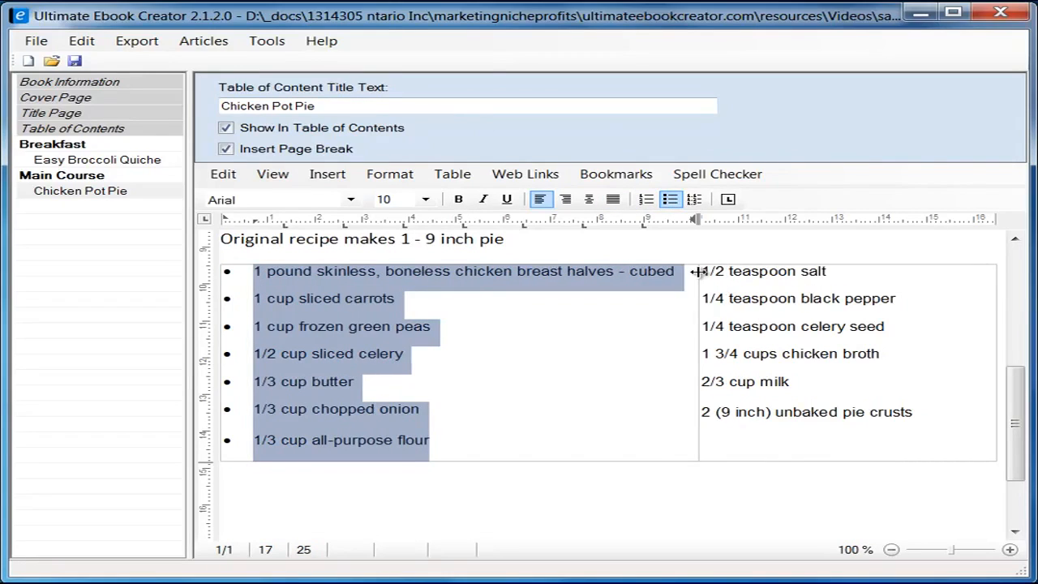
{"action": "left_click_drag", "start_coordinate": [697, 272], "coordinate": [925, 415]}
{"action": "left_click", "coordinate": [670, 200]}
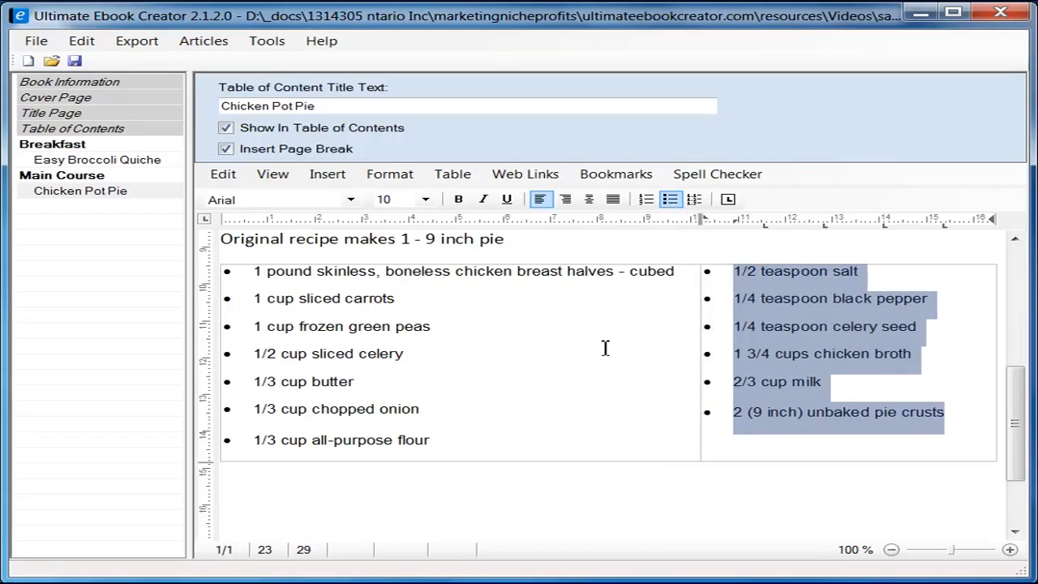
{"action": "left_click", "coordinate": [613, 349]}
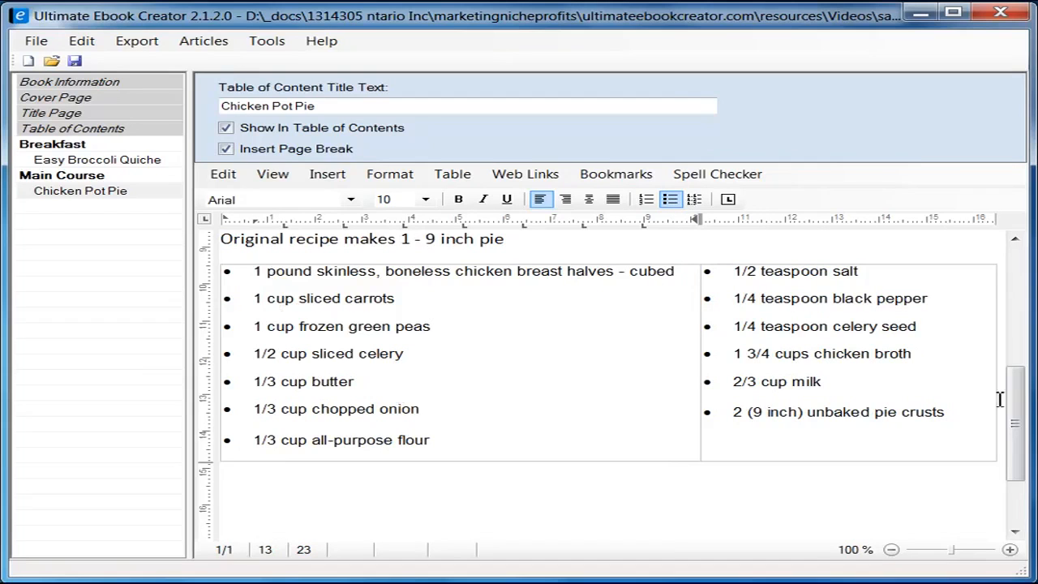
Step: Type the Directions heading on a new line below the ingredient table
{"action": "scroll", "coordinate": [1014, 417], "scroll_direction": "down", "scroll_amount": 2}
{"action": "left_click", "coordinate": [365, 439]}
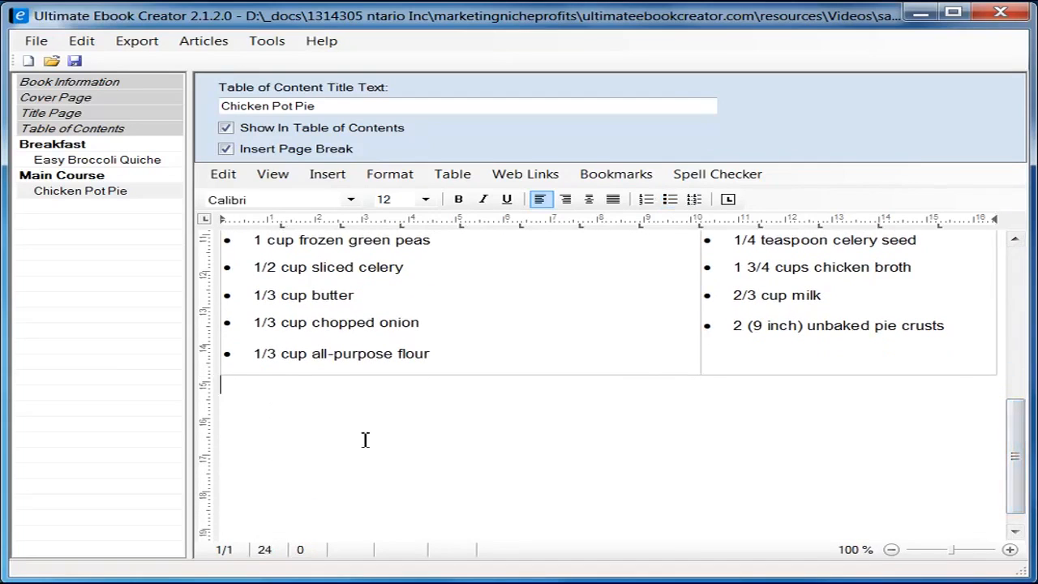
{"action": "key", "text": "Return"}
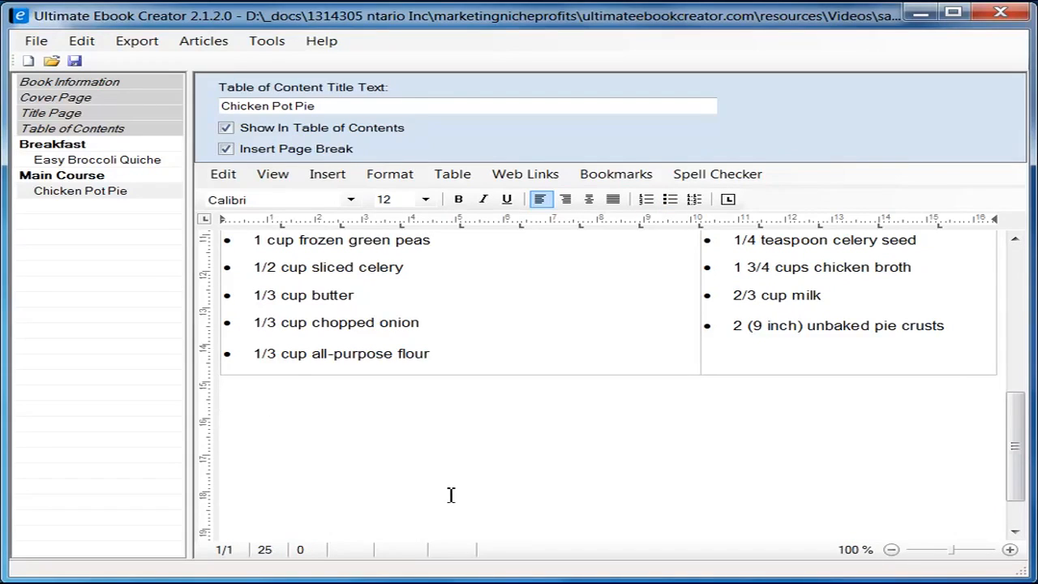
{"action": "type", "text": "Directopm"}
{"action": "key", "text": "BackSpace"}
{"action": "key", "text": "BackSpace"}
{"action": "key", "text": "BackSpace"}
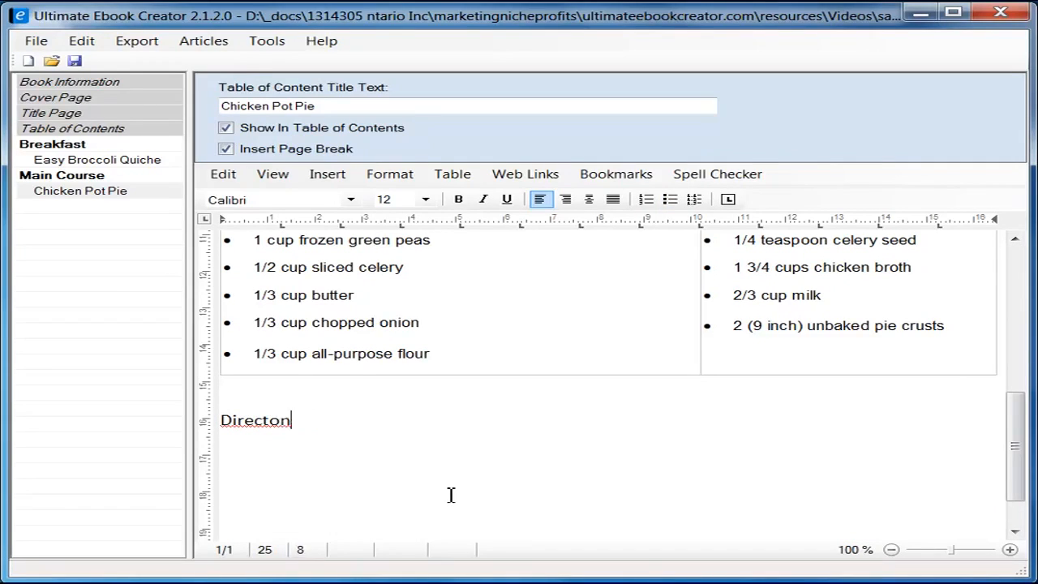
{"action": "type", "text": "ns"}
{"action": "key", "text": "Return"}
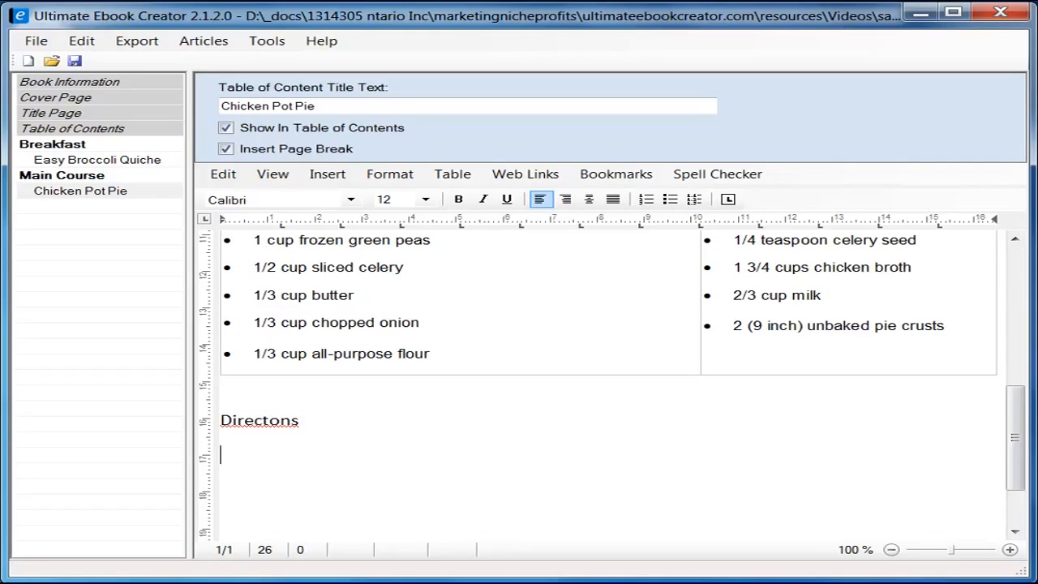
{"action": "left_click", "coordinate": [162, 582]}
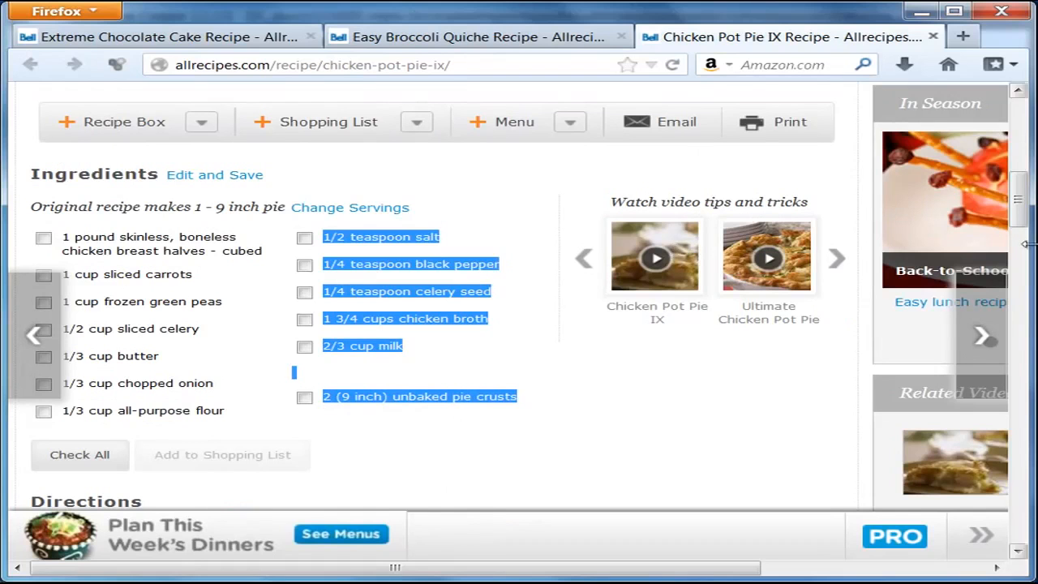
Step: Select and copy the five numbered Directions steps on the Chicken Pot Pie IX page
{"action": "left_click_drag", "start_coordinate": [1023, 207], "coordinate": [1029, 261]}
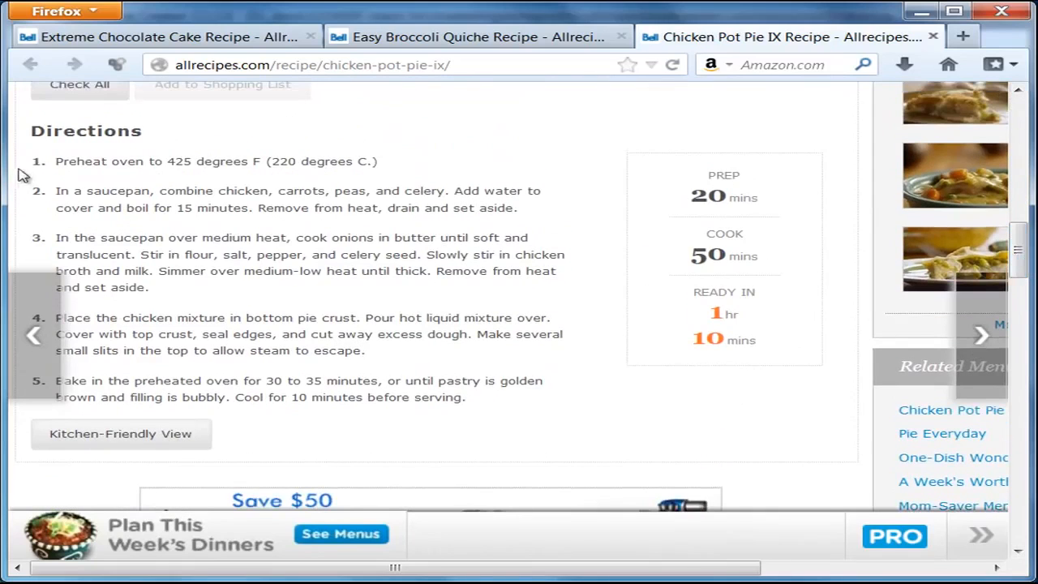
{"action": "left_click_drag", "start_coordinate": [40, 162], "coordinate": [482, 398]}
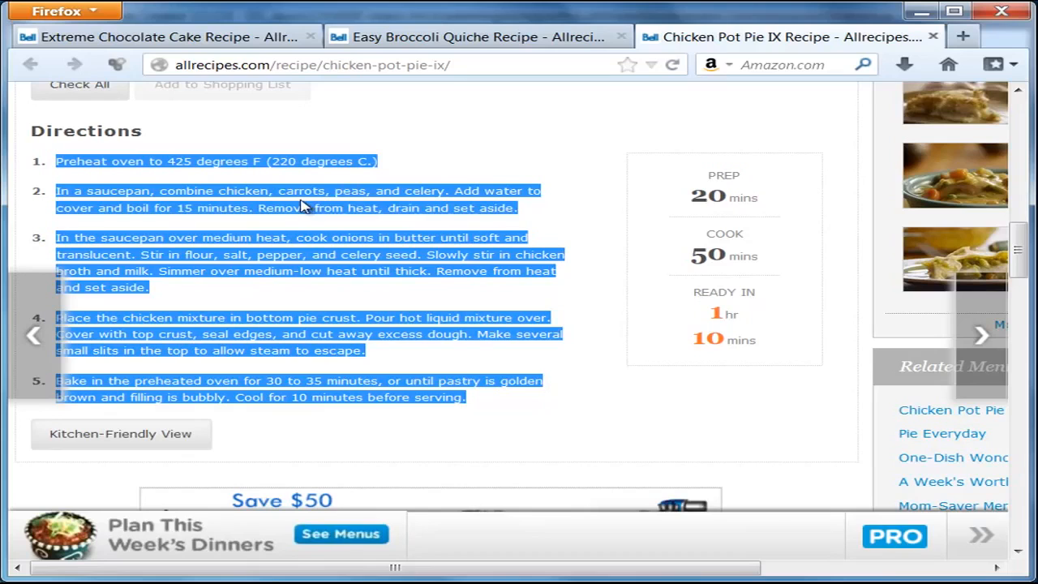
{"action": "left_click", "coordinate": [916, 582]}
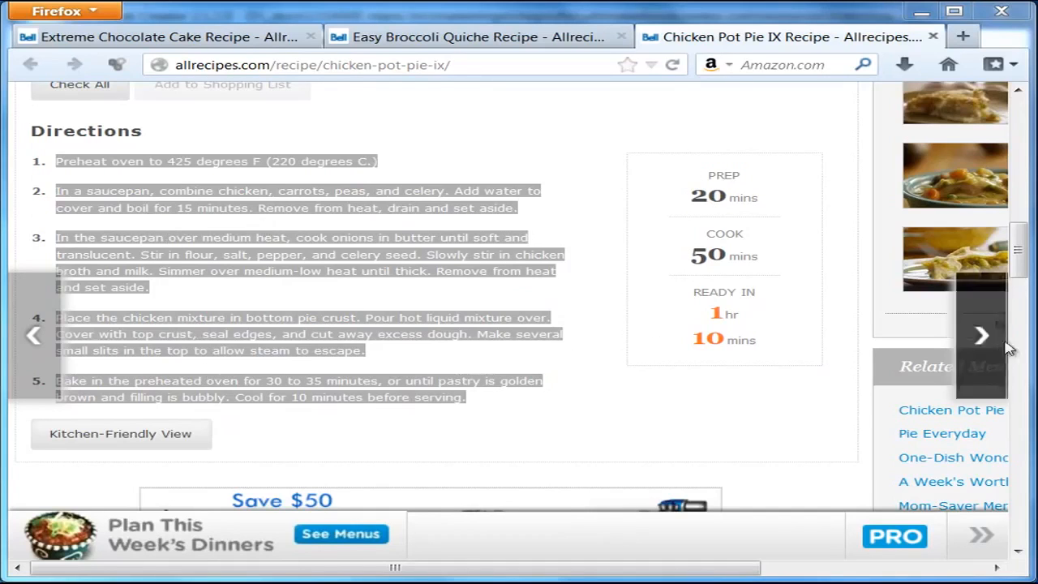
{"action": "mouse_move", "coordinate": [1019, 257]}
{"action": "left_mouse_down"}
{"action": "mouse_move", "coordinate": [1023, 292]}
{"action": "mouse_move", "coordinate": [1024, 258]}
{"action": "left_mouse_up"}
{"action": "right_click", "coordinate": [335, 197]}
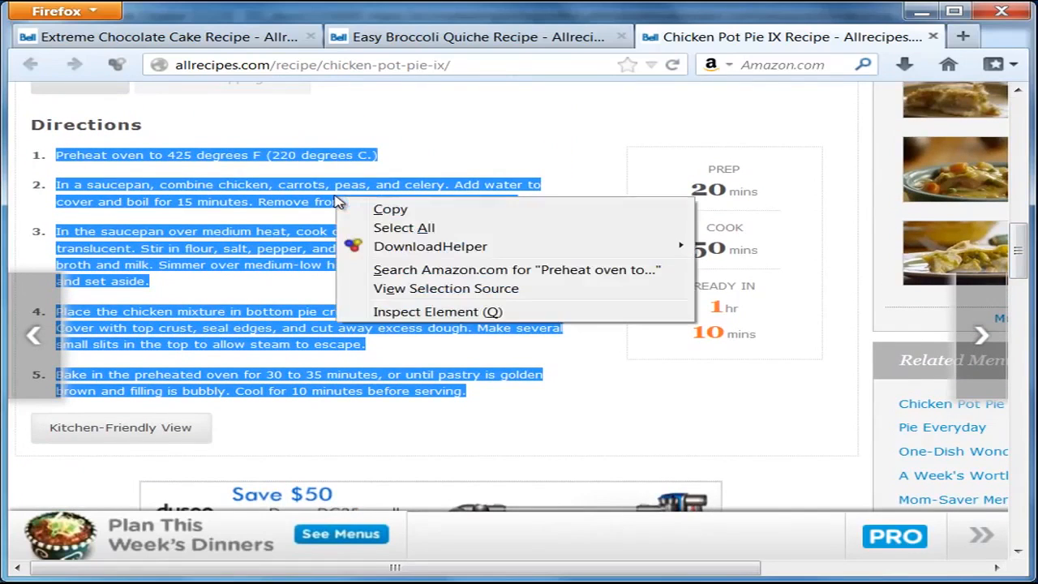
{"action": "left_click", "coordinate": [379, 209]}
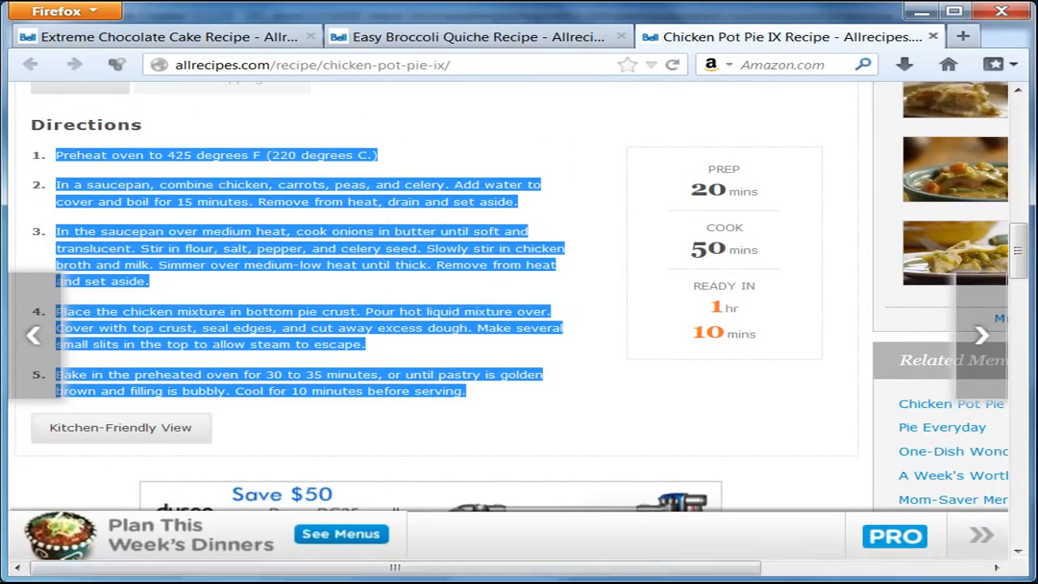
{"action": "key", "text": "alt+Tab"}
Step: Paste the directions under Directons as unformatted text and remove each step's indent
{"action": "right_click", "coordinate": [244, 463]}
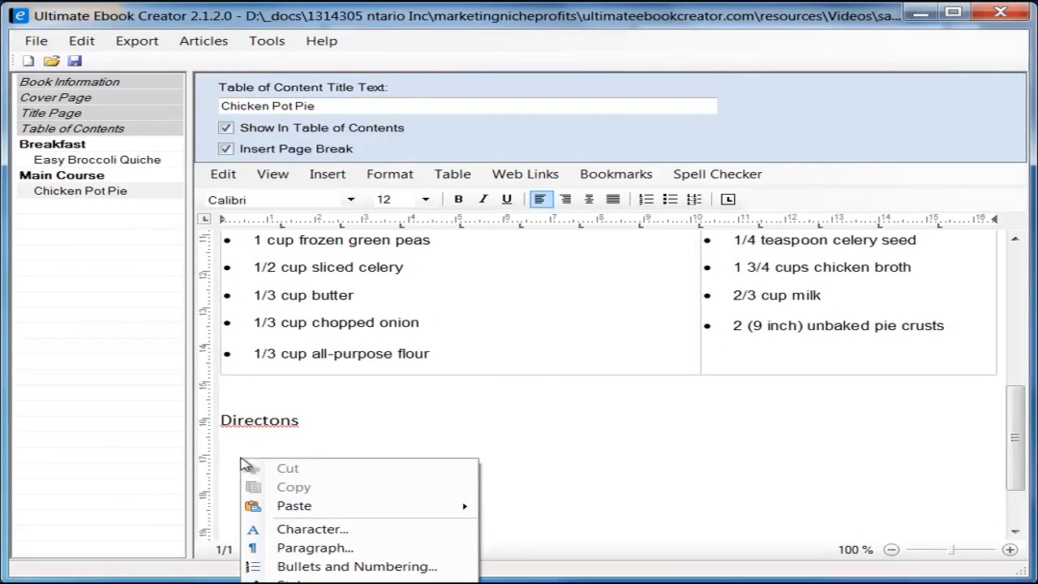
{"action": "mouse_move", "coordinate": [343, 510]}
{"action": "left_click", "coordinate": [556, 528]}
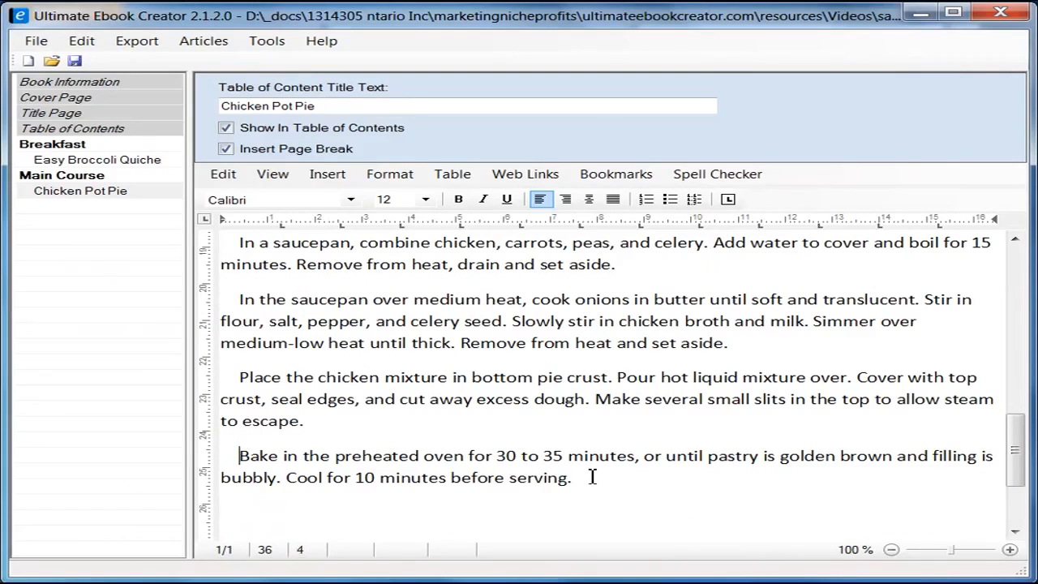
{"action": "key", "text": "BackSpace"}
{"action": "key", "text": "BackSpace"}
{"action": "key", "text": "BackSpace"}
{"action": "key", "text": "BackSpace"}
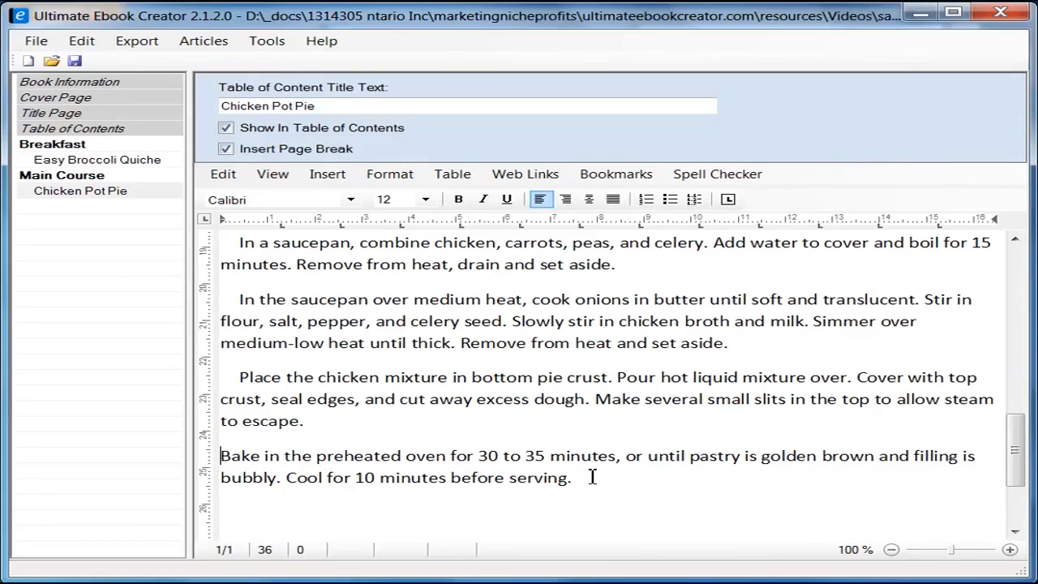
{"action": "key", "text": "Up"}
{"action": "key", "text": "Up"}
{"action": "key", "text": "Up"}
{"action": "key", "text": "Delete"}
{"action": "key", "text": "Delete"}
{"action": "key", "text": "Delete"}
{"action": "key", "text": "Delete"}
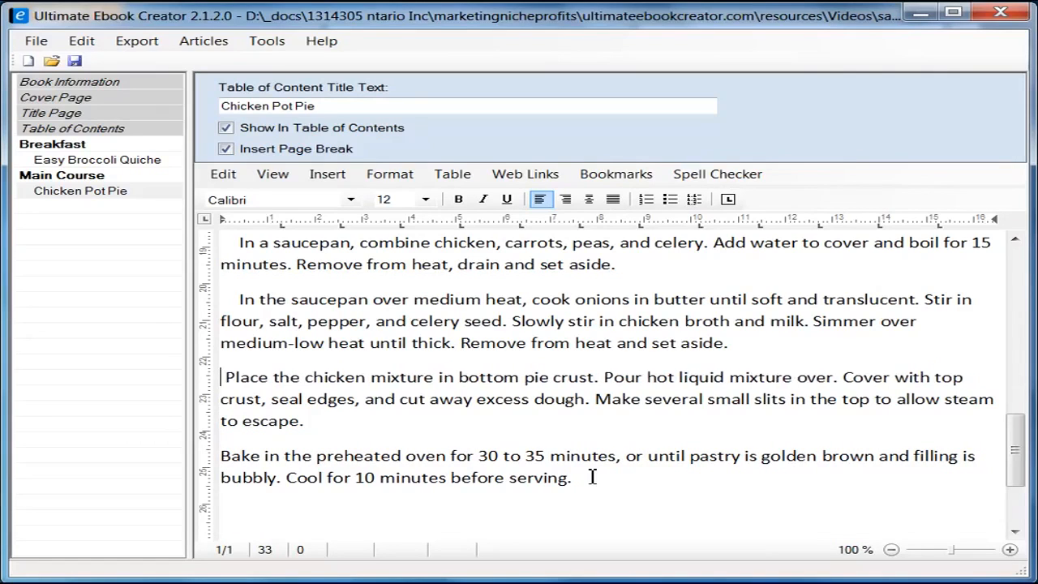
{"action": "key", "text": "Up"}
{"action": "key", "text": "Up"}
{"action": "key", "text": "Up"}
{"action": "key", "text": "Delete"}
{"action": "key", "text": "Delete"}
{"action": "key", "text": "Delete"}
{"action": "key", "text": "Delete"}
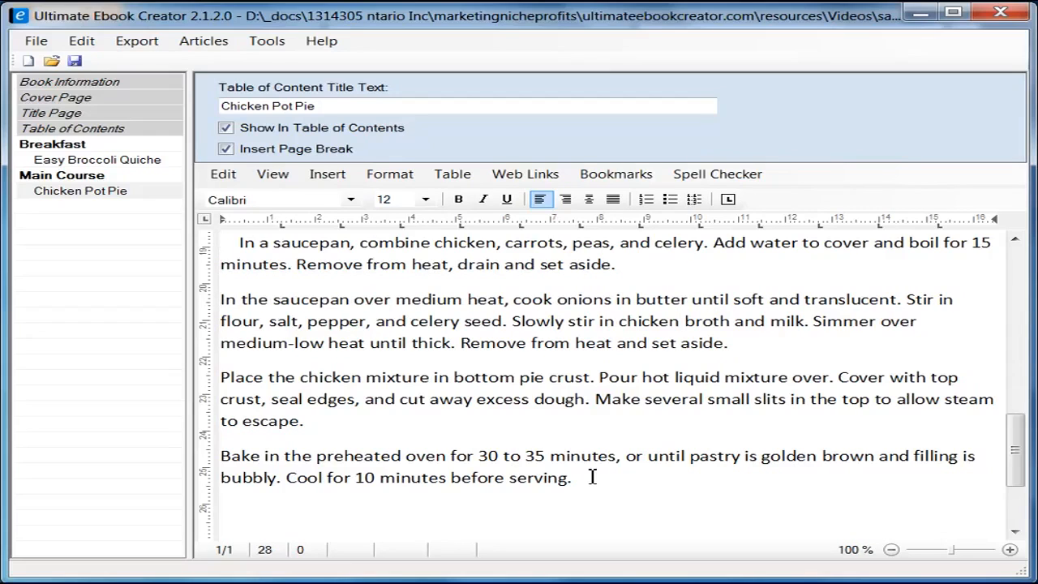
{"action": "key", "text": "Up"}
{"action": "key", "text": "Up"}
{"action": "key", "text": "Up"}
{"action": "key", "text": "Up"}
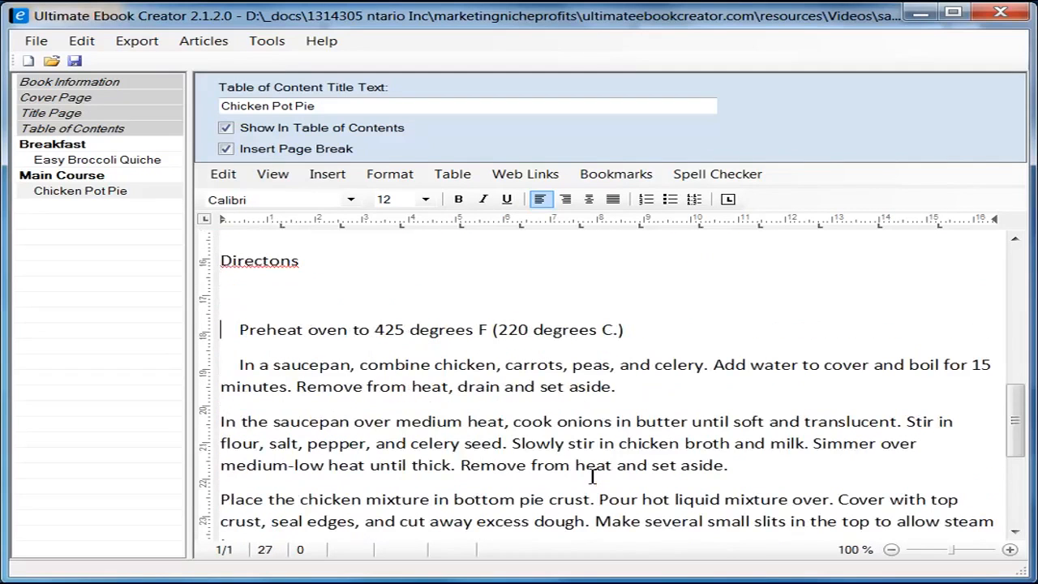
{"action": "key", "text": "Delete"}
{"action": "key", "text": "Delete"}
{"action": "key", "text": "Delete"}
{"action": "key", "text": "Delete"}
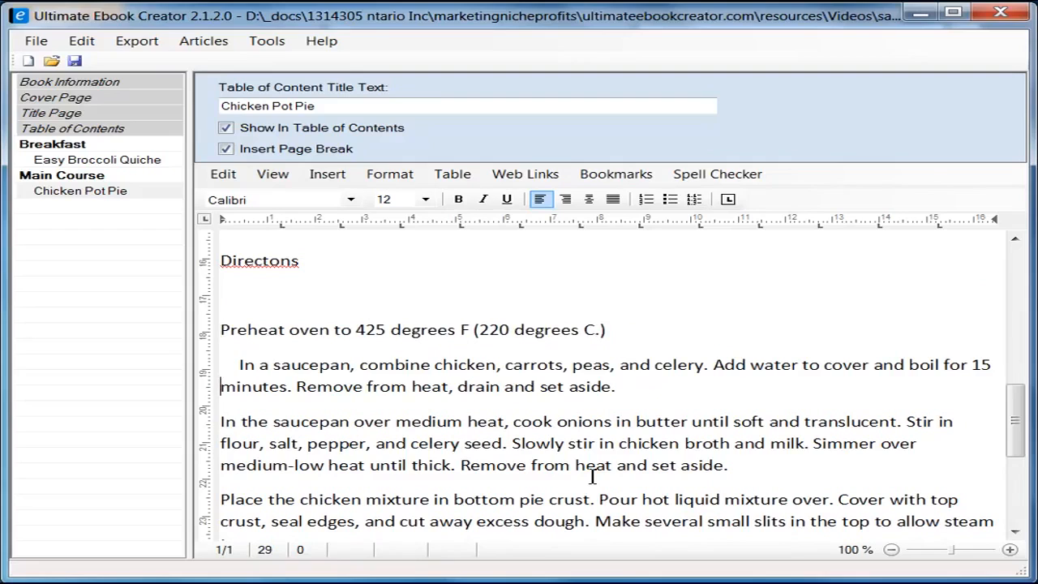
{"action": "key", "text": "Delete"}
{"action": "key", "text": "Delete"}
{"action": "key", "text": "Delete"}
{"action": "key", "text": "Delete"}
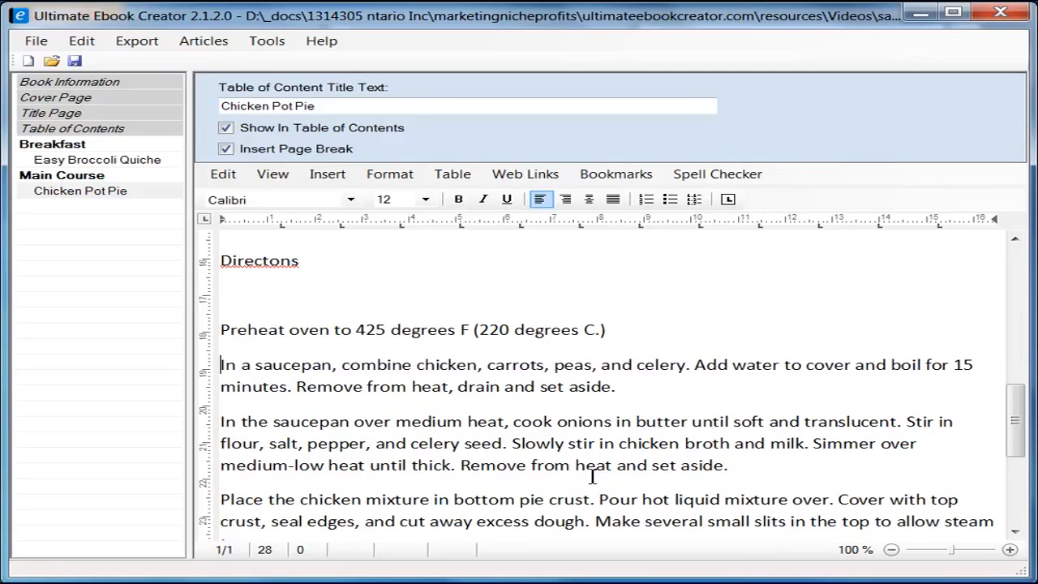
Step: Turn the five pasted cooking steps into a numbered list
{"action": "key", "text": "shift+Down"}
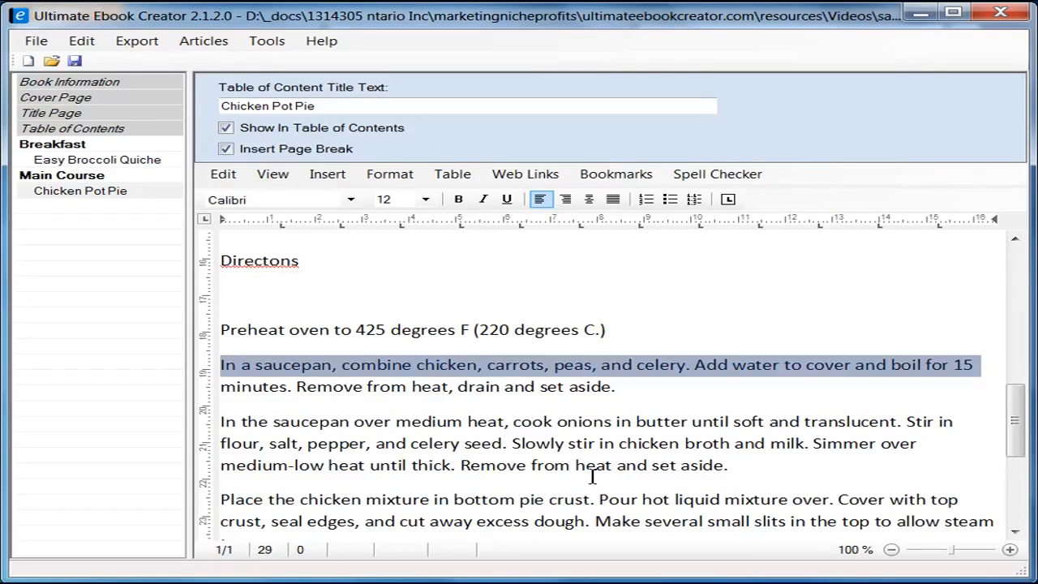
{"action": "scroll", "coordinate": [591, 466], "scroll_direction": "down", "scroll_amount": 3}
{"action": "left_click", "coordinate": [603, 443], "text": "shift"}
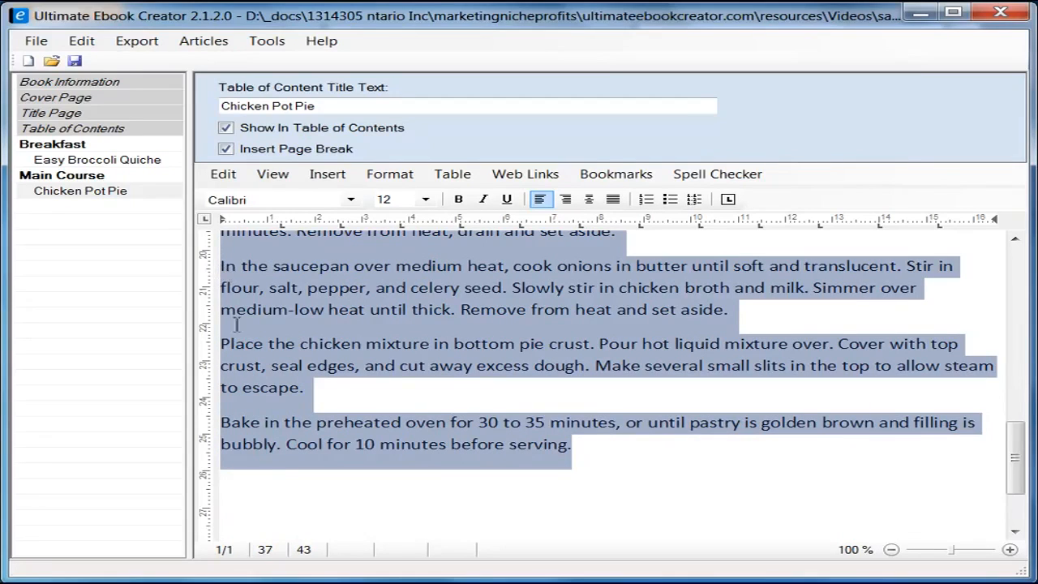
{"action": "left_click", "coordinate": [648, 202]}
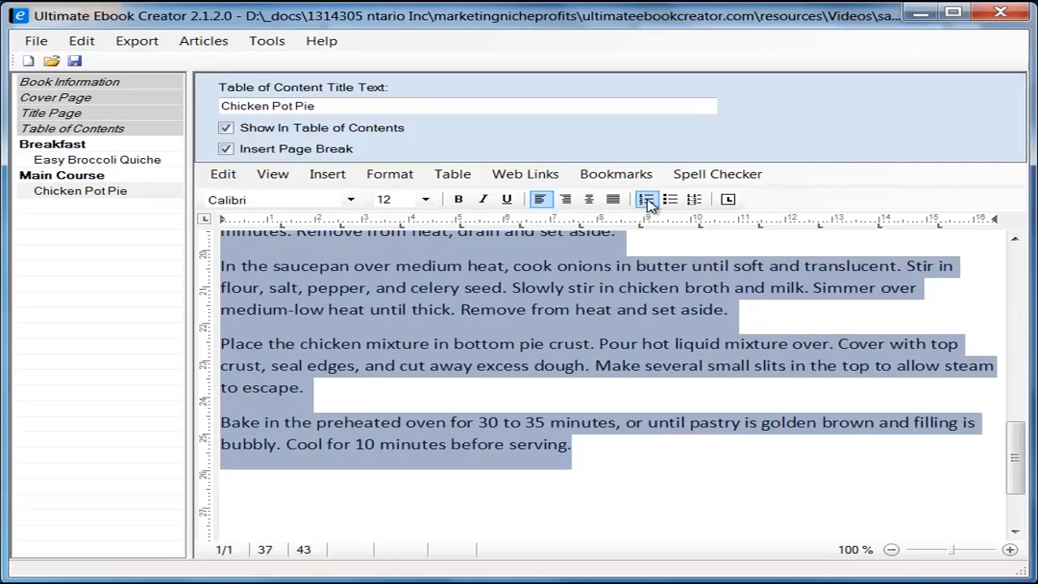
Step: Add an unnumbered 'Customer Reviews' line below the numbered steps
{"action": "left_click", "coordinate": [701, 458]}
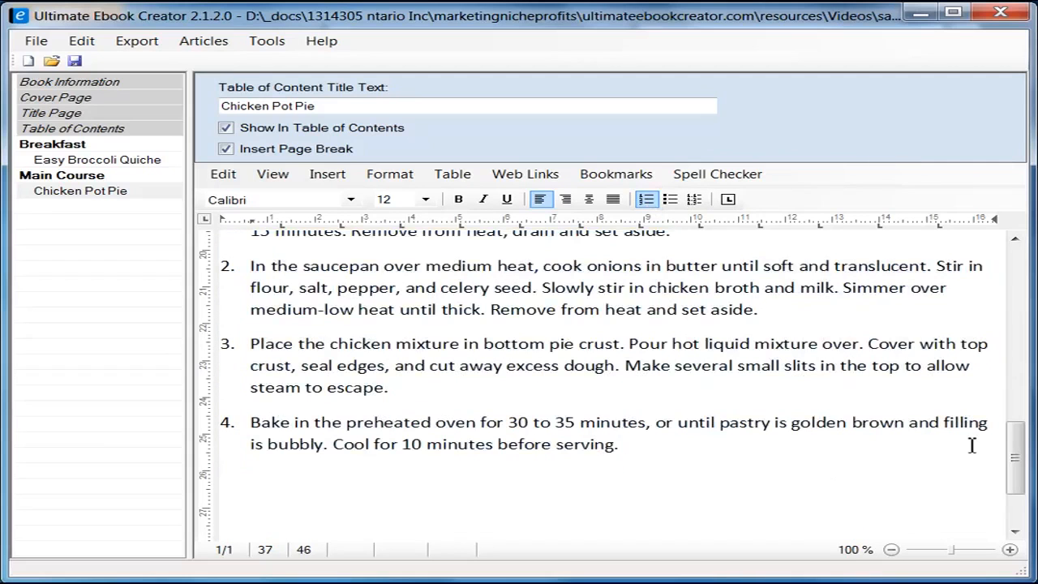
{"action": "left_click_drag", "start_coordinate": [1013, 457], "coordinate": [1018, 483]}
{"action": "key", "text": "Return"}
{"action": "key", "text": "Return"}
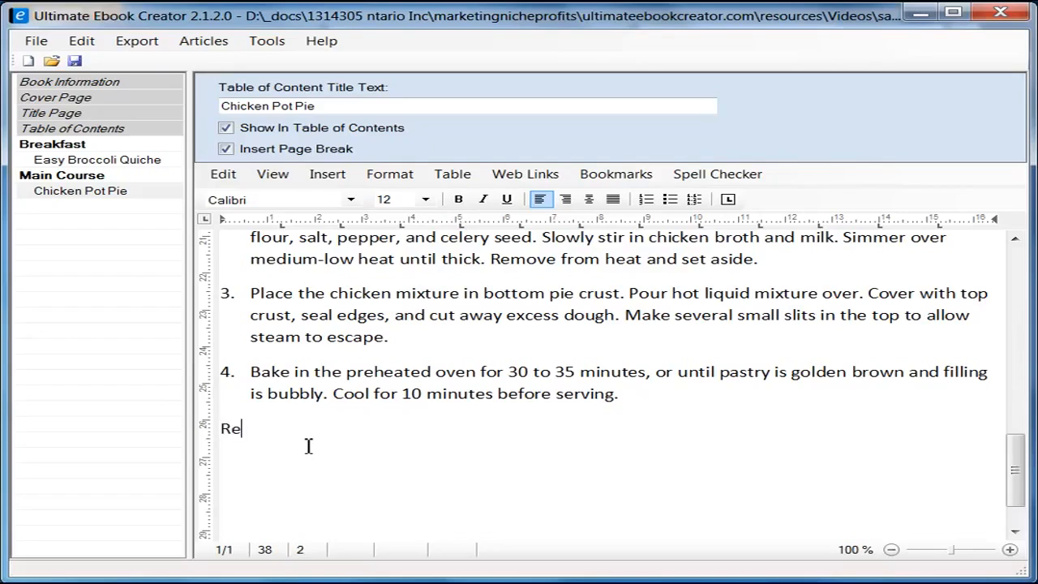
{"action": "type", "text": "iews"}
{"action": "type", "text": "Customer"}
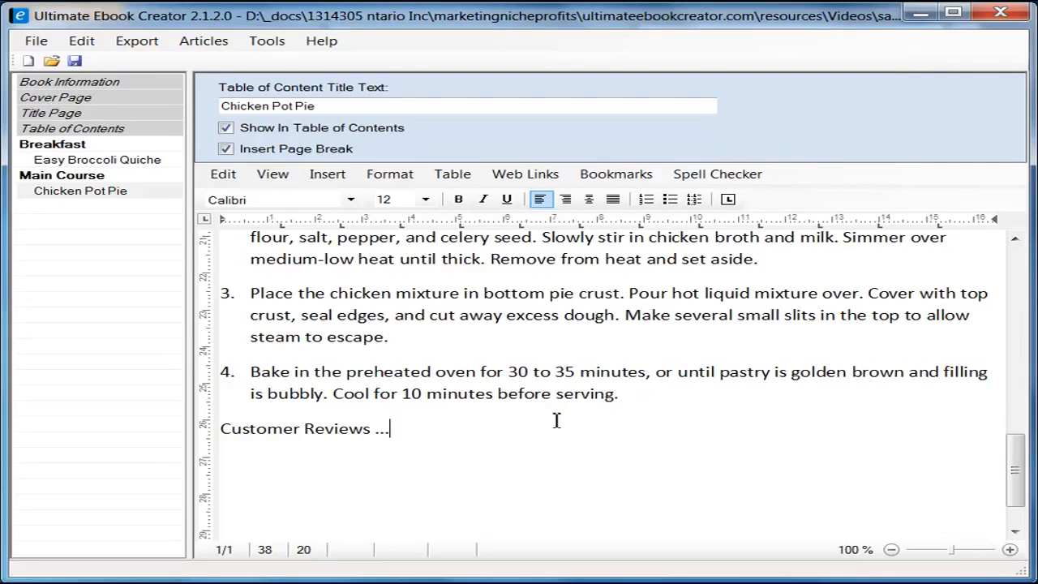
Step: Make the Ingredients heading bold and set it in Arial
{"action": "left_click_drag", "start_coordinate": [1021, 470], "coordinate": [1023, 235]}
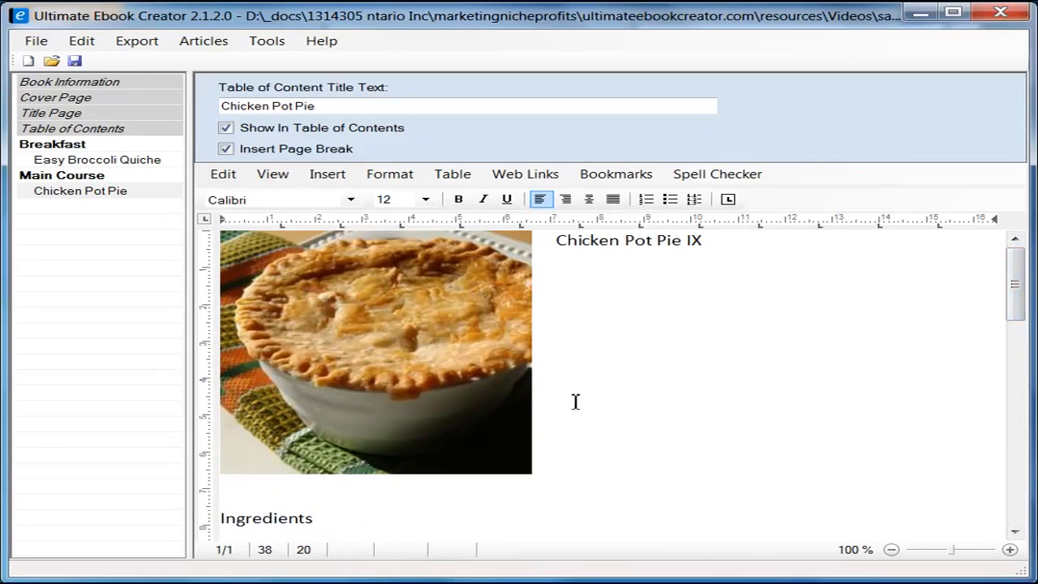
{"action": "left_click", "coordinate": [334, 523]}
{"action": "key", "text": "shift+Home"}
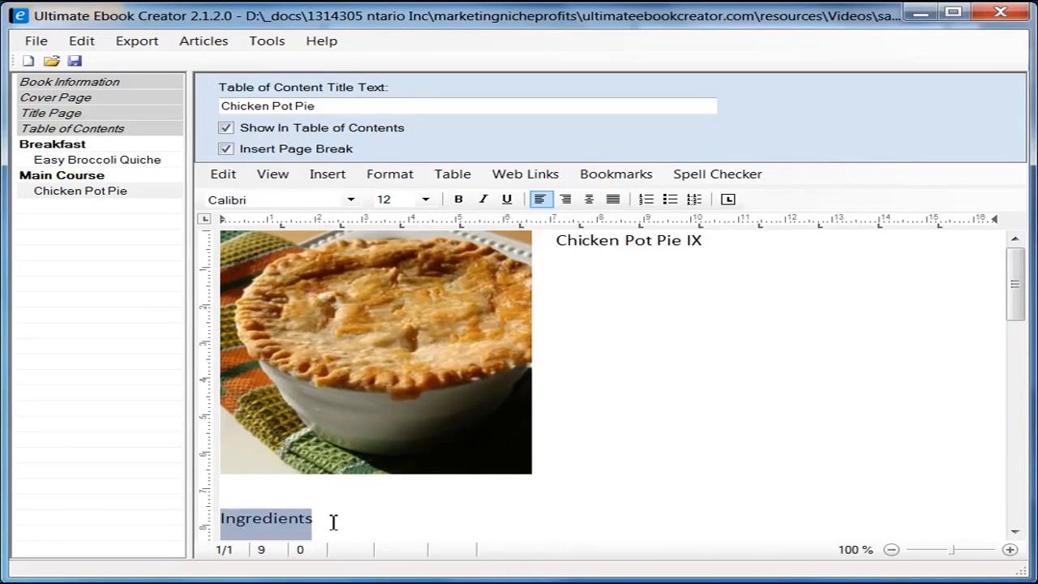
{"action": "left_click", "coordinate": [458, 201]}
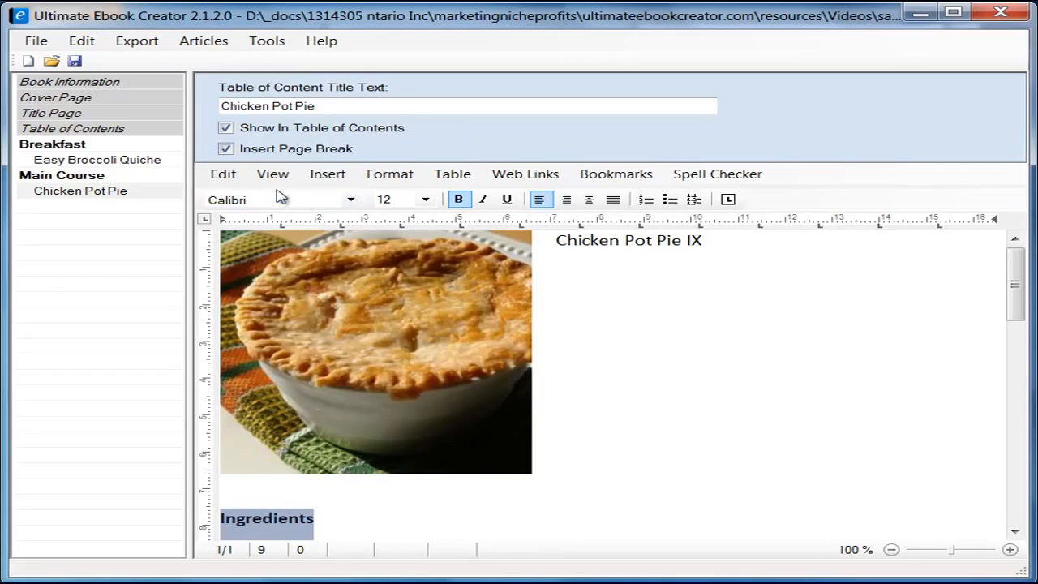
{"action": "left_click", "coordinate": [350, 199]}
{"action": "left_click_drag", "start_coordinate": [357, 304], "coordinate": [354, 247]}
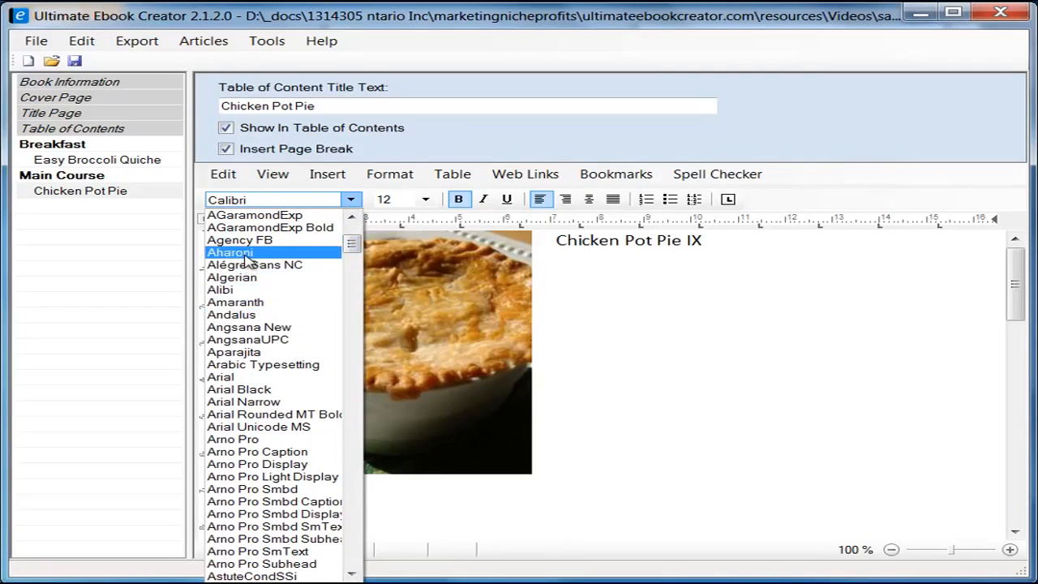
{"action": "left_click", "coordinate": [240, 376]}
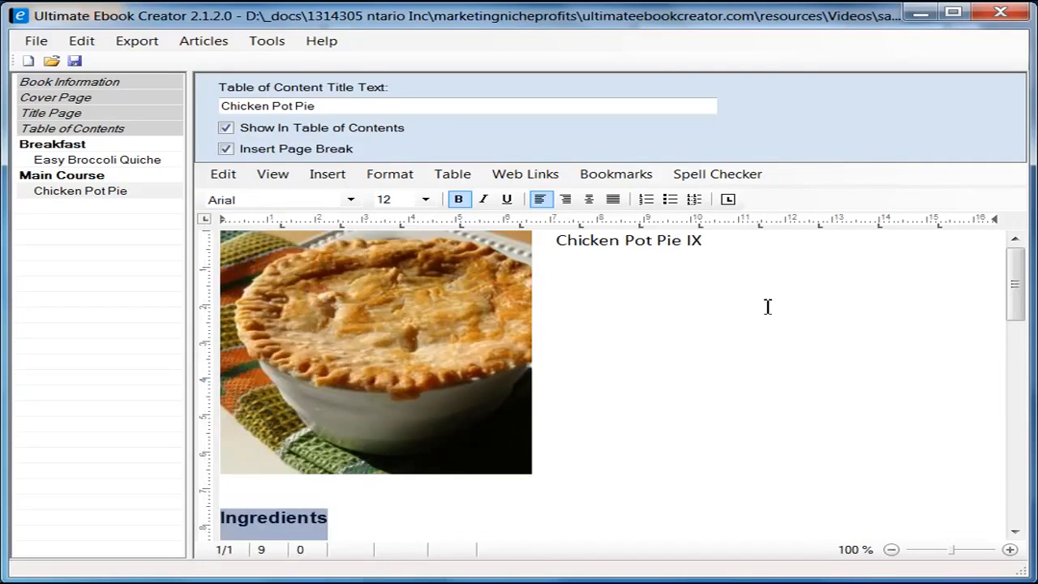
Step: Apply the heading 2 style to the Chicken Pot Pie IX title
{"action": "left_click", "coordinate": [558, 244]}
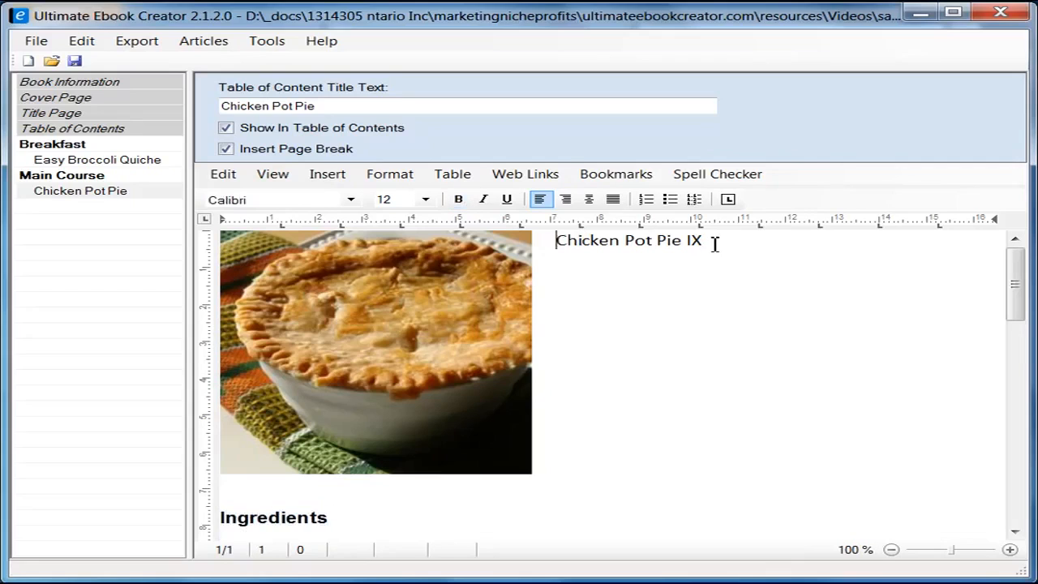
{"action": "left_click", "coordinate": [713, 243], "text": "shift"}
{"action": "left_click", "coordinate": [401, 177]}
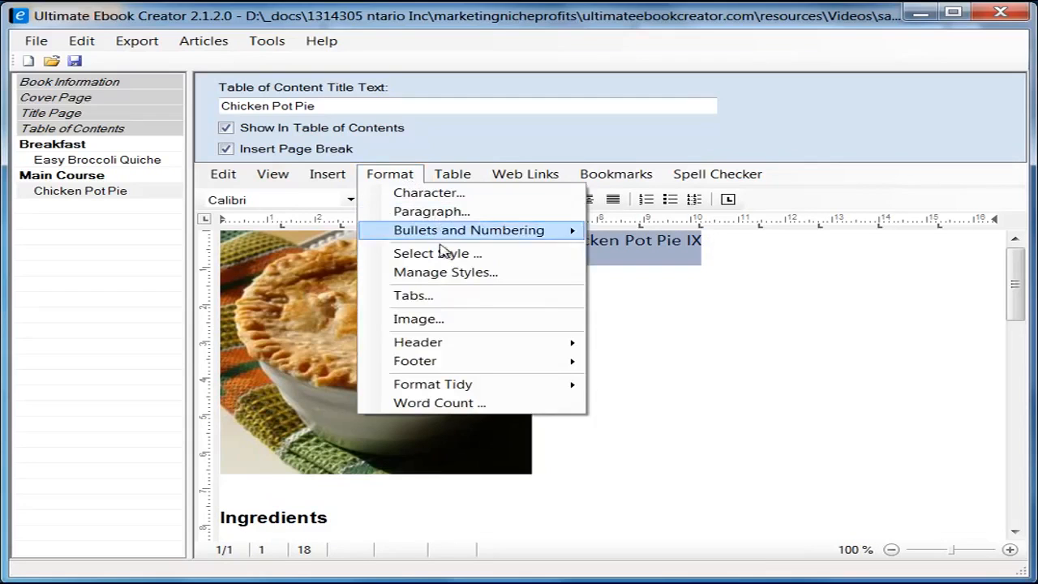
{"action": "left_click", "coordinate": [443, 256]}
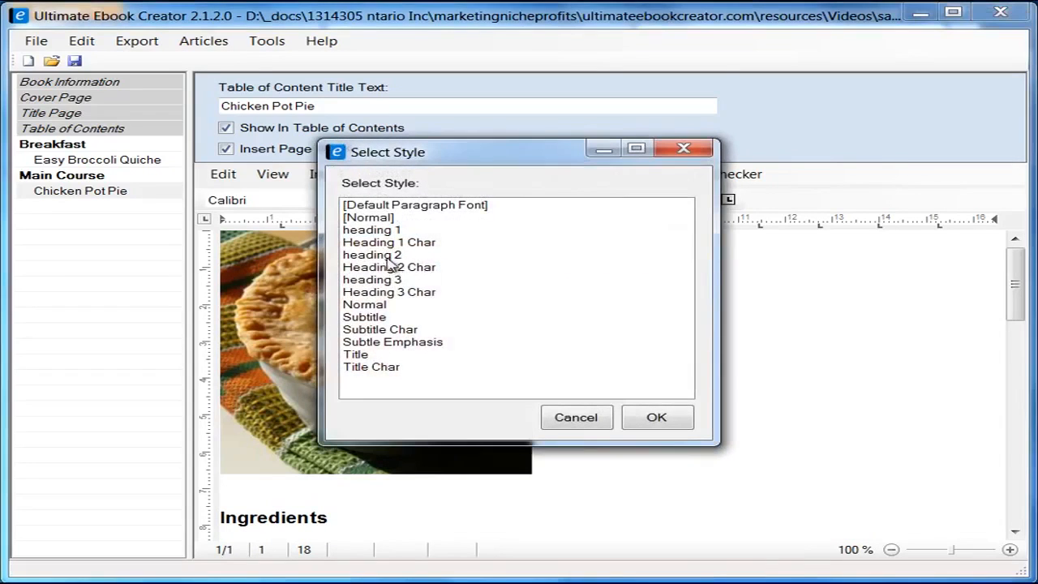
{"action": "left_click", "coordinate": [389, 255]}
{"action": "left_click", "coordinate": [661, 416]}
{"action": "left_click", "coordinate": [778, 413]}
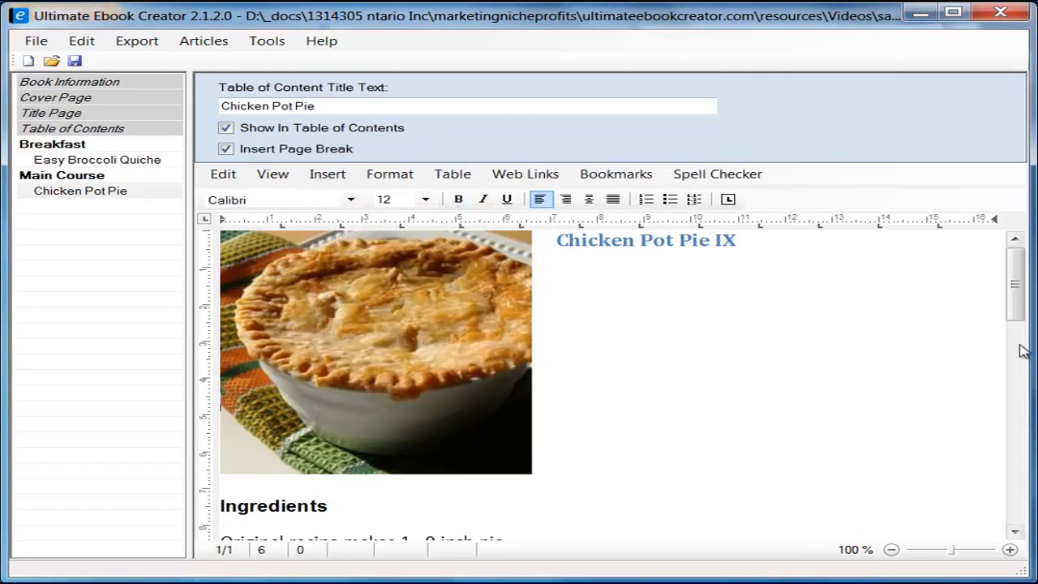
{"action": "left_click_drag", "start_coordinate": [1017, 276], "coordinate": [1014, 344]}
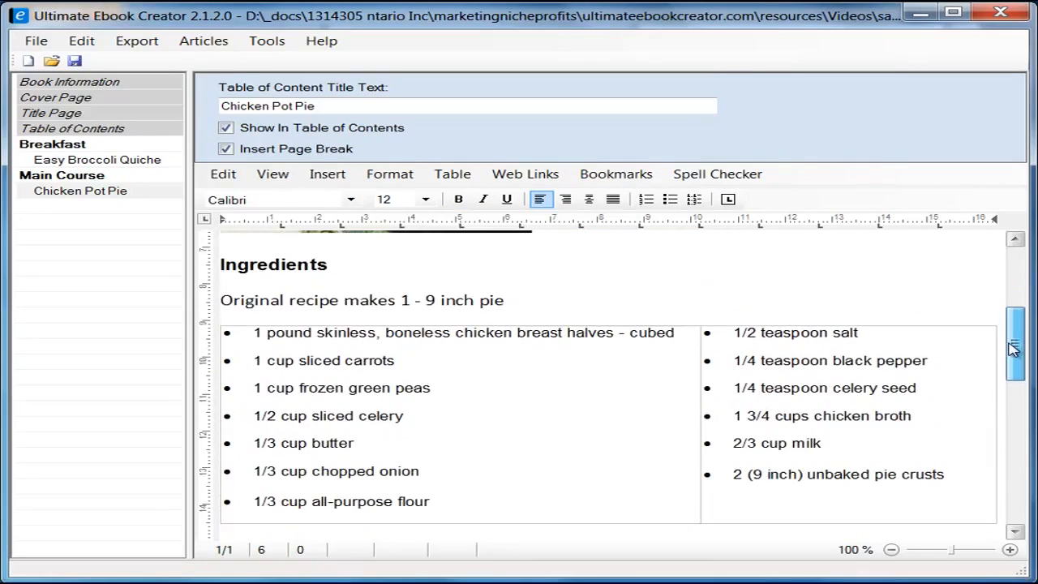
Step: Italicise the yield line 'Original recipe makes 1 - 9 inch pie' and set it to Arial 10
{"action": "left_click", "coordinate": [510, 300]}
{"action": "left_click", "coordinate": [226, 300], "text": "shift"}
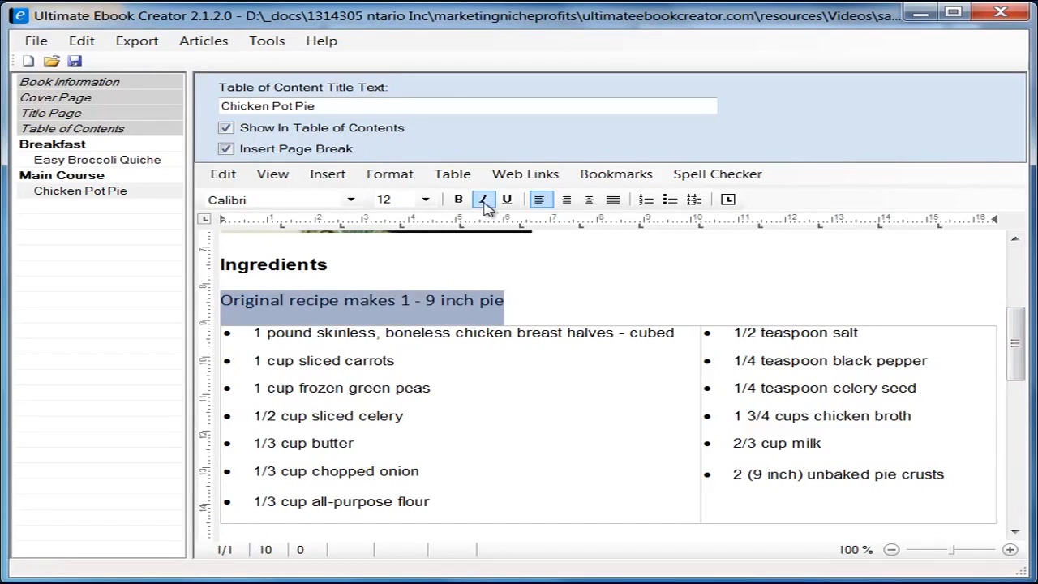
{"action": "left_click", "coordinate": [484, 201]}
{"action": "left_click", "coordinate": [350, 200]}
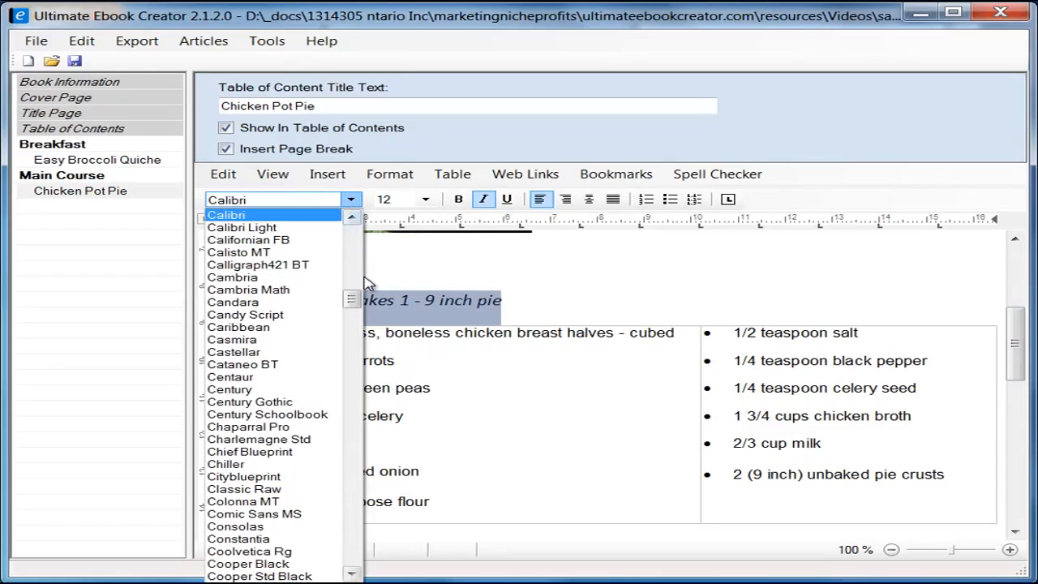
{"action": "left_click_drag", "start_coordinate": [349, 299], "coordinate": [352, 206]}
{"action": "left_click", "coordinate": [268, 327]}
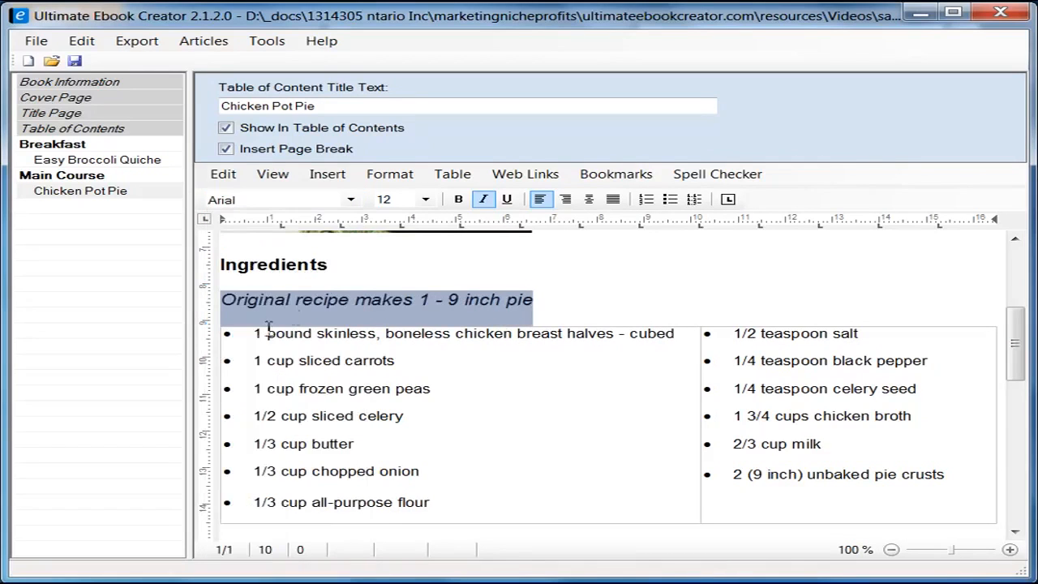
{"action": "left_click", "coordinate": [425, 200]}
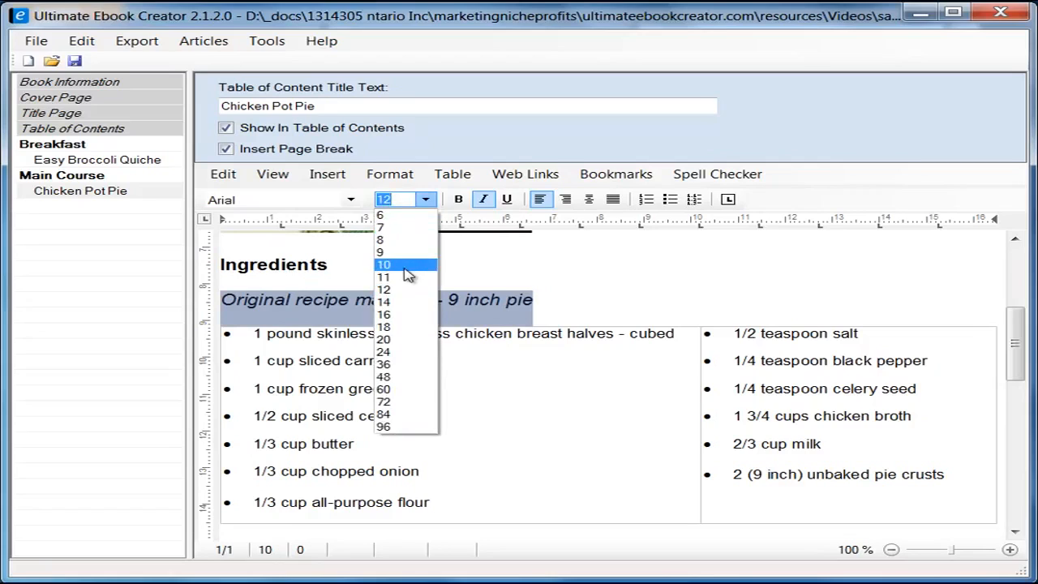
{"action": "left_click", "coordinate": [404, 268]}
{"action": "left_click", "coordinate": [554, 297]}
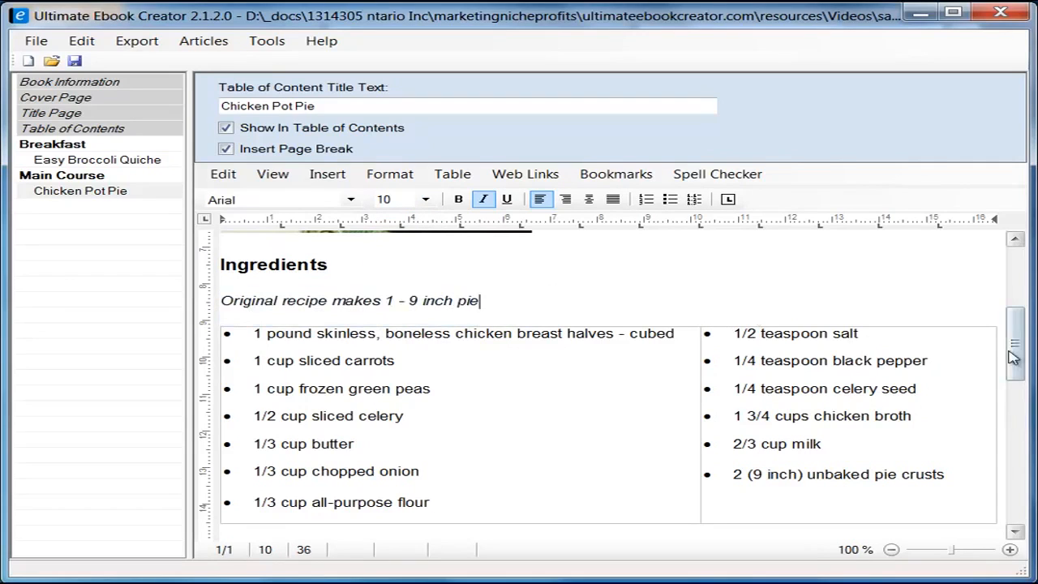
{"action": "scroll", "coordinate": [1015, 354], "scroll_direction": "down", "scroll_amount": 2}
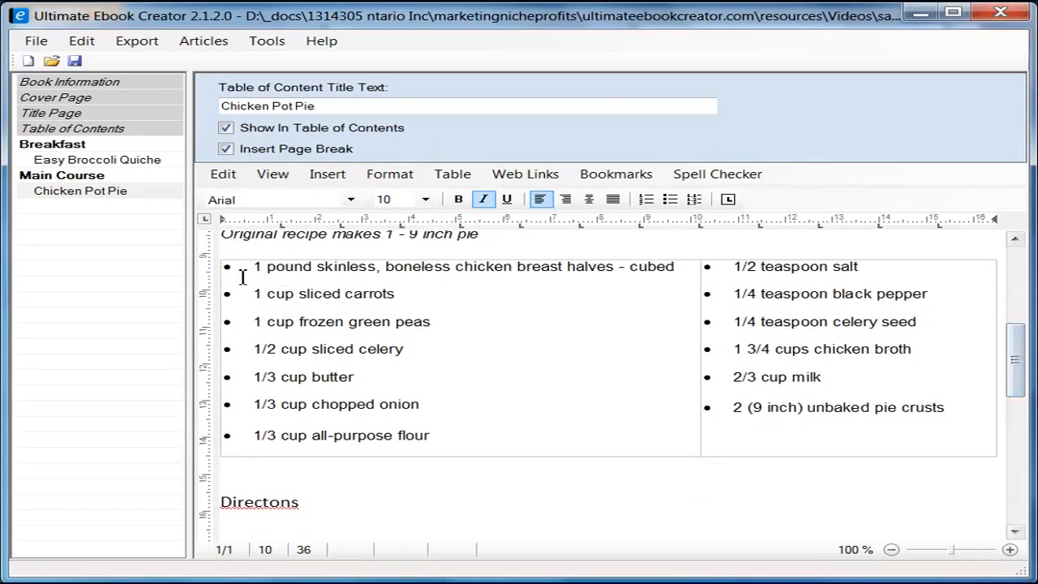
Step: Insert the missing 'i' into 'Directons' and delete the blank line beneath it
{"action": "left_click_drag", "start_coordinate": [1014, 351], "coordinate": [1015, 402]}
{"action": "left_click", "coordinate": [271, 248]}
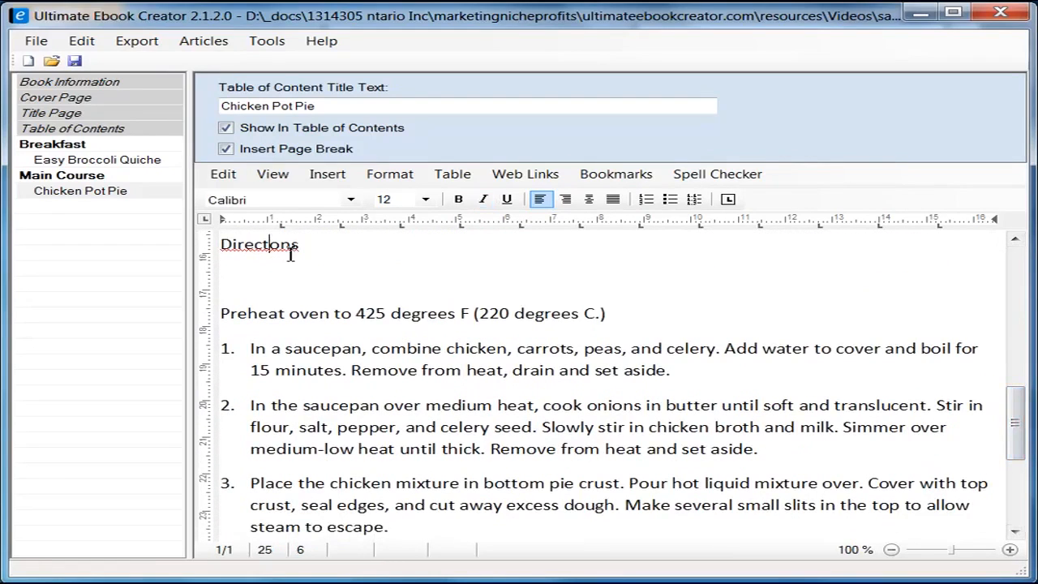
{"action": "type", "text": "i"}
{"action": "key", "text": "Delete"}
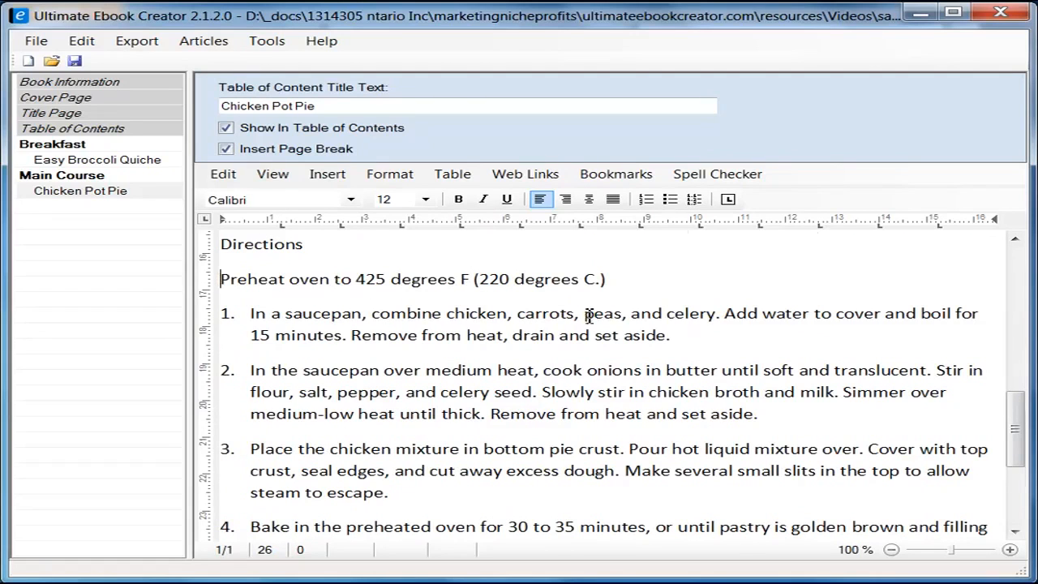
{"action": "scroll", "coordinate": [588, 317], "scroll_direction": "down", "scroll_amount": 2}
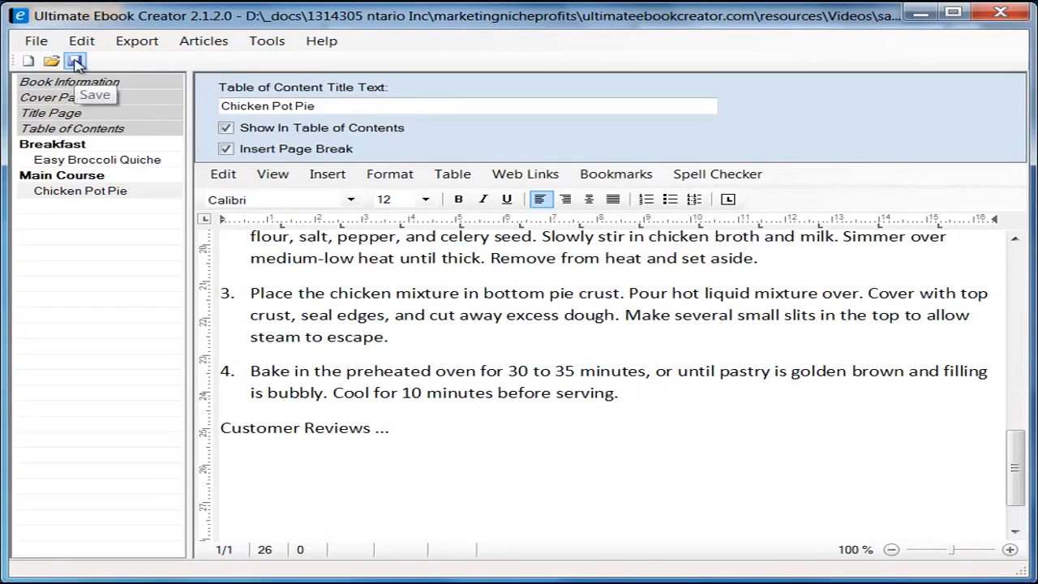
Step: Save the ebook project and dismiss the 'Saved Ok!' confirmation
{"action": "left_click", "coordinate": [30, 42]}
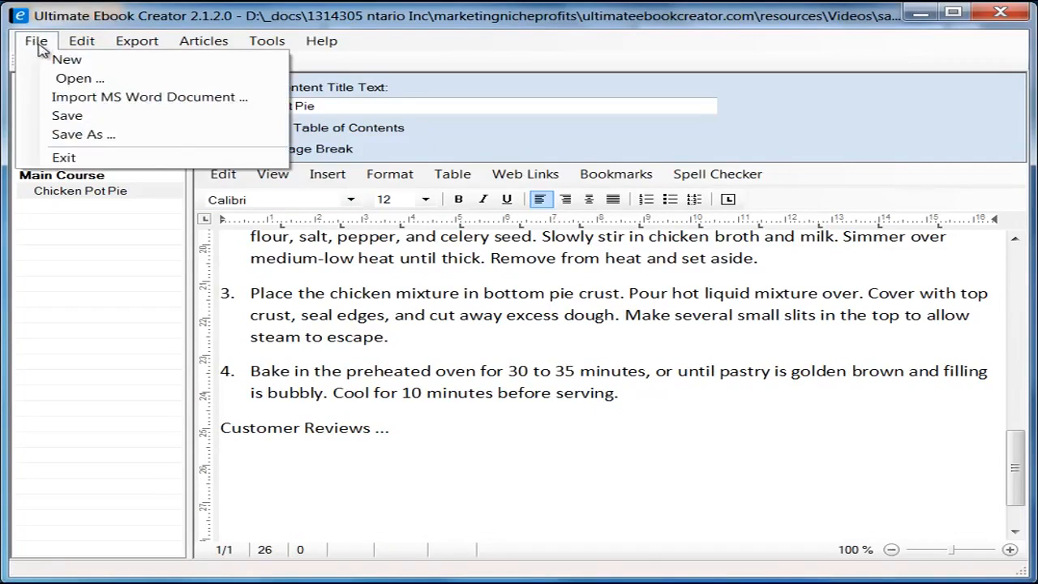
{"action": "left_click", "coordinate": [87, 115]}
{"action": "left_click", "coordinate": [531, 404]}
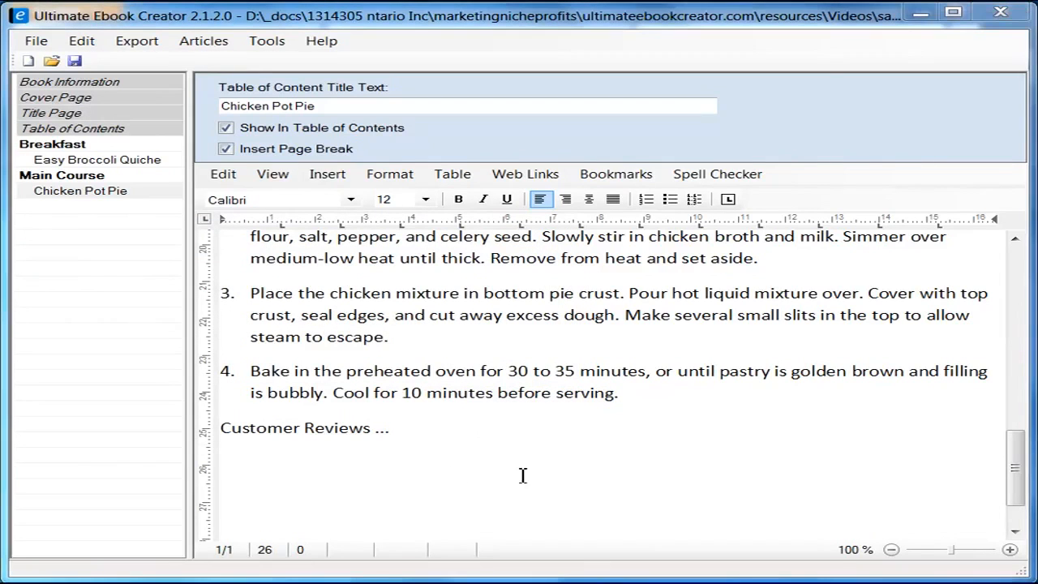
{"action": "left_click", "coordinate": [448, 432]}
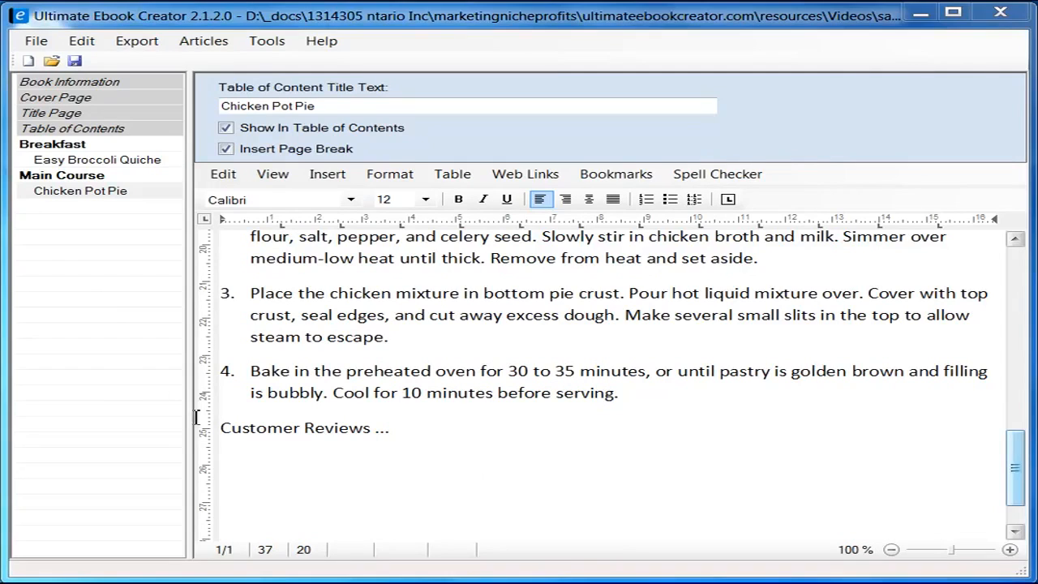
Step: Add a Deserts chapter to the contents tree and start a new section under it
{"action": "right_click", "coordinate": [74, 306]}
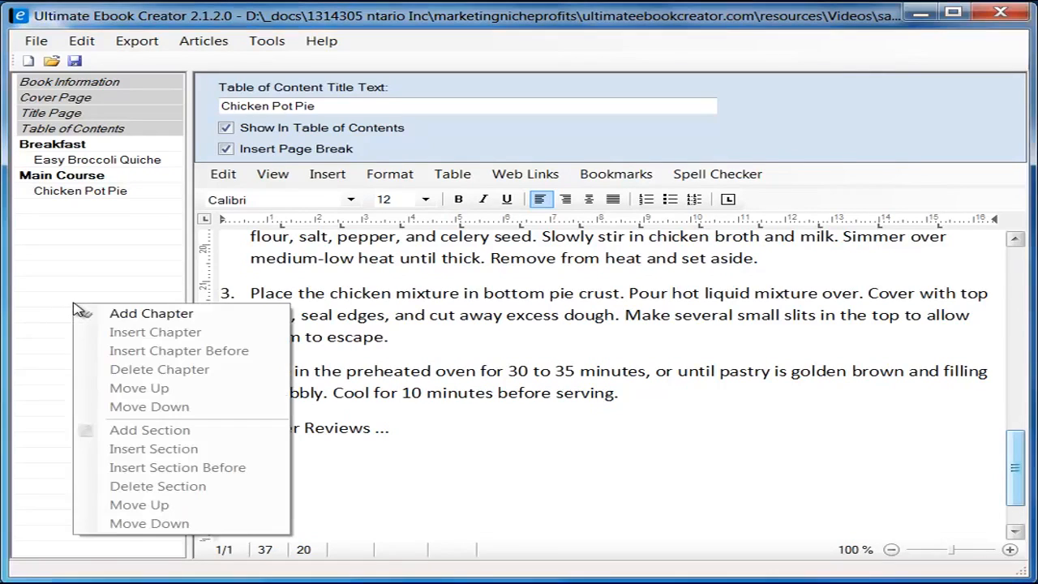
{"action": "left_click", "coordinate": [130, 314]}
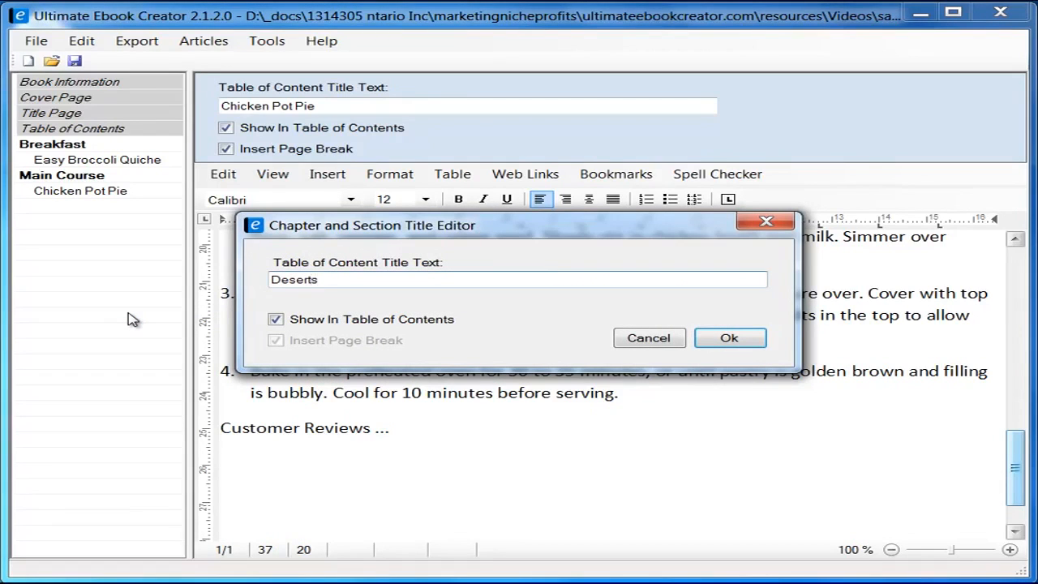
{"action": "left_click", "coordinate": [727, 338]}
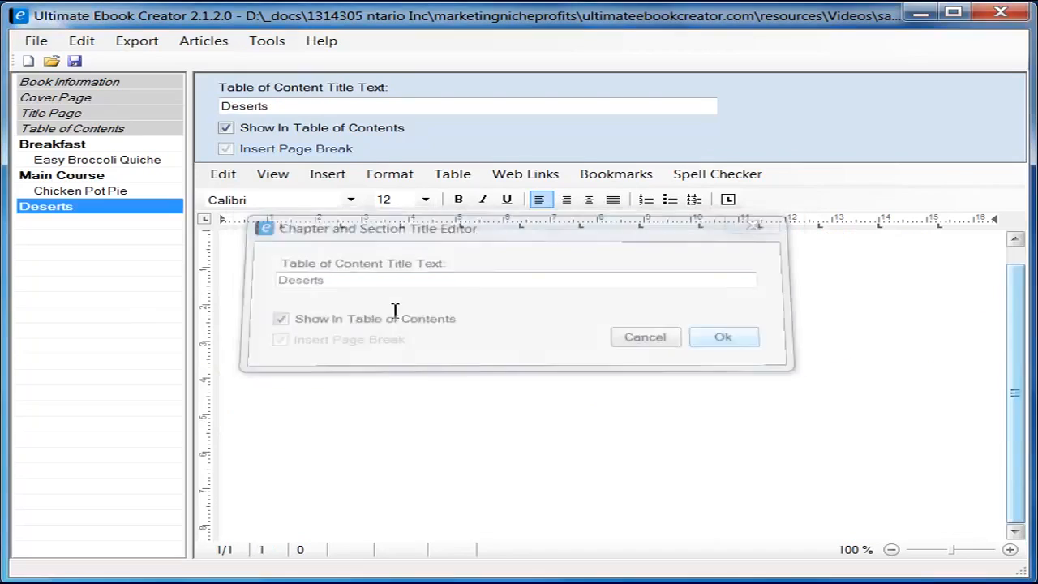
{"action": "right_click", "coordinate": [77, 209]}
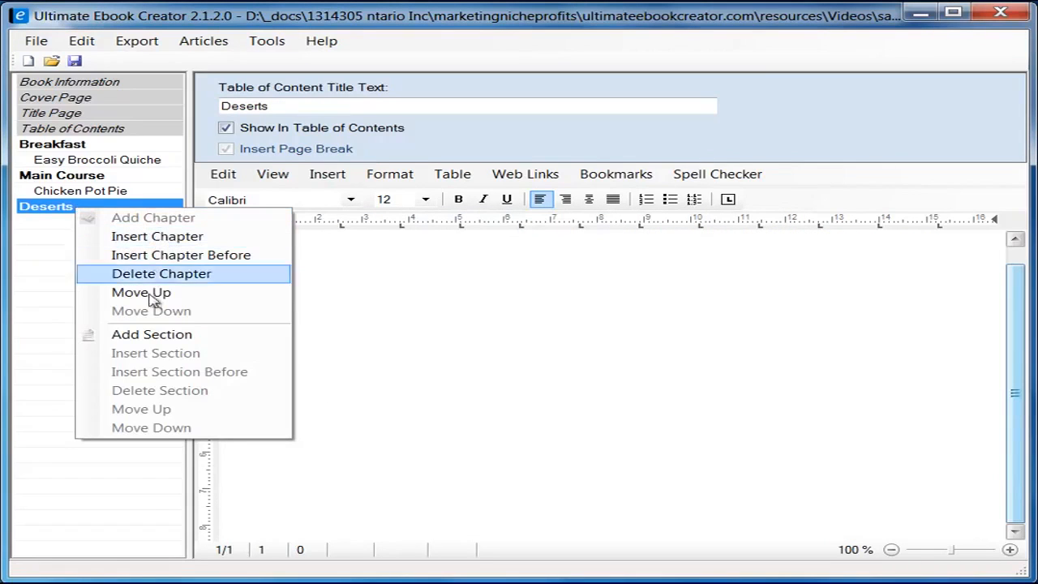
{"action": "left_click", "coordinate": [154, 335]}
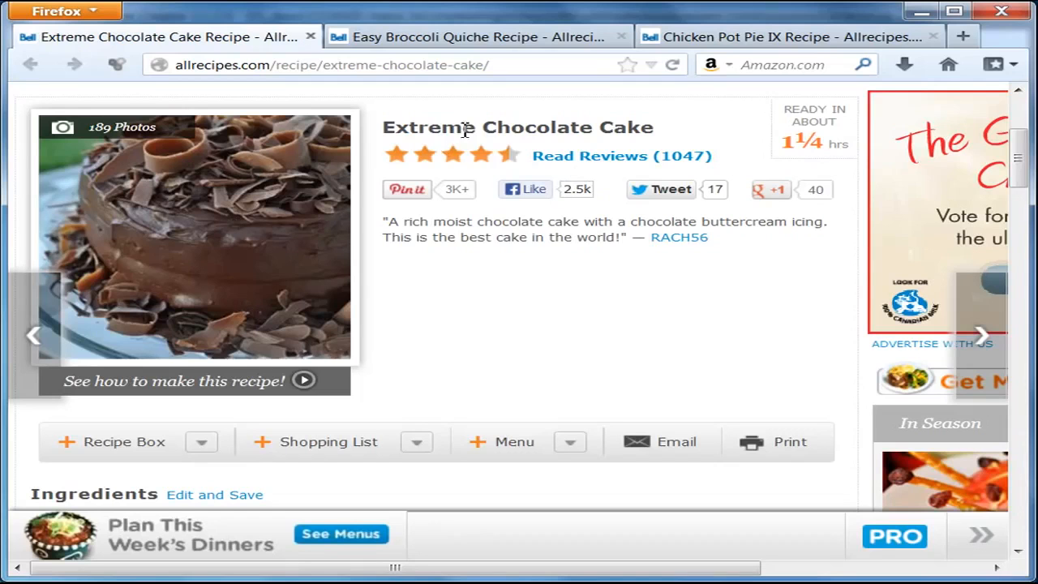
Step: Copy the Extreme Chocolate Cake title from Firefox and select the partial text in the title field
{"action": "left_click_drag", "start_coordinate": [385, 130], "coordinate": [658, 128]}
{"action": "right_click", "coordinate": [632, 128]}
{"action": "left_click", "coordinate": [683, 144]}
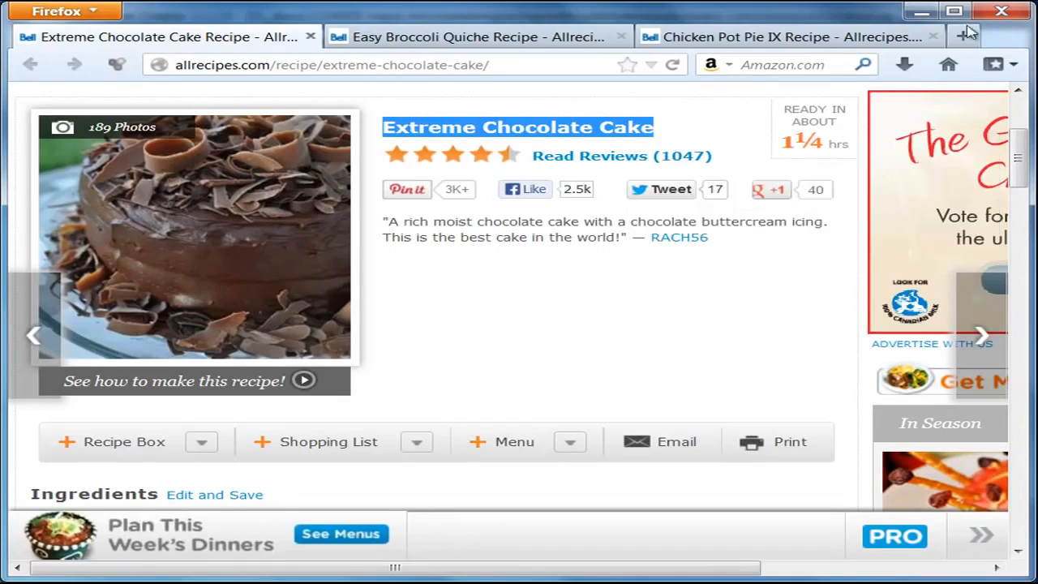
{"action": "left_click", "coordinate": [922, 13]}
{"action": "left_click_drag", "start_coordinate": [312, 278], "coordinate": [227, 284]}
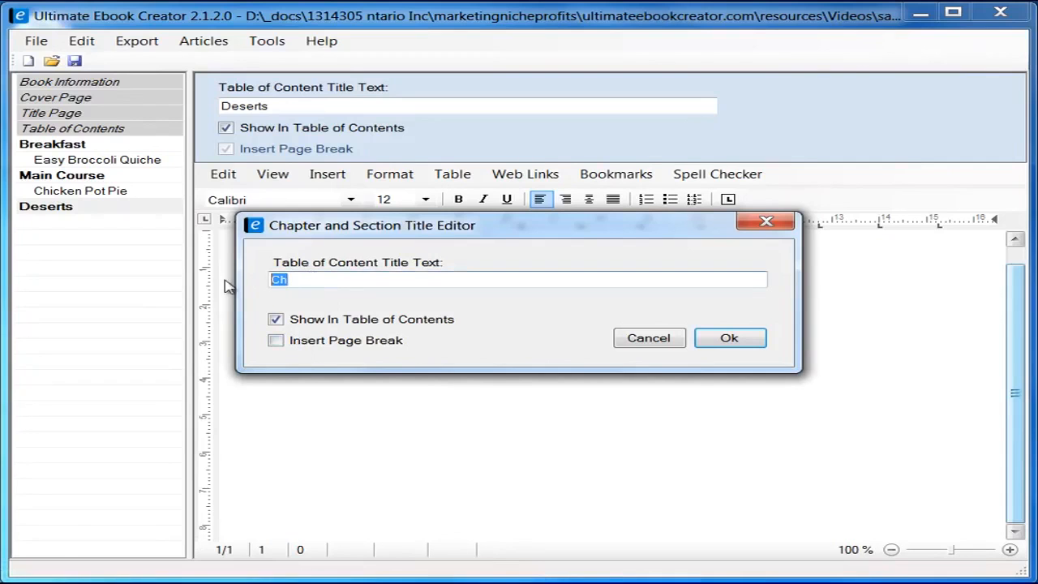
Step: Add an 'Extreme Chocolate Cake' section under Deserts, starting on a new page
{"action": "right_click", "coordinate": [316, 279]}
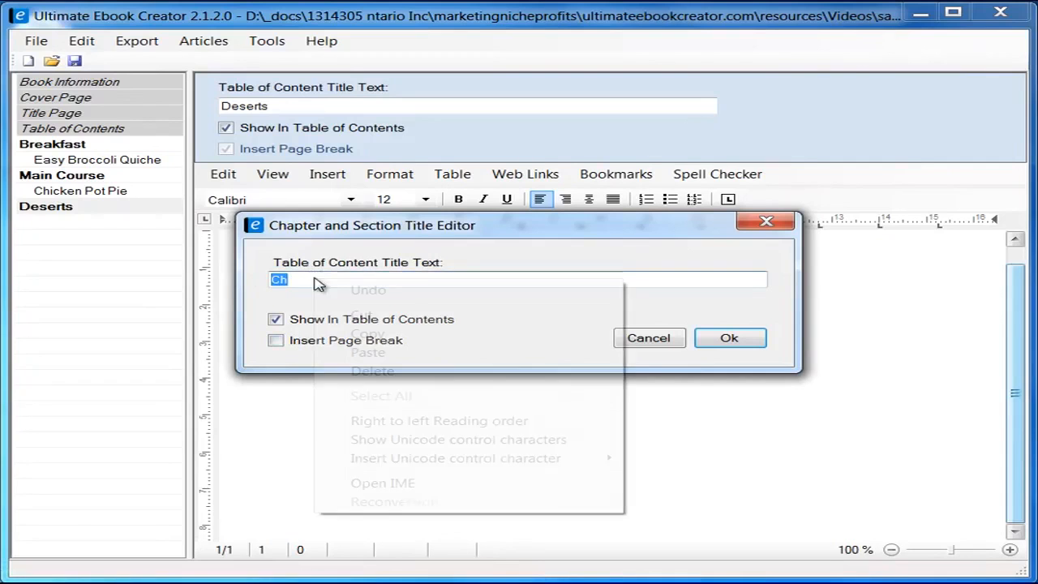
{"action": "left_click", "coordinate": [368, 352]}
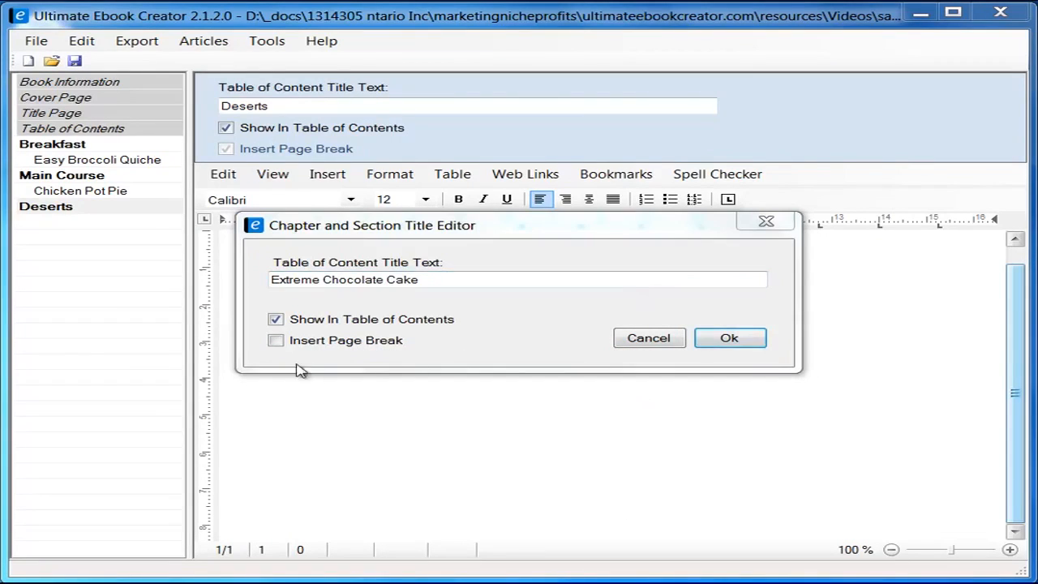
{"action": "left_click", "coordinate": [275, 340]}
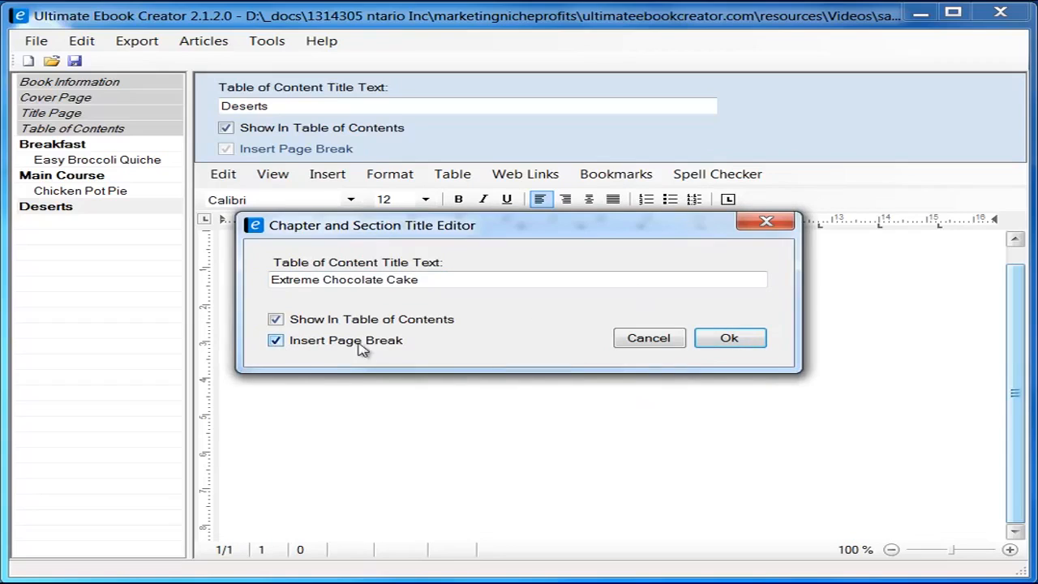
{"action": "left_click", "coordinate": [727, 338]}
{"action": "left_click", "coordinate": [379, 287]}
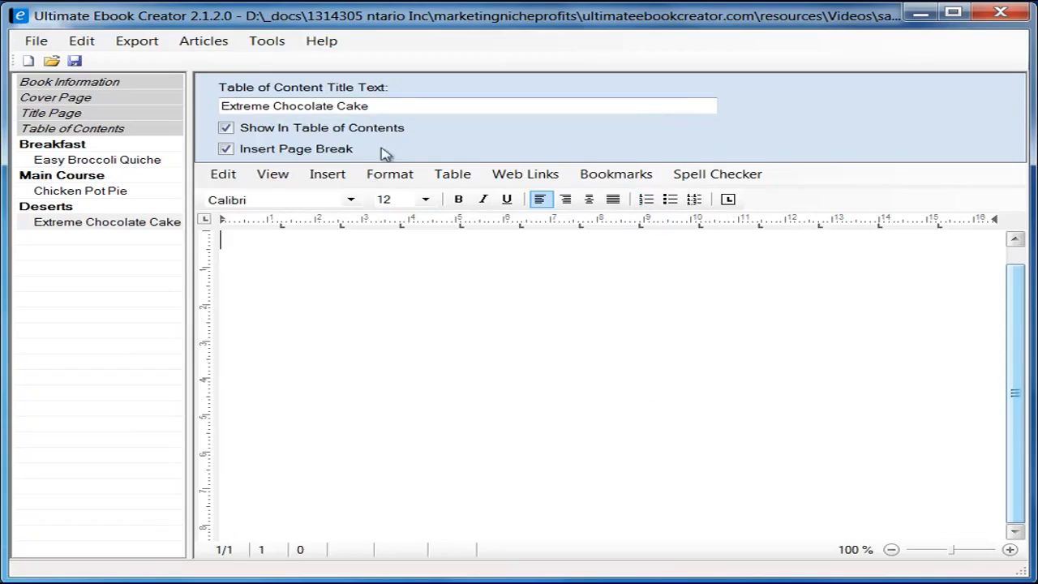
{"action": "left_click", "coordinate": [280, 180]}
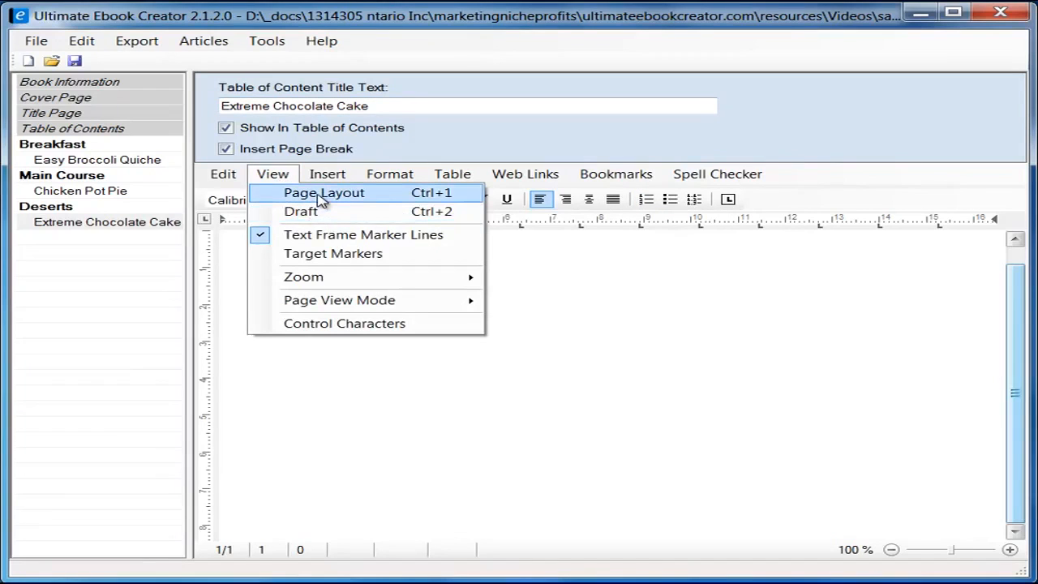
Step: Show the empty cake page in Page Layout view, then open the cake's photo gallery in Firefox
{"action": "left_click", "coordinate": [322, 200]}
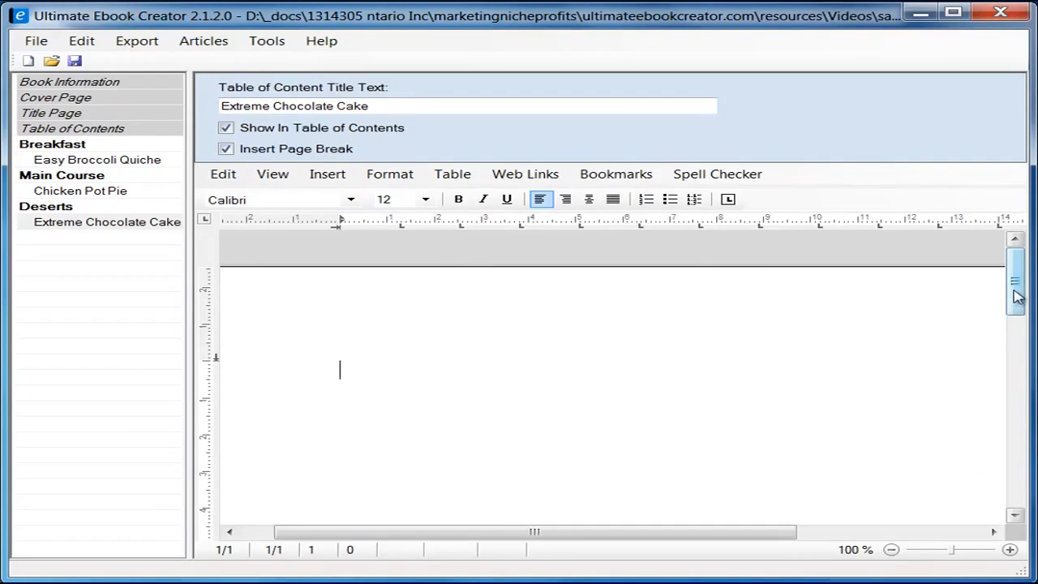
{"action": "left_click_drag", "start_coordinate": [1017, 296], "coordinate": [1015, 312]}
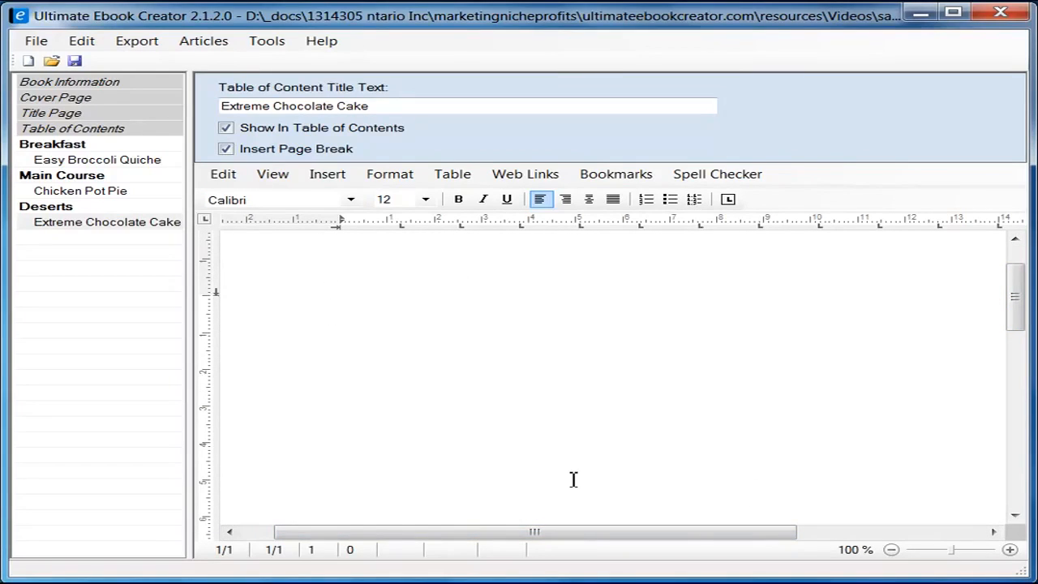
{"action": "mouse_move", "coordinate": [1018, 313]}
{"action": "left_mouse_down"}
{"action": "mouse_move", "coordinate": [1016, 294]}
{"action": "mouse_move", "coordinate": [1015, 310]}
{"action": "left_mouse_up"}
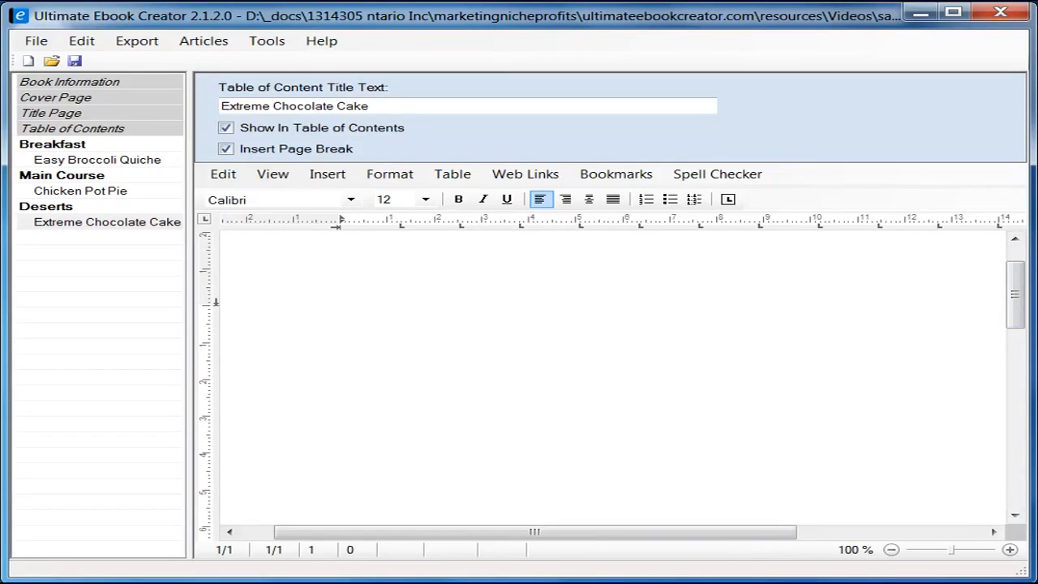
{"action": "key", "text": "alt+Tab"}
{"action": "left_click", "coordinate": [196, 192]}
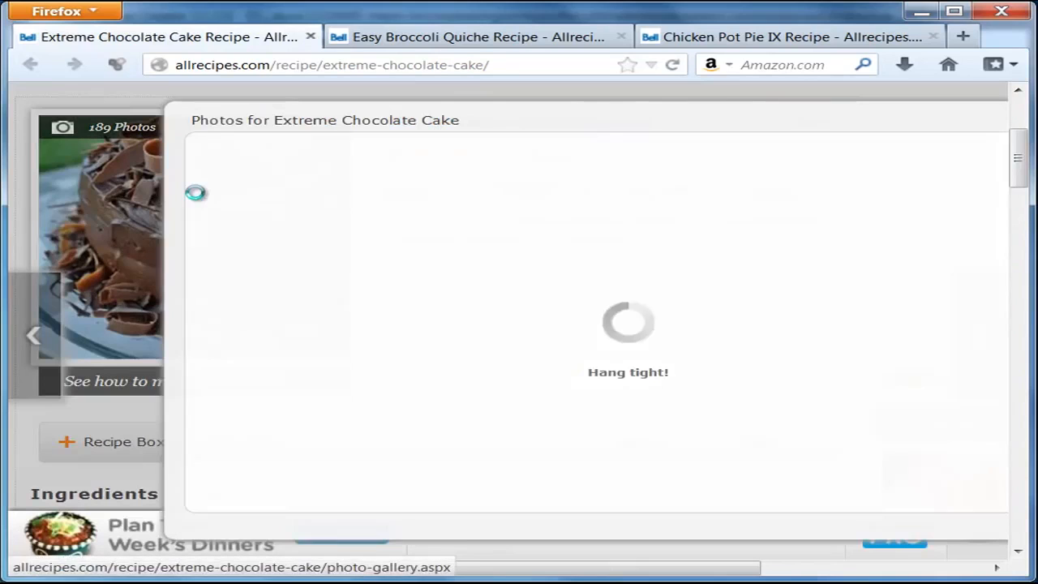
Step: Close the Extreme Chocolate Cake photo gallery overlay in Firefox
{"action": "right_click", "coordinate": [195, 192]}
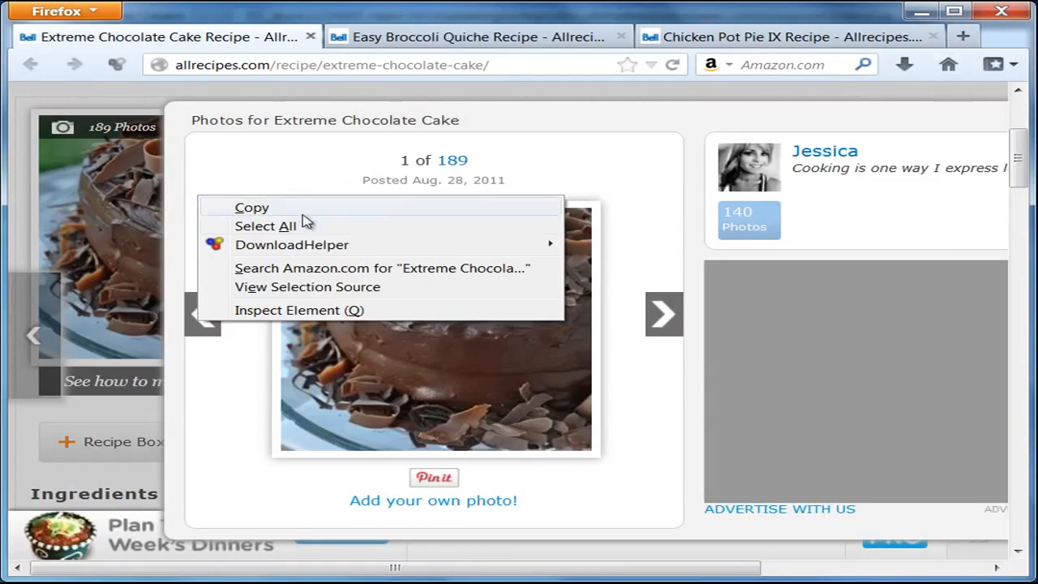
{"action": "left_click", "coordinate": [901, 117]}
{"action": "left_click_drag", "start_coordinate": [910, 123], "coordinate": [714, 576]}
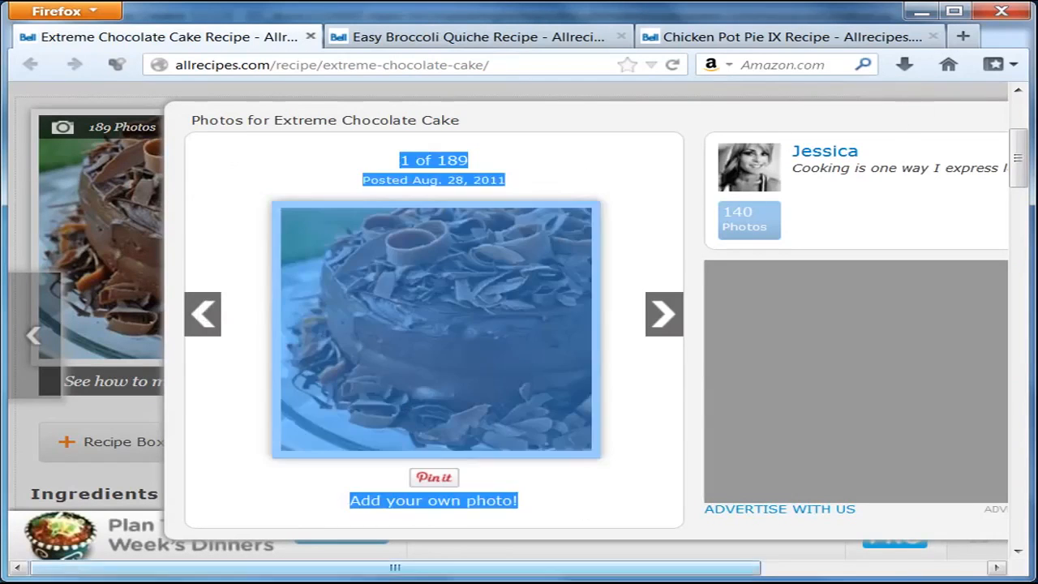
{"action": "left_click_drag", "start_coordinate": [619, 573], "coordinate": [922, 562]}
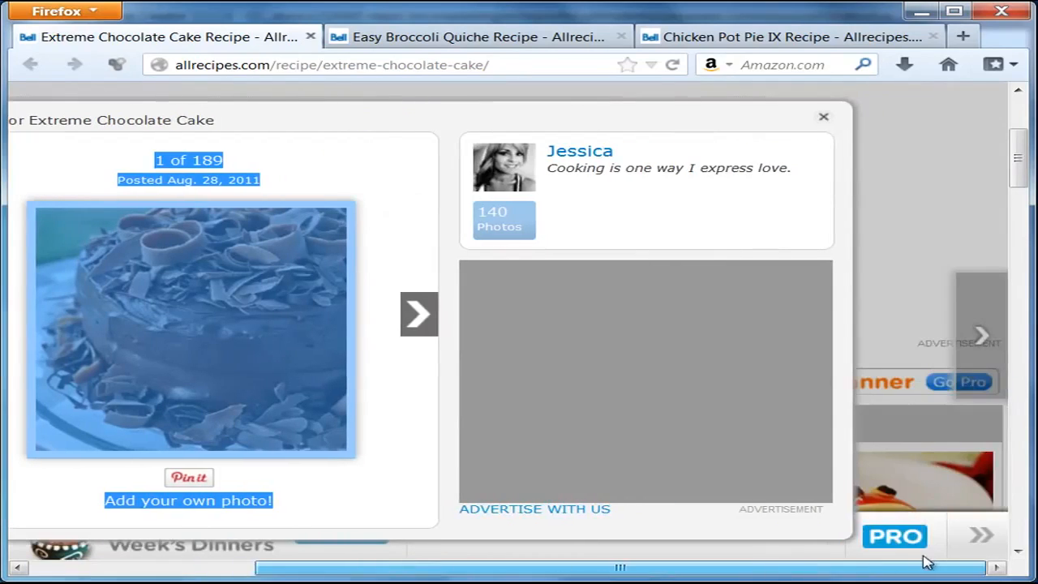
{"action": "left_click", "coordinate": [823, 120]}
{"action": "left_click_drag", "start_coordinate": [690, 575], "coordinate": [383, 575]}
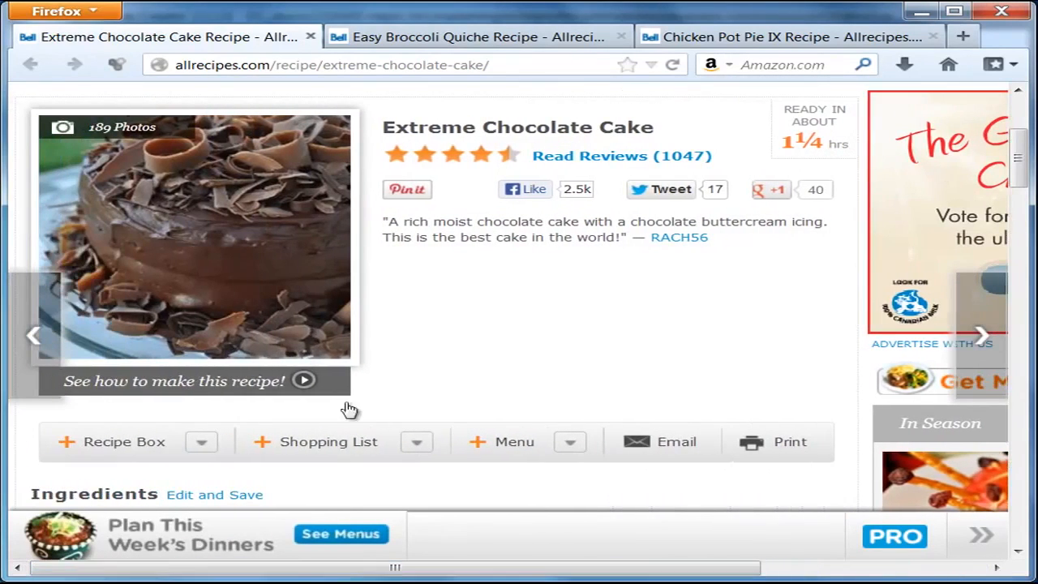
Step: Copy the cake photo and return to the ebook's empty cake page
{"action": "right_click", "coordinate": [188, 194]}
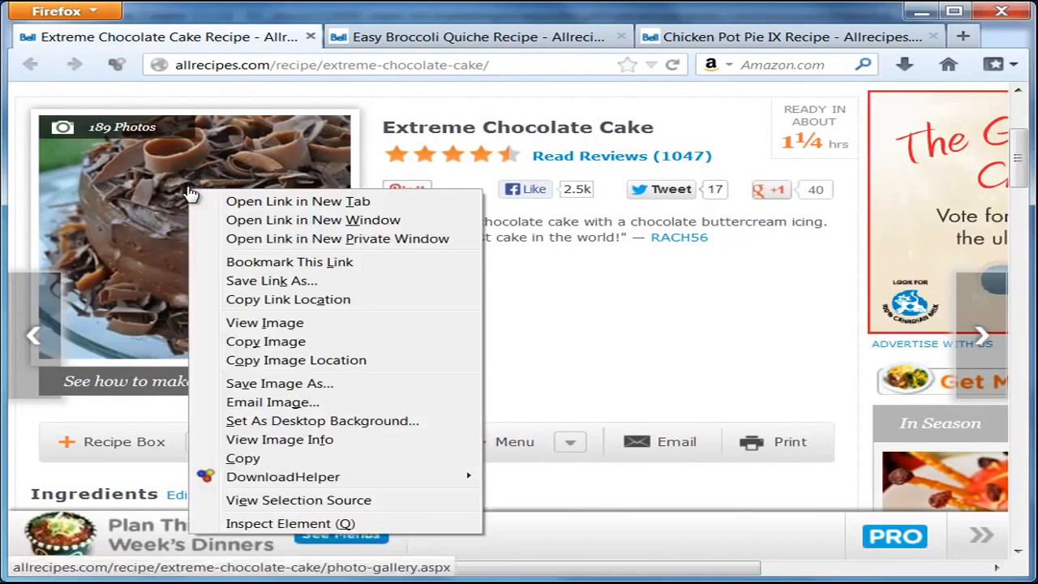
{"action": "left_click", "coordinate": [291, 342]}
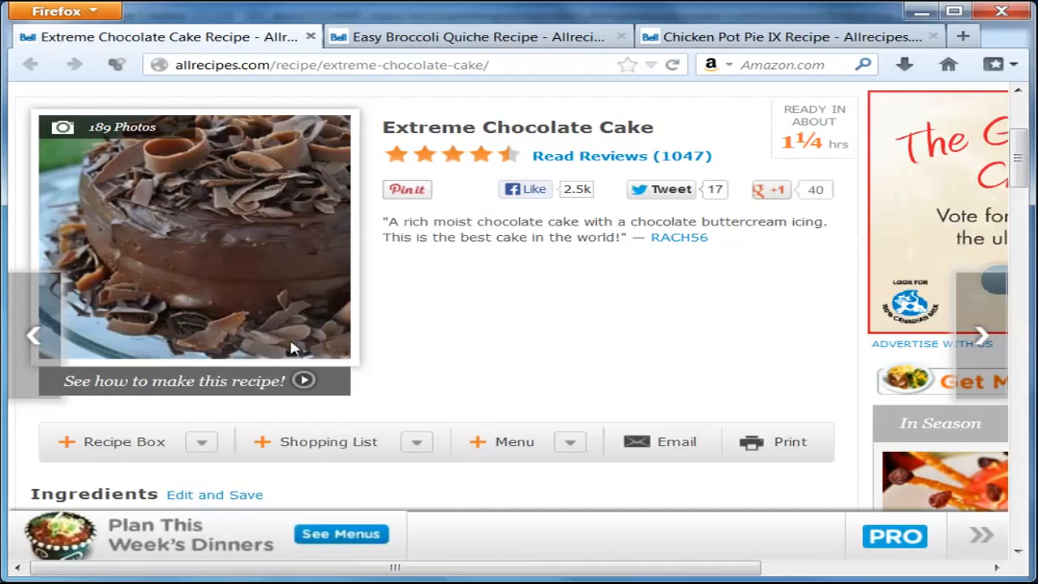
{"action": "left_click", "coordinate": [919, 12]}
{"action": "right_click", "coordinate": [371, 312]}
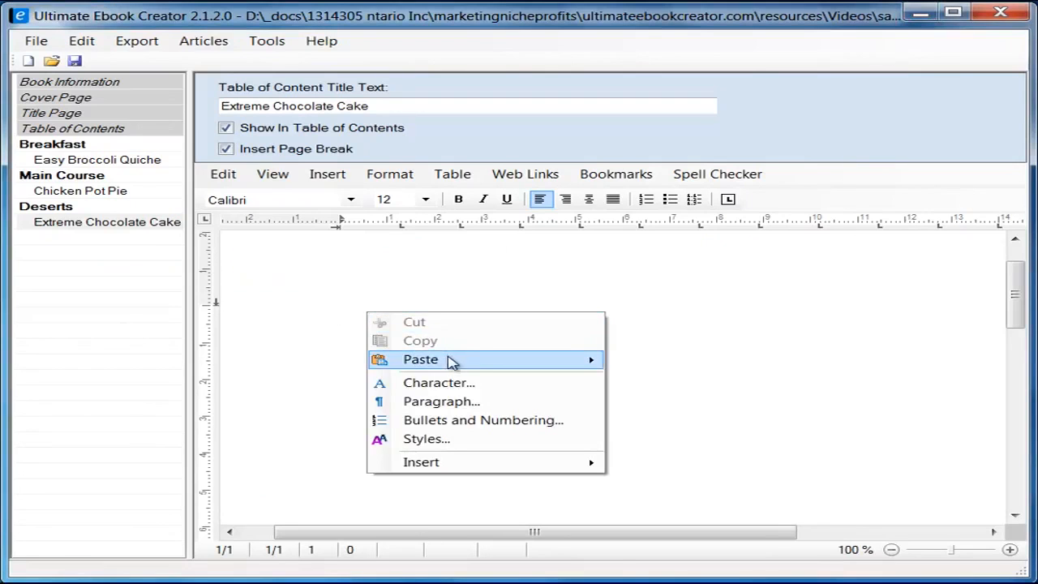
Step: Paste the chocolate cake photo onto the page and give it square text wrapping
{"action": "mouse_move", "coordinate": [451, 361]}
{"action": "left_click", "coordinate": [661, 404]}
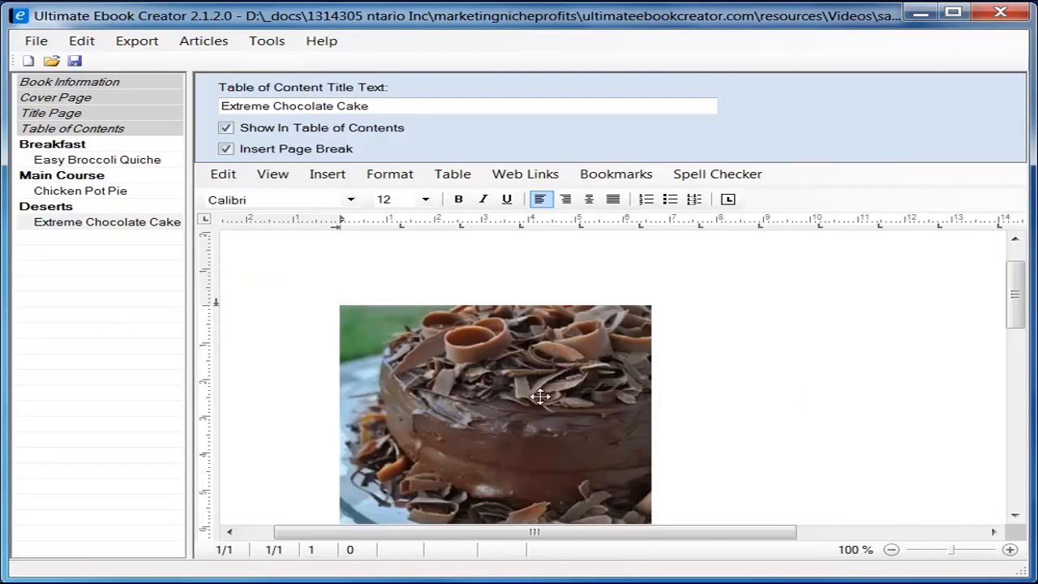
{"action": "left_click_drag", "start_coordinate": [1020, 328], "coordinate": [1014, 318]}
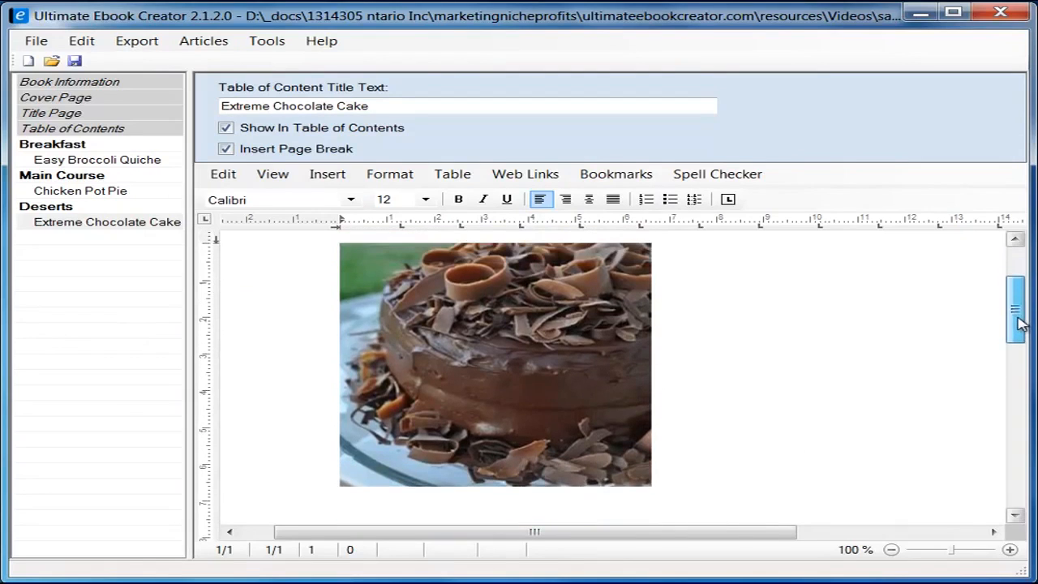
{"action": "left_click", "coordinate": [607, 325]}
{"action": "right_click", "coordinate": [608, 329]}
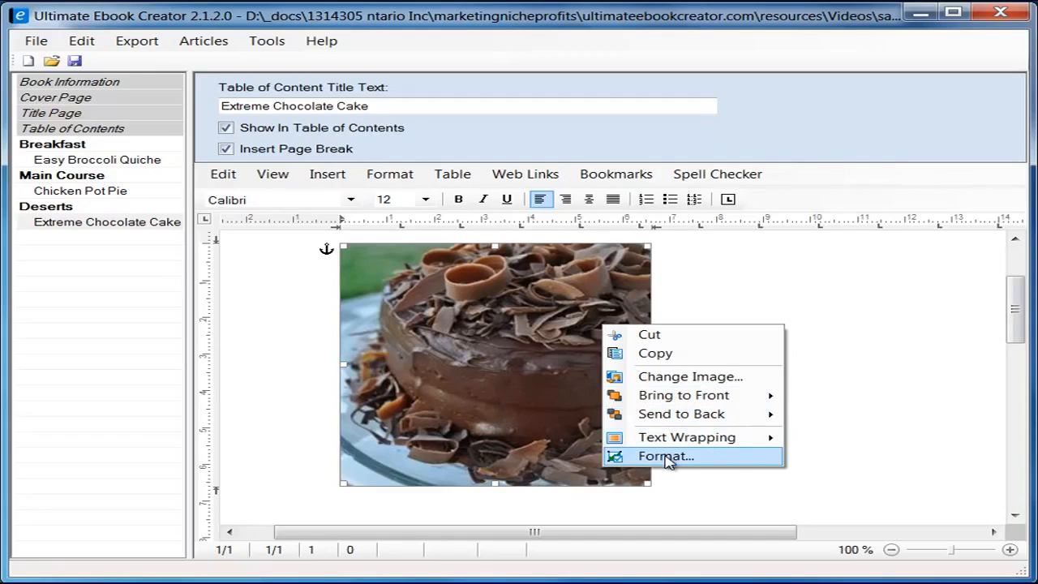
{"action": "mouse_move", "coordinate": [764, 438]}
{"action": "left_click", "coordinate": [665, 456]}
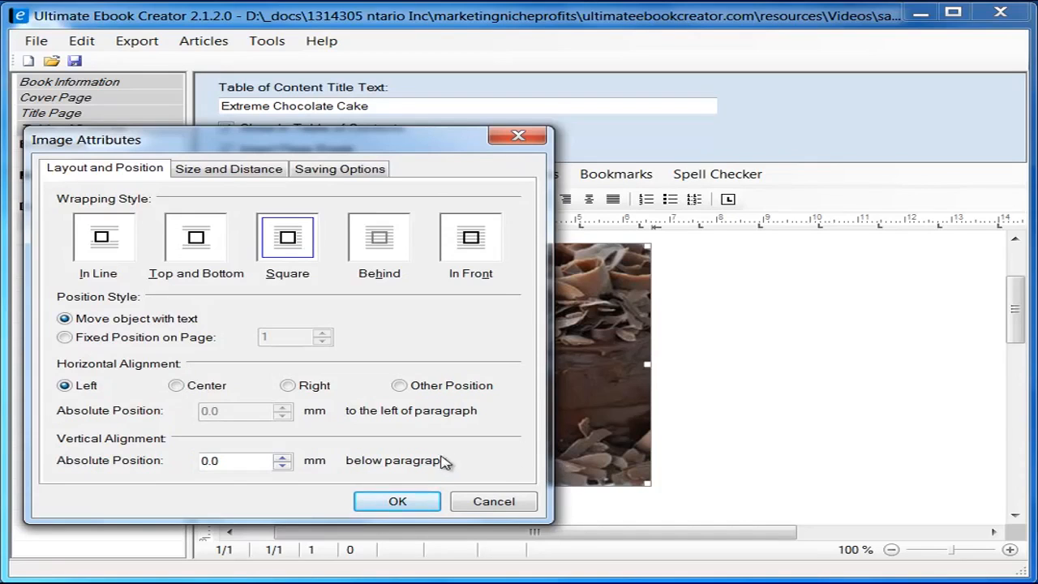
{"action": "left_click", "coordinate": [413, 503]}
{"action": "left_click", "coordinate": [774, 270]}
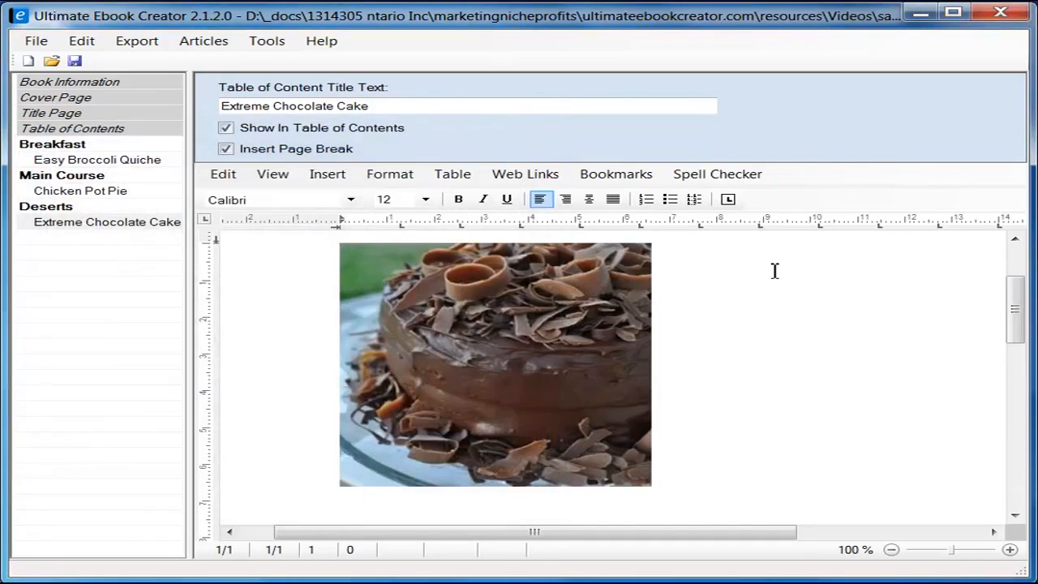
Step: Copy the 'Extreme Chocolate Cake' title from the recipe web page
{"action": "scroll", "coordinate": [771, 283], "scroll_direction": "up", "scroll_amount": 2}
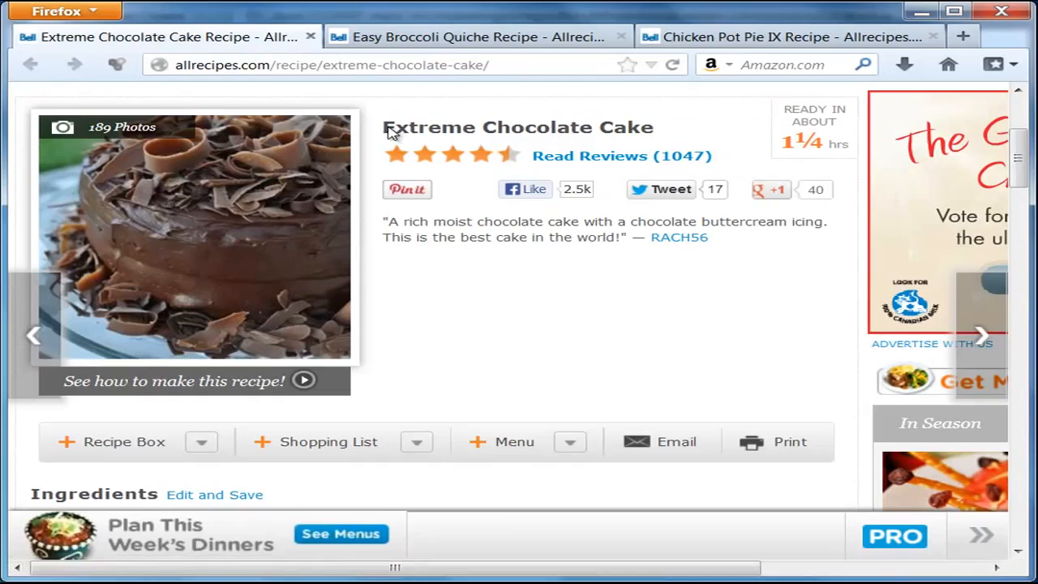
{"action": "left_click_drag", "start_coordinate": [385, 127], "coordinate": [655, 138]}
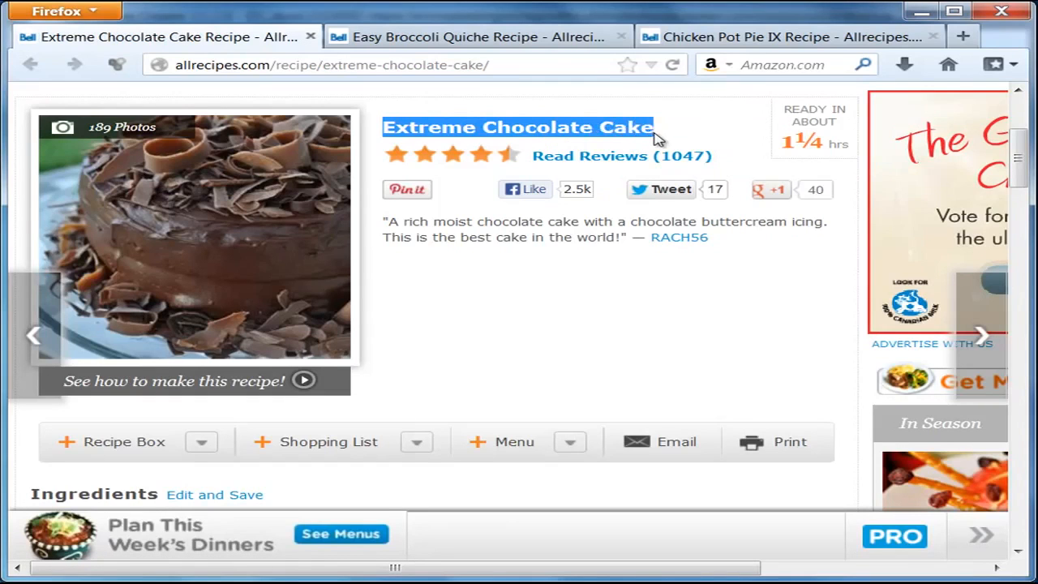
{"action": "right_click", "coordinate": [646, 135]}
{"action": "left_click", "coordinate": [693, 145]}
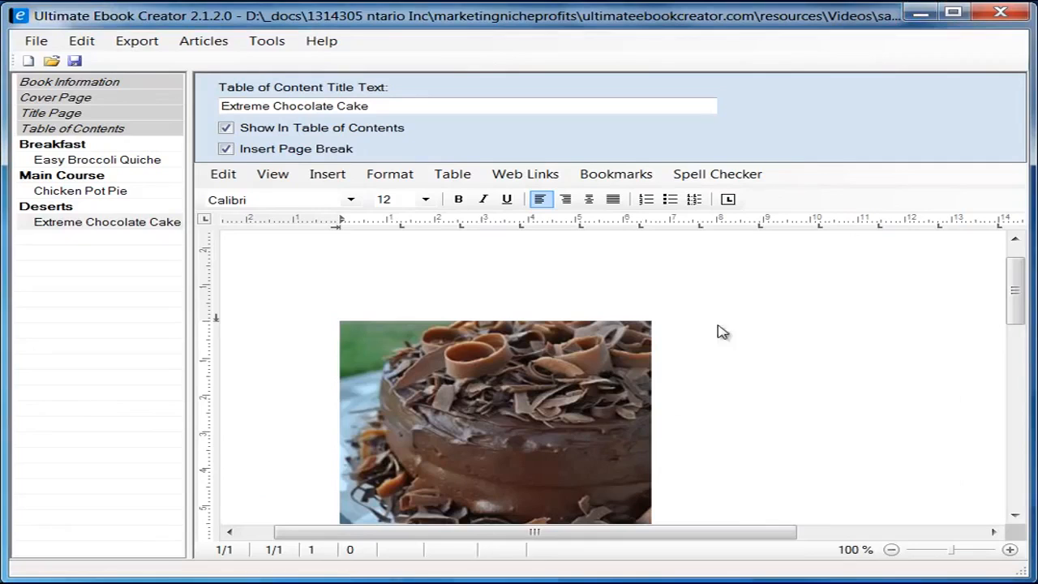
{"action": "right_click", "coordinate": [718, 325]}
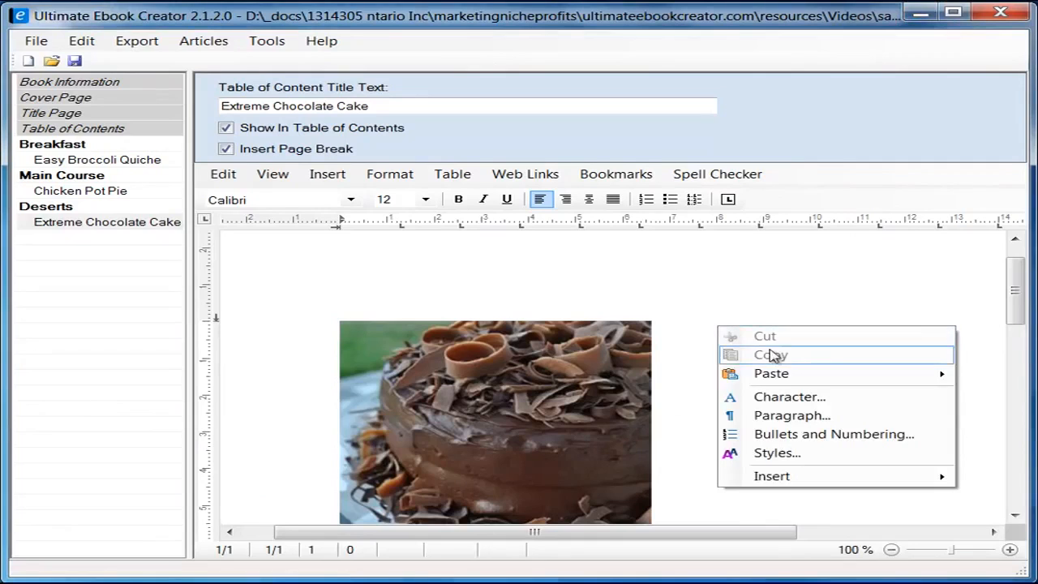
Step: Paste the title beside the photo and set the photo's right text distance to 5 mm
{"action": "left_click", "coordinate": [981, 393]}
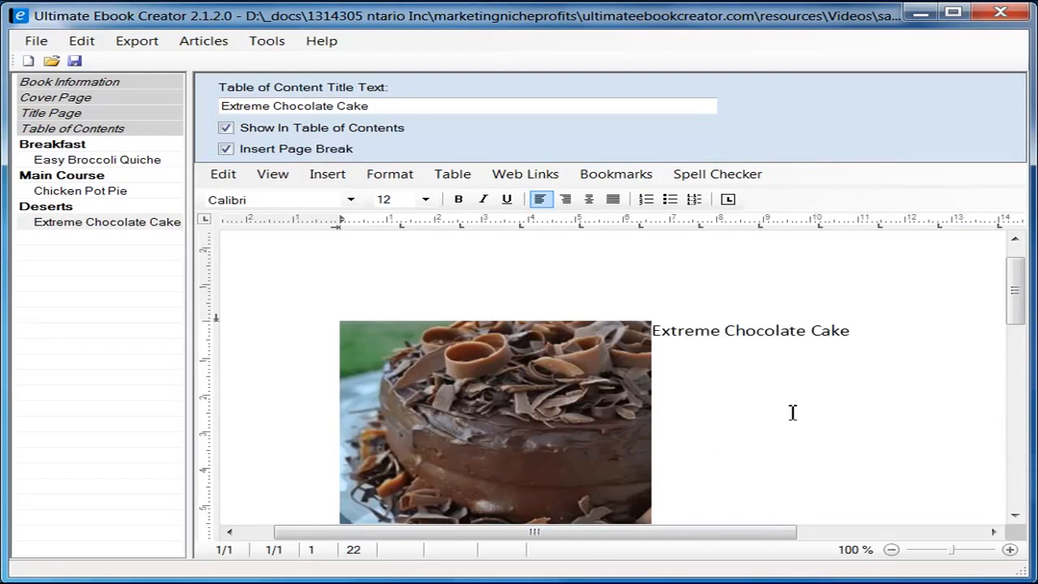
{"action": "left_click", "coordinate": [551, 412]}
{"action": "right_click", "coordinate": [551, 411]}
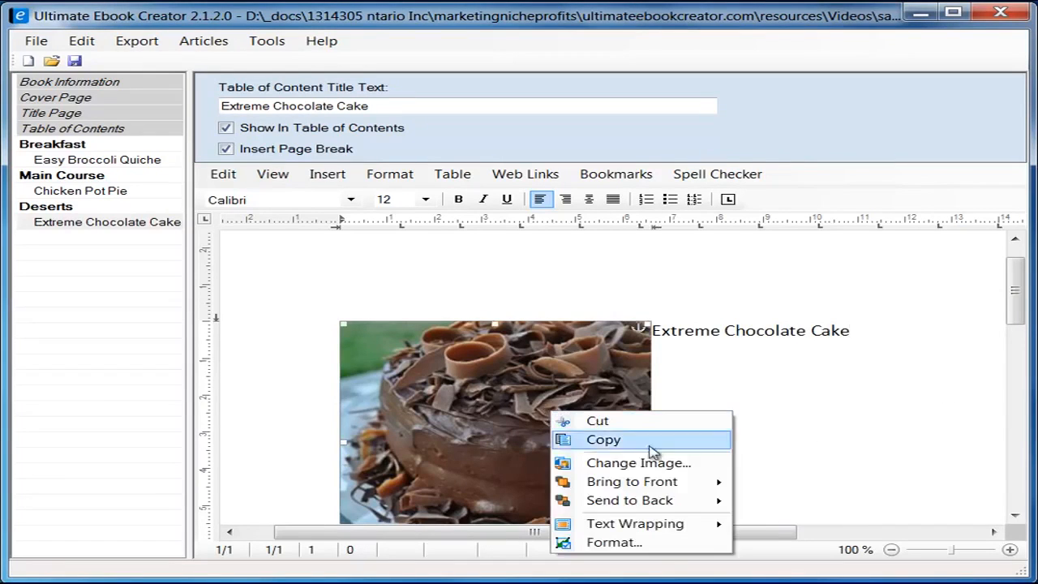
{"action": "left_click", "coordinate": [649, 544]}
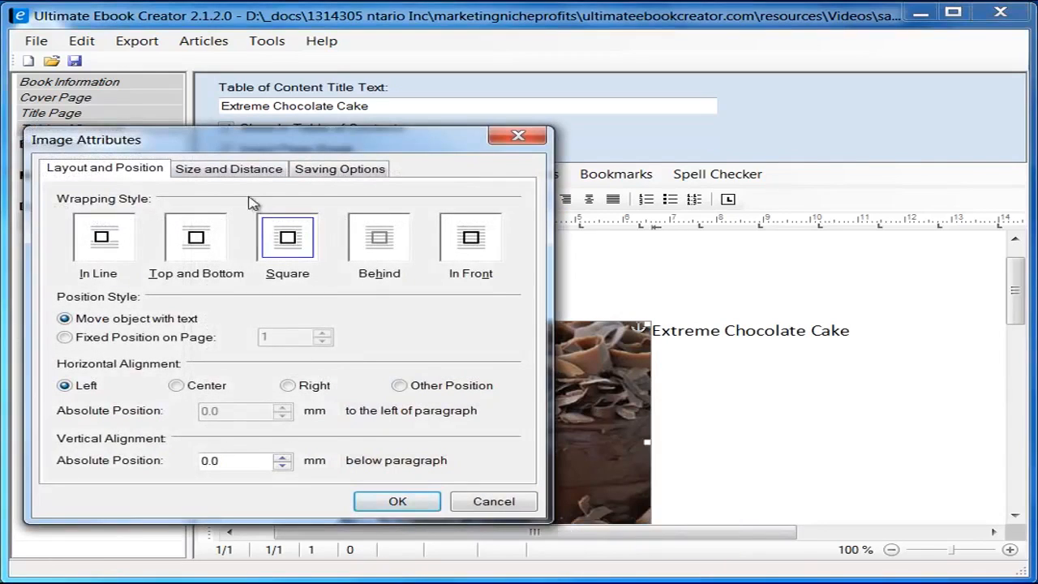
{"action": "left_click", "coordinate": [241, 168]}
{"action": "double_click", "coordinate": [386, 366]}
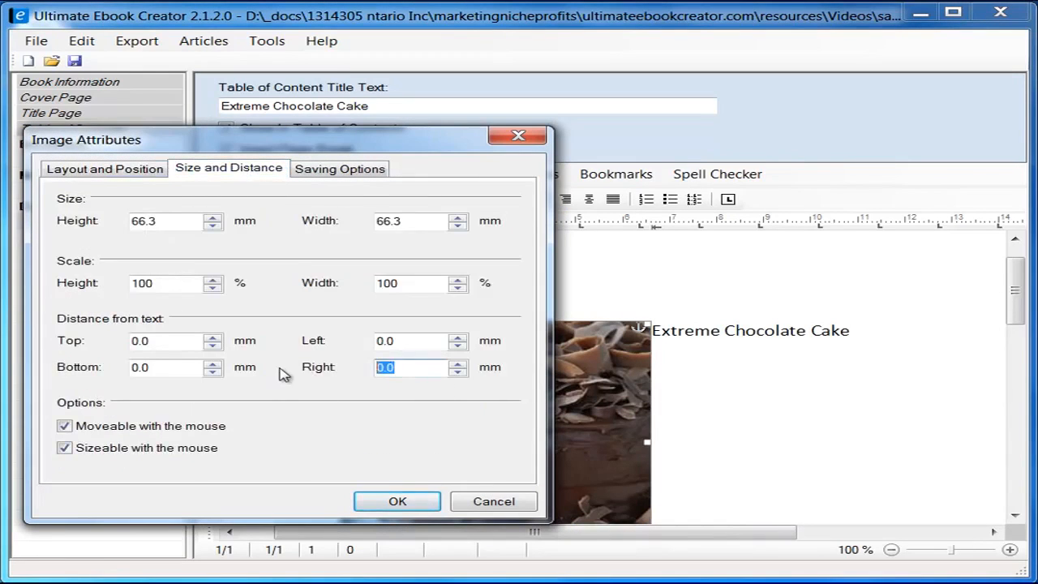
{"action": "type", "text": "5"}
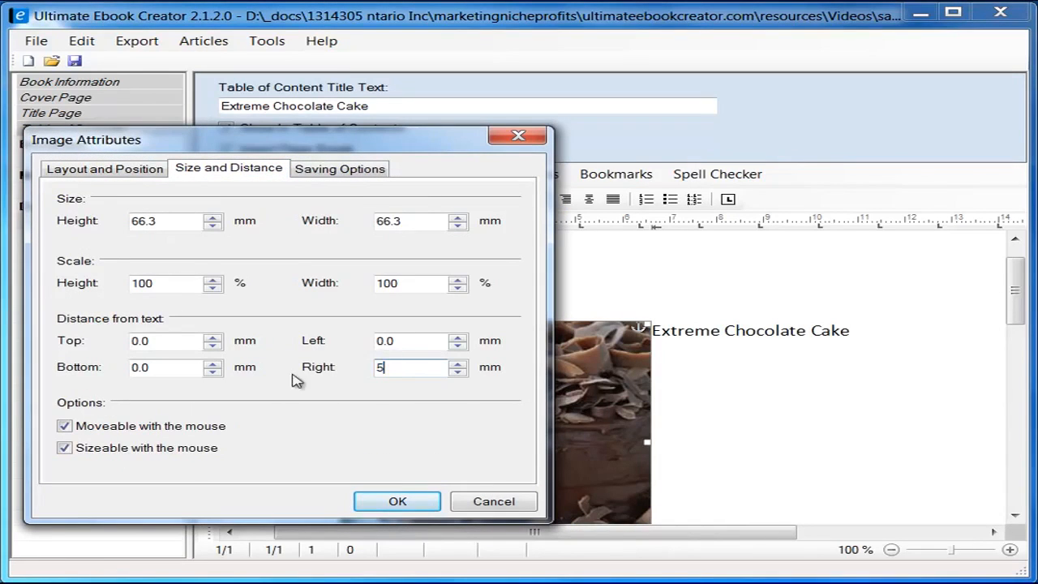
{"action": "left_click", "coordinate": [397, 502]}
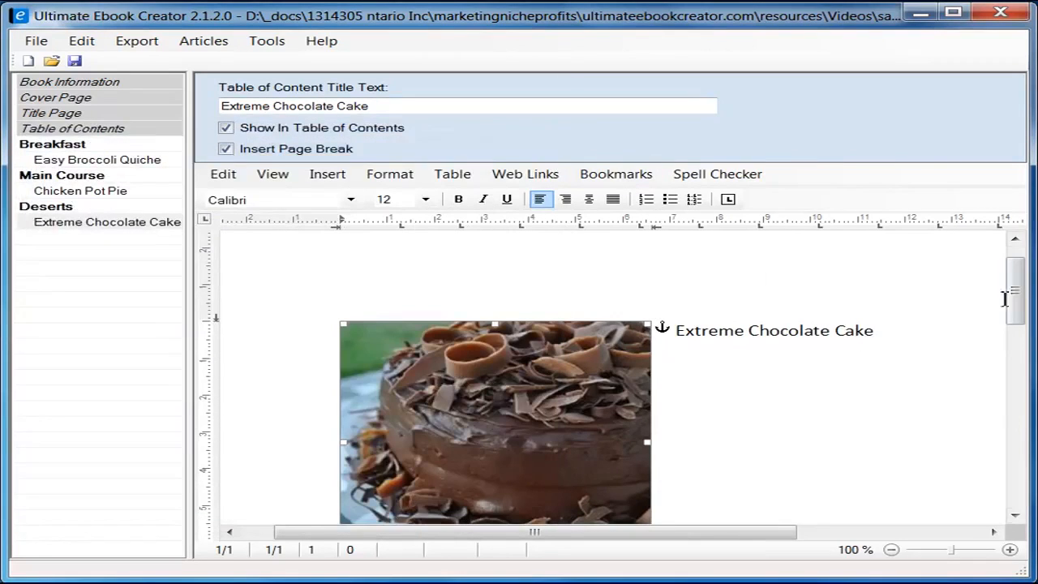
Step: Start an 'Ingredient' line below the cake photo
{"action": "left_click_drag", "start_coordinate": [1016, 309], "coordinate": [1016, 325]}
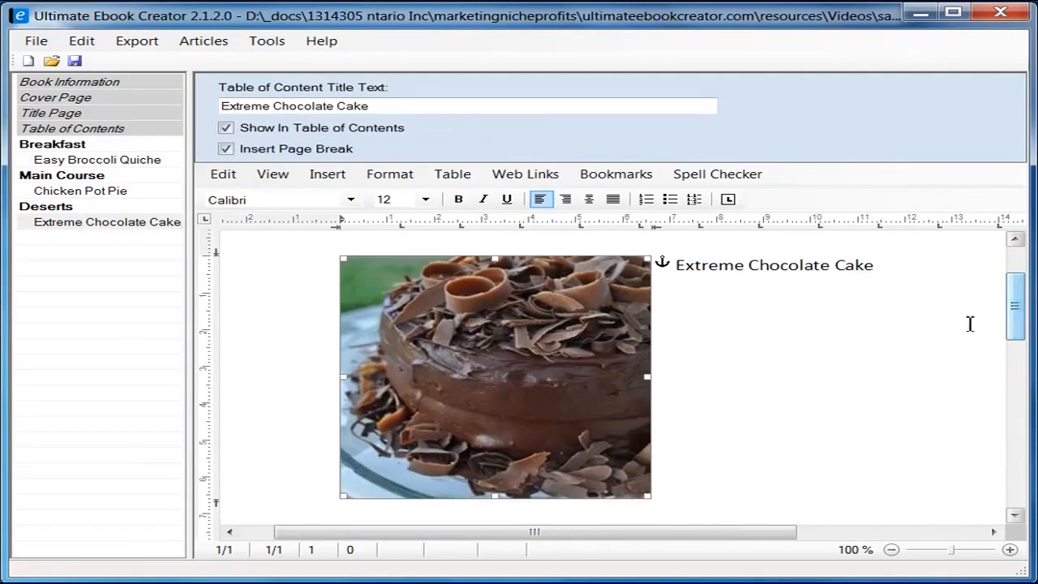
{"action": "left_click", "coordinate": [896, 278]}
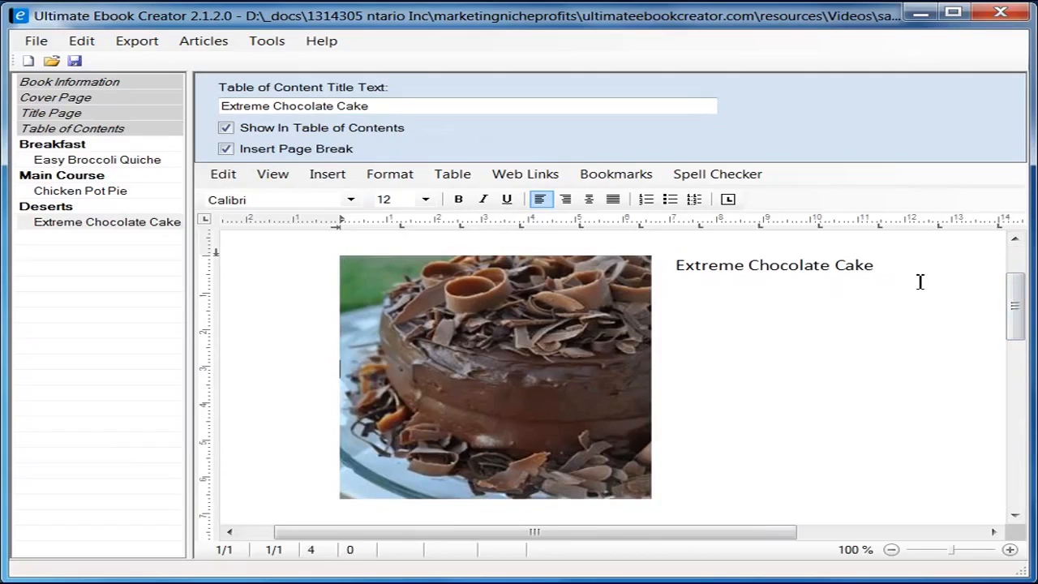
{"action": "scroll", "coordinate": [895, 301], "scroll_direction": "down", "scroll_amount": 2}
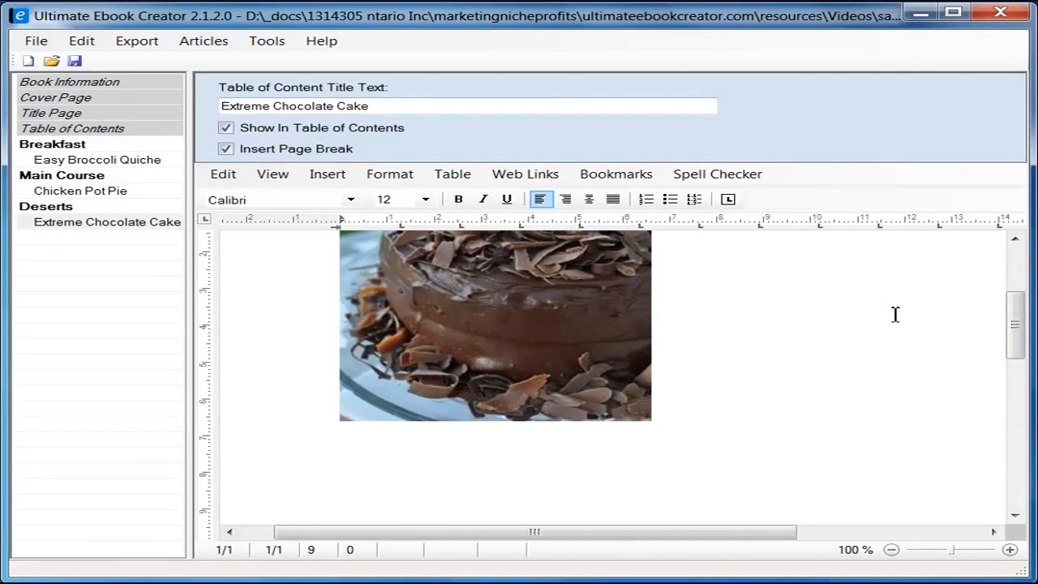
{"action": "scroll", "coordinate": [750, 321], "scroll_direction": "up", "scroll_amount": 4}
{"action": "scroll", "coordinate": [549, 376], "scroll_direction": "down", "scroll_amount": 5}
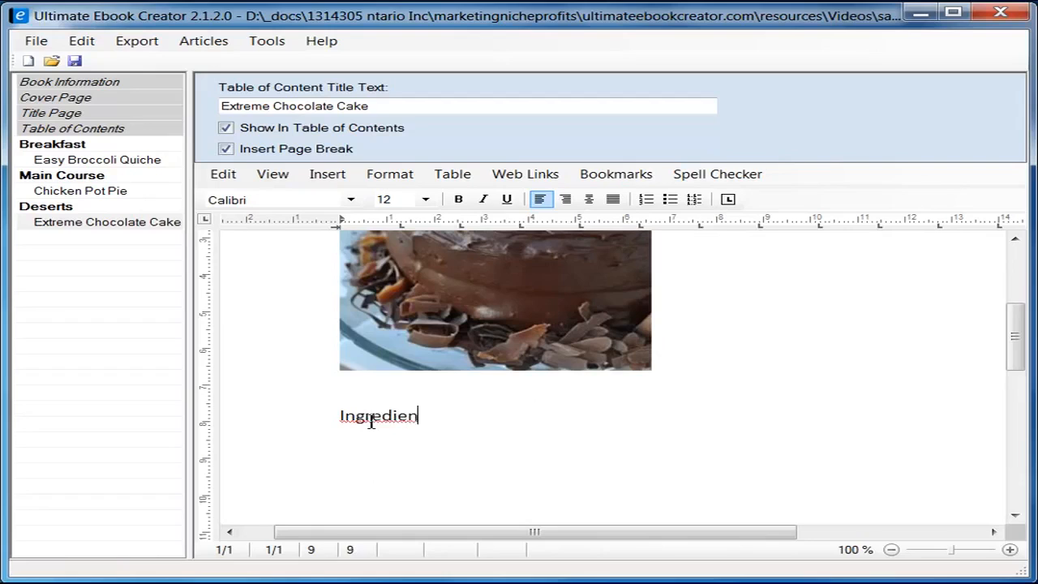
{"action": "type", "text": "t"}
{"action": "key", "text": "alt+Tab"}
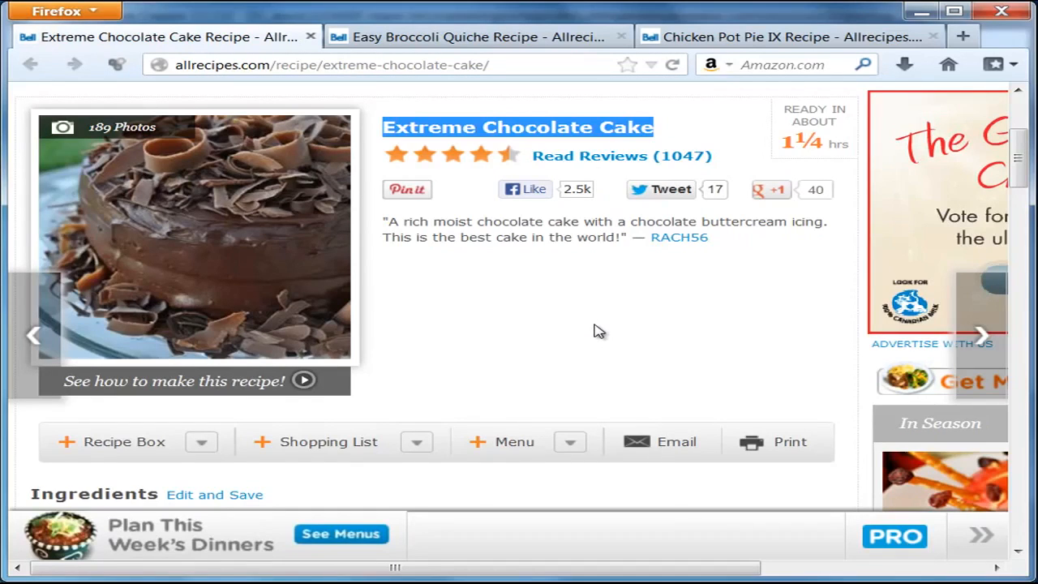
Step: Copy the quoted description 'A rich moist chocolate cake…' from the recipe page
{"action": "left_click", "coordinate": [388, 221]}
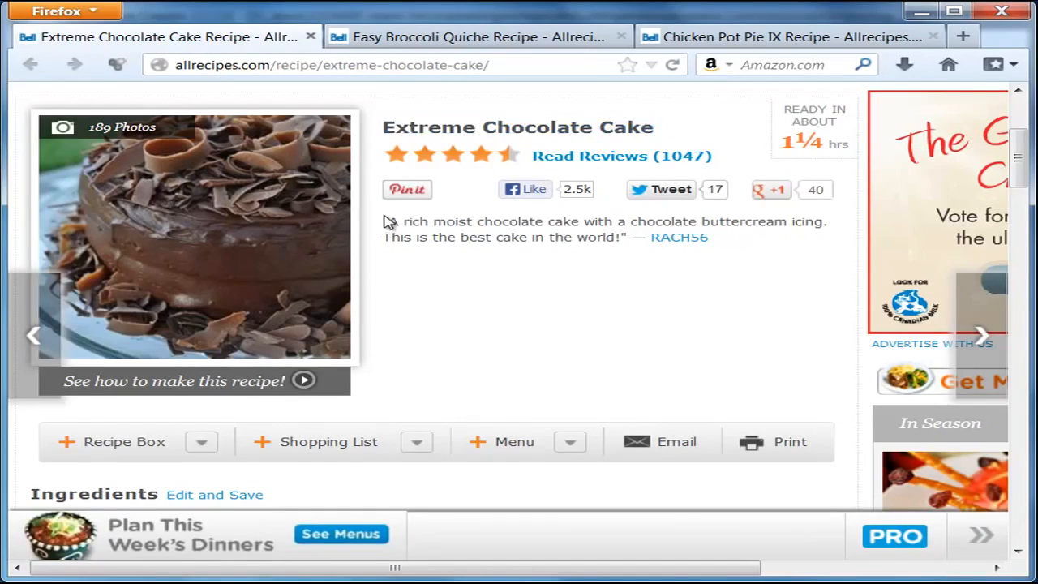
{"action": "left_click_drag", "start_coordinate": [389, 221], "coordinate": [631, 248]}
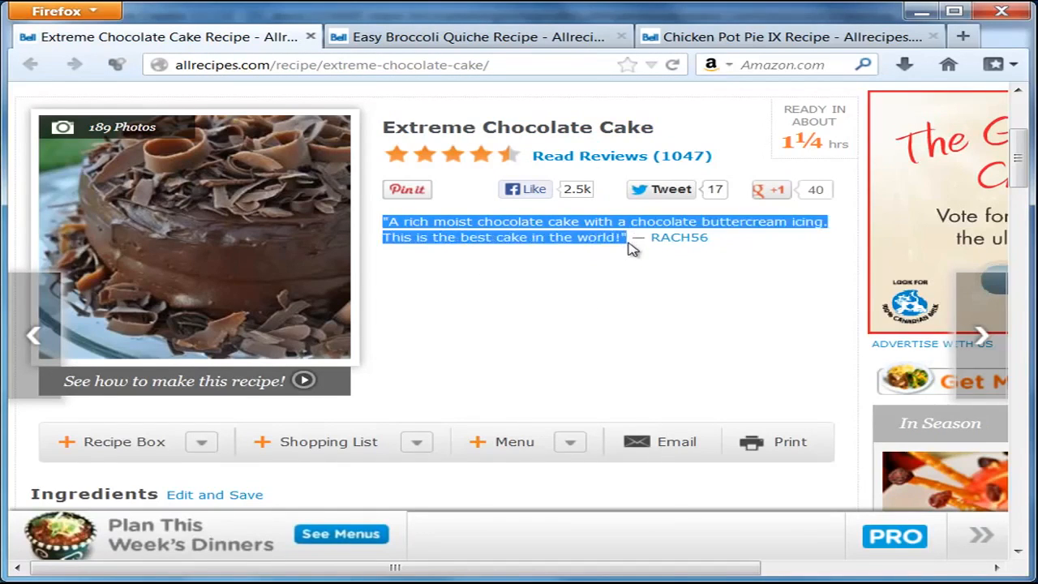
{"action": "right_click", "coordinate": [554, 235]}
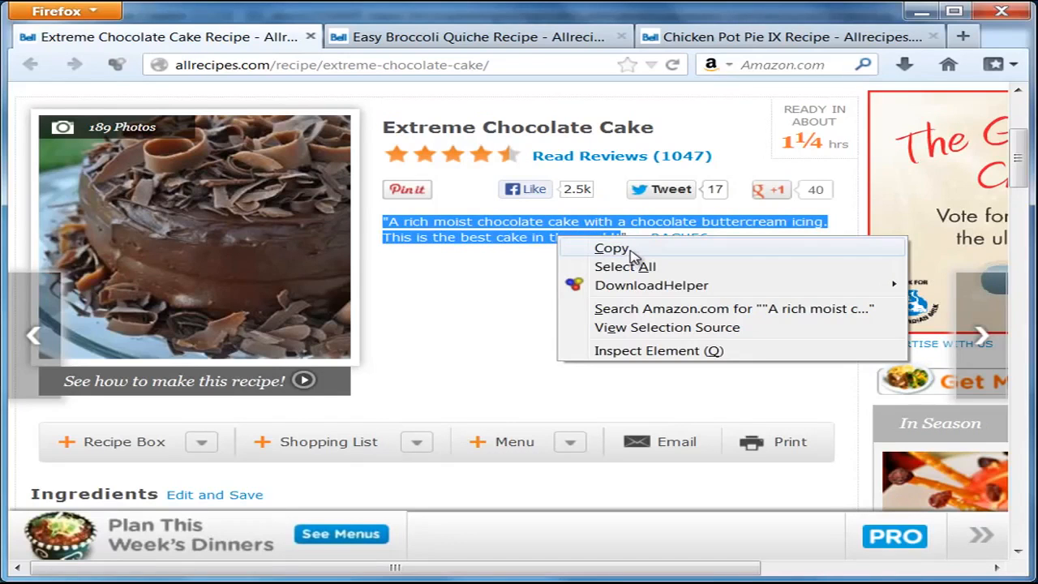
{"action": "left_click", "coordinate": [598, 249]}
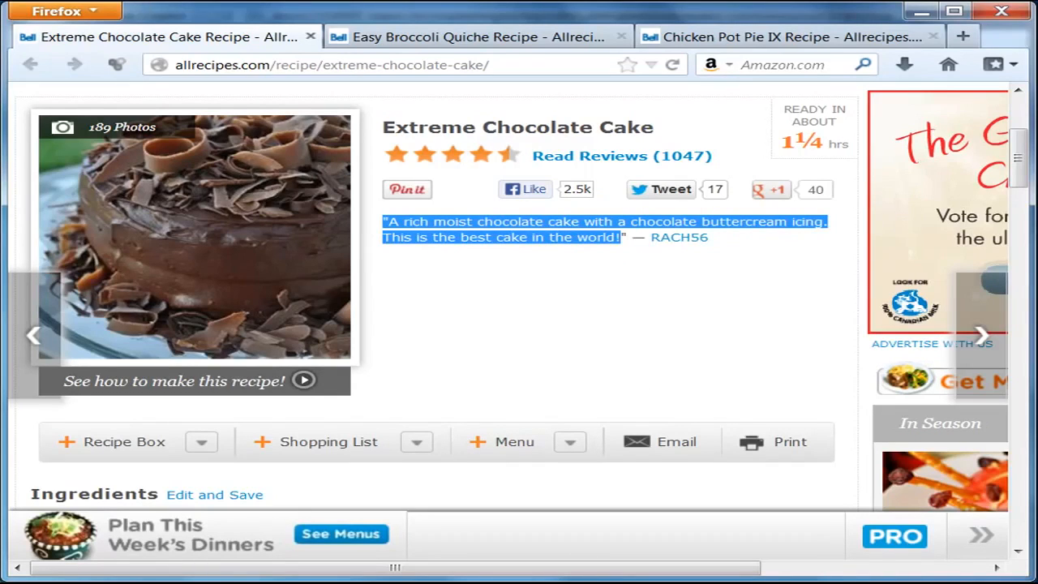
{"action": "key", "text": "alt+Tab"}
{"action": "scroll", "coordinate": [889, 330], "scroll_direction": "up", "scroll_amount": 3}
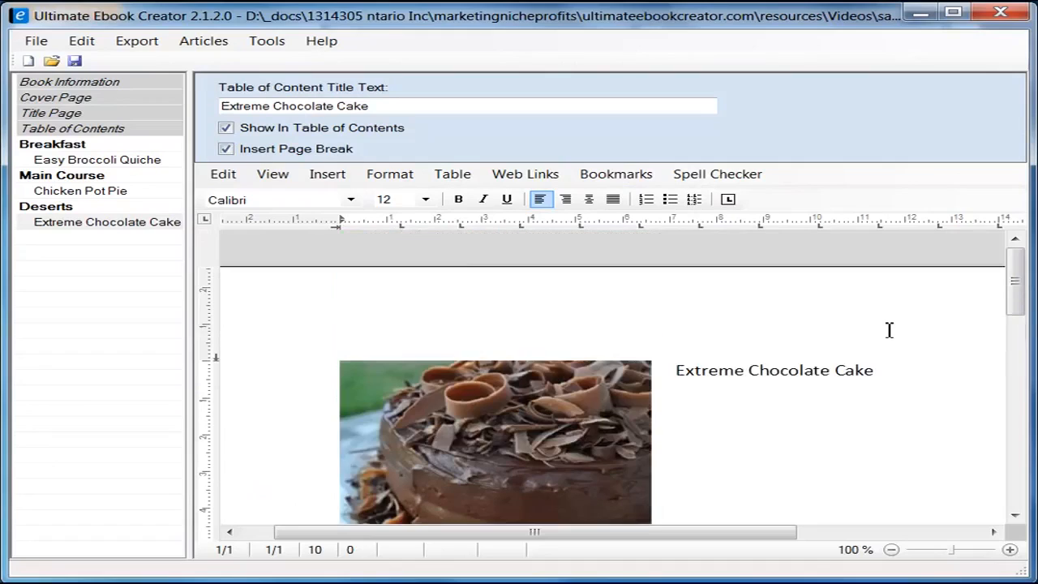
Step: Paste the description as plain text below the title, split 'buttercream', and italicize it
{"action": "left_click", "coordinate": [888, 371]}
{"action": "right_click", "coordinate": [716, 419]}
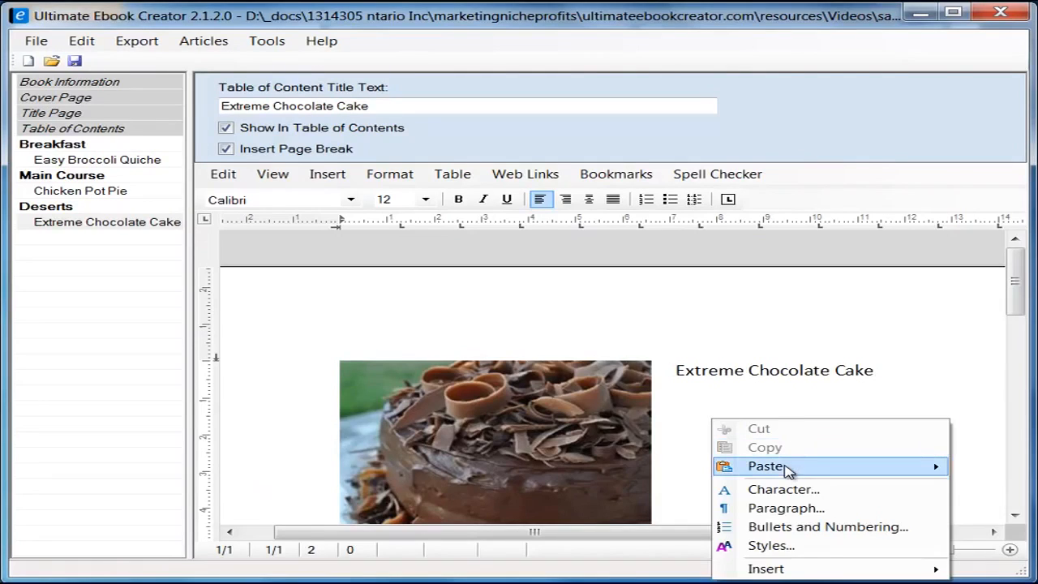
{"action": "mouse_move", "coordinate": [936, 466]}
{"action": "left_click", "coordinate": [1012, 486]}
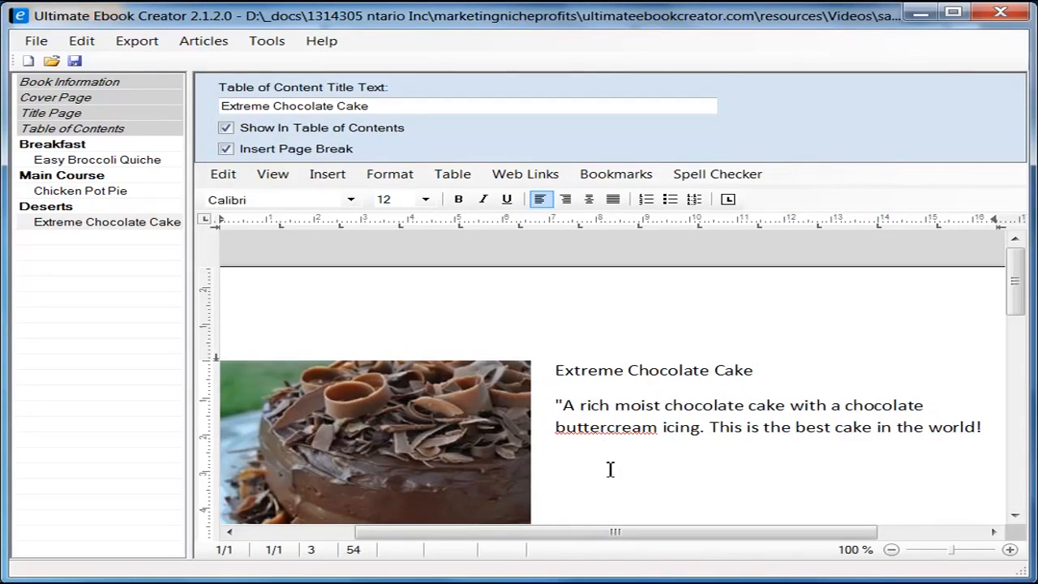
{"action": "left_click", "coordinate": [605, 434]}
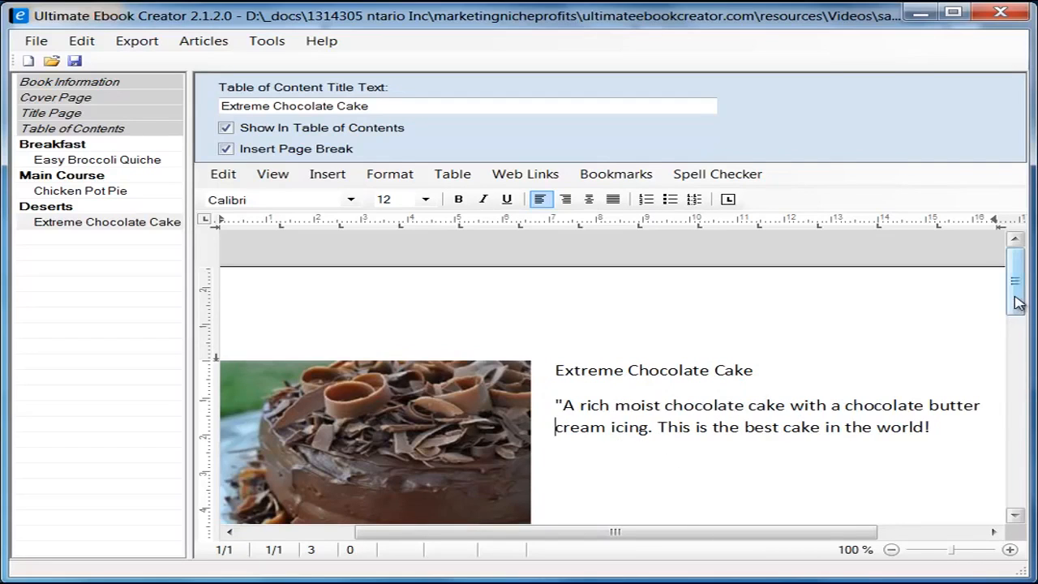
{"action": "scroll", "coordinate": [957, 375], "scroll_direction": "down", "scroll_amount": 1}
{"action": "left_click", "coordinate": [958, 387]}
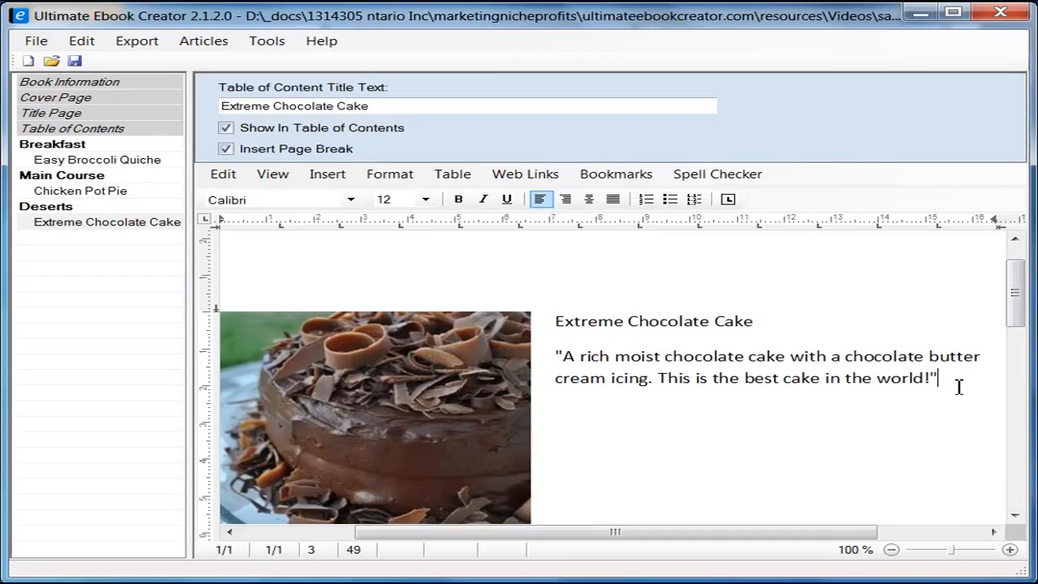
{"action": "left_click_drag", "start_coordinate": [559, 355], "coordinate": [958, 381]}
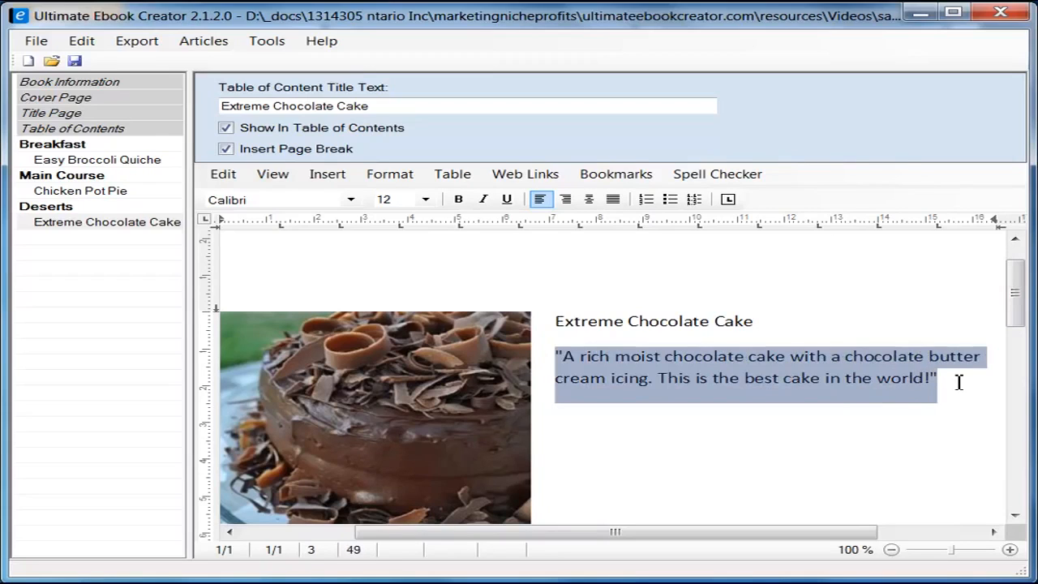
{"action": "left_click", "coordinate": [483, 199]}
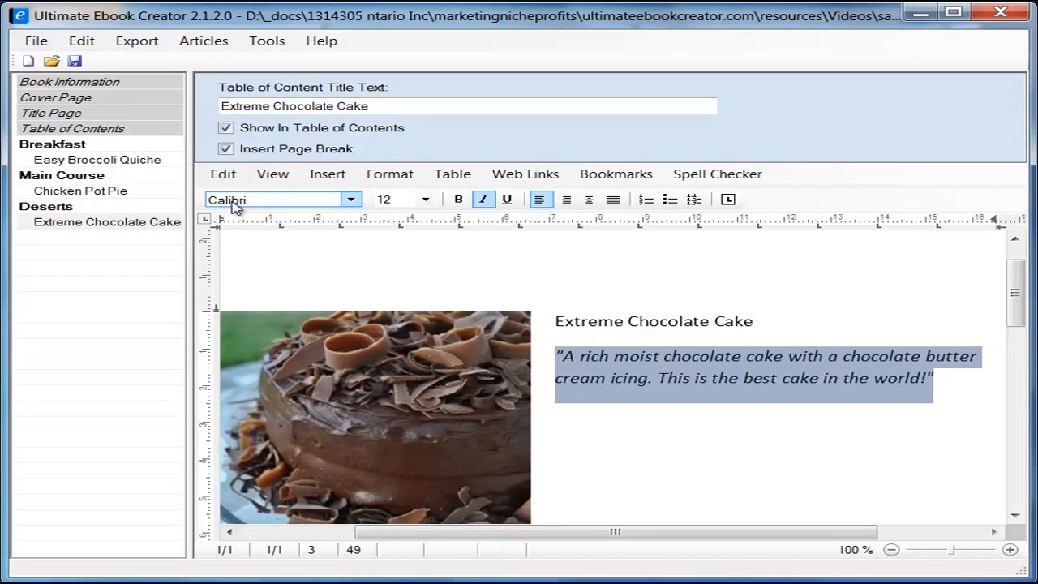
Step: Apply the heading 2 style to the Extreme Chocolate Cake title
{"action": "left_click", "coordinate": [559, 320]}
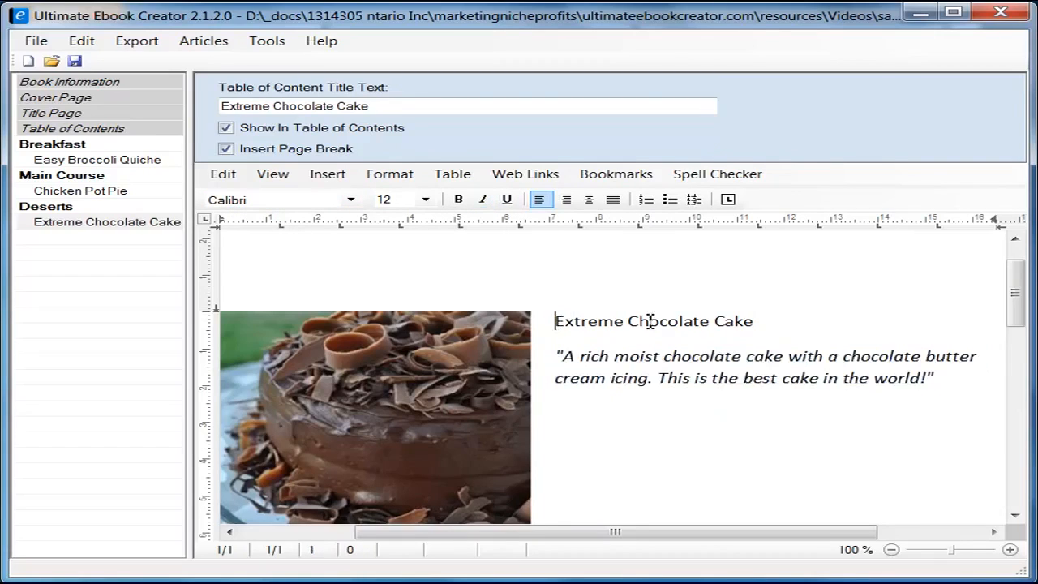
{"action": "left_click", "coordinate": [762, 320], "text": "shift"}
{"action": "left_click", "coordinate": [388, 175]}
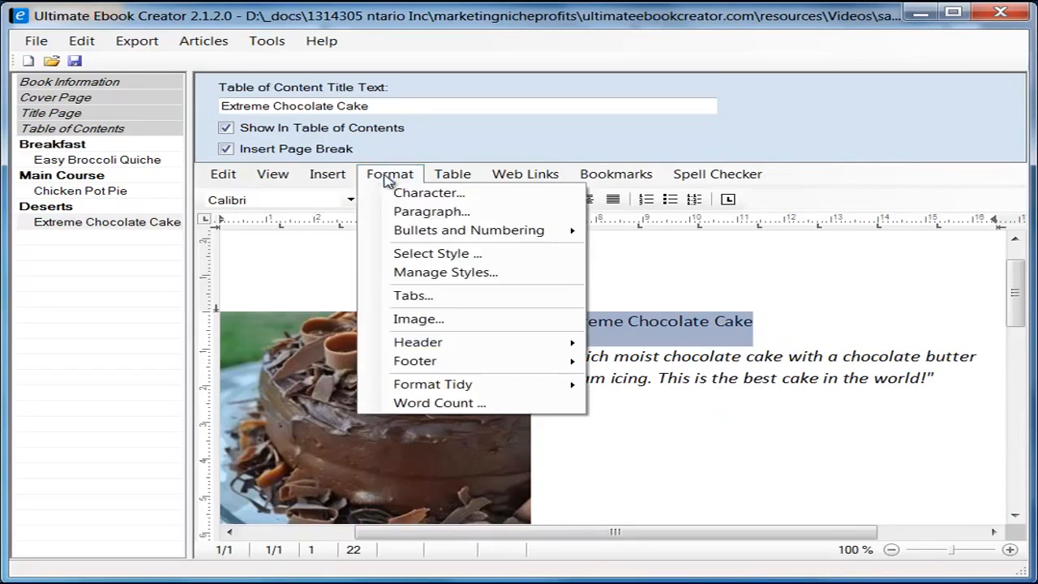
{"action": "left_click", "coordinate": [397, 254]}
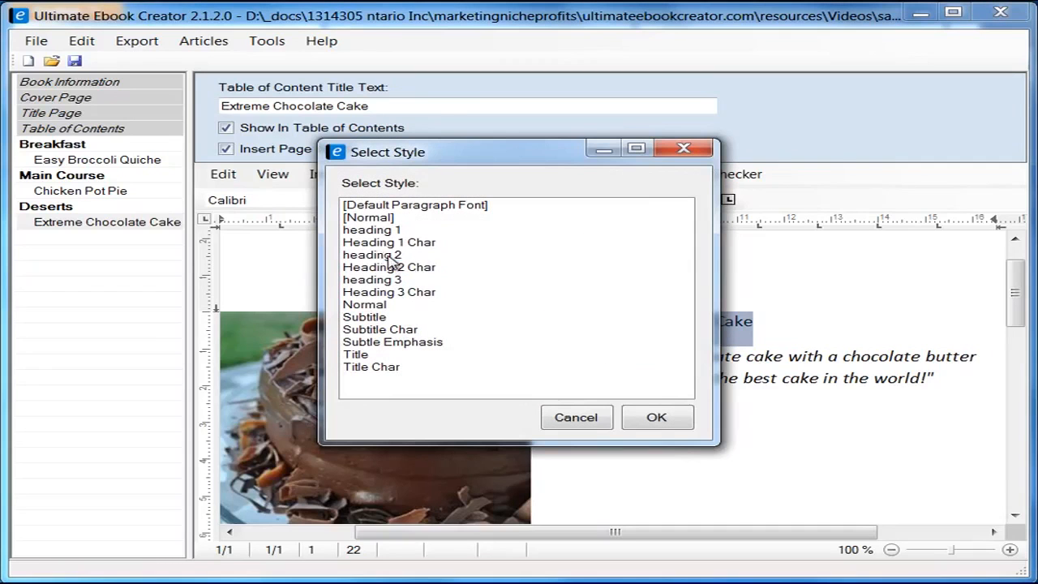
{"action": "left_click", "coordinate": [389, 257]}
{"action": "left_click", "coordinate": [656, 417]}
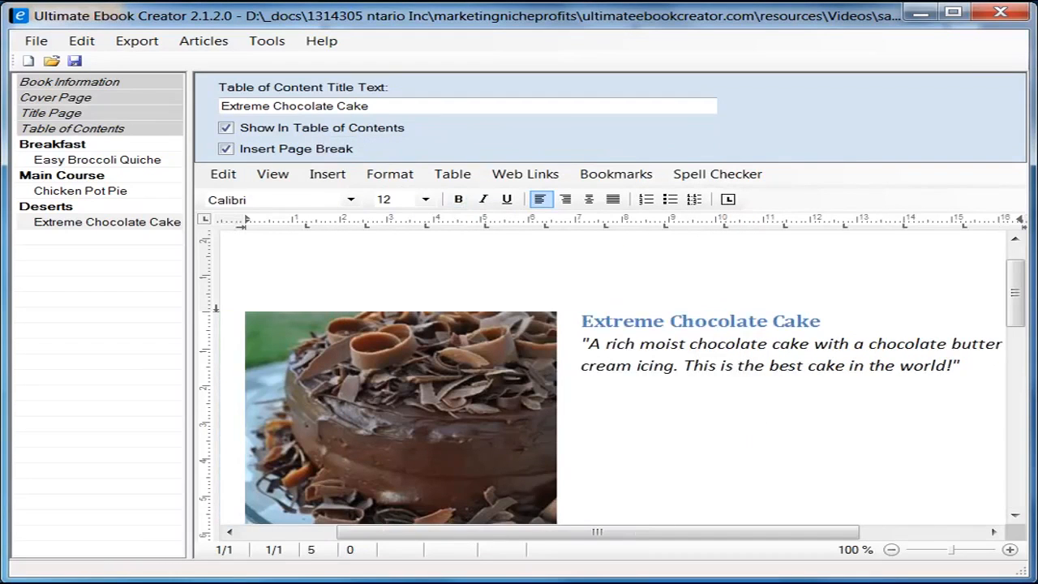
Step: Pull the Ingredient line up under the photo, leaving one blank line above it
{"action": "left_click_drag", "start_coordinate": [1016, 294], "coordinate": [1019, 362]}
{"action": "left_click", "coordinate": [305, 317]}
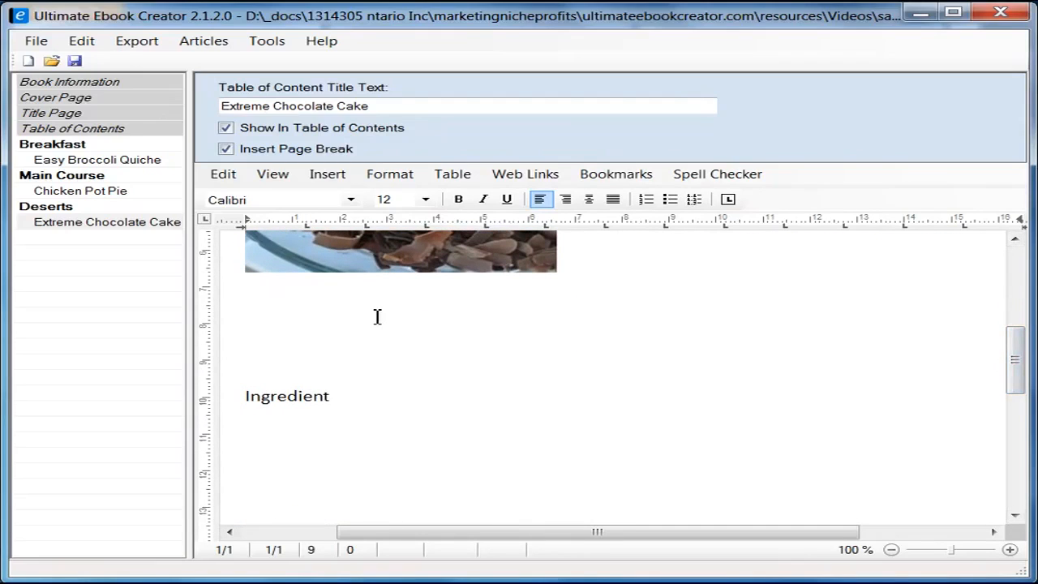
{"action": "key", "text": "Delete"}
{"action": "key", "text": "Delete"}
{"action": "key", "text": "Delete"}
{"action": "key", "text": "Return"}
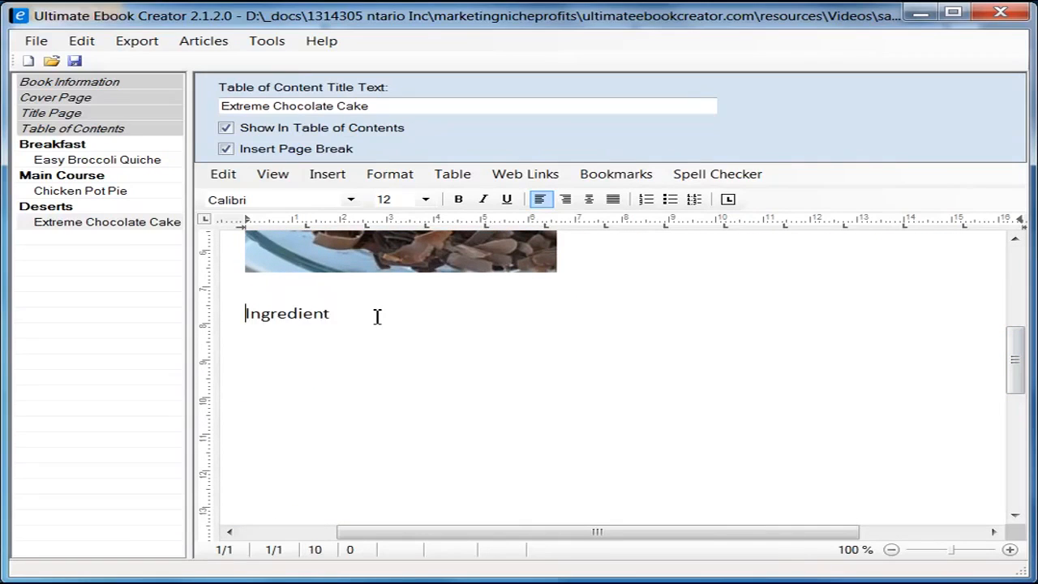
{"action": "left_click", "coordinate": [377, 317]}
{"action": "key", "text": "alt+Tab"}
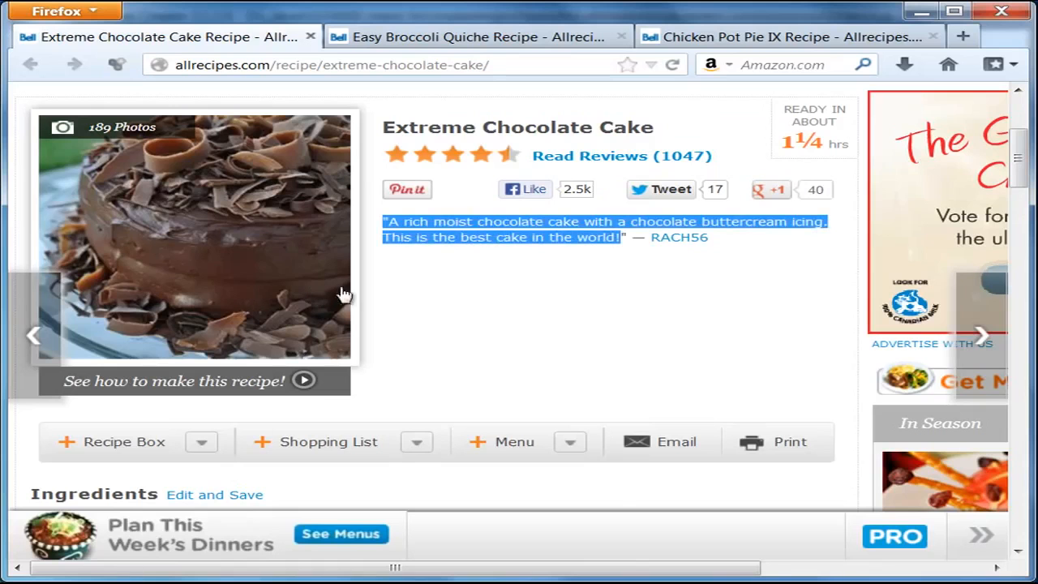
Step: Copy the yield line 'Original recipe makes 1 - 4 layer 9 inch cake' from Firefox
{"action": "scroll", "coordinate": [523, 322], "scroll_direction": "down", "scroll_amount": 2}
{"action": "scroll", "coordinate": [522, 322], "scroll_direction": "down", "scroll_amount": 3}
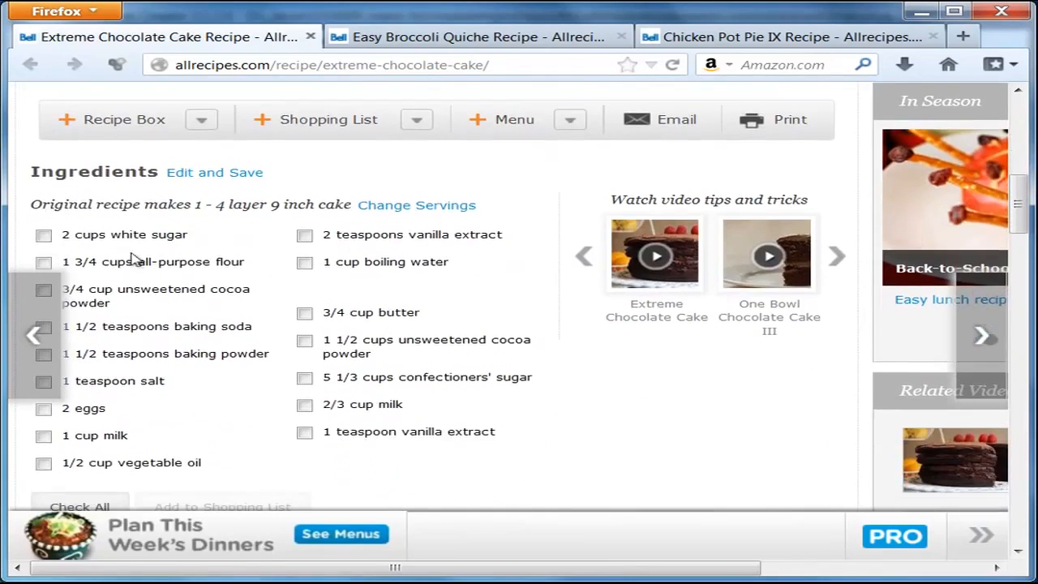
{"action": "left_click_drag", "start_coordinate": [30, 204], "coordinate": [244, 212]}
{"action": "left_click", "coordinate": [93, 204]}
{"action": "left_click_drag", "start_coordinate": [33, 204], "coordinate": [352, 208]}
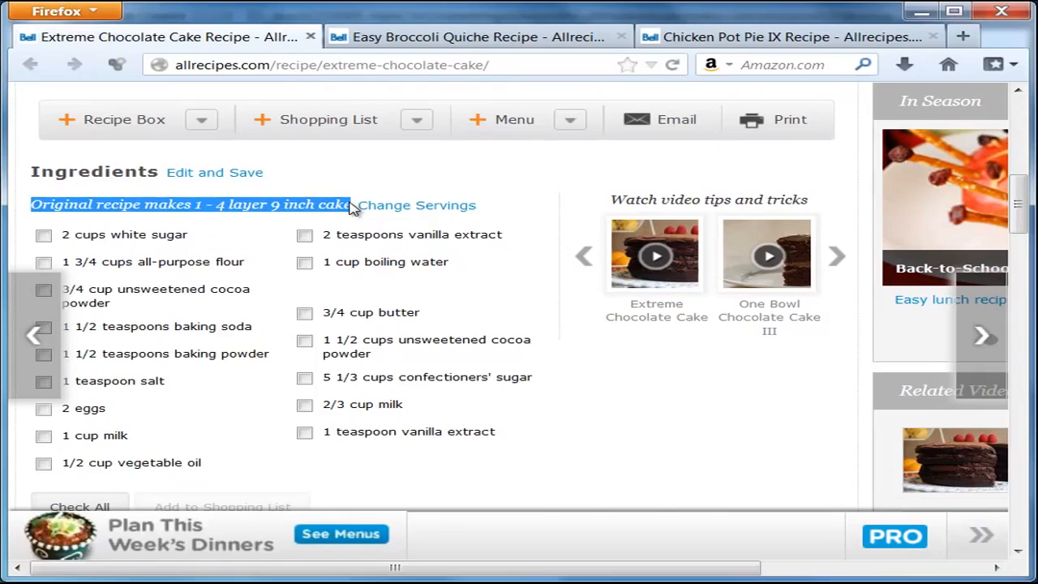
{"action": "right_click", "coordinate": [351, 207]}
{"action": "left_click", "coordinate": [406, 219]}
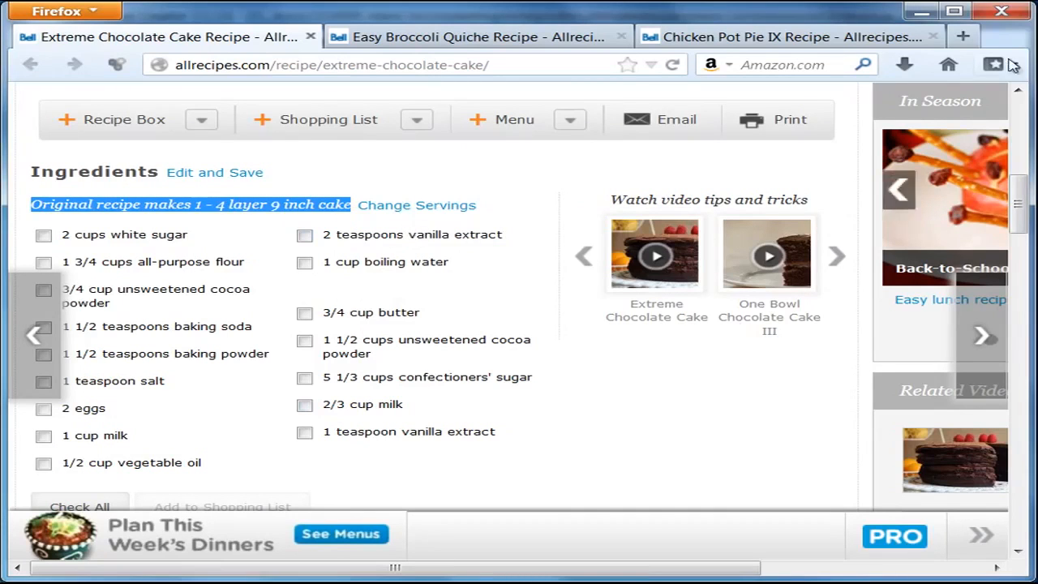
{"action": "left_click", "coordinate": [922, 11]}
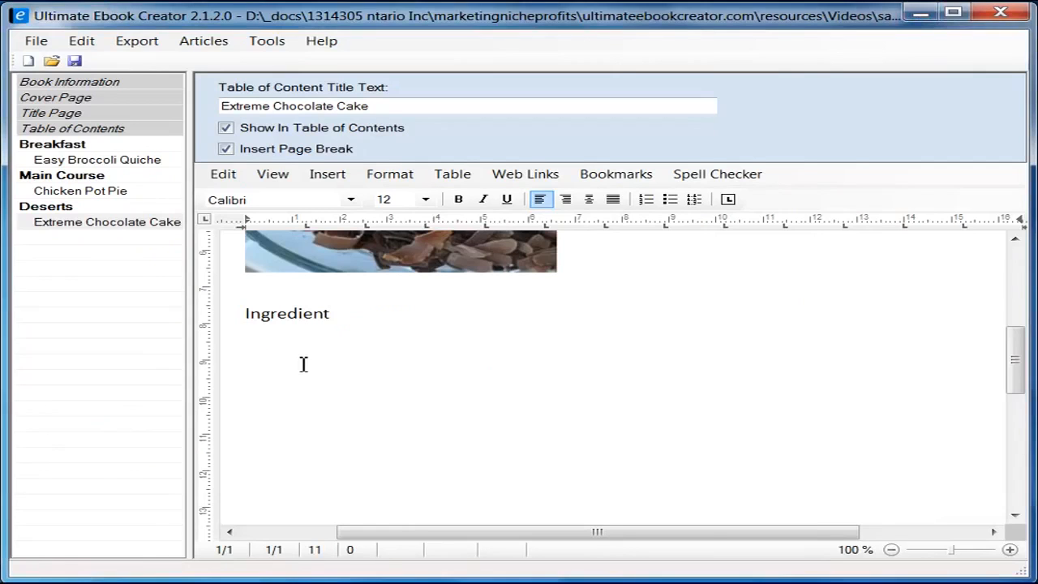
Step: Paste 'Original recipe makes 1 - 4 layer 9 inch cake' as plain text under Ingredient and italicize it
{"action": "right_click", "coordinate": [285, 338]}
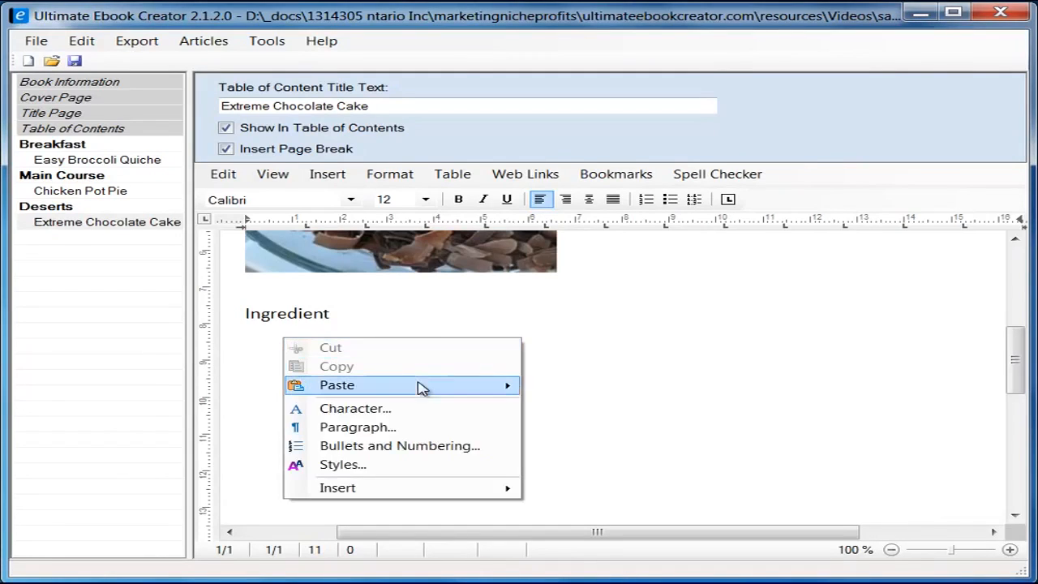
{"action": "mouse_move", "coordinate": [419, 386]}
{"action": "left_click", "coordinate": [605, 404]}
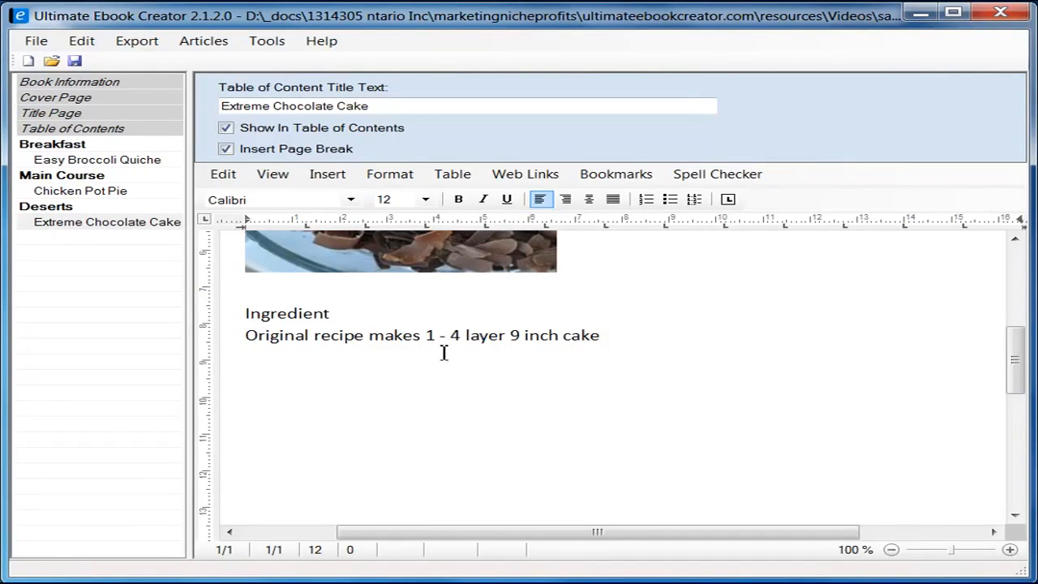
{"action": "triple_click", "coordinate": [604, 338]}
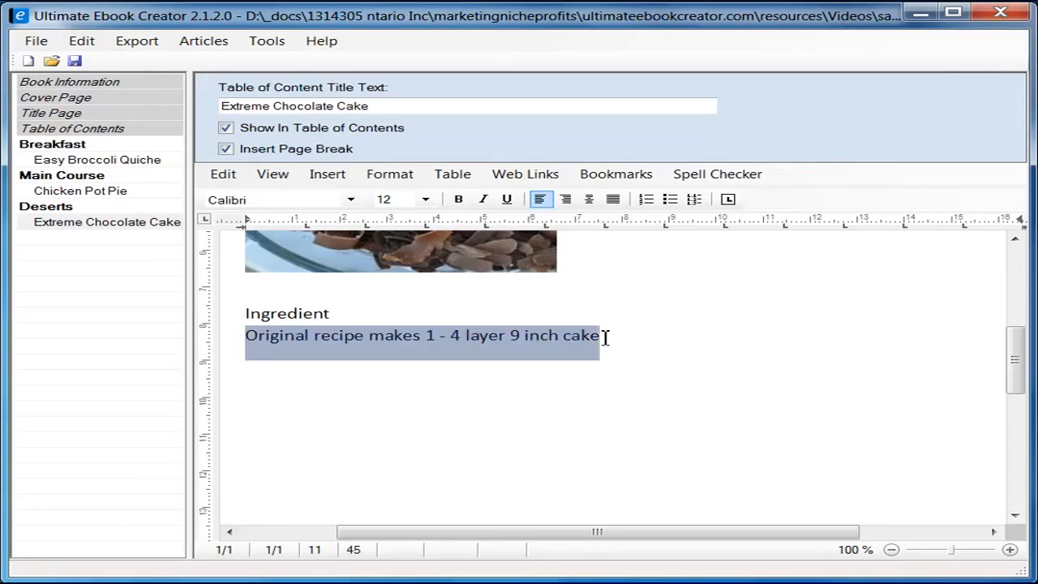
{"action": "left_click", "coordinate": [484, 200]}
{"action": "left_click", "coordinate": [318, 387]}
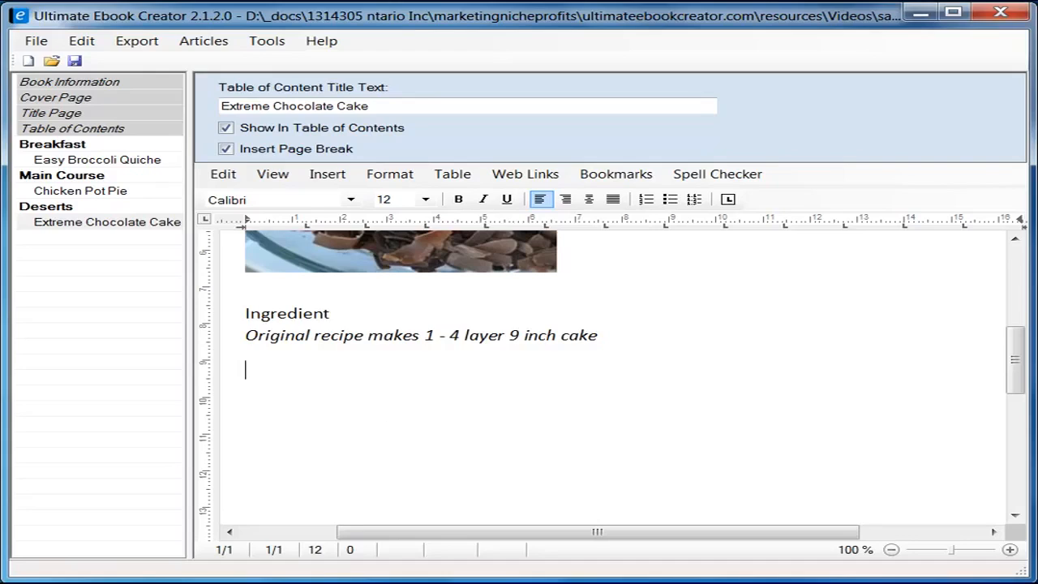
{"action": "key", "text": "alt+Tab"}
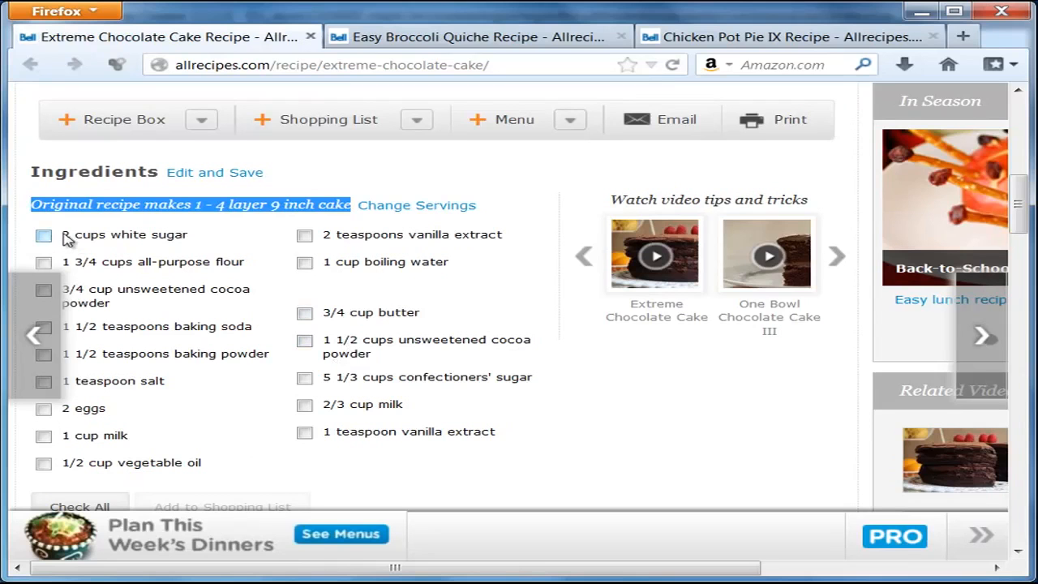
Step: Copy ingredients '2 cups white sugar' through '1/2 cup vegetable oil' into the ebook as bullets
{"action": "left_click_drag", "start_coordinate": [64, 235], "coordinate": [200, 463]}
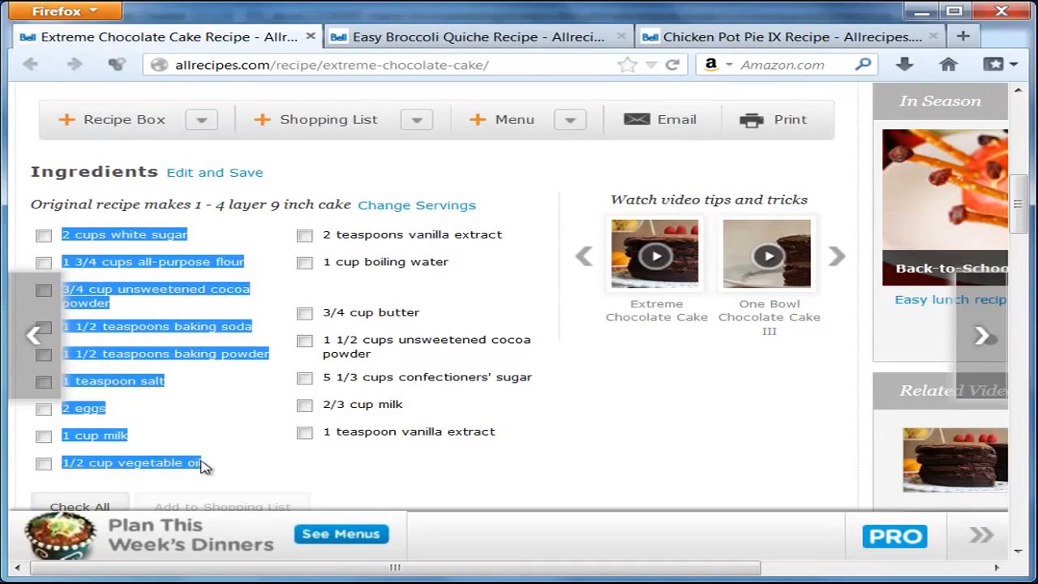
{"action": "right_click", "coordinate": [149, 236]}
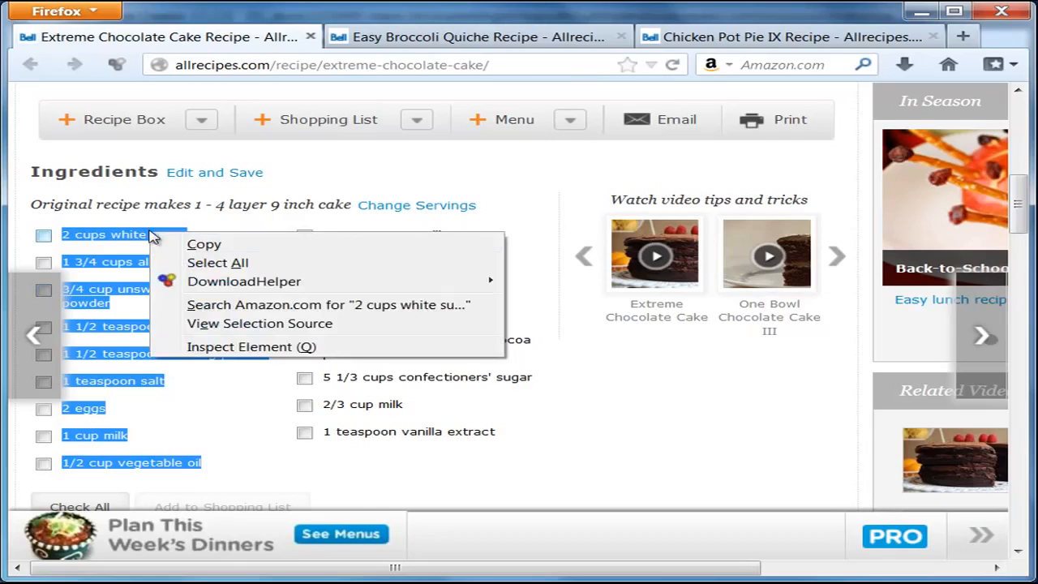
{"action": "left_click", "coordinate": [234, 245]}
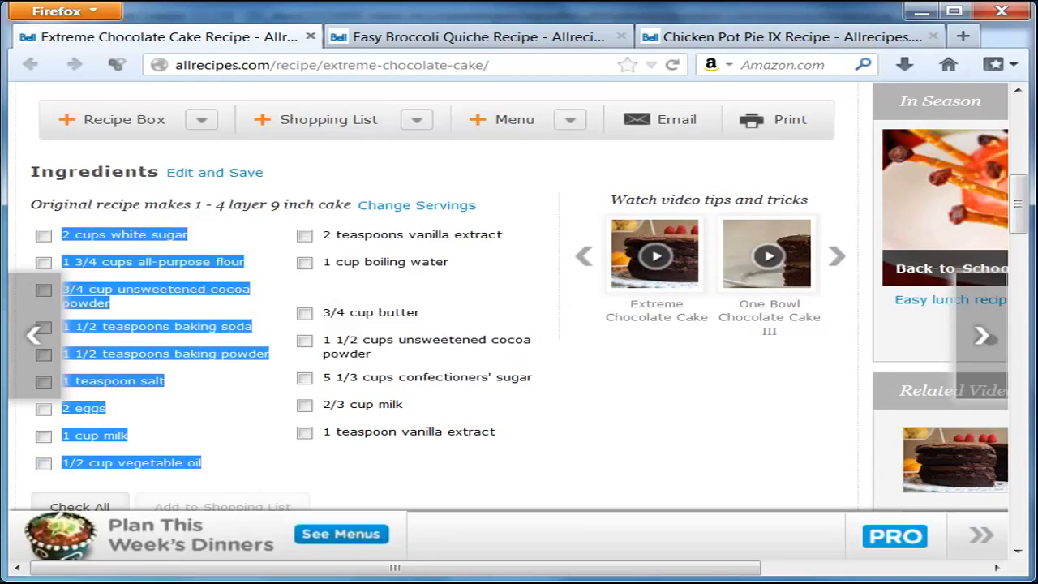
{"action": "left_click", "coordinate": [920, 11]}
{"action": "key", "text": "ctrl+v"}
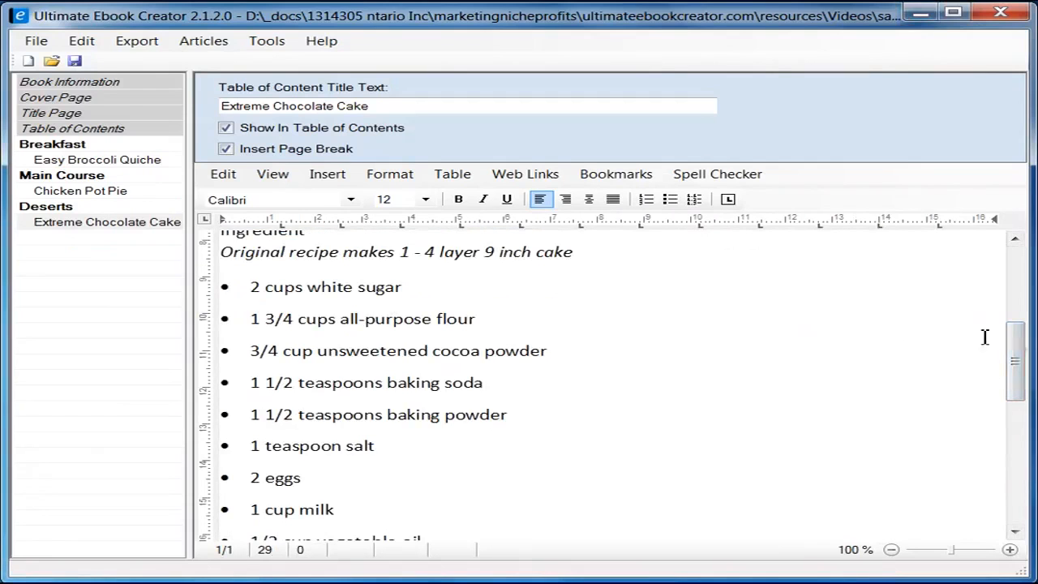
Step: Add a 'Directions' line below the ingredient list ending in 1 teaspoon vanilla extract
{"action": "left_click_drag", "start_coordinate": [1014, 359], "coordinate": [1012, 479]}
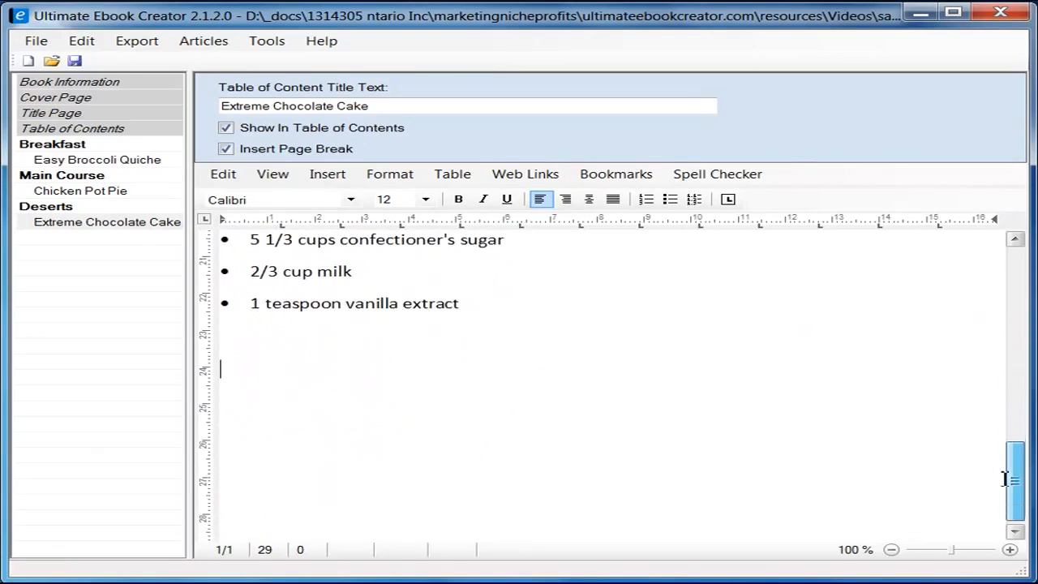
{"action": "left_click", "coordinate": [430, 434]}
{"action": "type", "text": "Dir"}
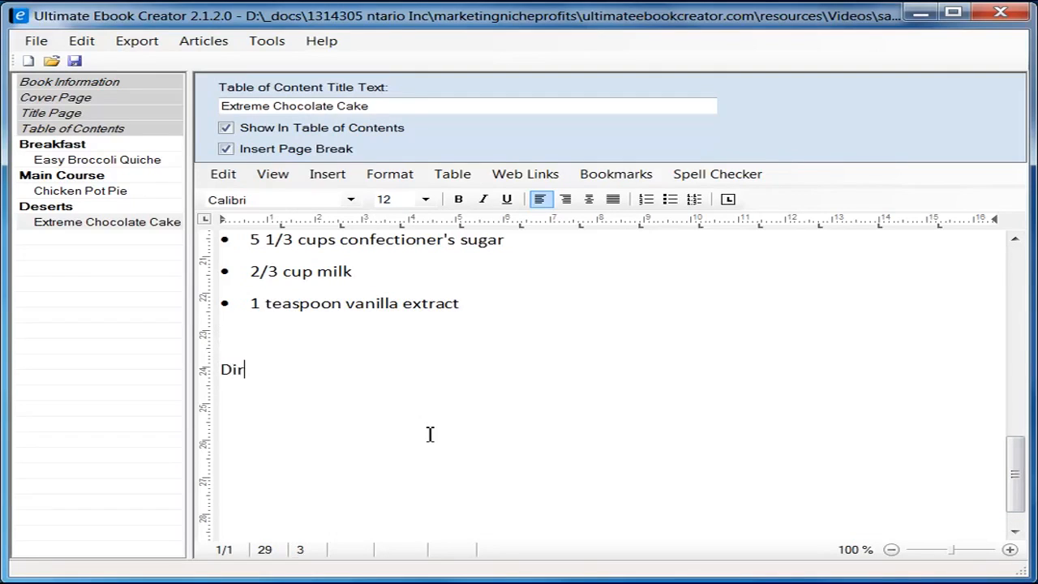
{"action": "type", "text": "ections"}
{"action": "key", "text": "Return"}
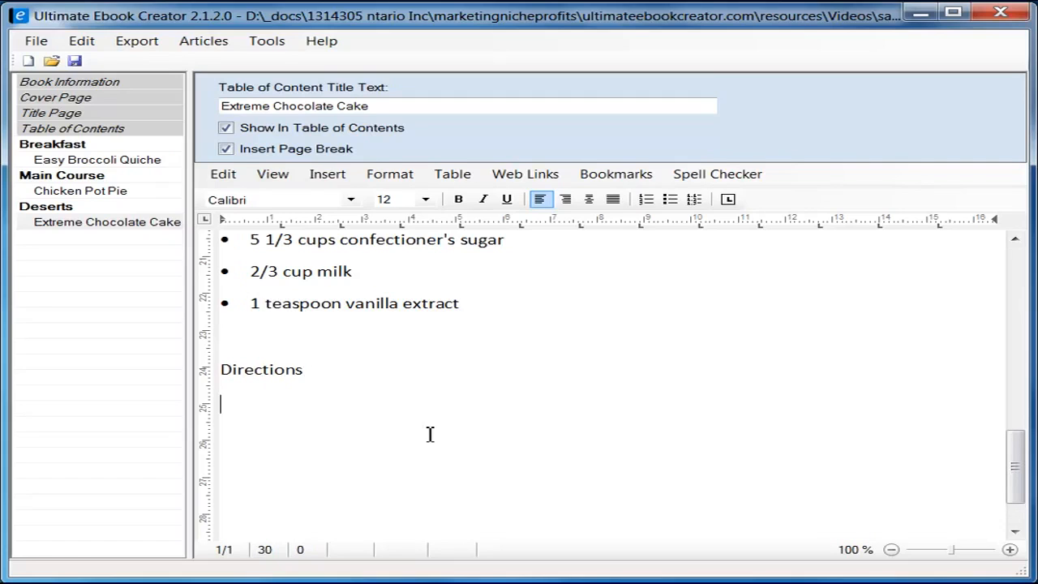
Step: Bring up the recipe page in Firefox and scroll down to its directions
{"action": "left_click", "coordinate": [151, 579]}
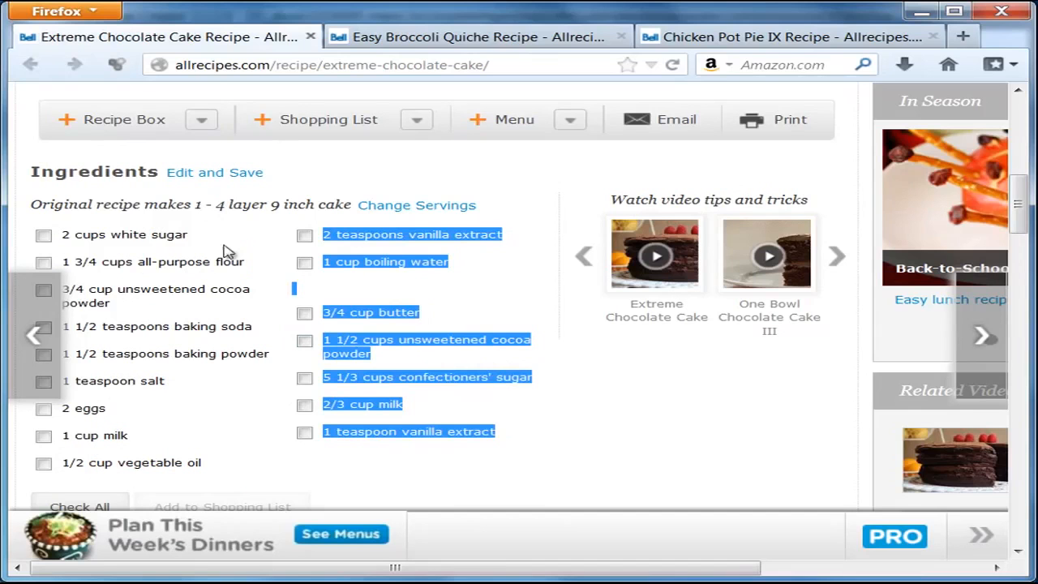
{"action": "scroll", "coordinate": [665, 387], "scroll_direction": "down", "scroll_amount": 5}
{"action": "scroll", "coordinate": [638, 400], "scroll_direction": "down", "scroll_amount": 3}
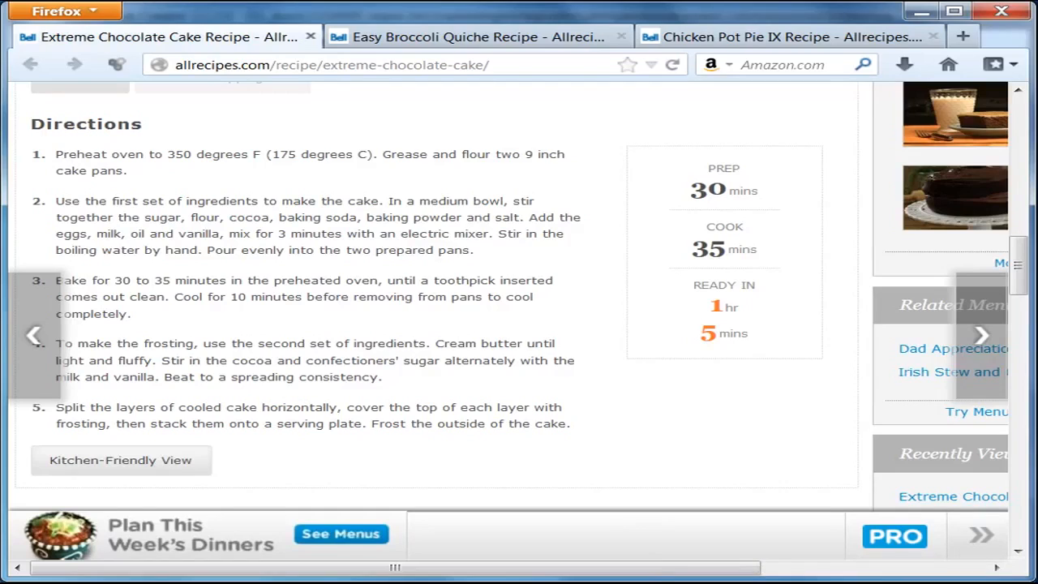
Step: Insert a 2-column, 1-row table under the Directions heading and place the caret in its first cell
{"action": "key", "text": "alt+Tab"}
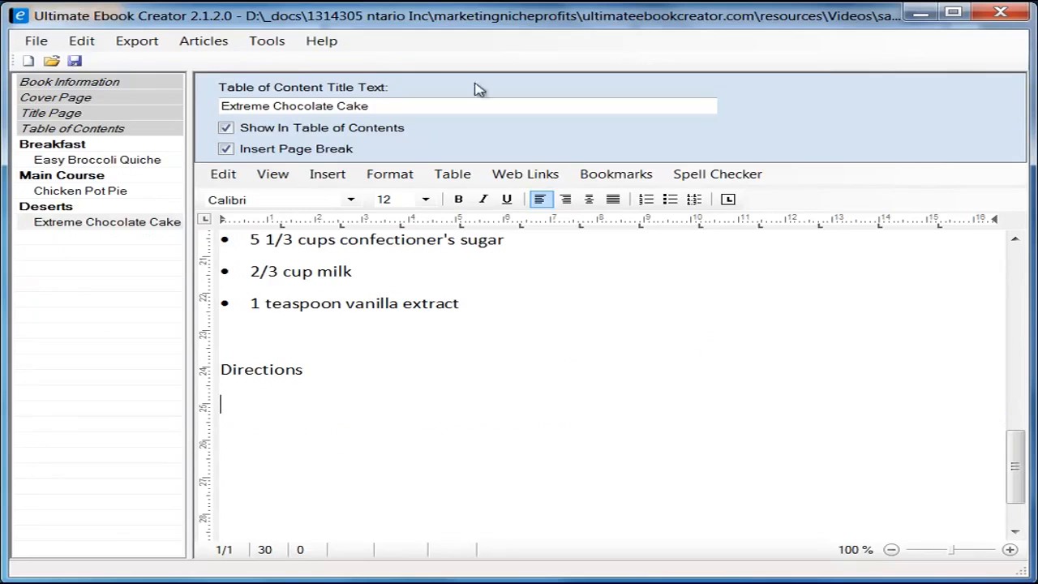
{"action": "left_click", "coordinate": [456, 177]}
{"action": "mouse_move", "coordinate": [487, 201]}
{"action": "left_click", "coordinate": [608, 196]}
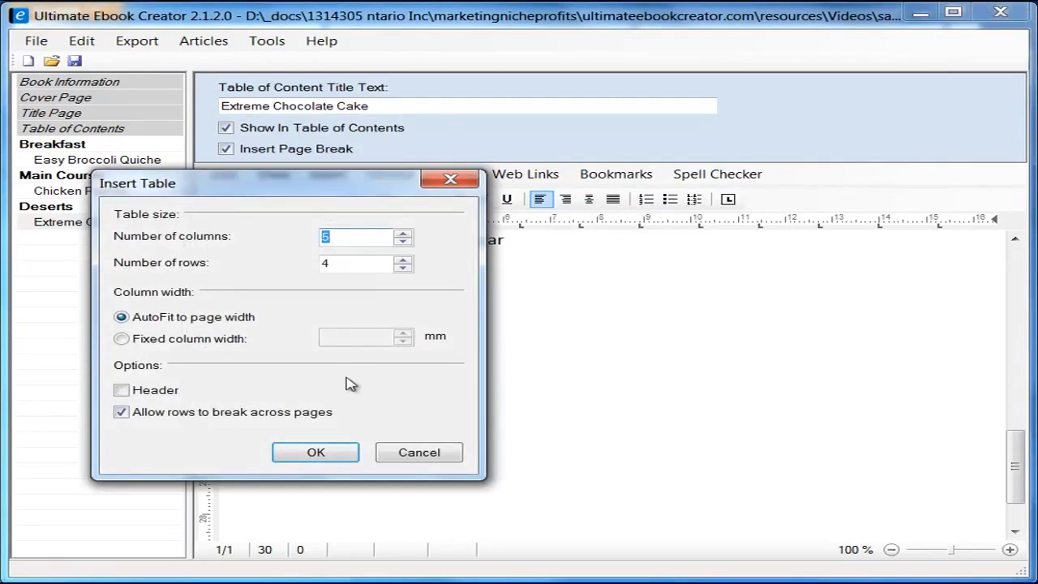
{"action": "type", "text": "2"}
{"action": "key", "text": "Tab"}
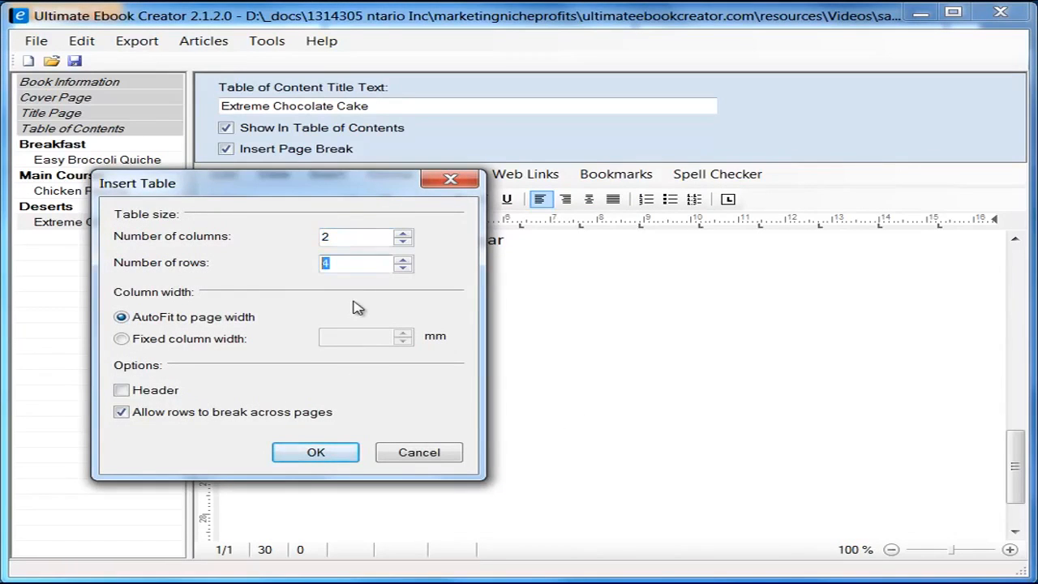
{"action": "type", "text": "1"}
{"action": "left_click", "coordinate": [329, 458]}
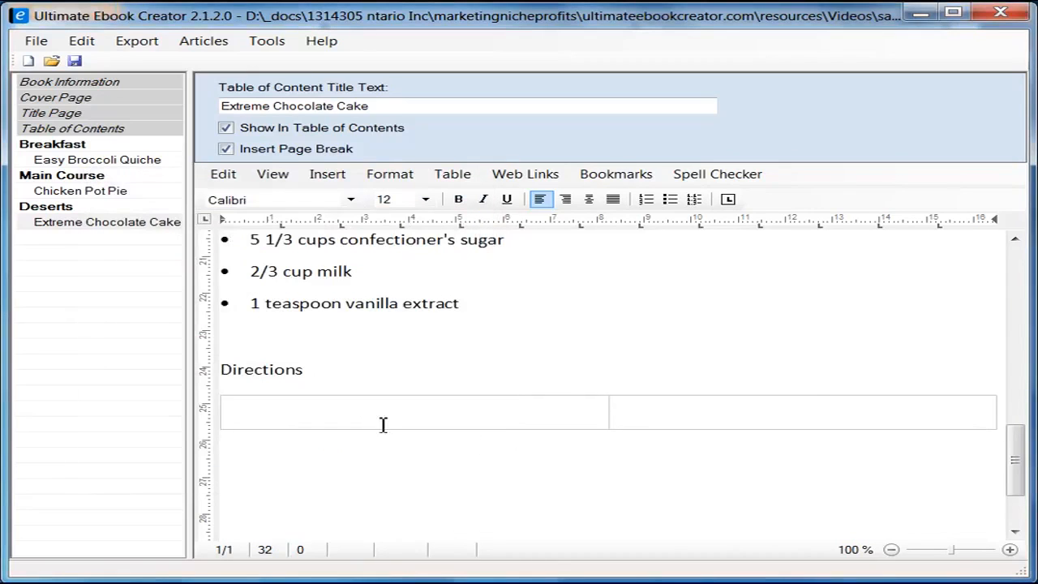
{"action": "left_click", "coordinate": [434, 415]}
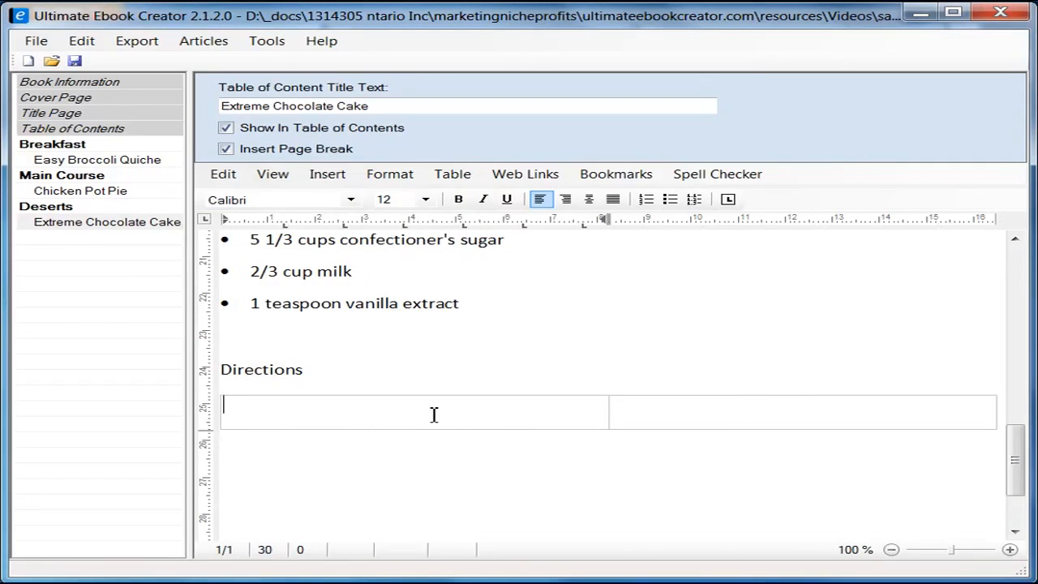
Step: Copy the five Allrecipes direction steps and paste them as unformatted text into the left table cell
{"action": "key", "text": "alt+Tab"}
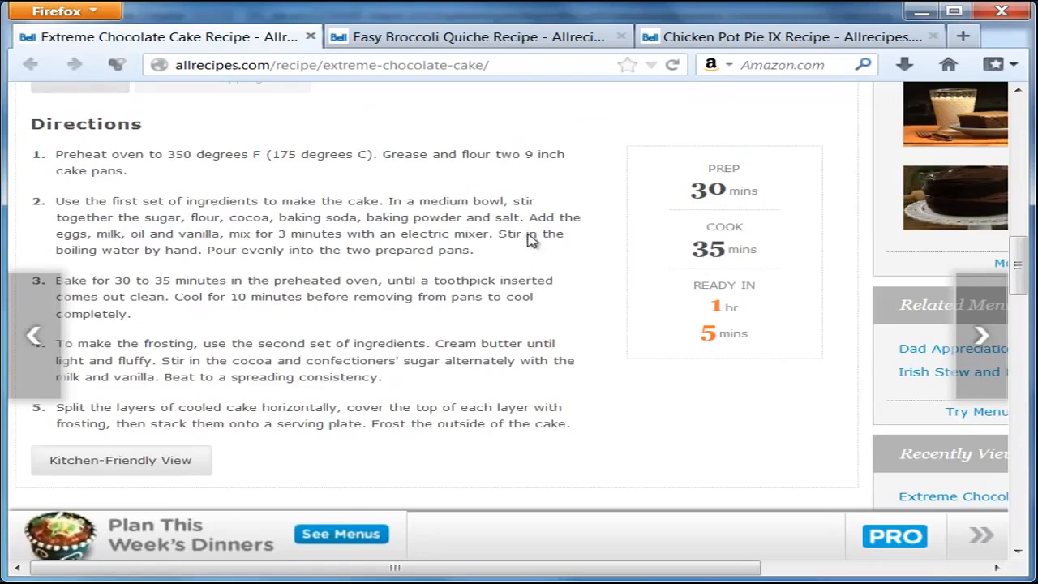
{"action": "left_click_drag", "start_coordinate": [56, 155], "coordinate": [565, 427]}
{"action": "right_click", "coordinate": [528, 425]}
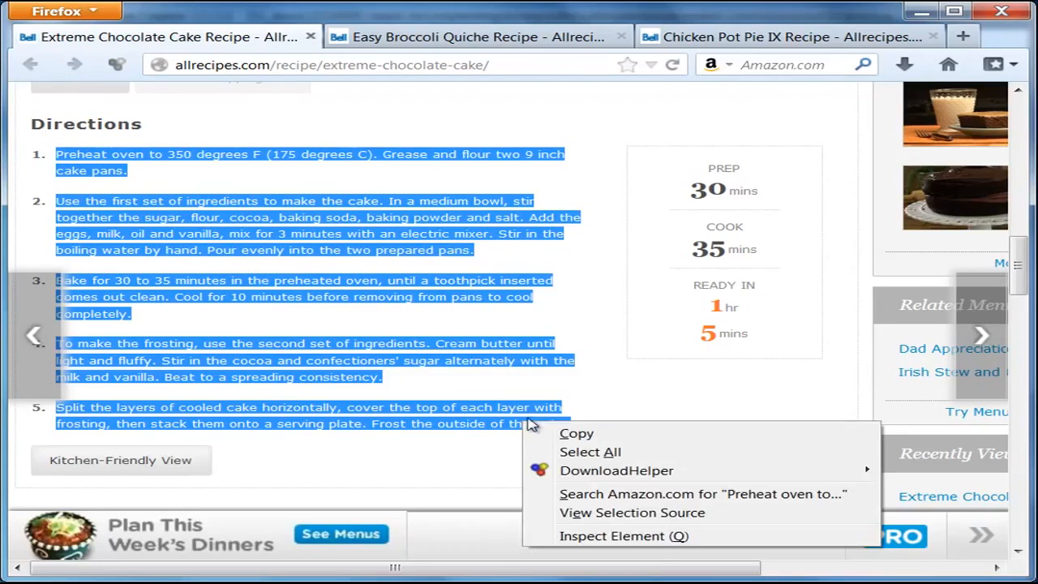
{"action": "left_click", "coordinate": [589, 433]}
{"action": "key", "text": "alt+Tab"}
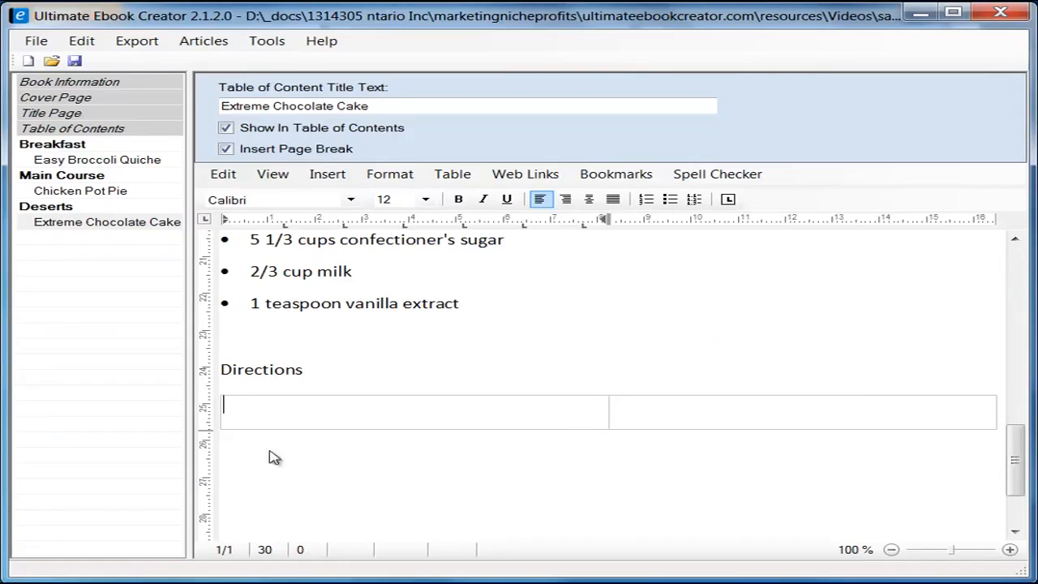
{"action": "right_click", "coordinate": [304, 411]}
{"action": "mouse_move", "coordinate": [422, 463]}
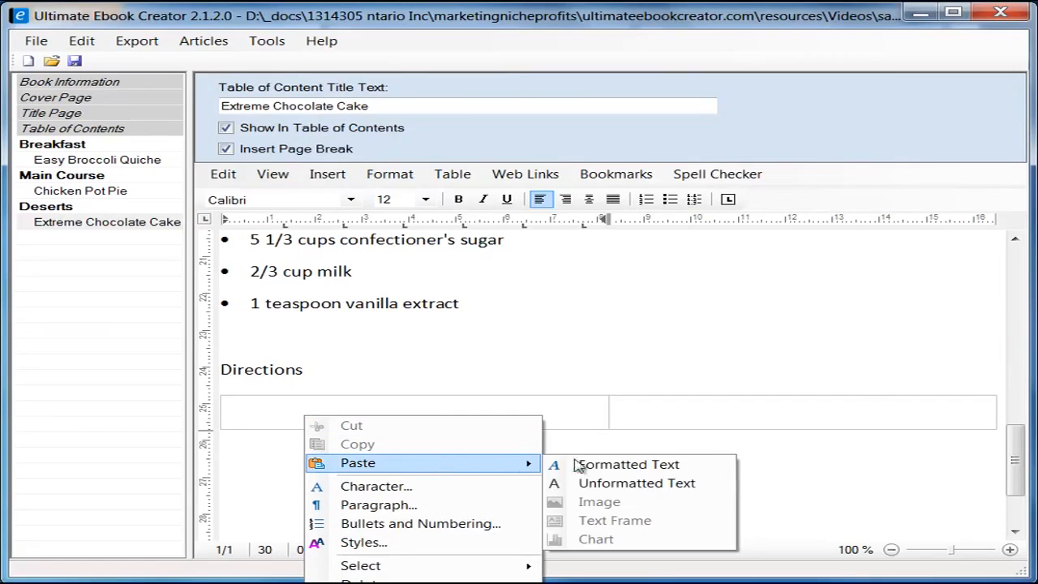
{"action": "left_click", "coordinate": [604, 481]}
{"action": "scroll", "coordinate": [503, 468], "scroll_direction": "up", "scroll_amount": 10}
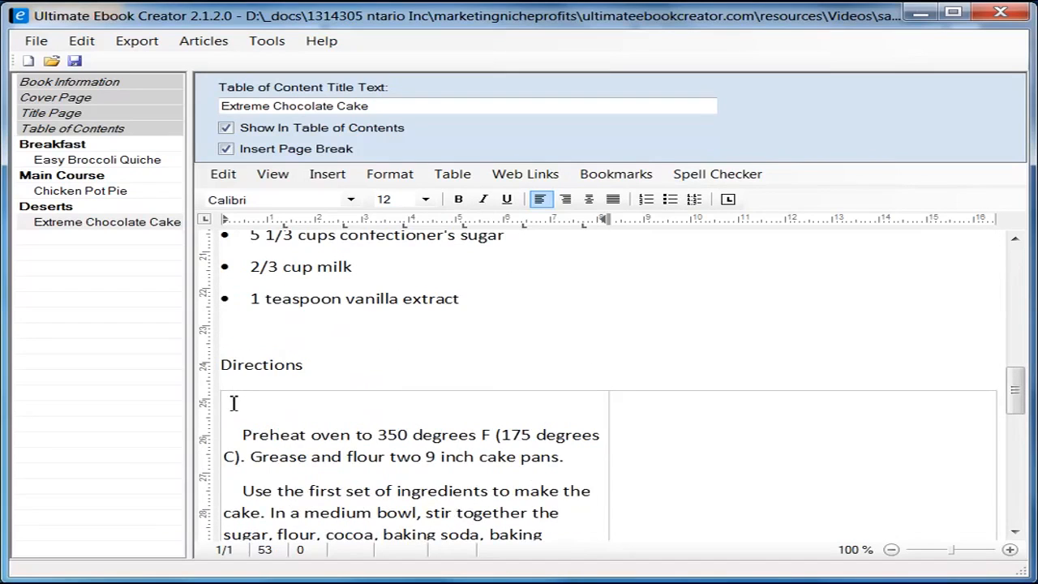
{"action": "key", "text": "ctrl+a"}
Step: Set the pasted directions to single line spacing
{"action": "right_click", "coordinate": [325, 445]}
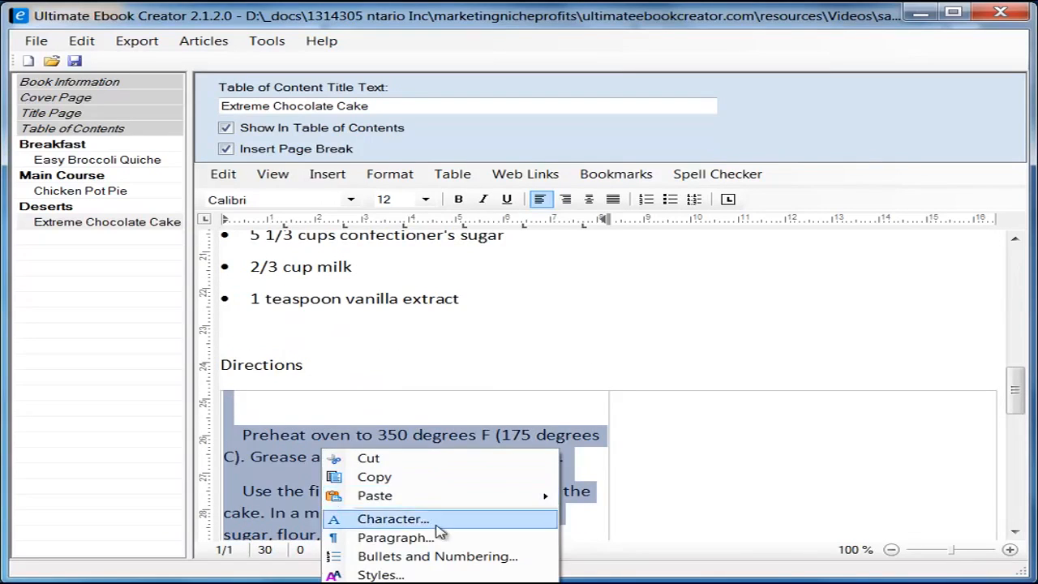
{"action": "left_click", "coordinate": [365, 537]}
{"action": "left_click", "coordinate": [220, 260]}
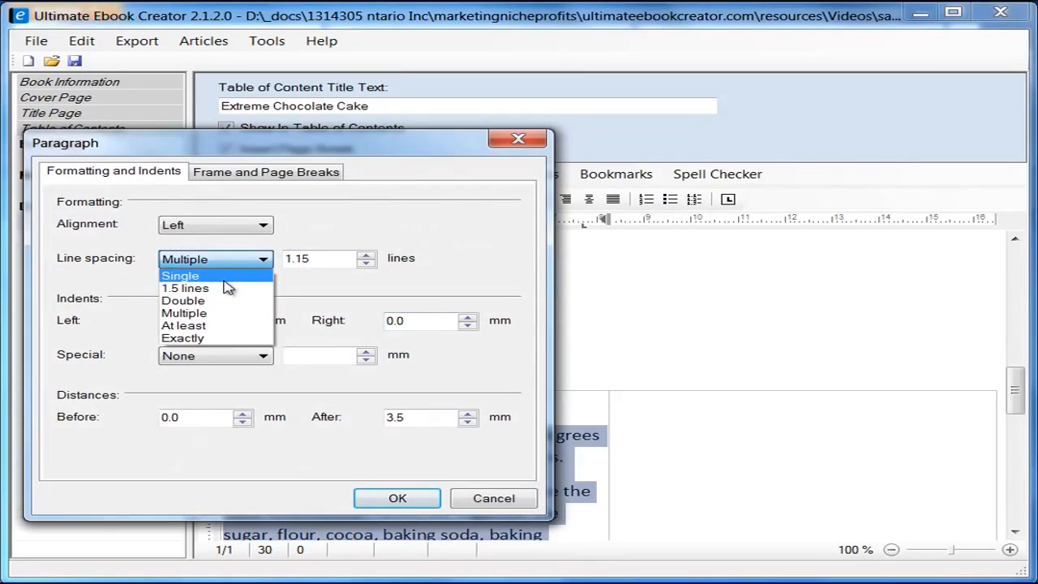
{"action": "left_click", "coordinate": [180, 270]}
{"action": "left_click", "coordinate": [397, 498]}
Step: Remove the leading spaces before the Use and Bake steps
{"action": "left_click", "coordinate": [489, 483]}
{"action": "scroll", "coordinate": [391, 451], "scroll_direction": "down", "scroll_amount": 3}
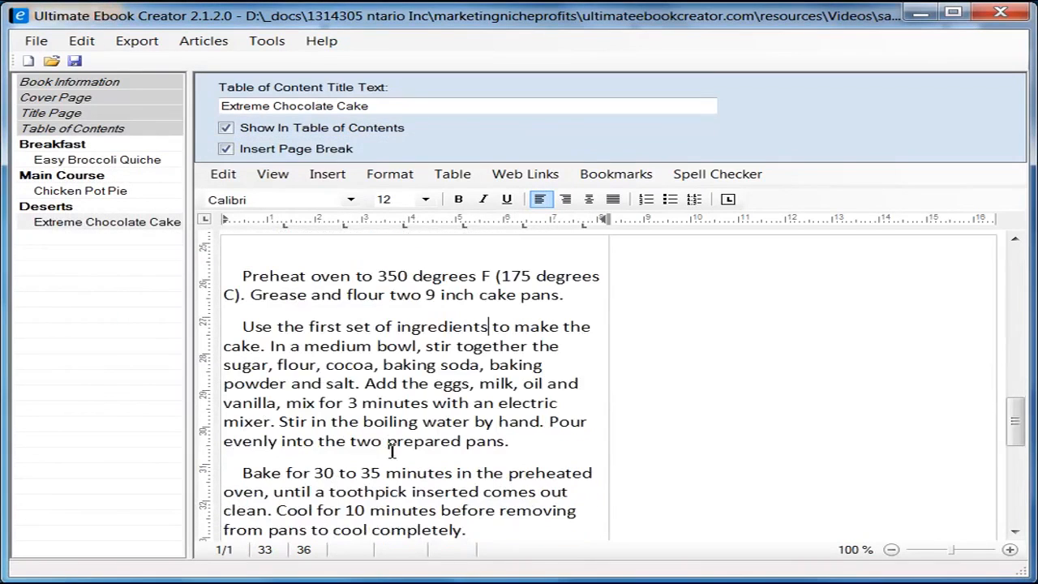
{"action": "left_click", "coordinate": [244, 326]}
{"action": "key", "text": "BackSpace"}
{"action": "key", "text": "BackSpace"}
{"action": "key", "text": "BackSpace"}
{"action": "key", "text": "BackSpace"}
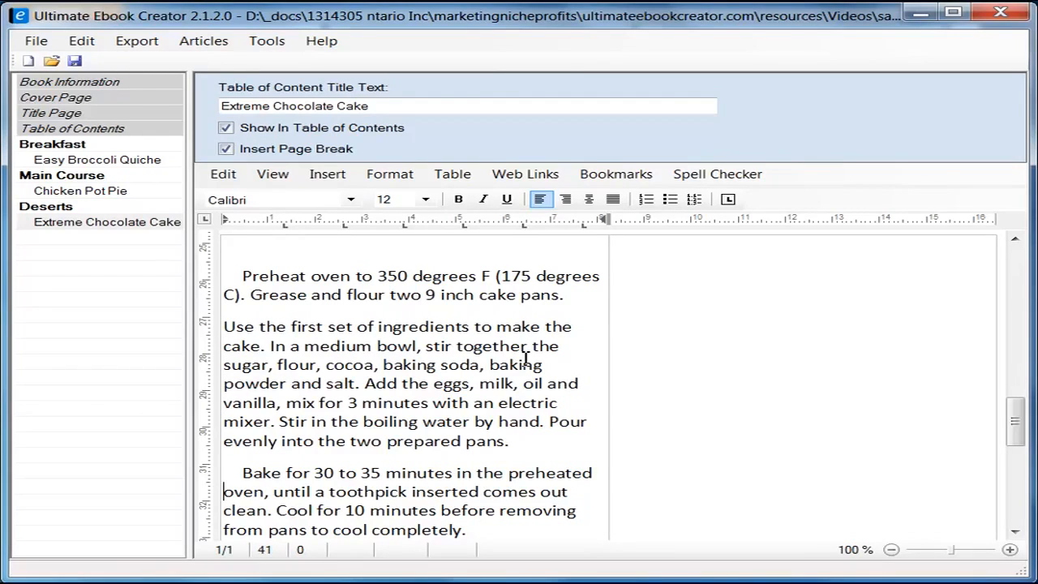
{"action": "key", "text": "Delete"}
{"action": "key", "text": "Delete"}
{"action": "key", "text": "Delete"}
{"action": "key", "text": "Delete"}
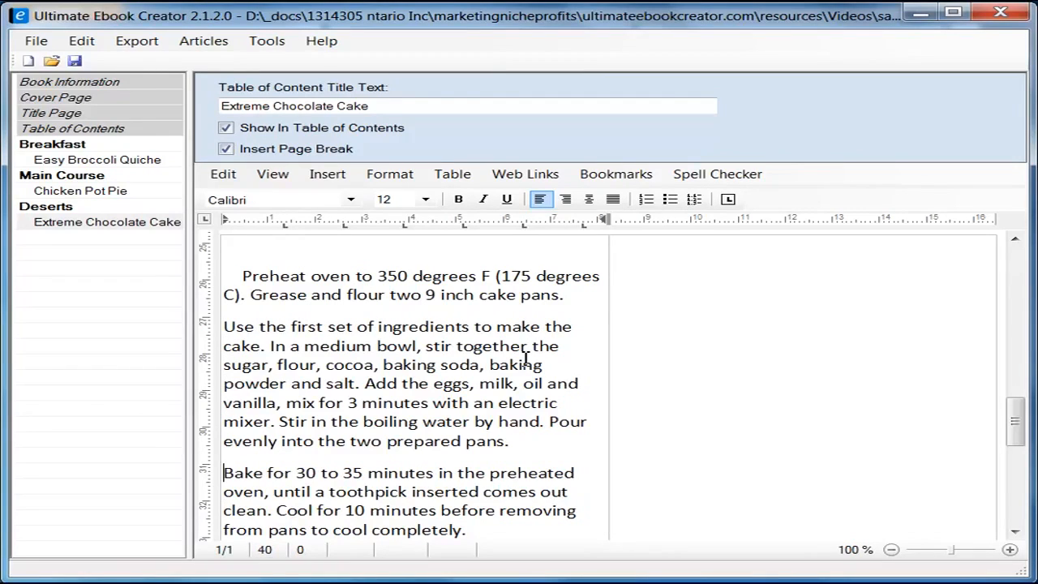
{"action": "scroll", "coordinate": [527, 272], "scroll_direction": "down", "scroll_amount": 3}
{"action": "scroll", "coordinate": [519, 268], "scroll_direction": "down", "scroll_amount": 1}
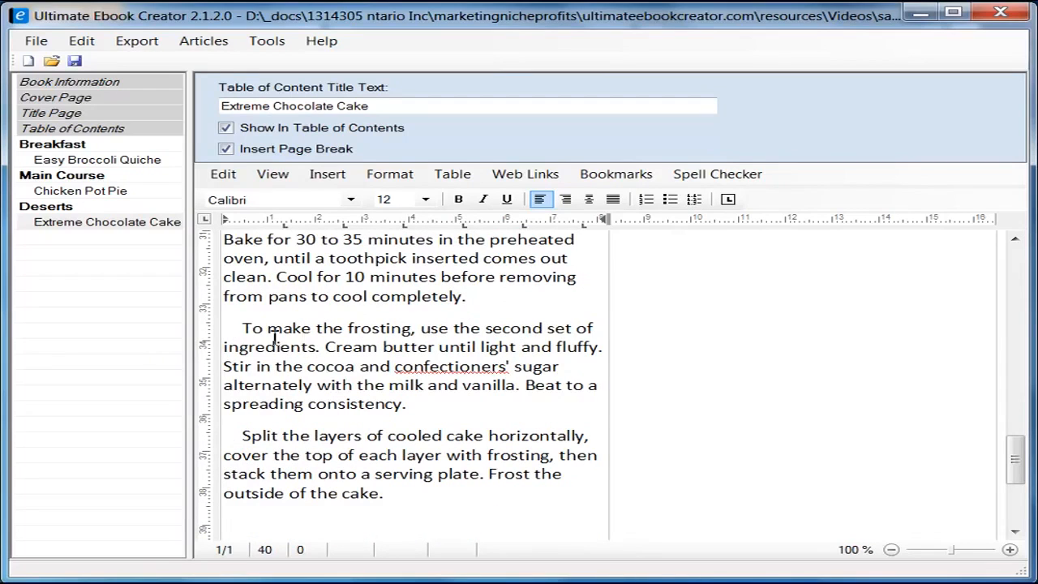
Step: Remove the leading spaces before the frosting, Split and Preheat steps
{"action": "left_click", "coordinate": [241, 328]}
{"action": "key", "text": "BackSpace"}
{"action": "key", "text": "BackSpace"}
{"action": "key", "text": "BackSpace"}
{"action": "key", "text": "BackSpace"}
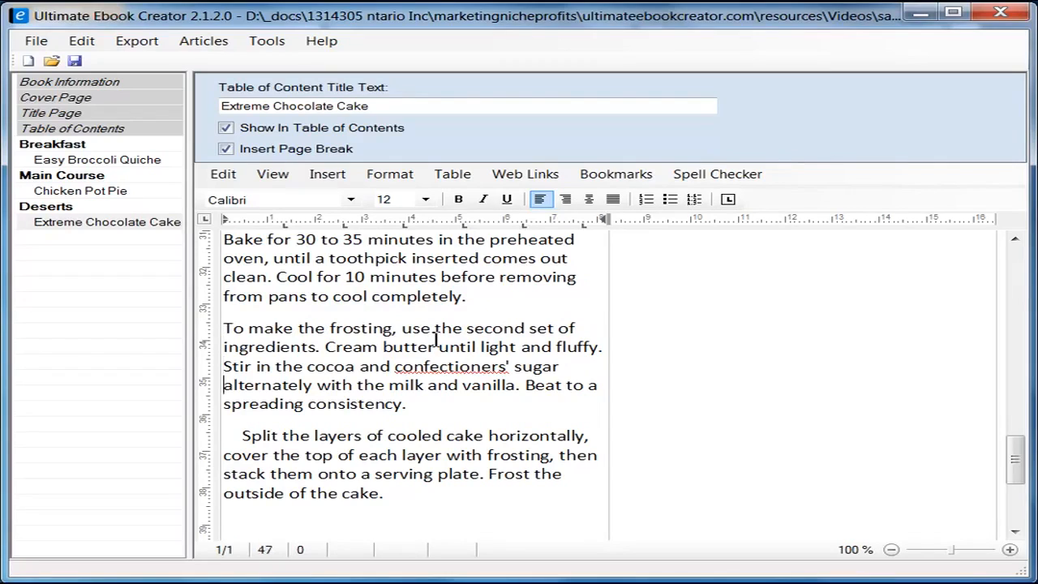
{"action": "key", "text": "Delete"}
{"action": "key", "text": "Delete"}
{"action": "key", "text": "Delete"}
{"action": "key", "text": "Delete"}
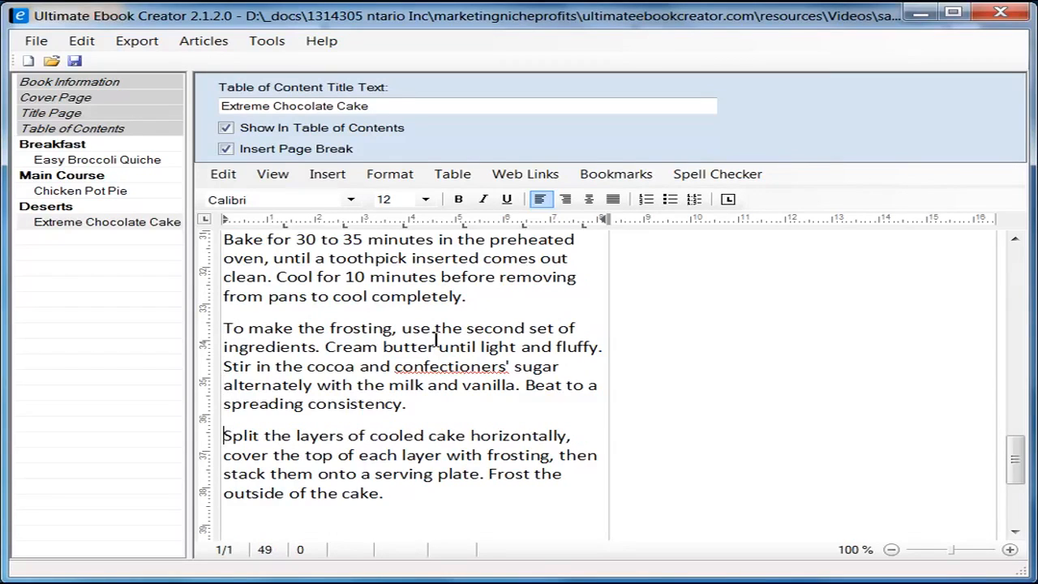
{"action": "key", "text": "Down"}
{"action": "key", "text": "Down"}
{"action": "key", "text": "Up"}
{"action": "key", "text": "Up"}
{"action": "key", "text": "Up"}
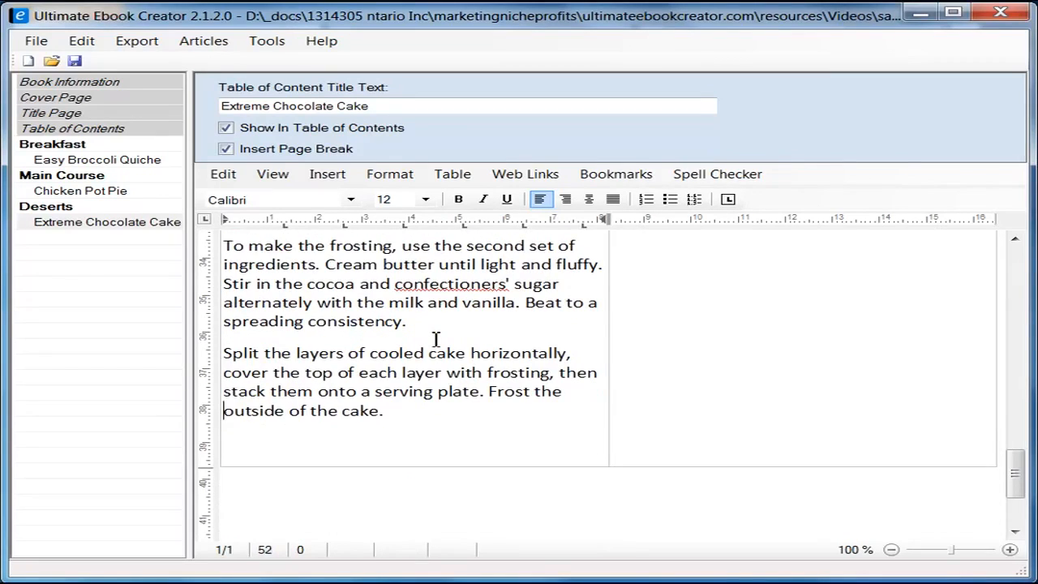
{"action": "scroll", "coordinate": [435, 339], "scroll_direction": "up", "scroll_amount": 8}
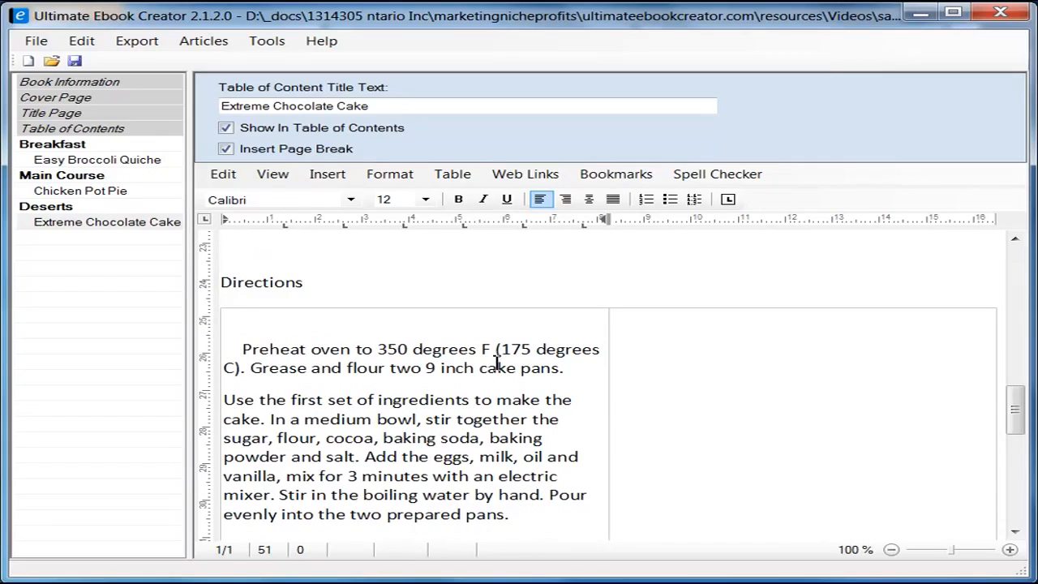
{"action": "left_click", "coordinate": [246, 349]}
{"action": "key", "text": "BackSpace"}
{"action": "key", "text": "BackSpace"}
{"action": "key", "text": "BackSpace"}
{"action": "key", "text": "BackSpace"}
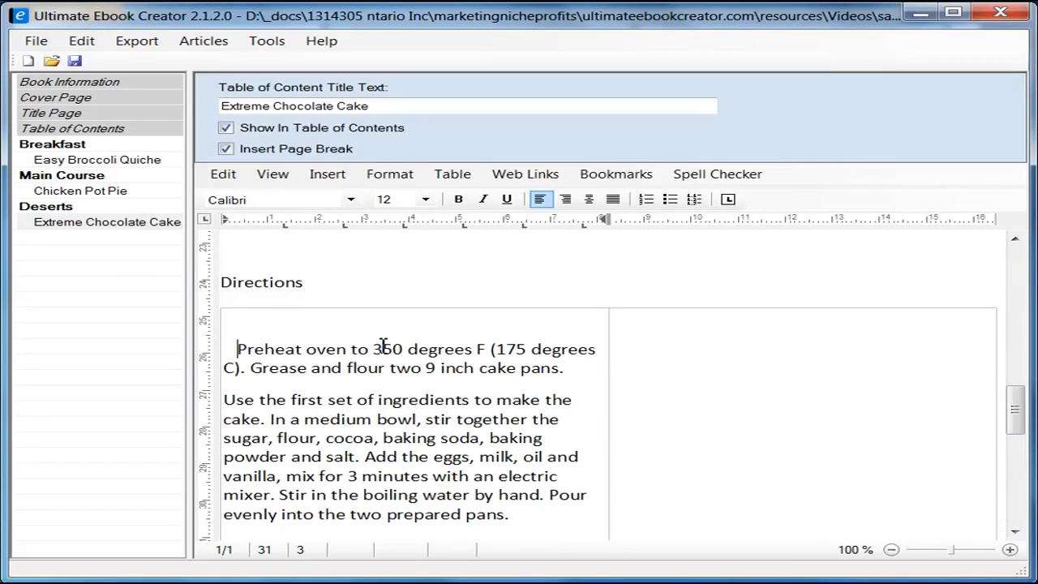
{"action": "scroll", "coordinate": [495, 324], "scroll_direction": "down", "scroll_amount": 8}
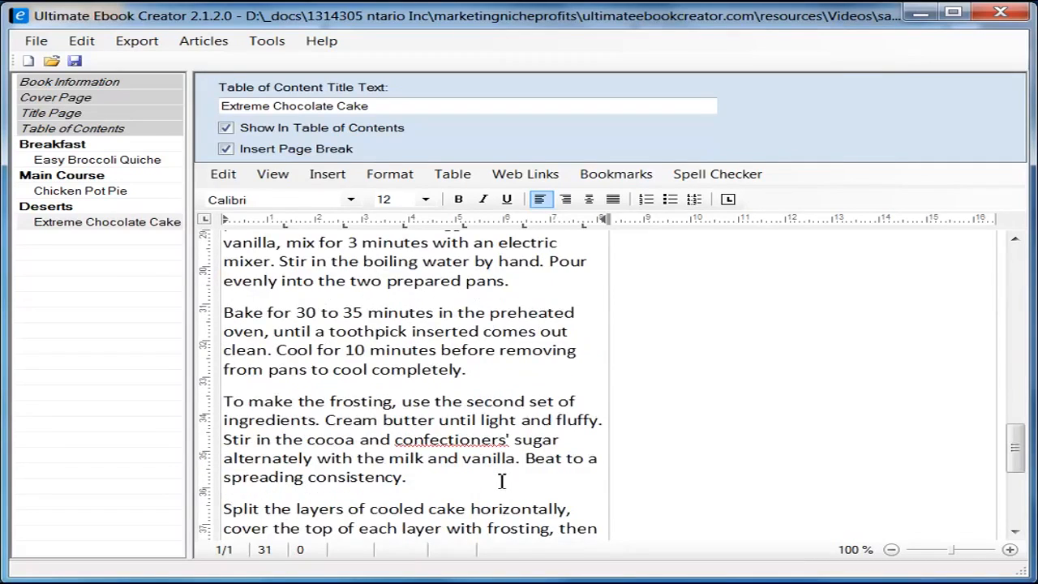
{"action": "left_click", "coordinate": [427, 336], "text": "shift"}
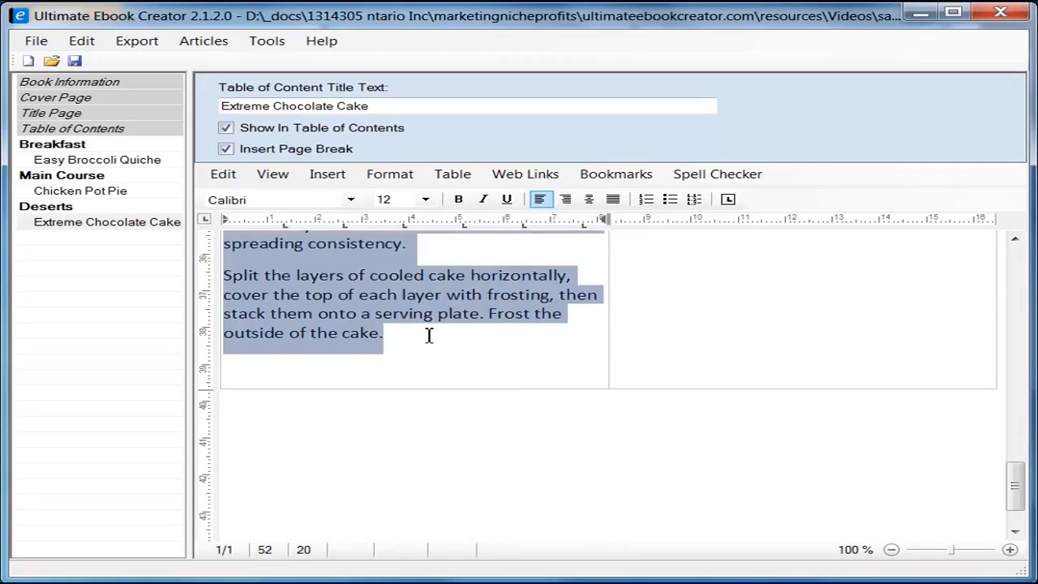
Step: Set the directions to font size 10 and drag the left column border far right
{"action": "left_click", "coordinate": [423, 200]}
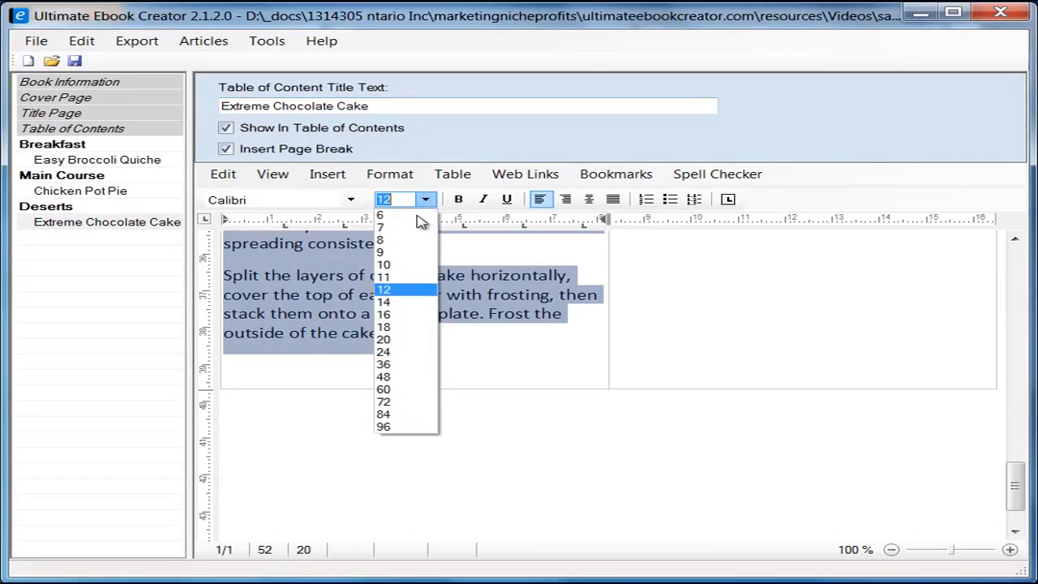
{"action": "left_click", "coordinate": [398, 265]}
{"action": "scroll", "coordinate": [567, 389], "scroll_direction": "up", "scroll_amount": 5}
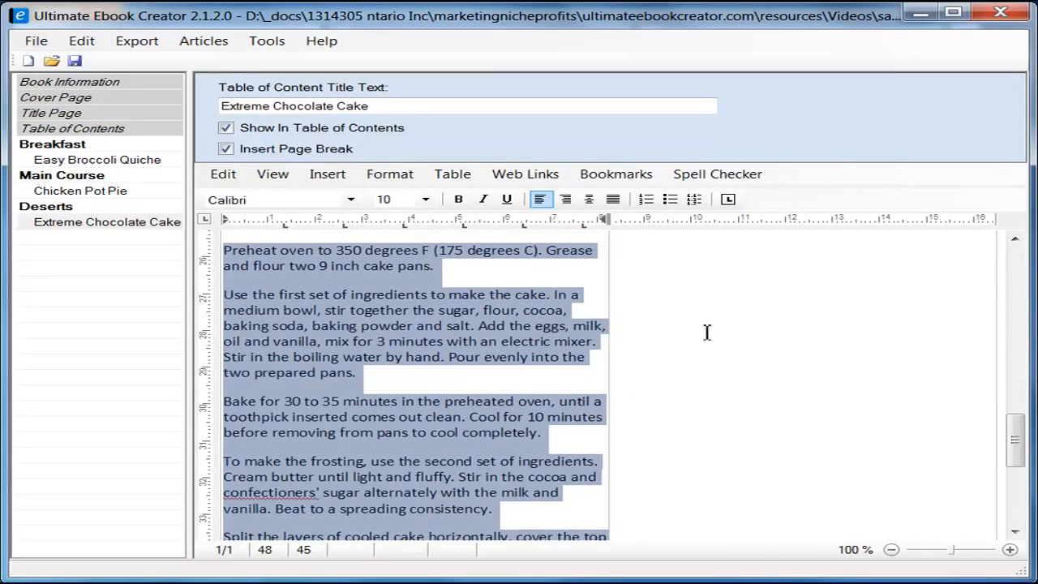
{"action": "scroll", "coordinate": [717, 334], "scroll_direction": "up", "scroll_amount": 1}
{"action": "left_click_drag", "start_coordinate": [609, 350], "coordinate": [838, 338]}
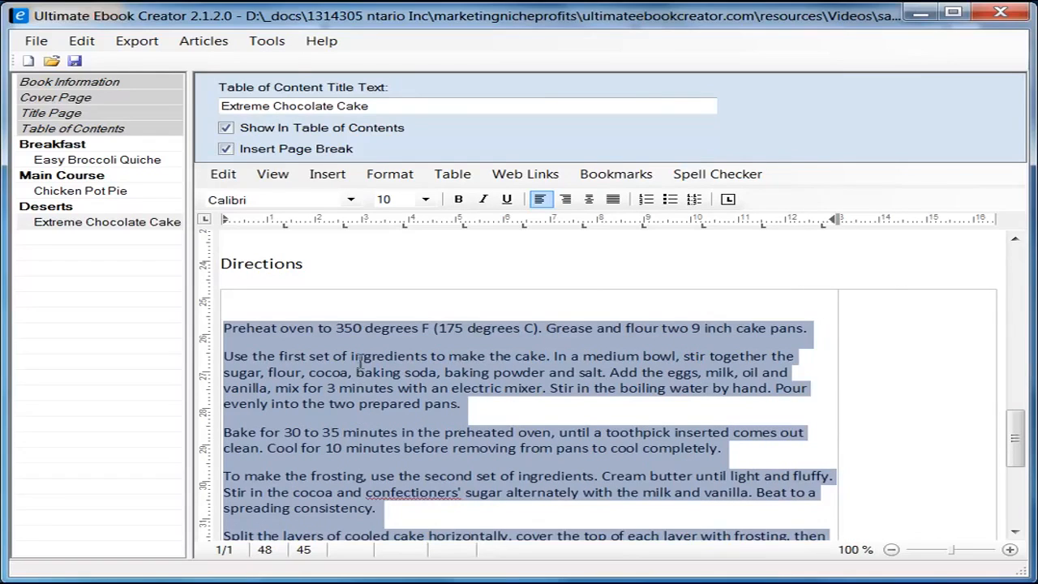
{"action": "left_click", "coordinate": [897, 336]}
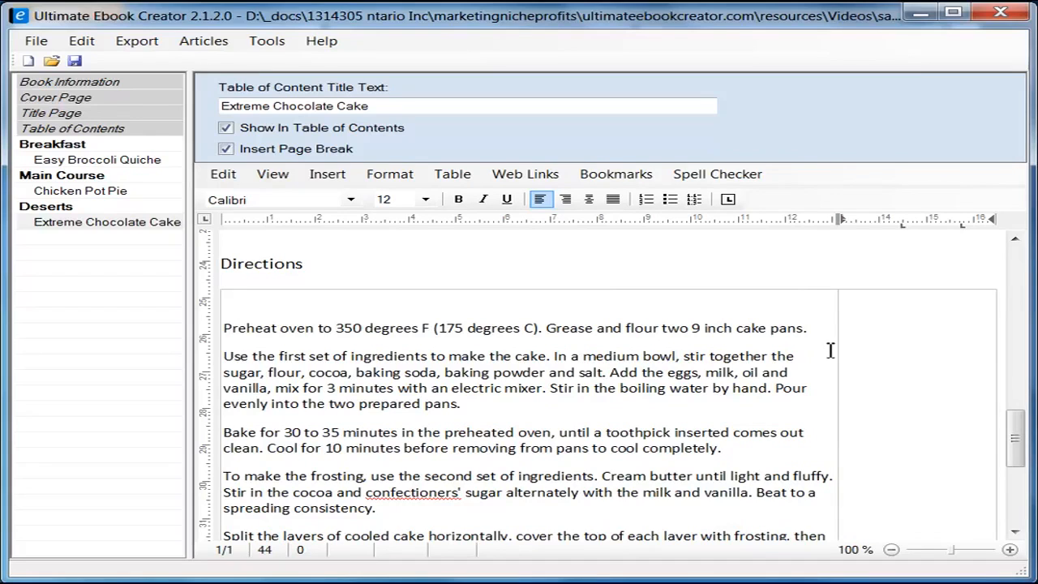
Step: Insert a 1-column, 3-row table inside the right cell of the Directions table
{"action": "left_click", "coordinate": [452, 173]}
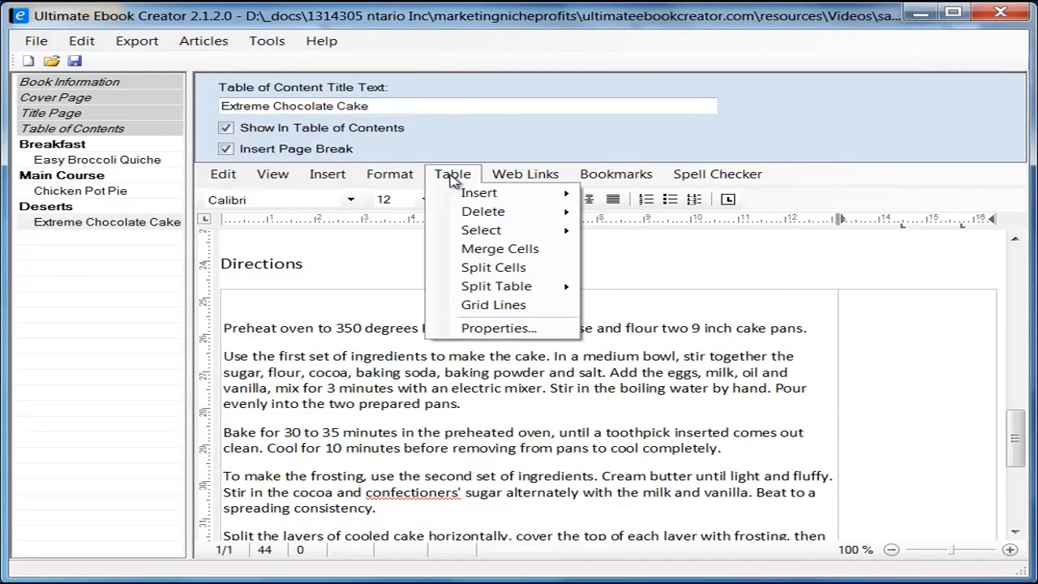
{"action": "mouse_move", "coordinate": [484, 198]}
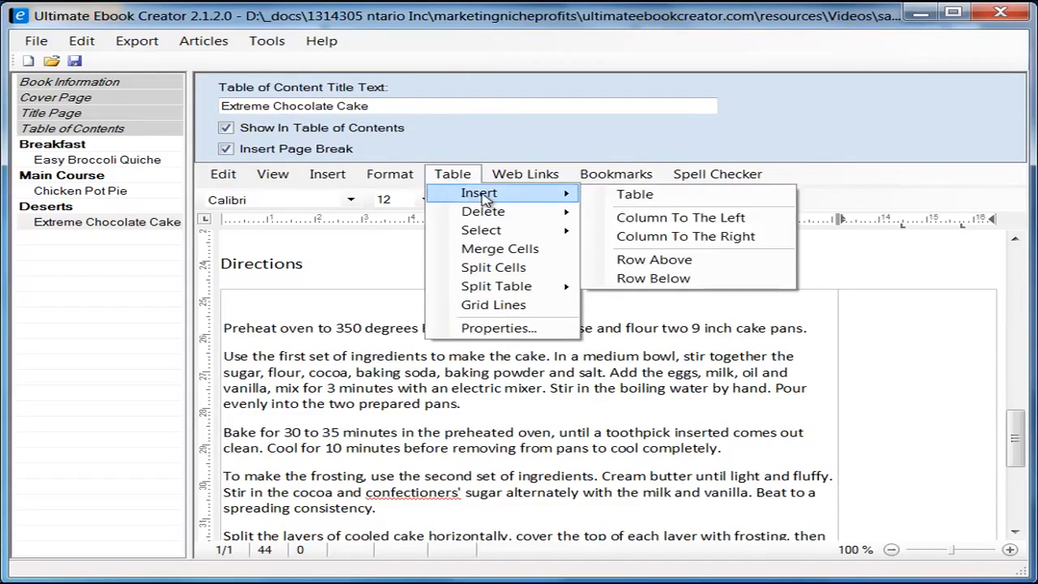
{"action": "left_click", "coordinate": [702, 199]}
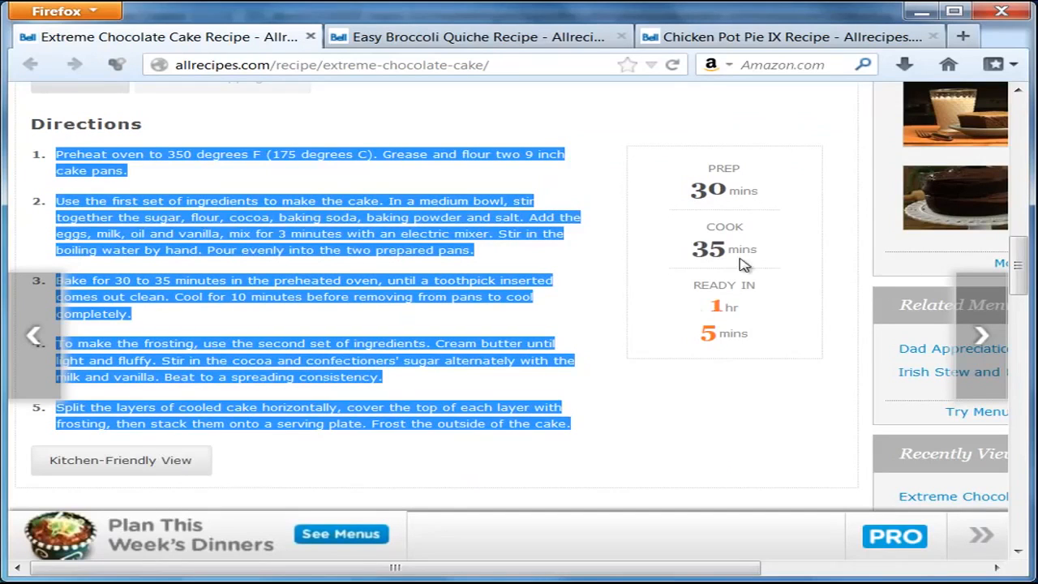
{"action": "left_click", "coordinate": [921, 11]}
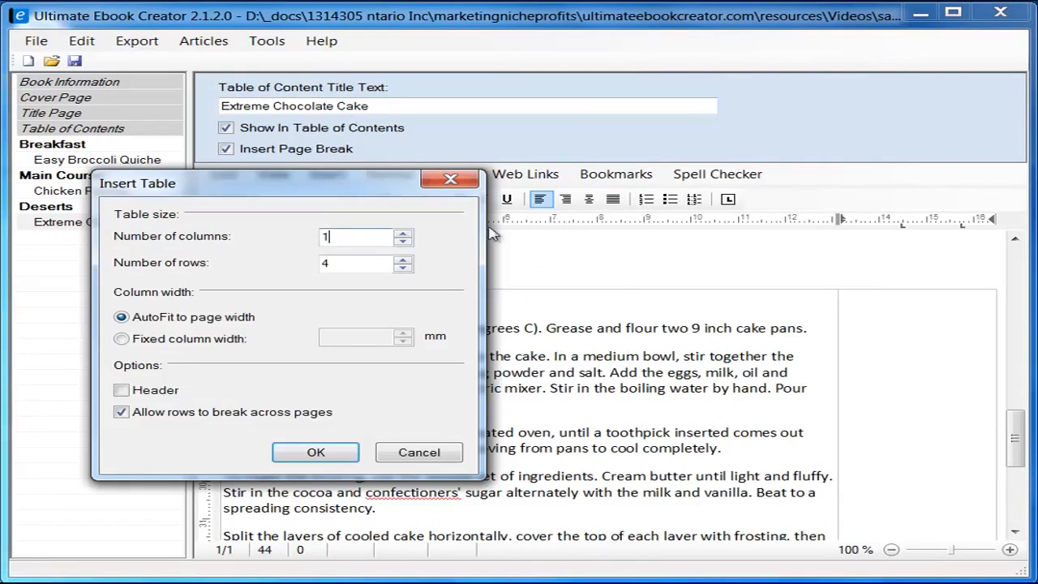
{"action": "left_click_drag", "start_coordinate": [351, 261], "coordinate": [287, 262]}
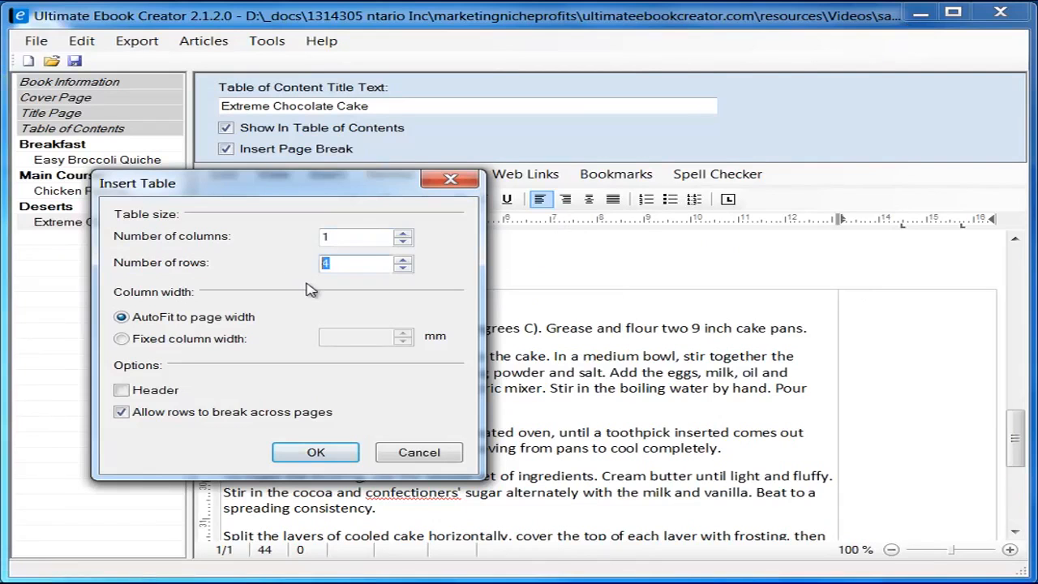
{"action": "left_click", "coordinate": [315, 454]}
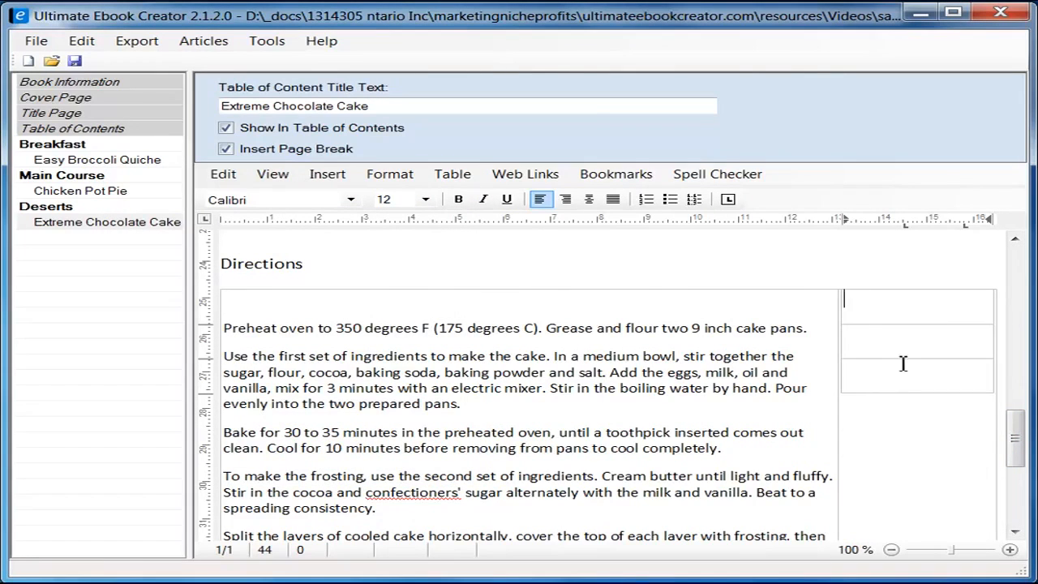
Step: Copy the PREP label from the recipe page and paste it as plain text into the top cell
{"action": "key", "text": "alt+Tab"}
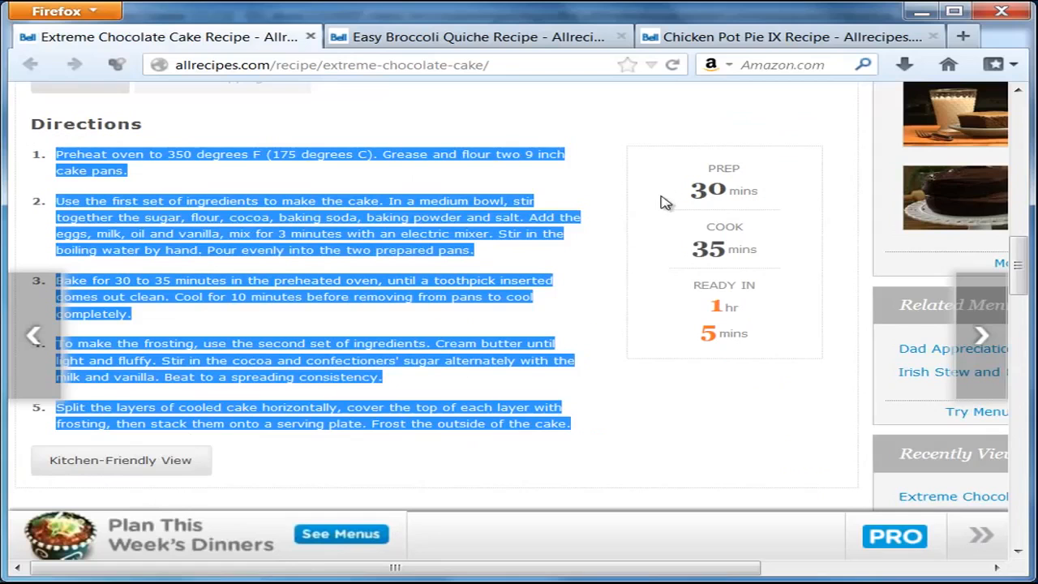
{"action": "left_click", "coordinate": [754, 176]}
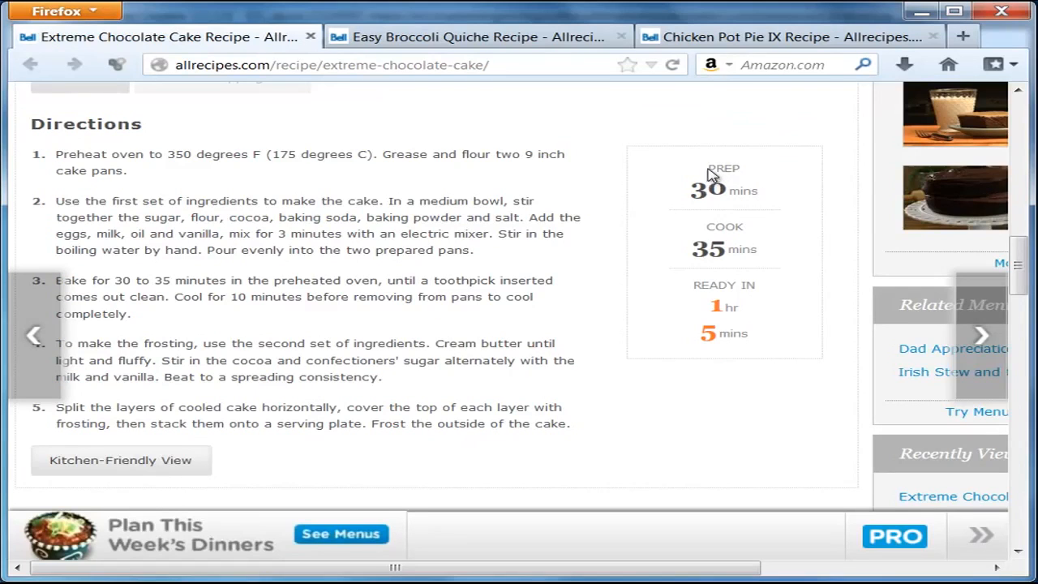
{"action": "left_click_drag", "start_coordinate": [707, 173], "coordinate": [741, 174]}
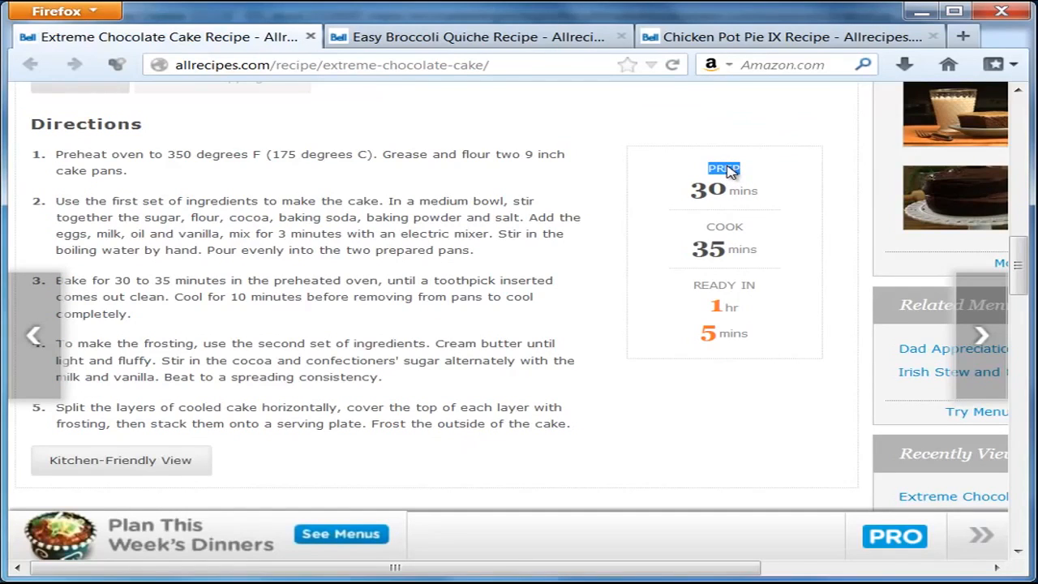
{"action": "right_click", "coordinate": [729, 170]}
{"action": "left_click", "coordinate": [779, 181]}
{"action": "key", "text": "alt+Tab"}
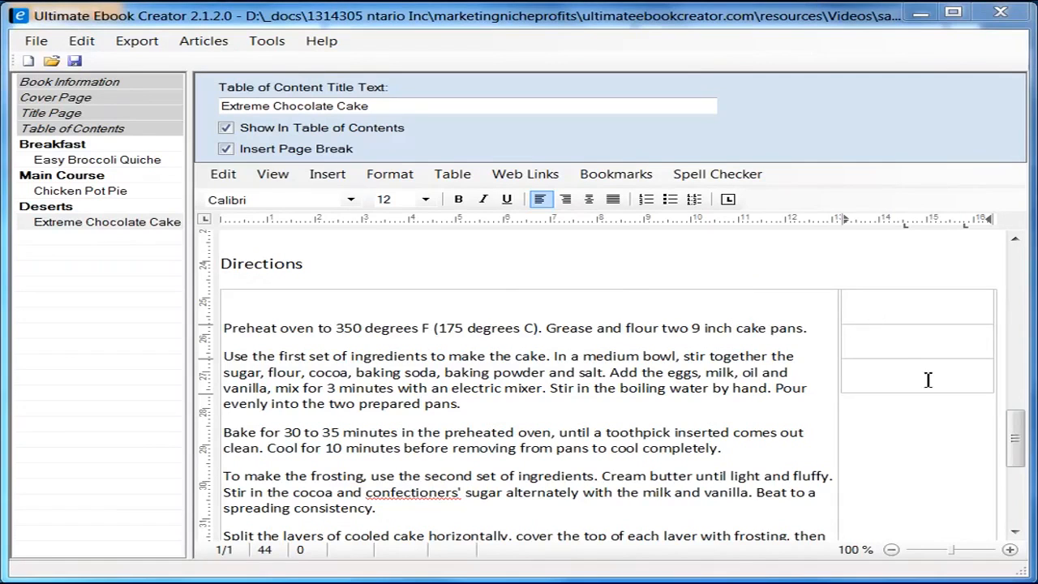
{"action": "right_click", "coordinate": [912, 301]}
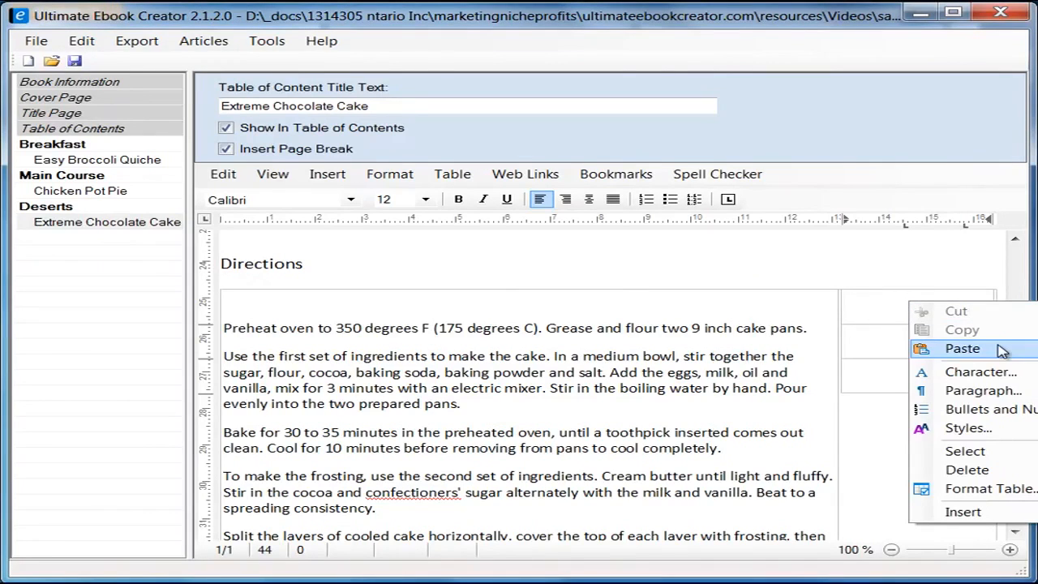
{"action": "mouse_move", "coordinate": [961, 349]}
{"action": "left_click", "coordinate": [825, 367]}
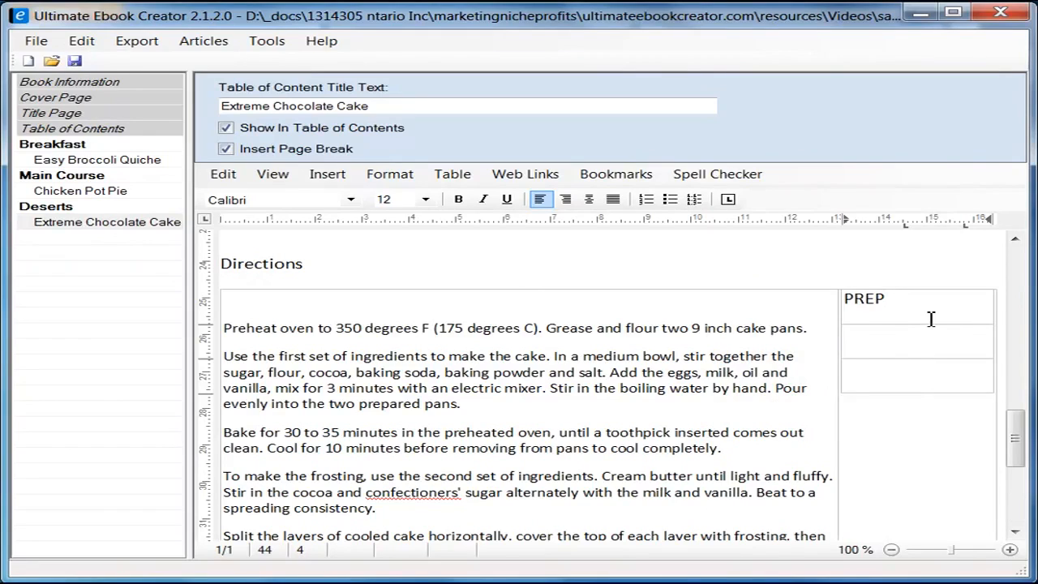
{"action": "key", "text": "Return"}
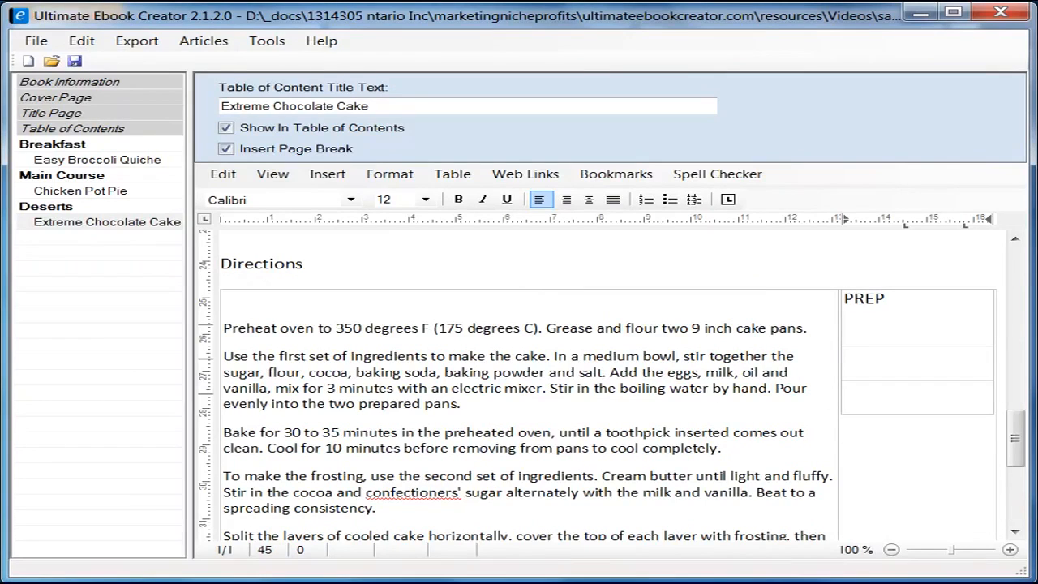
Step: Paste the 30 mins prep time as plain text under PREP
{"action": "key", "text": "alt+Tab"}
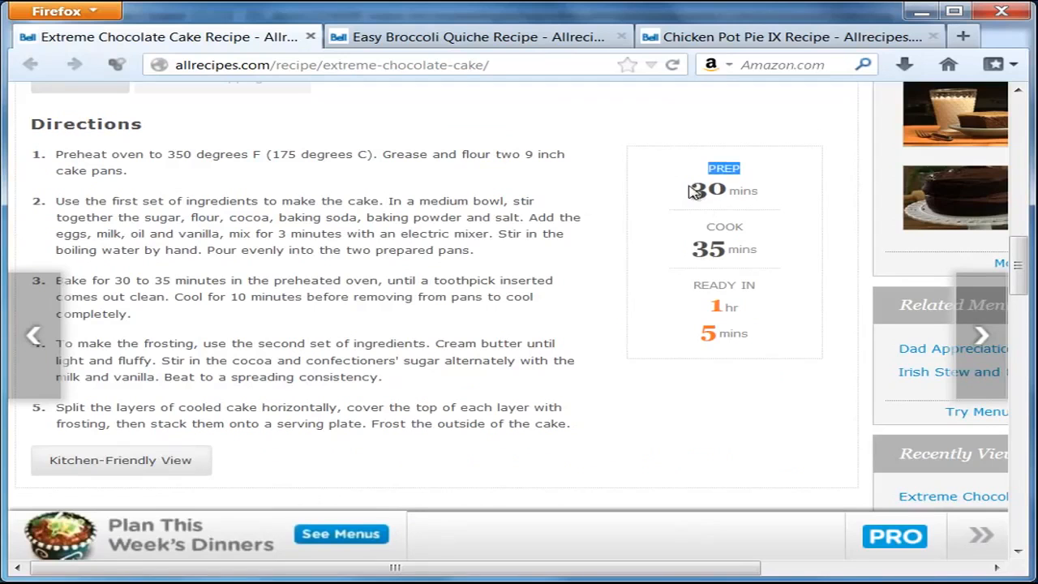
{"action": "left_click_drag", "start_coordinate": [688, 189], "coordinate": [765, 196]}
{"action": "right_click", "coordinate": [764, 195]}
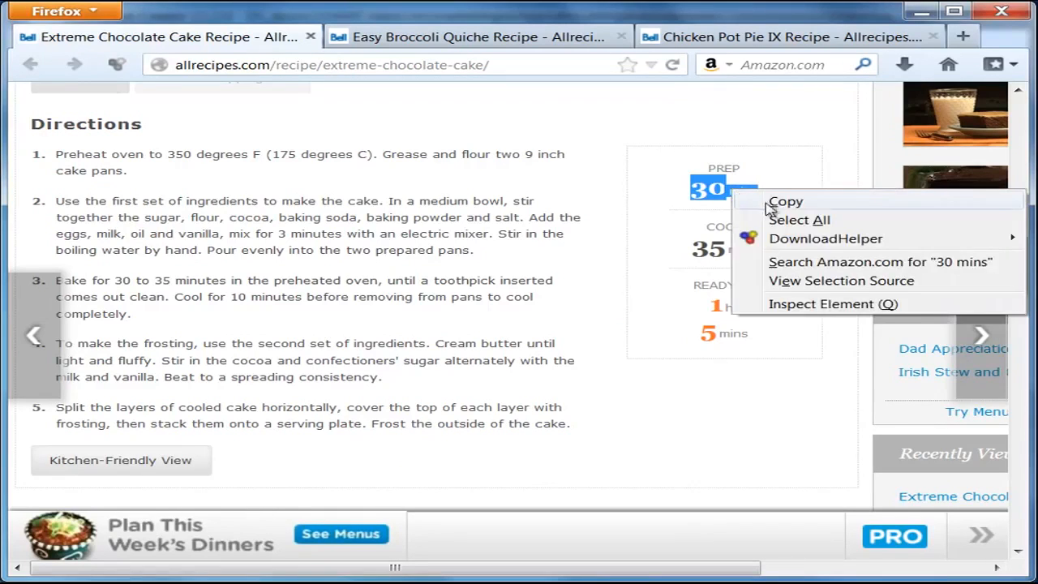
{"action": "left_click", "coordinate": [774, 204]}
{"action": "left_click", "coordinate": [920, 11]}
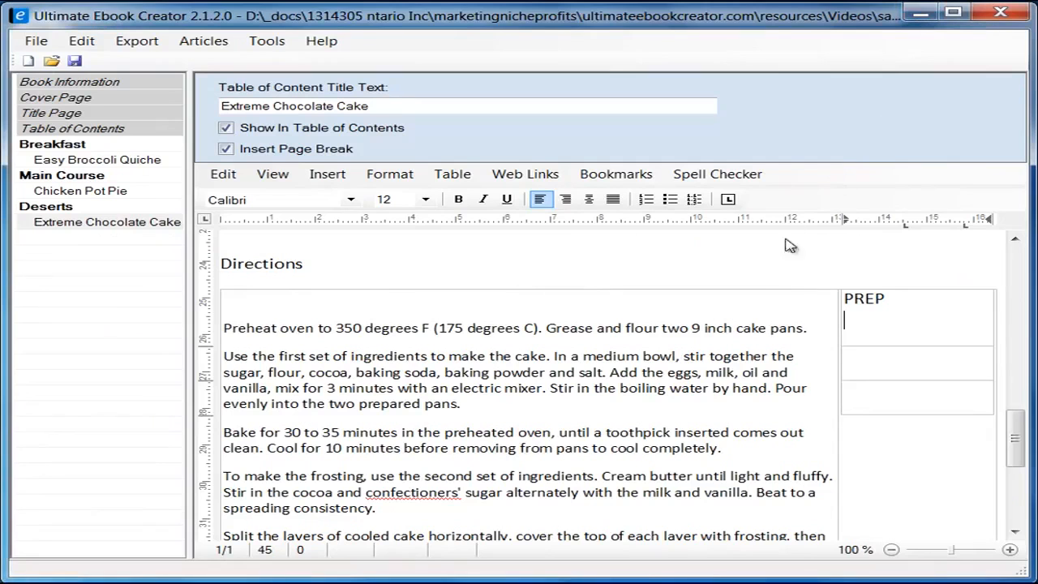
{"action": "right_click", "coordinate": [885, 314]}
{"action": "mouse_move", "coordinate": [980, 367]}
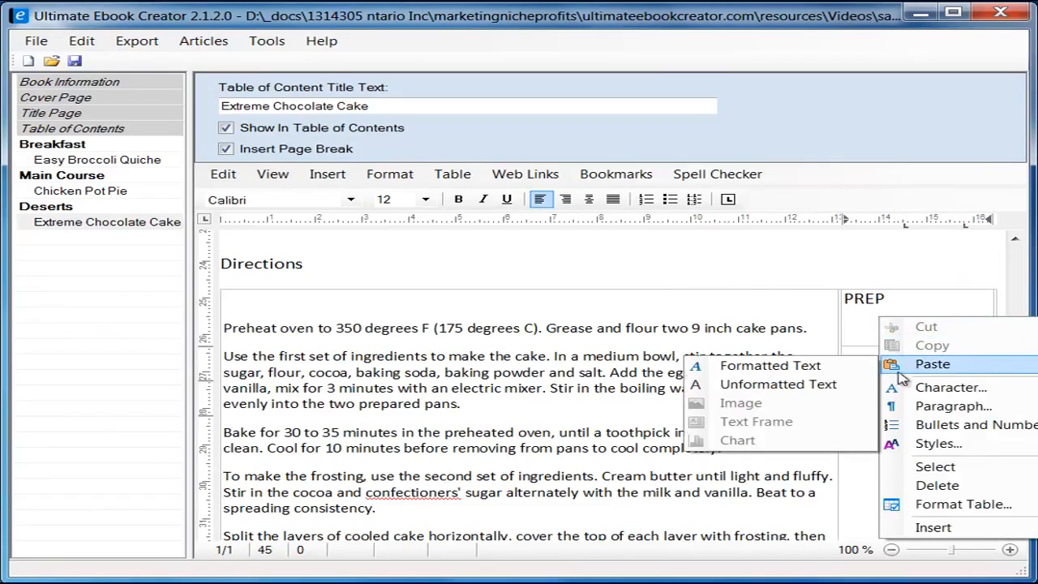
{"action": "left_click", "coordinate": [768, 386]}
Step: Copy COOK 35 mins and paste it as plain text into the second cell
{"action": "left_click", "coordinate": [902, 371]}
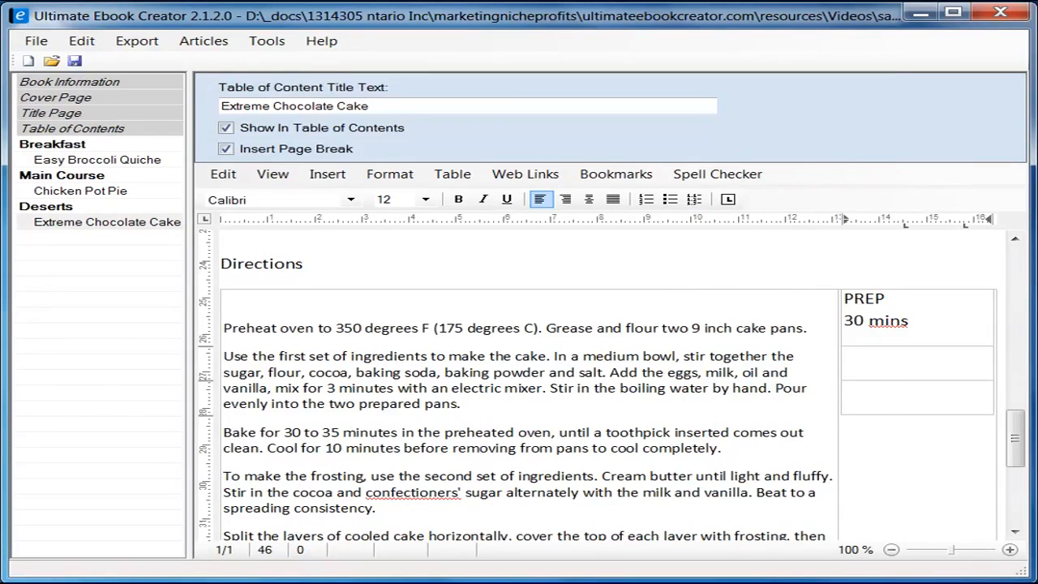
{"action": "key", "text": "alt+Tab"}
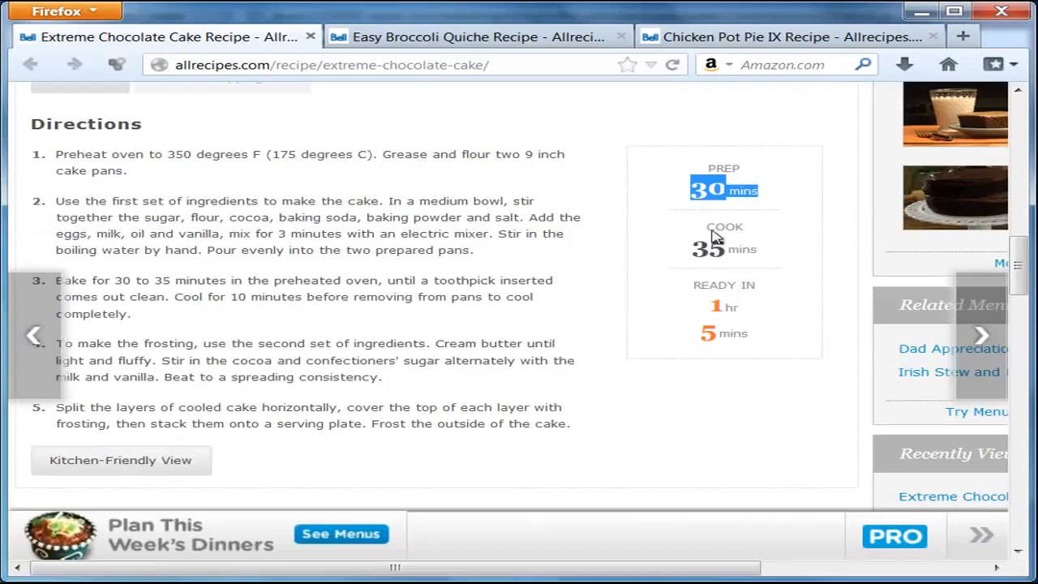
{"action": "left_click_drag", "start_coordinate": [713, 233], "coordinate": [728, 254]}
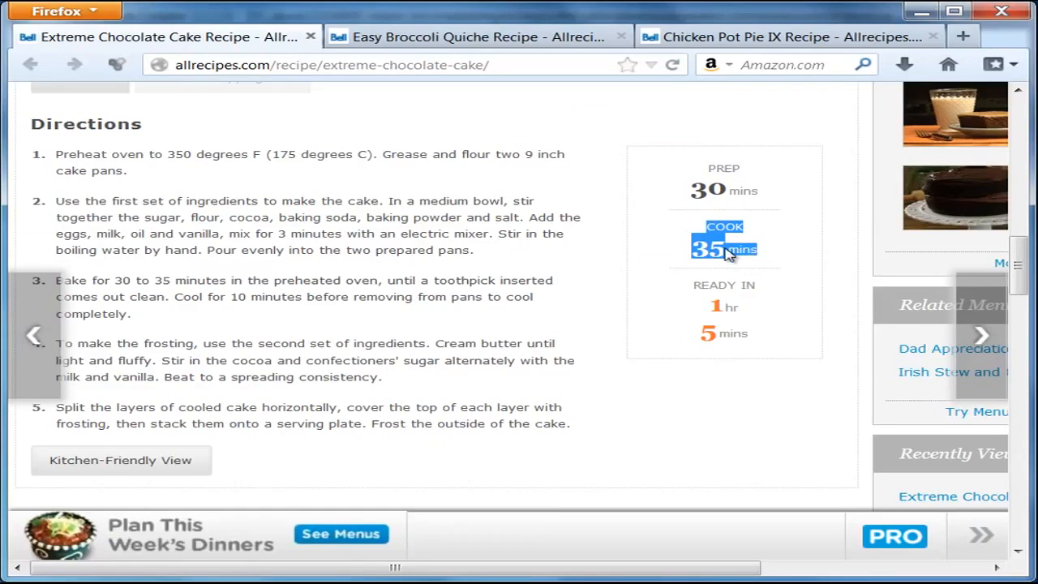
{"action": "right_click", "coordinate": [728, 253]}
{"action": "left_click", "coordinate": [836, 264]}
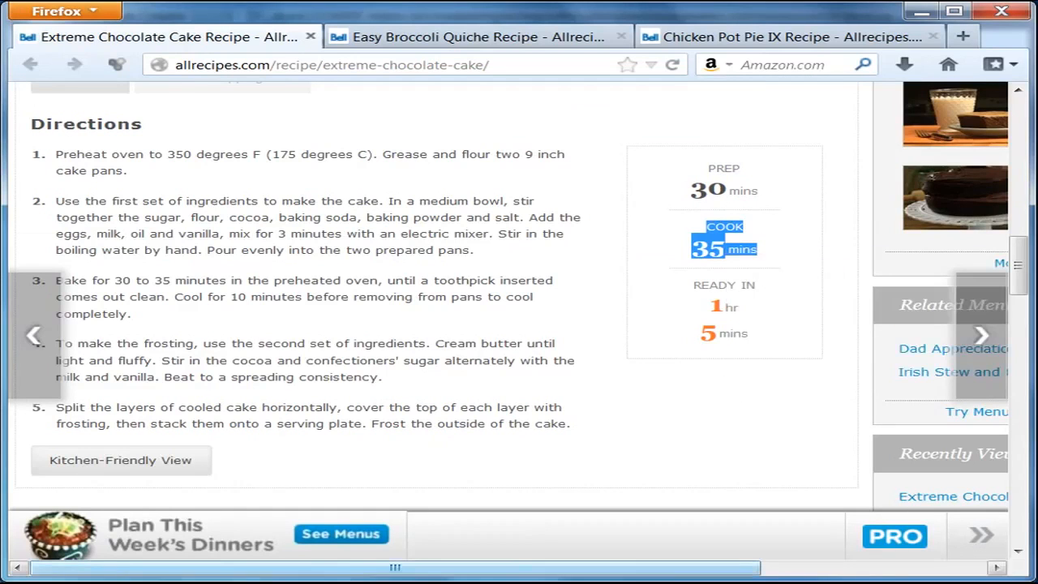
{"action": "key", "text": "alt+Tab"}
{"action": "right_click", "coordinate": [876, 358]}
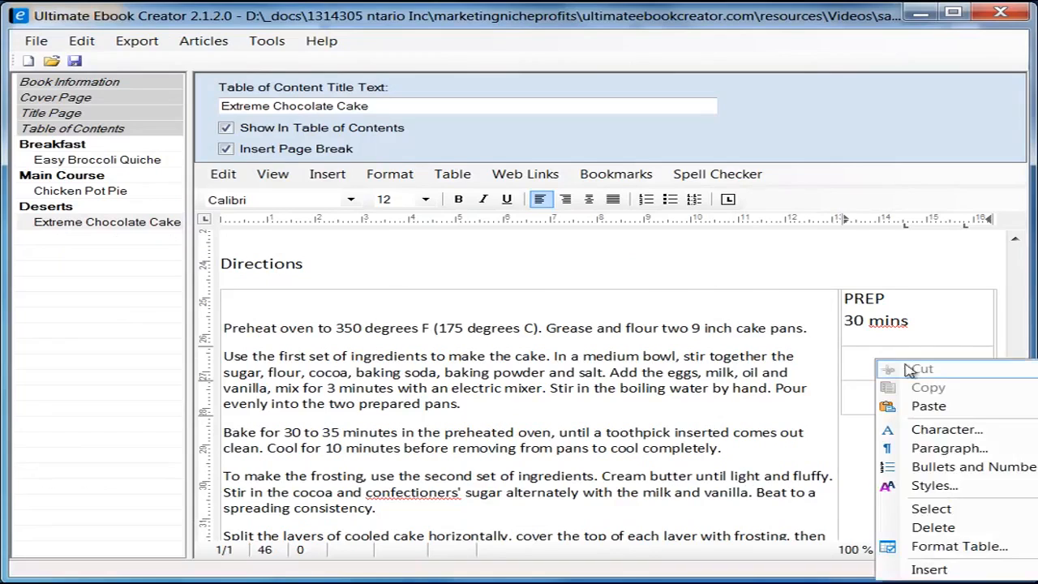
{"action": "mouse_move", "coordinate": [924, 405]}
{"action": "left_click", "coordinate": [808, 428]}
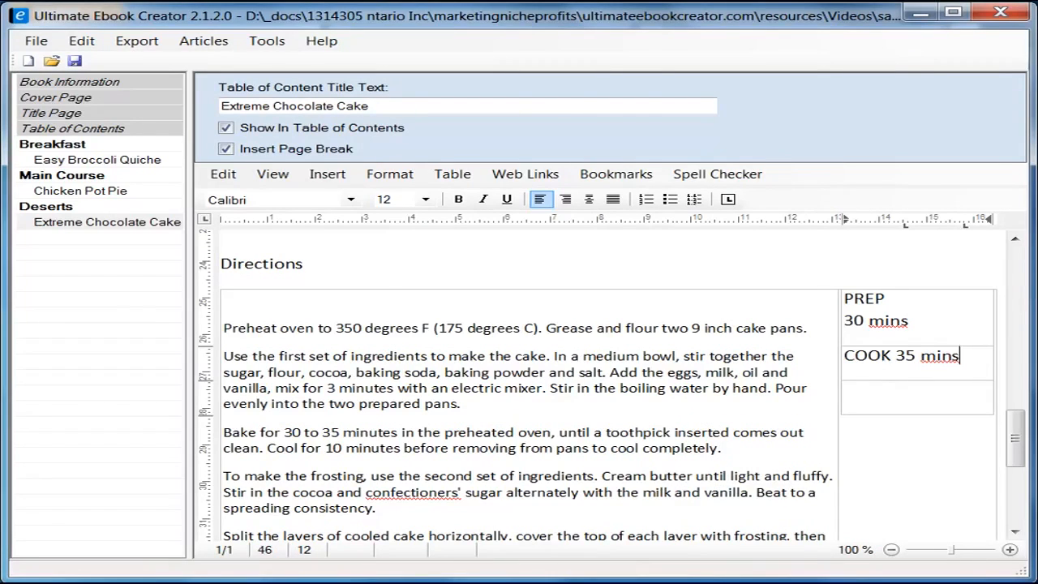
Step: Copy READY IN 1 hr 5 mins and paste it as plain text into the third cell
{"action": "key", "text": "alt+Tab"}
{"action": "left_click_drag", "start_coordinate": [691, 284], "coordinate": [774, 334]}
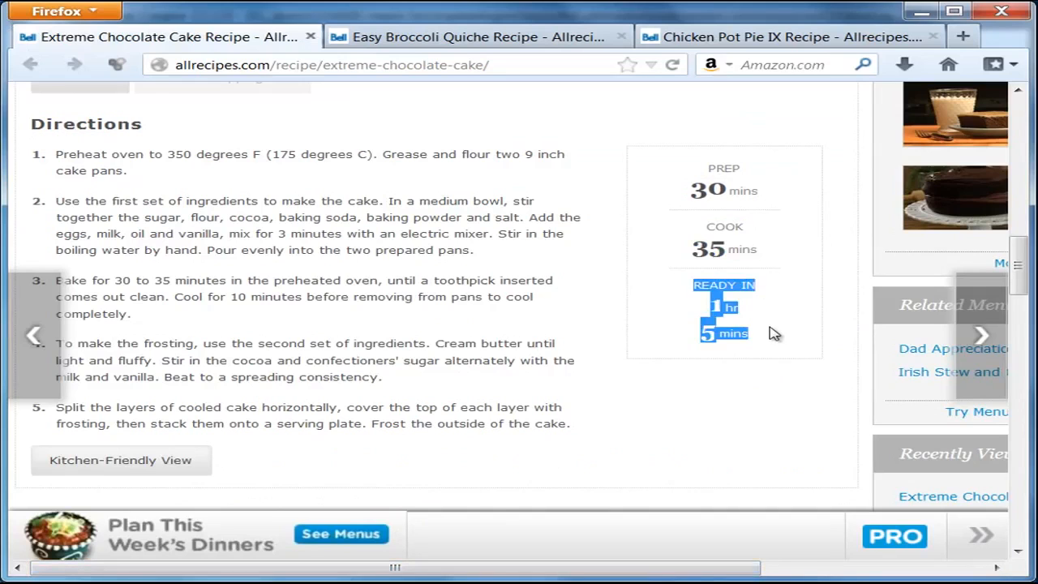
{"action": "right_click", "coordinate": [726, 309]}
{"action": "left_click", "coordinate": [811, 322]}
{"action": "left_click", "coordinate": [937, 6]}
{"action": "left_click", "coordinate": [881, 386]}
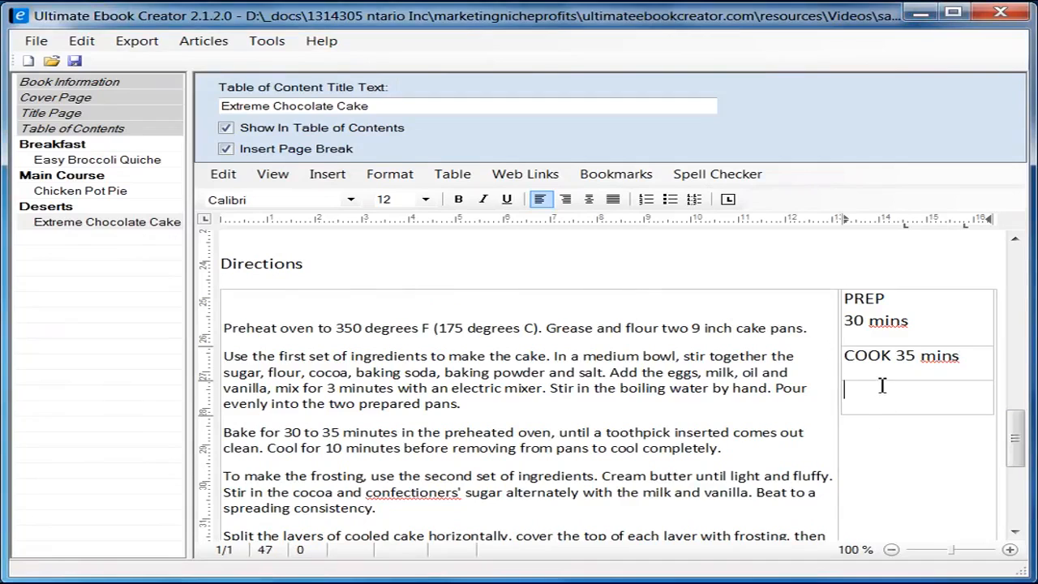
{"action": "right_click", "coordinate": [883, 403]}
{"action": "mouse_move", "coordinate": [932, 446]}
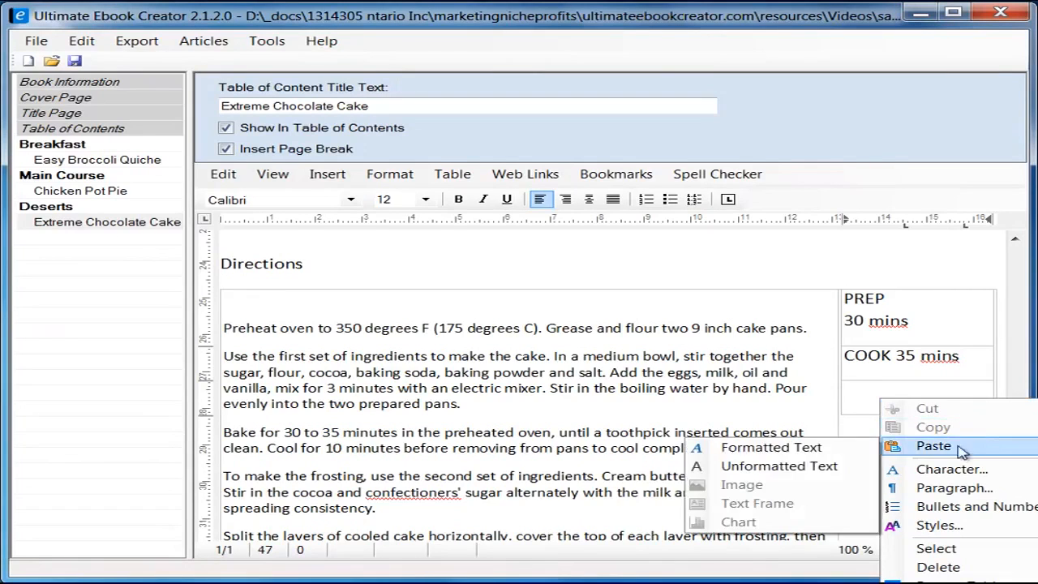
{"action": "left_click", "coordinate": [795, 464]}
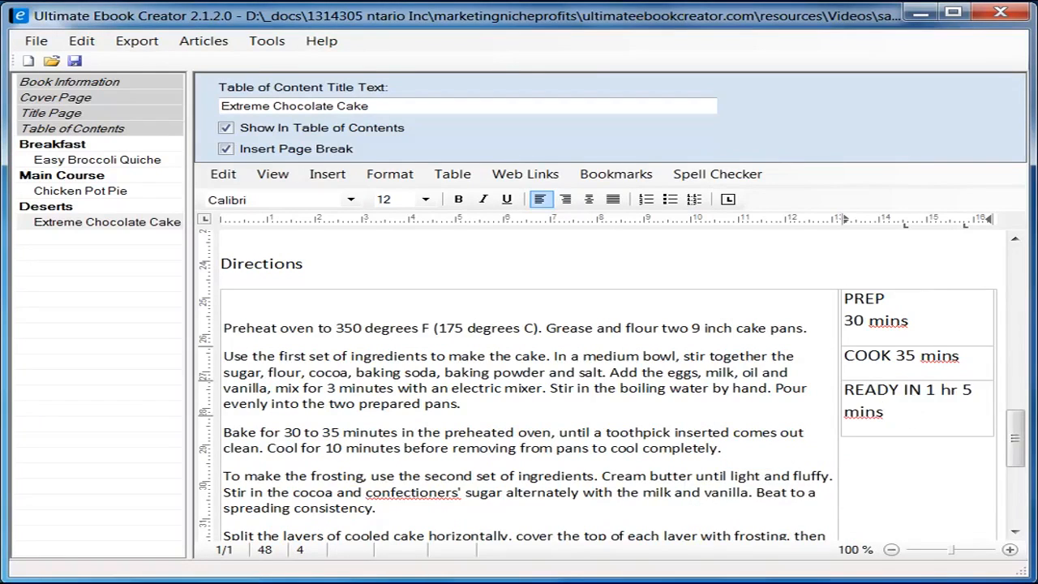
{"action": "left_click", "coordinate": [162, 582]}
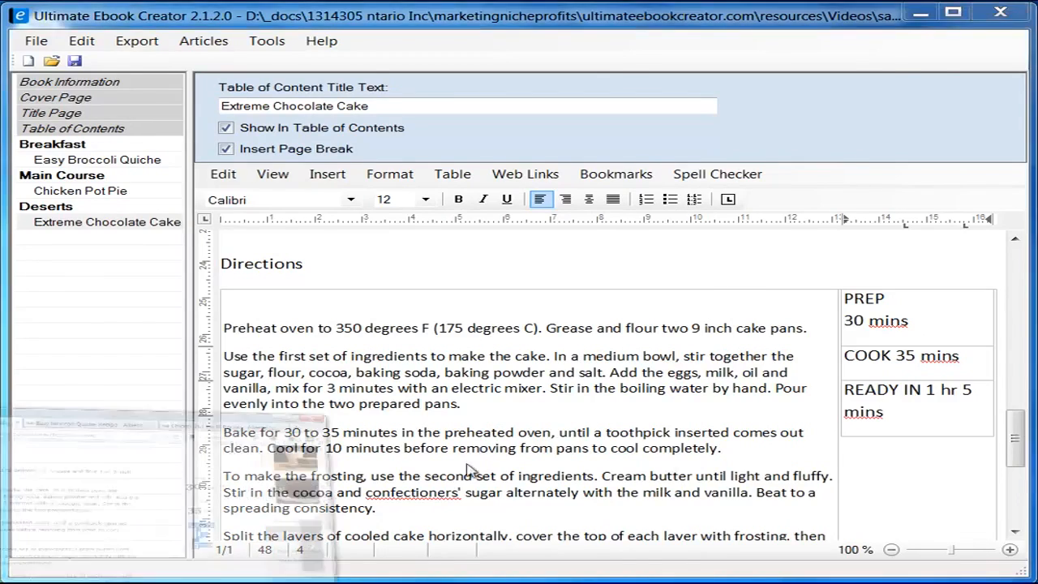
{"action": "left_click", "coordinate": [770, 196]}
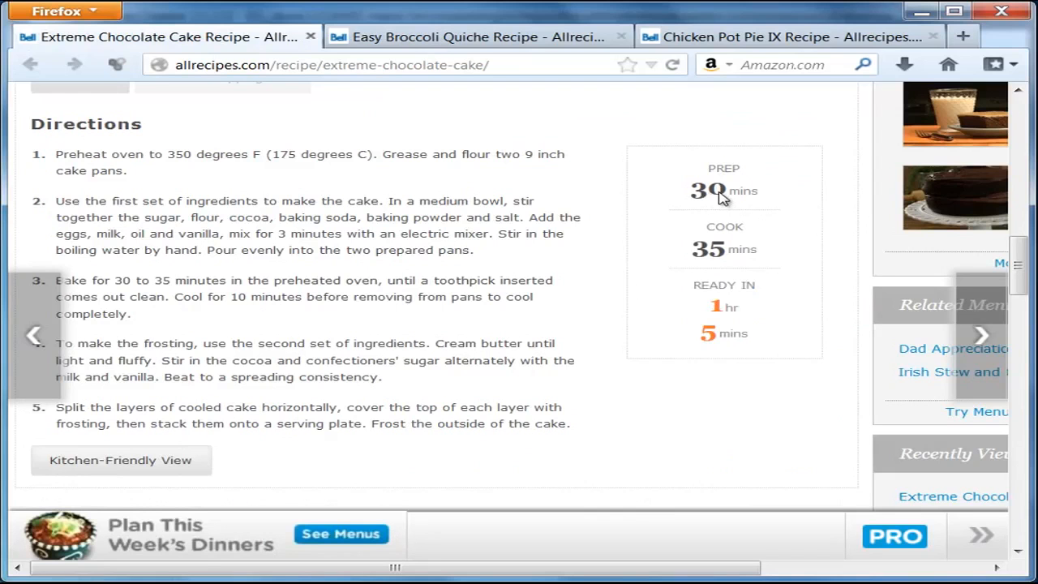
Step: Make the 30 in the PREP cell bold at font size 24
{"action": "left_click", "coordinate": [921, 12]}
{"action": "left_click_drag", "start_coordinate": [845, 321], "coordinate": [863, 321]}
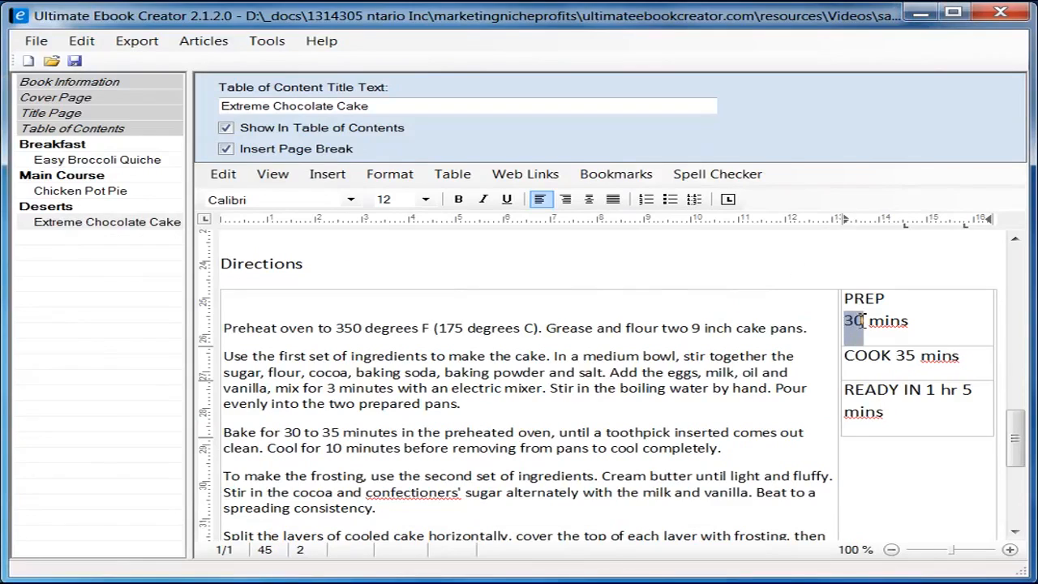
{"action": "left_click", "coordinate": [458, 198]}
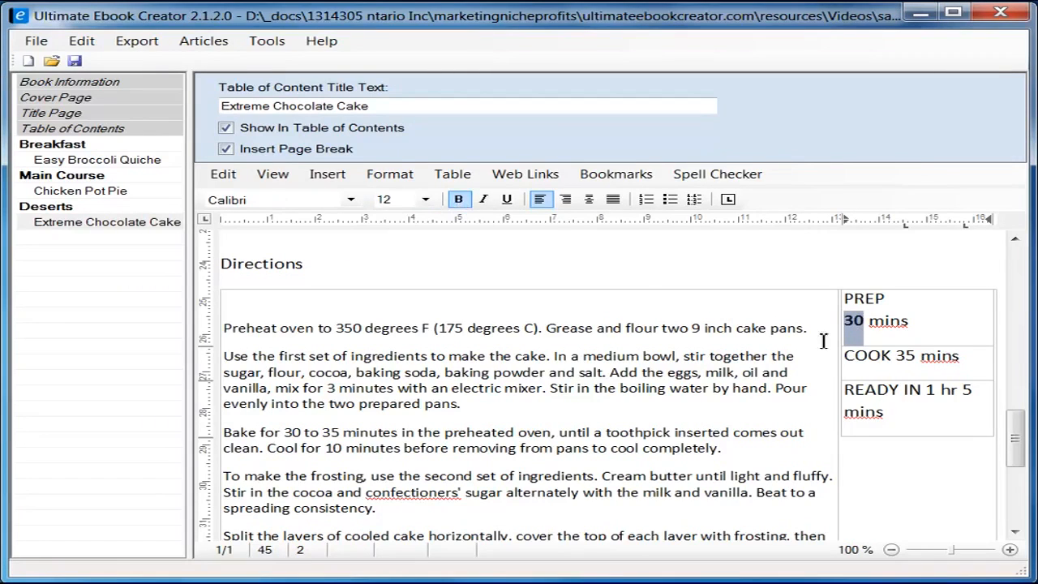
{"action": "left_click", "coordinate": [425, 199]}
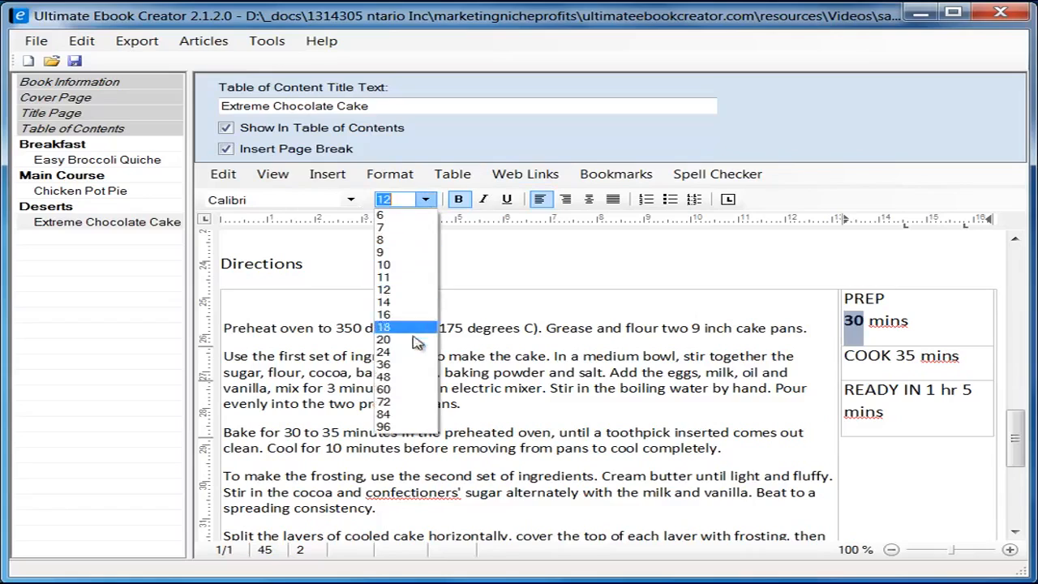
{"action": "left_click", "coordinate": [408, 377]}
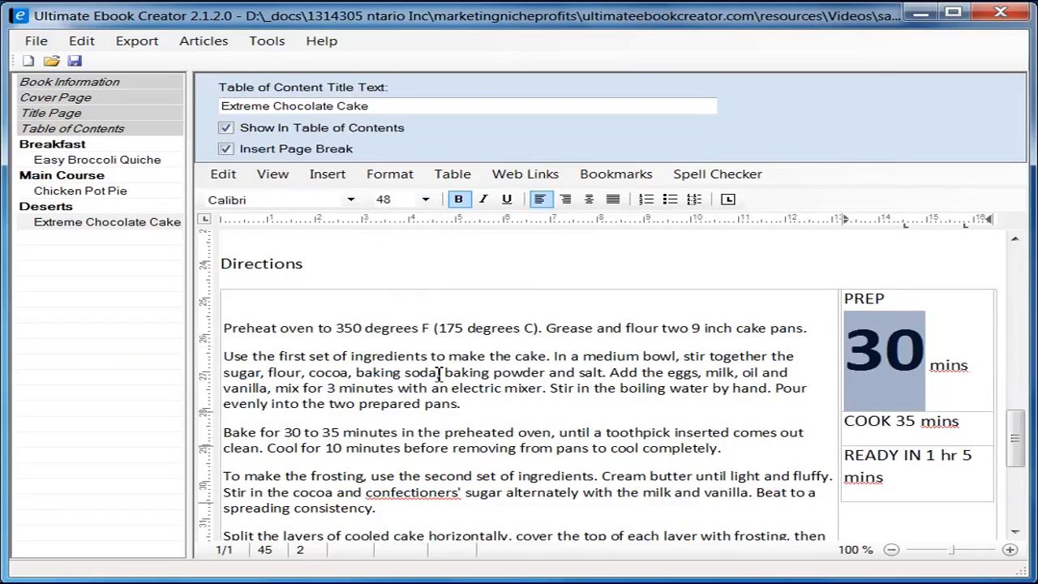
{"action": "left_click", "coordinate": [425, 200]}
{"action": "left_click", "coordinate": [407, 327]}
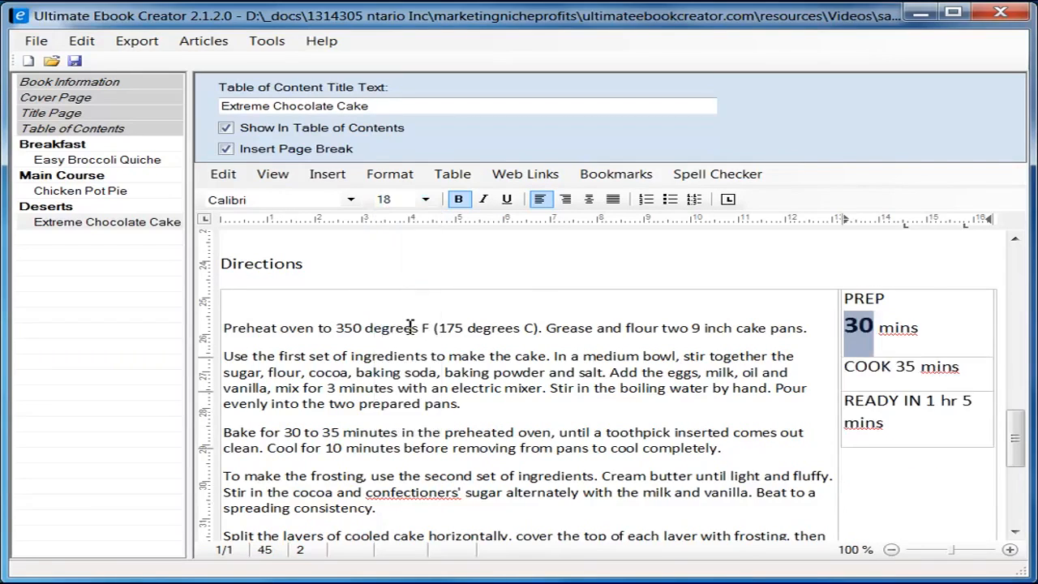
{"action": "left_click", "coordinate": [423, 201]}
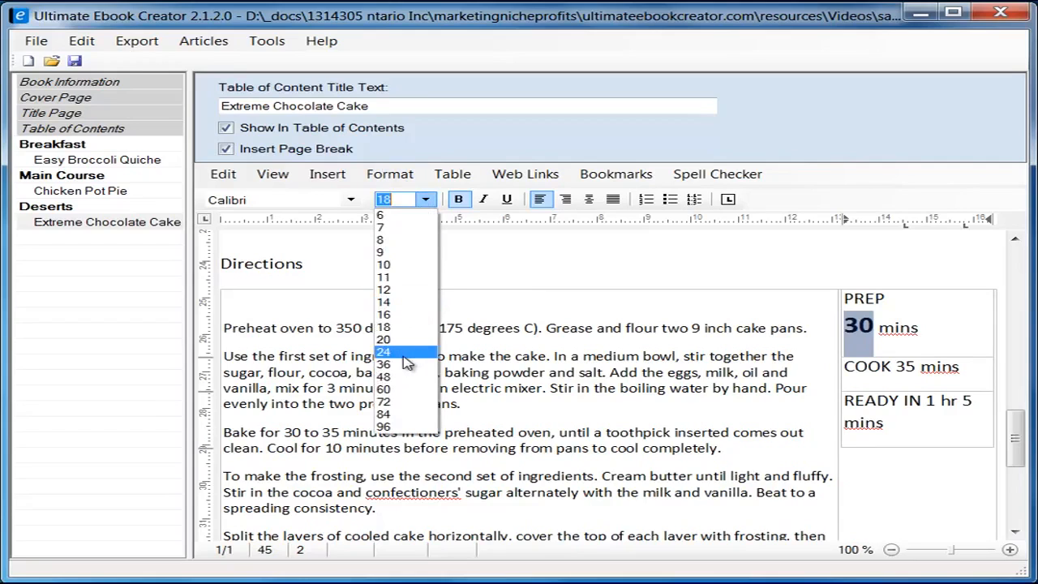
{"action": "left_click", "coordinate": [405, 350]}
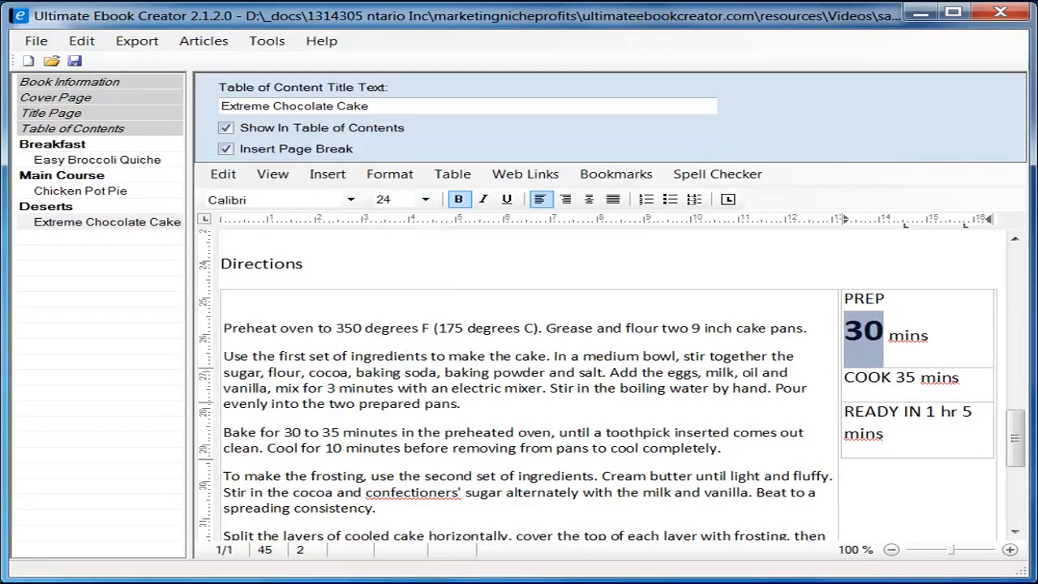
{"action": "left_click", "coordinate": [411, 581]}
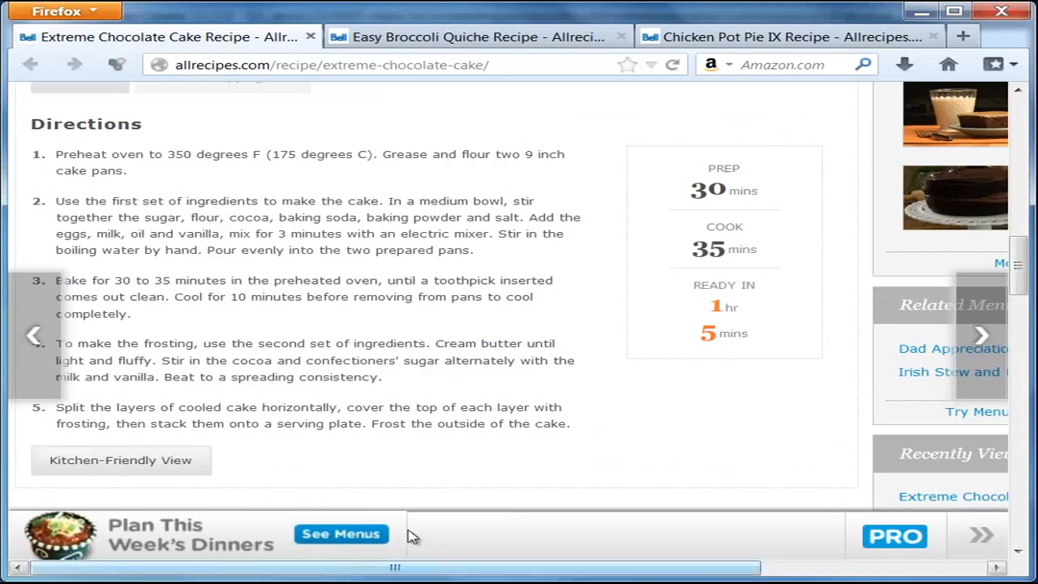
{"action": "left_click", "coordinate": [930, 14]}
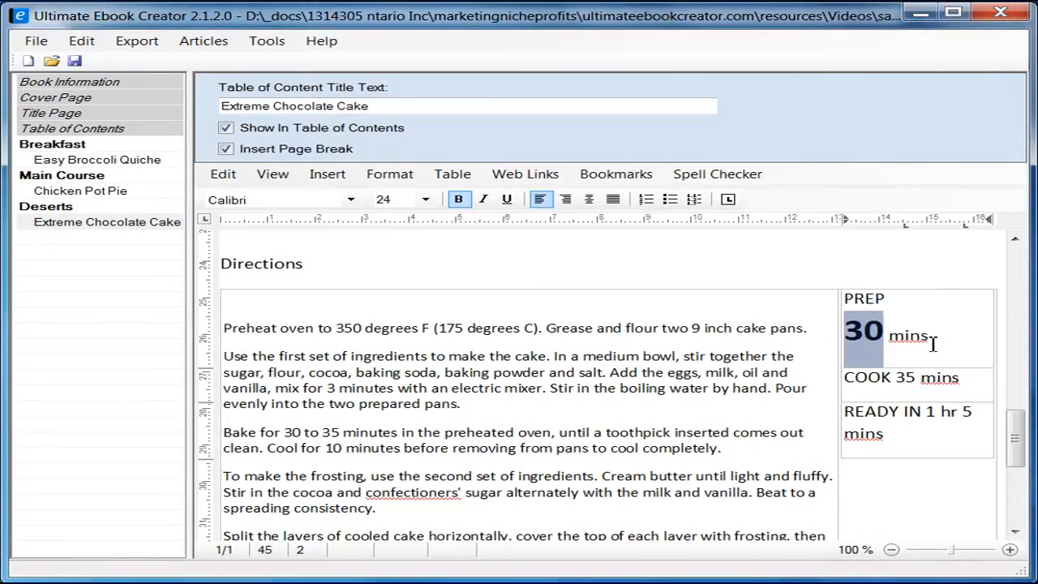
{"action": "left_click", "coordinate": [932, 344]}
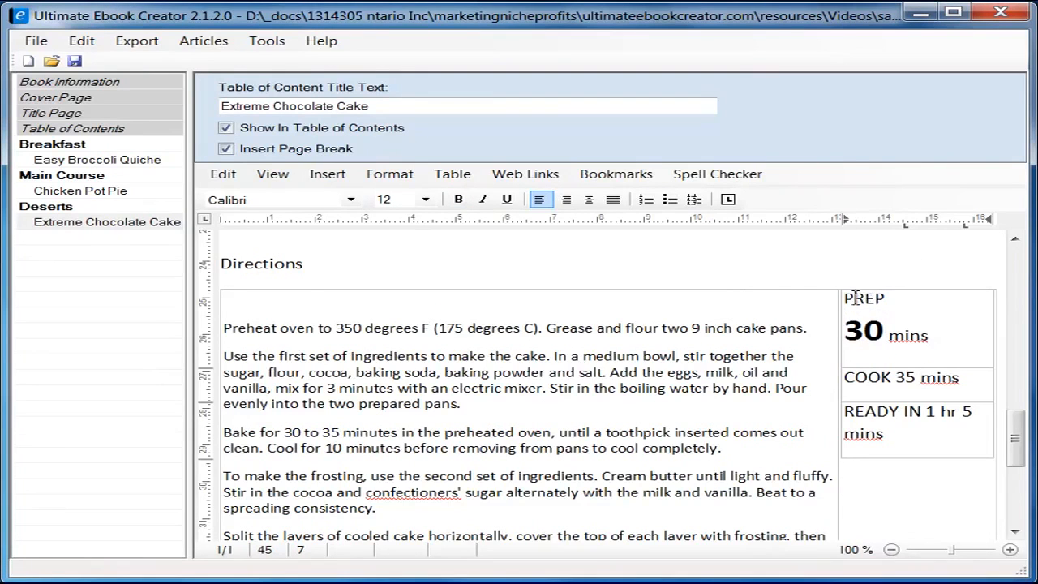
Step: Centre-align the PREP, COOK and READY IN text in the side table
{"action": "left_click", "coordinate": [916, 286]}
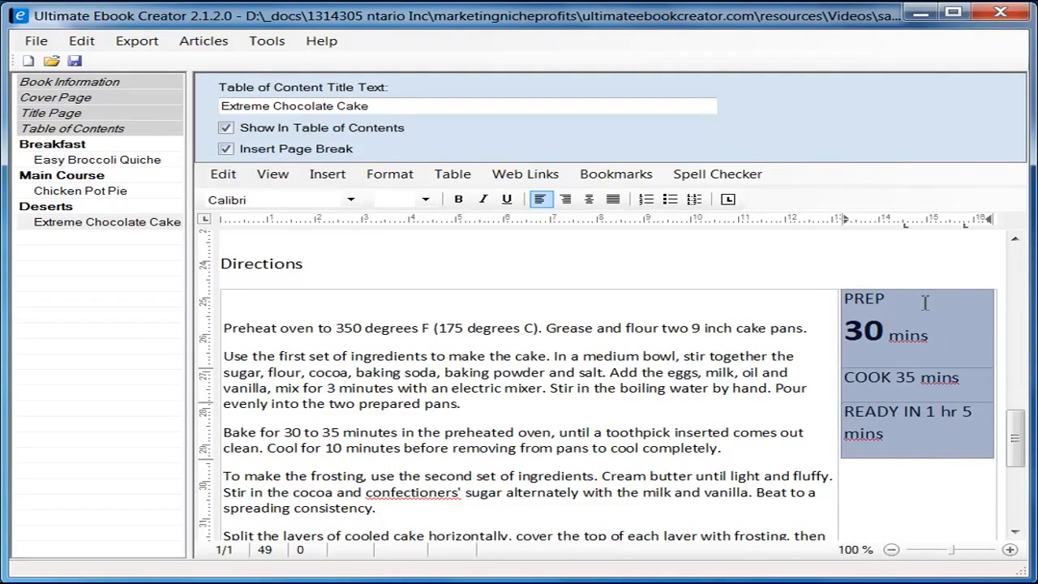
{"action": "right_click", "coordinate": [892, 299]}
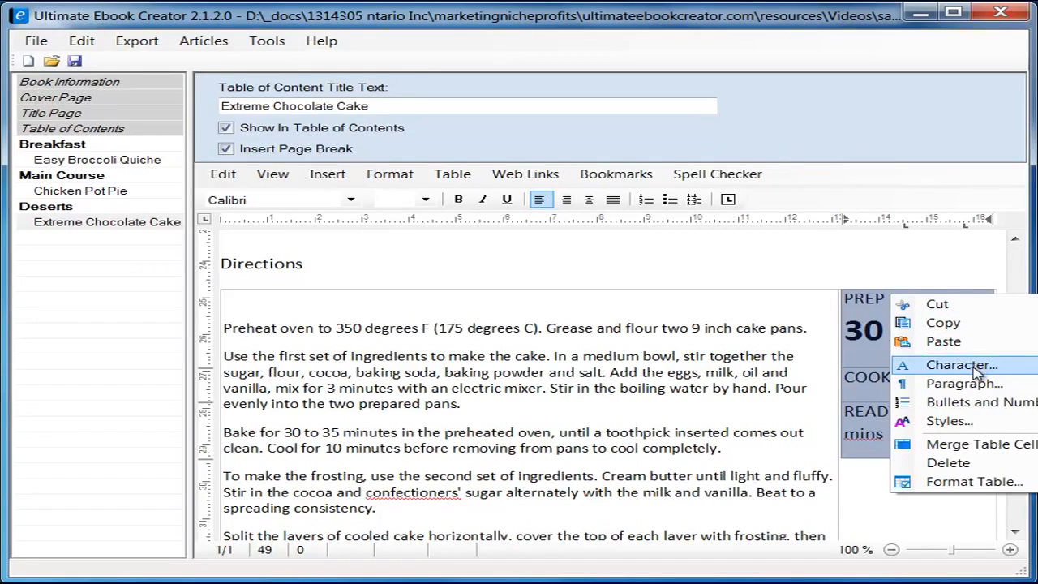
{"action": "left_click", "coordinate": [977, 482]}
{"action": "left_click_drag", "start_coordinate": [405, 133], "coordinate": [587, 128]}
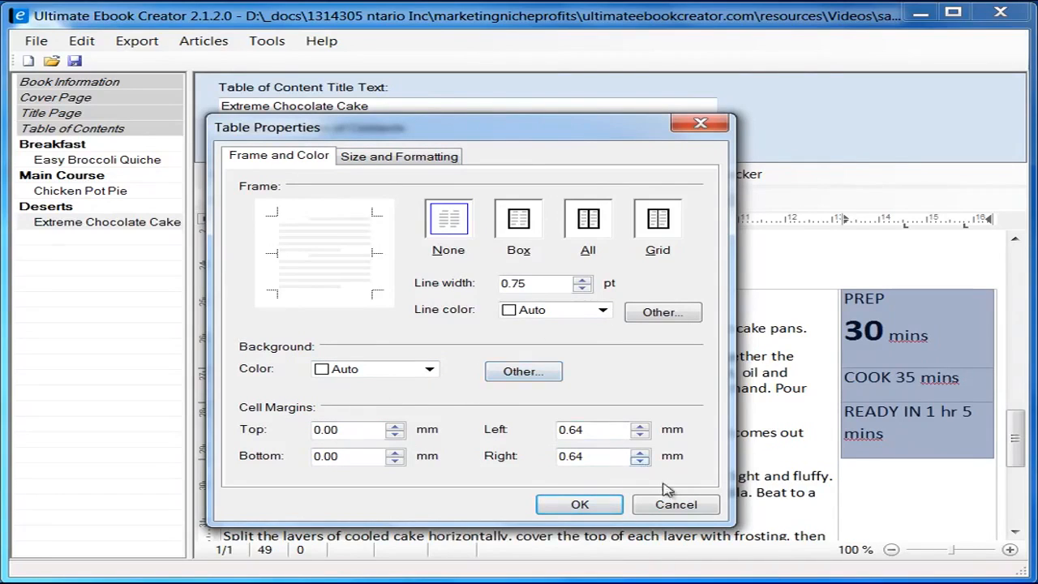
{"action": "left_click", "coordinate": [676, 506]}
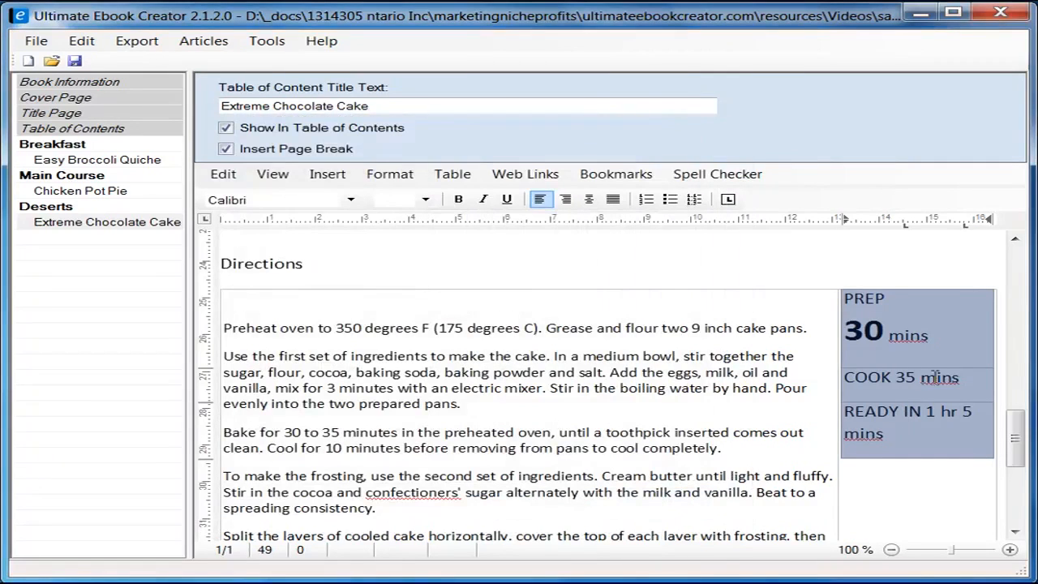
{"action": "left_click", "coordinate": [589, 200]}
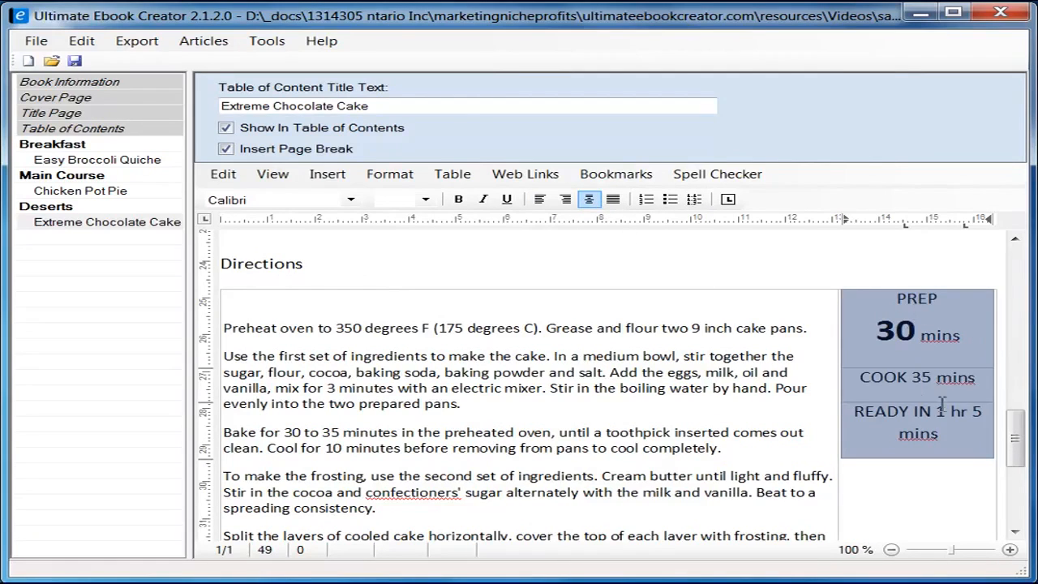
{"action": "left_click", "coordinate": [914, 379]}
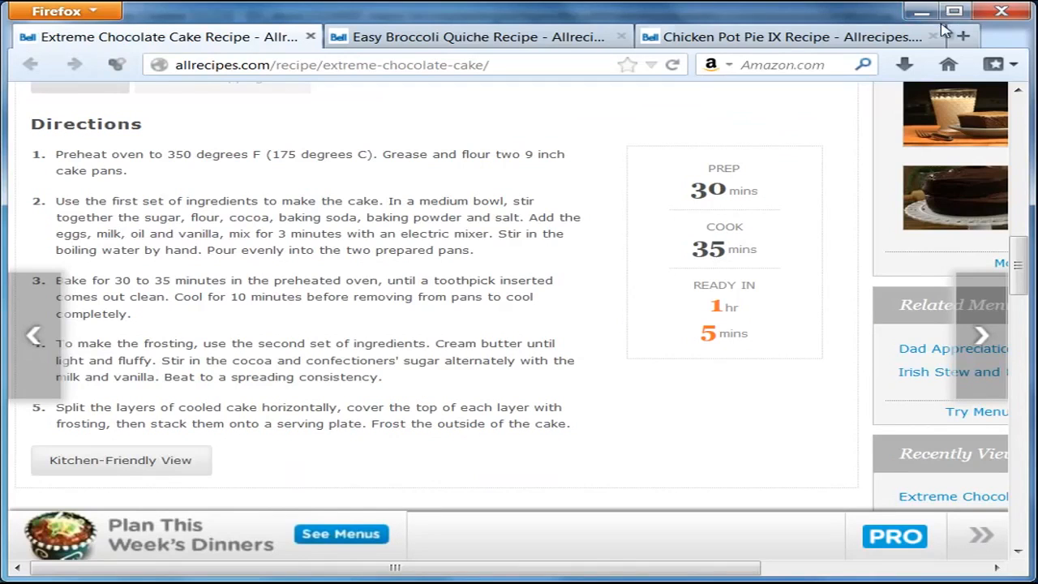
{"action": "left_click", "coordinate": [919, 12]}
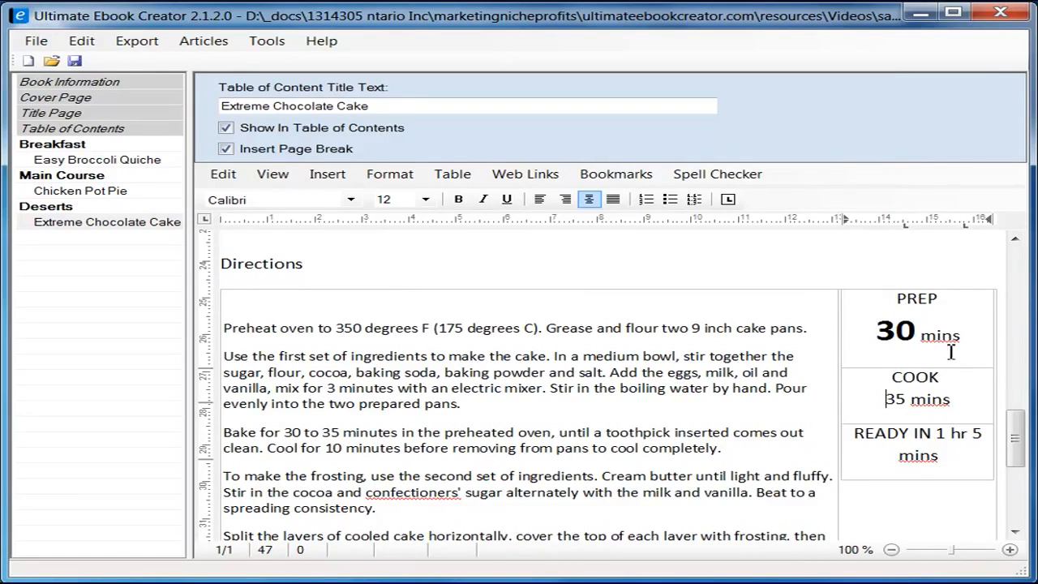
Step: Make the cook time's 35 bold at font size 24
{"action": "left_click_drag", "start_coordinate": [910, 401], "coordinate": [892, 399]}
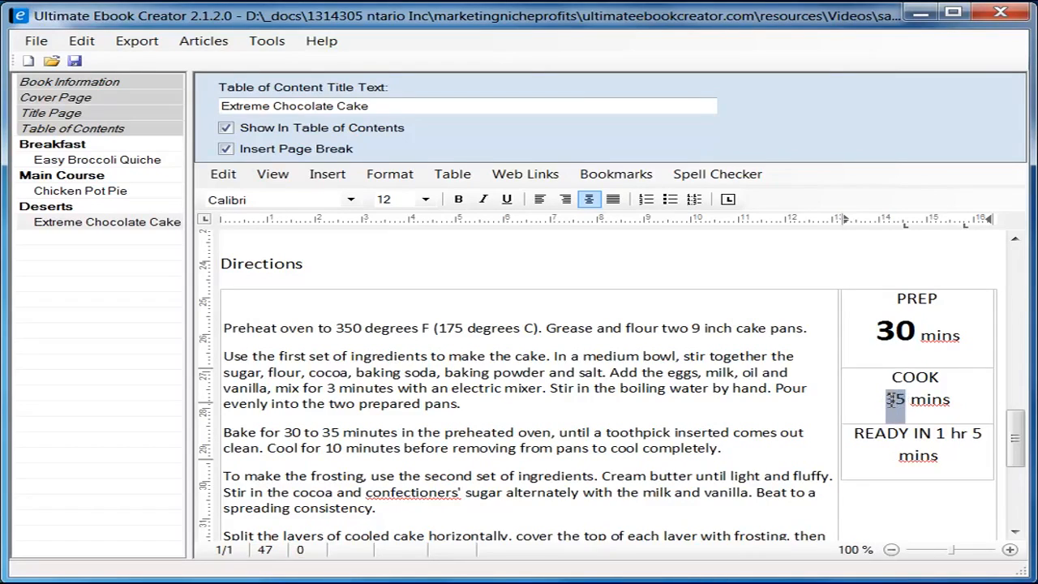
{"action": "left_click", "coordinate": [459, 200]}
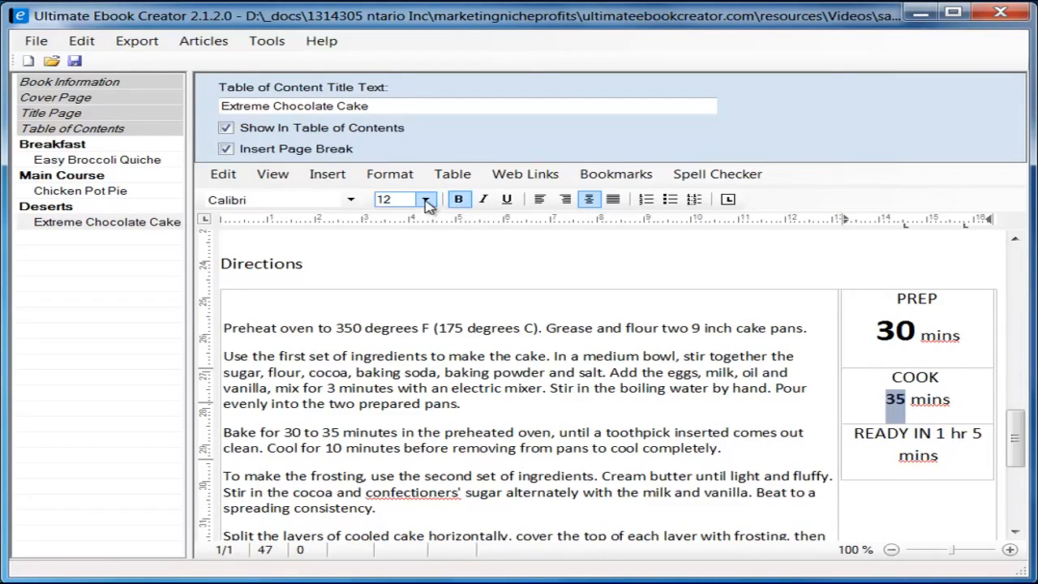
{"action": "left_click", "coordinate": [895, 328]}
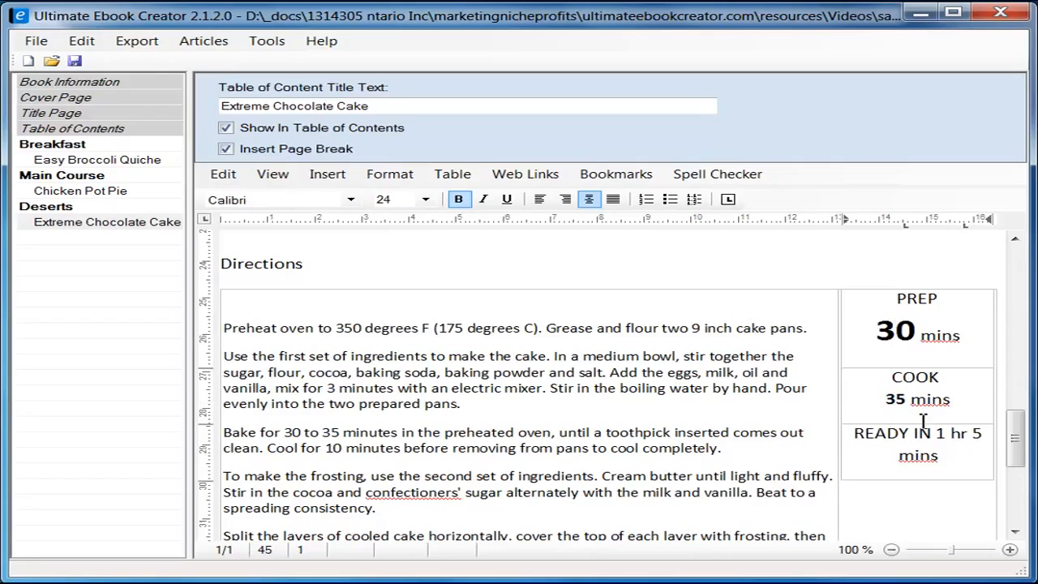
{"action": "left_click_drag", "start_coordinate": [906, 397], "coordinate": [886, 398]}
{"action": "left_click", "coordinate": [425, 200]}
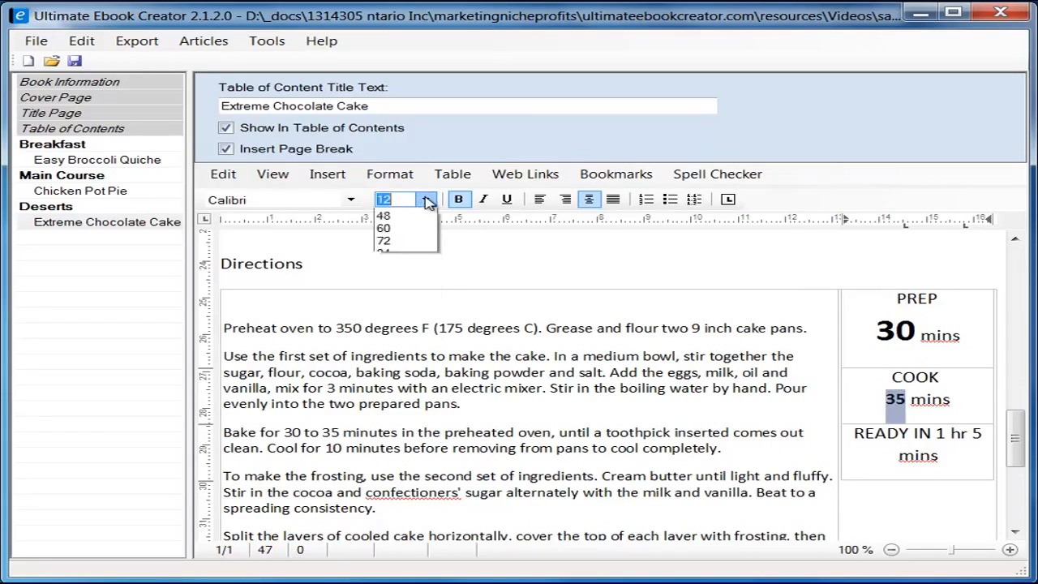
{"action": "left_click", "coordinate": [408, 353]}
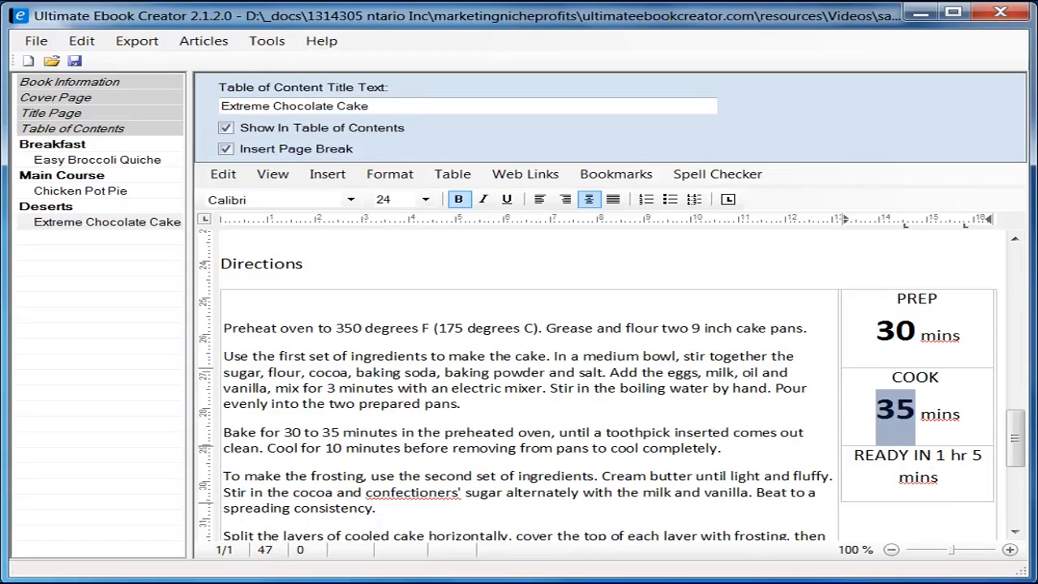
{"action": "left_click", "coordinate": [920, 12]}
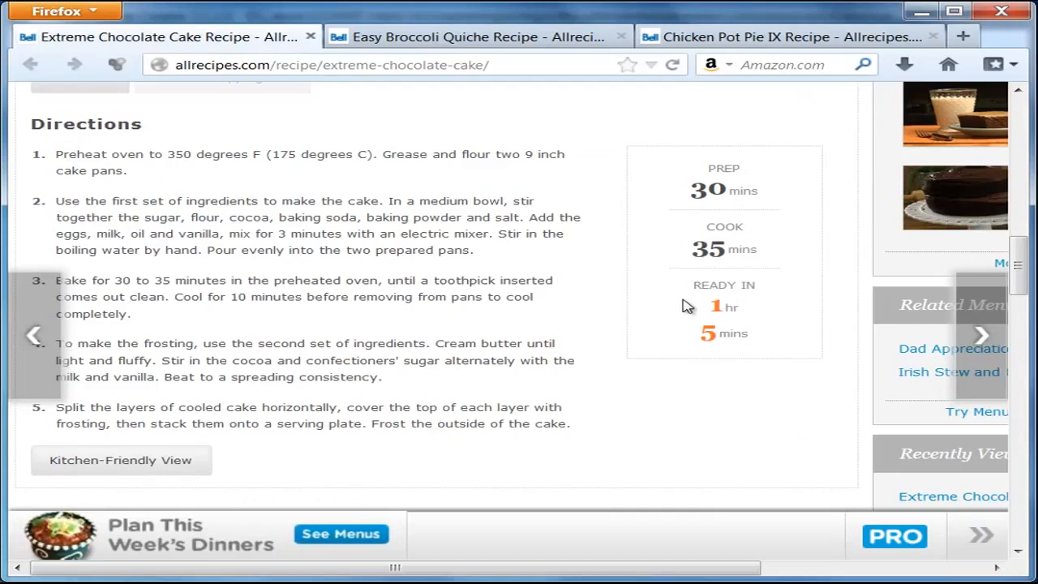
{"action": "left_click", "coordinate": [922, 12]}
Step: Put '1 hr' and '5 mins' of the READY IN time on separate lines
{"action": "left_click", "coordinate": [936, 455]}
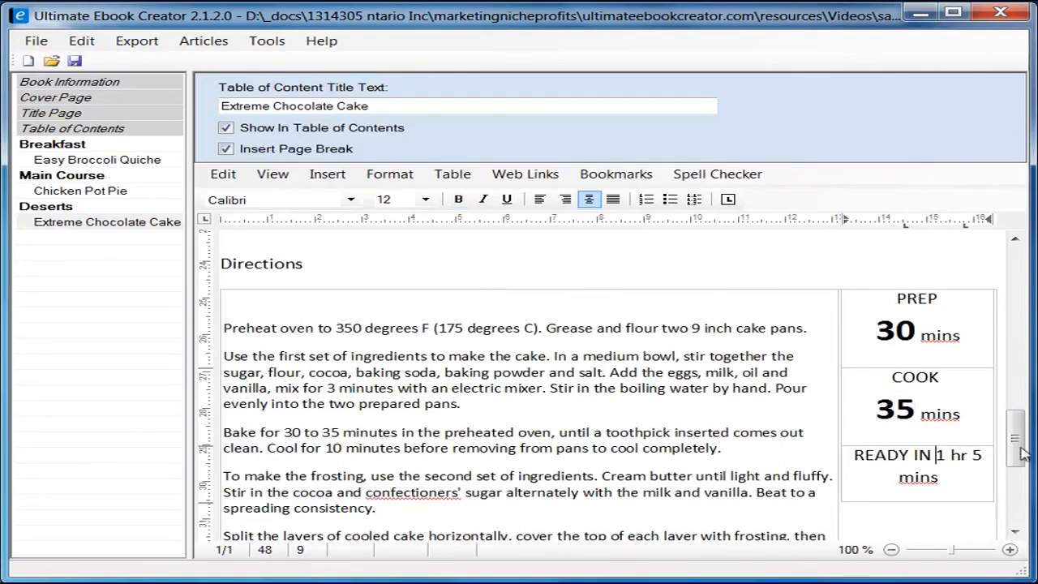
{"action": "key", "text": "Return"}
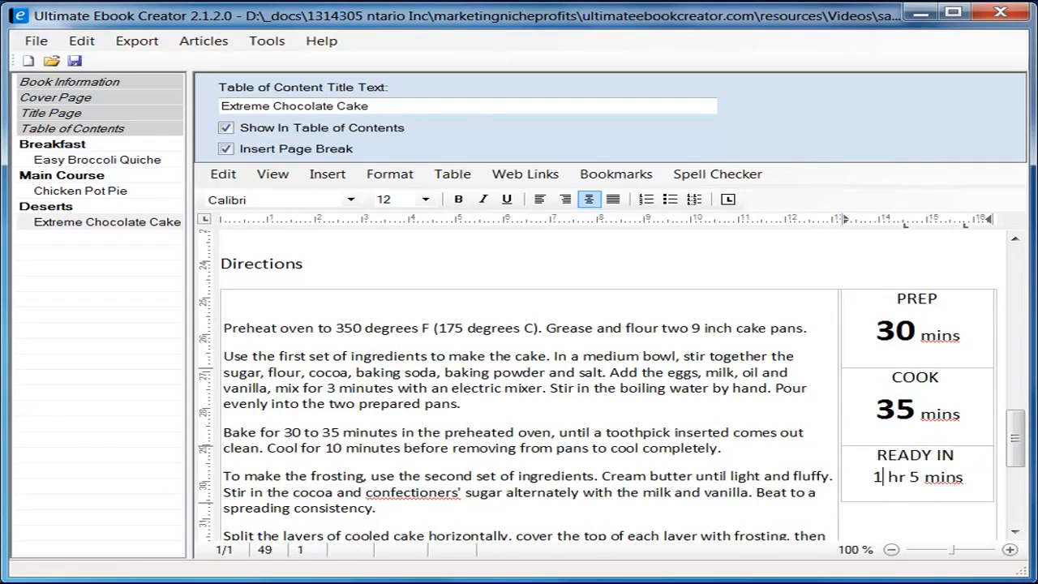
{"action": "key", "text": "Return"}
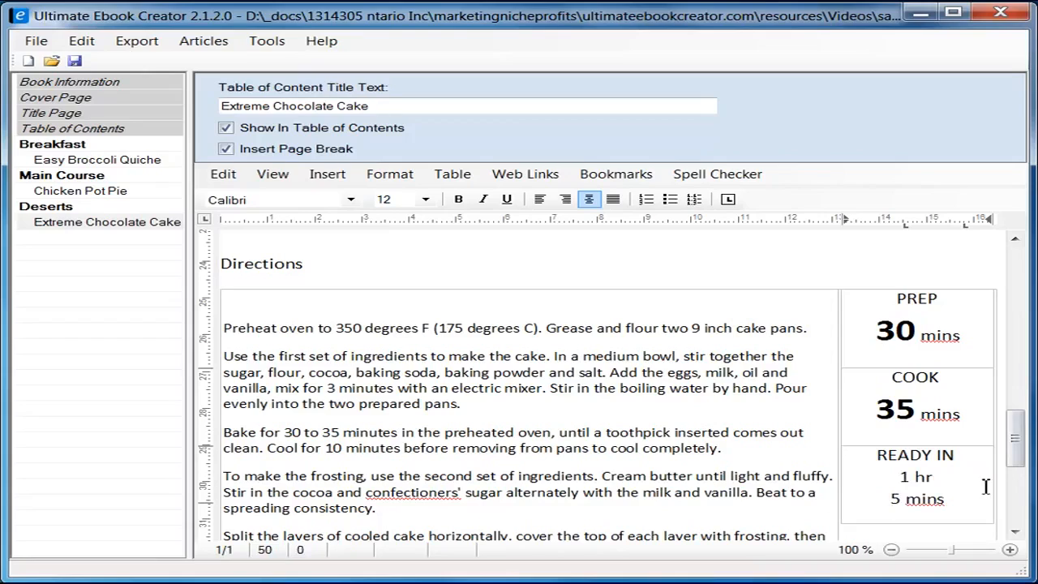
Step: Make the ready-in figures 1 and 5 bold at font size 24
{"action": "left_click_drag", "start_coordinate": [914, 477], "coordinate": [900, 478]}
{"action": "left_click", "coordinate": [458, 199]}
{"action": "left_click", "coordinate": [425, 199]}
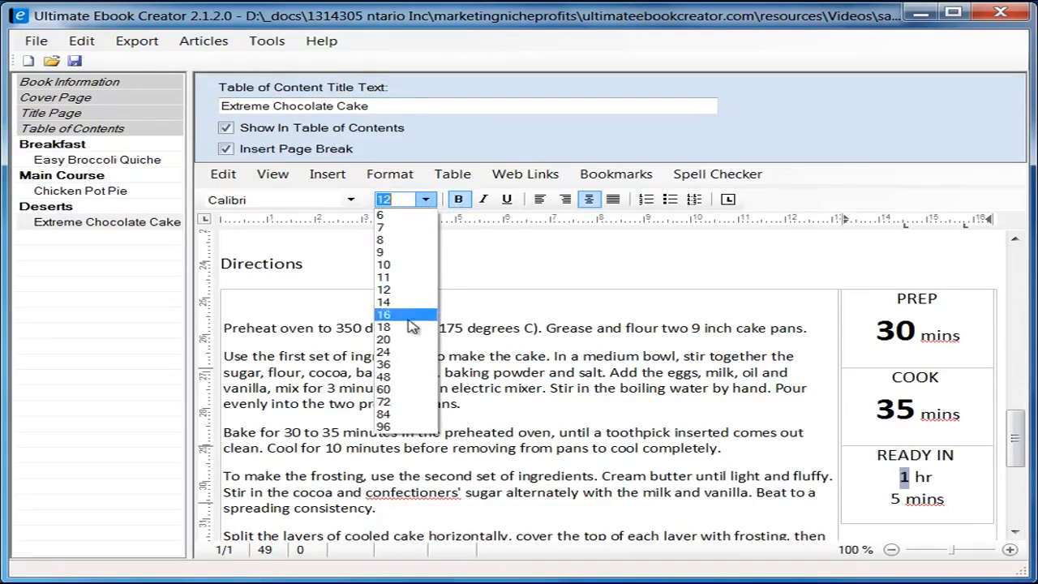
{"action": "left_click", "coordinate": [410, 352]}
{"action": "left_click_drag", "start_coordinate": [900, 518], "coordinate": [892, 523]}
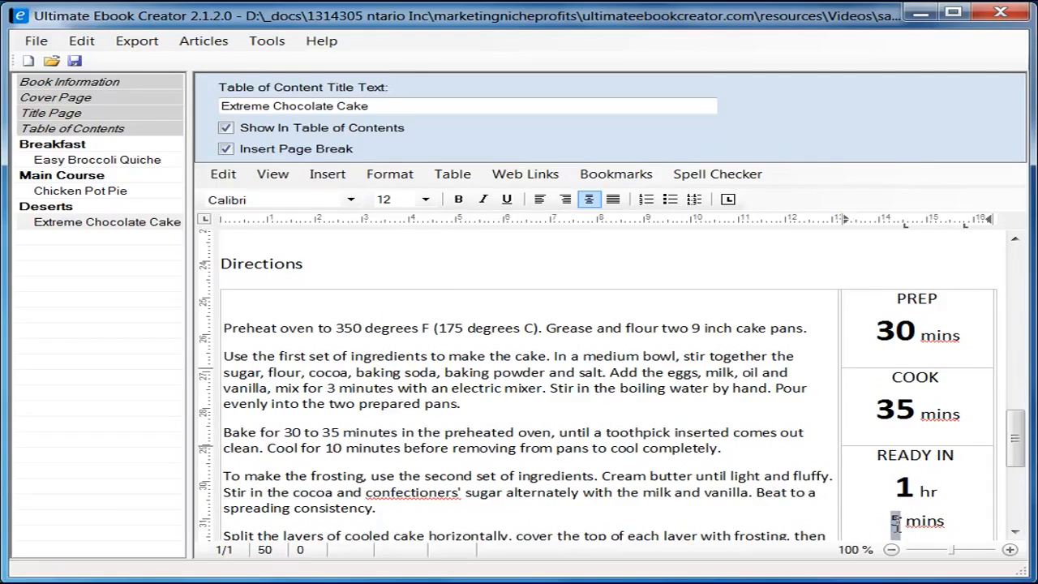
{"action": "left_click", "coordinate": [458, 199]}
{"action": "left_click", "coordinate": [426, 199]}
{"action": "left_click", "coordinate": [409, 352]}
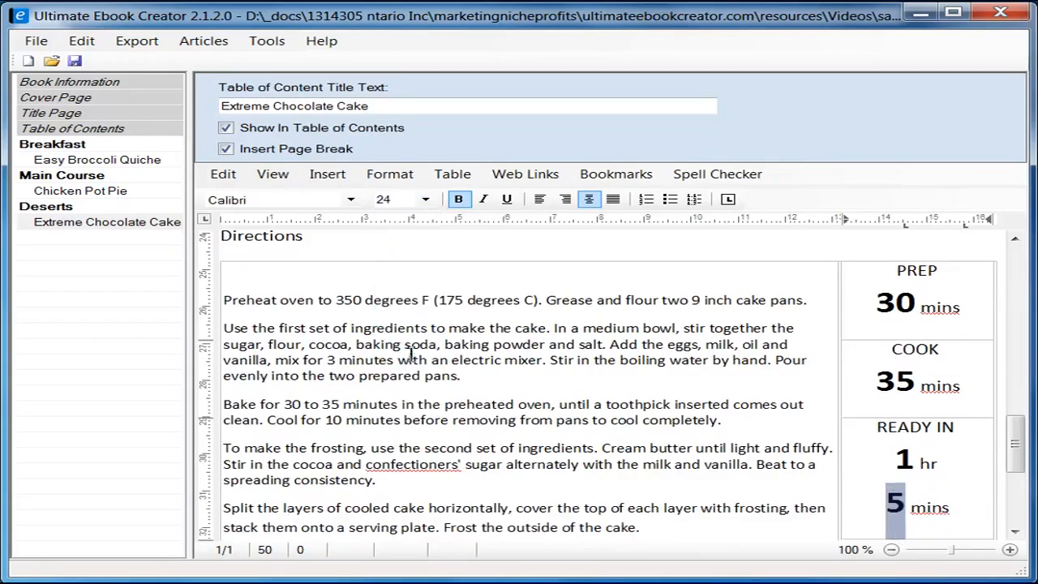
{"action": "left_click_drag", "start_coordinate": [913, 469], "coordinate": [899, 462]}
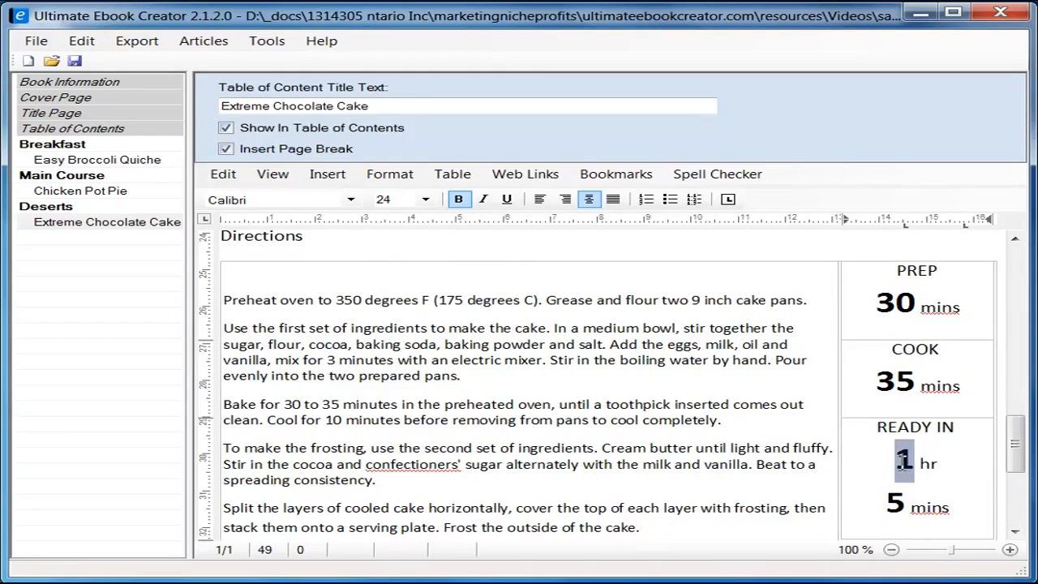
Step: Colour the 1 of the 1 hr ready-in time orange through the Font dialog
{"action": "left_click", "coordinate": [392, 173]}
{"action": "left_click", "coordinate": [407, 192]}
{"action": "left_click_drag", "start_coordinate": [307, 177], "coordinate": [489, 172]}
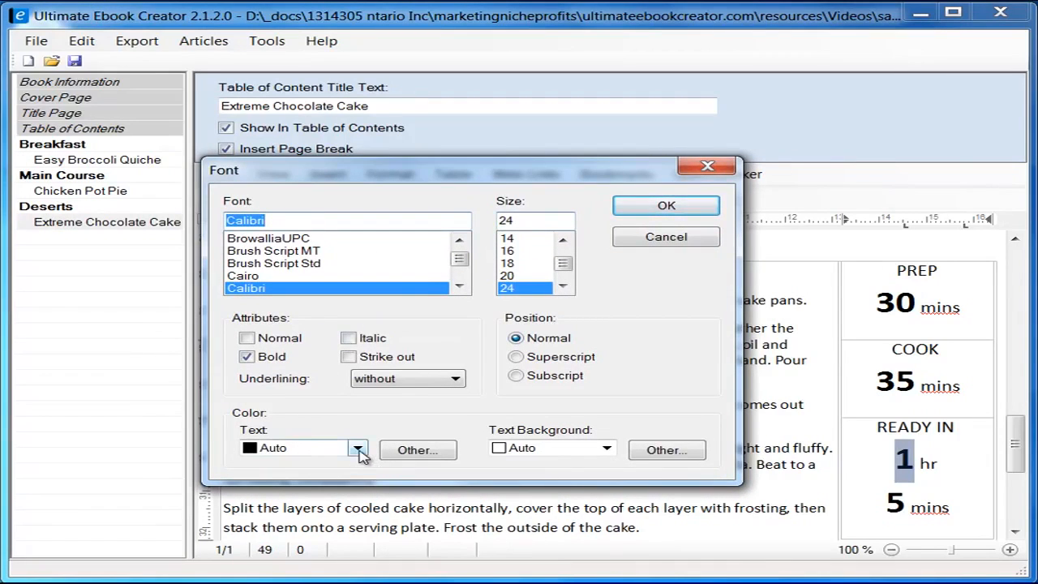
{"action": "left_click", "coordinate": [397, 451]}
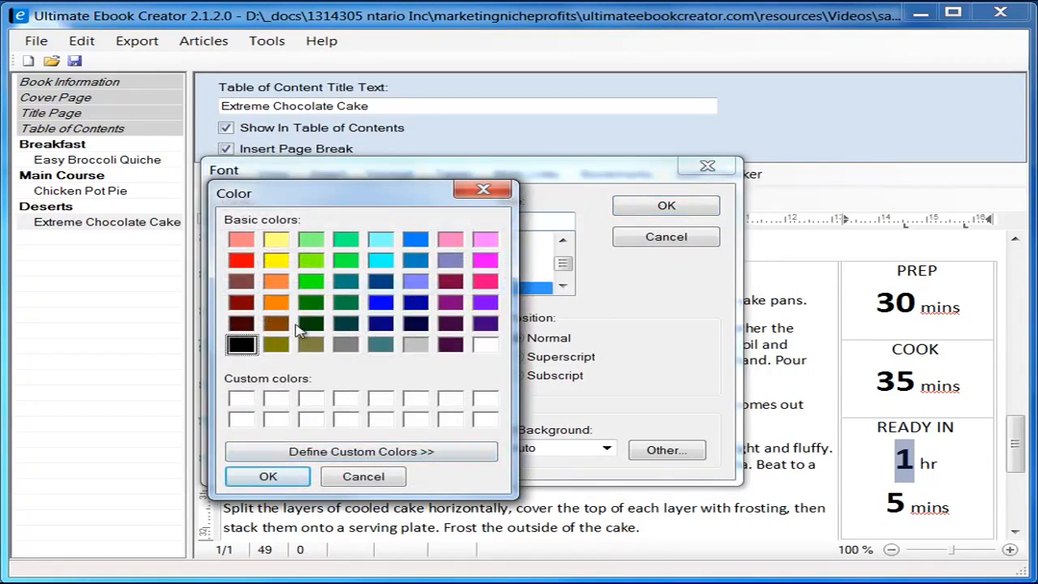
{"action": "left_click", "coordinate": [277, 303]}
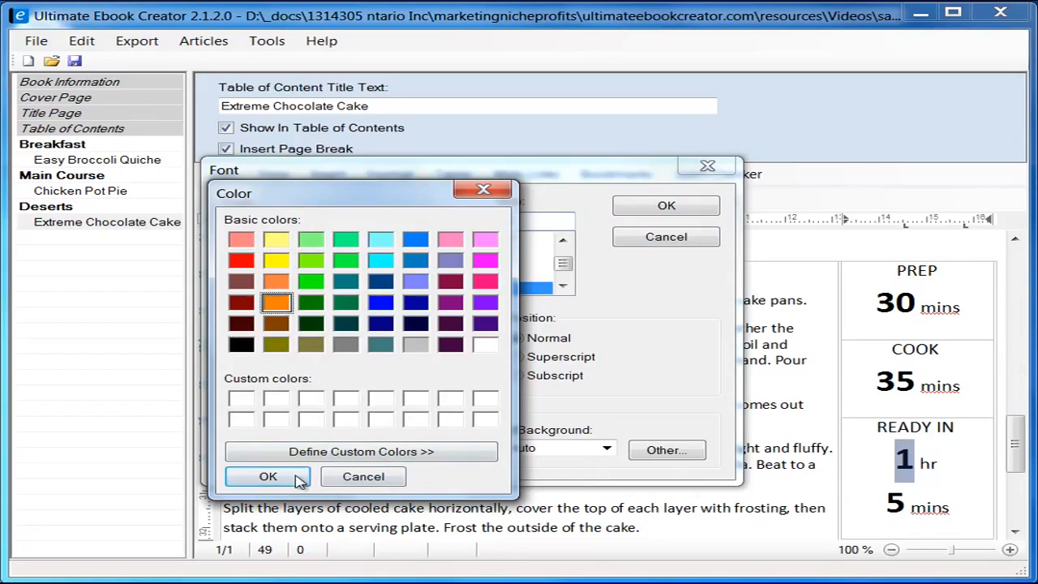
{"action": "left_click", "coordinate": [299, 479]}
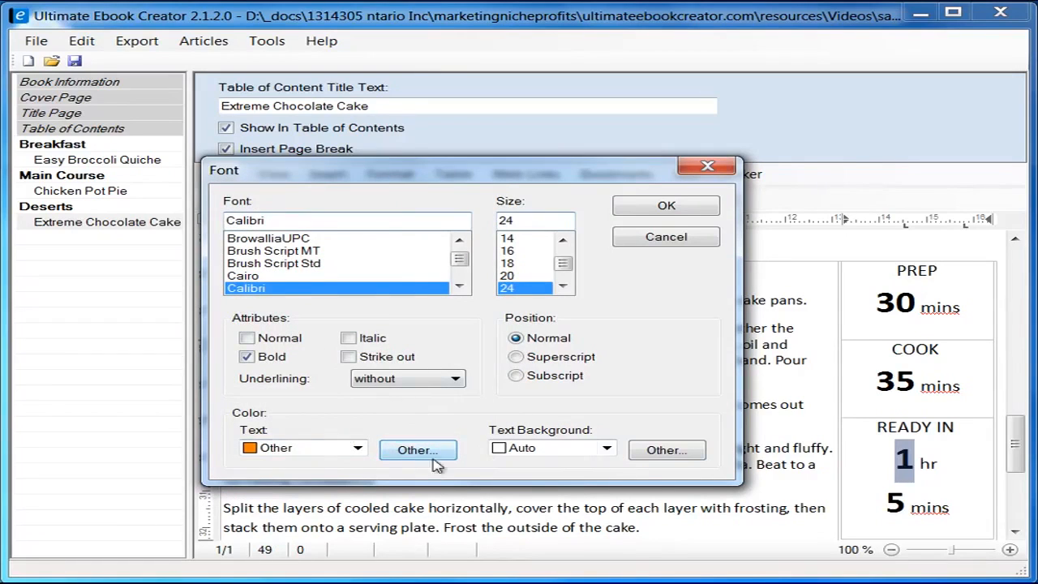
{"action": "left_click", "coordinate": [676, 210]}
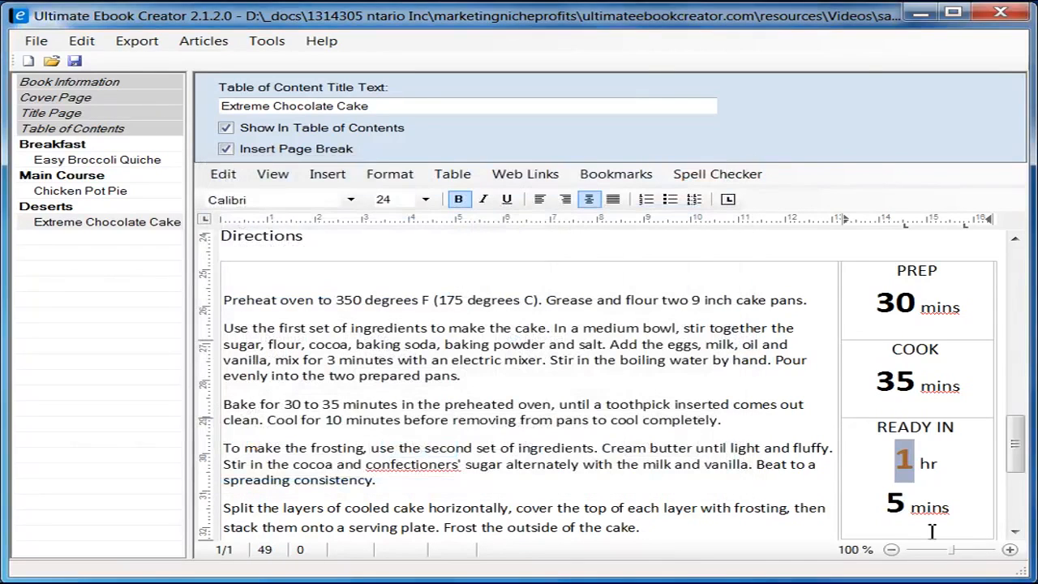
Step: Select the 5 before mins and give it the same orange text colour
{"action": "left_click", "coordinate": [910, 506]}
{"action": "left_click_drag", "start_coordinate": [910, 506], "coordinate": [892, 501]}
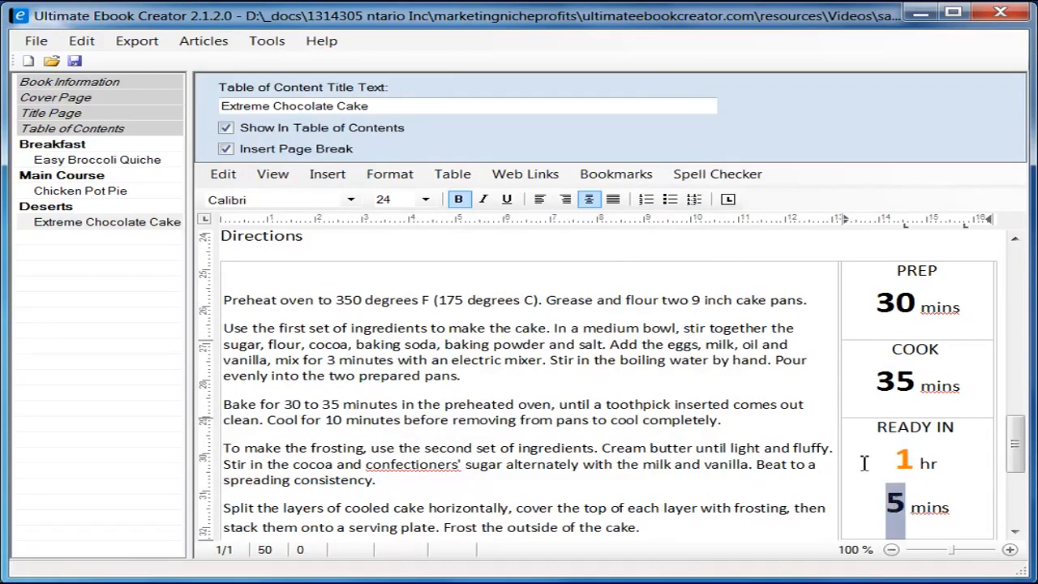
{"action": "left_click", "coordinate": [401, 178]}
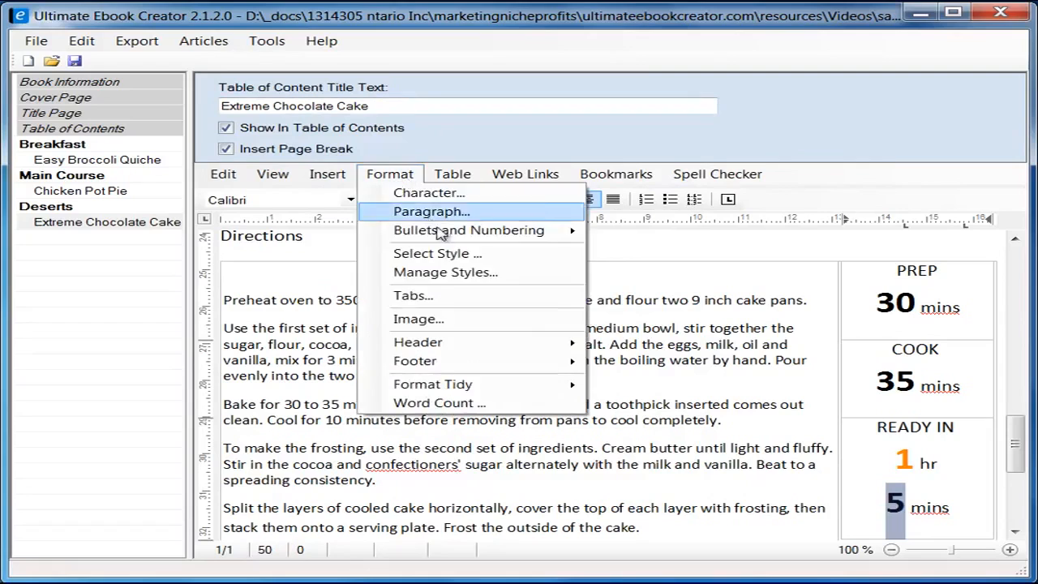
{"action": "left_click", "coordinate": [459, 192]}
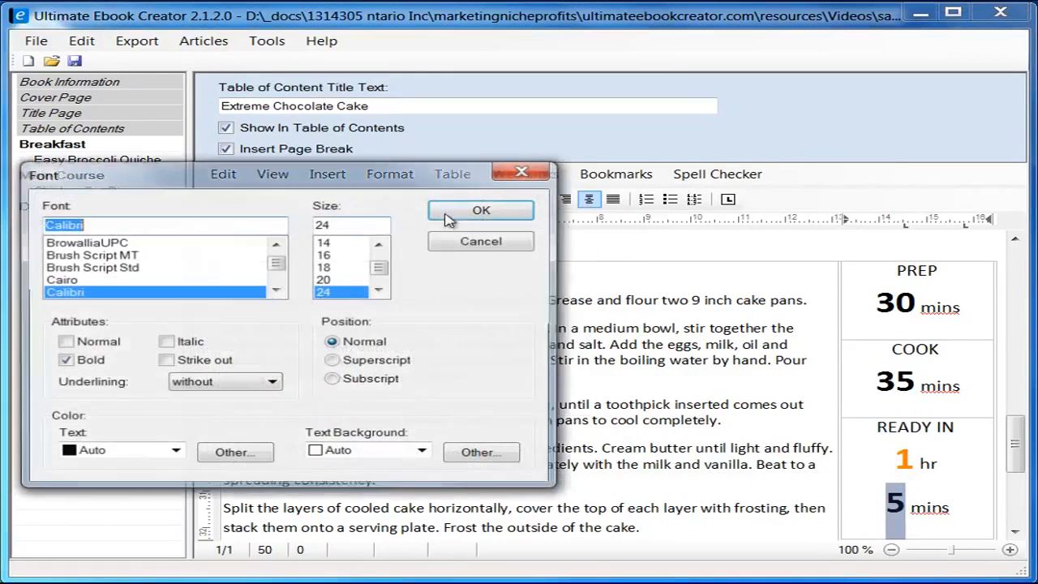
{"action": "left_click", "coordinate": [175, 451]}
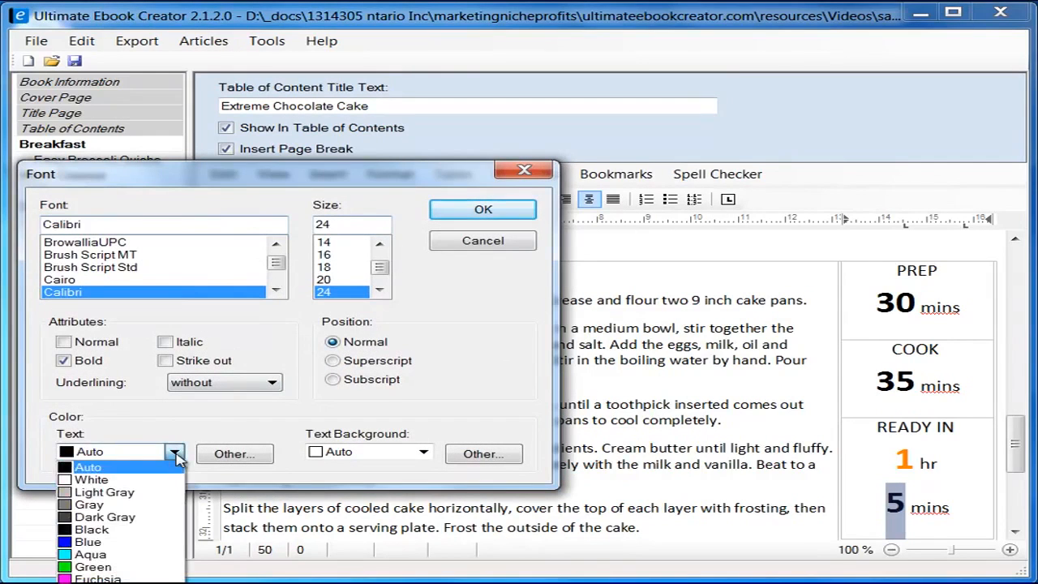
{"action": "left_click", "coordinate": [175, 453]}
{"action": "left_click", "coordinate": [234, 453]}
{"action": "left_click", "coordinate": [99, 306]}
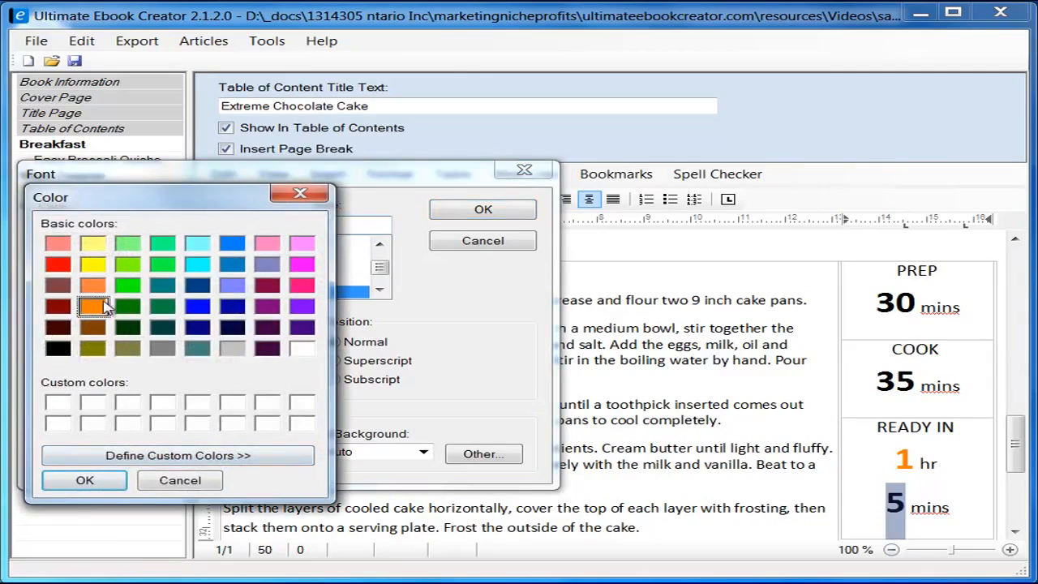
{"action": "left_click", "coordinate": [118, 483]}
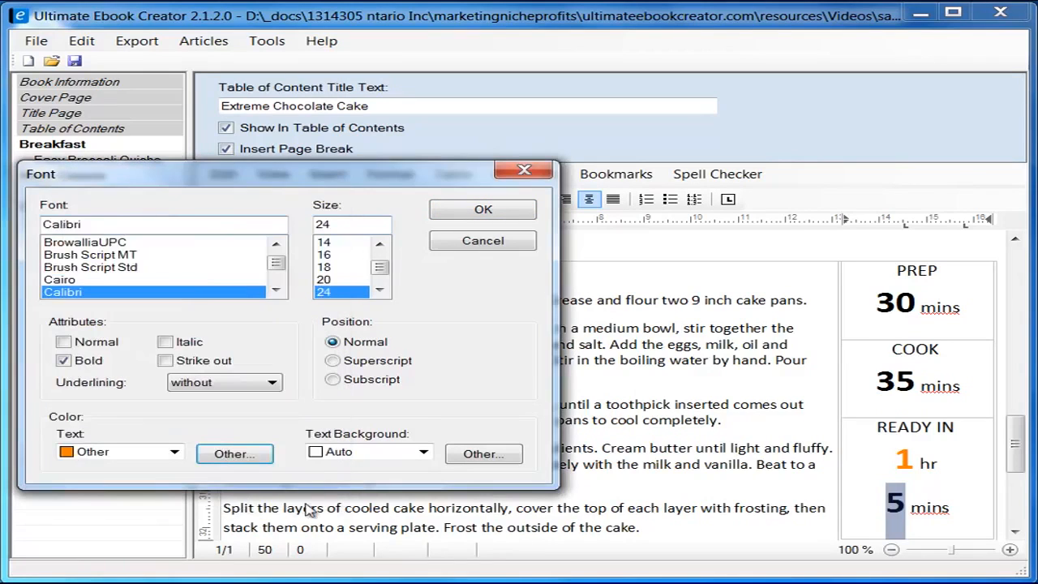
{"action": "left_click", "coordinate": [483, 210]}
{"action": "left_click", "coordinate": [956, 509]}
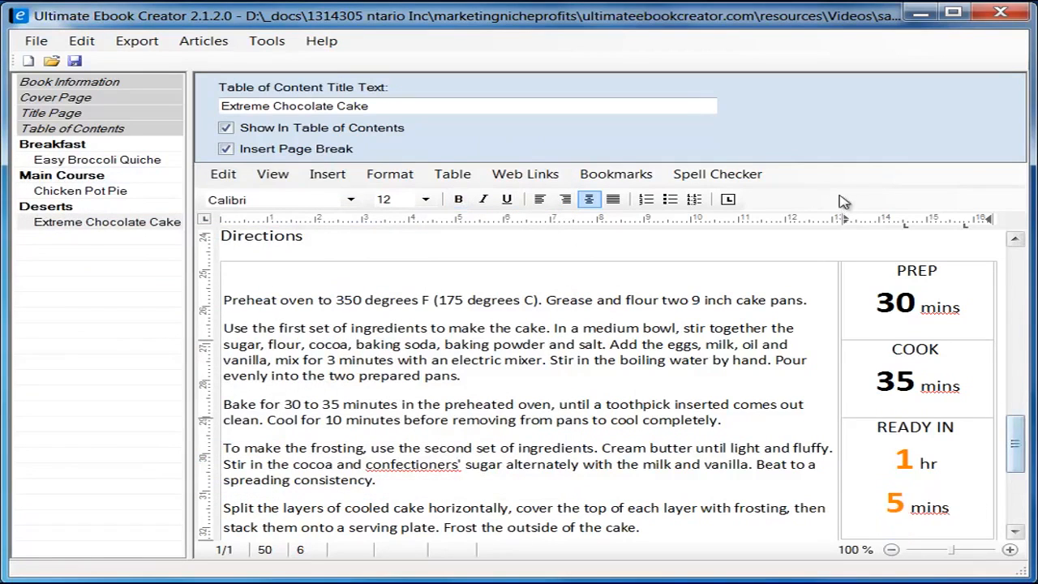
Step: Correct confectioners' to confectioner's using the spelling suggestion
{"action": "mouse_move", "coordinate": [1014, 450]}
{"action": "left_mouse_down"}
{"action": "mouse_move", "coordinate": [1015, 469]}
{"action": "mouse_move", "coordinate": [1016, 454]}
{"action": "left_mouse_up"}
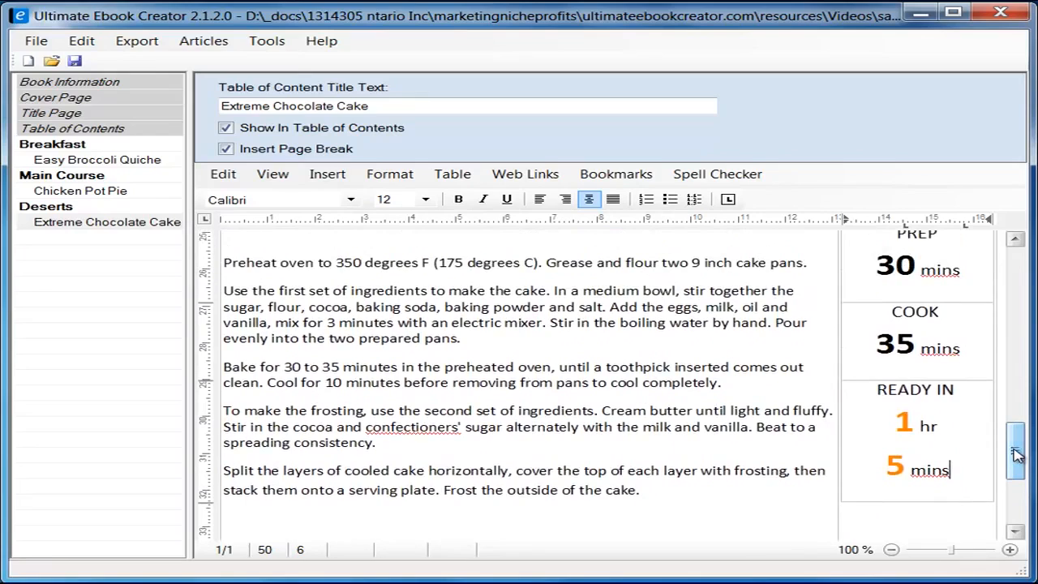
{"action": "left_click", "coordinate": [421, 427]}
{"action": "right_click", "coordinate": [420, 426]}
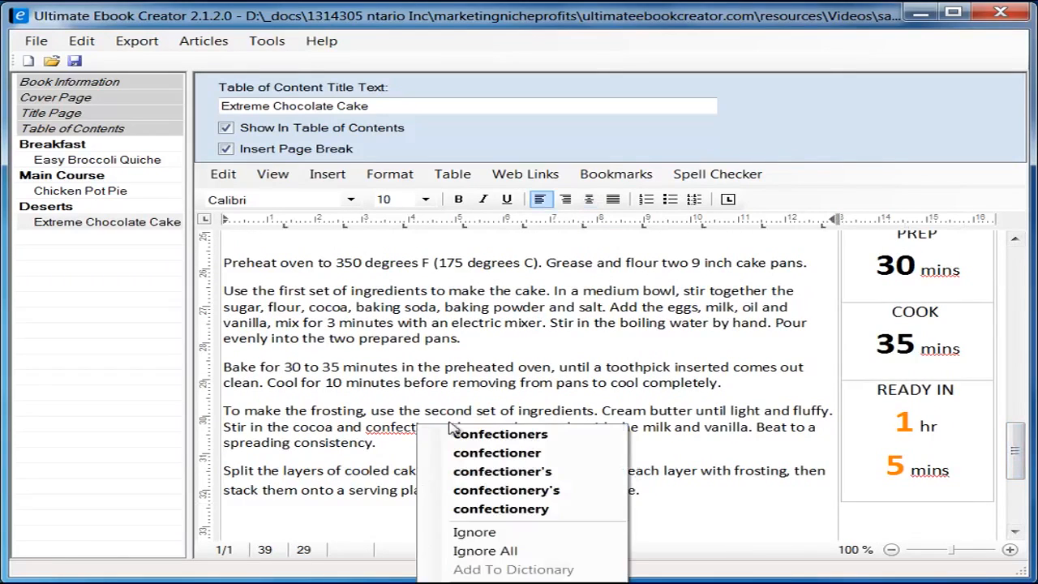
{"action": "left_click", "coordinate": [519, 471]}
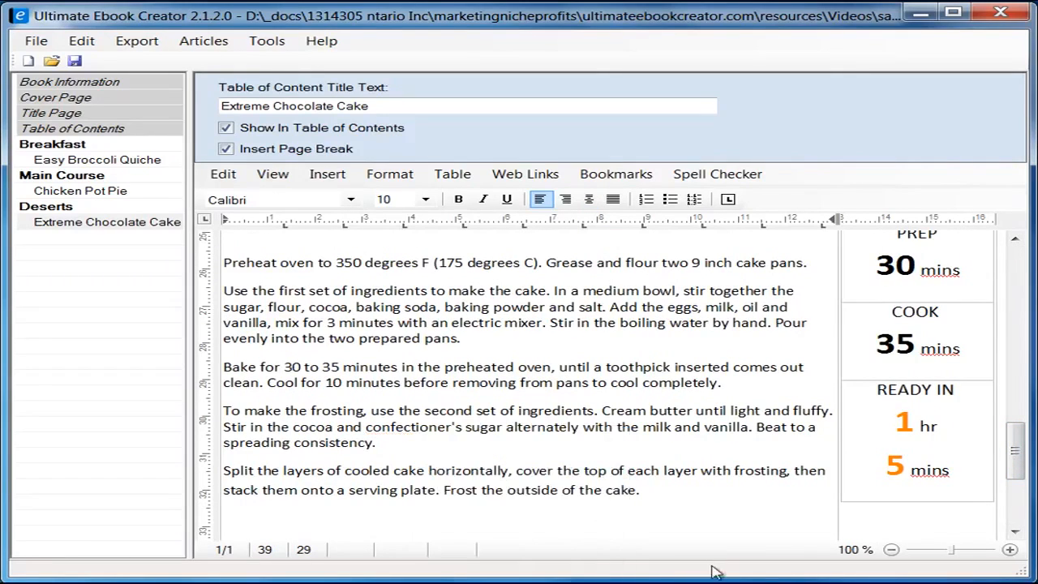
Step: Compare the cake directions with the original recipe in Firefox, then return to the ebook
{"action": "mouse_move", "coordinate": [1026, 466]}
{"action": "left_mouse_down"}
{"action": "mouse_move", "coordinate": [1024, 495]}
{"action": "mouse_move", "coordinate": [1024, 425]}
{"action": "mouse_move", "coordinate": [1028, 451]}
{"action": "mouse_move", "coordinate": [1015, 464]}
{"action": "left_mouse_up"}
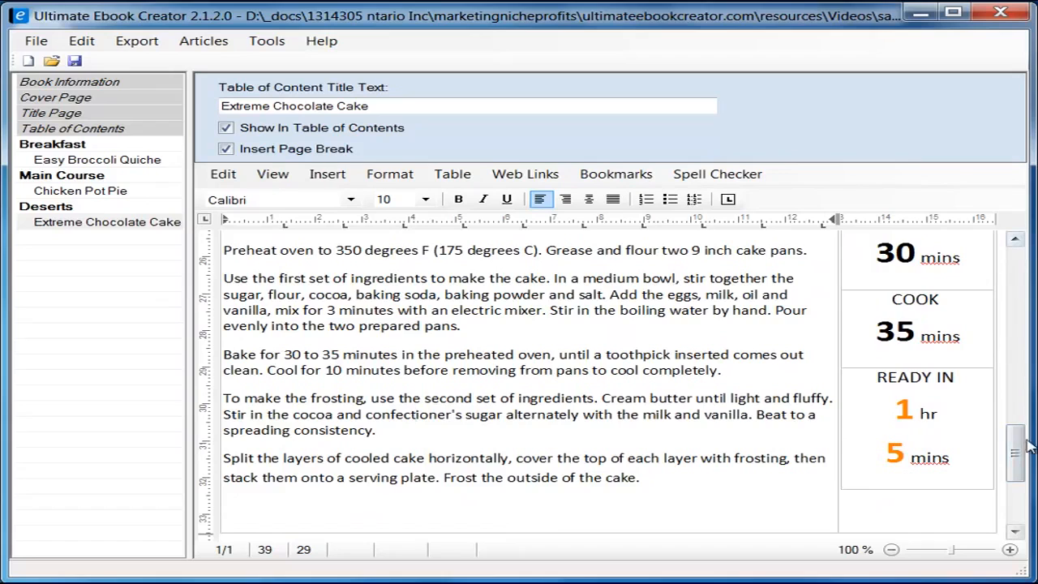
{"action": "scroll", "coordinate": [1028, 446], "scroll_direction": "up", "scroll_amount": 3}
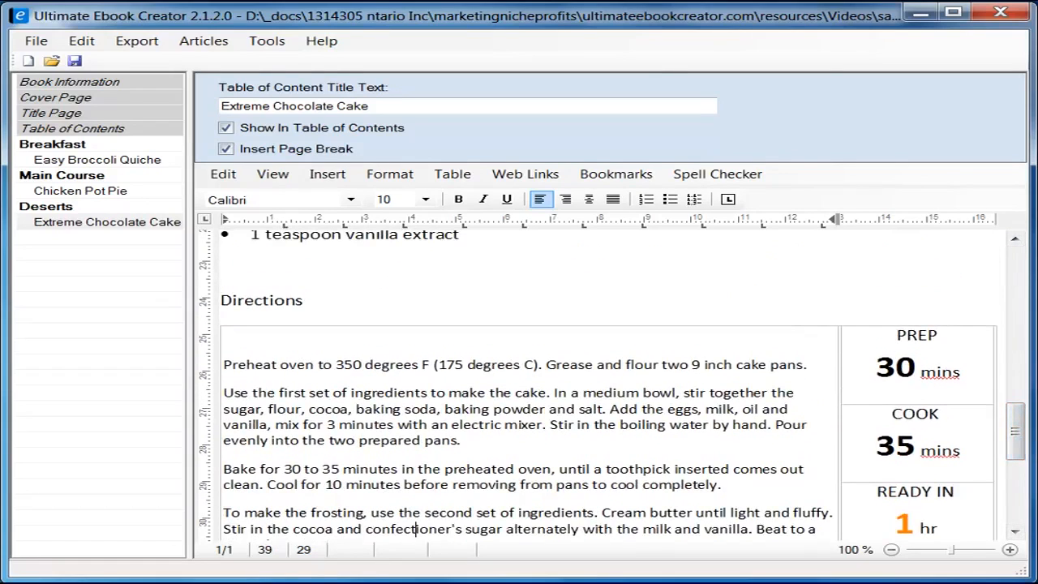
{"action": "key", "text": "alt+Tab"}
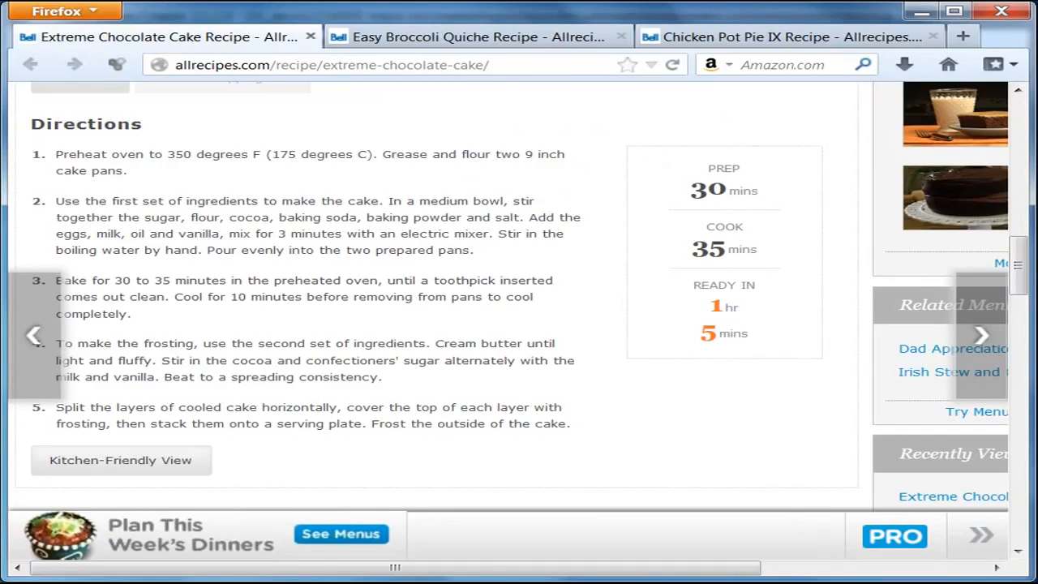
{"action": "key", "text": "alt+Tab"}
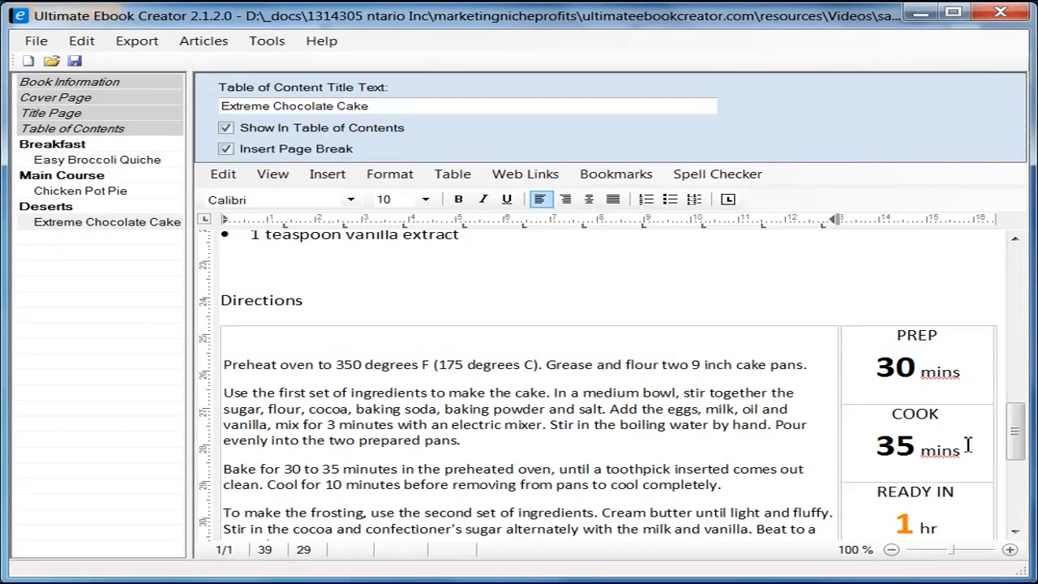
Step: Give the PREP/COOK/READY IN column a Box frame border via Format Table
{"action": "left_click", "coordinate": [980, 378]}
{"action": "left_click", "coordinate": [948, 324]}
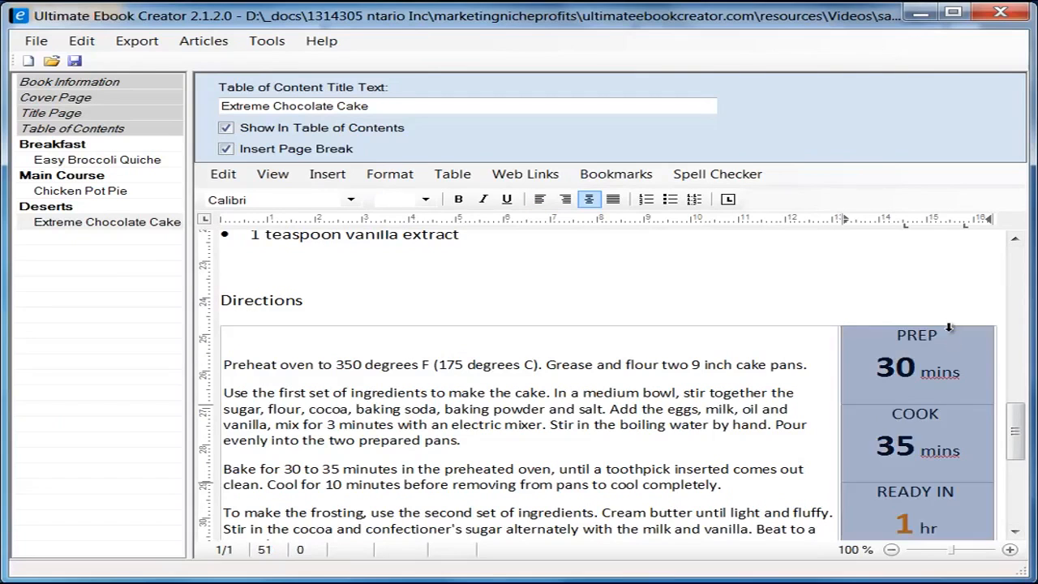
{"action": "right_click", "coordinate": [950, 345]}
{"action": "left_click", "coordinate": [1018, 538]}
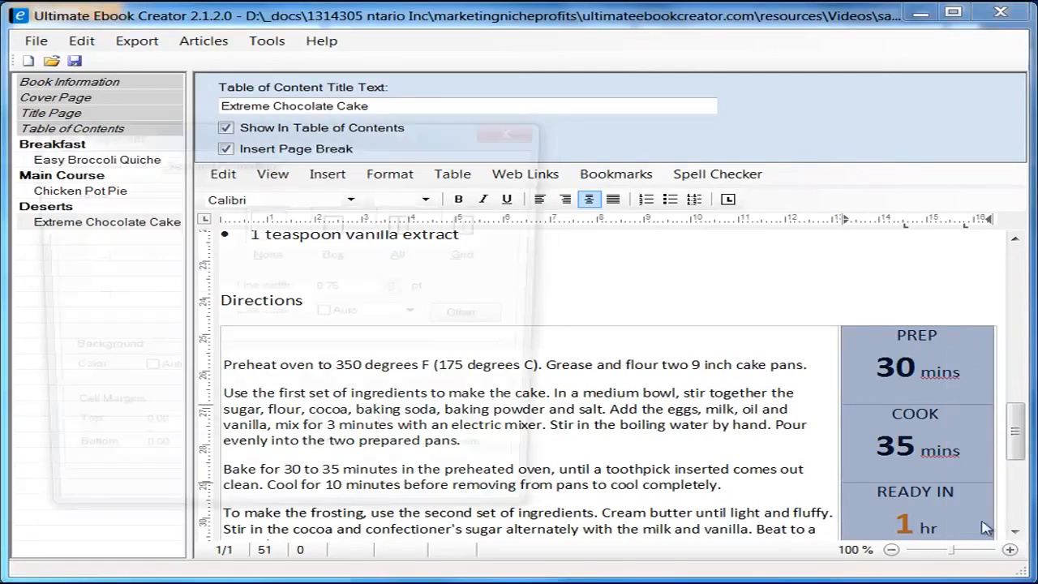
{"action": "left_click_drag", "start_coordinate": [401, 141], "coordinate": [585, 154]}
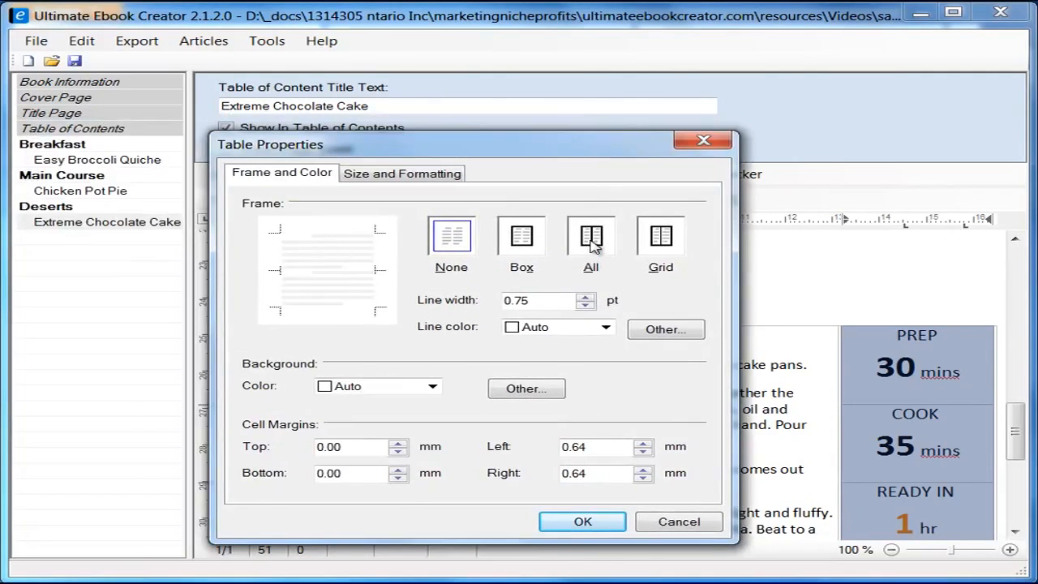
{"action": "left_click", "coordinate": [525, 244]}
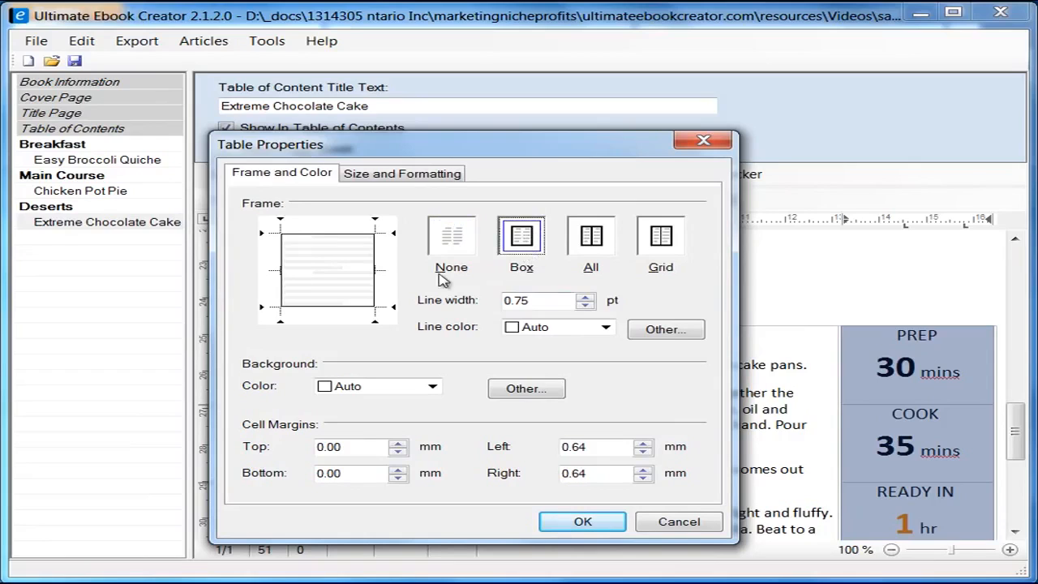
{"action": "left_click", "coordinate": [582, 522]}
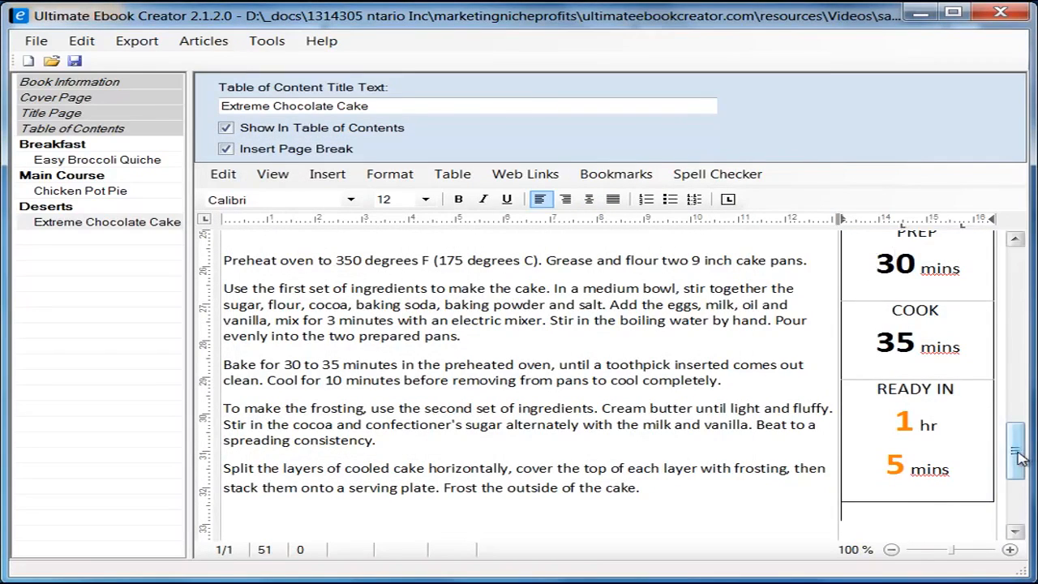
Step: Drag the timing column's left border right to make it narrower
{"action": "mouse_move", "coordinate": [1018, 452]}
{"action": "left_mouse_down"}
{"action": "mouse_move", "coordinate": [1019, 430]}
{"action": "mouse_move", "coordinate": [1019, 462]}
{"action": "left_mouse_up"}
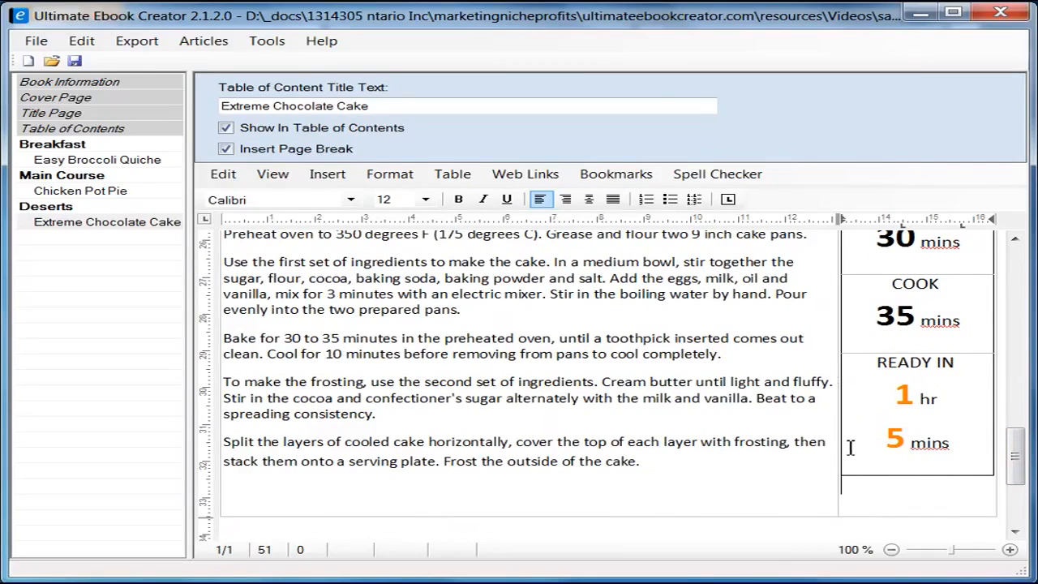
{"action": "left_click_drag", "start_coordinate": [843, 441], "coordinate": [865, 445]}
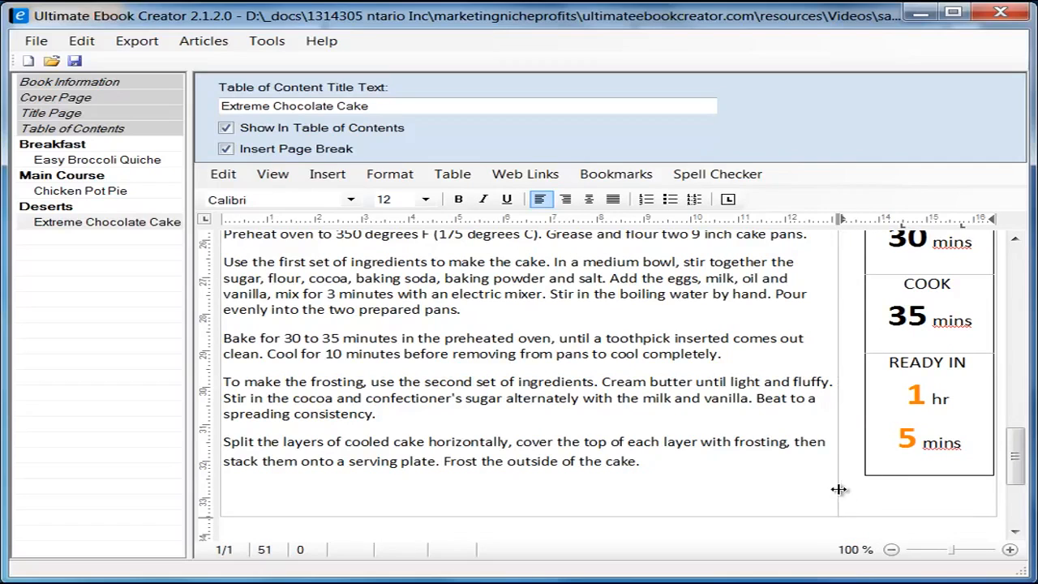
{"action": "left_click", "coordinate": [802, 487]}
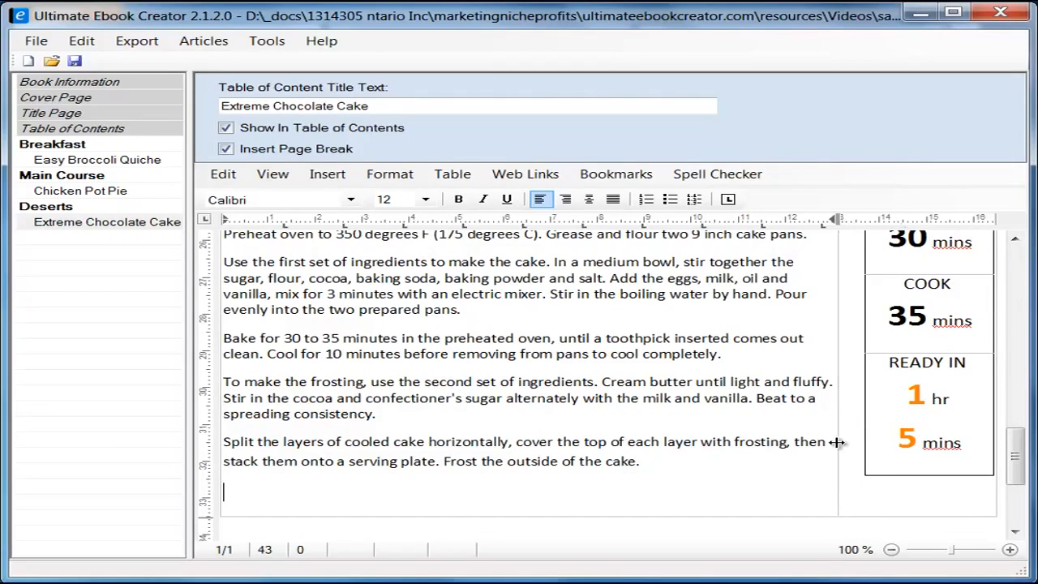
{"action": "scroll", "coordinate": [951, 539], "scroll_direction": "up", "scroll_amount": 3}
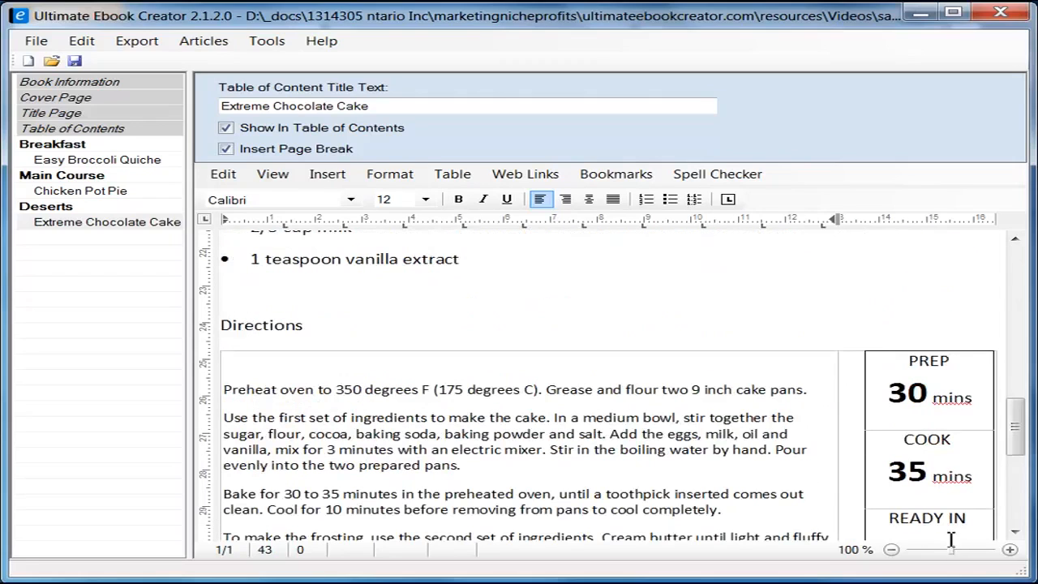
{"action": "left_click", "coordinate": [859, 415]}
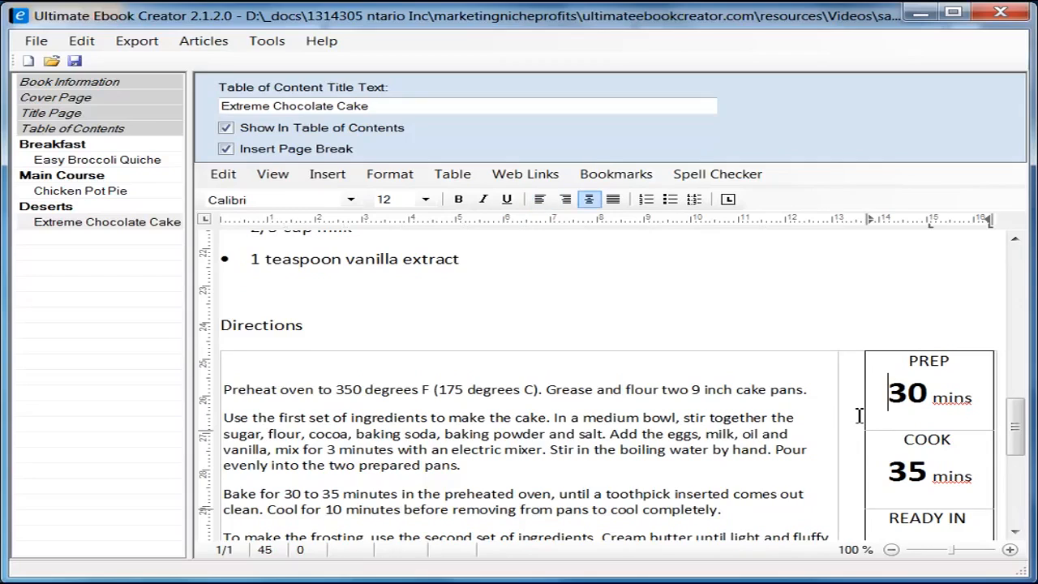
{"action": "left_click", "coordinate": [846, 347]}
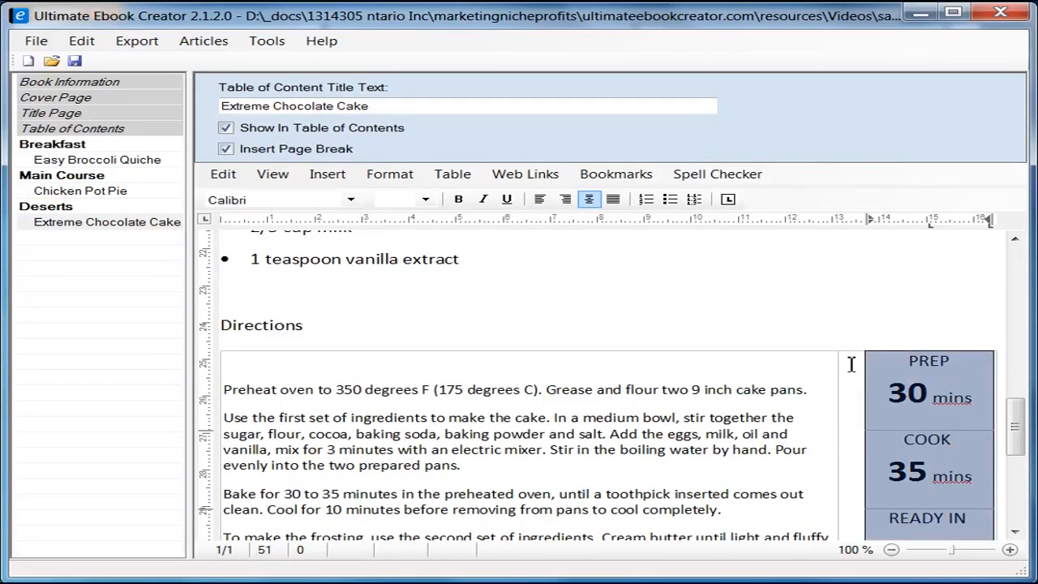
{"action": "left_click", "coordinate": [844, 359]}
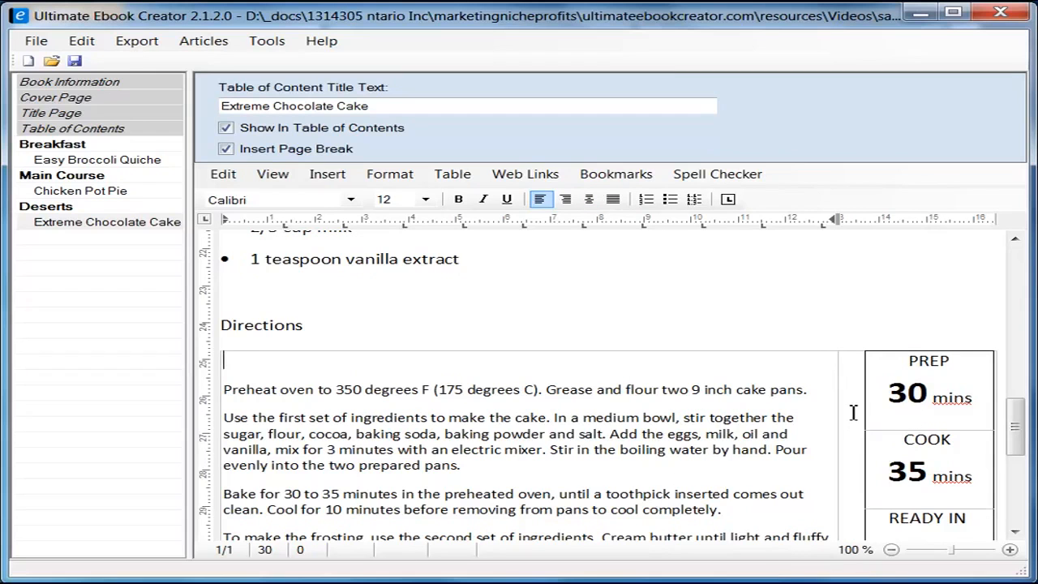
{"action": "left_click_drag", "start_coordinate": [1019, 431], "coordinate": [1021, 474]}
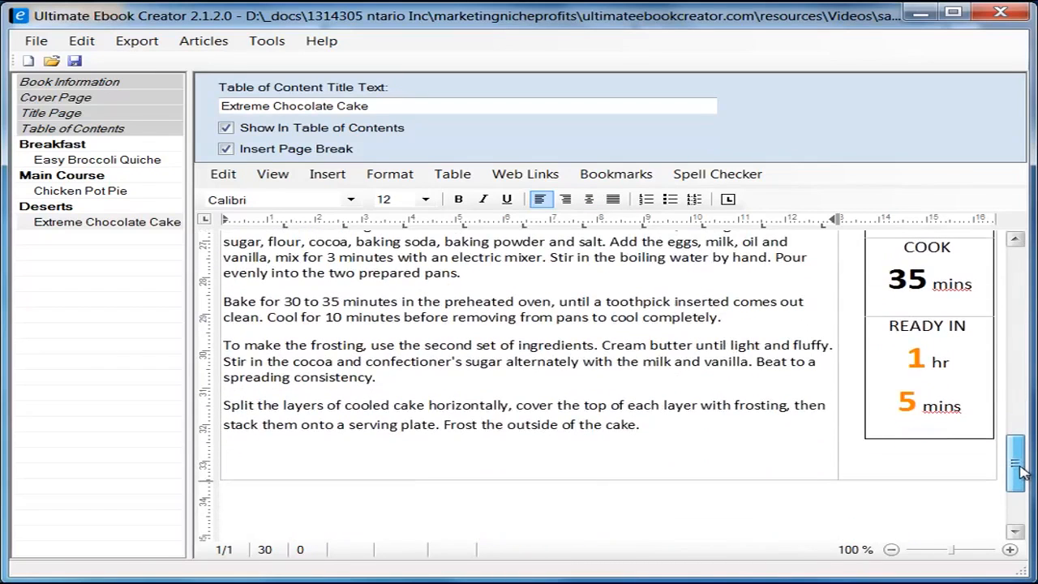
{"action": "left_click", "coordinate": [913, 471]}
{"action": "right_click", "coordinate": [902, 464]}
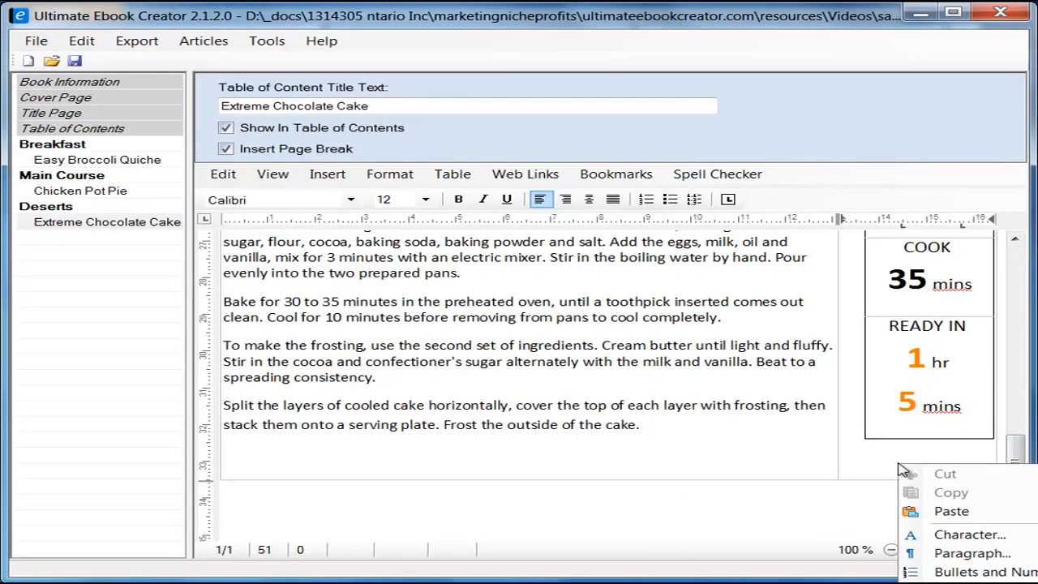
{"action": "left_click", "coordinate": [964, 582]}
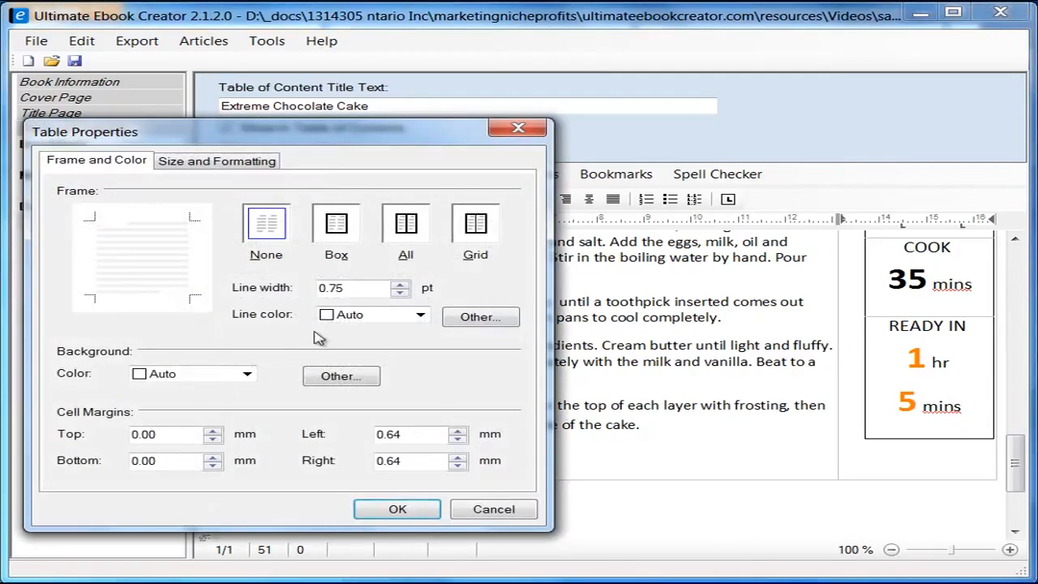
{"action": "left_click", "coordinate": [231, 165]}
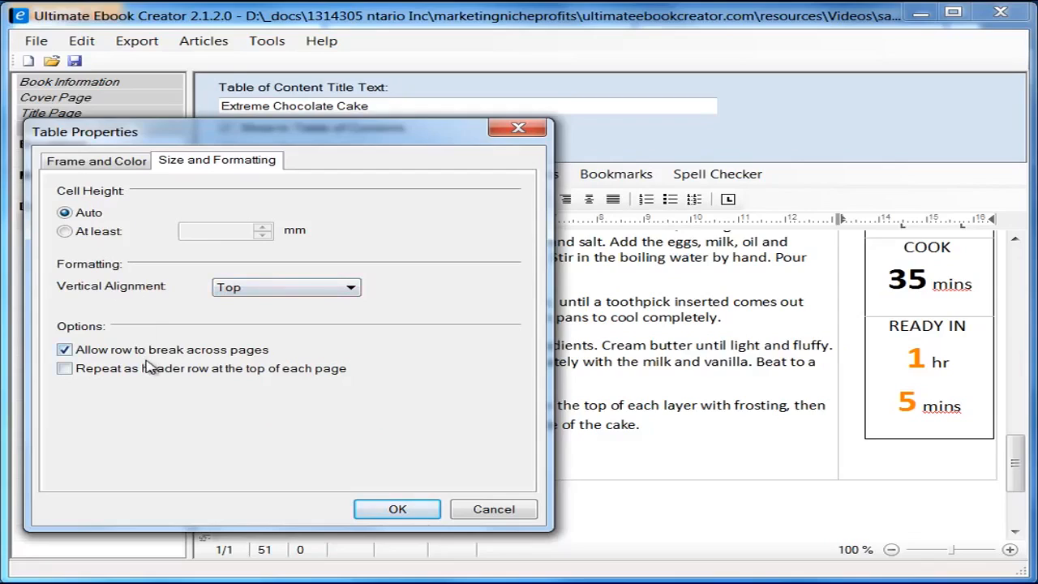
{"action": "left_click", "coordinate": [341, 290]}
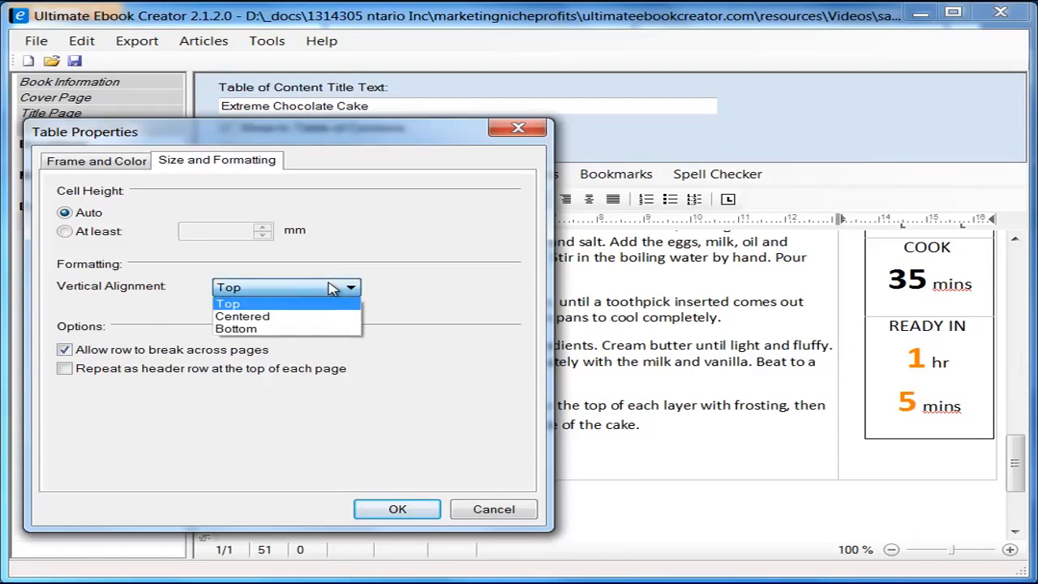
{"action": "left_click", "coordinate": [333, 289]}
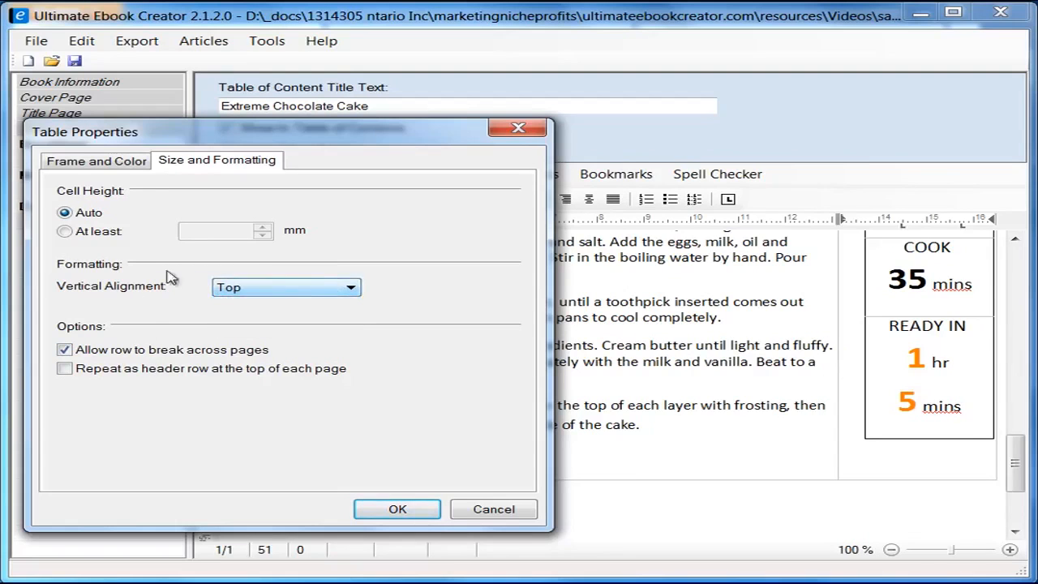
{"action": "left_click", "coordinate": [494, 509]}
{"action": "left_click_drag", "start_coordinate": [1023, 479], "coordinate": [1031, 442]}
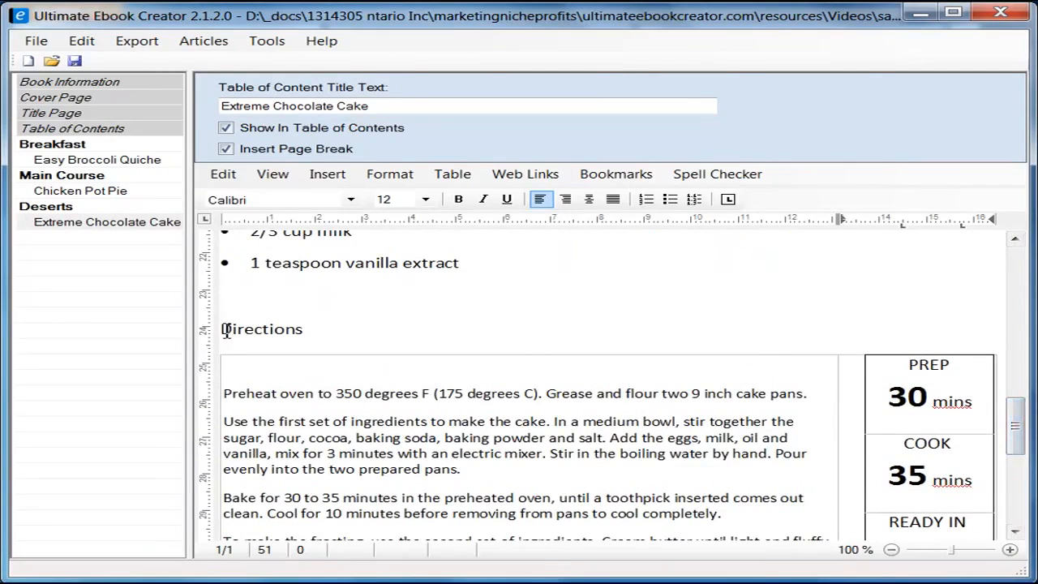
Step: Bold the Directions and Ingredient headings, then save the ebook project
{"action": "left_click_drag", "start_coordinate": [221, 328], "coordinate": [325, 330]}
{"action": "left_click", "coordinate": [458, 199]}
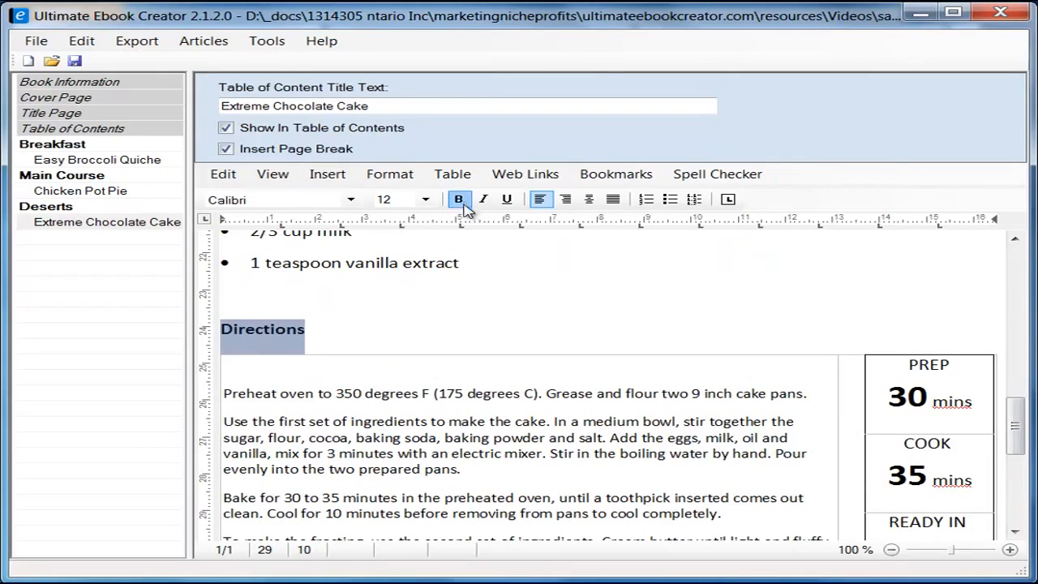
{"action": "left_click_drag", "start_coordinate": [1023, 444], "coordinate": [1023, 316]}
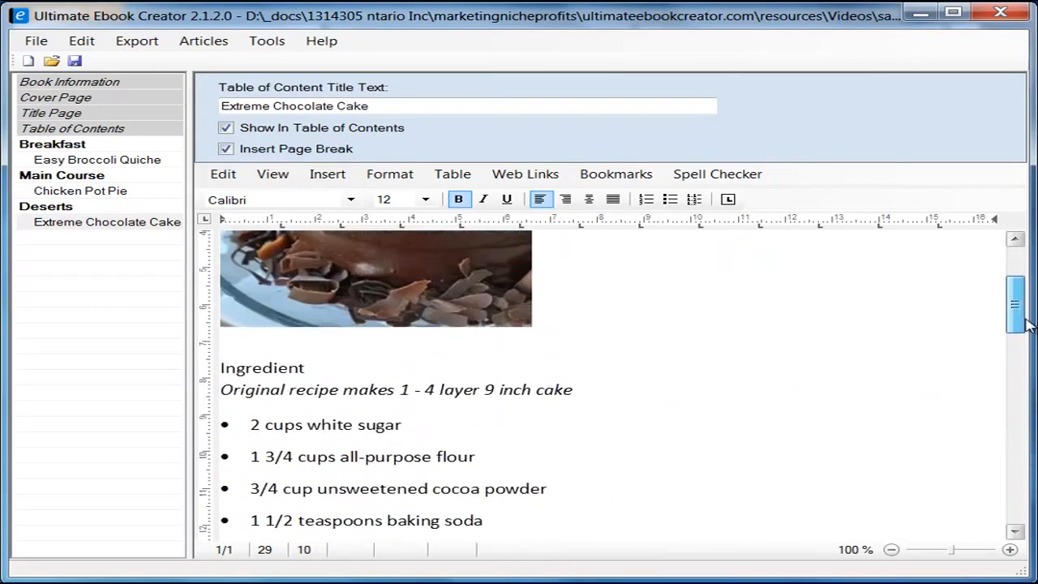
{"action": "left_click_drag", "start_coordinate": [318, 378], "coordinate": [221, 378]}
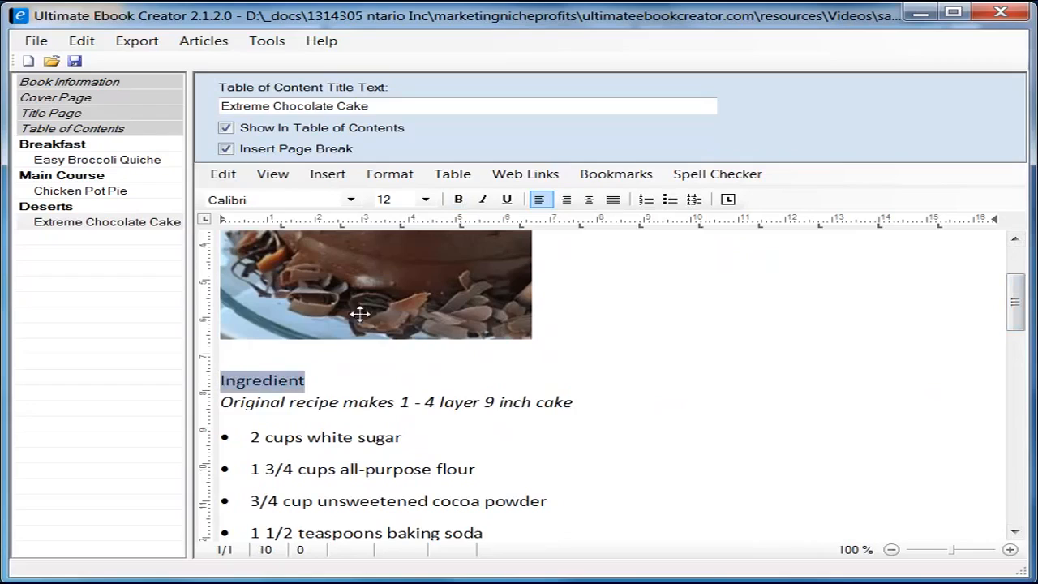
{"action": "left_click", "coordinate": [458, 198]}
{"action": "left_click", "coordinate": [855, 349]}
{"action": "left_click_drag", "start_coordinate": [1013, 294], "coordinate": [1016, 279]}
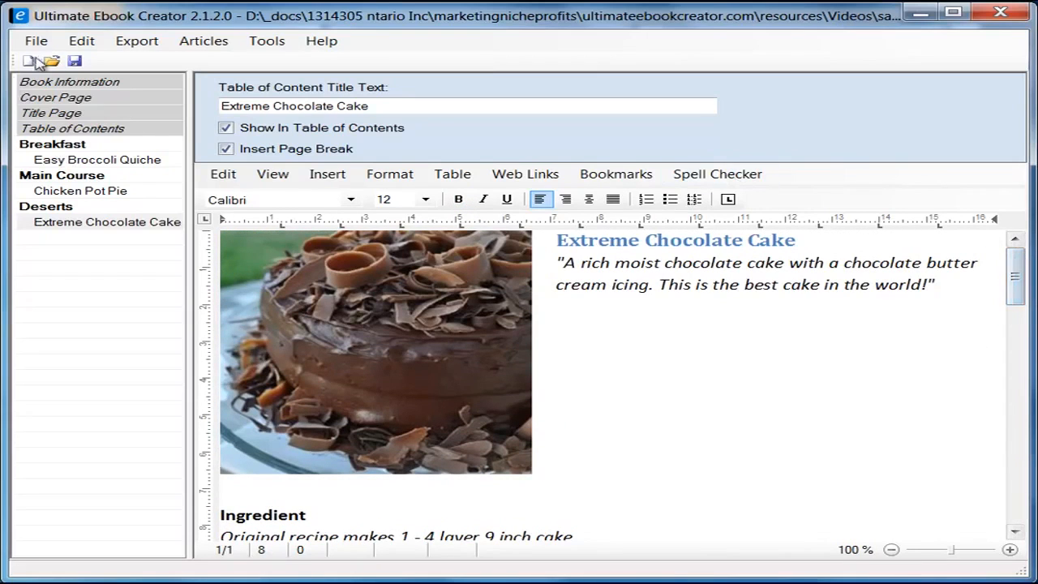
{"action": "left_click", "coordinate": [75, 62]}
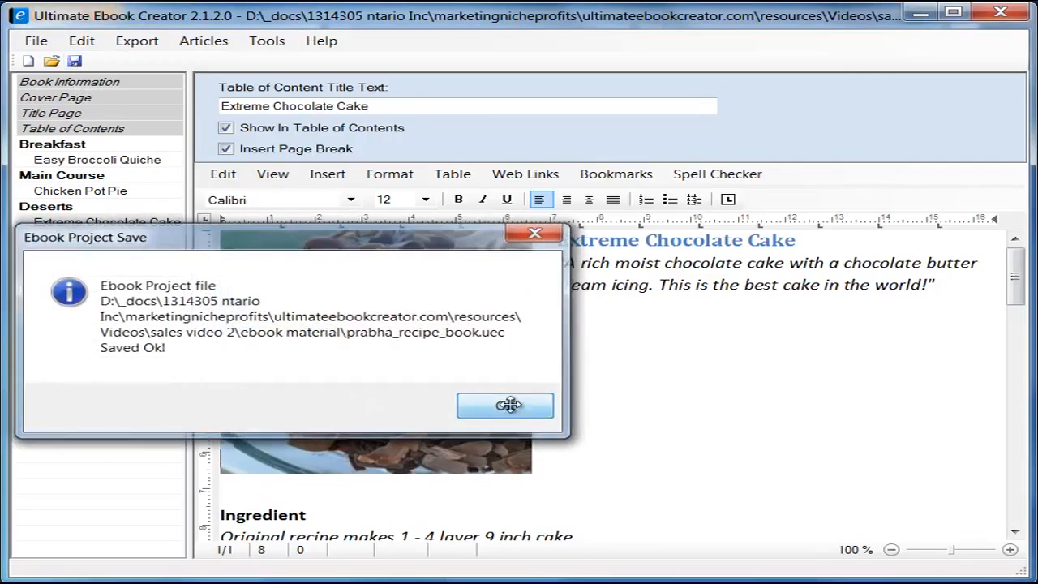
Step: Dismiss the save message and add a Customer Reviews chapter after Deserts
{"action": "left_click", "coordinate": [509, 405]}
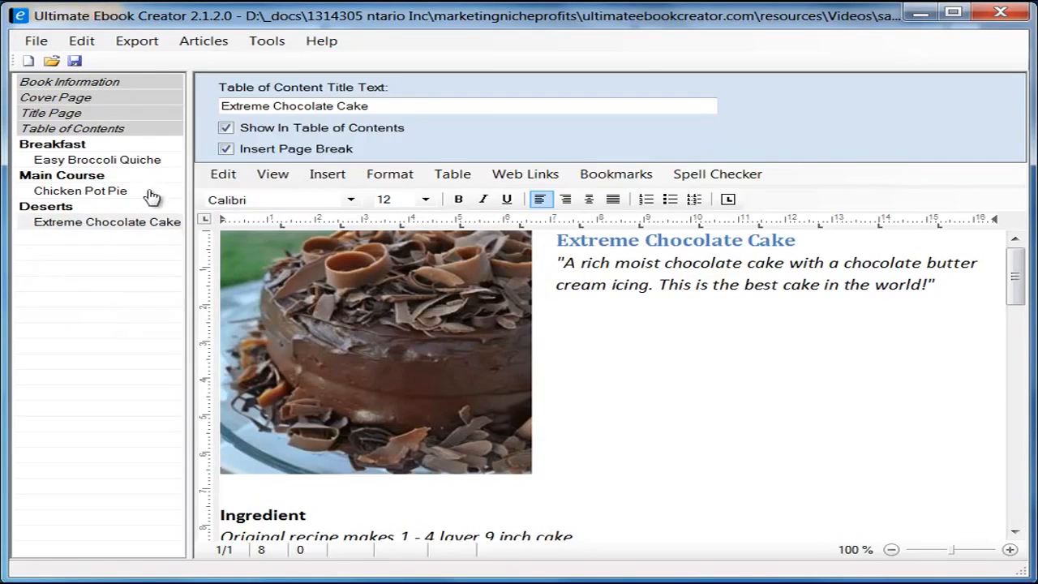
{"action": "left_click", "coordinate": [102, 194]}
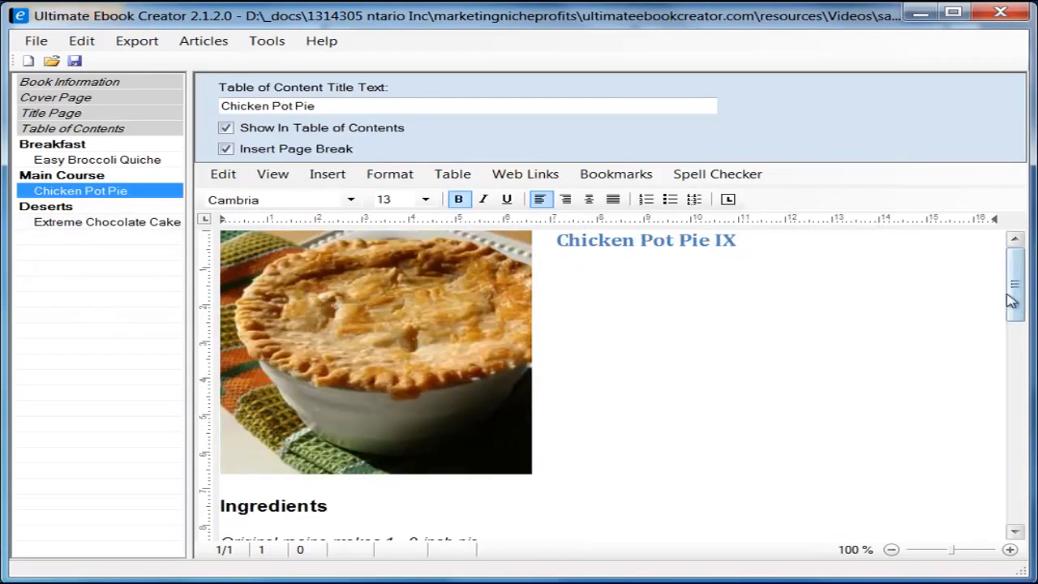
{"action": "left_click_drag", "start_coordinate": [1013, 300], "coordinate": [1018, 503]}
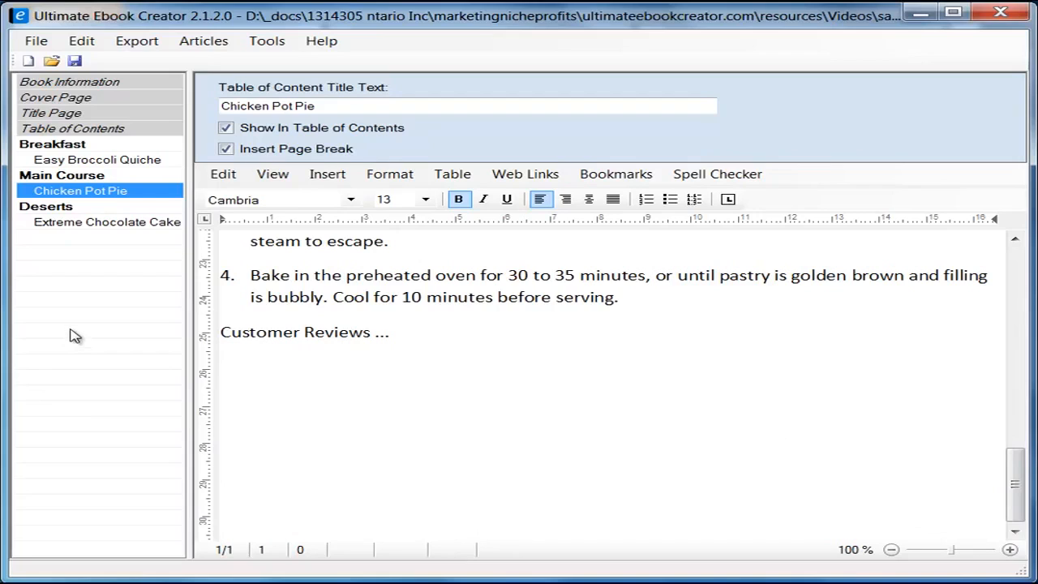
{"action": "left_click", "coordinate": [120, 329]}
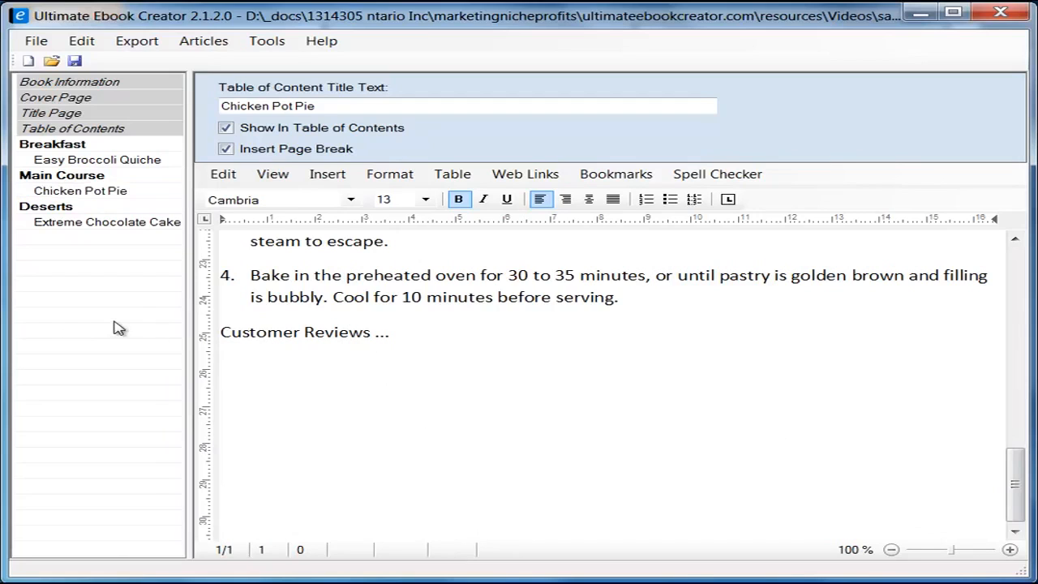
{"action": "right_click", "coordinate": [73, 326]}
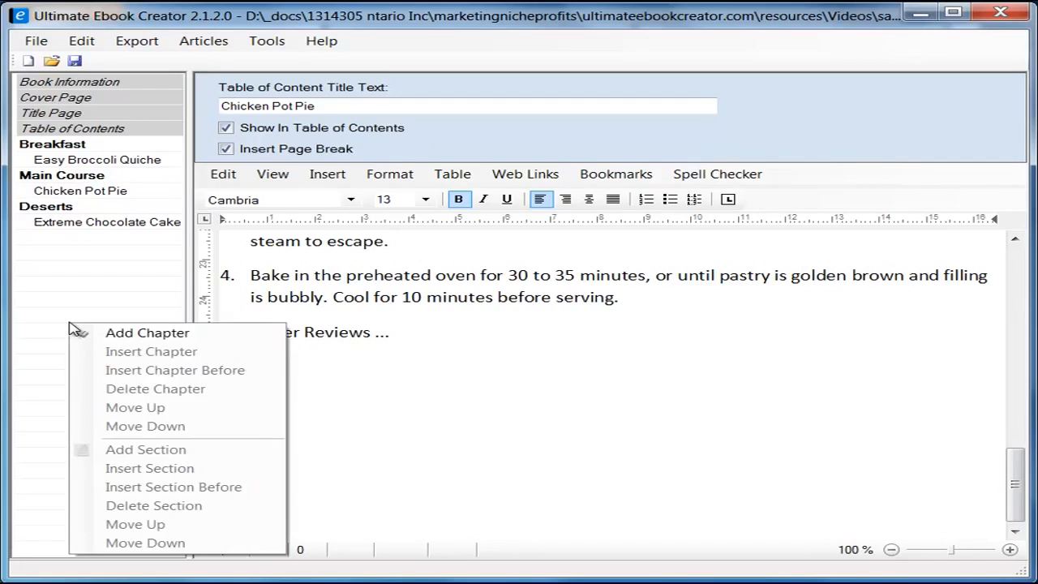
{"action": "left_click", "coordinate": [159, 336]}
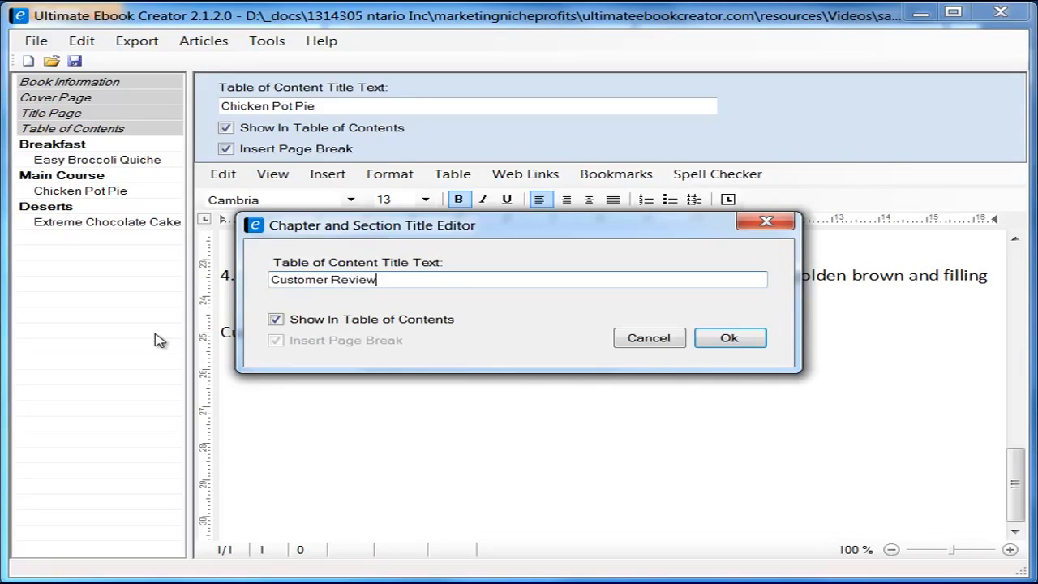
{"action": "left_click", "coordinate": [748, 341]}
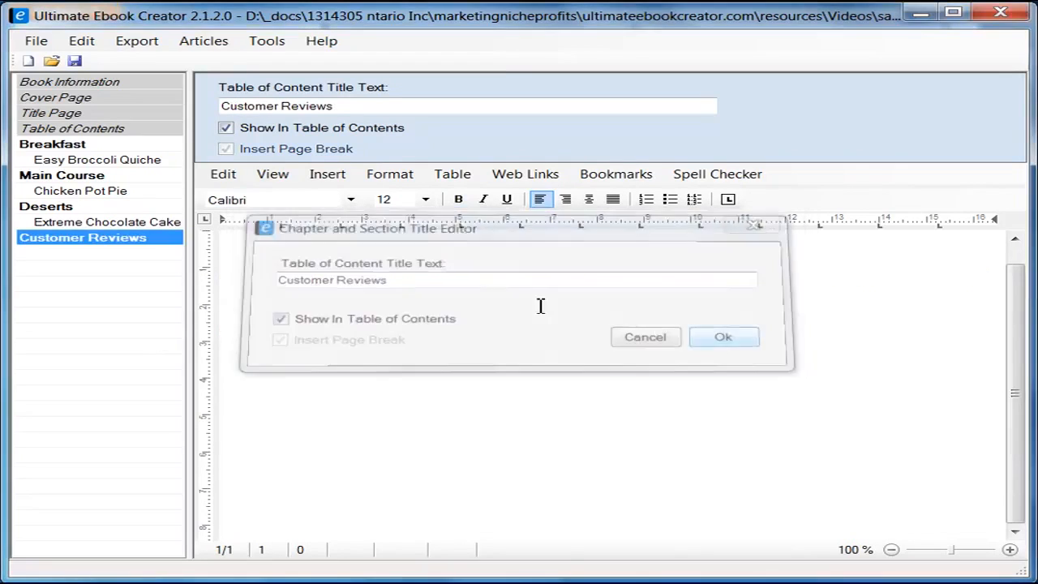
Step: Add a Chicken Pot Pie Reviews section with a page break under Customer Reviews
{"action": "right_click", "coordinate": [139, 247]}
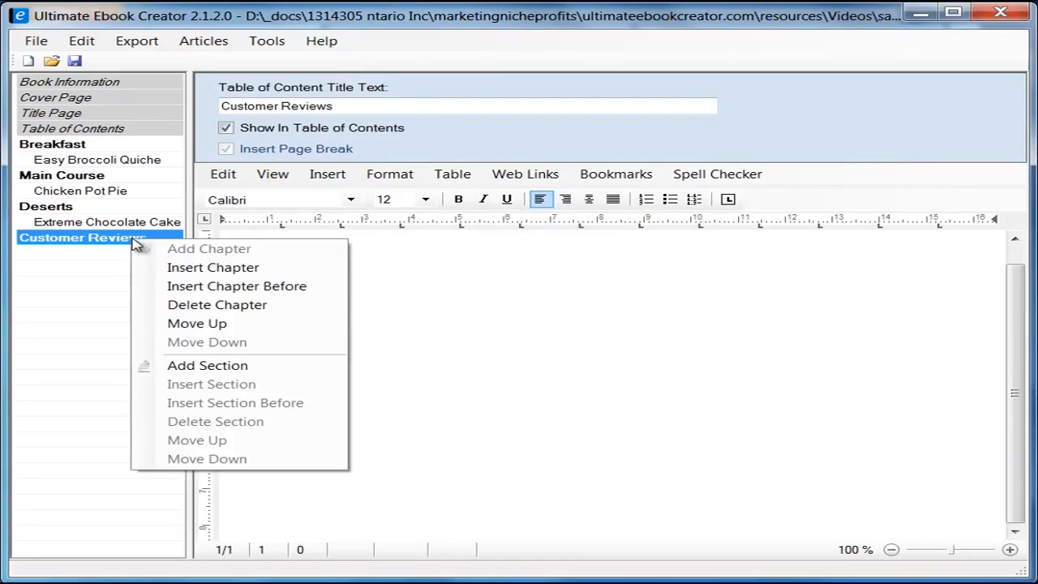
{"action": "left_click", "coordinate": [204, 365]}
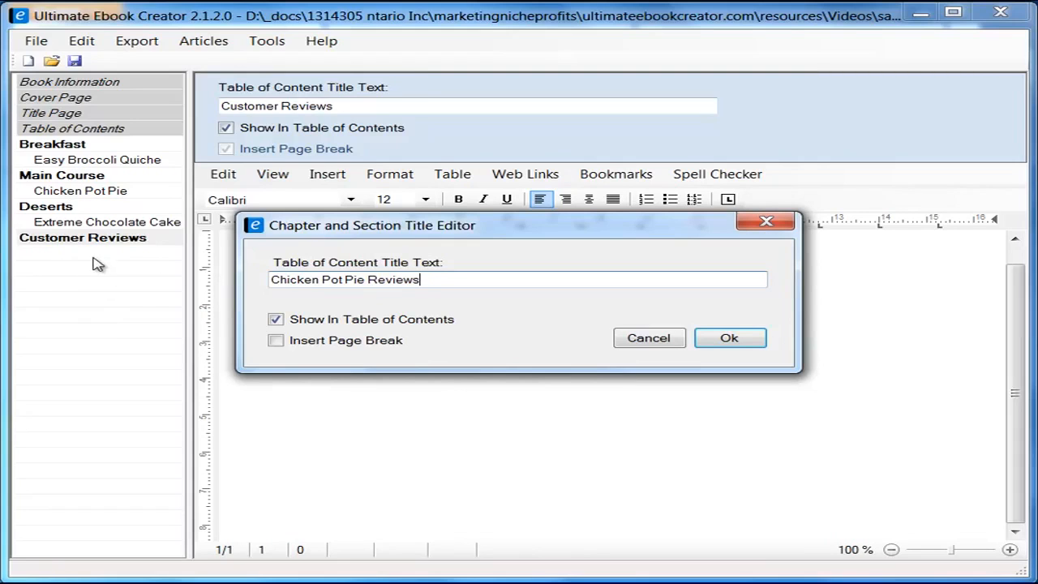
{"action": "left_click", "coordinate": [277, 340]}
{"action": "left_click", "coordinate": [729, 337]}
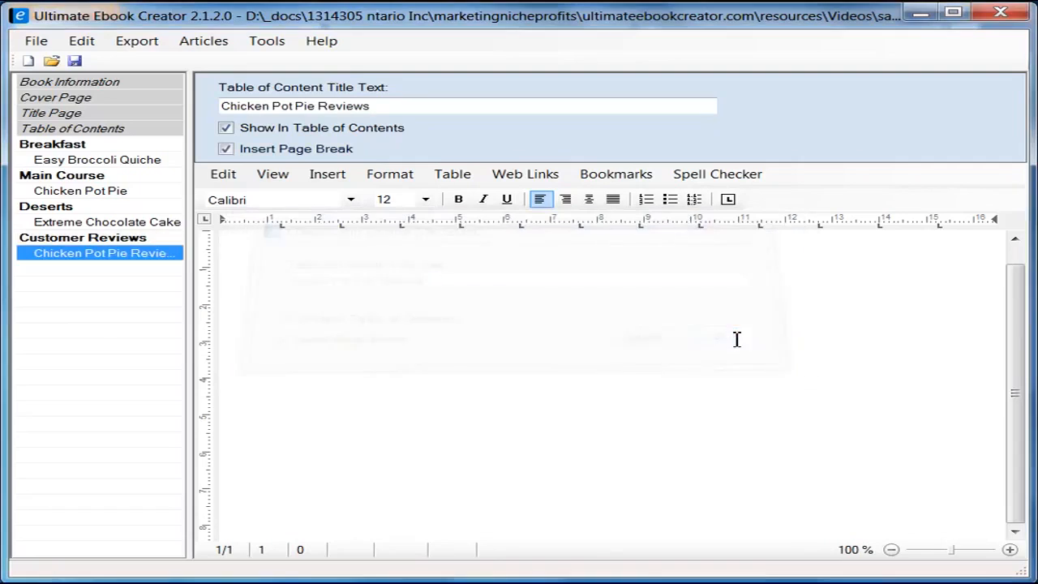
Step: Switch the editor to Draft view and type the heading 'Chieck Pot Pie Review'
{"action": "left_click", "coordinate": [470, 321]}
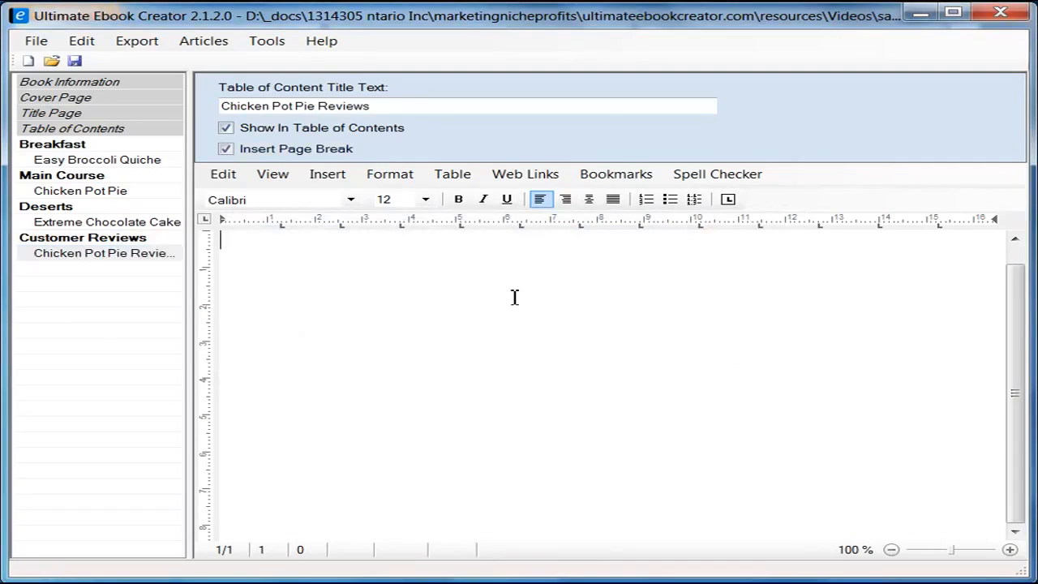
{"action": "left_click", "coordinate": [273, 174]}
{"action": "left_click", "coordinate": [301, 212]}
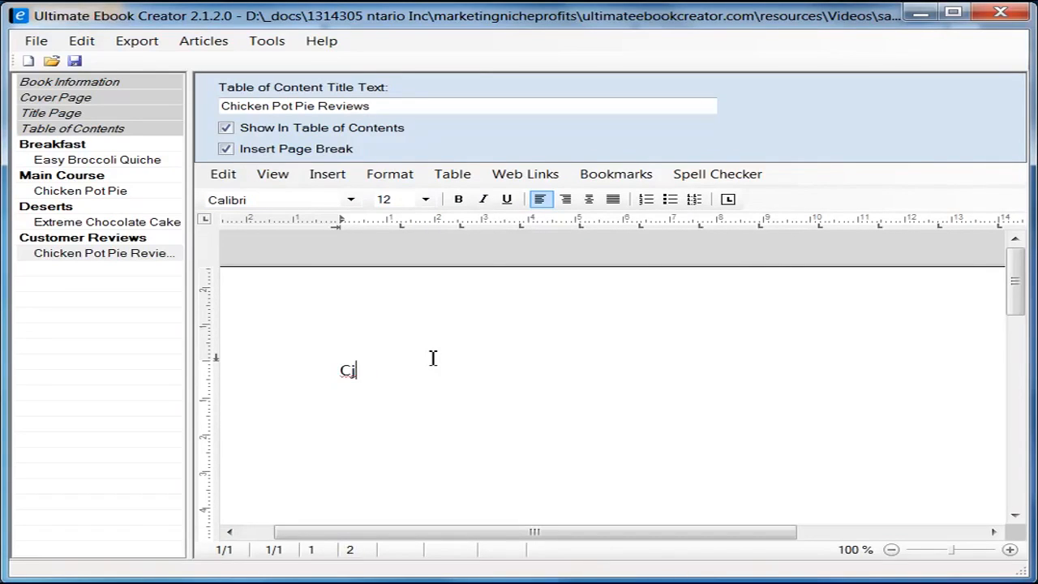
{"action": "type", "text": "Chieck Pot Pie Rev"}
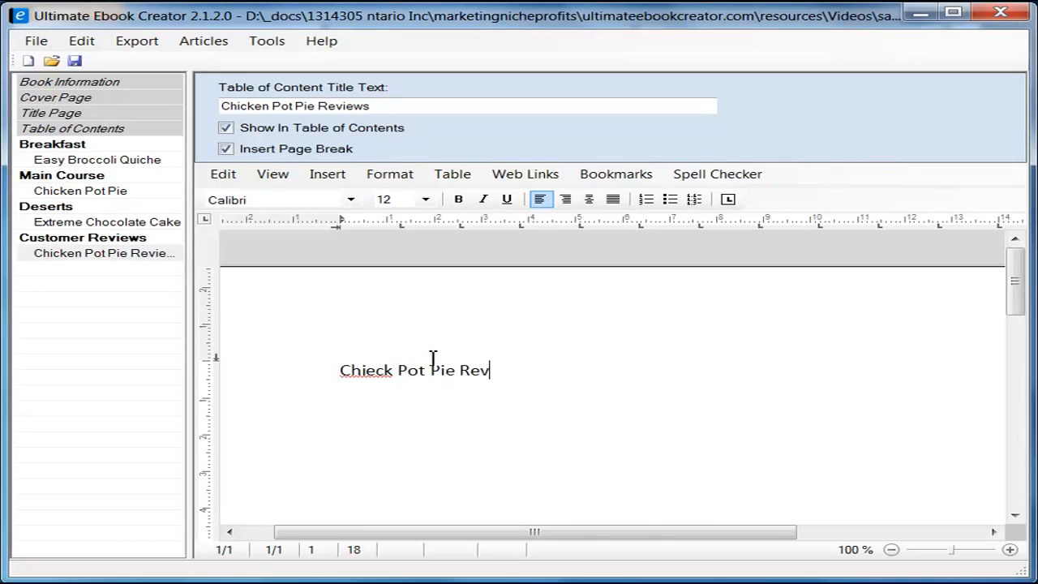
{"action": "type", "text": "iew"}
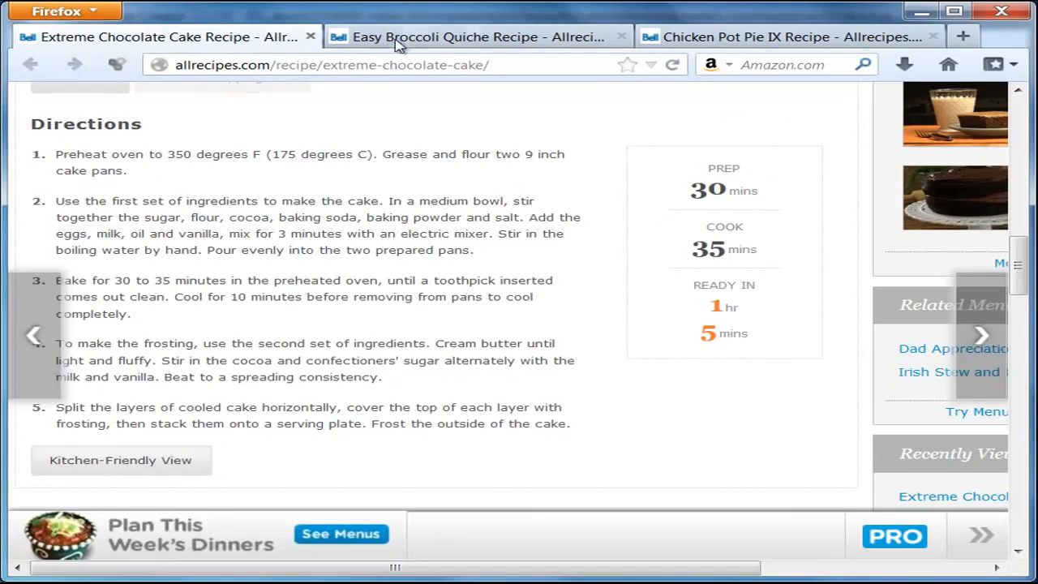
Step: Open the Chicken Pot Pie IX reviews in Firefox, then close the reviews panel
{"action": "left_click", "coordinate": [398, 42]}
{"action": "left_click", "coordinate": [727, 41]}
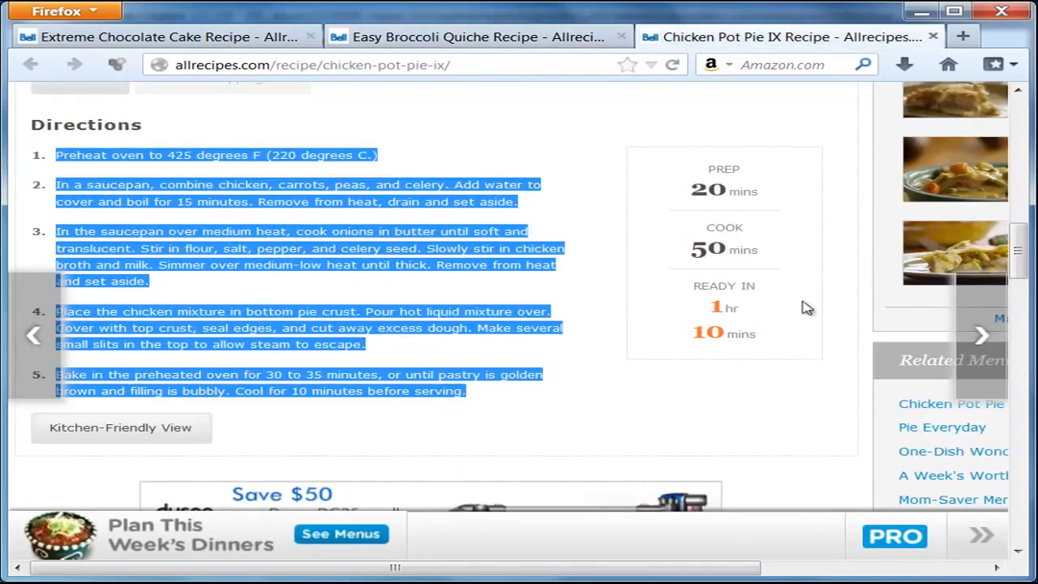
{"action": "left_click", "coordinate": [648, 422]}
{"action": "scroll", "coordinate": [632, 340], "scroll_direction": "up", "scroll_amount": 4}
{"action": "scroll", "coordinate": [628, 333], "scroll_direction": "up", "scroll_amount": 6}
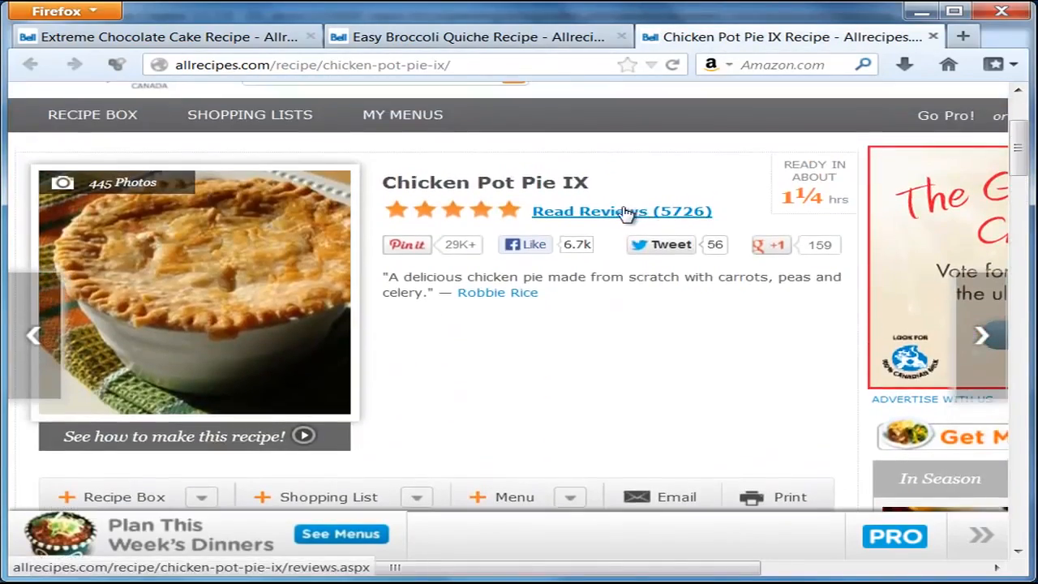
{"action": "left_click", "coordinate": [625, 212]}
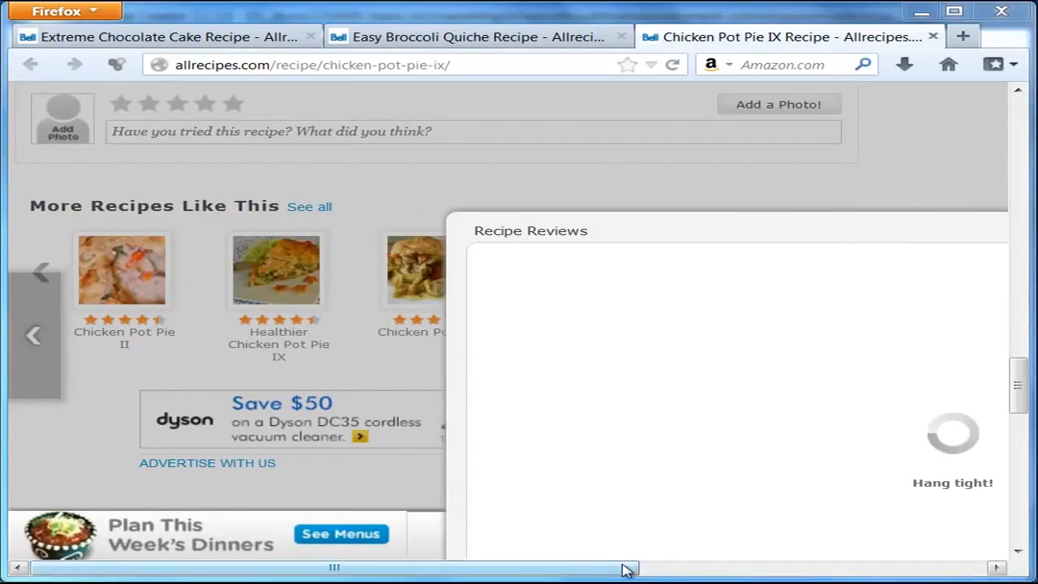
{"action": "left_click_drag", "start_coordinate": [621, 567], "coordinate": [966, 567]}
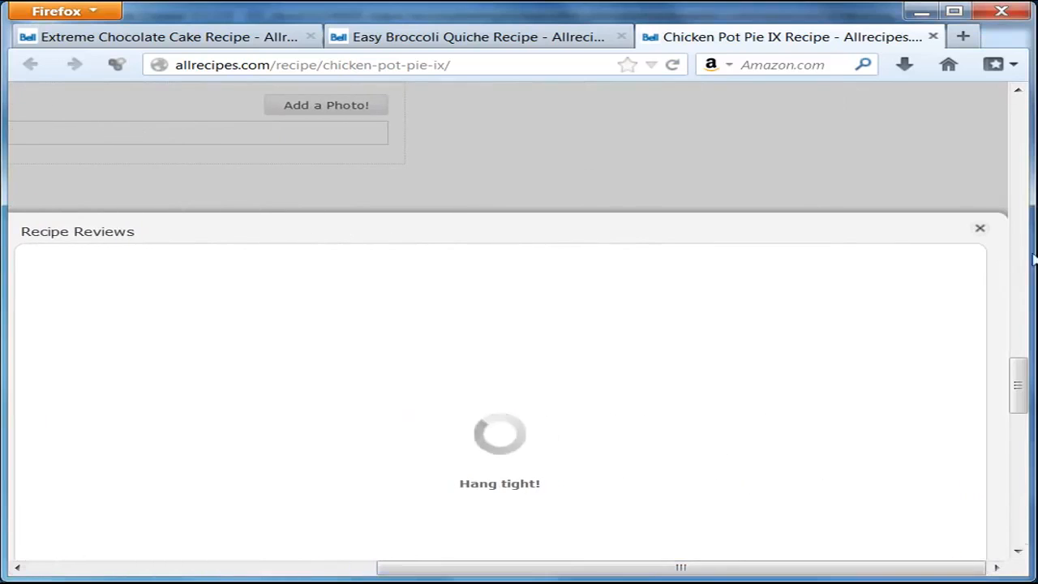
{"action": "left_click", "coordinate": [979, 229]}
{"action": "scroll", "coordinate": [917, 565], "scroll_direction": "left", "scroll_amount": 5}
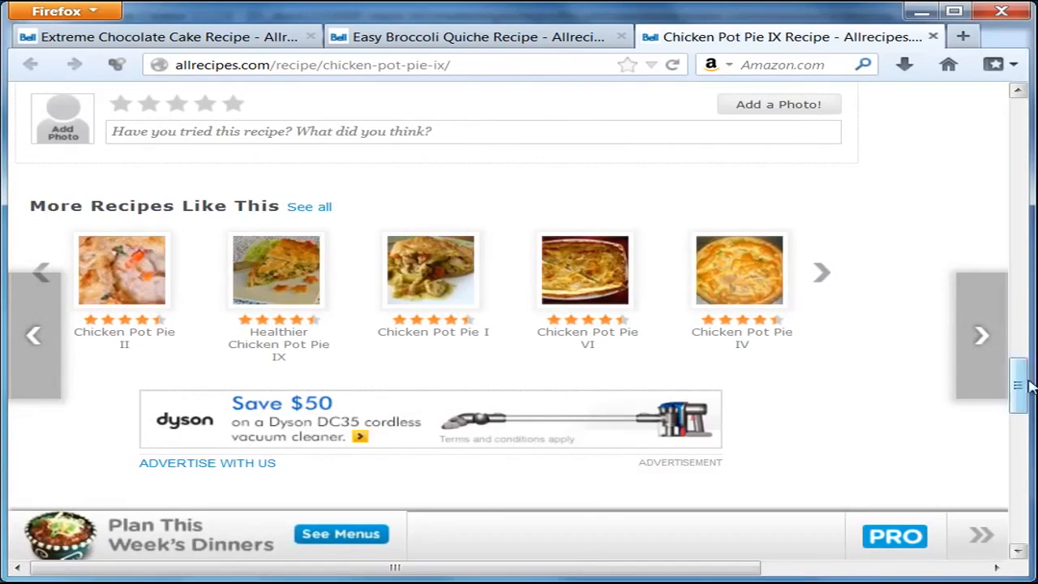
{"action": "left_click_drag", "start_coordinate": [1017, 384], "coordinate": [1032, 120]}
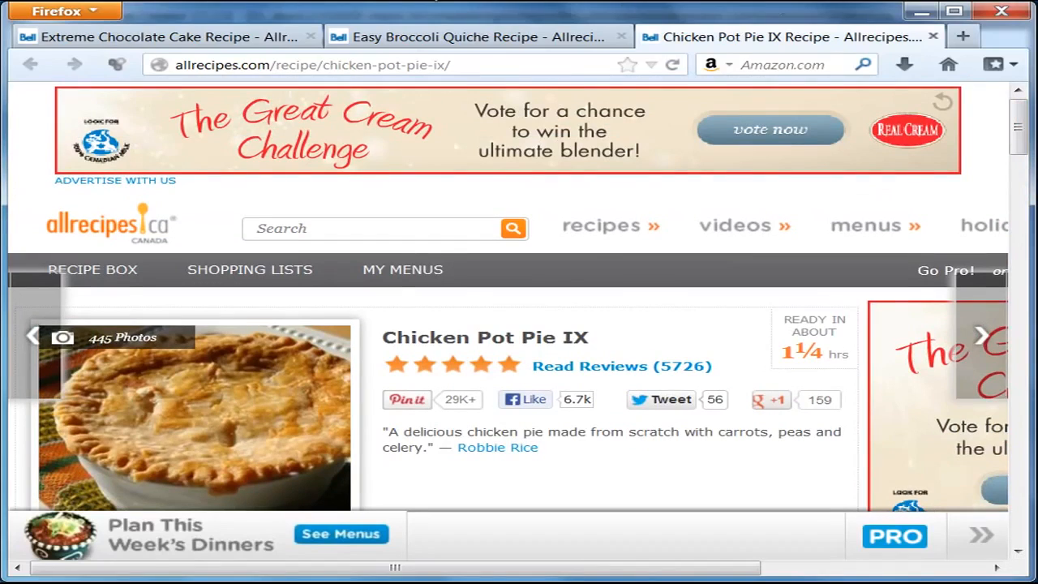
Step: Show the customer reviews for the Easy Broccoli Quiche recipe
{"action": "left_click", "coordinate": [416, 39]}
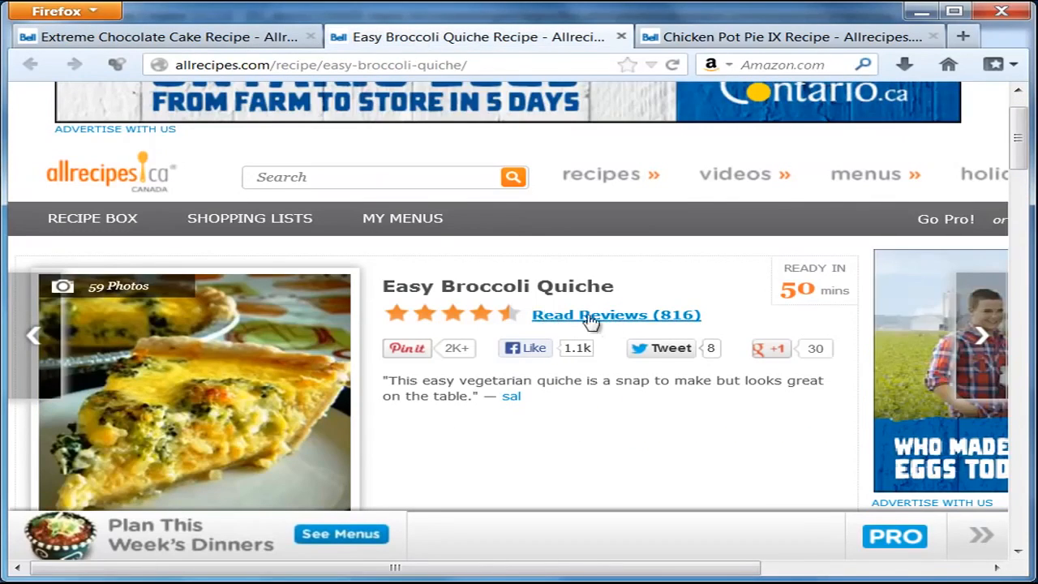
{"action": "left_click", "coordinate": [612, 324]}
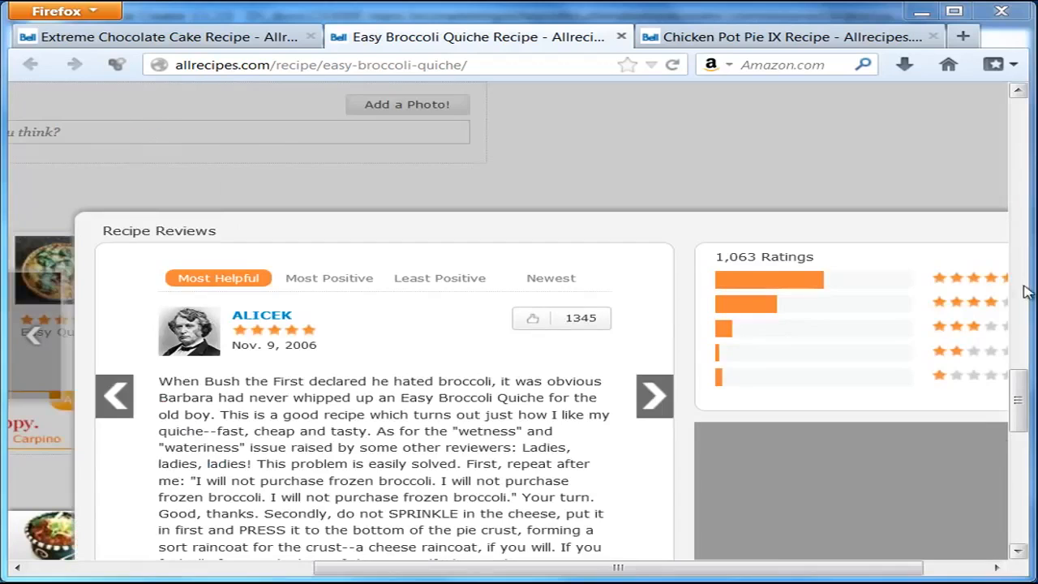
{"action": "left_click_drag", "start_coordinate": [1021, 382], "coordinate": [1024, 412]}
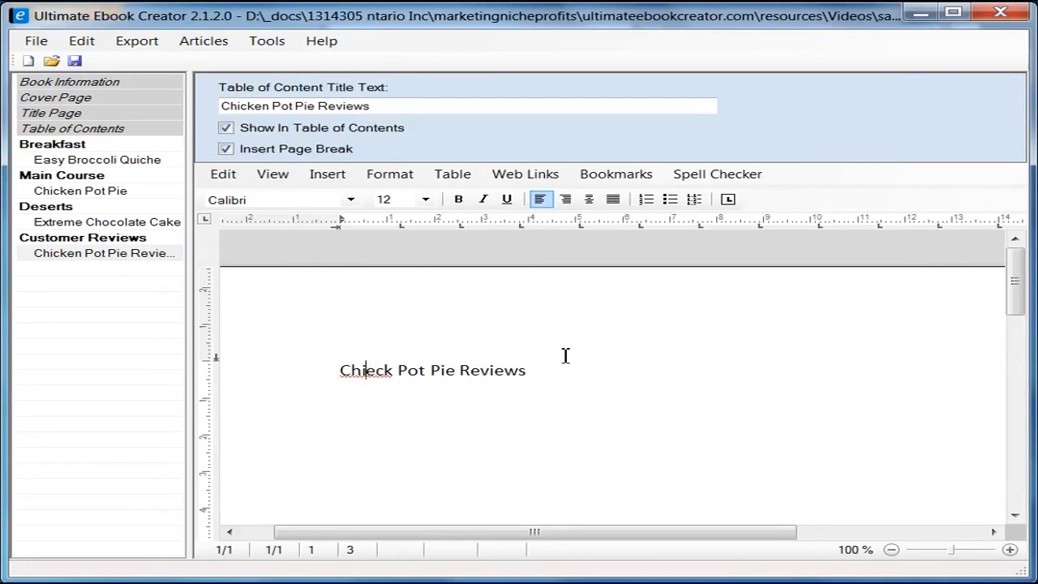
Step: Fix the heading typo so it reads 'Chick Pot Pie Reviews'
{"action": "key", "text": "BackSpace"}
{"action": "key", "text": "shift+Right"}
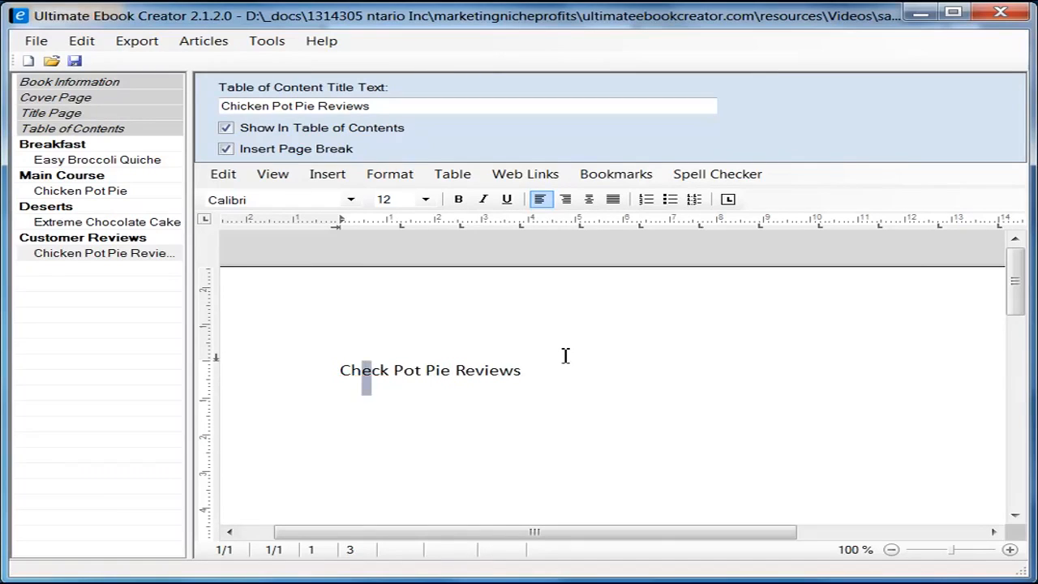
{"action": "type", "text": "i"}
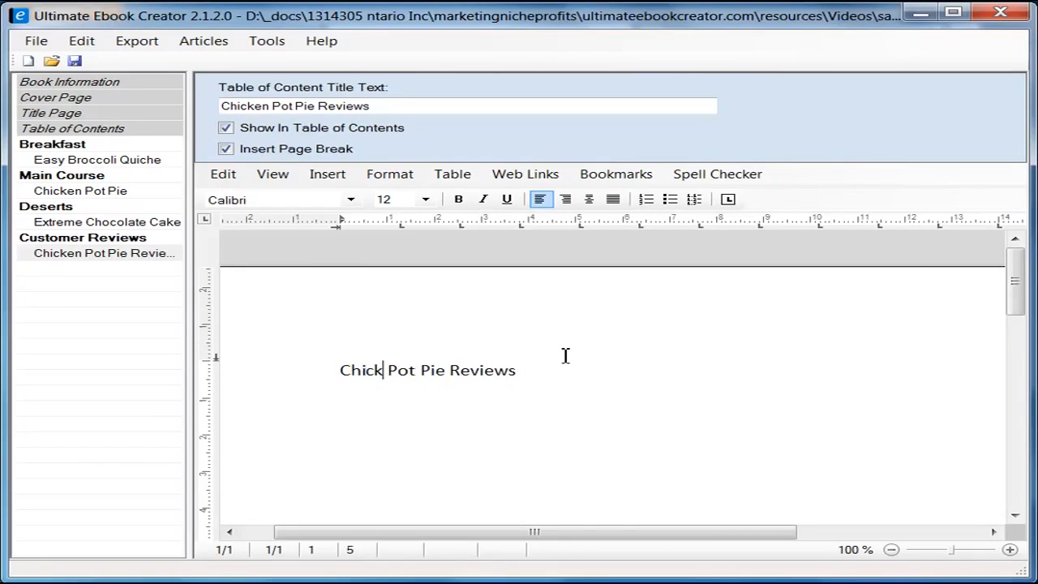
Step: Copy the Easy Broccoli Quiche title from its recipe page
{"action": "left_click", "coordinate": [110, 255]}
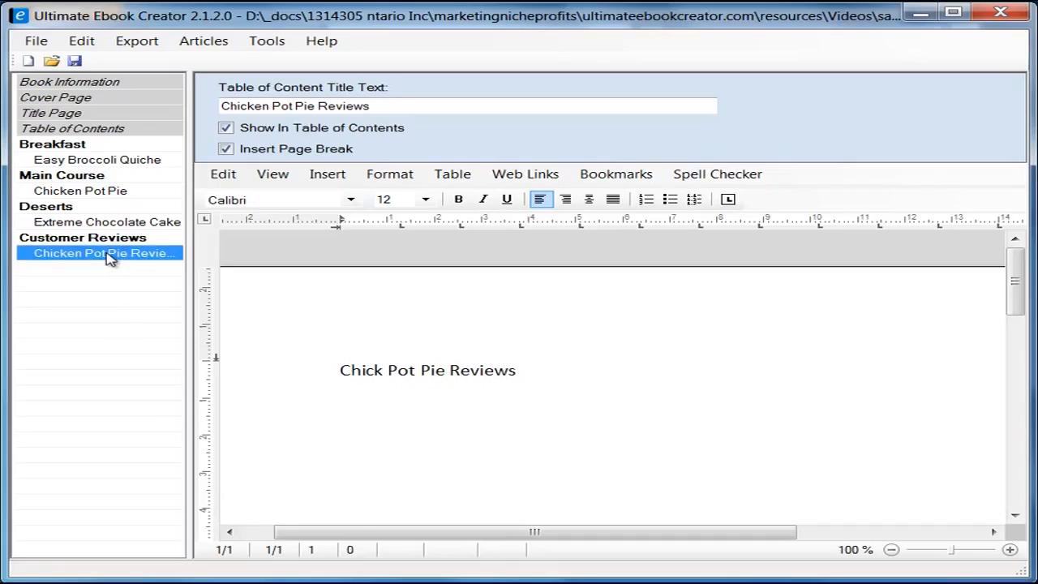
{"action": "left_click_drag", "start_coordinate": [392, 105], "coordinate": [162, 92]}
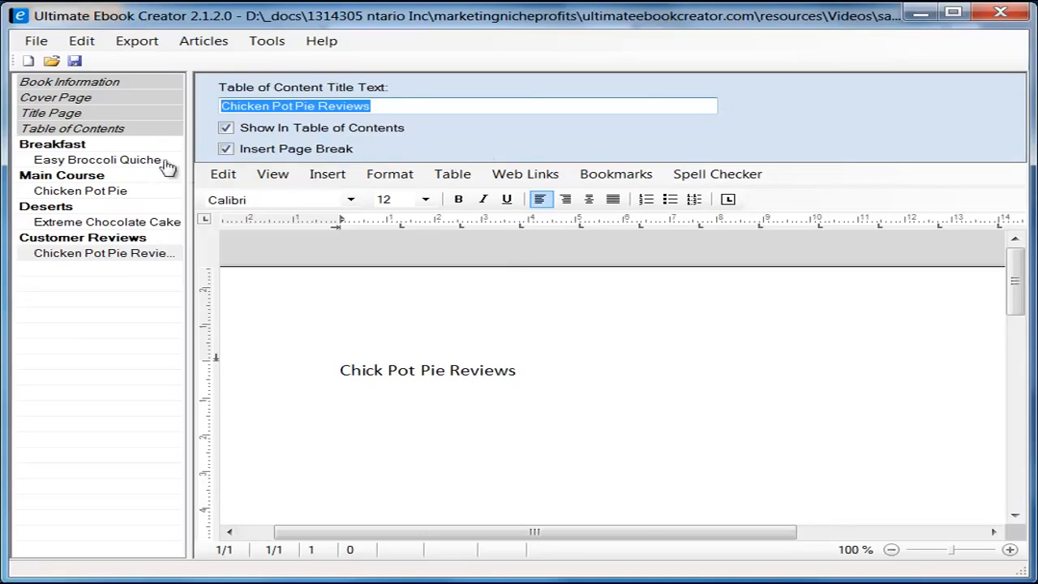
{"action": "left_click", "coordinate": [98, 160]}
{"action": "left_click", "coordinate": [378, 106]}
{"action": "left_click_drag", "start_coordinate": [378, 105], "coordinate": [221, 106]}
{"action": "right_click", "coordinate": [317, 105]}
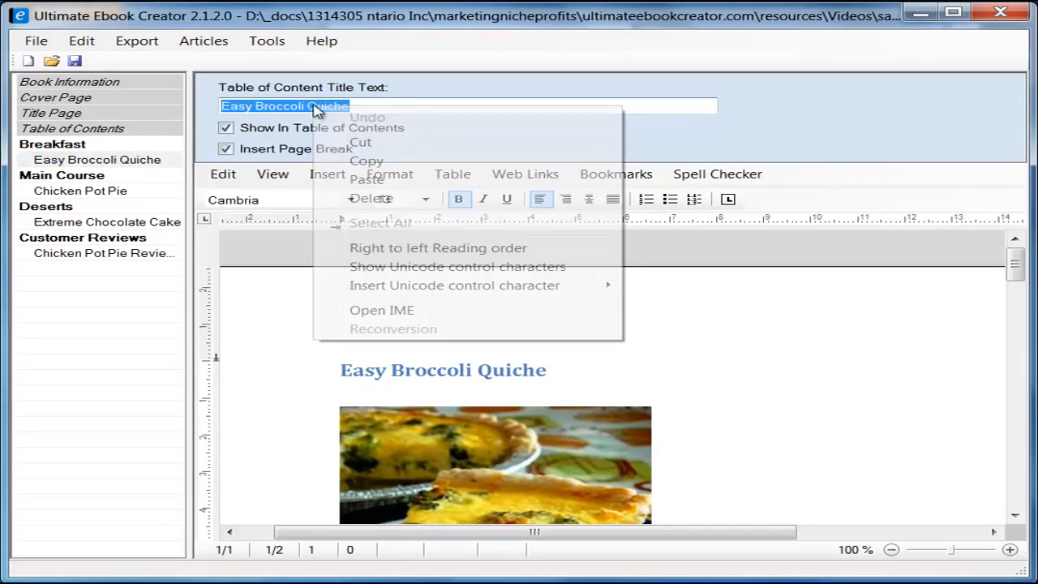
{"action": "left_click", "coordinate": [366, 161]}
Step: Rename the section's contents title to 'Easy Broccoli Quiche Reviews' and copy it
{"action": "left_click", "coordinate": [103, 253]}
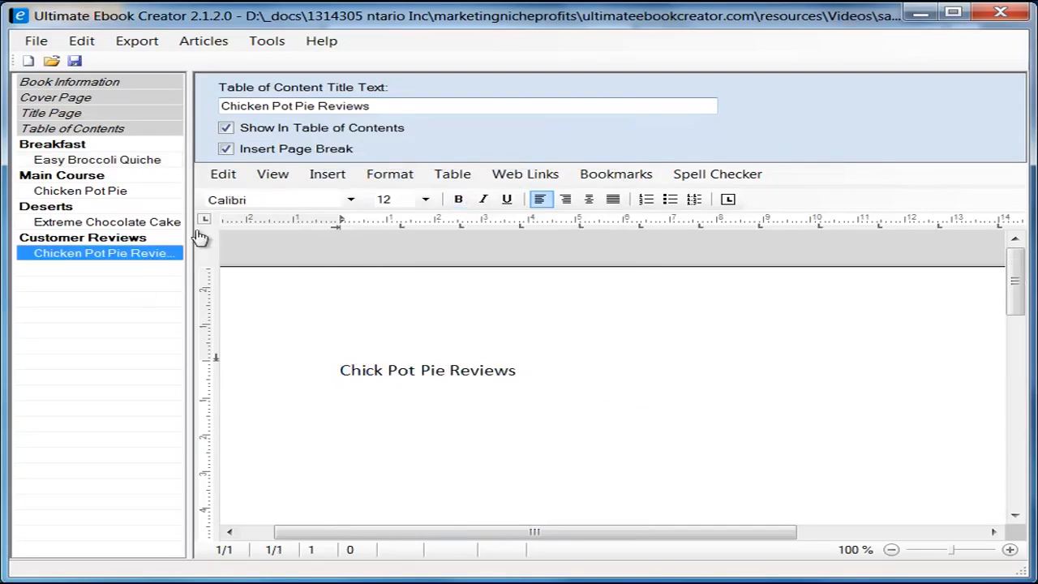
{"action": "left_click_drag", "start_coordinate": [317, 106], "coordinate": [139, 95]}
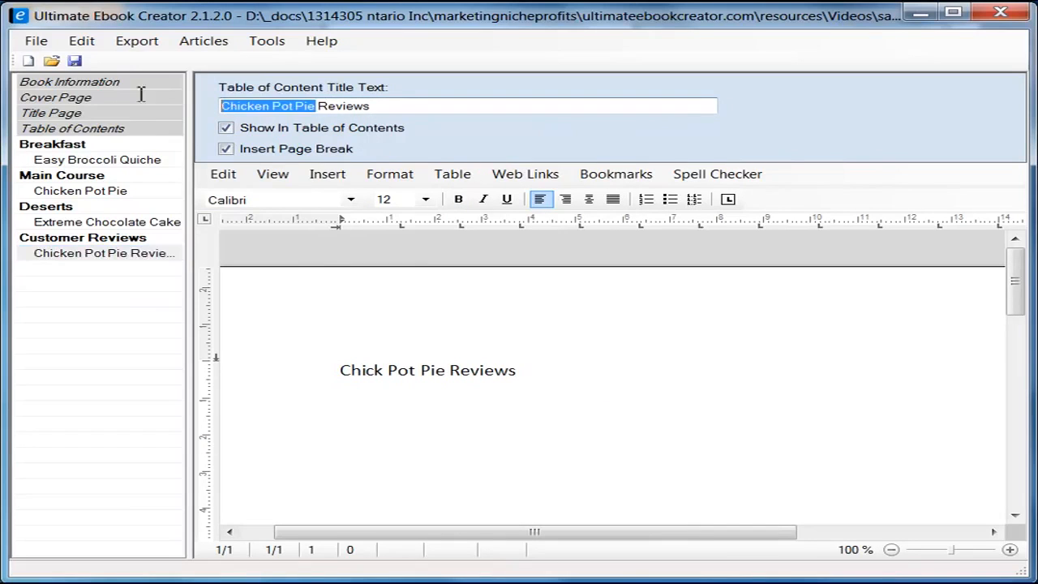
{"action": "right_click", "coordinate": [253, 112]}
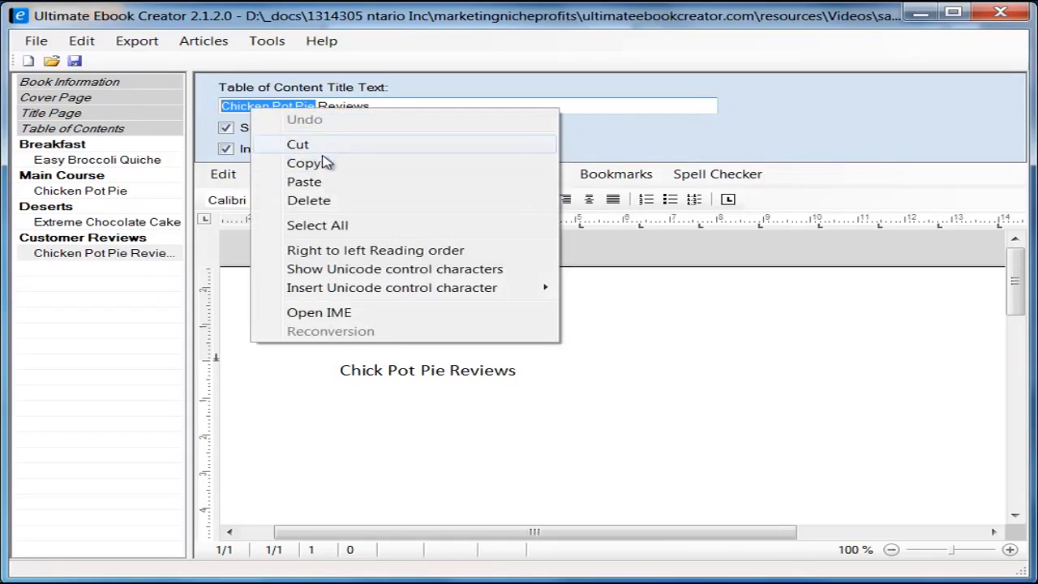
{"action": "left_click", "coordinate": [324, 183]}
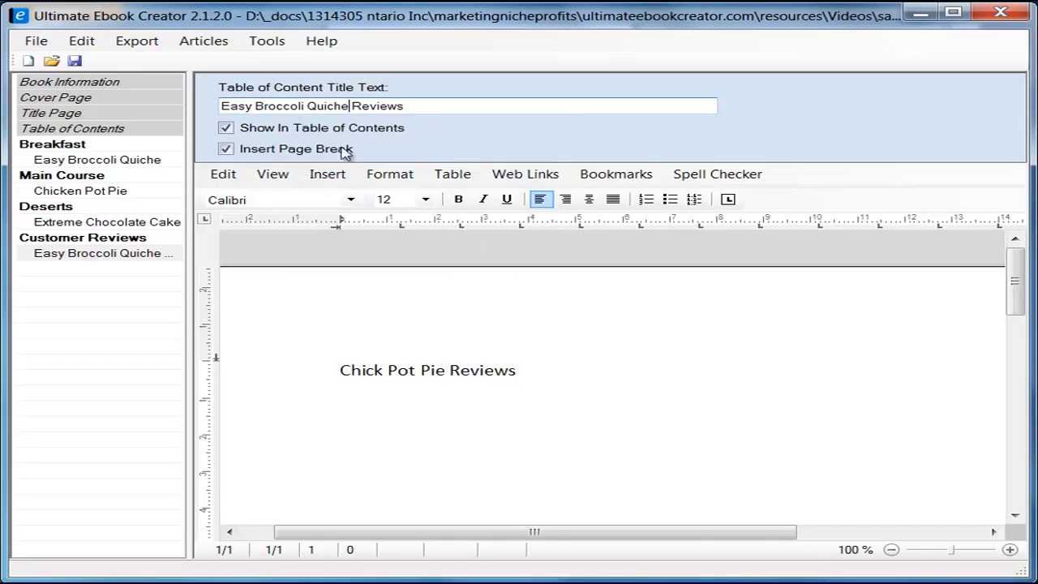
{"action": "left_click_drag", "start_coordinate": [413, 105], "coordinate": [220, 106]}
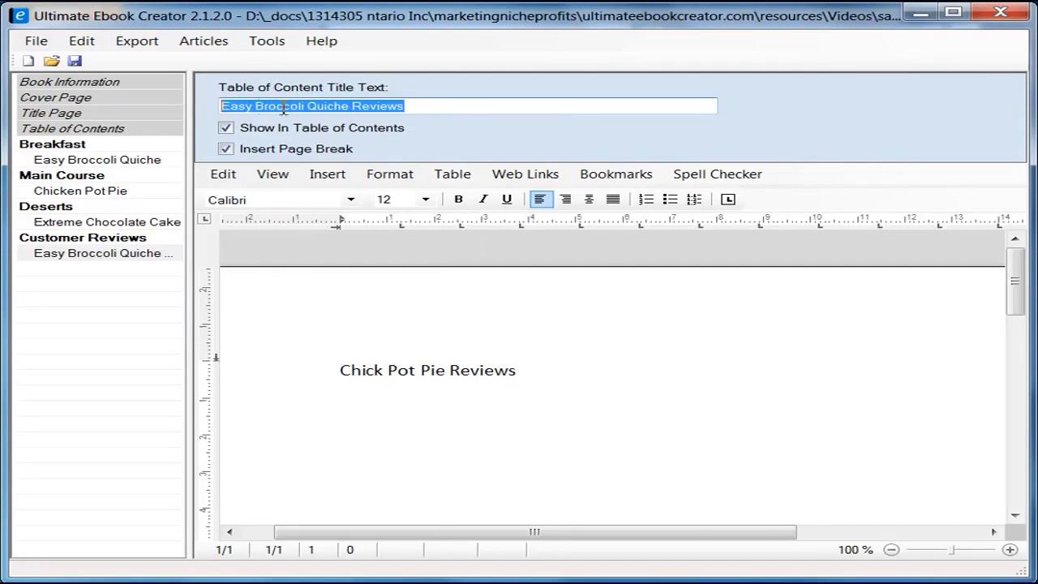
{"action": "right_click", "coordinate": [308, 118]}
{"action": "left_click", "coordinate": [365, 163]}
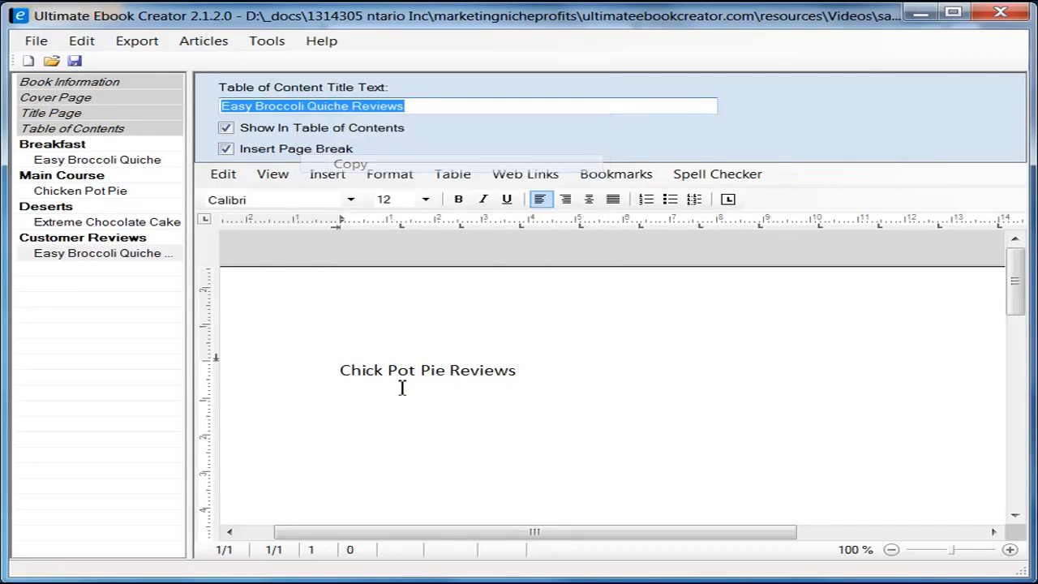
Step: Replace the page heading with the copied title as unformatted text
{"action": "left_click", "coordinate": [344, 372]}
{"action": "left_click", "coordinate": [516, 370], "text": "shift"}
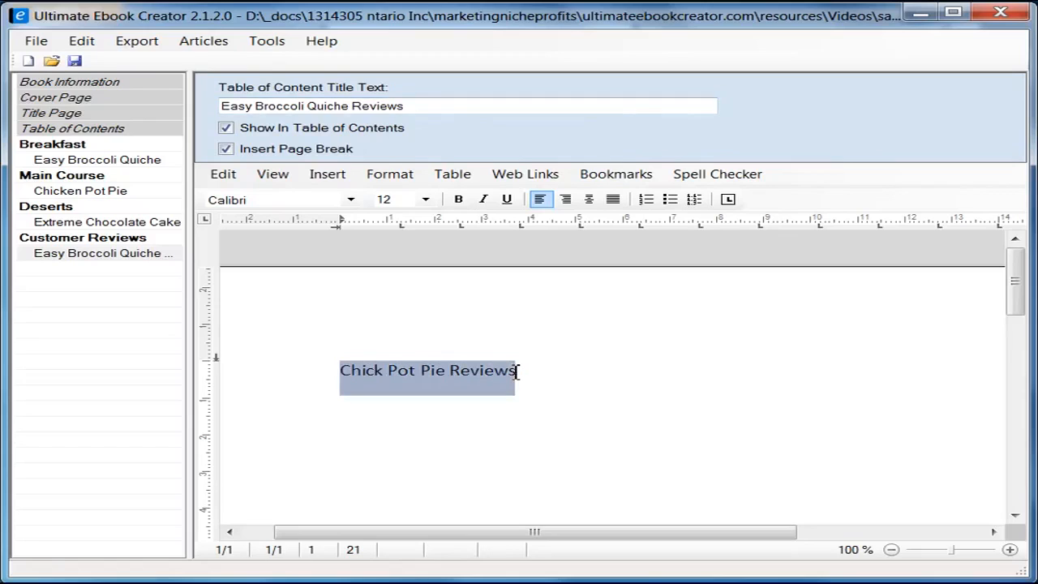
{"action": "right_click", "coordinate": [497, 371]}
{"action": "mouse_move", "coordinate": [595, 417]}
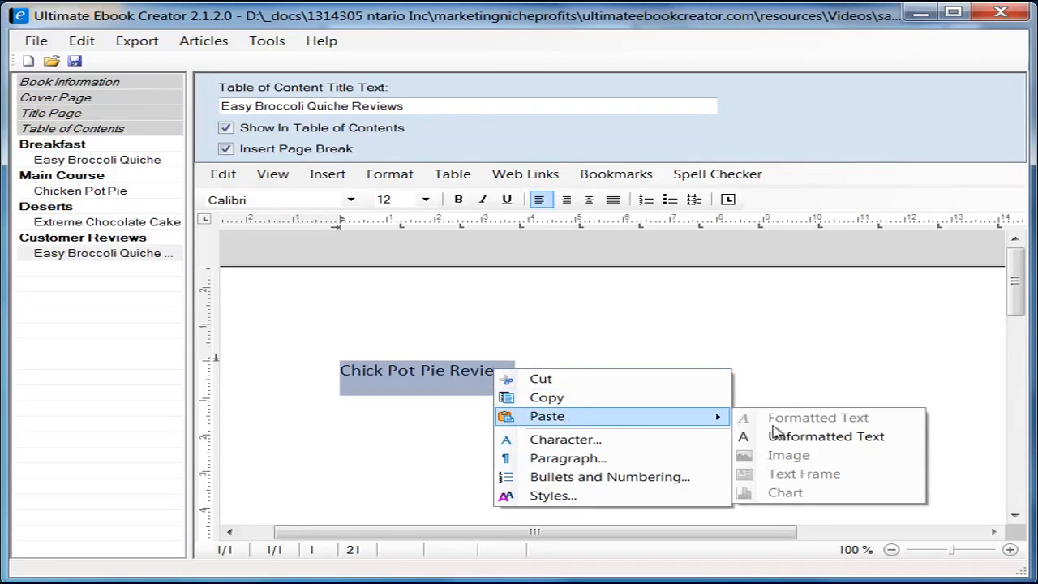
{"action": "left_click", "coordinate": [835, 438]}
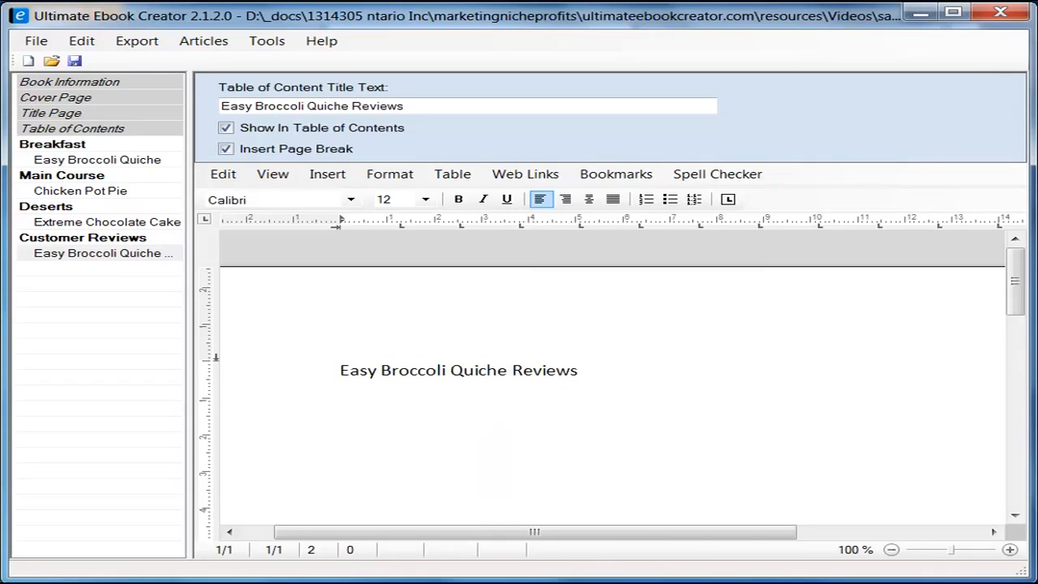
Step: Copy the top Easy Broccoli Quiche review from Firefox and return to the ebook
{"action": "key", "text": "alt+Tab"}
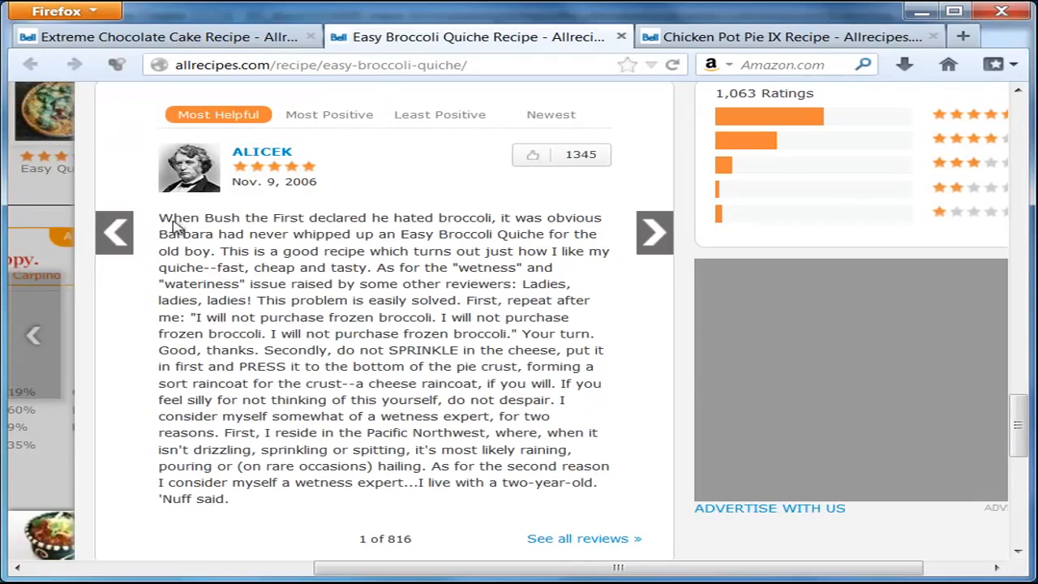
{"action": "left_click_drag", "start_coordinate": [160, 217], "coordinate": [241, 506]}
{"action": "right_click", "coordinate": [264, 437]}
{"action": "left_click", "coordinate": [320, 445]}
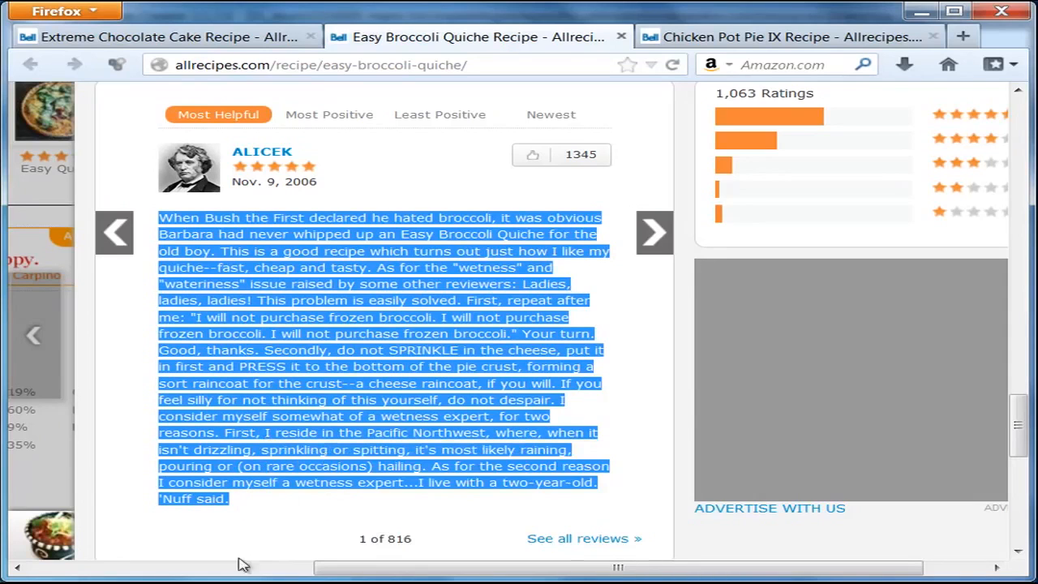
{"action": "key", "text": "alt+Tab"}
{"action": "right_click", "coordinate": [360, 426]}
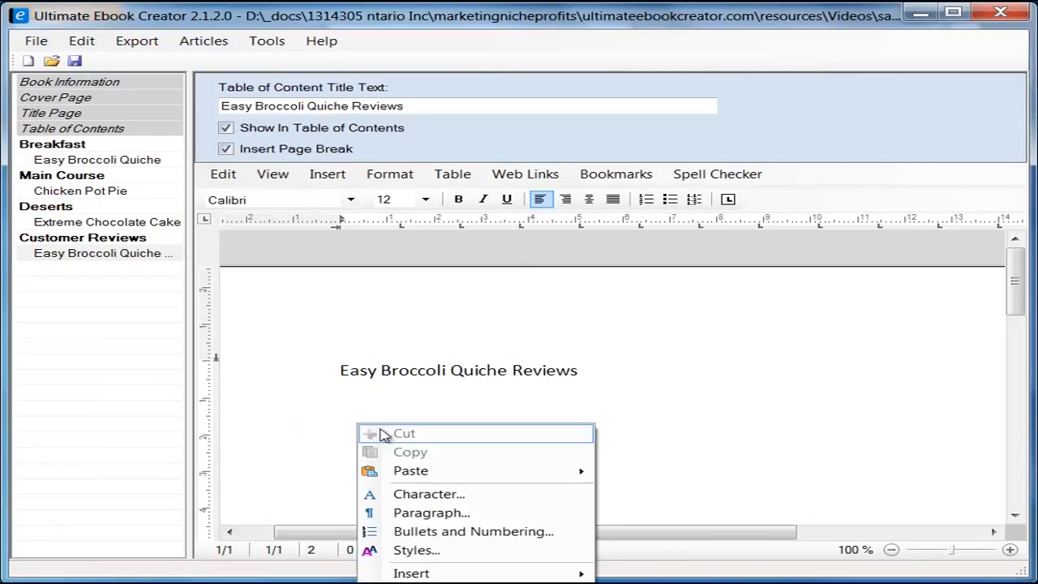
Step: Paste the review as formatted text and select the Easy Broccoli Quiche Reviews heading line
{"action": "mouse_move", "coordinate": [397, 471]}
{"action": "left_click", "coordinate": [697, 475]}
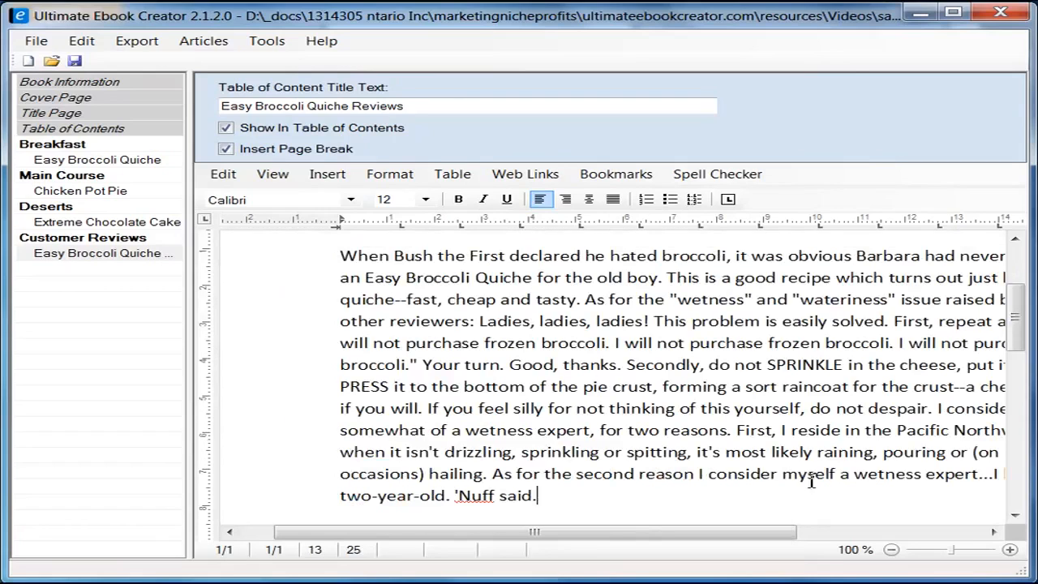
{"action": "scroll", "coordinate": [645, 442], "scroll_direction": "up", "scroll_amount": 5}
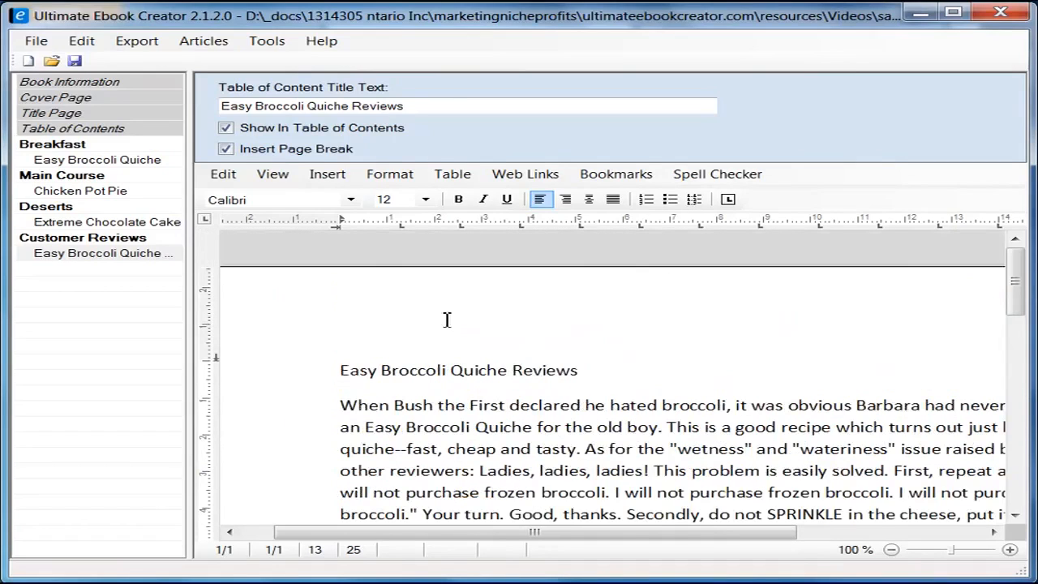
{"action": "left_click", "coordinate": [296, 371]}
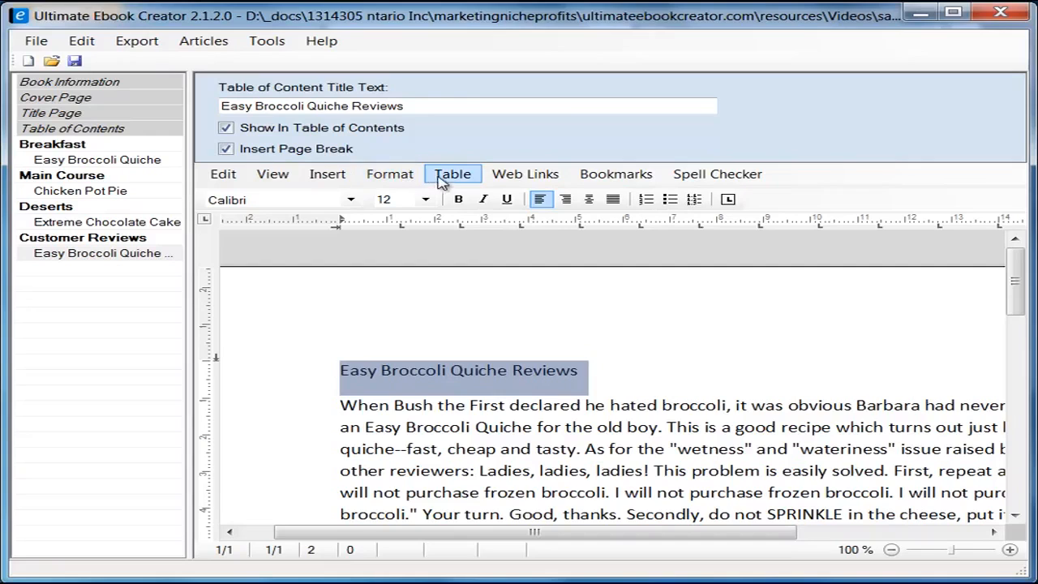
{"action": "left_click", "coordinate": [396, 176]}
Step: Apply the heading 2 style to the title and place the caret after the review
{"action": "left_click", "coordinate": [448, 258]}
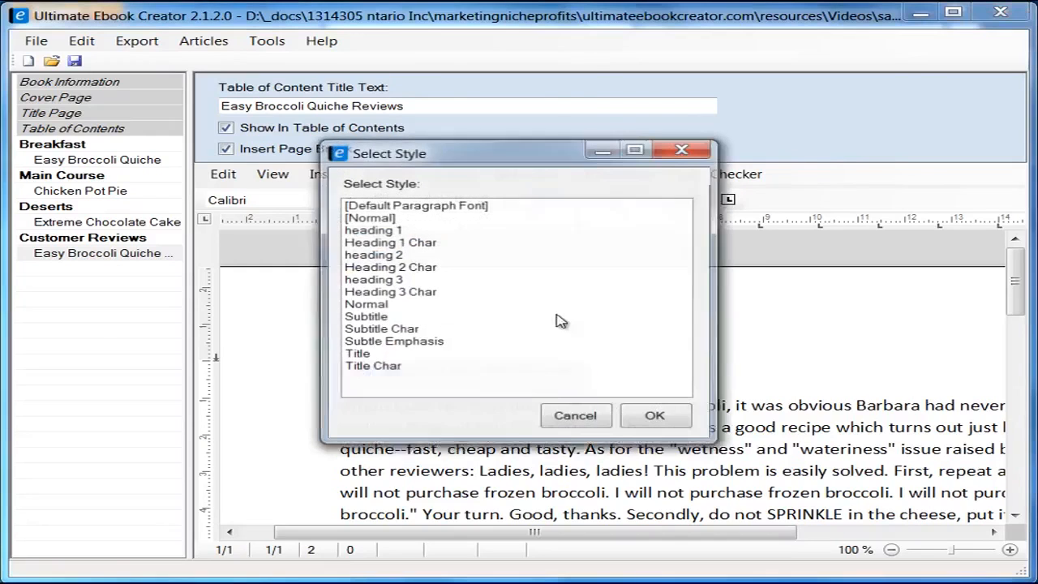
{"action": "left_click", "coordinate": [390, 256]}
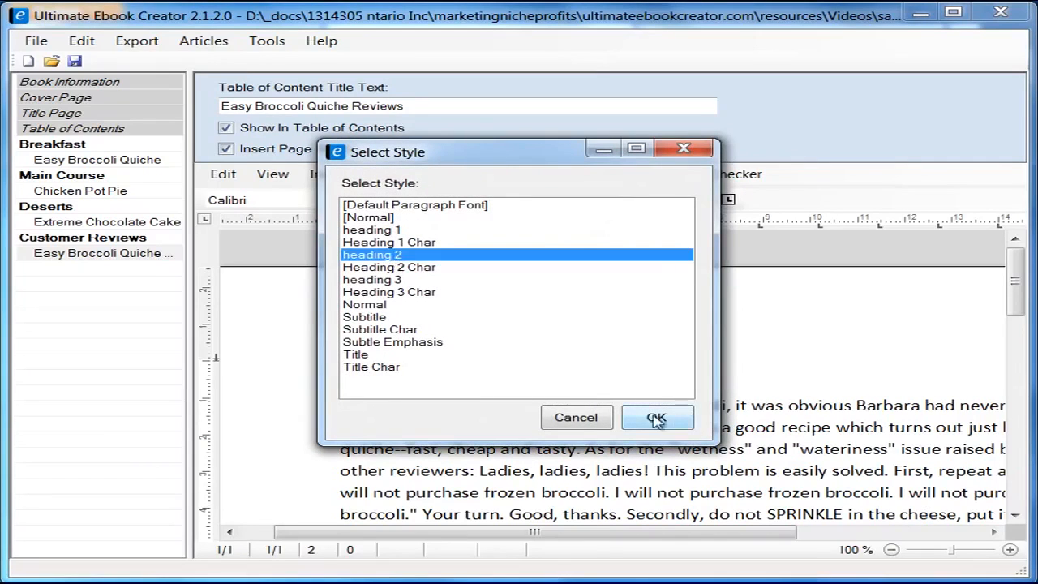
{"action": "left_click", "coordinate": [656, 416]}
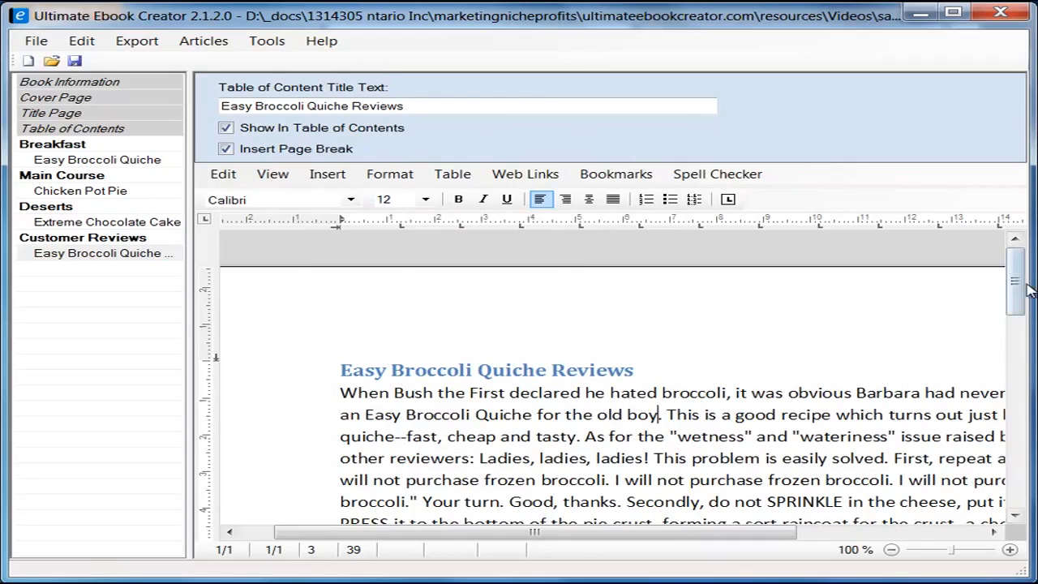
{"action": "left_click_drag", "start_coordinate": [1015, 285], "coordinate": [656, 348]}
{"action": "left_click", "coordinate": [662, 342]}
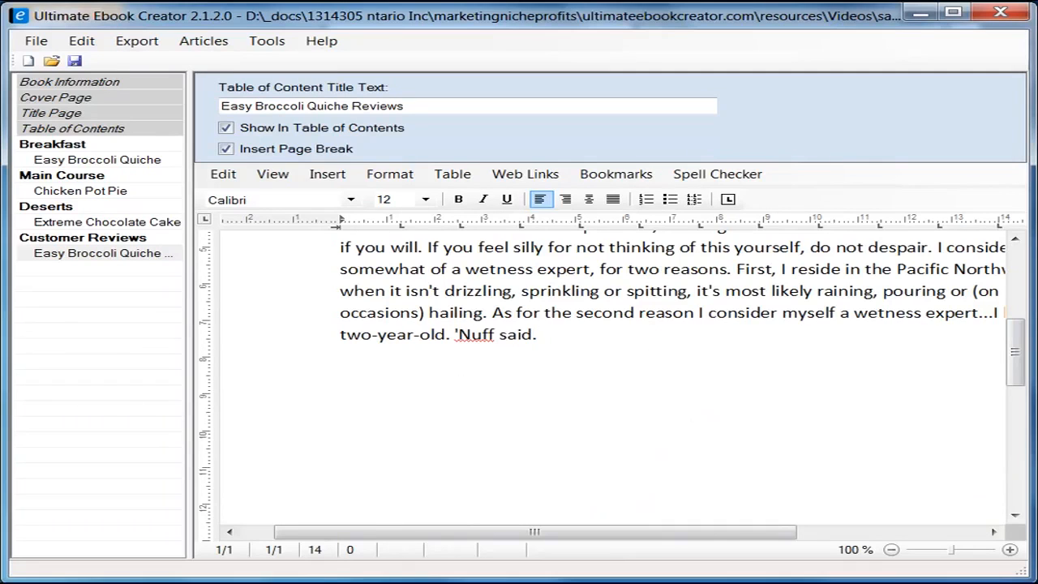
{"action": "key", "text": "alt+Tab"}
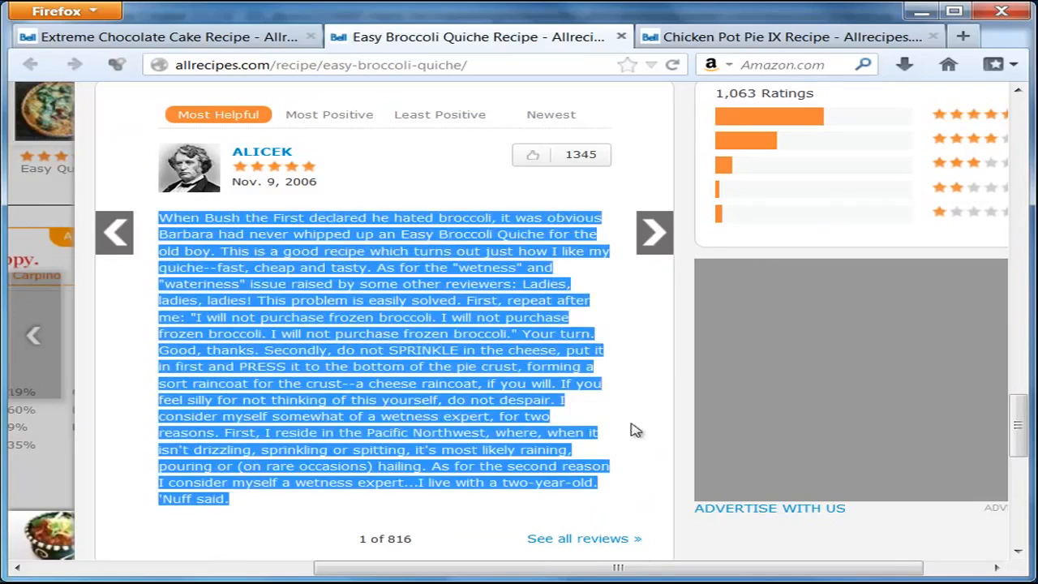
Step: Copy the second Easy Broccoli Quiche review (2 of 816) from Firefox, then return to the ebook
{"action": "left_click", "coordinate": [658, 235]}
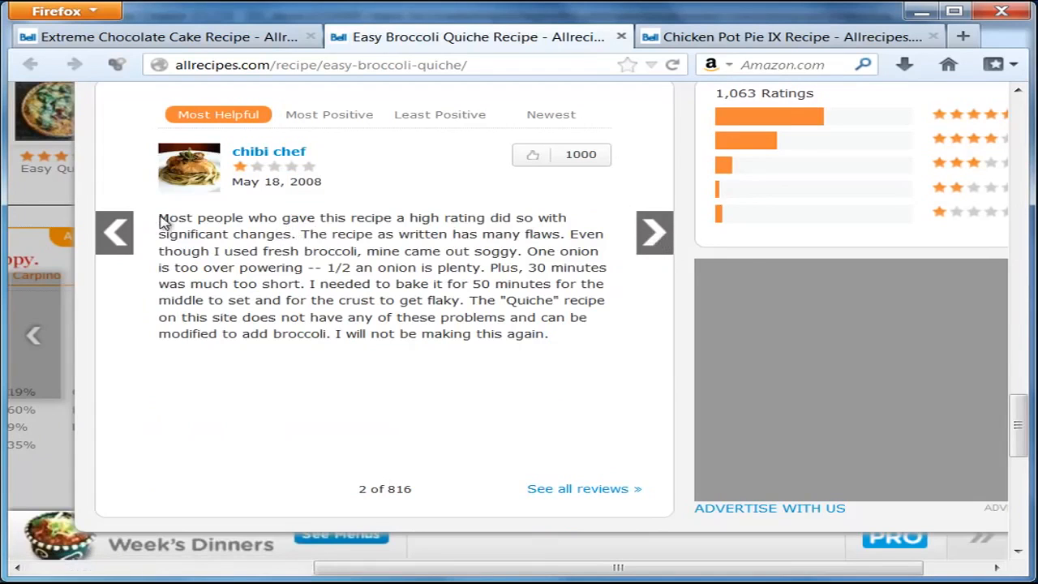
{"action": "left_click_drag", "start_coordinate": [160, 218], "coordinate": [551, 340]}
{"action": "right_click", "coordinate": [491, 318]}
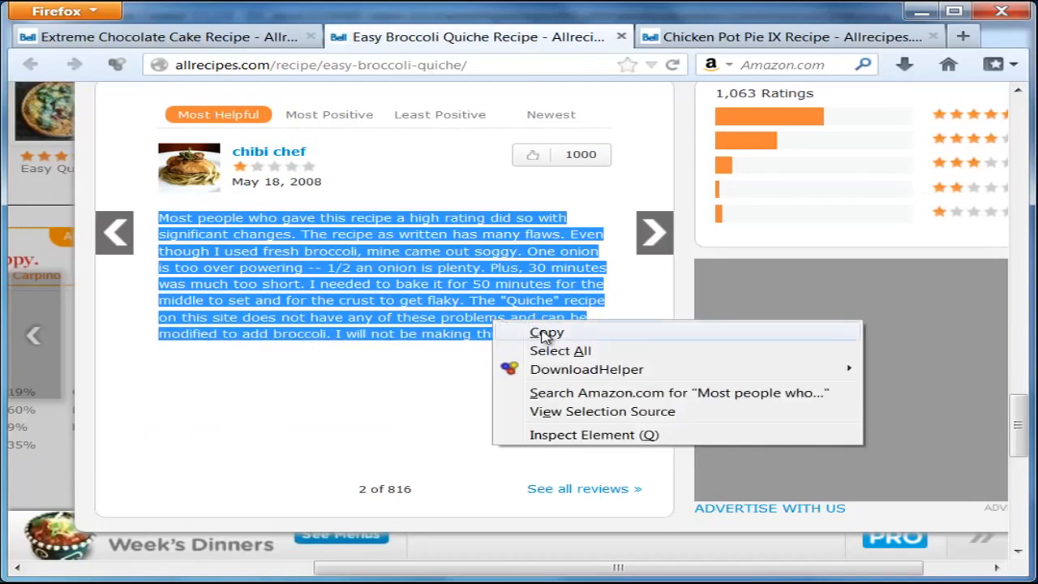
{"action": "left_click", "coordinate": [541, 332]}
{"action": "key", "text": "alt+Tab"}
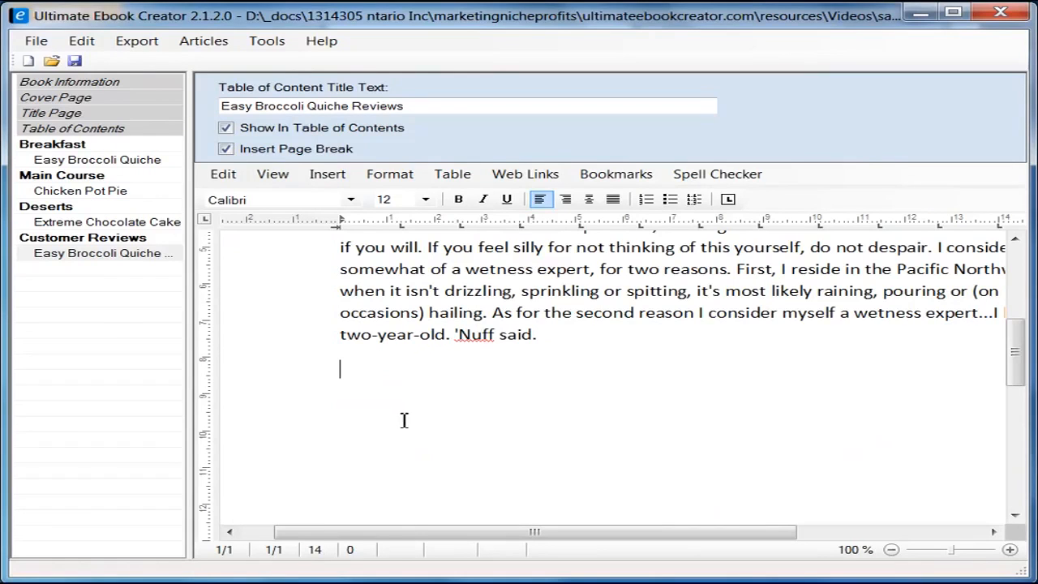
Step: Insert an empty line below the quiche review heading
{"action": "scroll", "coordinate": [443, 391], "scroll_direction": "up", "scroll_amount": 10}
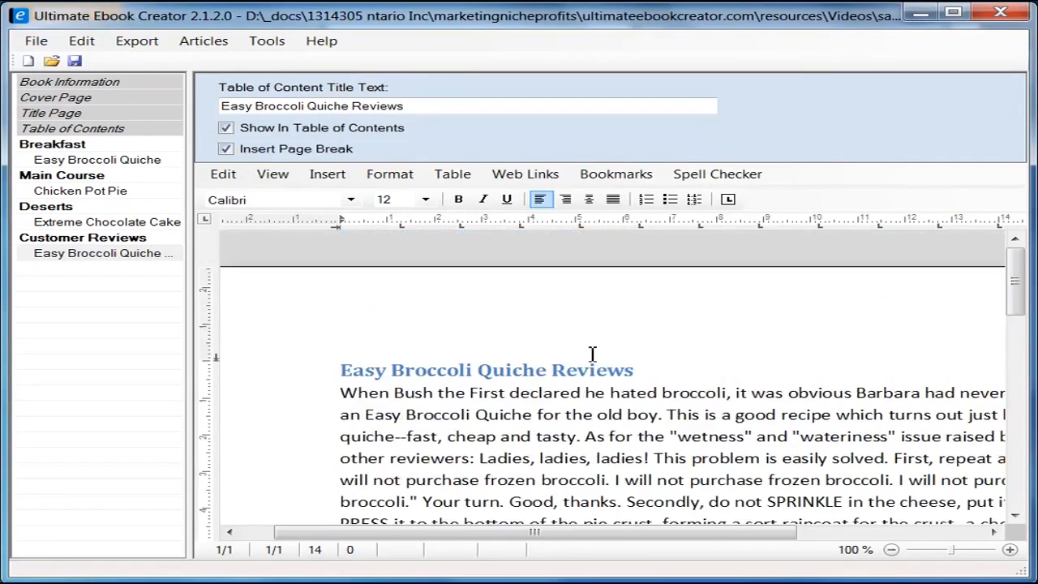
{"action": "left_click", "coordinate": [685, 363]}
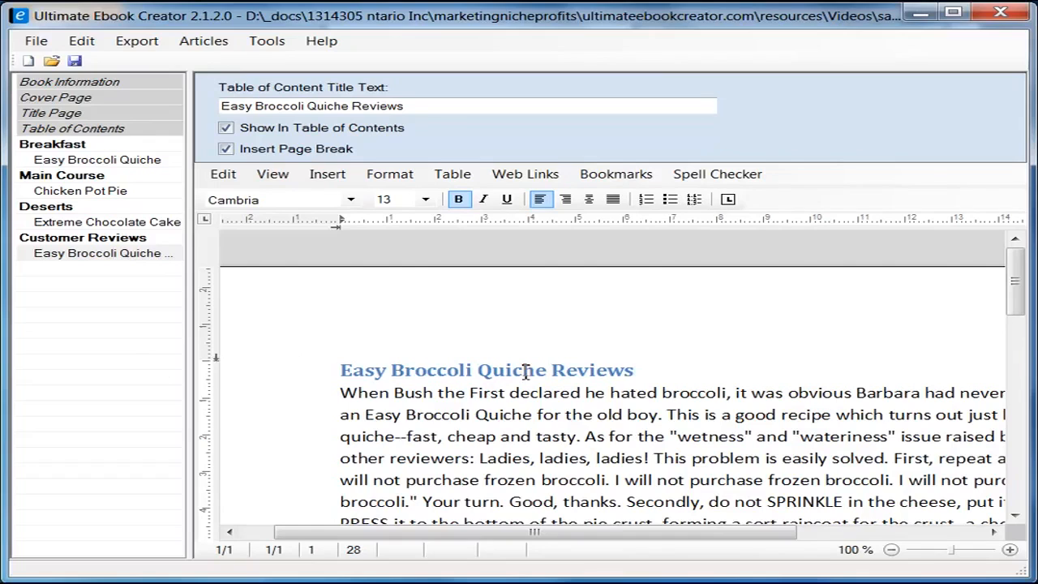
{"action": "scroll", "coordinate": [497, 405], "scroll_direction": "down", "scroll_amount": 1}
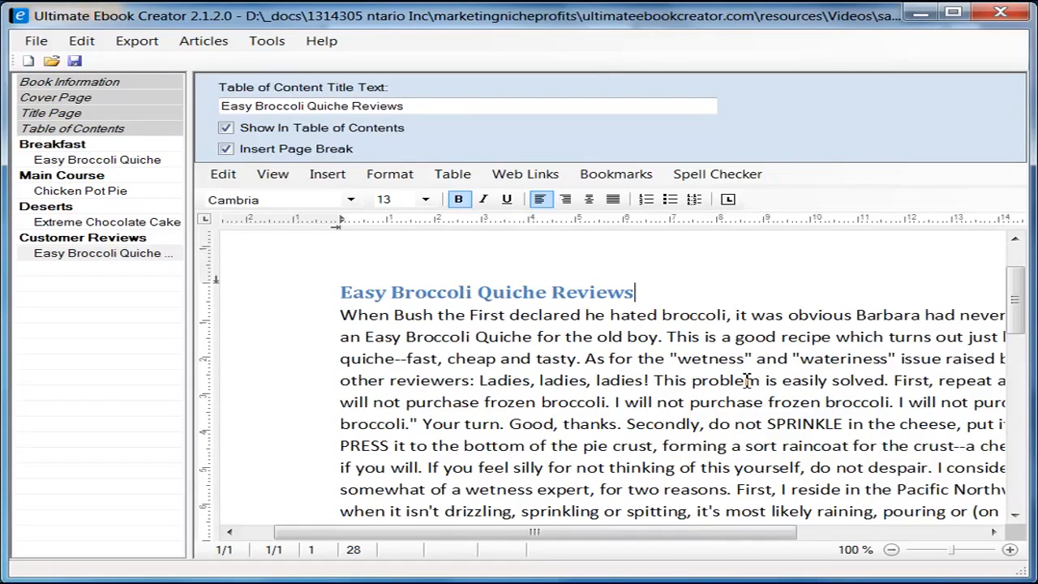
{"action": "key", "text": "Return"}
{"action": "key", "text": "Down"}
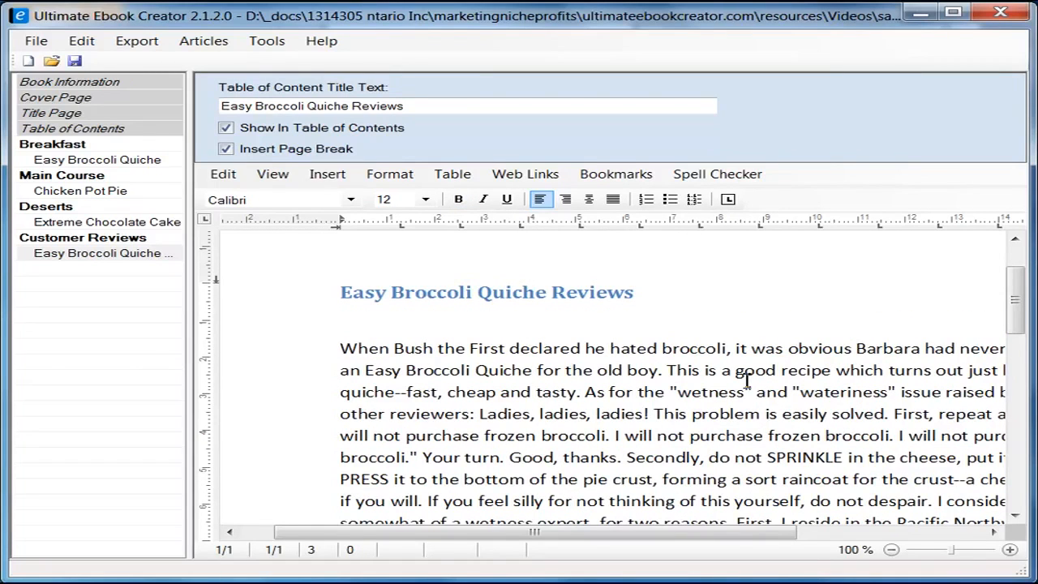
Step: Insert a page break after the first review to start a new page
{"action": "scroll", "coordinate": [478, 434], "scroll_direction": "down", "scroll_amount": 3}
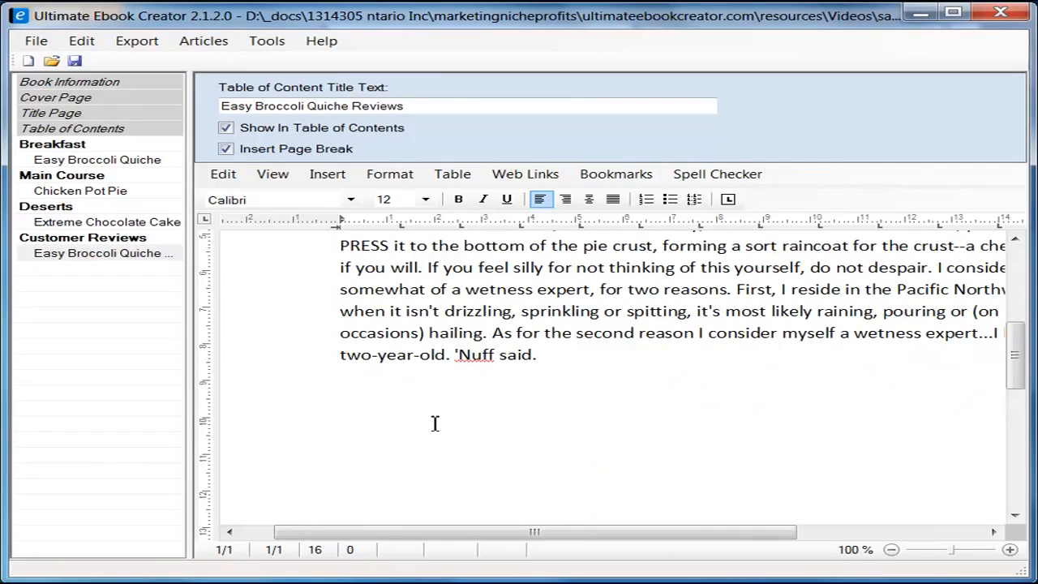
{"action": "key", "text": "ctrl+Return"}
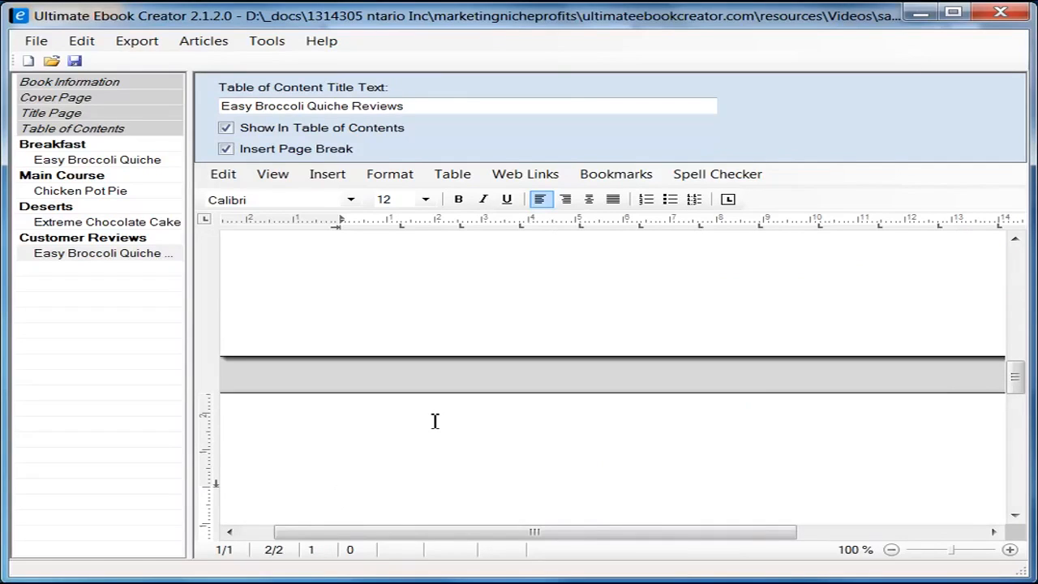
{"action": "left_click_drag", "start_coordinate": [531, 530], "coordinate": [409, 540]}
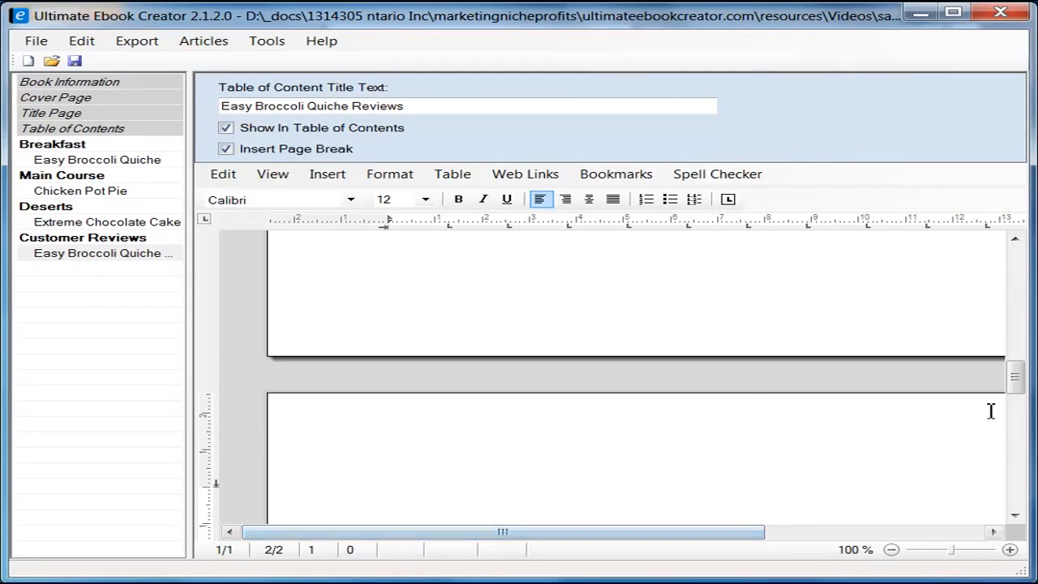
{"action": "left_click_drag", "start_coordinate": [1015, 383], "coordinate": [1034, 396]}
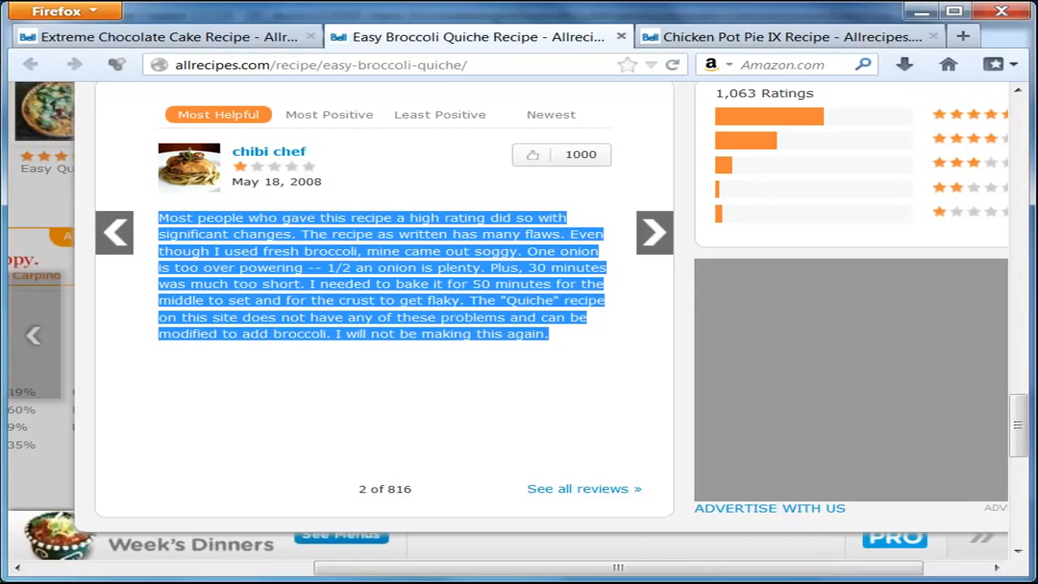
Step: Type the second reviewer's name and paste the copied review below it as plain text
{"action": "left_click", "coordinate": [244, 582]}
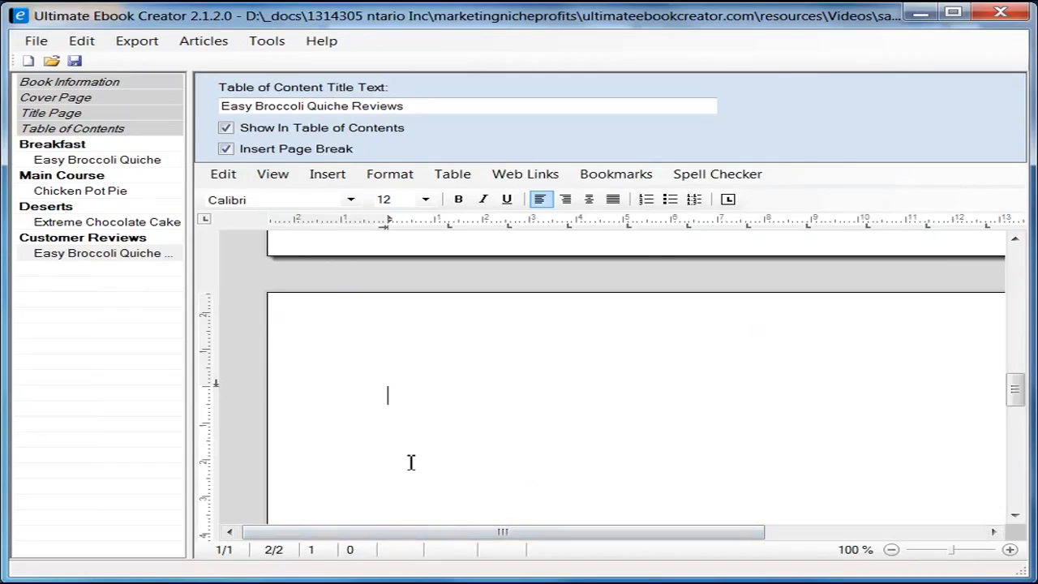
{"action": "type", "text": "Chibi Chef"}
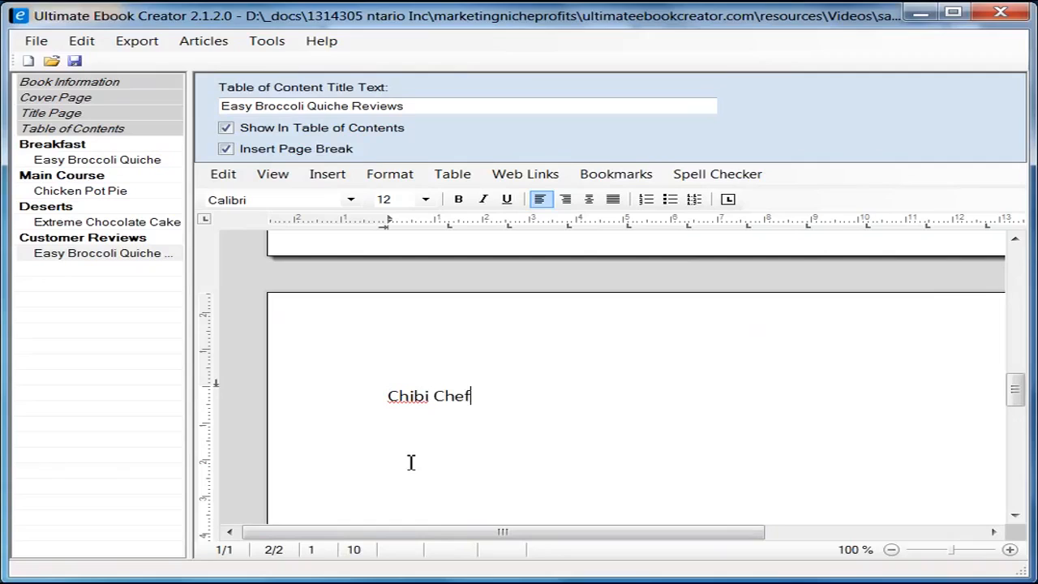
{"action": "key", "text": "Return"}
{"action": "right_click", "coordinate": [414, 434]}
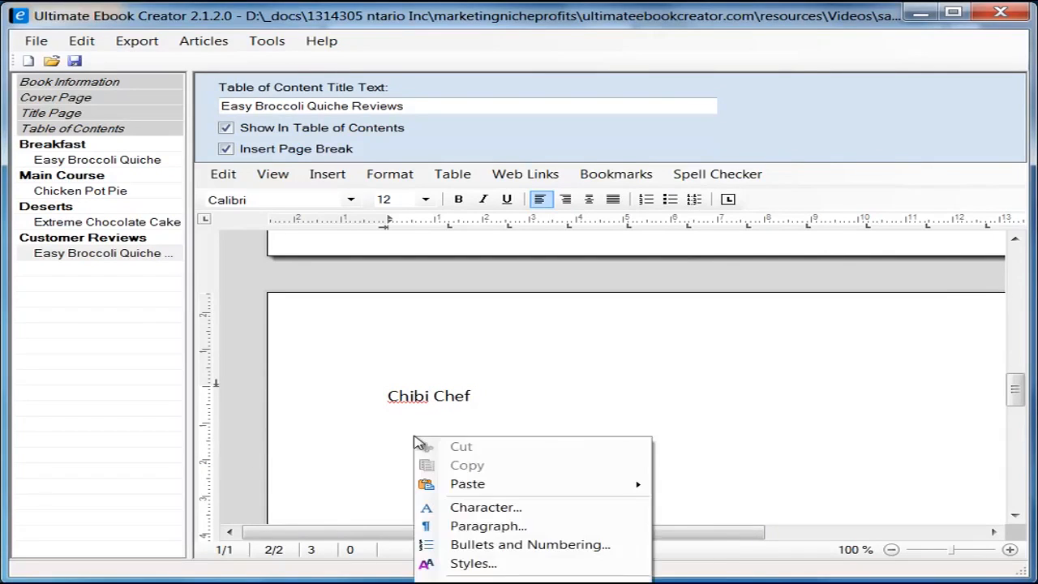
{"action": "mouse_move", "coordinate": [551, 483]}
{"action": "left_click", "coordinate": [794, 500]}
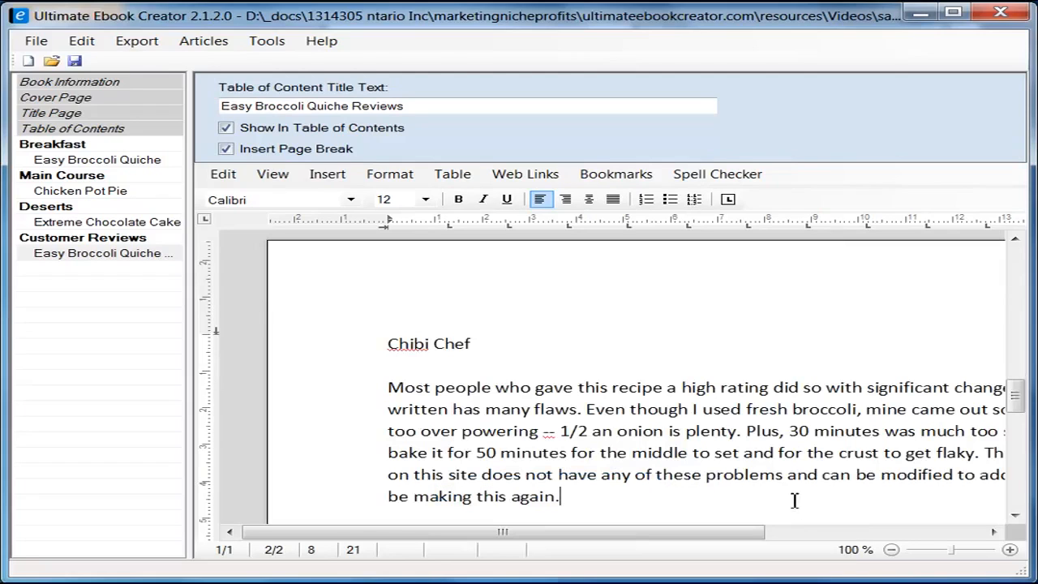
Step: Bold the second reviewer's name line
{"action": "left_click", "coordinate": [370, 347]}
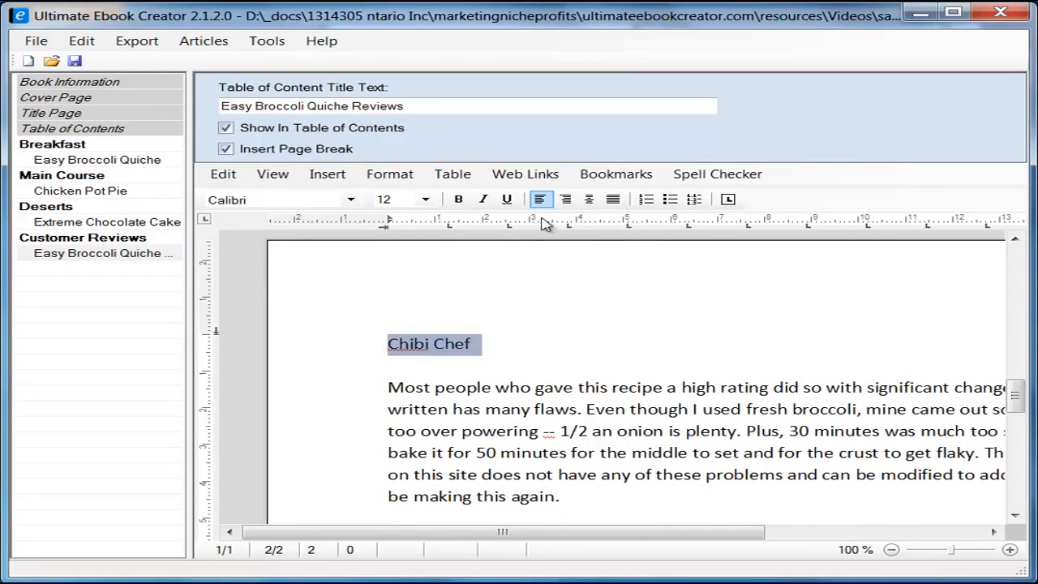
{"action": "left_click", "coordinate": [459, 200]}
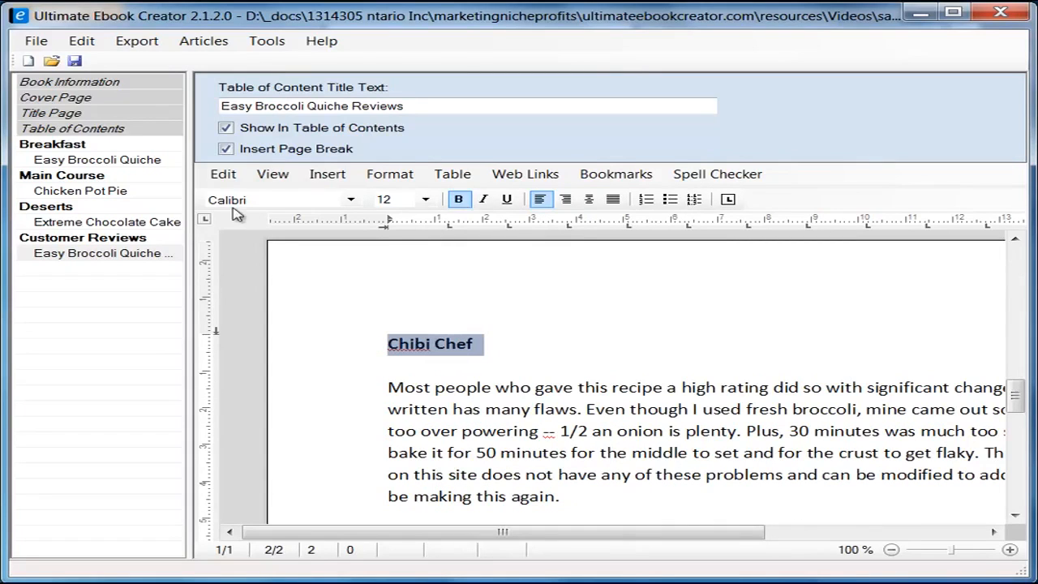
{"action": "left_click", "coordinate": [664, 359]}
Step: Switch the editor to View > Draft so the quiche reviews show as continuous text
{"action": "scroll", "coordinate": [630, 438], "scroll_direction": "up", "scroll_amount": 10}
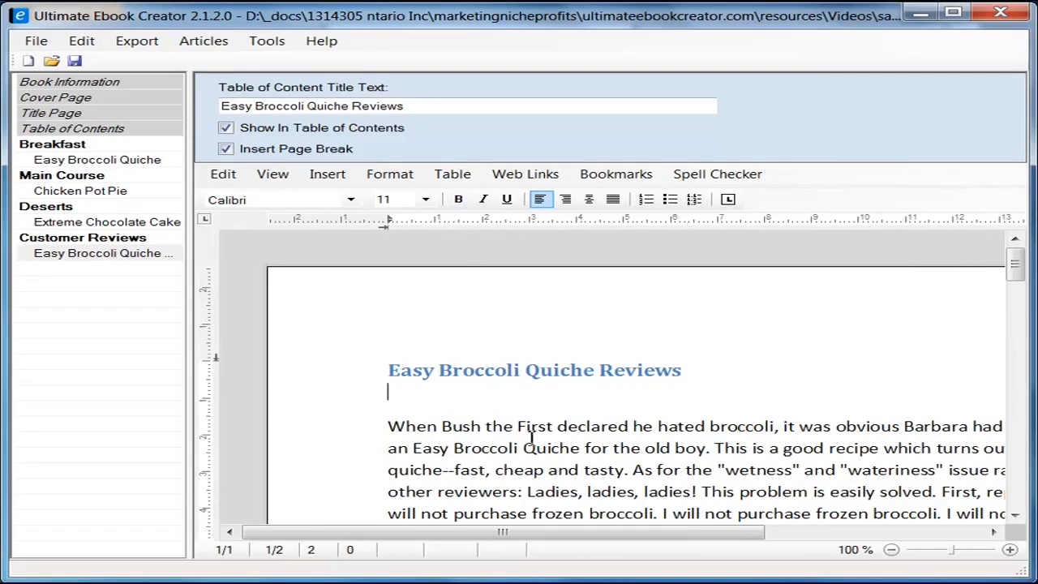
{"action": "scroll", "coordinate": [530, 429], "scroll_direction": "down", "scroll_amount": 10}
{"action": "scroll", "coordinate": [574, 439], "scroll_direction": "up", "scroll_amount": 5}
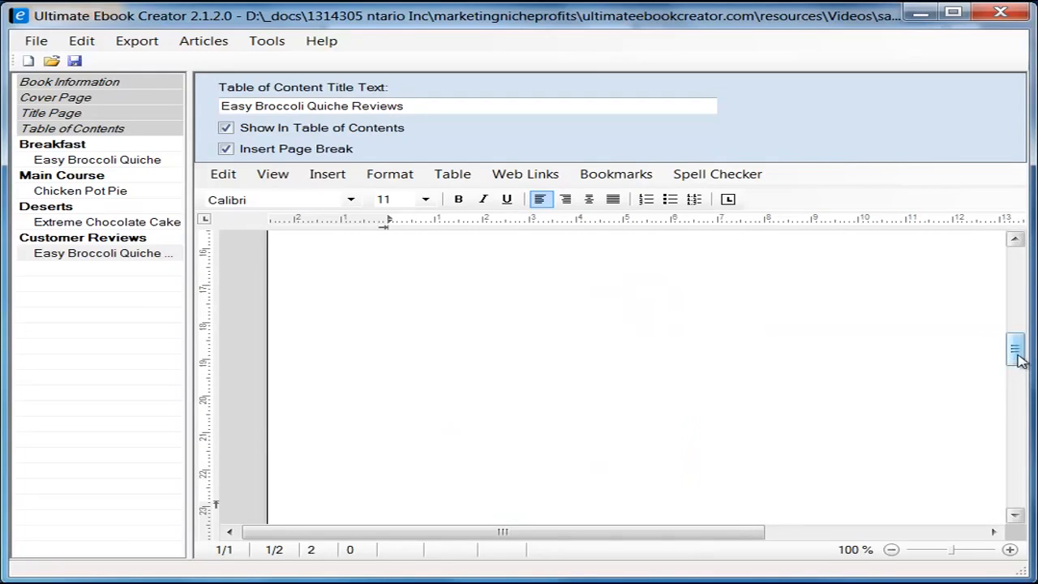
{"action": "mouse_move", "coordinate": [1019, 361]}
{"action": "left_mouse_down"}
{"action": "mouse_move", "coordinate": [1014, 292]}
{"action": "mouse_move", "coordinate": [1010, 475]}
{"action": "mouse_move", "coordinate": [1013, 355]}
{"action": "left_mouse_up"}
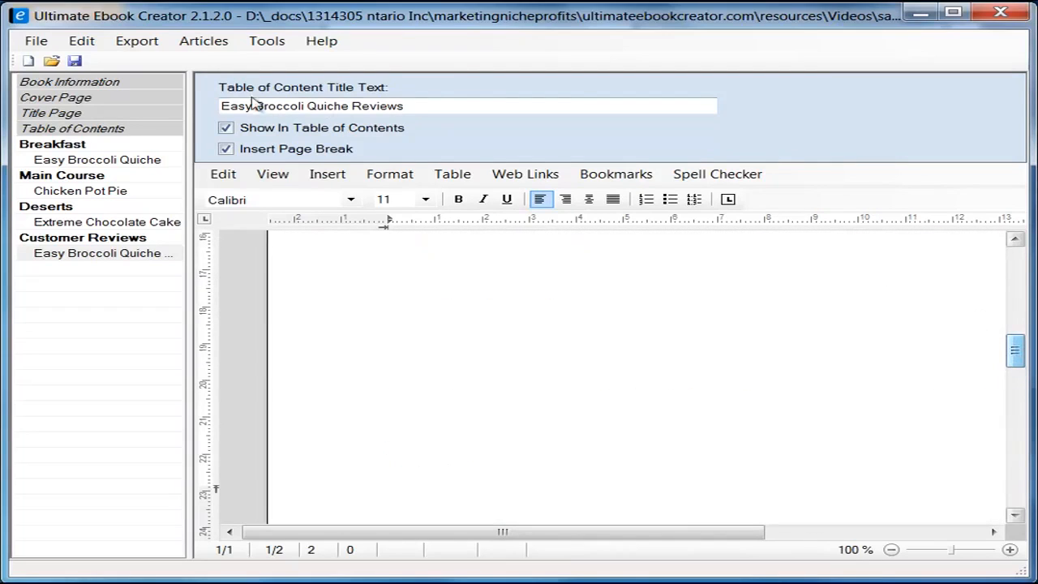
{"action": "left_click", "coordinate": [226, 128]}
{"action": "left_click", "coordinate": [276, 175]}
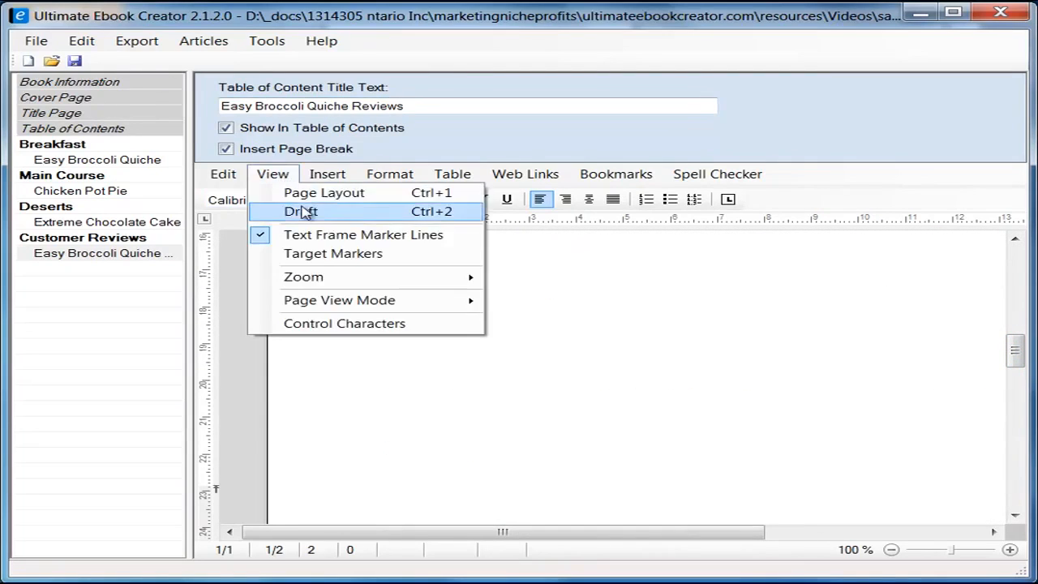
{"action": "left_click", "coordinate": [324, 212]}
{"action": "left_click_drag", "start_coordinate": [1013, 356], "coordinate": [1019, 407]}
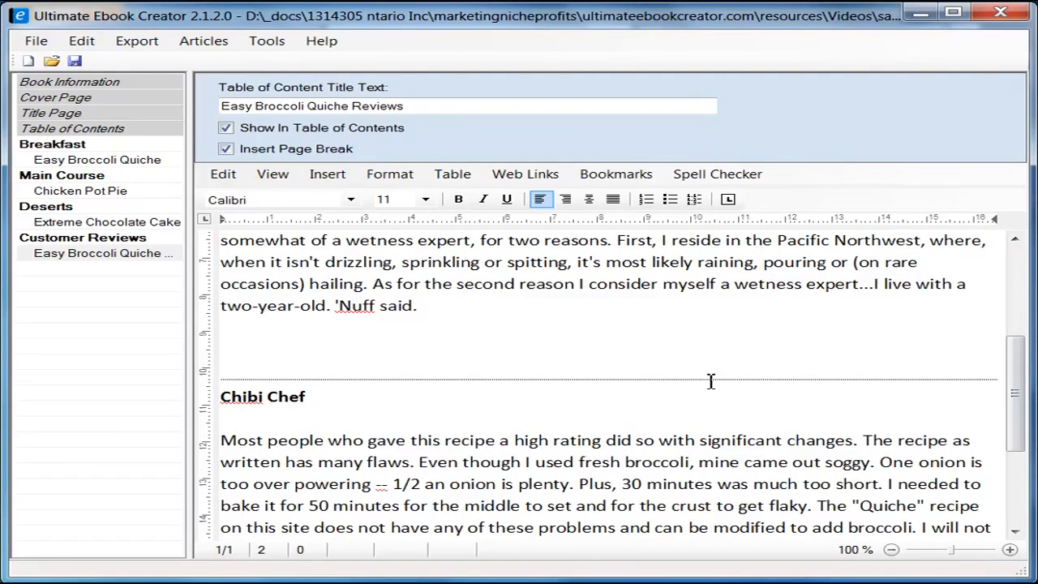
{"action": "scroll", "coordinate": [729, 401], "scroll_direction": "up", "scroll_amount": 4}
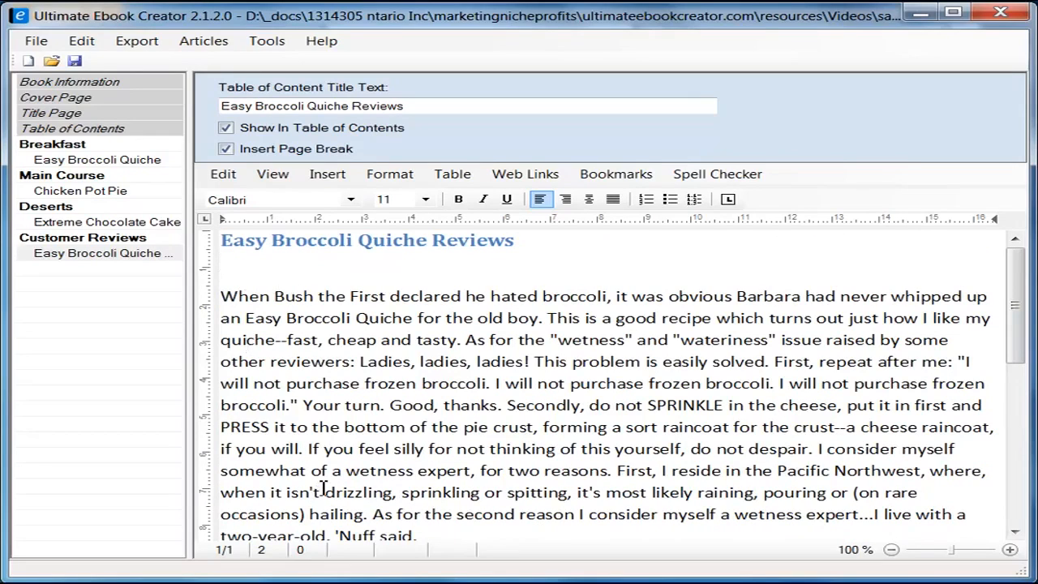
Step: Put the first reviewer's name on its own line above the first review and bold it
{"action": "key", "text": "Down"}
{"action": "key", "text": "Right"}
{"action": "key", "text": "Right"}
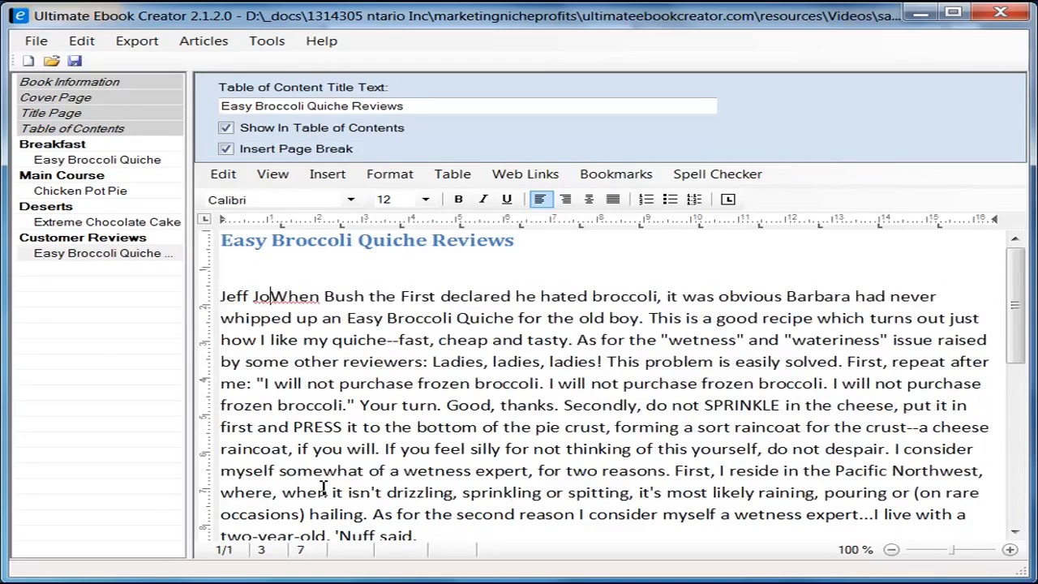
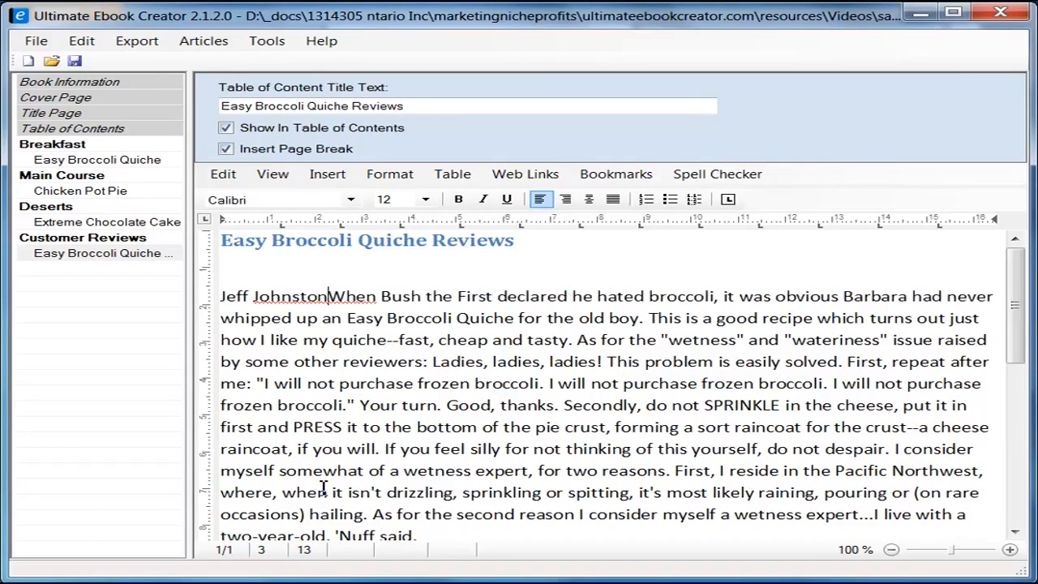
{"action": "key", "text": "Return"}
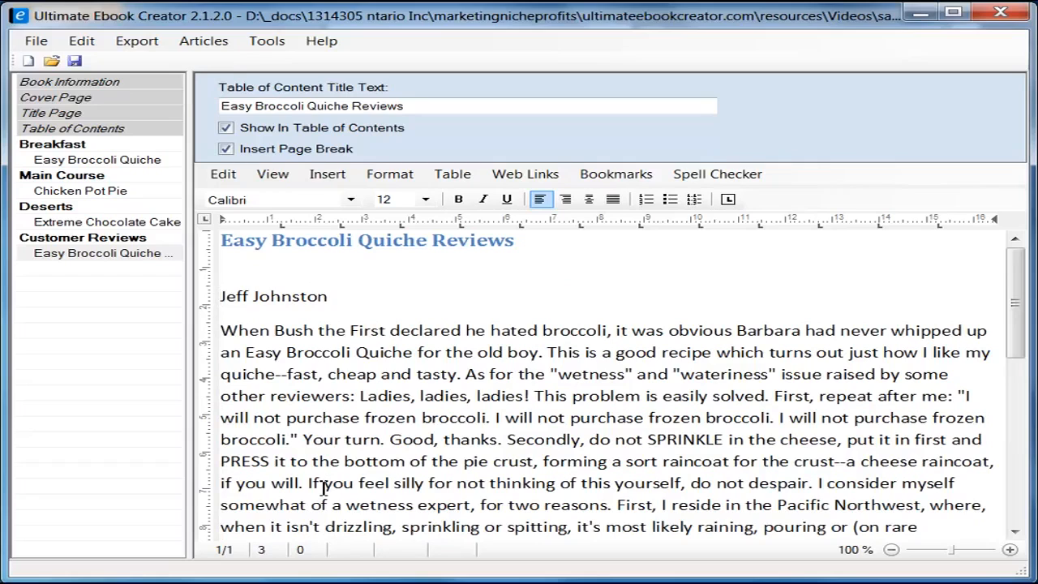
{"action": "key", "text": "shift+End"}
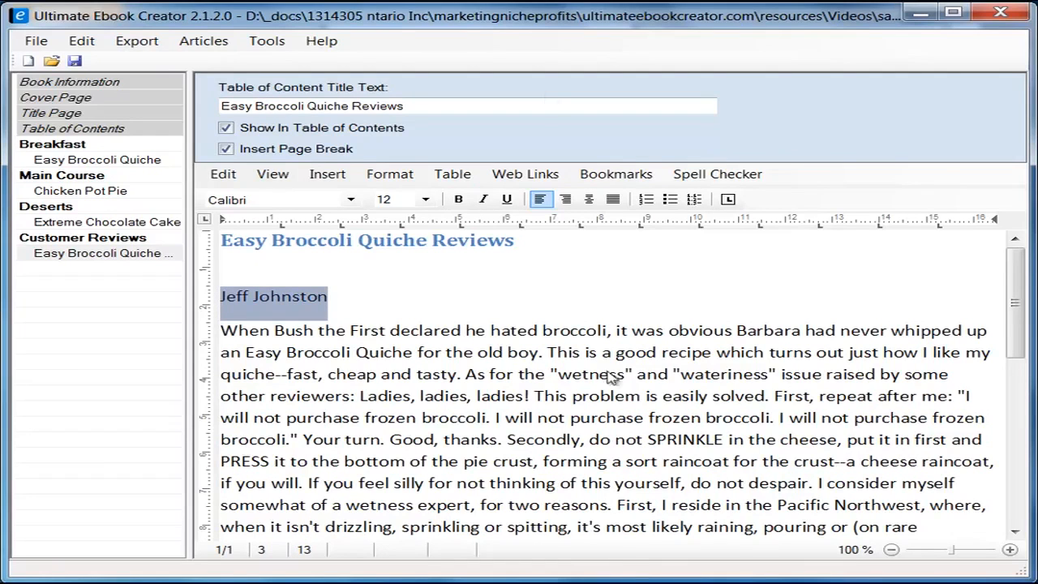
{"action": "left_click", "coordinate": [459, 199]}
{"action": "left_click", "coordinate": [366, 294]}
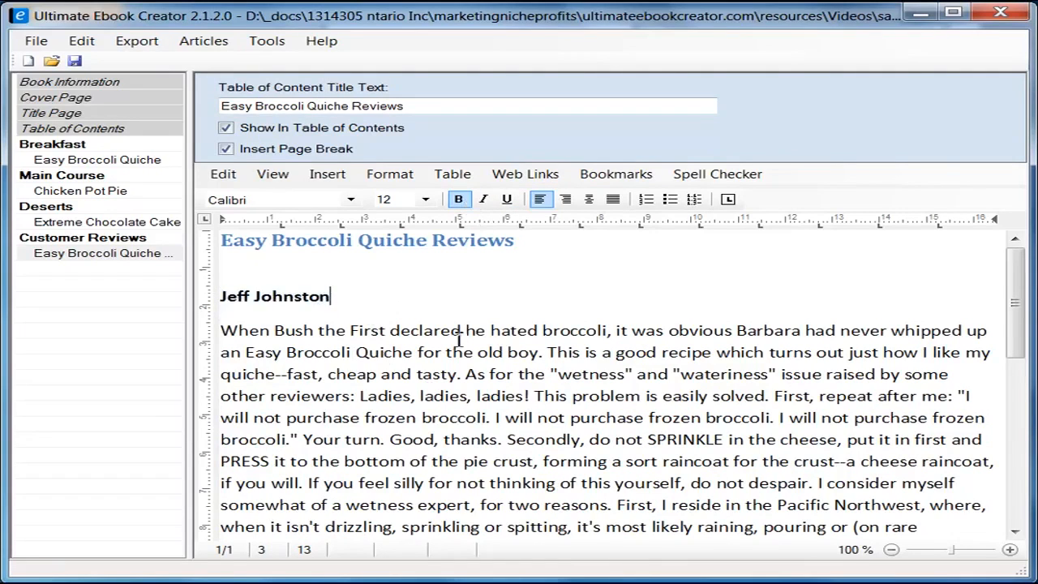
{"action": "scroll", "coordinate": [459, 343], "scroll_direction": "down", "scroll_amount": 4}
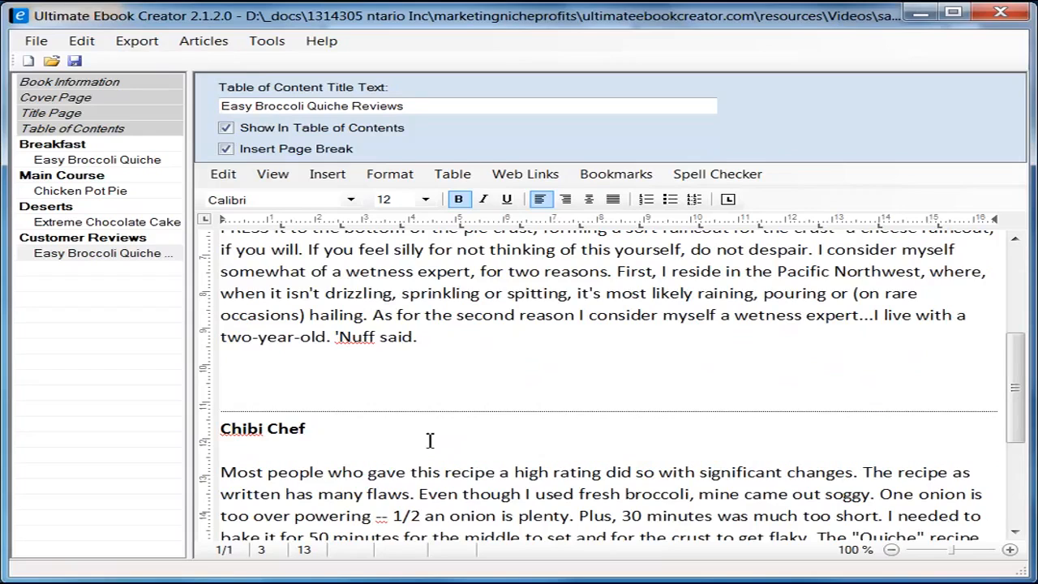
{"action": "scroll", "coordinate": [429, 440], "scroll_direction": "down", "scroll_amount": 3}
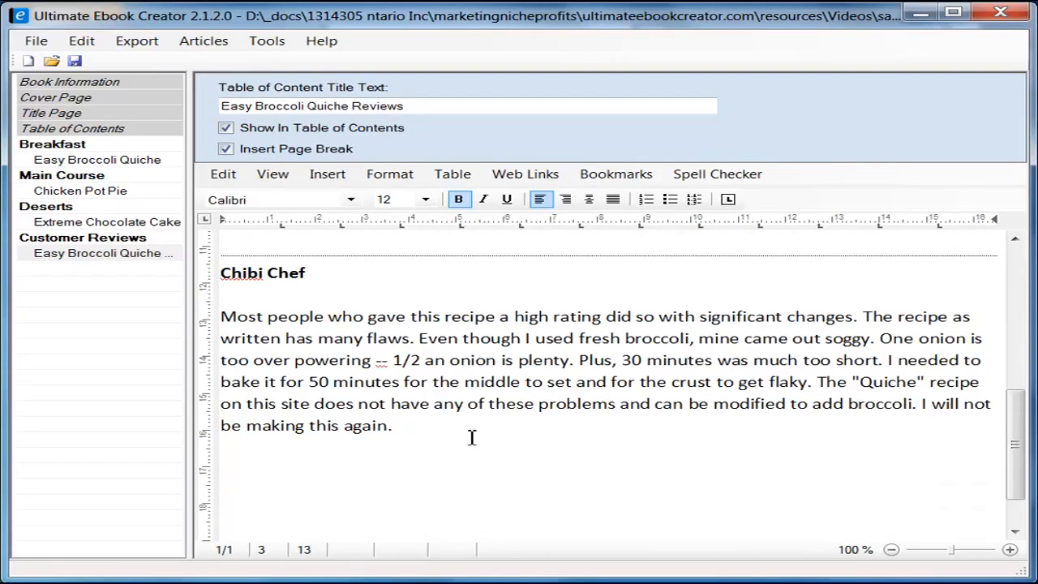
Step: Save the ebook project and dismiss the save confirmation
{"action": "left_click", "coordinate": [379, 465]}
{"action": "left_click", "coordinate": [434, 444]}
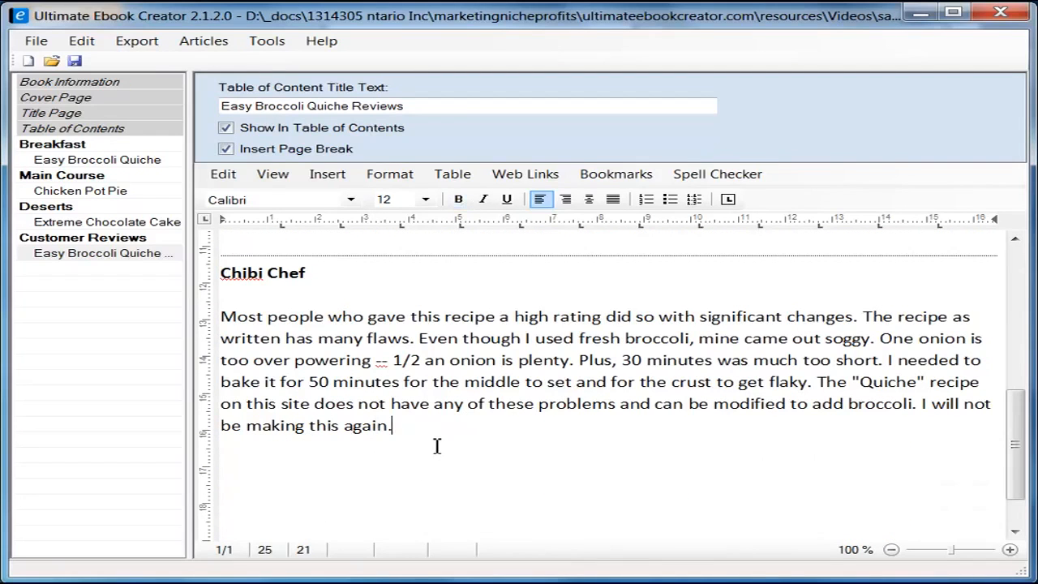
{"action": "left_click", "coordinate": [75, 62]}
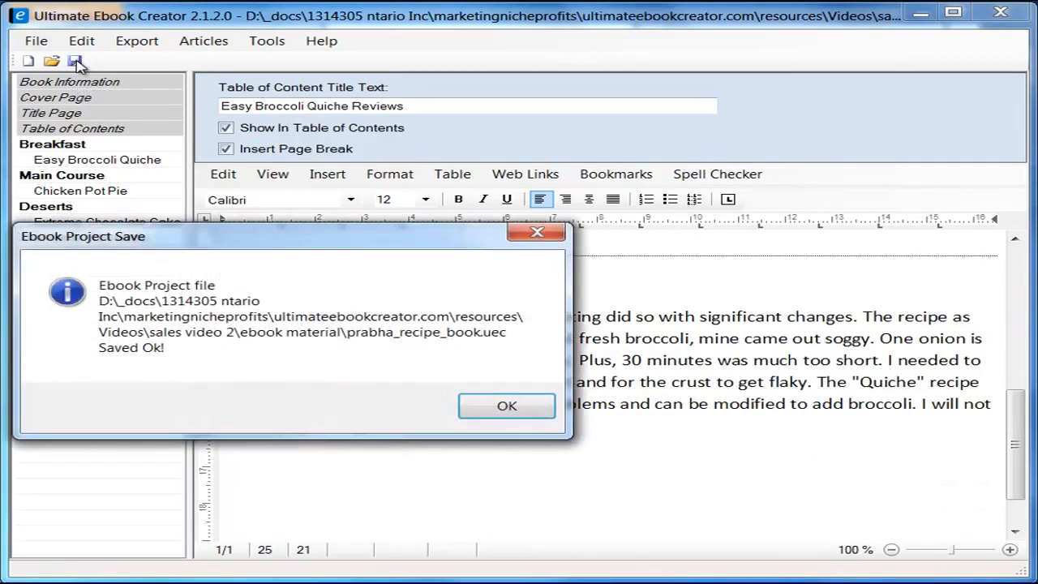
{"action": "left_click", "coordinate": [509, 408]}
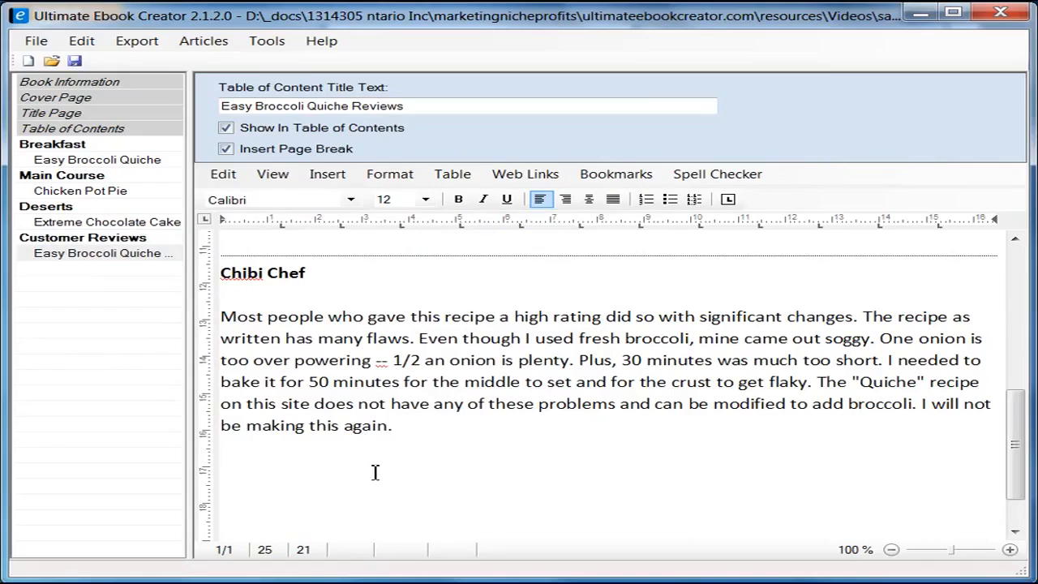
Step: Type a capitalized 'Return' line on the empty line after the first review
{"action": "scroll", "coordinate": [405, 469], "scroll_direction": "up", "scroll_amount": 4}
{"action": "left_click", "coordinate": [322, 462]}
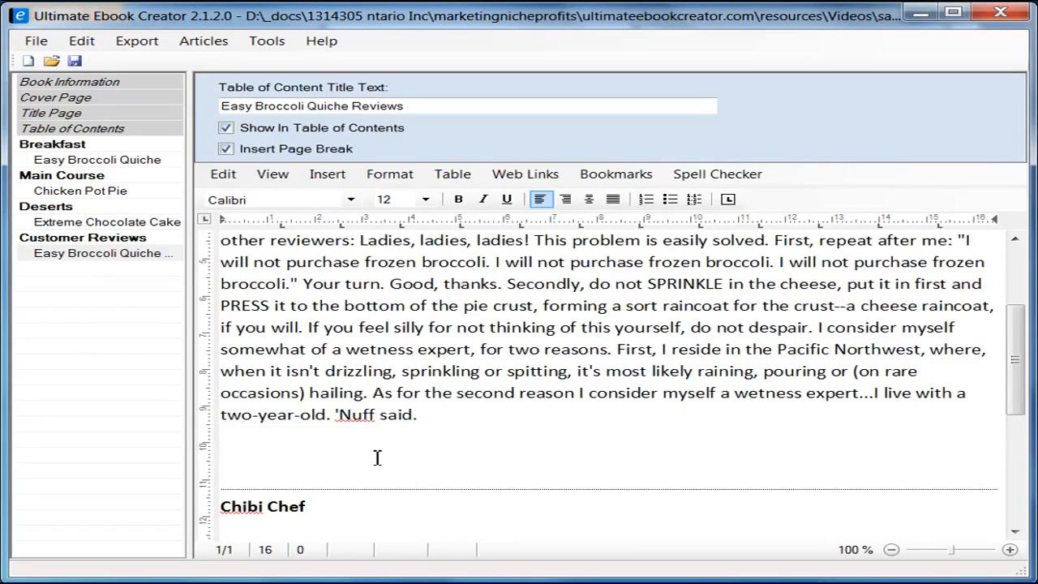
{"action": "type", "text": "return"}
{"action": "key", "text": "shift+Right"}
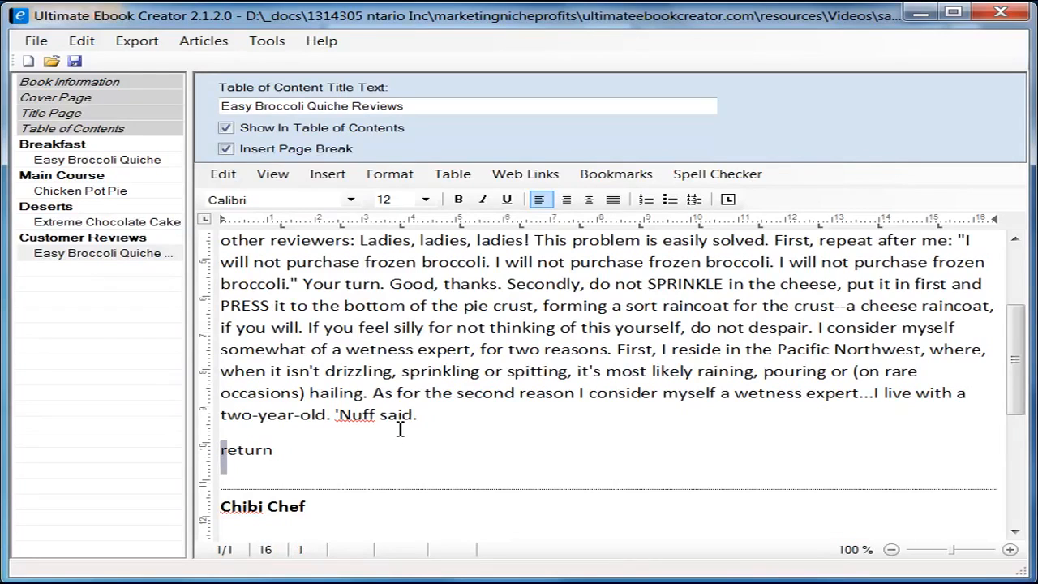
{"action": "type", "text": "R"}
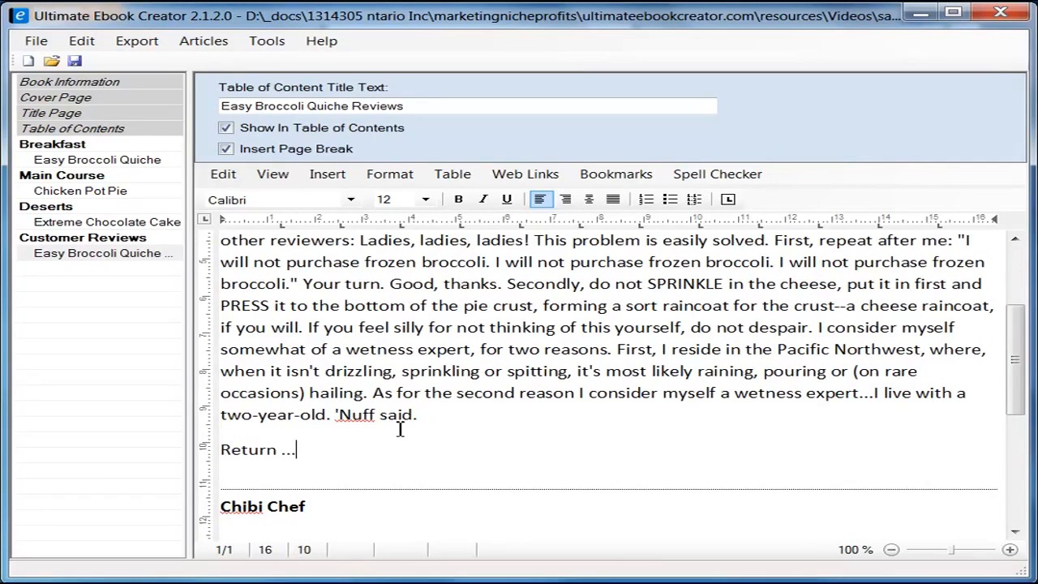
{"action": "key", "text": "shift+Left"}
{"action": "key", "text": "shift+Left"}
{"action": "key", "text": "shift+Left"}
{"action": "key", "text": "shift+Left"}
{"action": "key", "text": "shift+Left"}
{"action": "key", "text": "shift+Left"}
{"action": "key", "text": "shift+Left"}
{"action": "key", "text": "shift+Left"}
{"action": "key", "text": "shift+Left"}
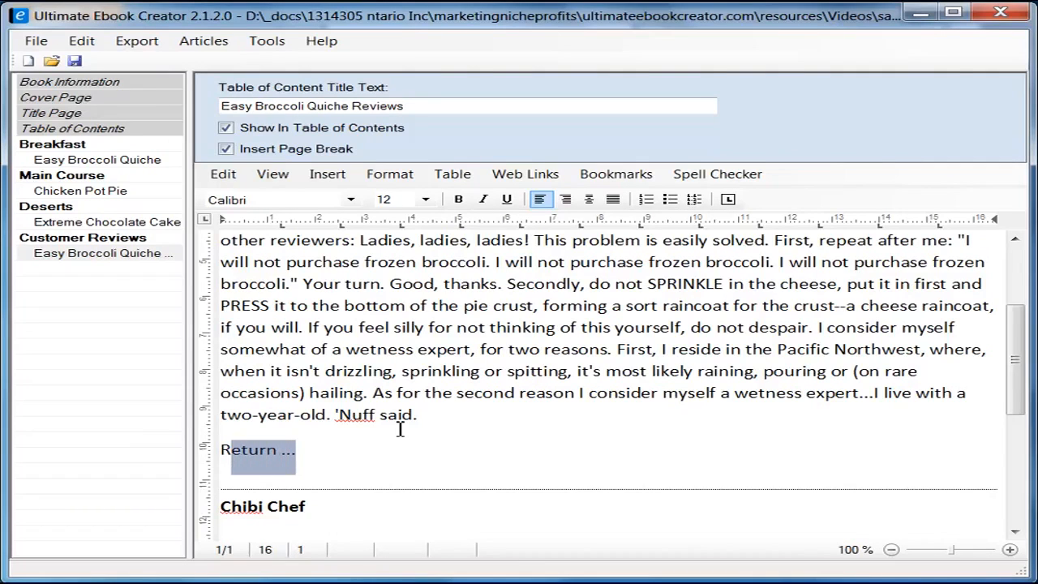
Step: Add a 'Return ...' line after the second review, then open the Easy Broccoli Quiche recipe
{"action": "scroll", "coordinate": [292, 425], "scroll_direction": "down", "scroll_amount": 5}
{"action": "left_click", "coordinate": [352, 427]}
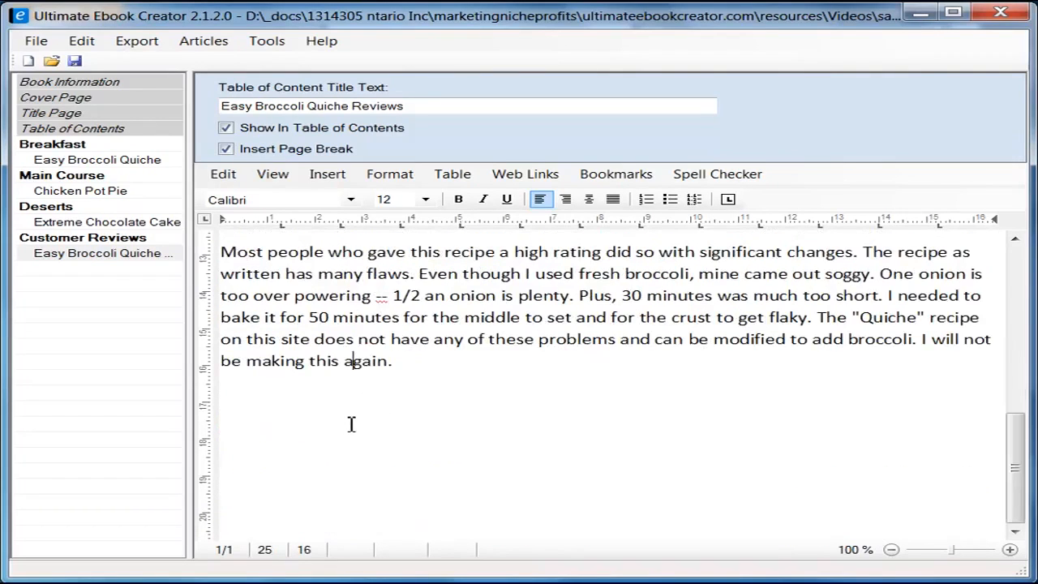
{"action": "key", "text": "Return"}
{"action": "type", "text": "Re"}
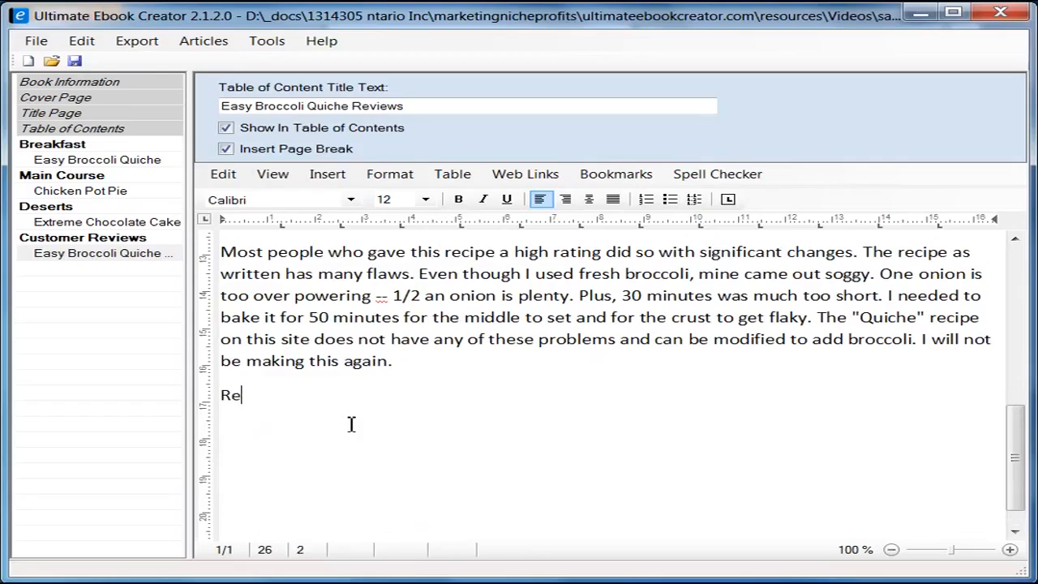
{"action": "type", "text": "turn ..."}
{"action": "left_click", "coordinate": [92, 160]}
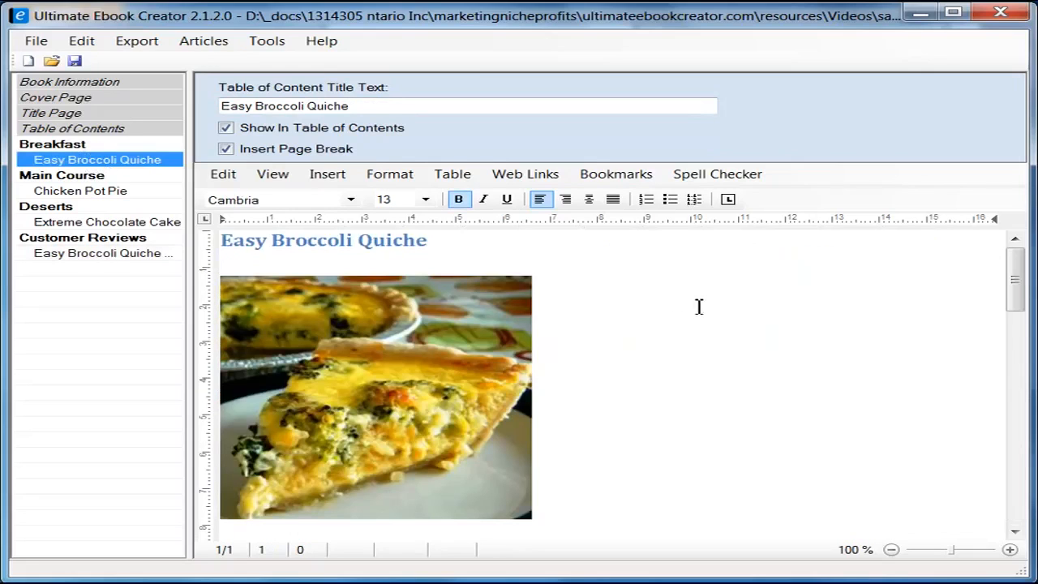
{"action": "left_click_drag", "start_coordinate": [1013, 306], "coordinate": [1015, 471]}
Step: Type 'Read customer reviews ...' below the quiche directions and select that text
{"action": "left_click", "coordinate": [485, 389]}
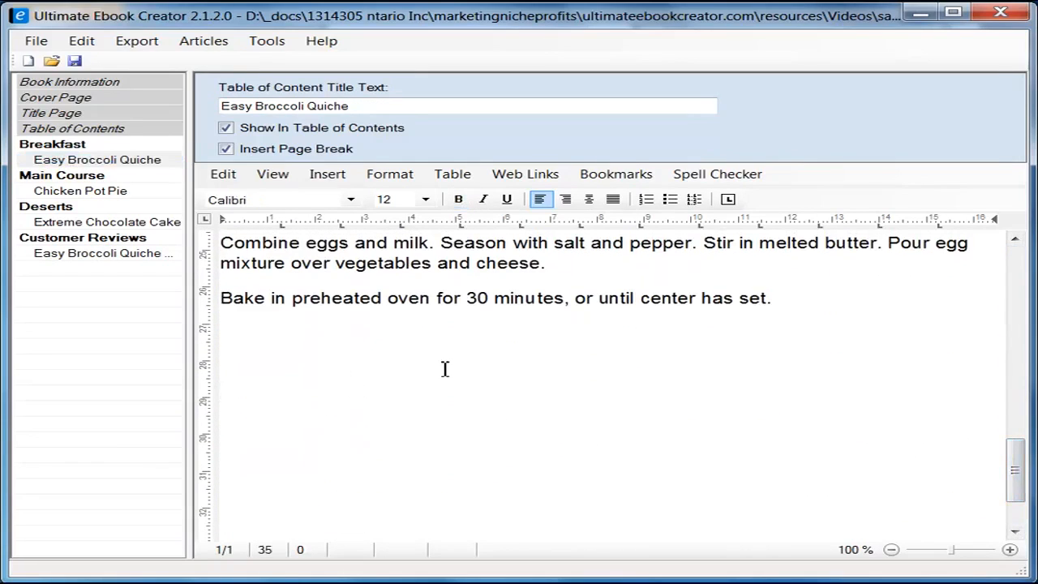
{"action": "type", "text": "Read customer re"}
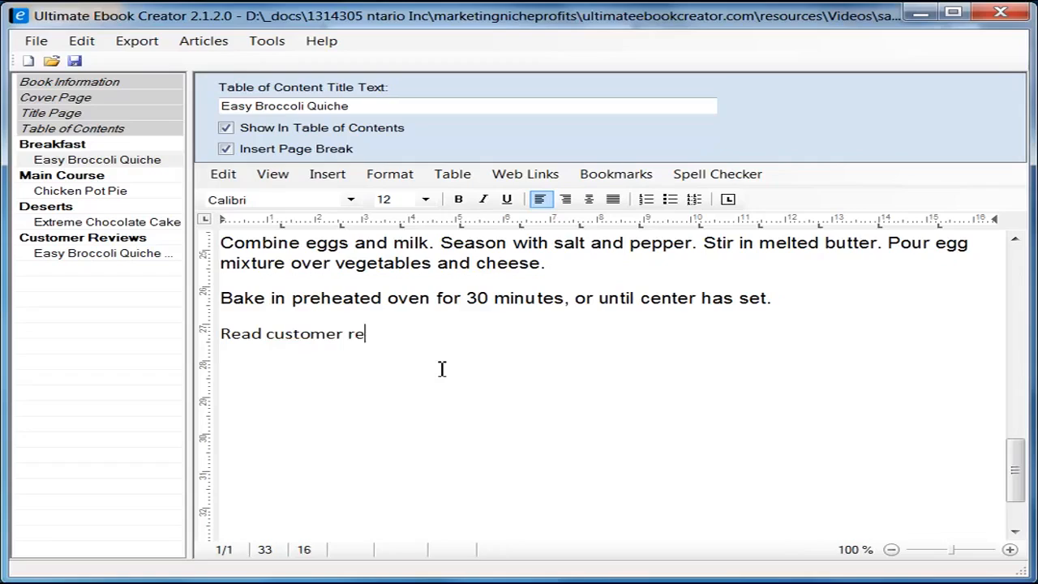
{"action": "type", "text": "views ..."}
{"action": "key", "text": "shift+Home"}
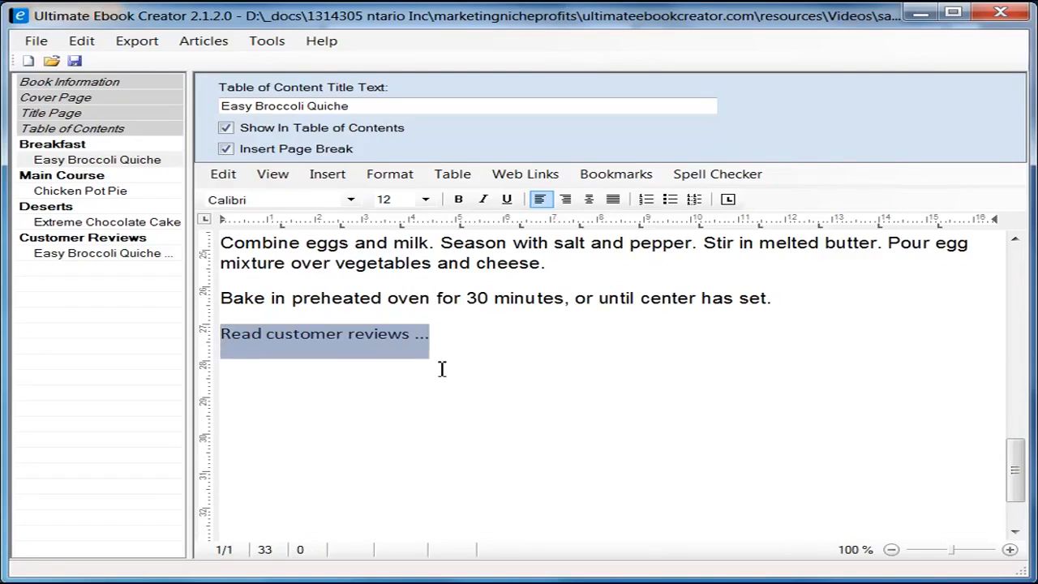
{"action": "left_click", "coordinate": [441, 366]}
{"action": "left_click_drag", "start_coordinate": [430, 336], "coordinate": [228, 341]}
Step: Link the selected 'Read customer reviews ...' text to the Easy Broccoli Quiche Reviews table-of-contents entry
{"action": "left_click", "coordinate": [621, 177]}
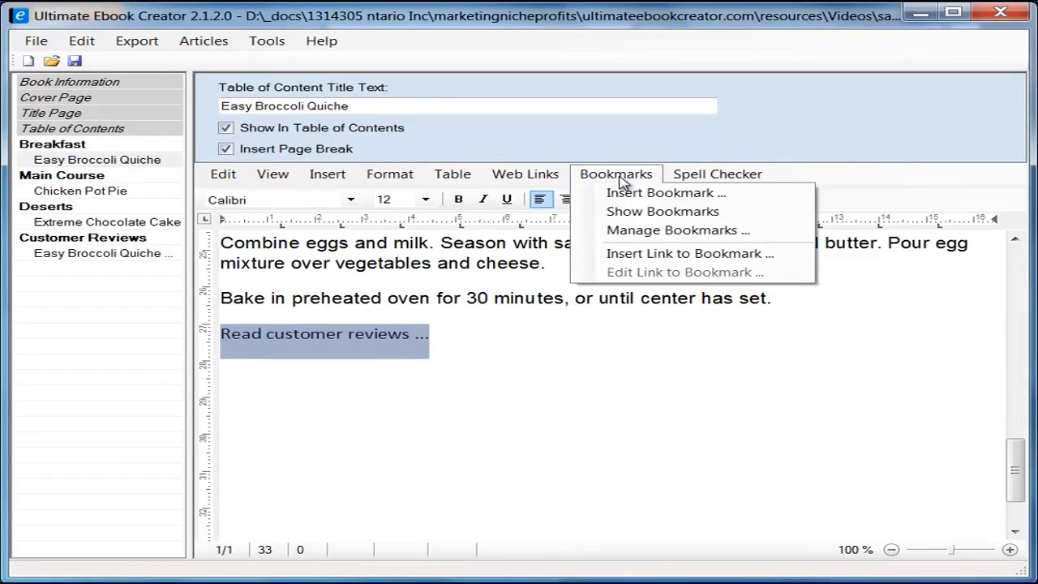
{"action": "left_click", "coordinate": [708, 257]}
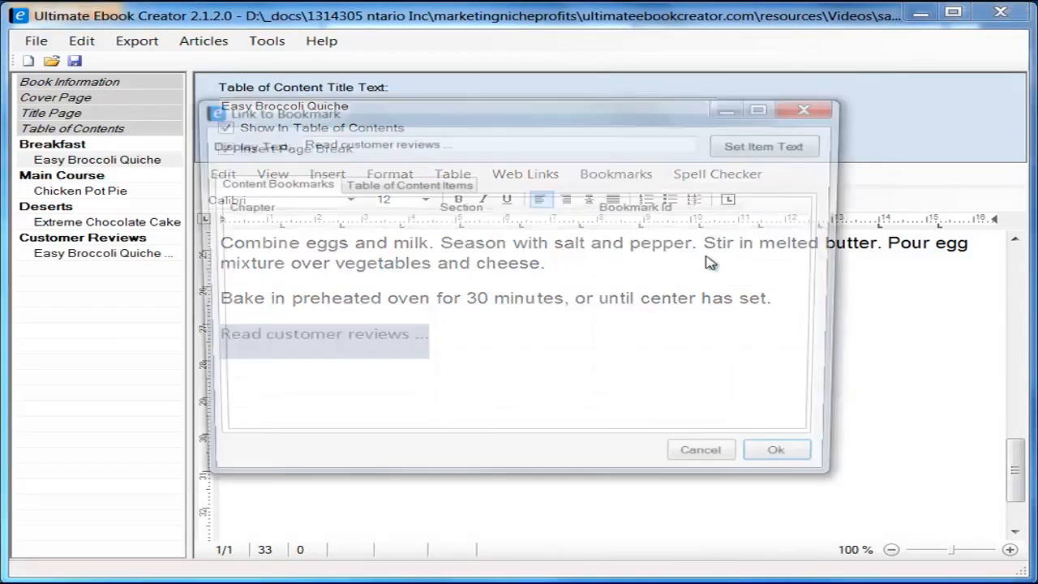
{"action": "left_click_drag", "start_coordinate": [492, 114], "coordinate": [475, 142]}
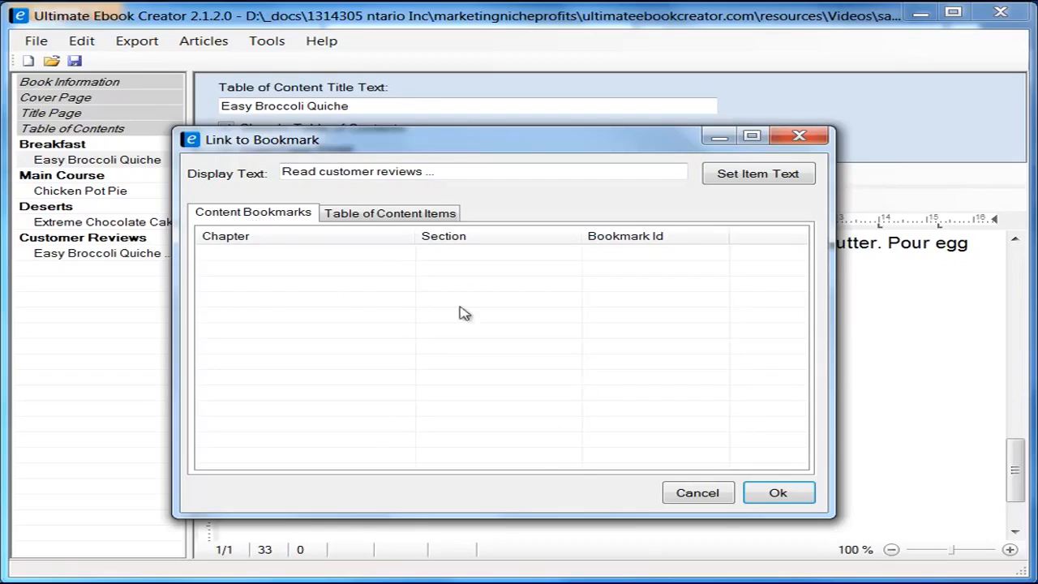
{"action": "left_click", "coordinate": [389, 217]}
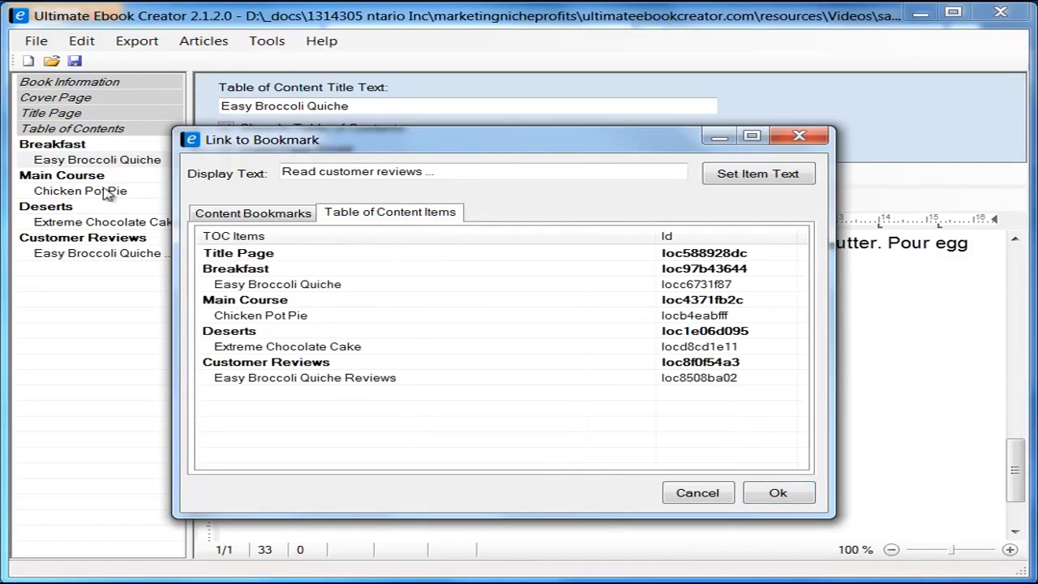
{"action": "left_click_drag", "start_coordinate": [458, 146], "coordinate": [615, 153]}
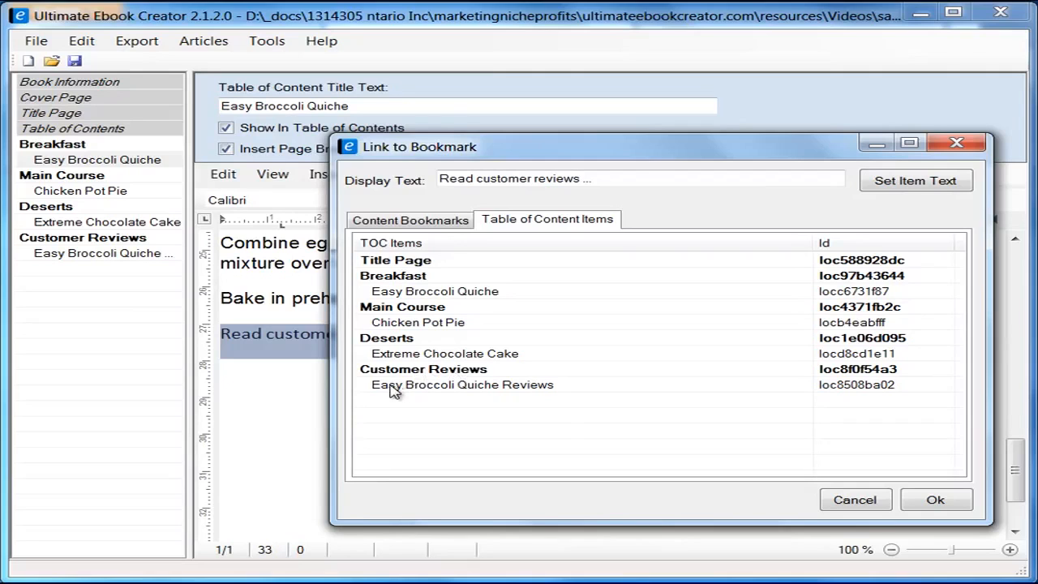
{"action": "left_click", "coordinate": [512, 387]}
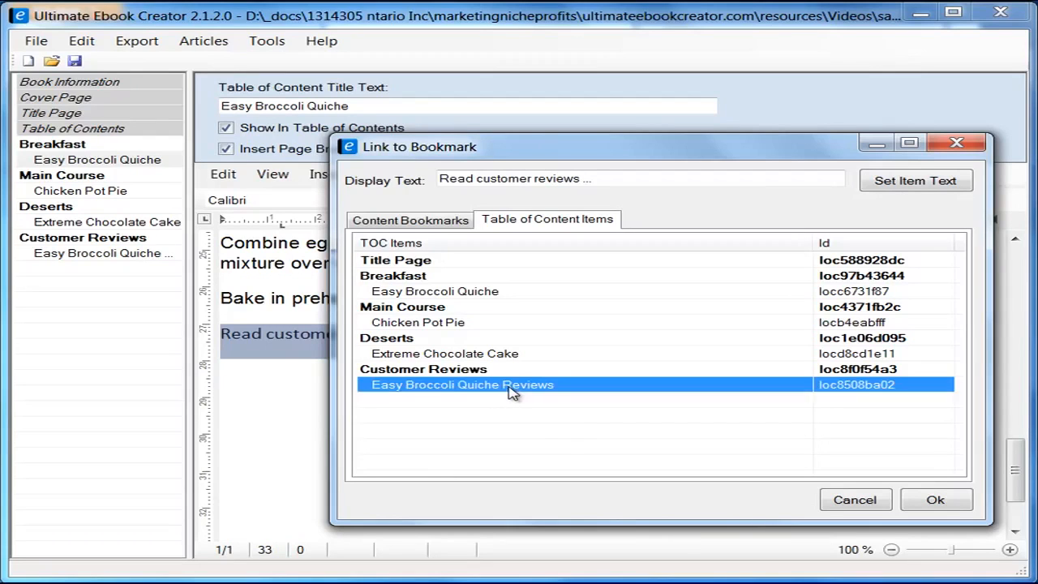
{"action": "left_click", "coordinate": [944, 504]}
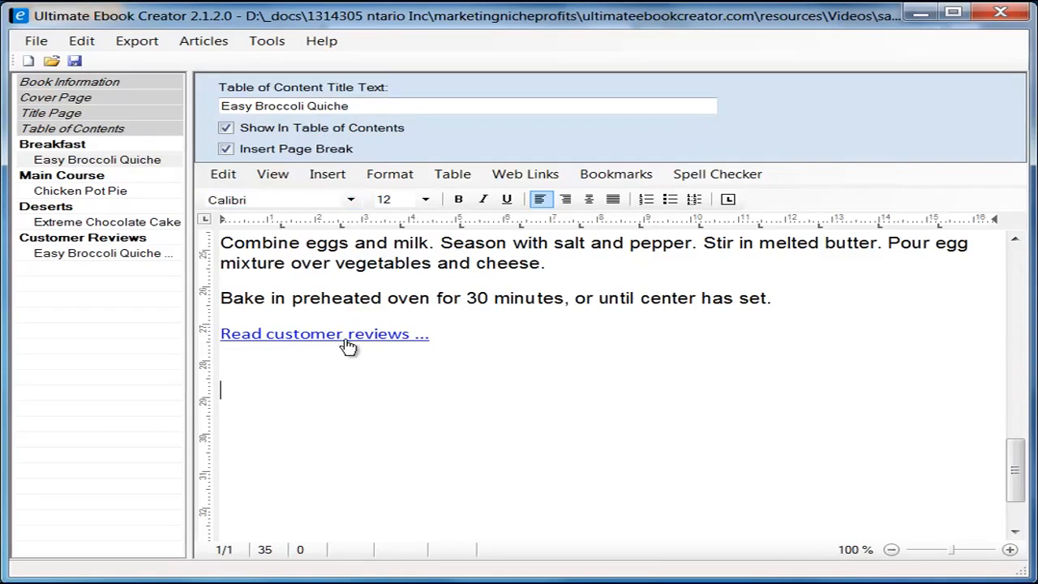
Step: Check the Export menu, then open Easy Broccoli Quiche Reviews under Customer Reviews
{"action": "left_click", "coordinate": [138, 42]}
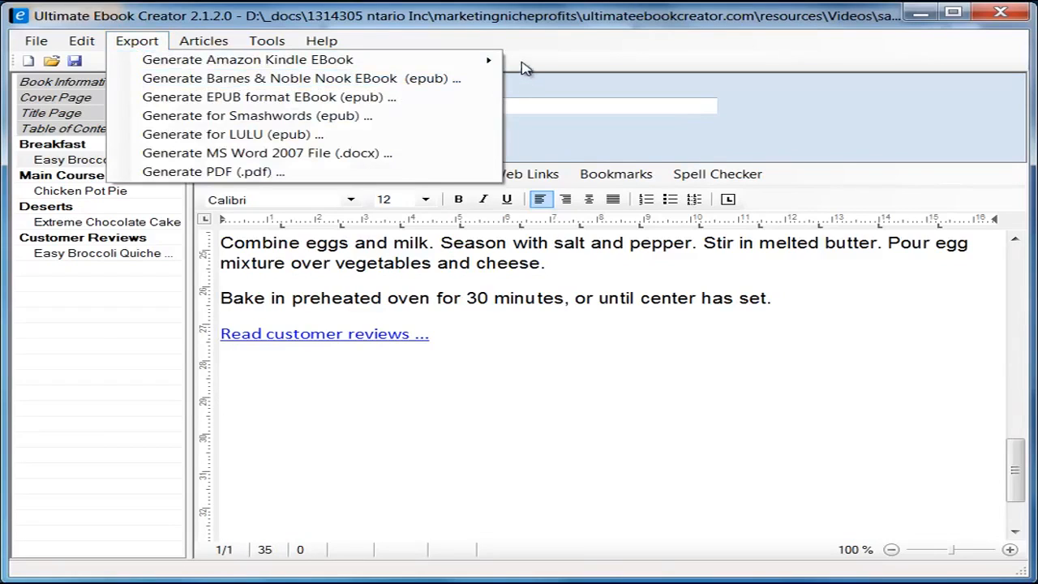
{"action": "mouse_move", "coordinate": [498, 62]}
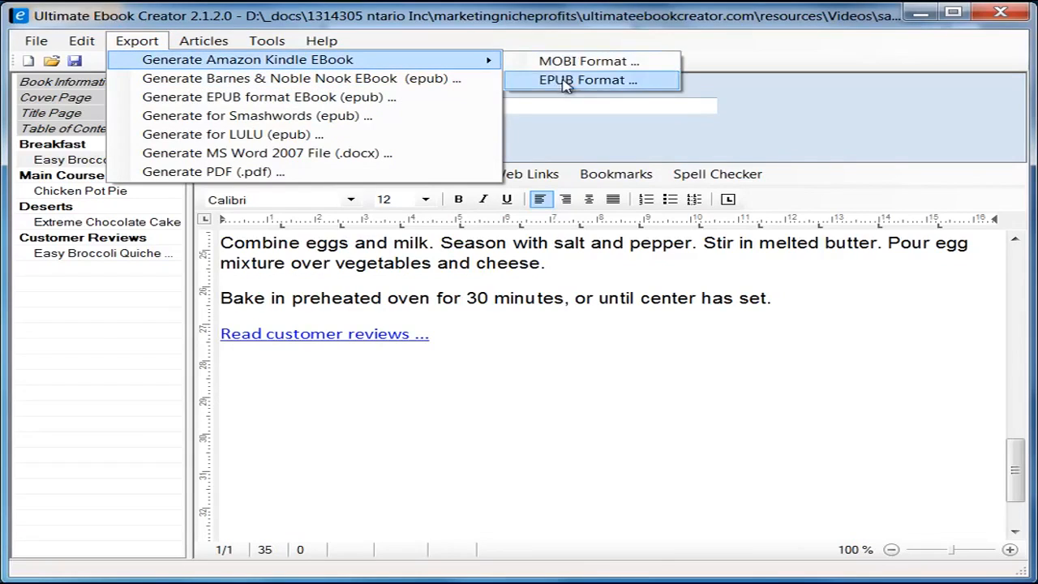
{"action": "left_click", "coordinate": [448, 372]}
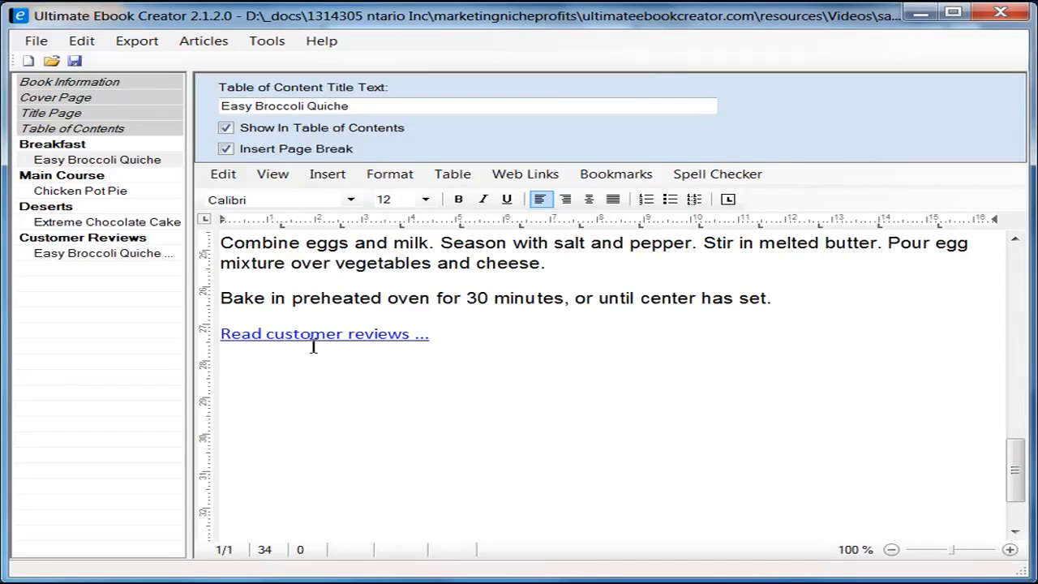
{"action": "left_click", "coordinate": [124, 255]}
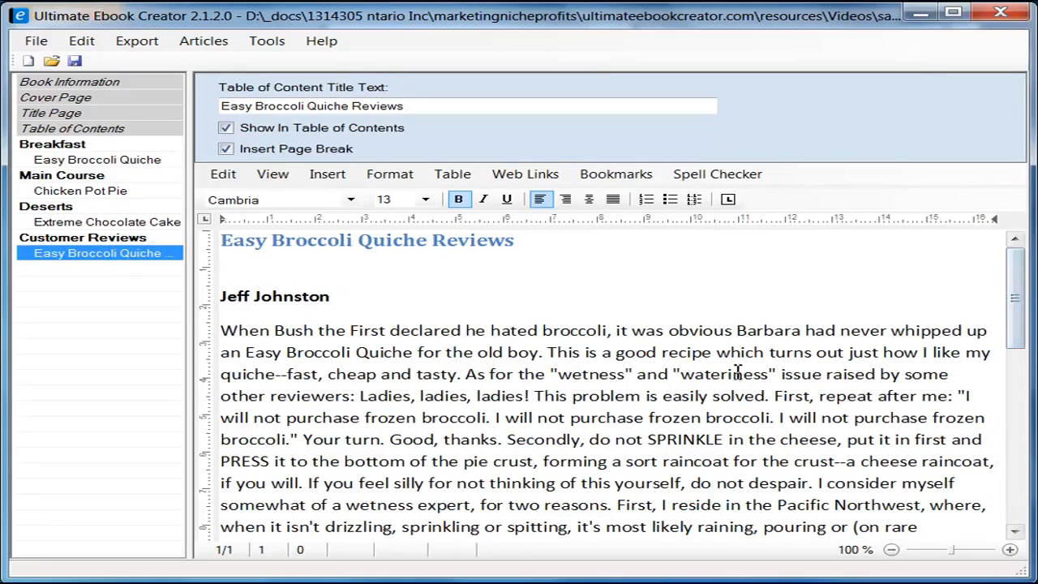
Step: Link the first review's 'Return ...' text to the Easy Broccoli Quiche table-of-contents entry
{"action": "left_click", "coordinate": [559, 396]}
{"action": "scroll", "coordinate": [438, 389], "scroll_direction": "down", "scroll_amount": 5}
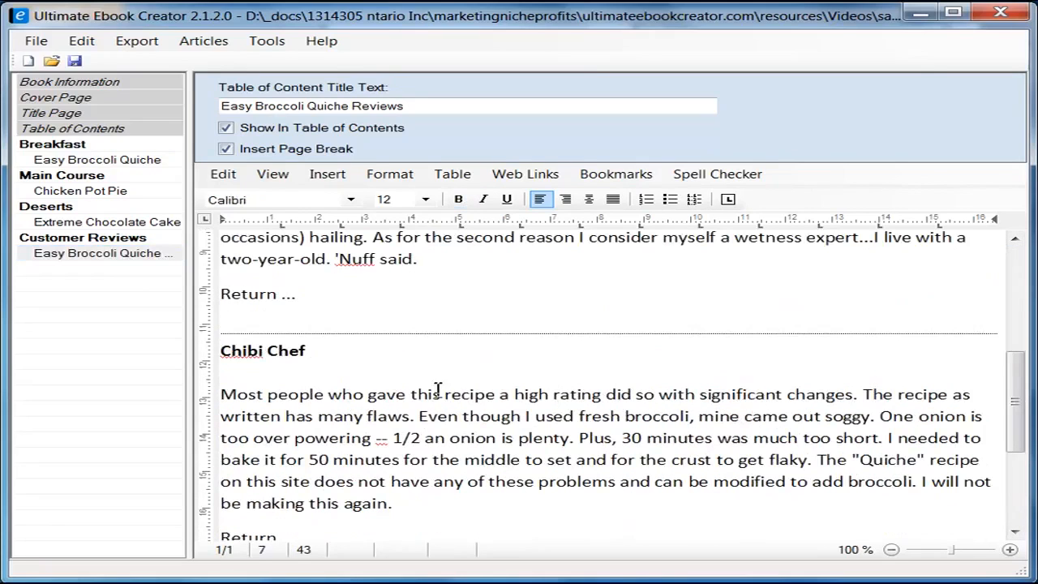
{"action": "left_click", "coordinate": [303, 297]}
{"action": "key", "text": "shift+Home"}
{"action": "left_click", "coordinate": [616, 175]}
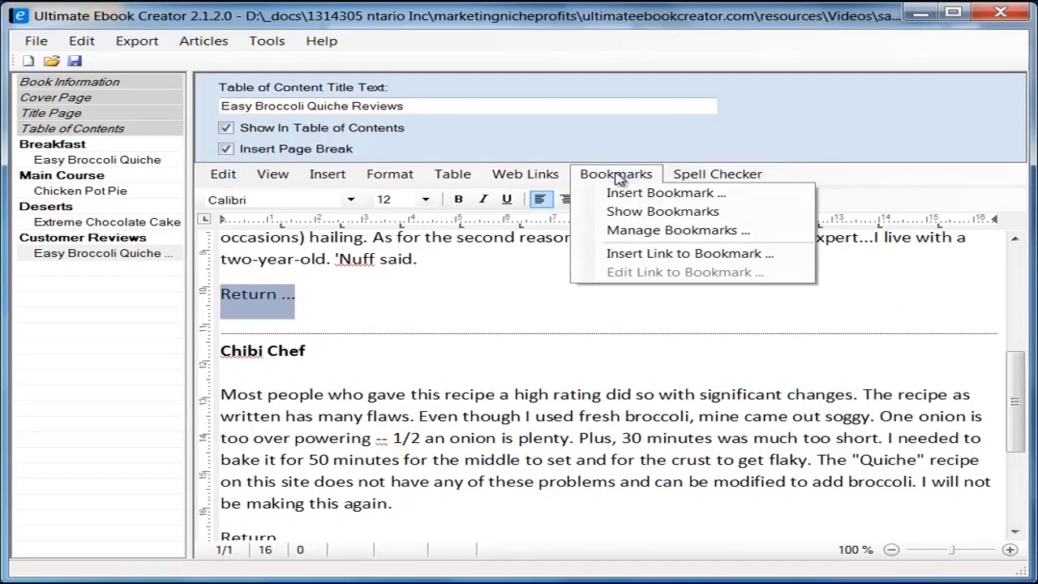
{"action": "left_click", "coordinate": [690, 254]}
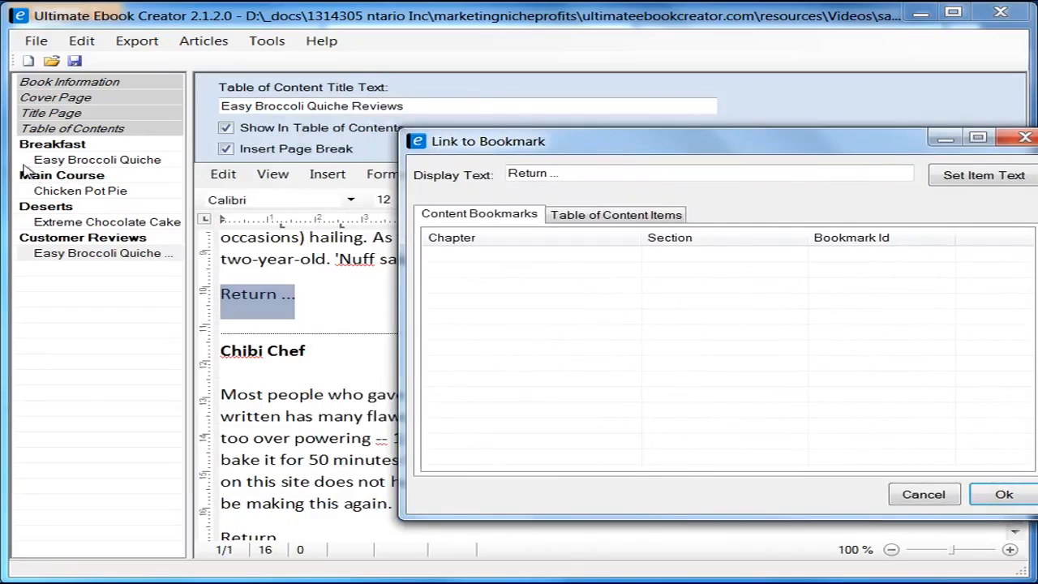
{"action": "left_click", "coordinate": [608, 216]}
{"action": "left_click", "coordinate": [489, 288]}
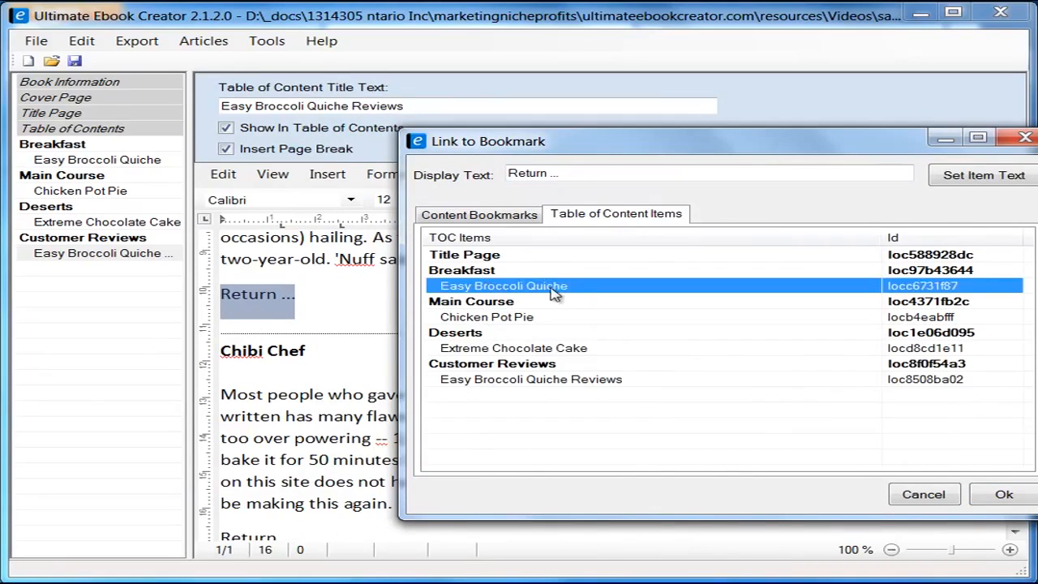
{"action": "left_click", "coordinate": [1005, 494]}
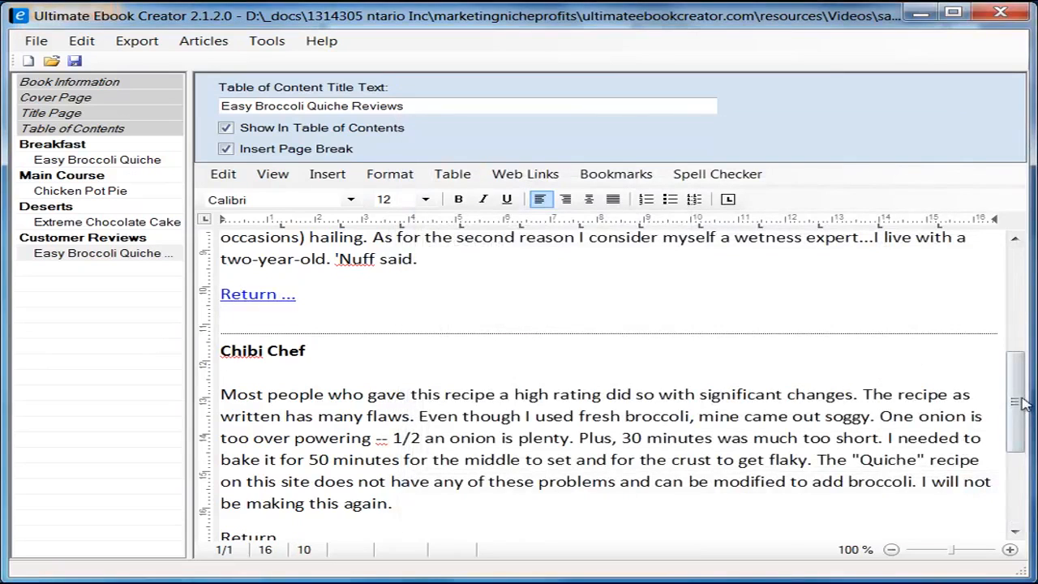
{"action": "left_click_drag", "start_coordinate": [1019, 405], "coordinate": [1019, 458]}
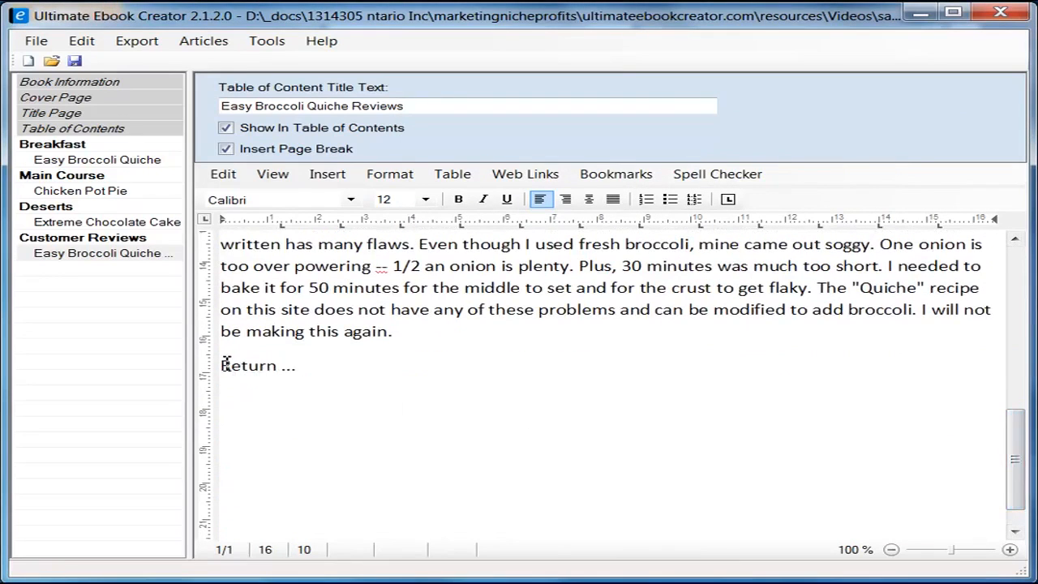
Step: Link the second review's "Return ..." text to the Easy Broccoli Quiche table-of-contents bookmark
{"action": "left_click_drag", "start_coordinate": [226, 362], "coordinate": [298, 365]}
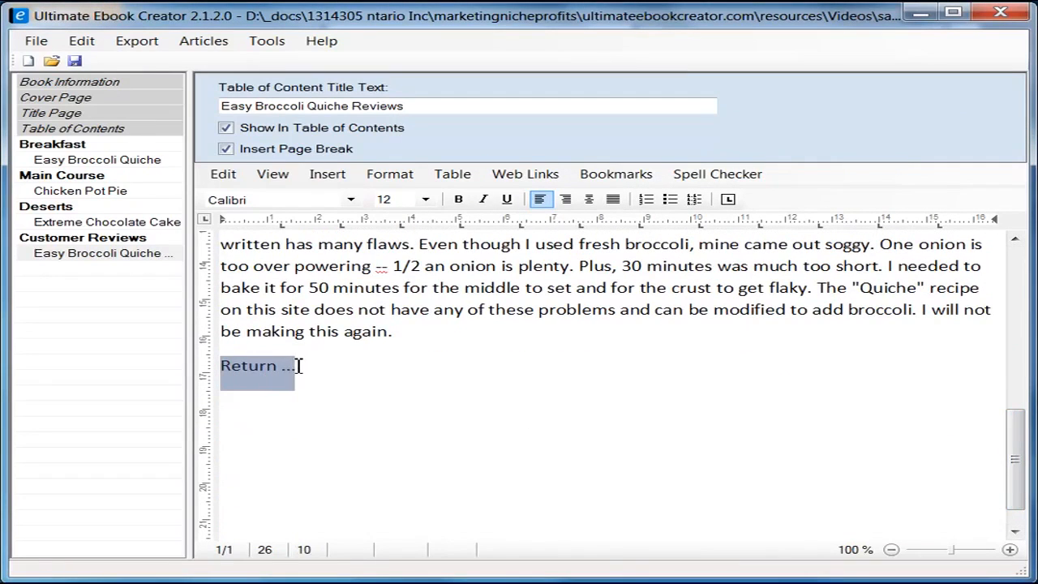
{"action": "left_click", "coordinate": [616, 175]}
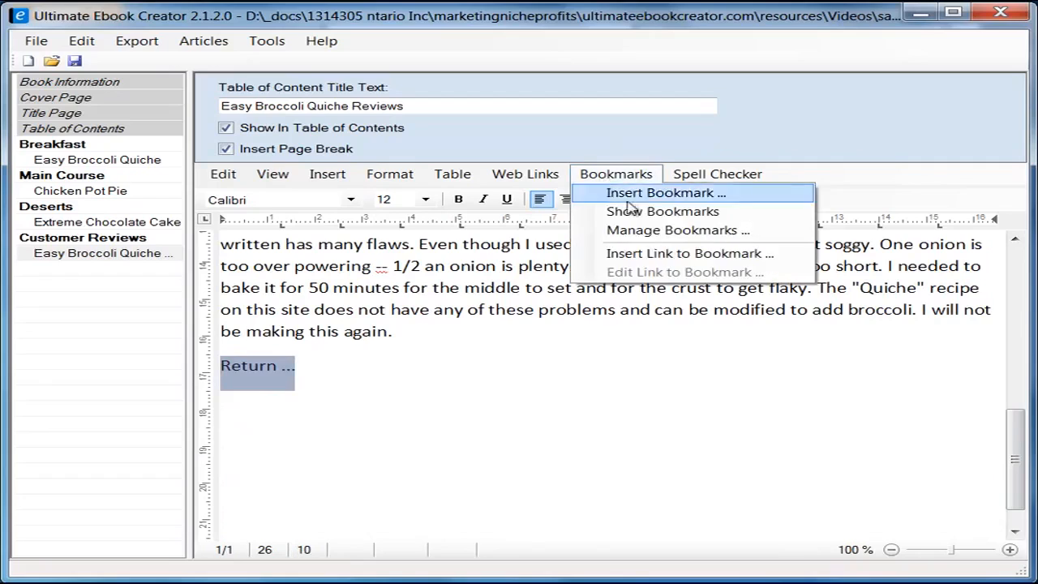
{"action": "left_click", "coordinate": [693, 254]}
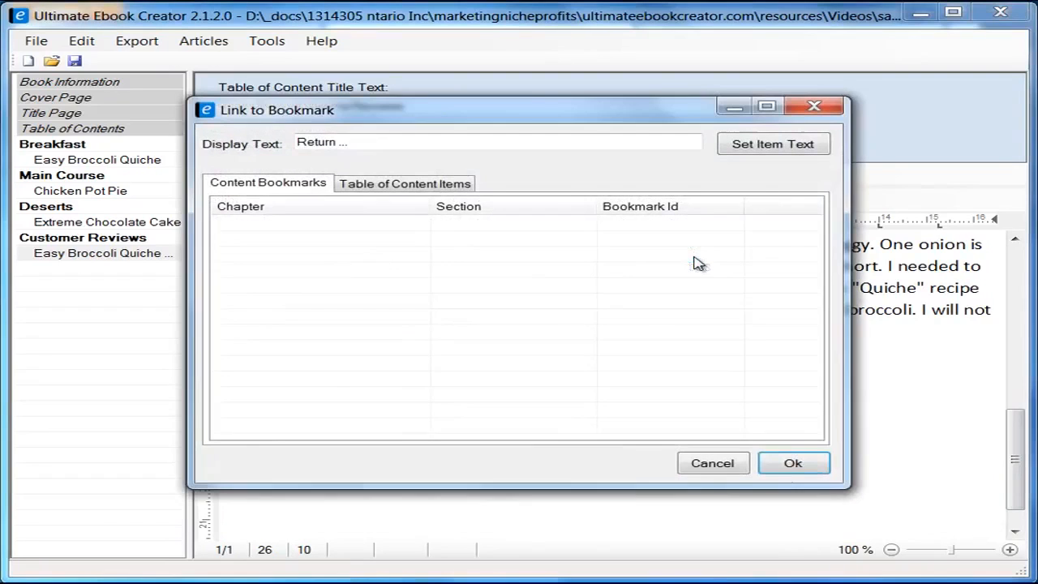
{"action": "left_click", "coordinate": [418, 185]}
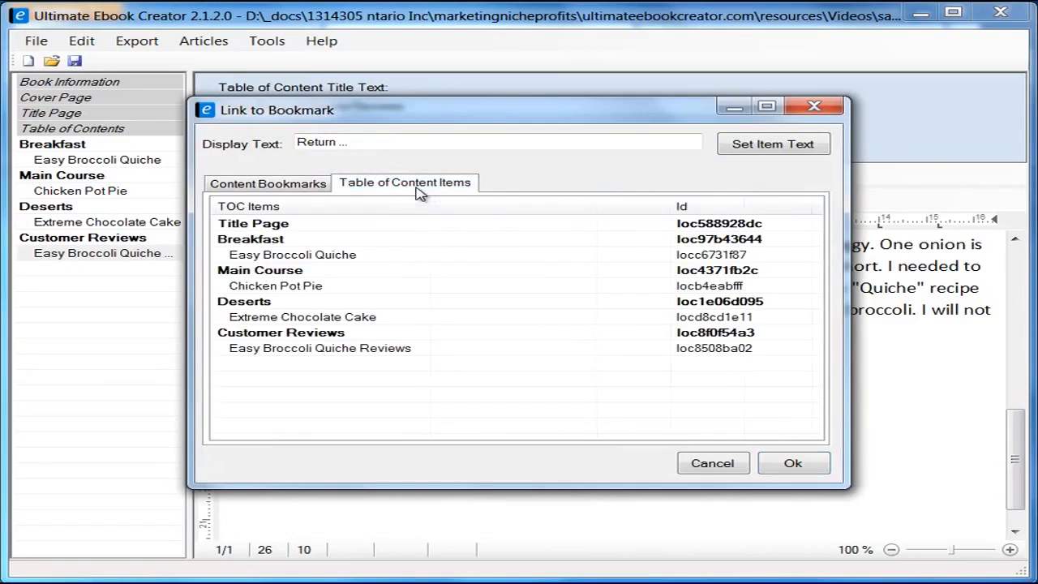
{"action": "left_click", "coordinate": [288, 258]}
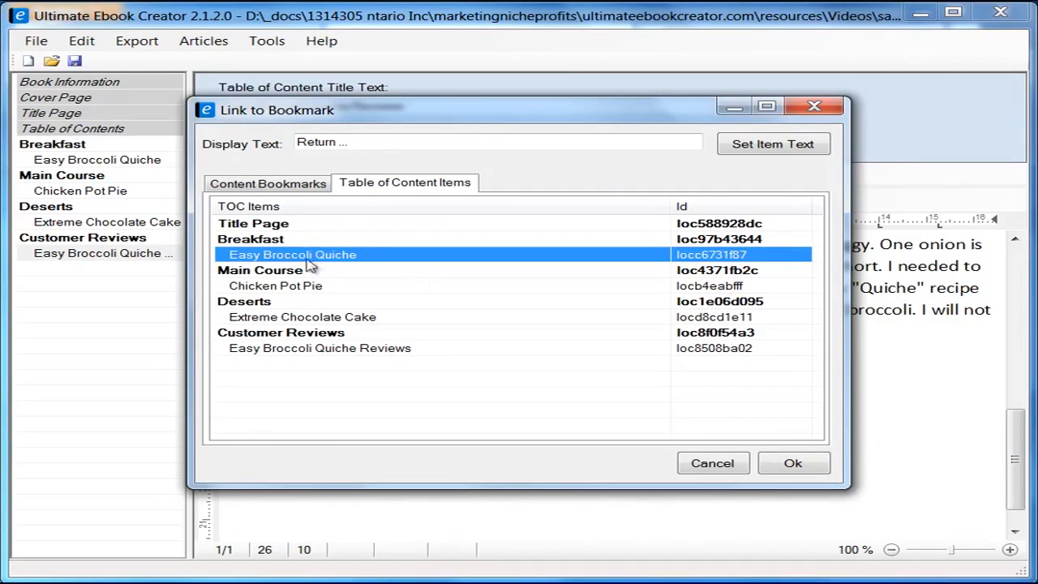
{"action": "left_click", "coordinate": [794, 463]}
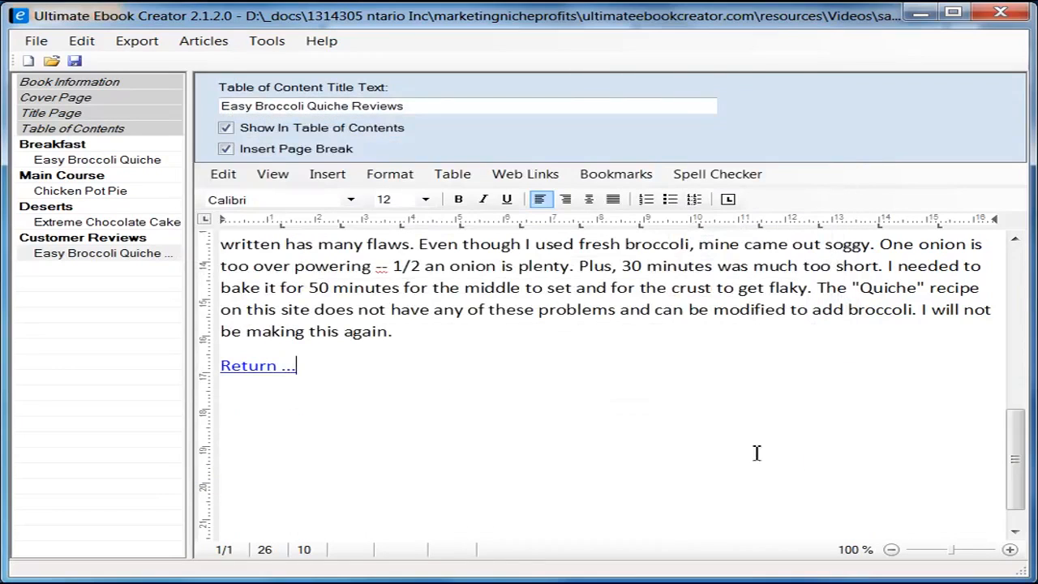
Step: Save the ebook project and dismiss the save confirmation
{"action": "left_click", "coordinate": [75, 61]}
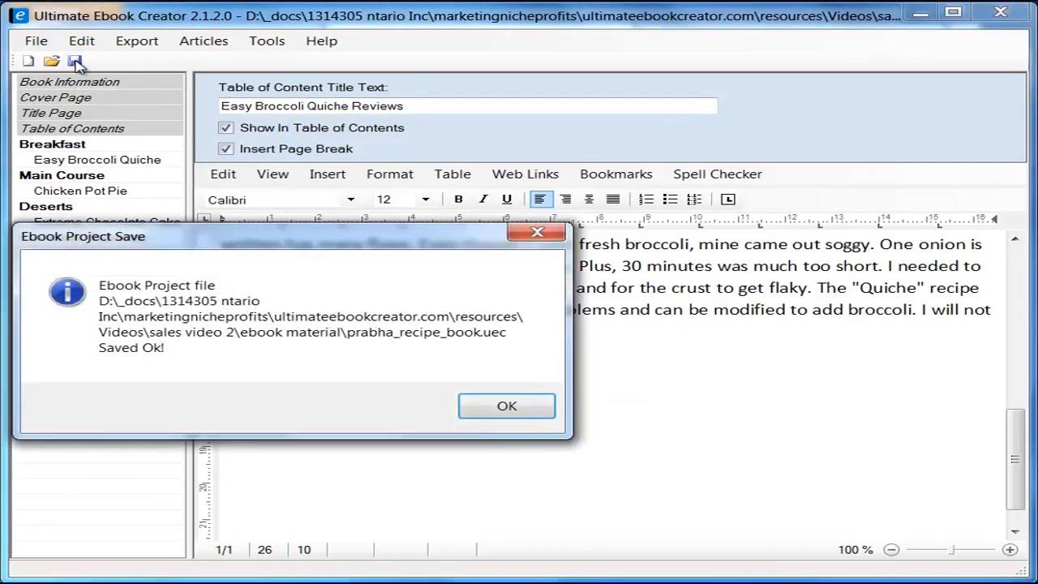
{"action": "left_click", "coordinate": [508, 407]}
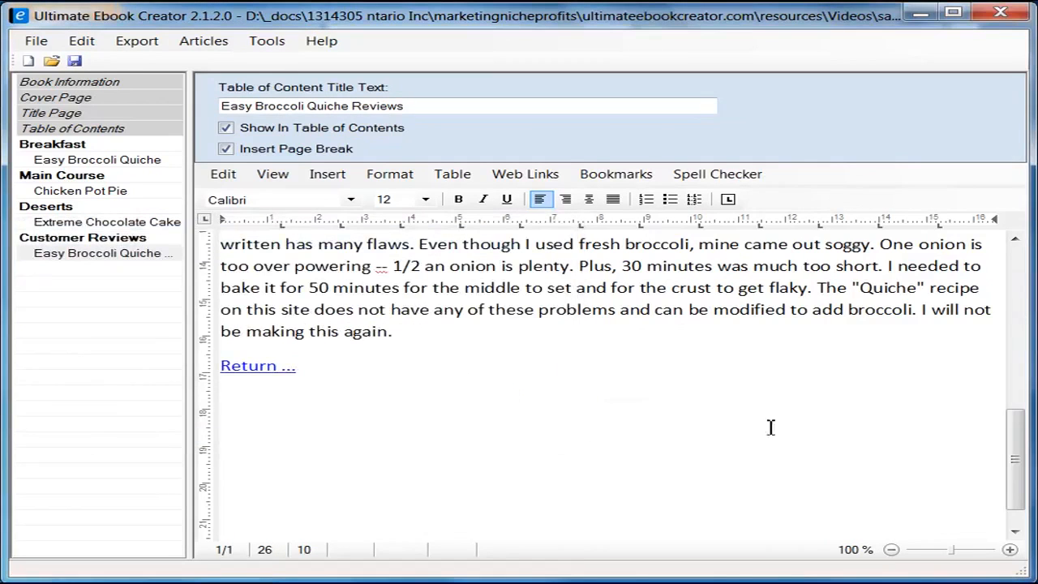
{"action": "left_click_drag", "start_coordinate": [1014, 466], "coordinate": [1034, 330]}
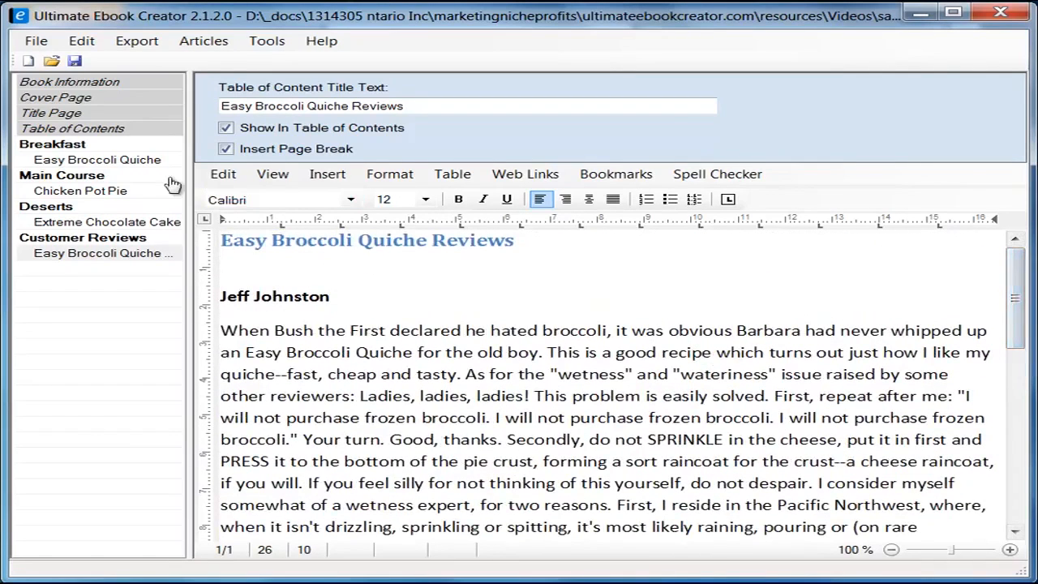
{"action": "left_click", "coordinate": [84, 147]}
{"action": "left_click", "coordinate": [89, 162]}
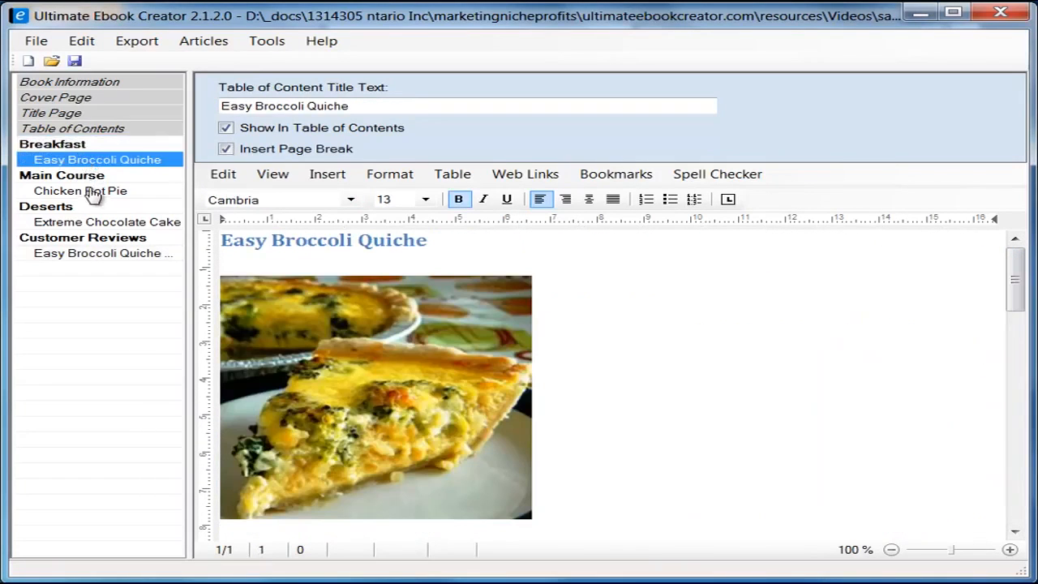
{"action": "left_click", "coordinate": [81, 176]}
{"action": "left_click", "coordinate": [81, 192]}
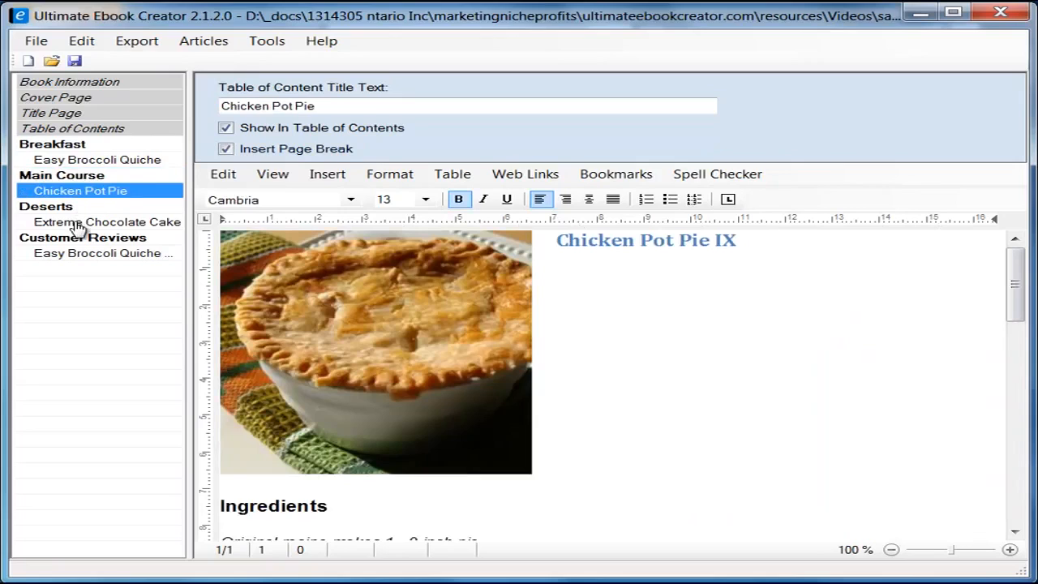
{"action": "left_click", "coordinate": [79, 223]}
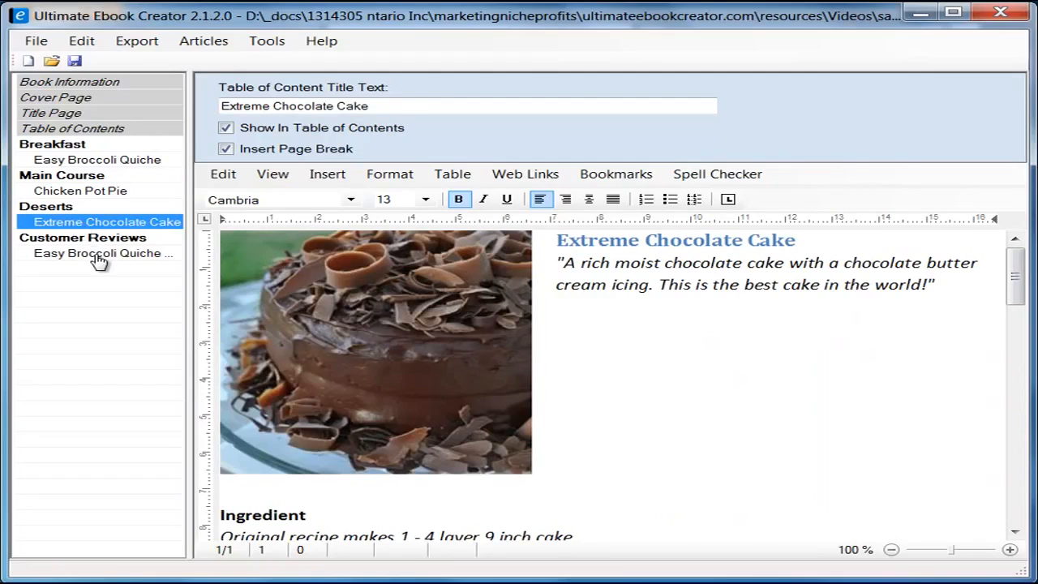
{"action": "left_click", "coordinate": [99, 255]}
{"action": "mouse_move", "coordinate": [1014, 298]}
{"action": "left_mouse_down"}
{"action": "mouse_move", "coordinate": [1015, 469]}
{"action": "mouse_move", "coordinate": [1014, 298]}
{"action": "left_mouse_up"}
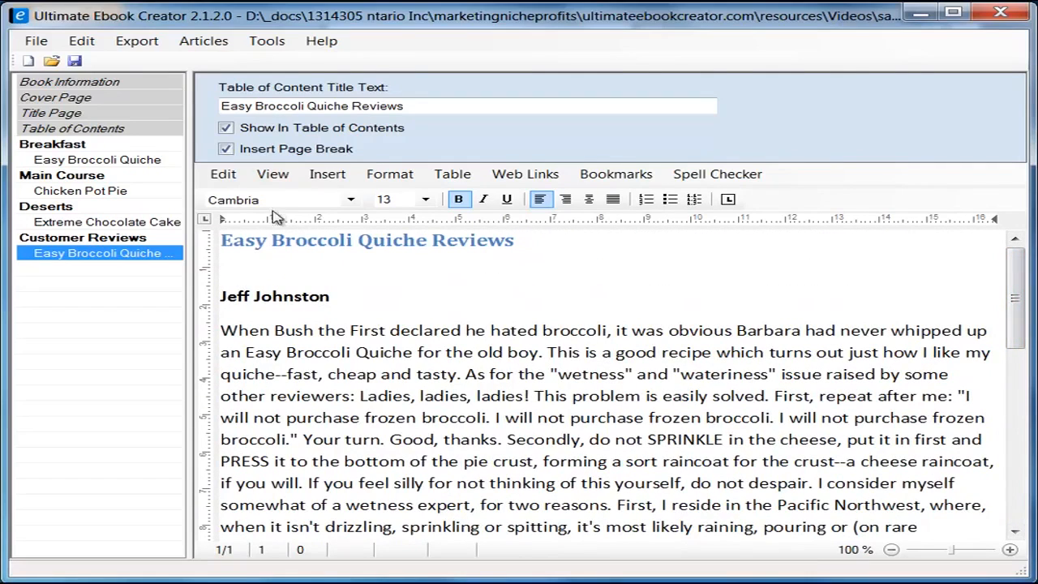
{"action": "left_click", "coordinate": [397, 179]}
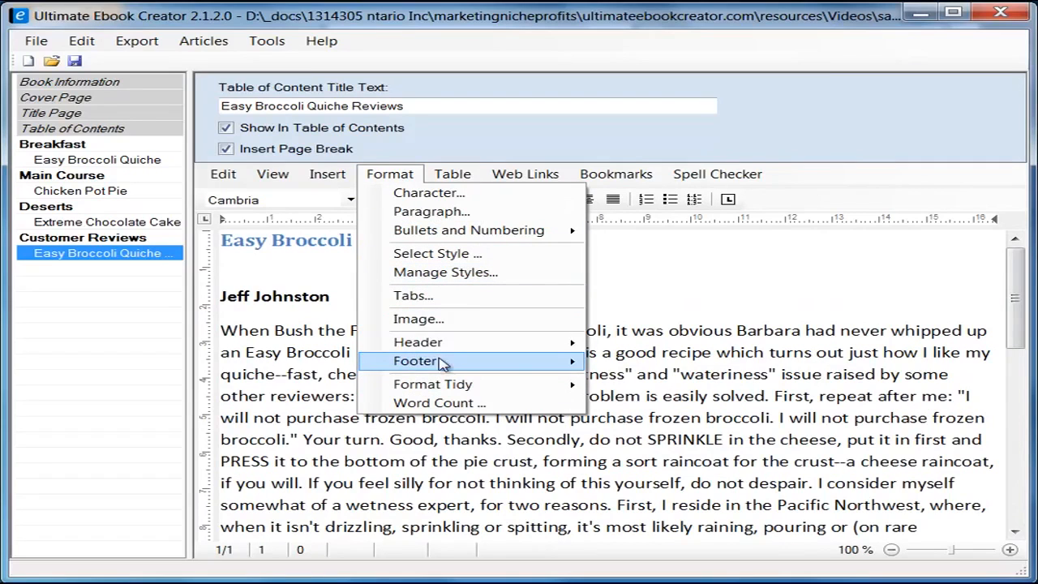
{"action": "mouse_move", "coordinate": [452, 366]}
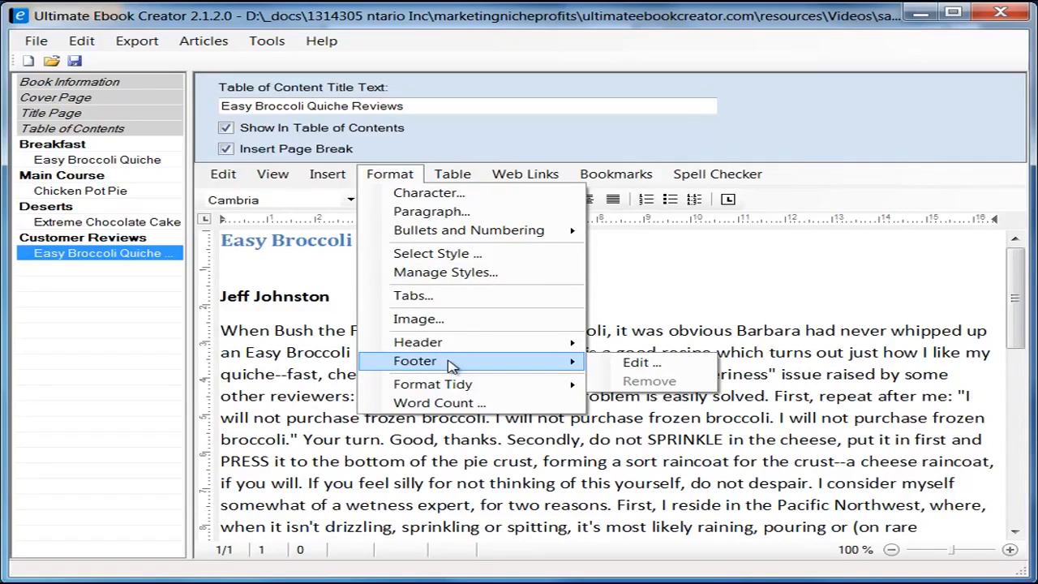
{"action": "mouse_move", "coordinate": [450, 348]}
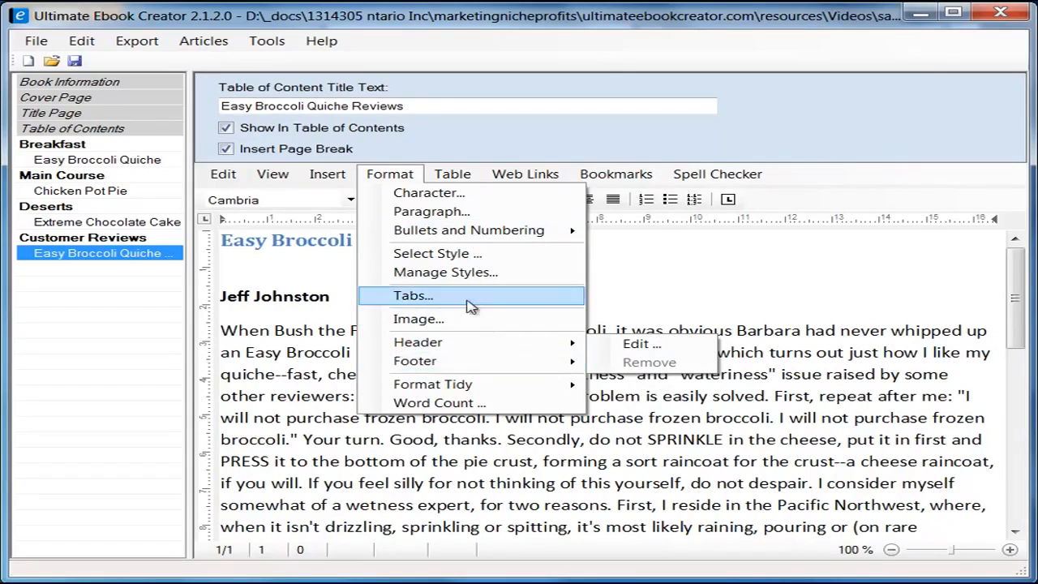
{"action": "mouse_move", "coordinate": [320, 179]}
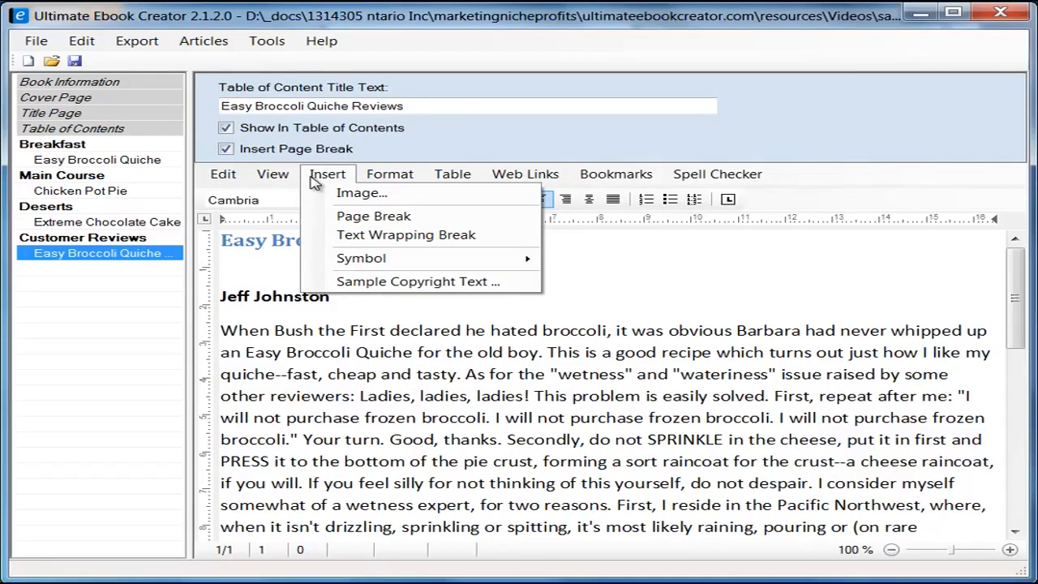
{"action": "mouse_move", "coordinate": [531, 261]}
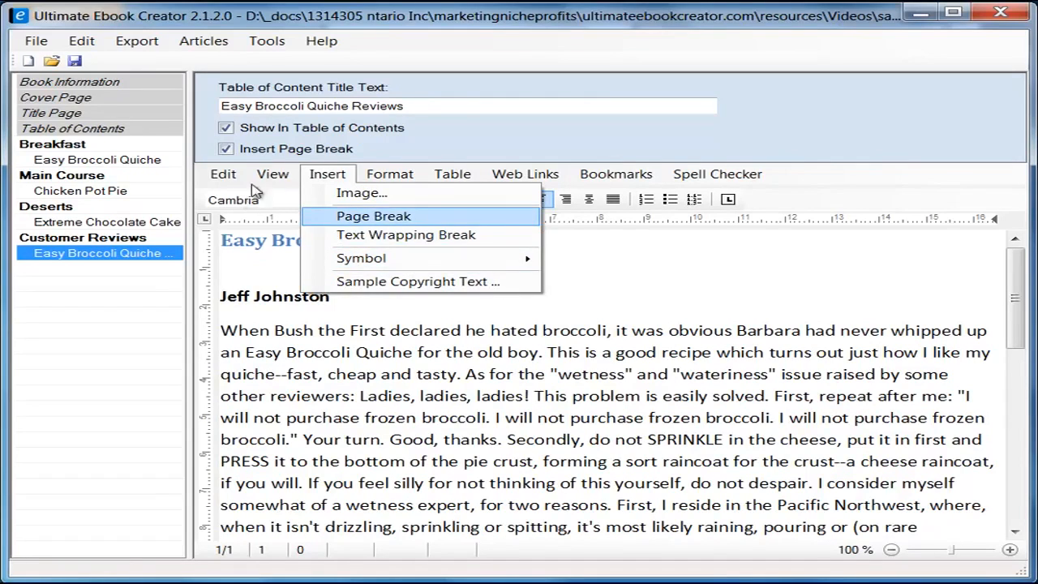
{"action": "left_click", "coordinate": [703, 262]}
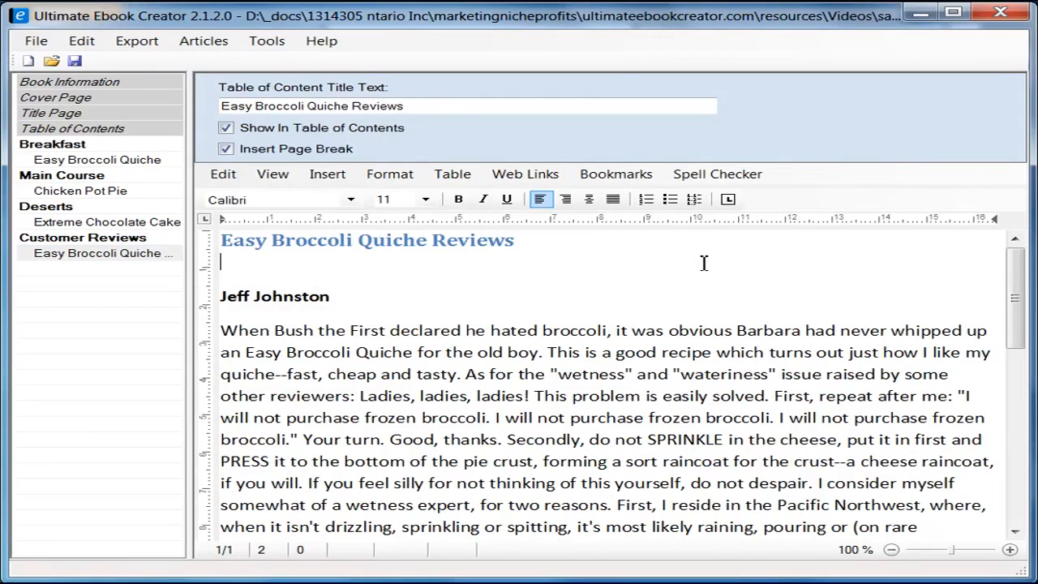
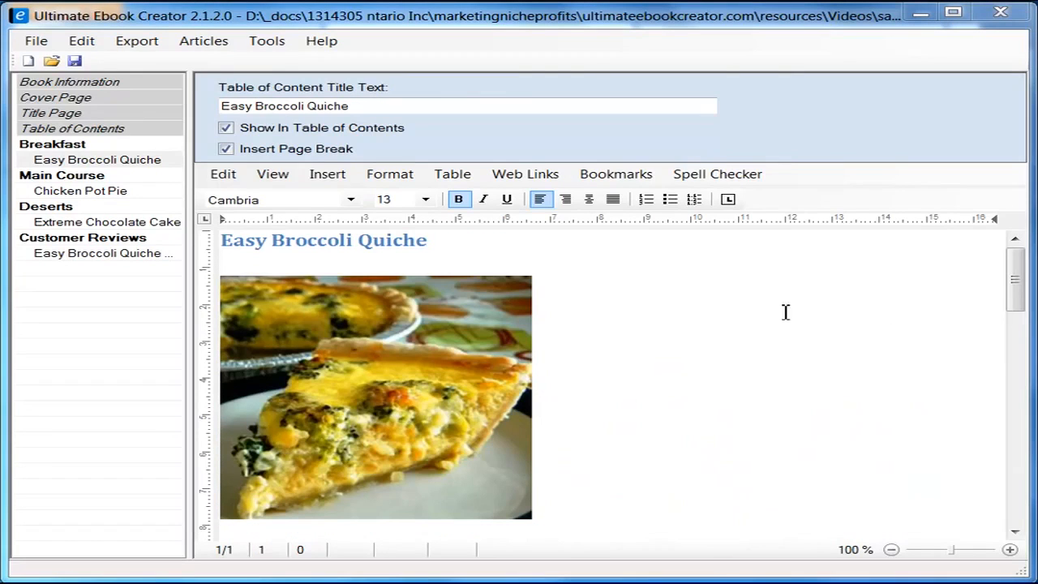
Step: Export the book as Kindle MOBI prabha_recipe_book.mobi, replacing the existing file in the ebook material folder
{"action": "left_click", "coordinate": [139, 42]}
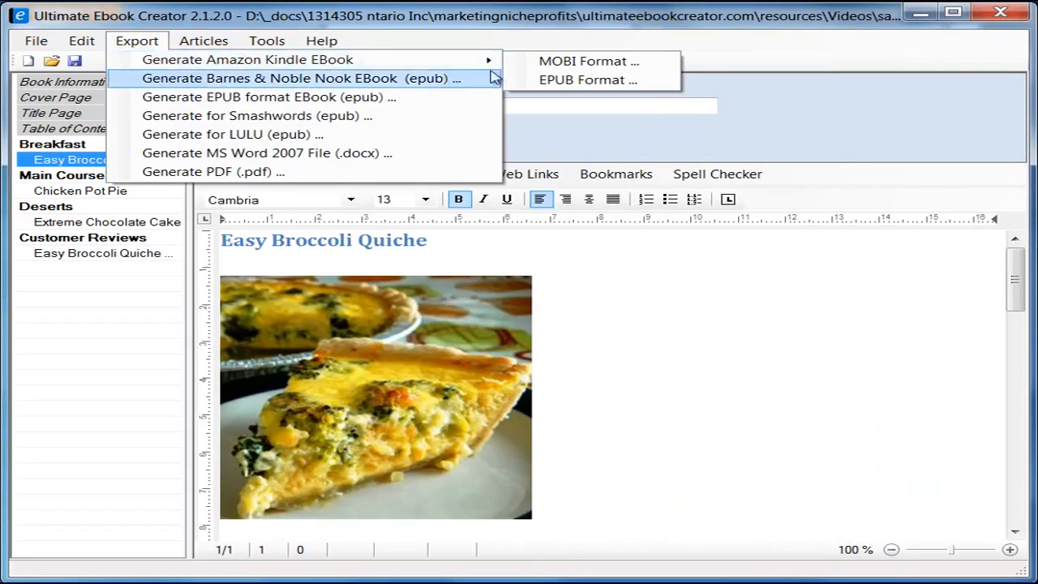
{"action": "left_click", "coordinate": [582, 68]}
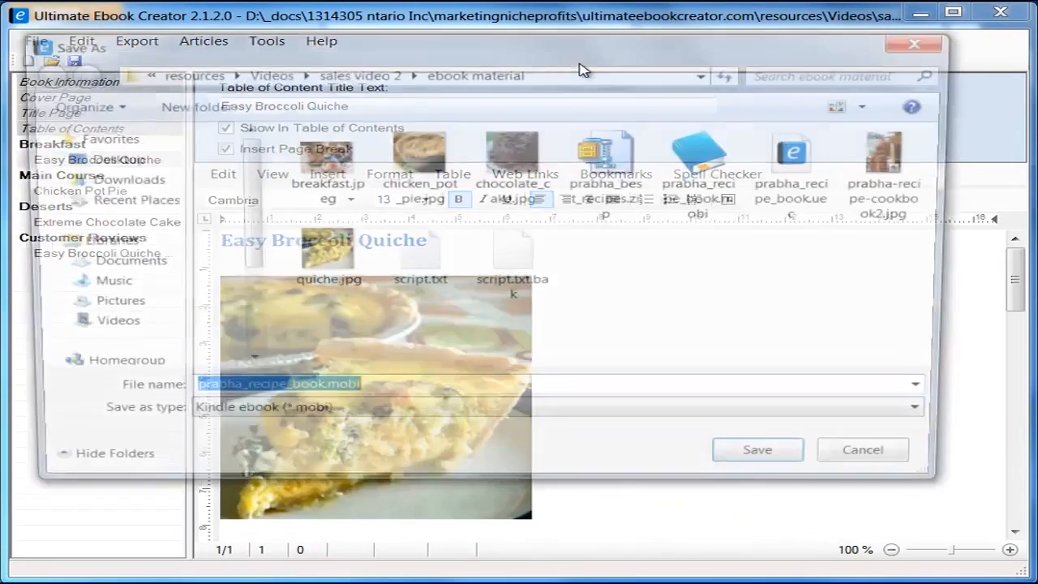
{"action": "left_click_drag", "start_coordinate": [556, 42], "coordinate": [580, 49]}
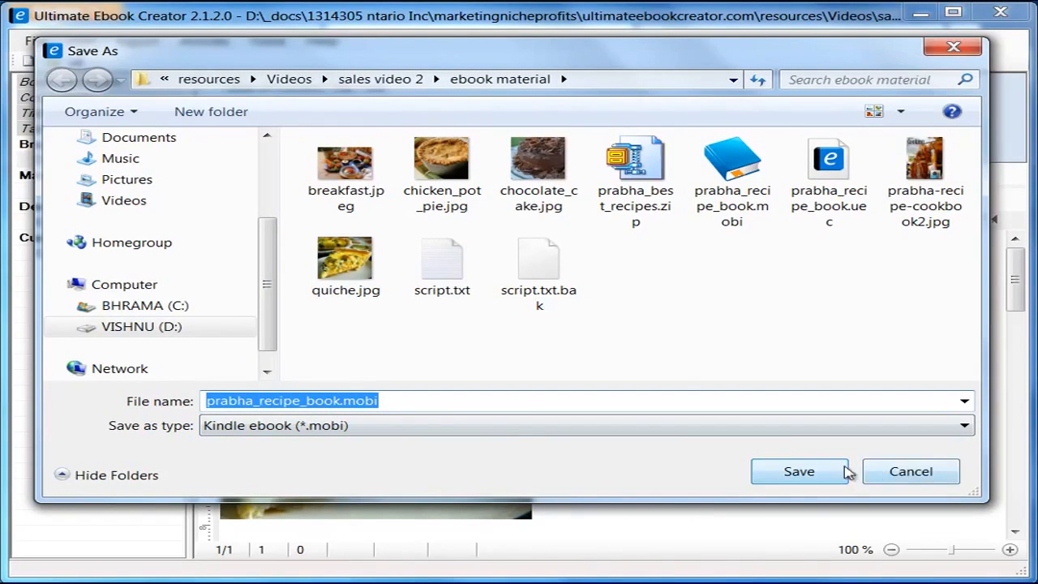
{"action": "left_click", "coordinate": [802, 473]}
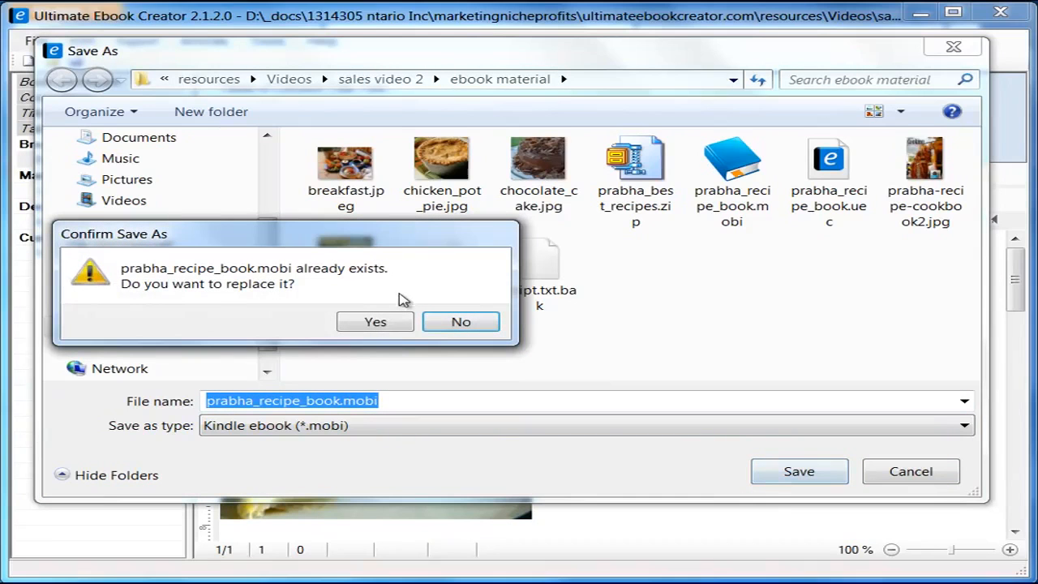
{"action": "left_click", "coordinate": [388, 324]}
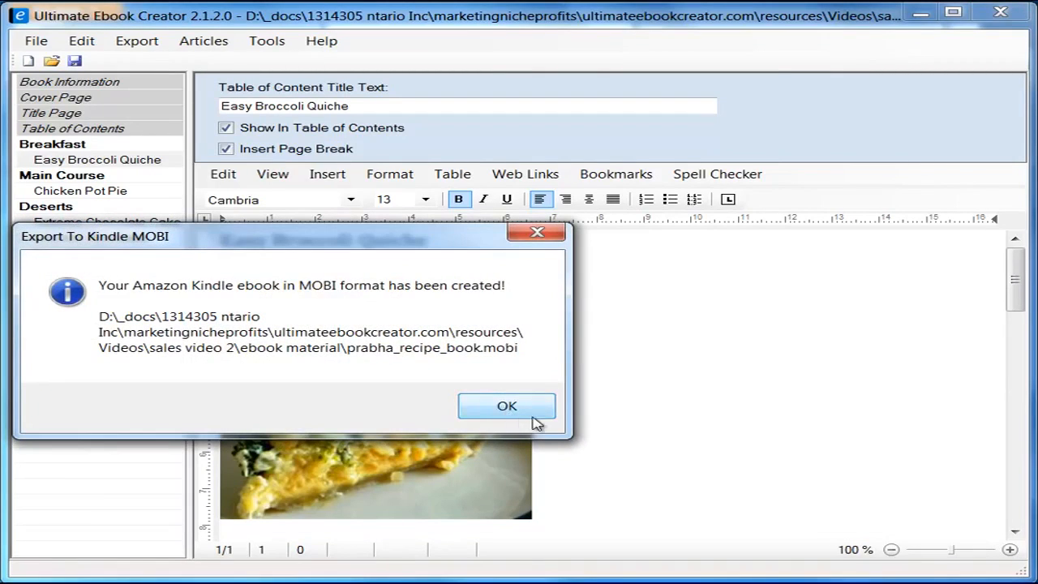
{"action": "left_click", "coordinate": [509, 407]}
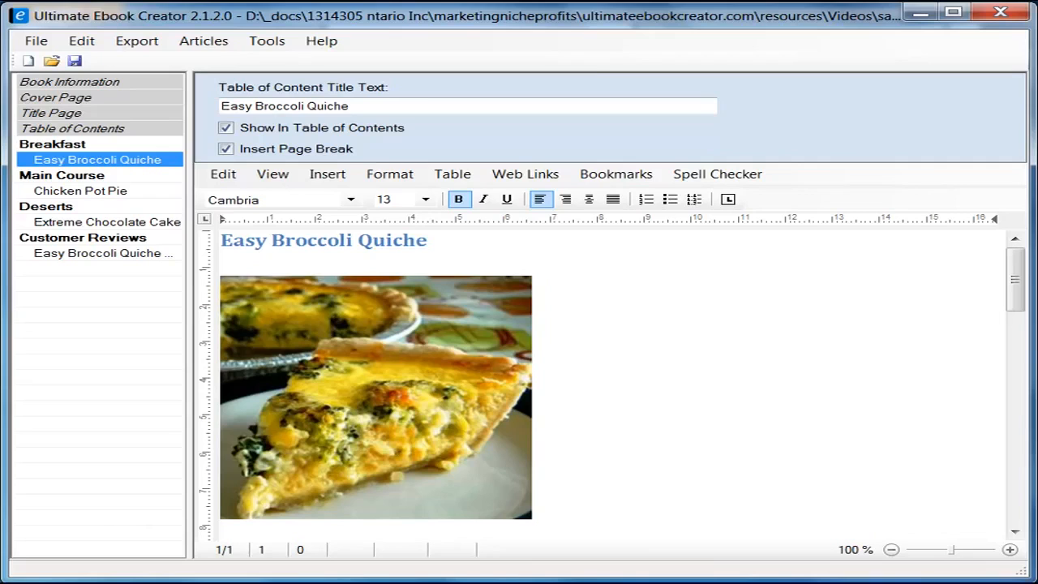
Step: Bring up the ebook material folder window from the taskbar and shift it slightly left
{"action": "left_click", "coordinate": [300, 582]}
{"action": "left_click", "coordinate": [49, 580]}
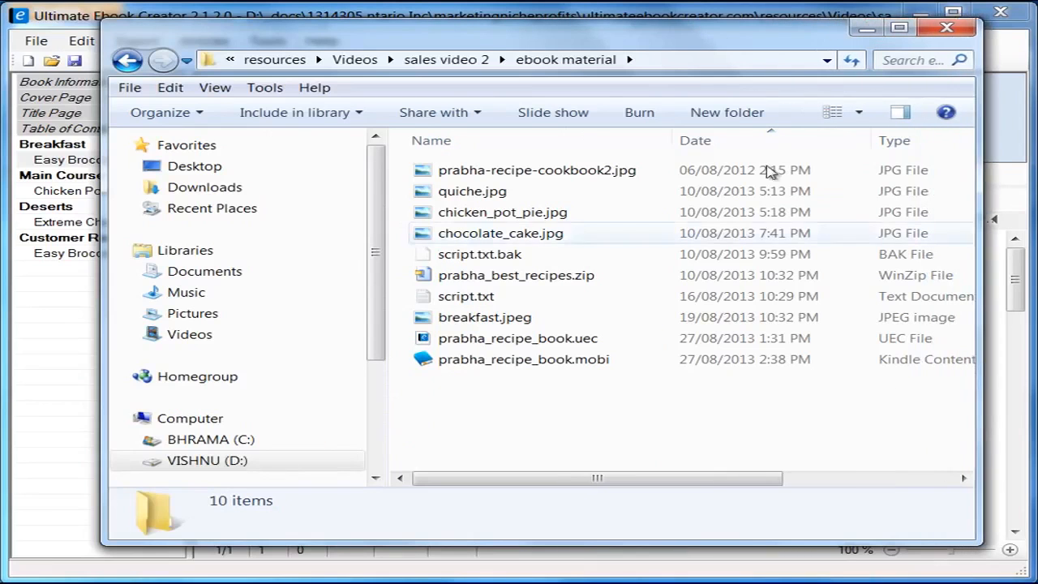
{"action": "left_click_drag", "start_coordinate": [685, 35], "coordinate": [659, 34]}
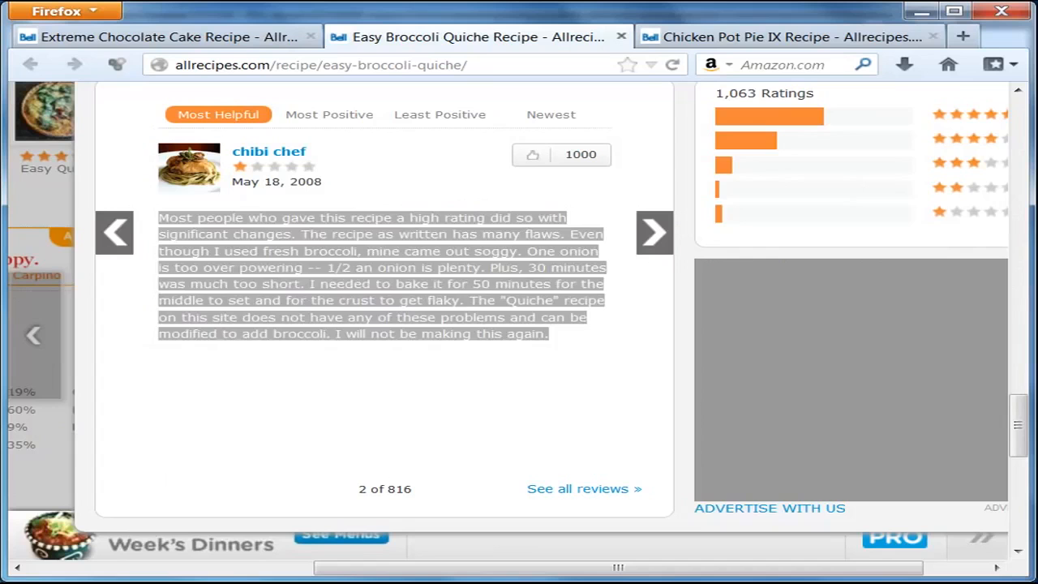
Step: Search Google for 'kindle' to view Amazon's Kindle for PC page, then close it and minimize Firefox
{"action": "left_click", "coordinate": [955, 33]}
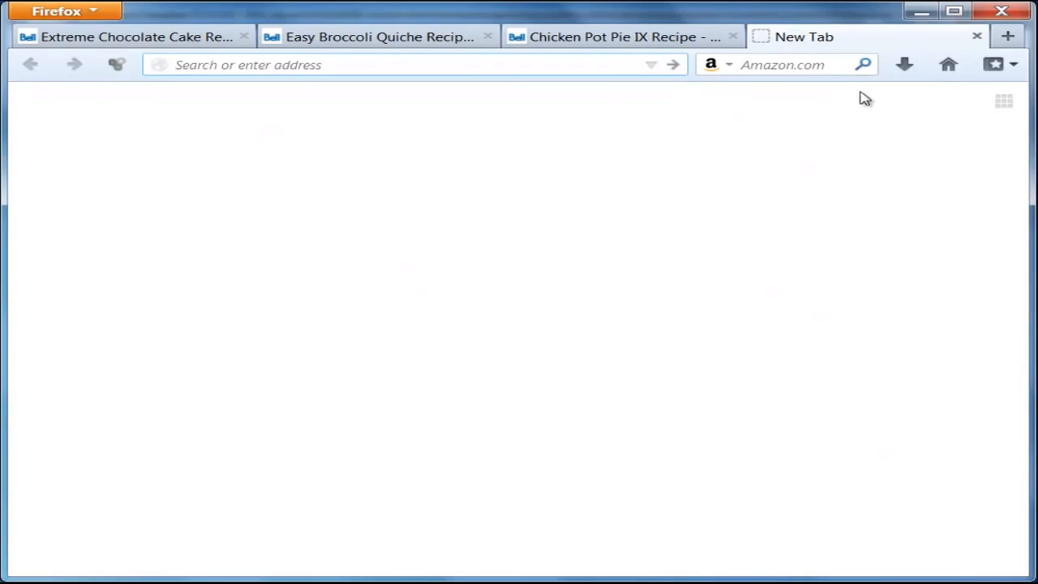
{"action": "left_click", "coordinate": [947, 67]}
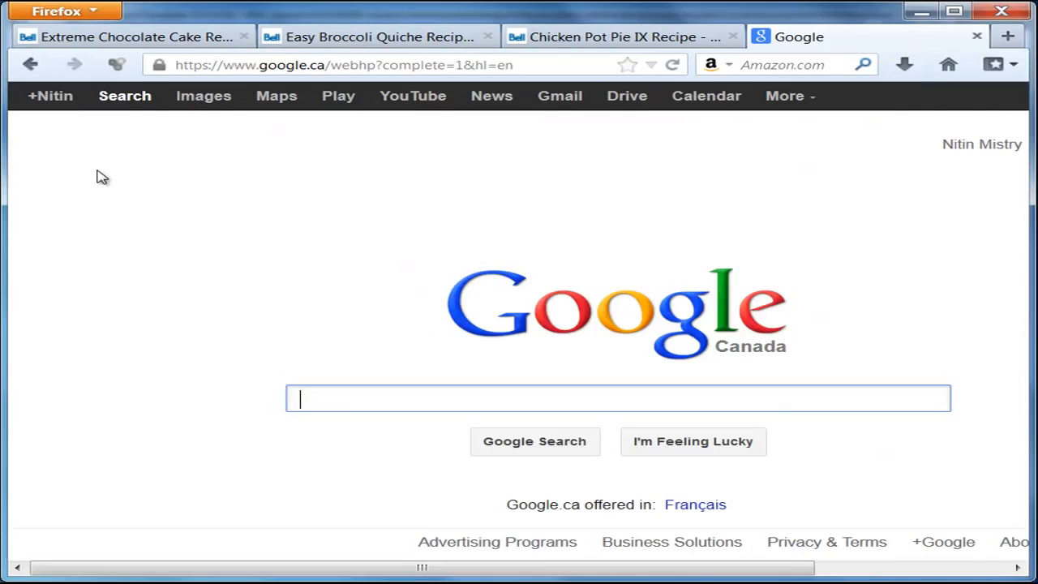
{"action": "type", "text": "kindle"}
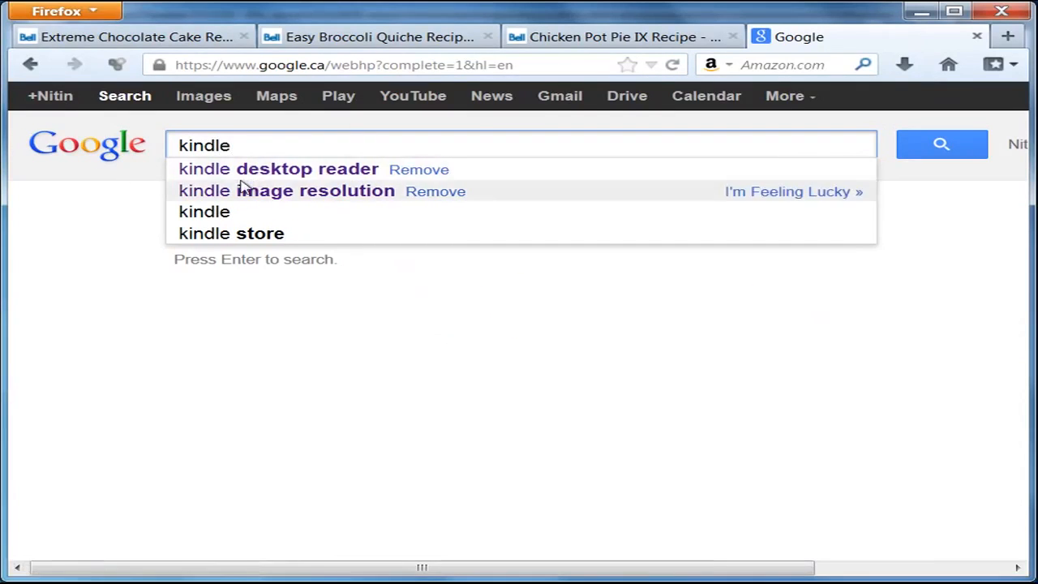
{"action": "left_click", "coordinate": [276, 170]}
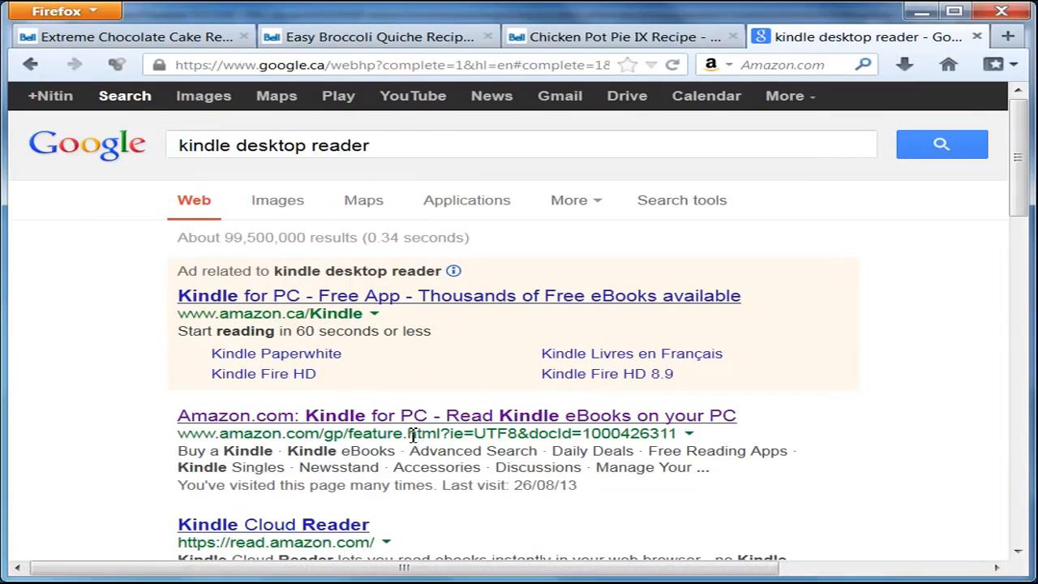
{"action": "left_click", "coordinate": [425, 419]}
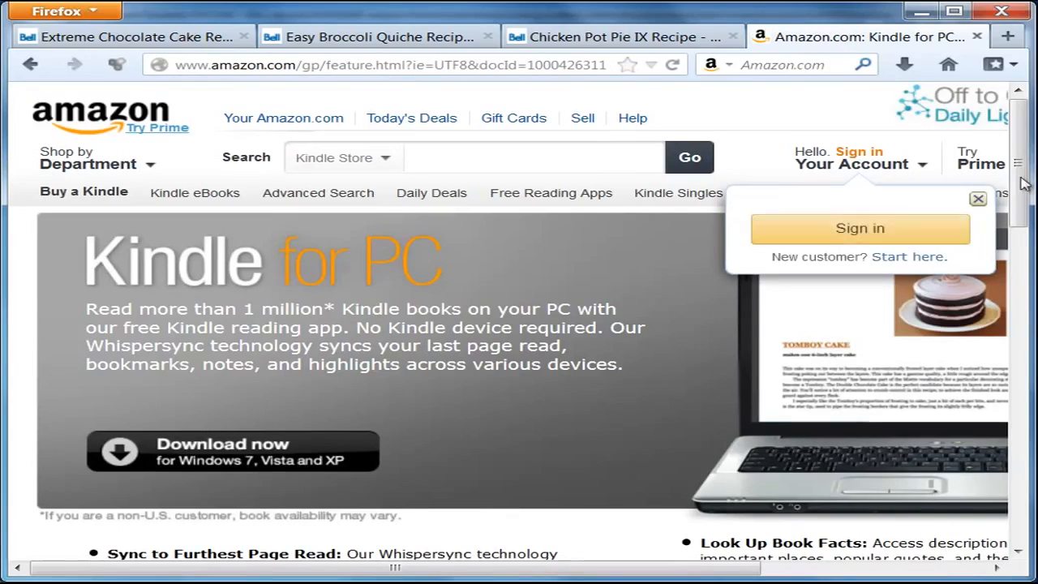
{"action": "scroll", "coordinate": [1028, 227], "scroll_direction": "down", "scroll_amount": 3}
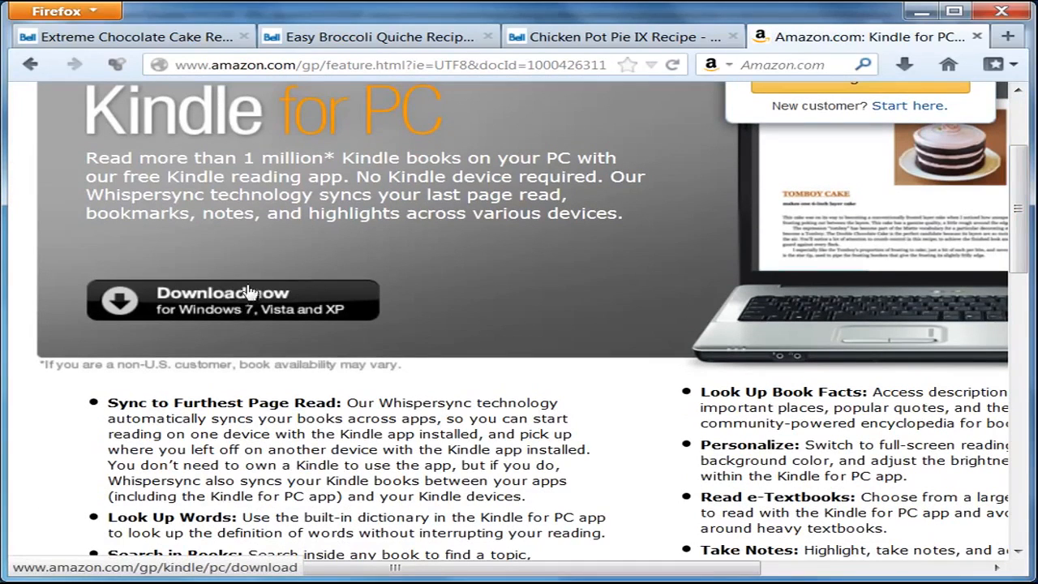
{"action": "scroll", "coordinate": [1025, 179], "scroll_direction": "up", "scroll_amount": 3}
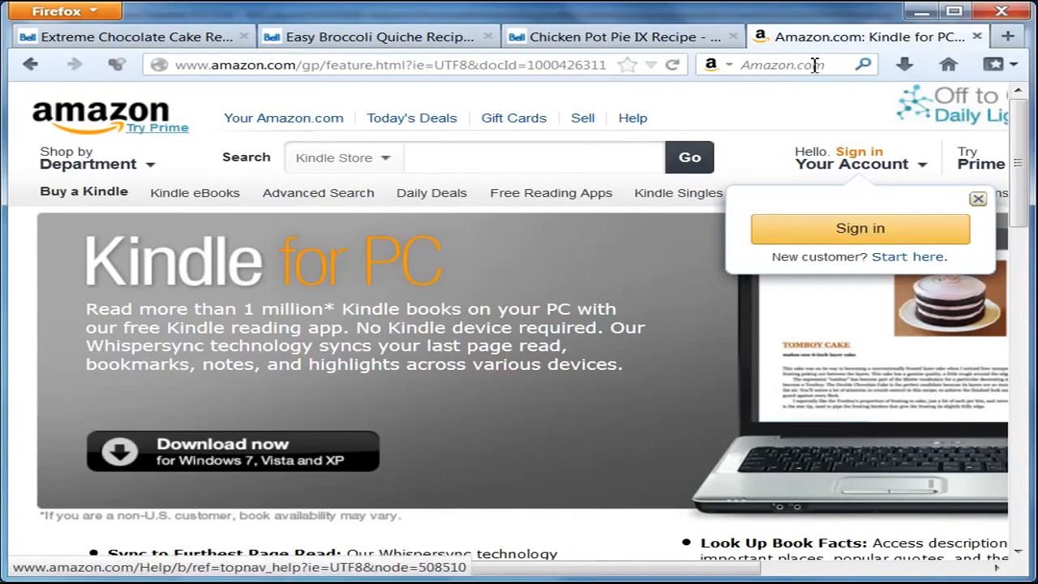
{"action": "left_click", "coordinate": [976, 37]}
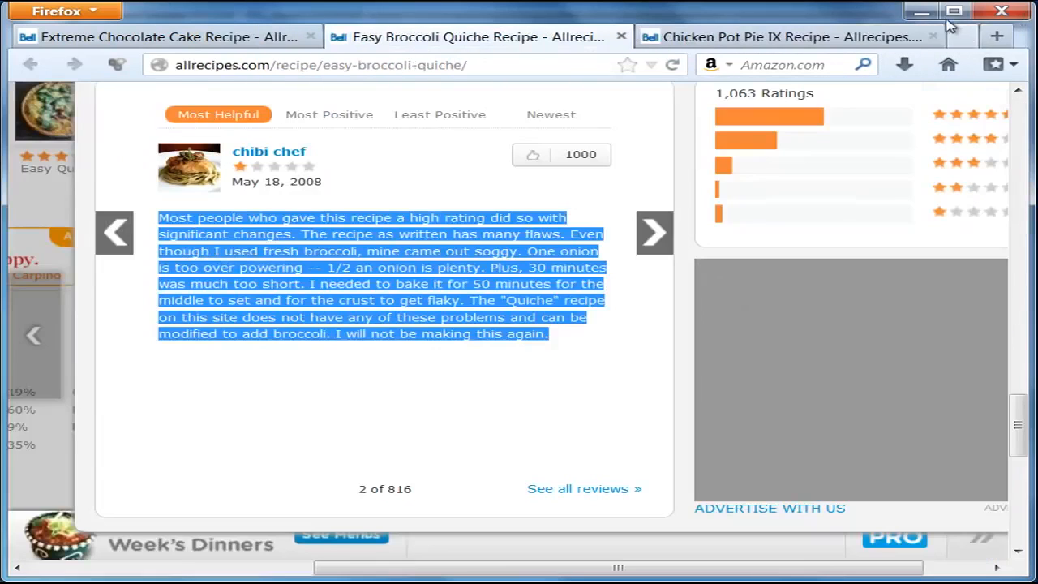
{"action": "left_click", "coordinate": [921, 11]}
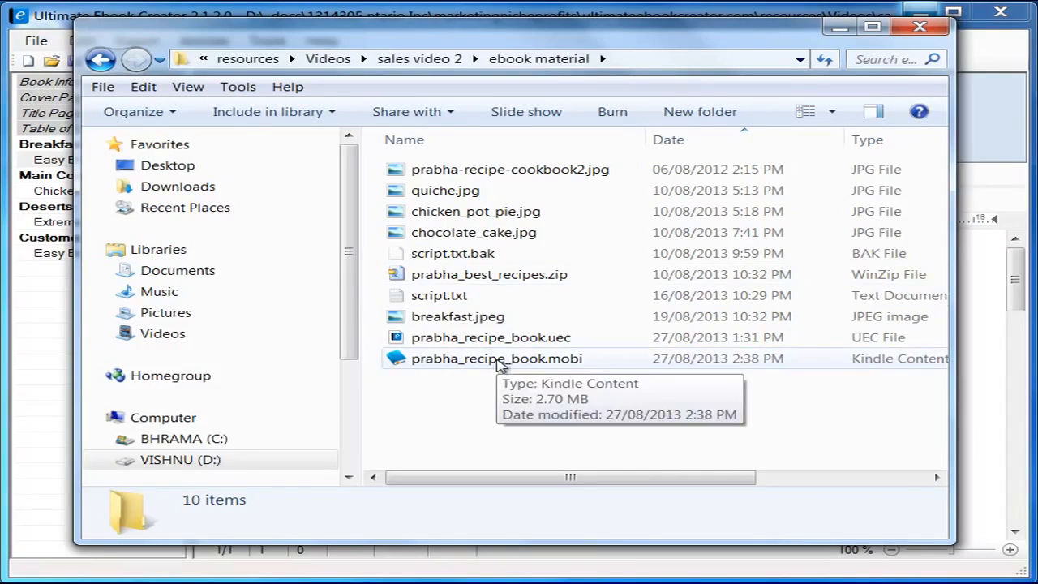
Step: Open prabha_recipe_book.mobi in Kindle for PC and resize the reader to nearly fill the screen
{"action": "left_click", "coordinate": [522, 365]}
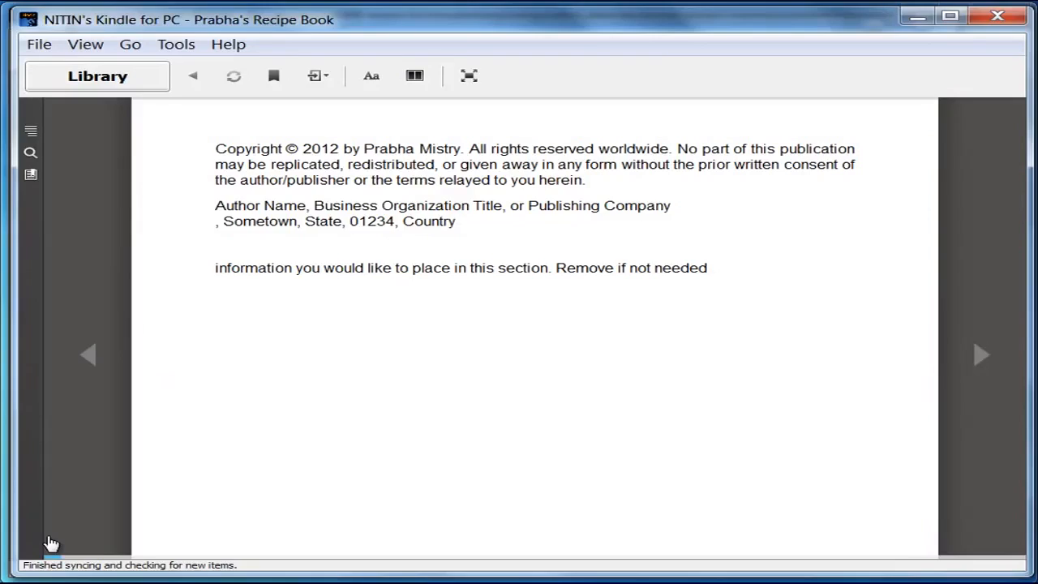
{"action": "left_click_drag", "start_coordinate": [20, 573], "coordinate": [39, 567]}
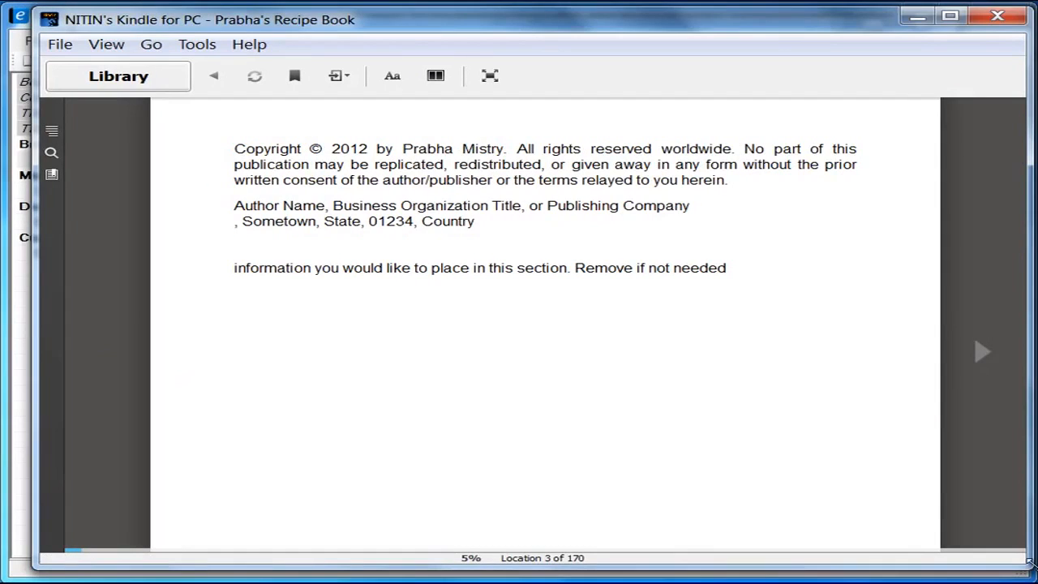
{"action": "left_click_drag", "start_coordinate": [1028, 559], "coordinate": [596, 462]}
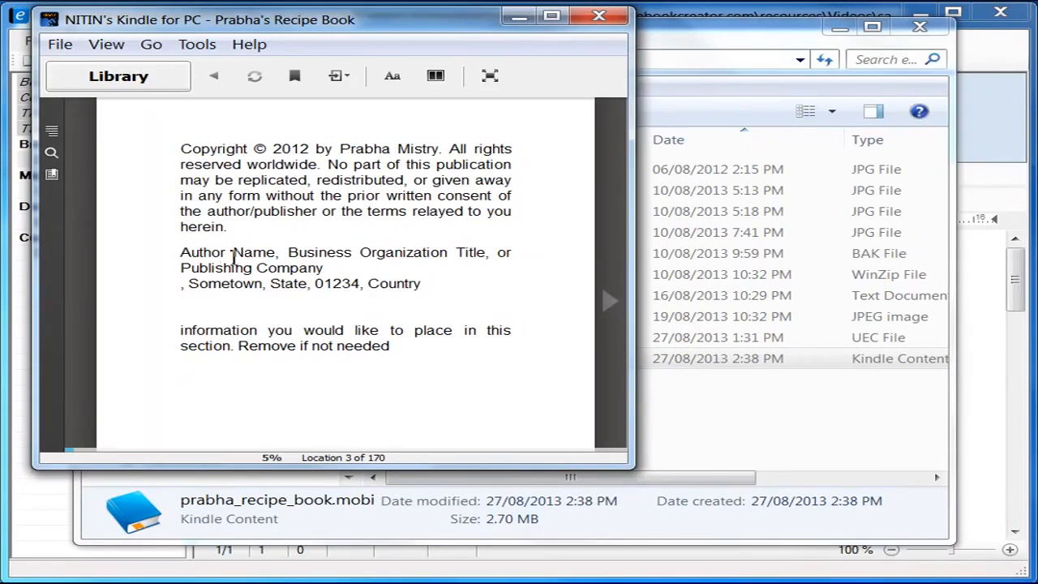
{"action": "left_click_drag", "start_coordinate": [627, 463], "coordinate": [1027, 573]}
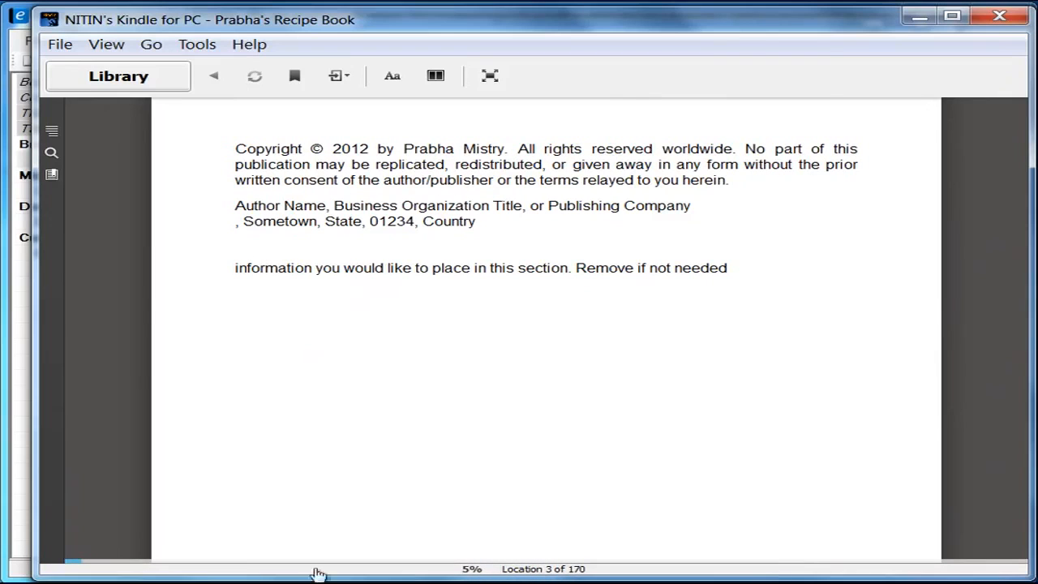
{"action": "left_click_drag", "start_coordinate": [38, 508], "coordinate": [6, 500]}
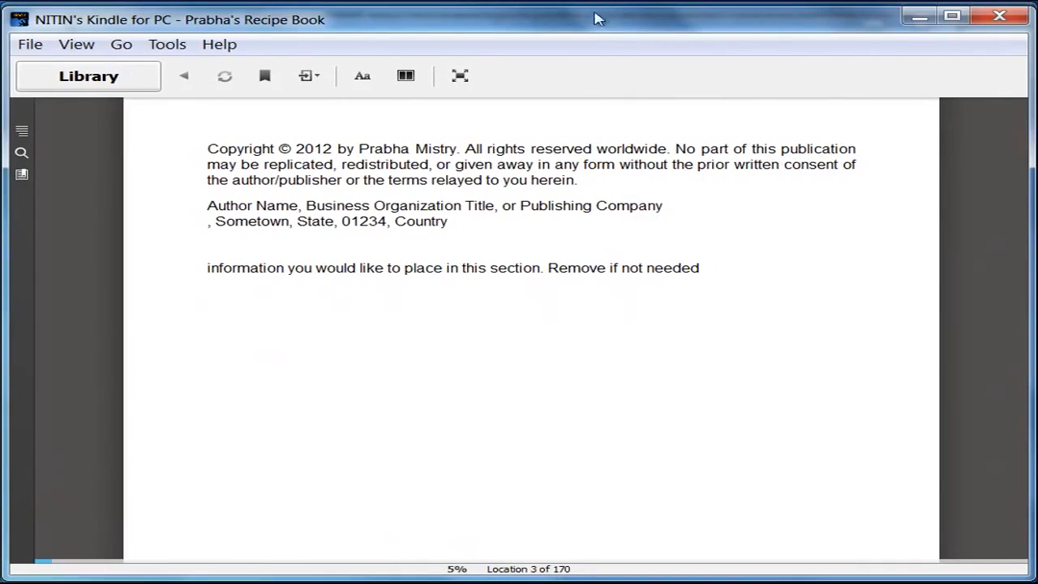
{"action": "left_click_drag", "start_coordinate": [593, 10], "coordinate": [593, 10]}
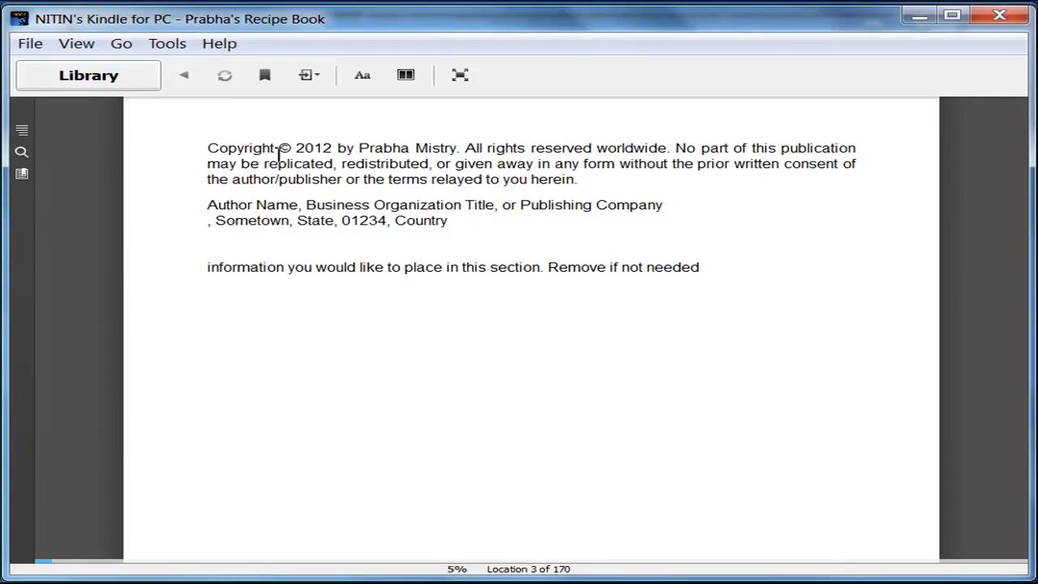
Step: Page from the book's cover through the copyright page to the Table of Contents
{"action": "left_click", "coordinate": [78, 358]}
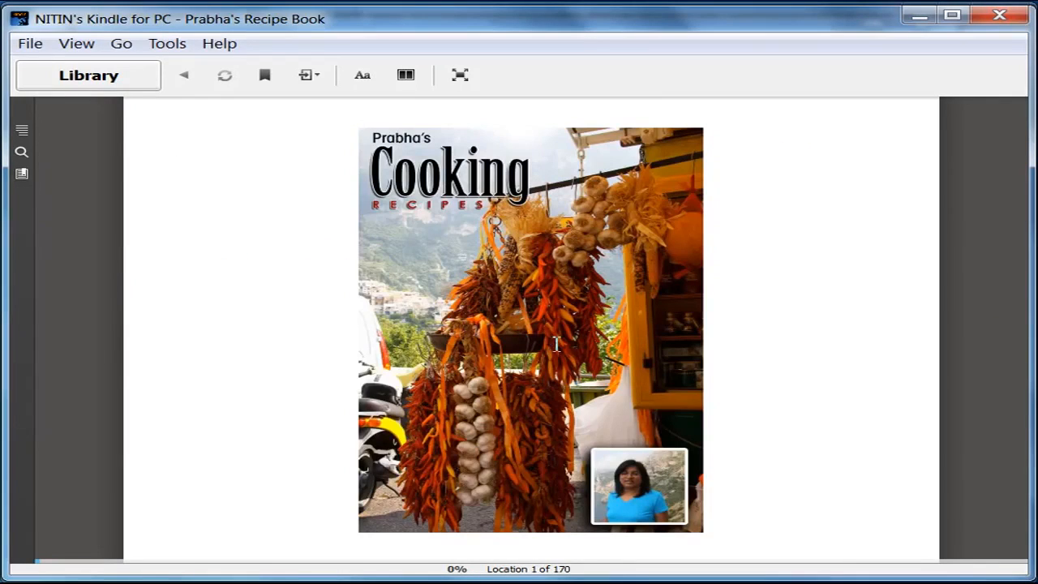
{"action": "left_click", "coordinate": [984, 364]}
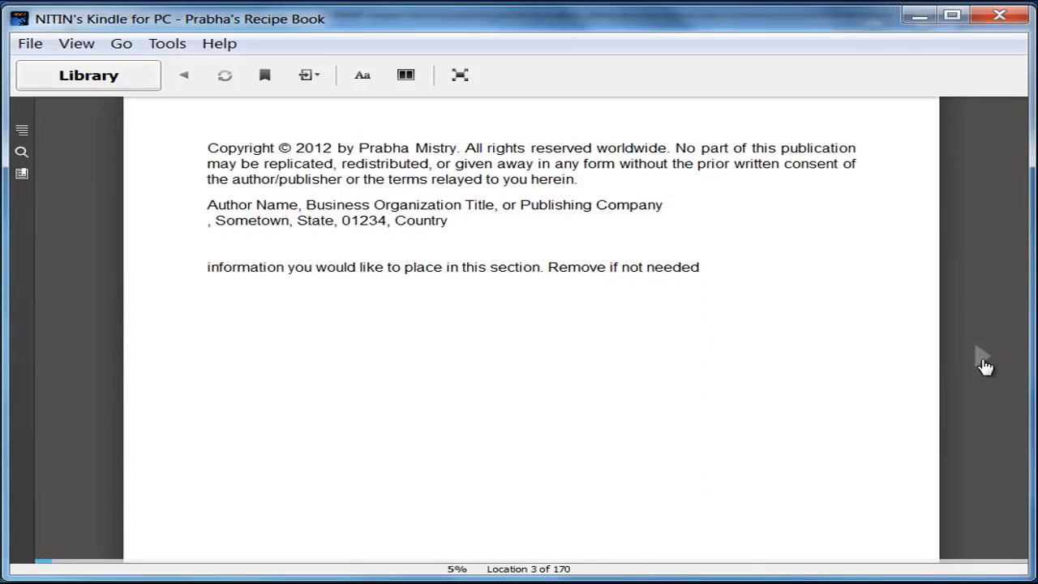
{"action": "left_click", "coordinate": [983, 365]}
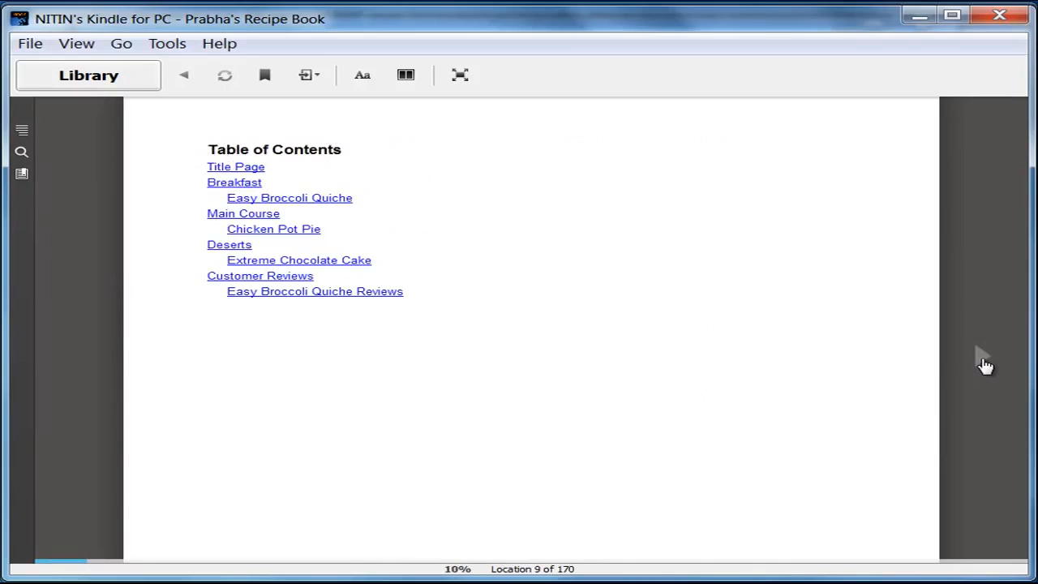
Step: Jump to Breakfast and page through the Easy Broccoli Quiche recipe to its customer-reviews link
{"action": "left_click", "coordinate": [246, 185]}
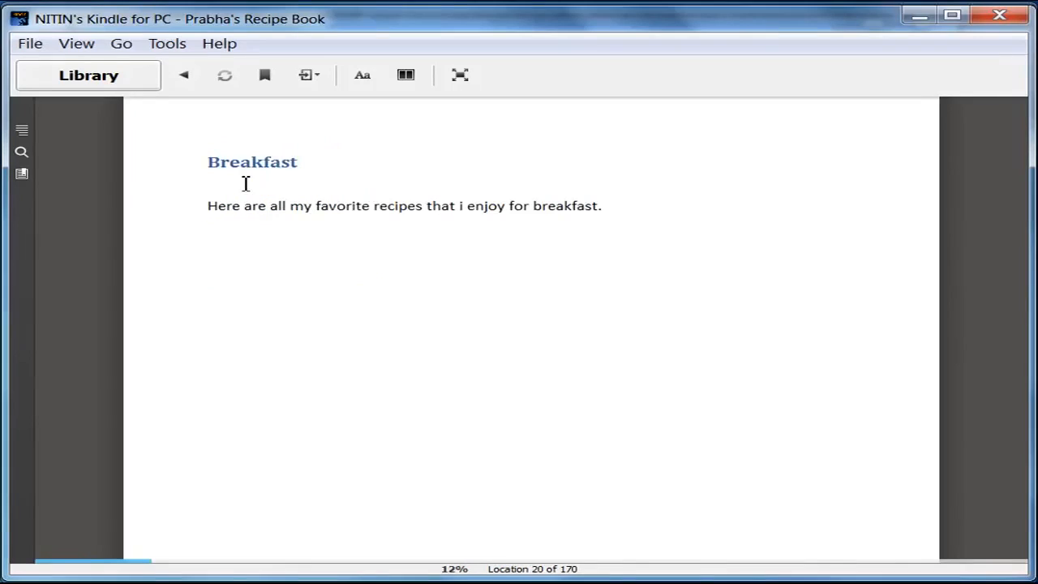
{"action": "left_click", "coordinate": [984, 362]}
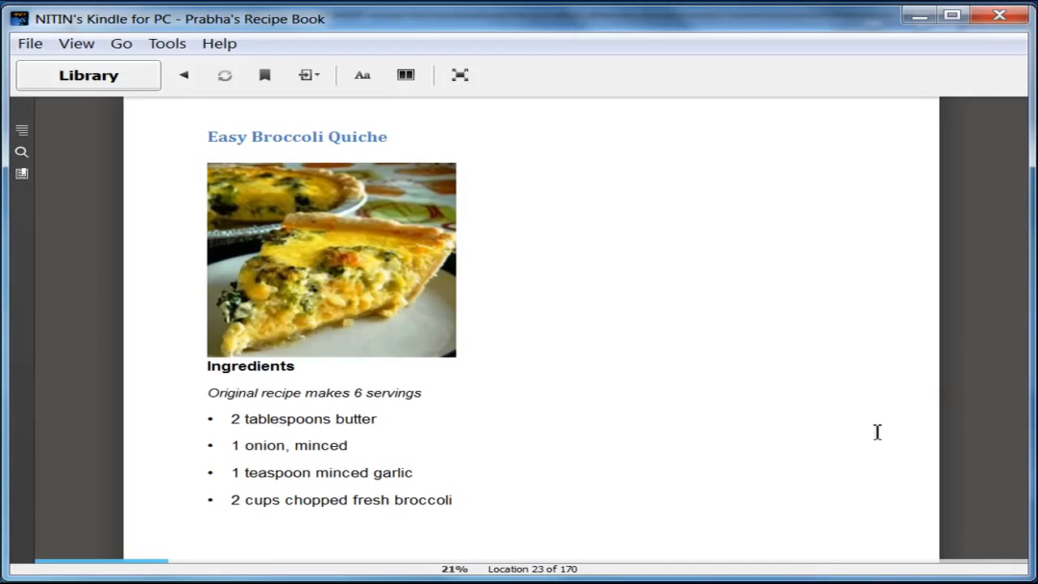
{"action": "mouse_move", "coordinate": [1023, 559]}
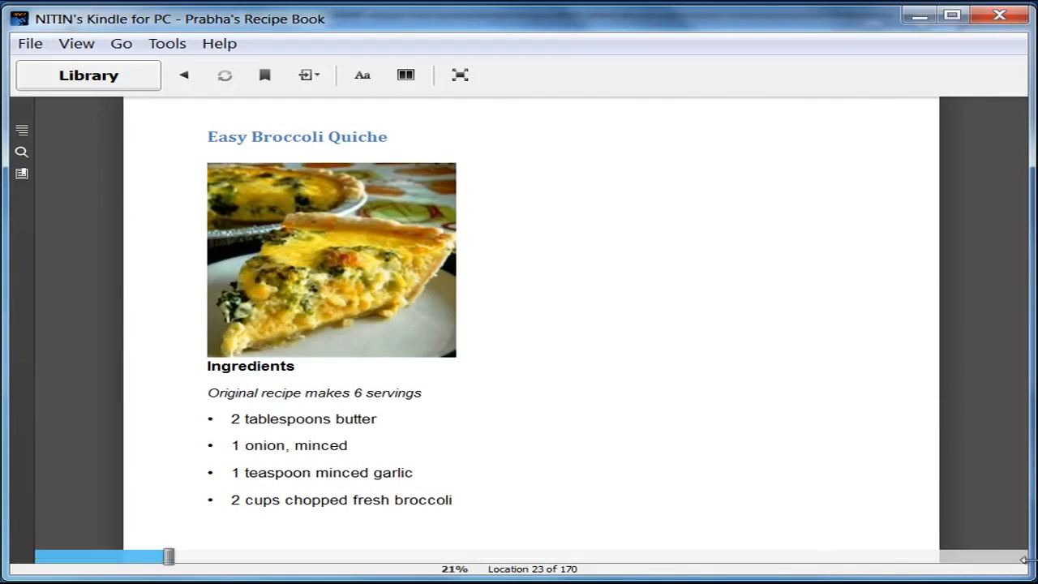
{"action": "mouse_move", "coordinate": [1023, 559]}
{"action": "left_mouse_down"}
{"action": "mouse_move", "coordinate": [806, 510]}
{"action": "mouse_move", "coordinate": [430, 382]}
{"action": "mouse_move", "coordinate": [568, 361]}
{"action": "mouse_move", "coordinate": [558, 462]}
{"action": "mouse_move", "coordinate": [604, 518]}
{"action": "mouse_move", "coordinate": [606, 539]}
{"action": "mouse_move", "coordinate": [754, 558]}
{"action": "mouse_move", "coordinate": [1031, 565]}
{"action": "left_mouse_up"}
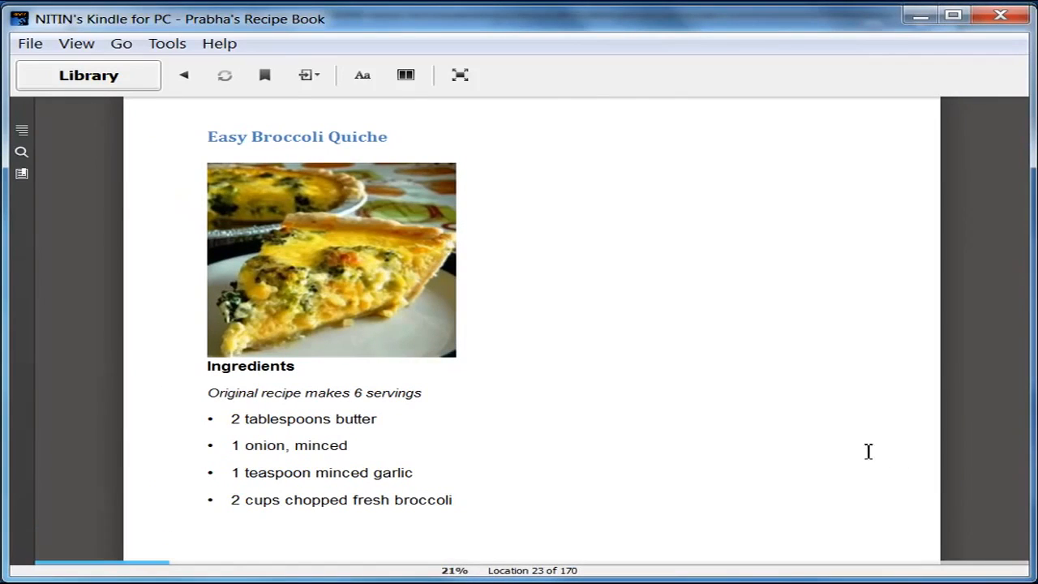
{"action": "left_click", "coordinate": [984, 360]}
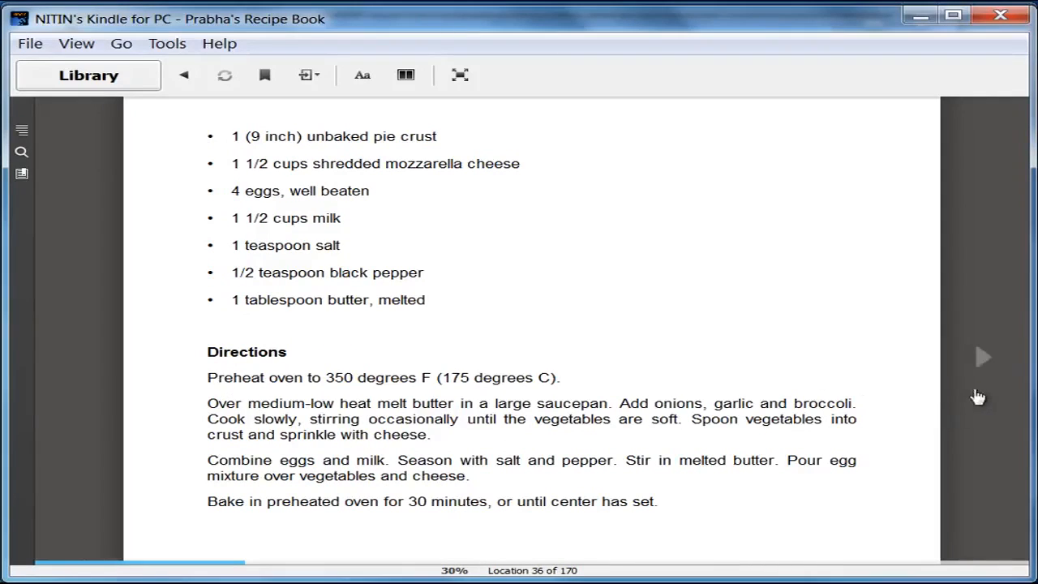
{"action": "left_click", "coordinate": [981, 359]}
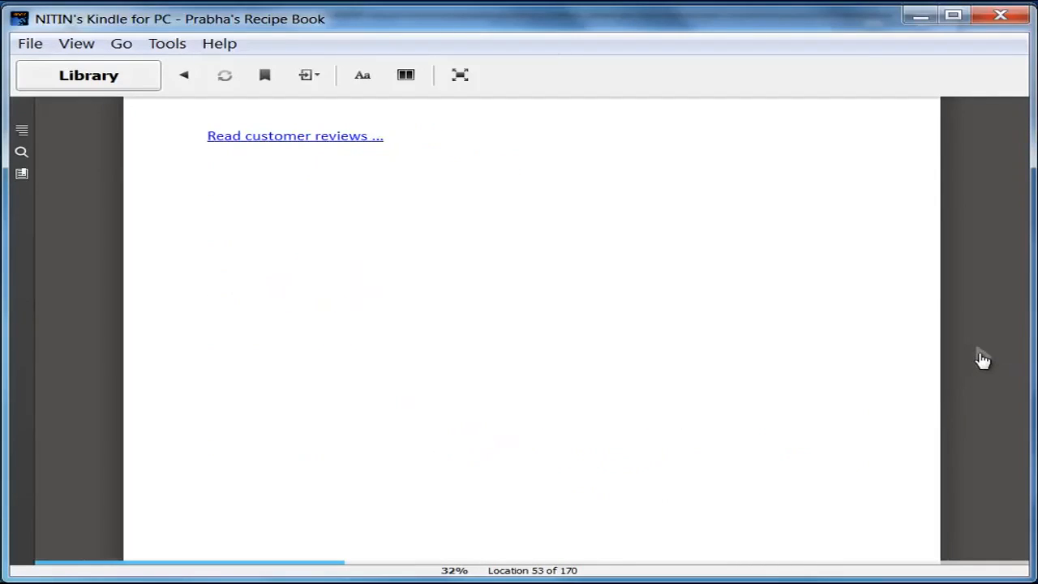
{"action": "left_click", "coordinate": [294, 139]}
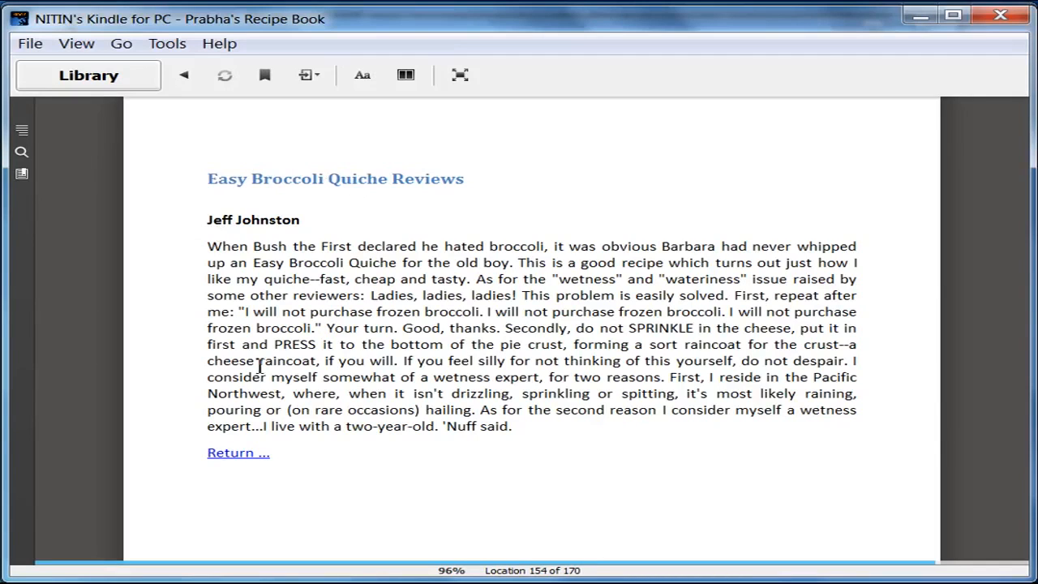
{"action": "left_click", "coordinate": [979, 365]}
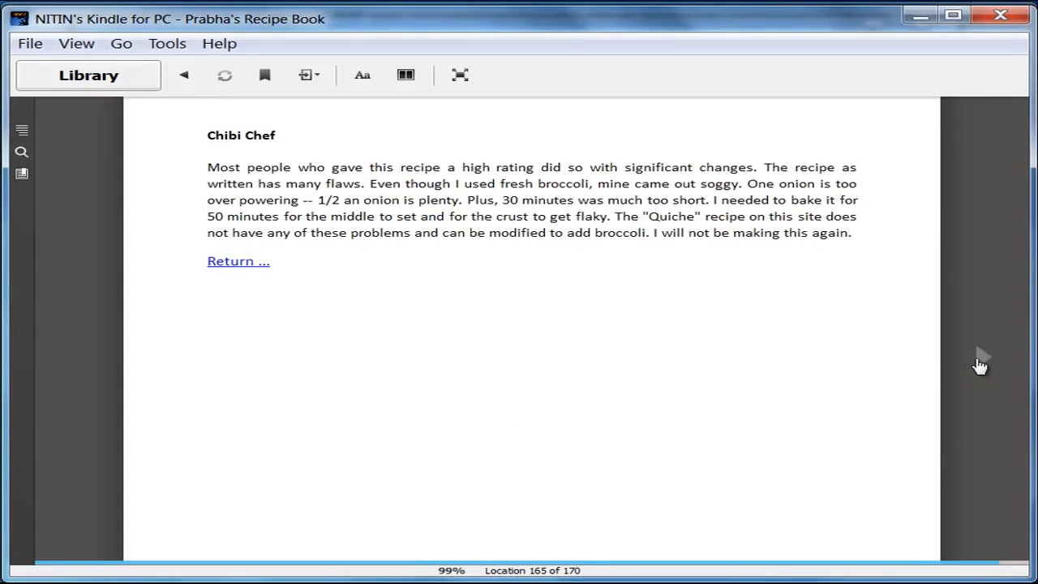
{"action": "left_click", "coordinate": [80, 365]}
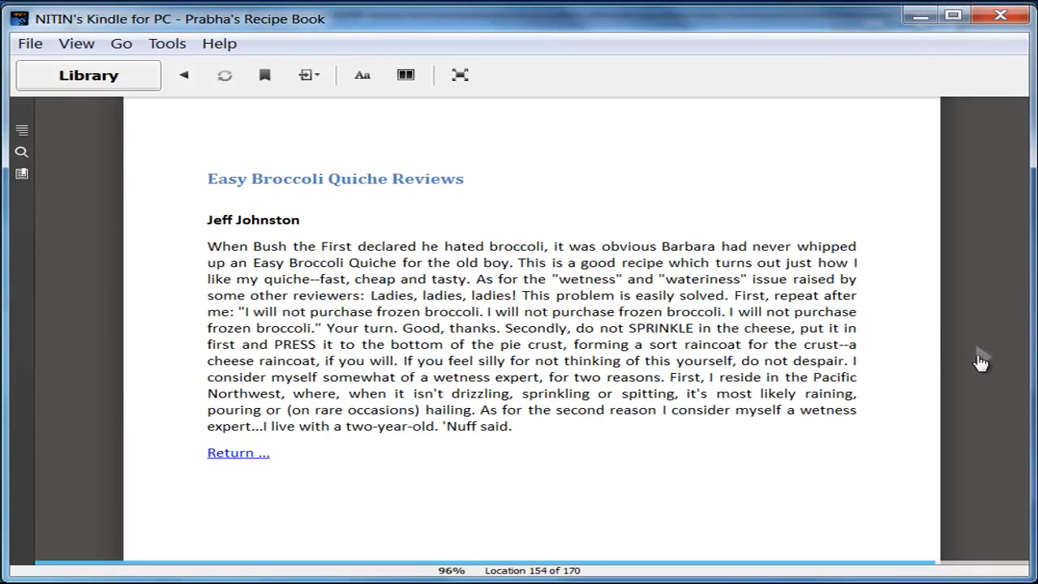
{"action": "left_click", "coordinate": [980, 361]}
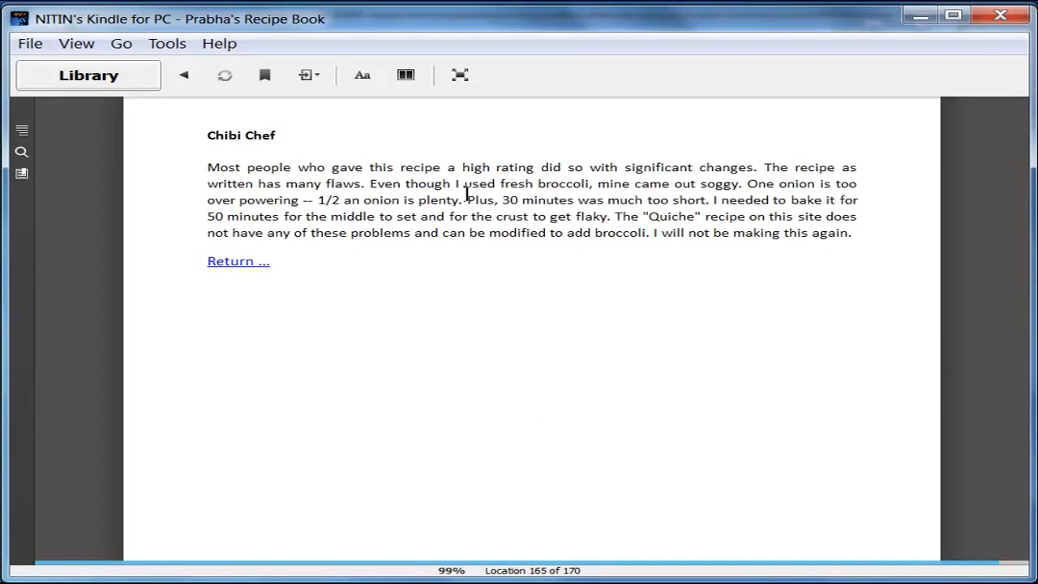
{"action": "left_click", "coordinate": [235, 263]}
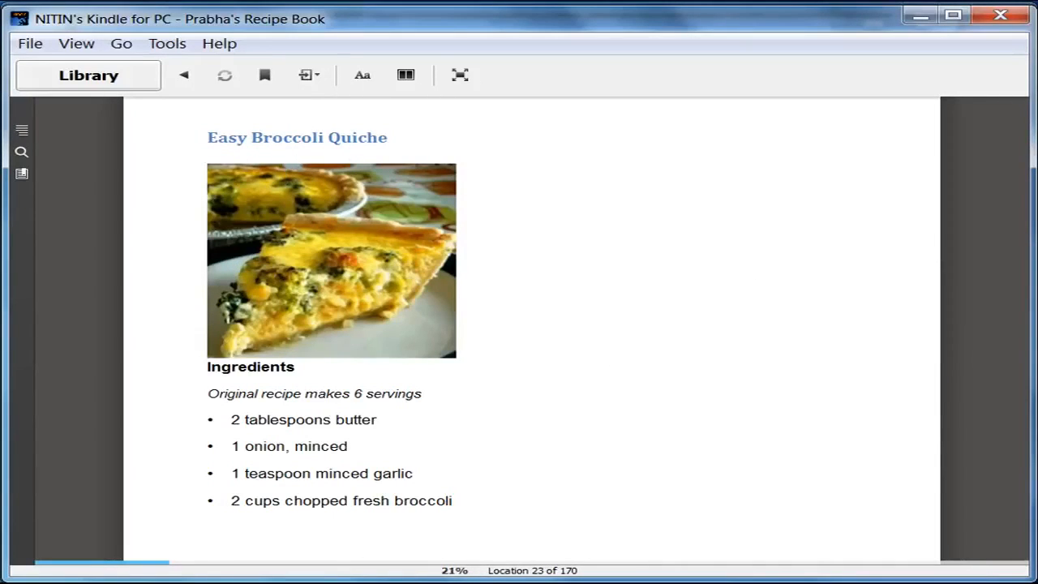
{"action": "mouse_move", "coordinate": [973, 366]}
{"action": "left_click", "coordinate": [982, 362]}
{"action": "left_click", "coordinate": [981, 362]}
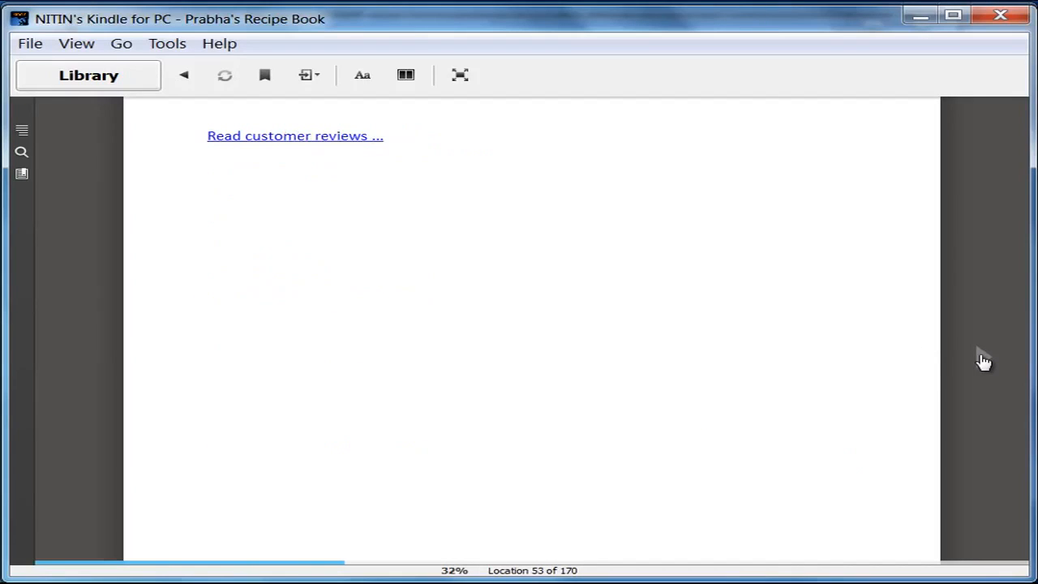
Step: Page through Chicken Pot Pie IX, enlarging the reader, to the Extreme Chocolate Cake directions and timings
{"action": "left_click", "coordinate": [982, 361]}
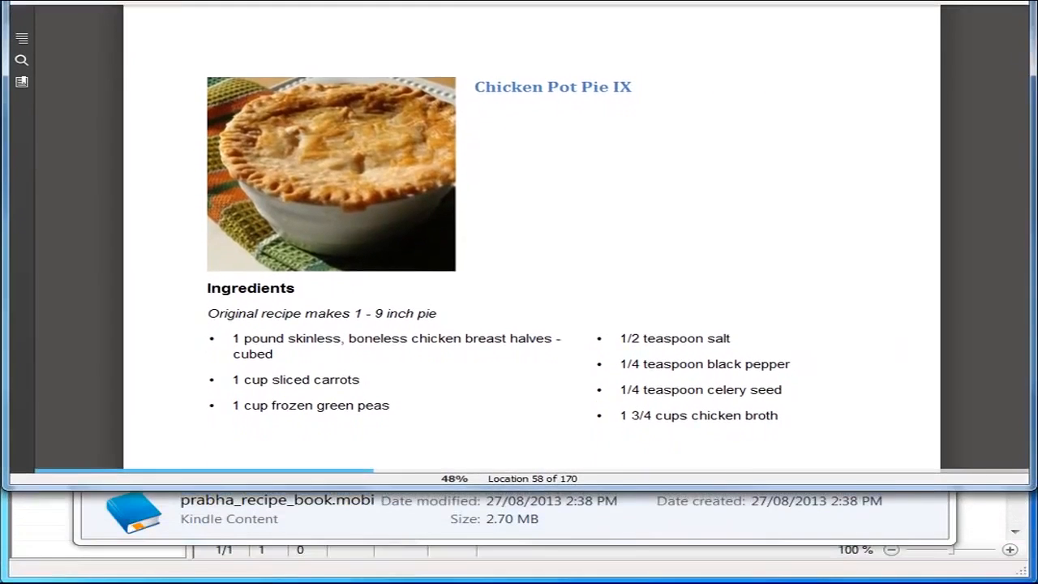
{"action": "left_click_drag", "start_coordinate": [565, 10], "coordinate": [566, 5]}
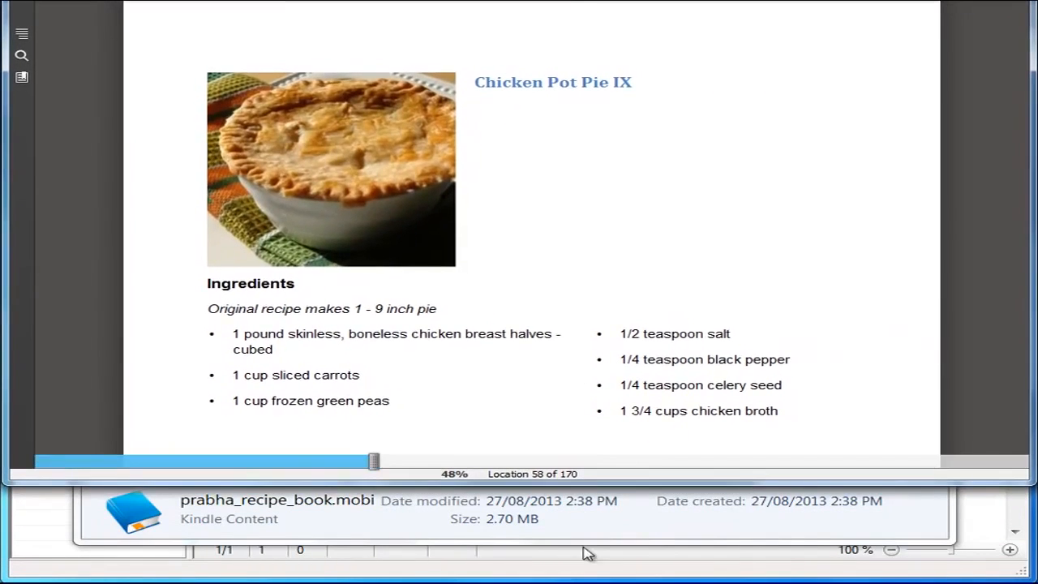
{"action": "left_click_drag", "start_coordinate": [558, 484], "coordinate": [559, 583]}
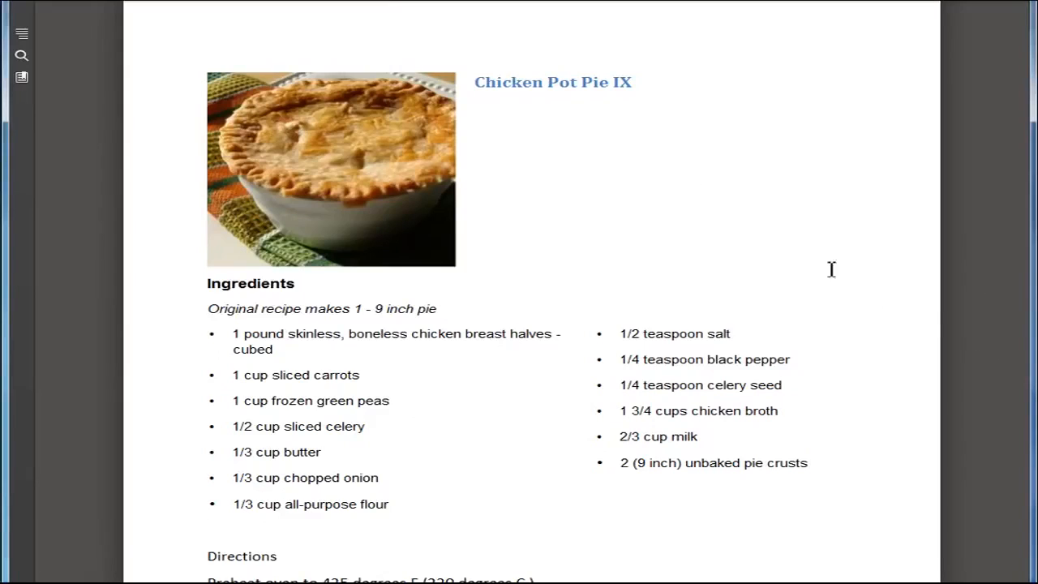
{"action": "mouse_move", "coordinate": [1019, 386]}
{"action": "left_click", "coordinate": [984, 367]}
{"action": "left_click", "coordinate": [984, 368]}
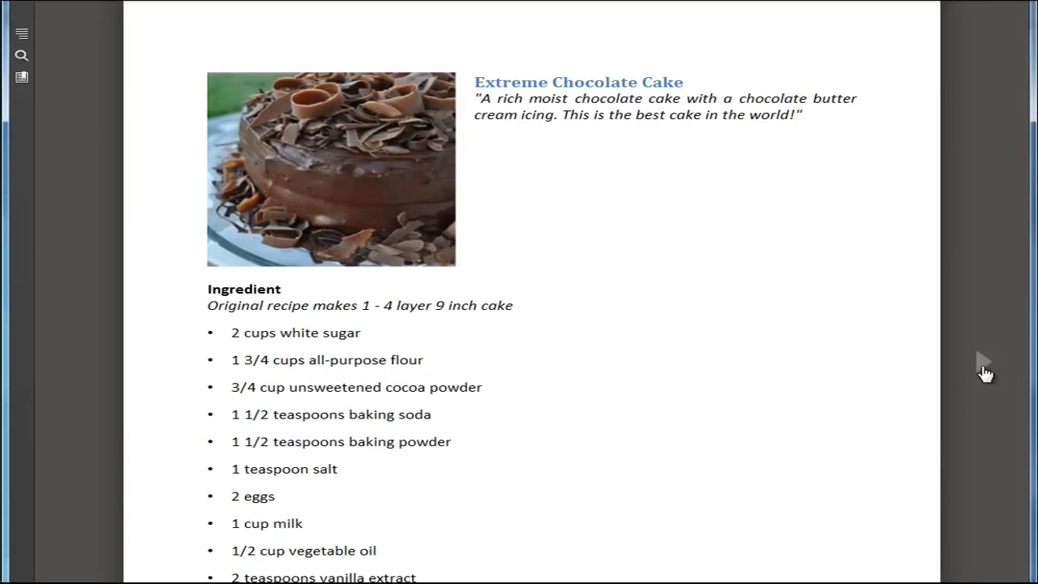
{"action": "left_click", "coordinate": [981, 366]}
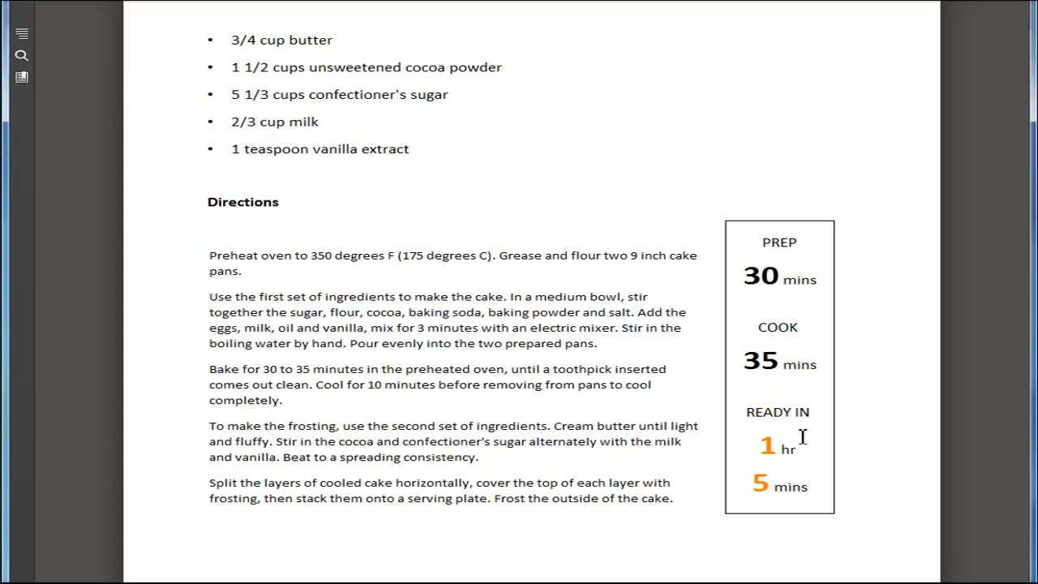
{"action": "mouse_move", "coordinate": [1000, 435]}
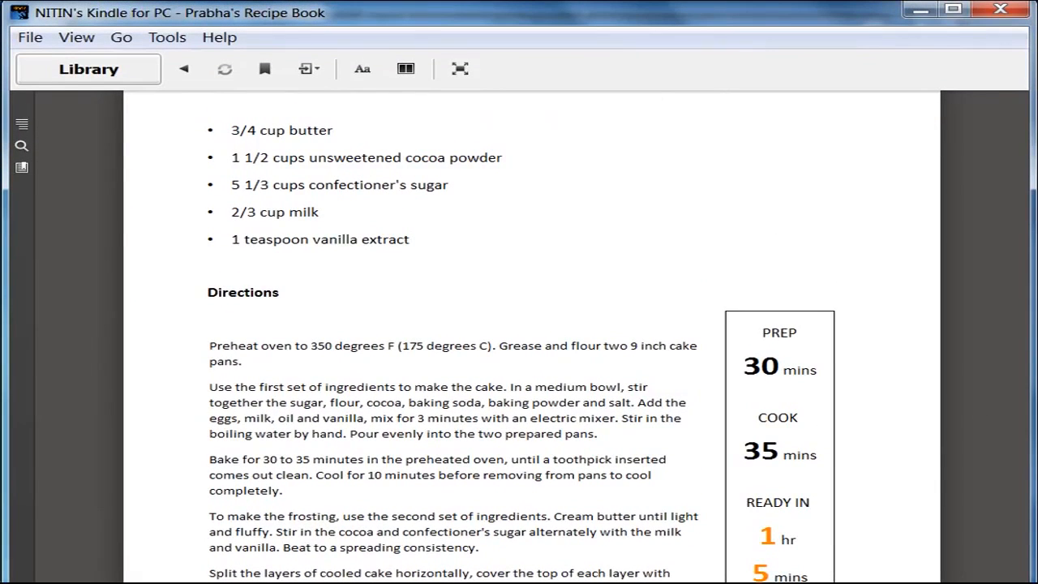
{"action": "mouse_move", "coordinate": [210, 572]}
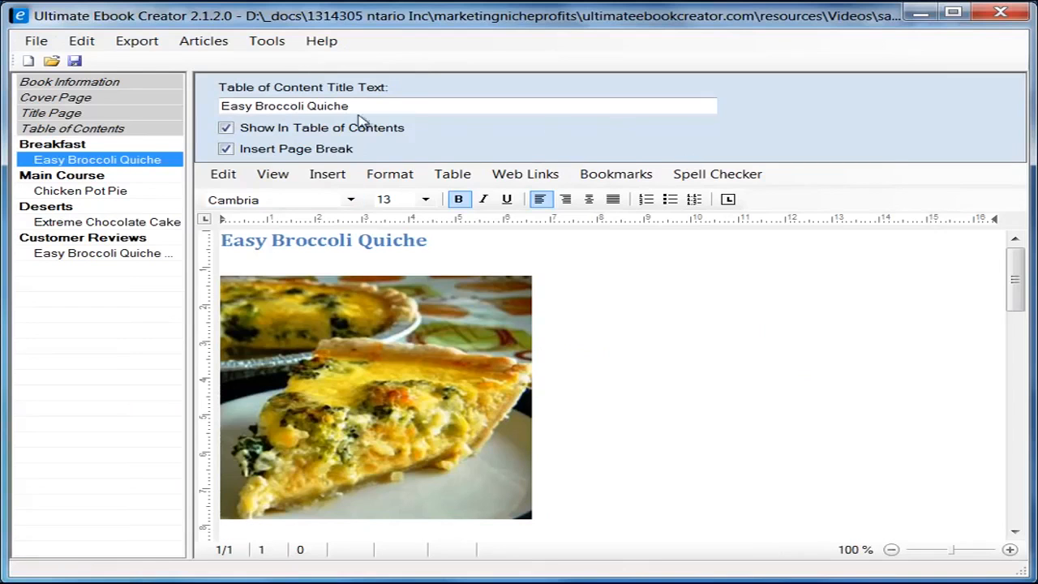
Step: Minimise Ultimate Ebook Creator to bring the Kindle reader back into view
{"action": "left_click", "coordinate": [144, 42]}
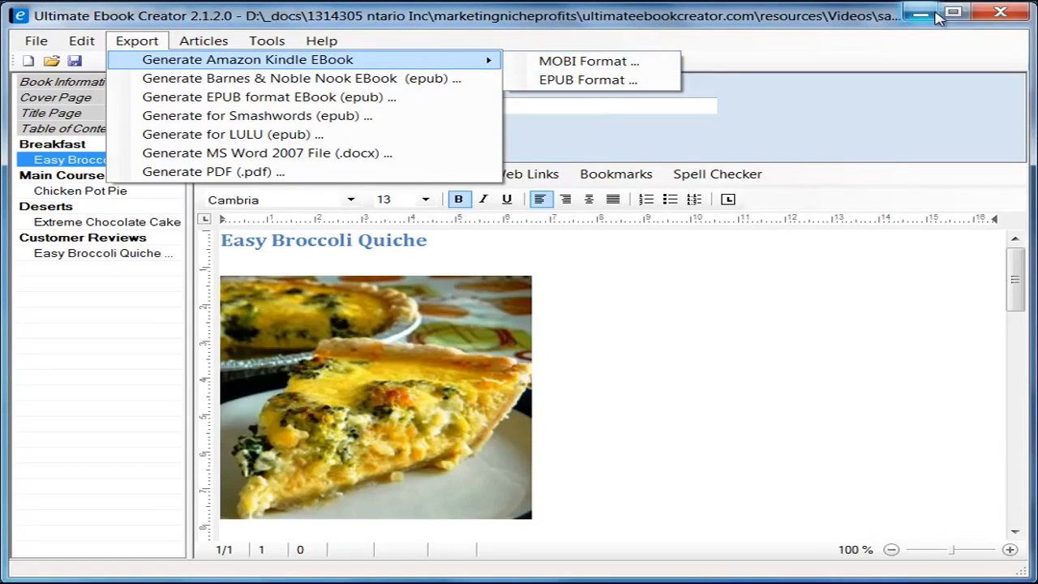
{"action": "left_click", "coordinate": [918, 13]}
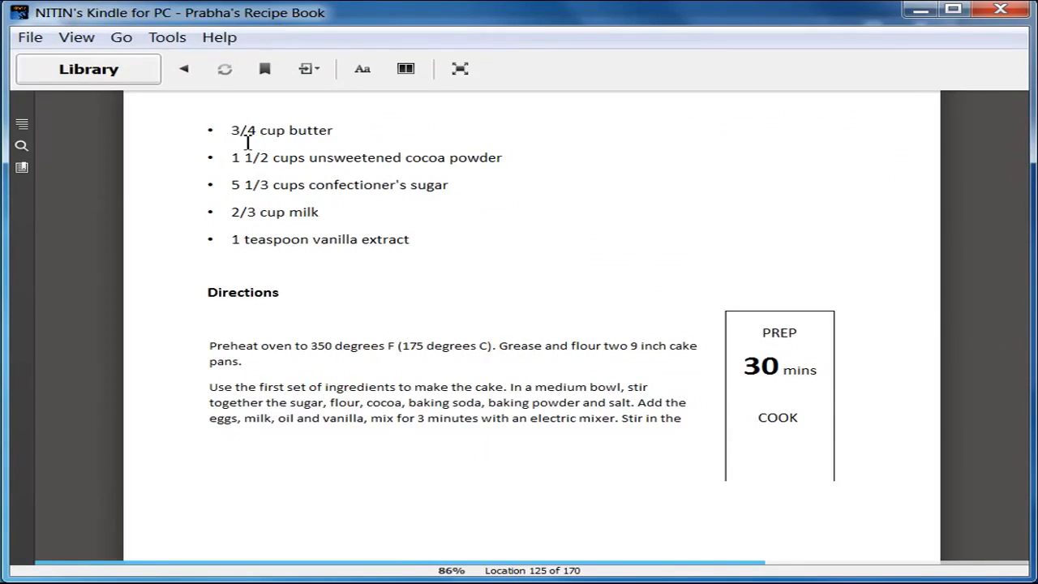
Step: Delete Prabha's Recipe Book from the Kindle library, confirming the permanent deletion
{"action": "scroll", "coordinate": [350, 292], "scroll_direction": "up", "scroll_amount": 4}
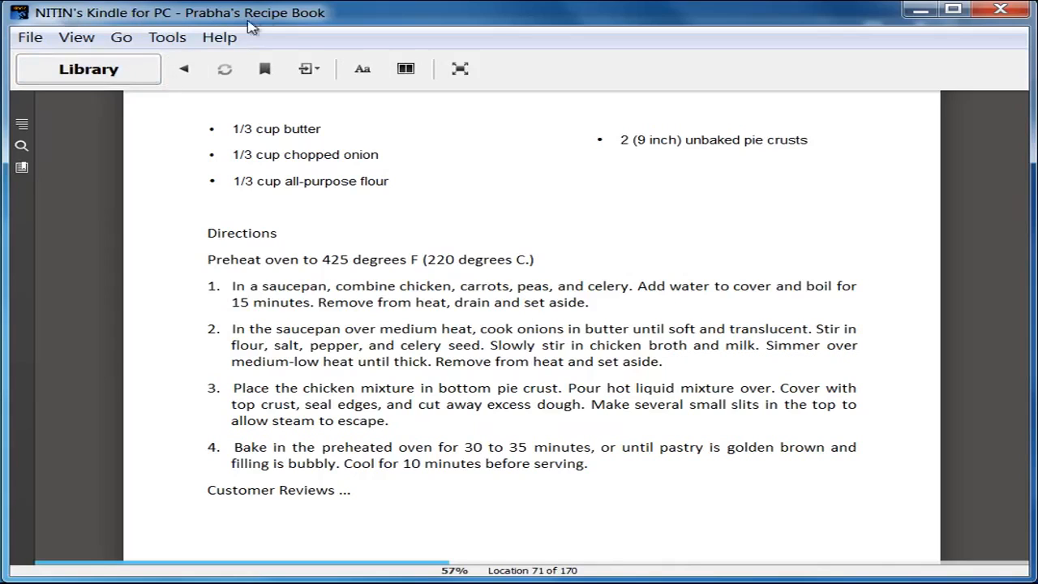
{"action": "left_click", "coordinate": [111, 72]}
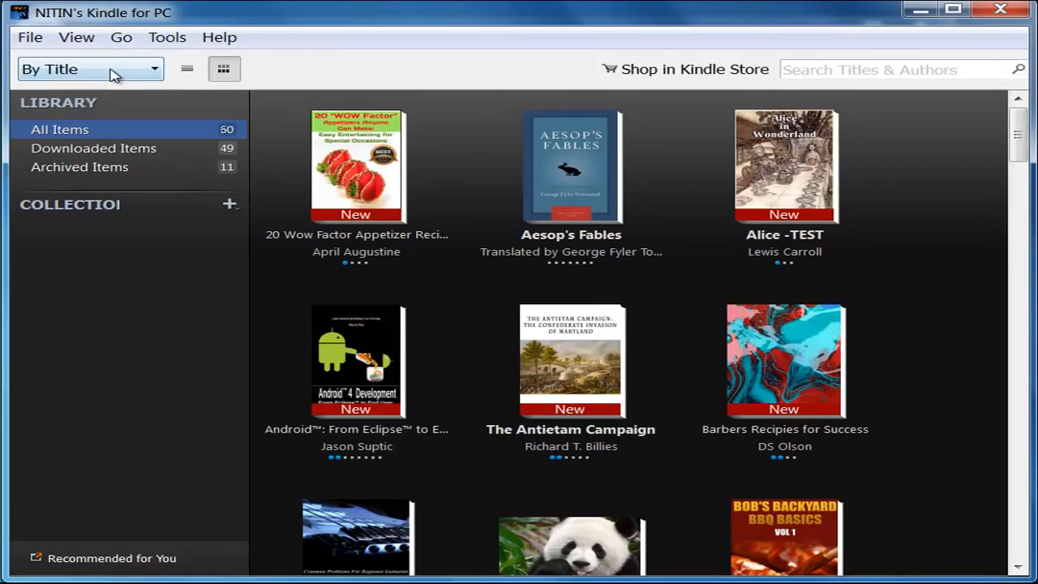
{"action": "left_click_drag", "start_coordinate": [1023, 128], "coordinate": [1013, 434]}
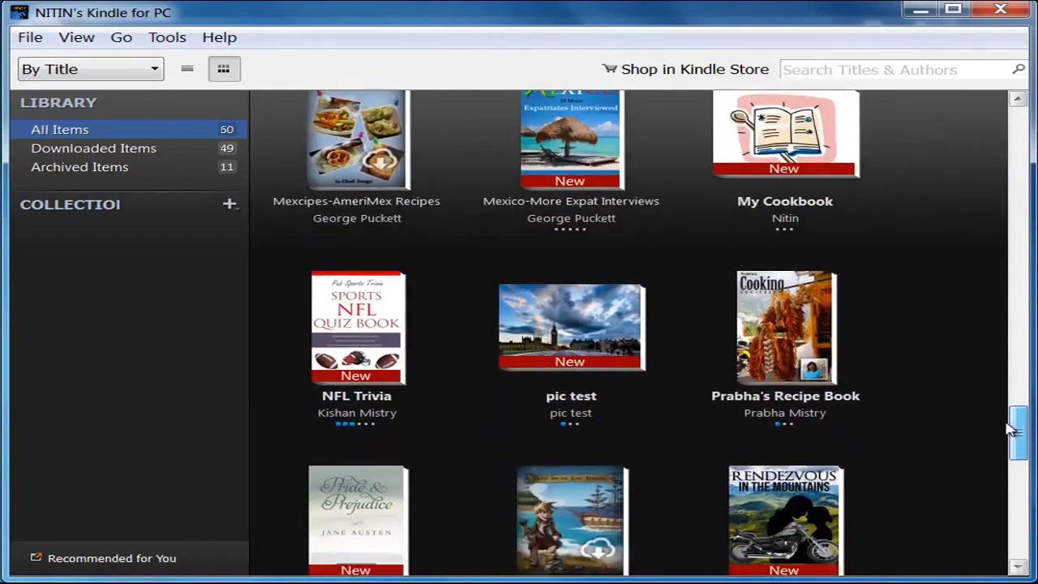
{"action": "left_click", "coordinate": [776, 326]}
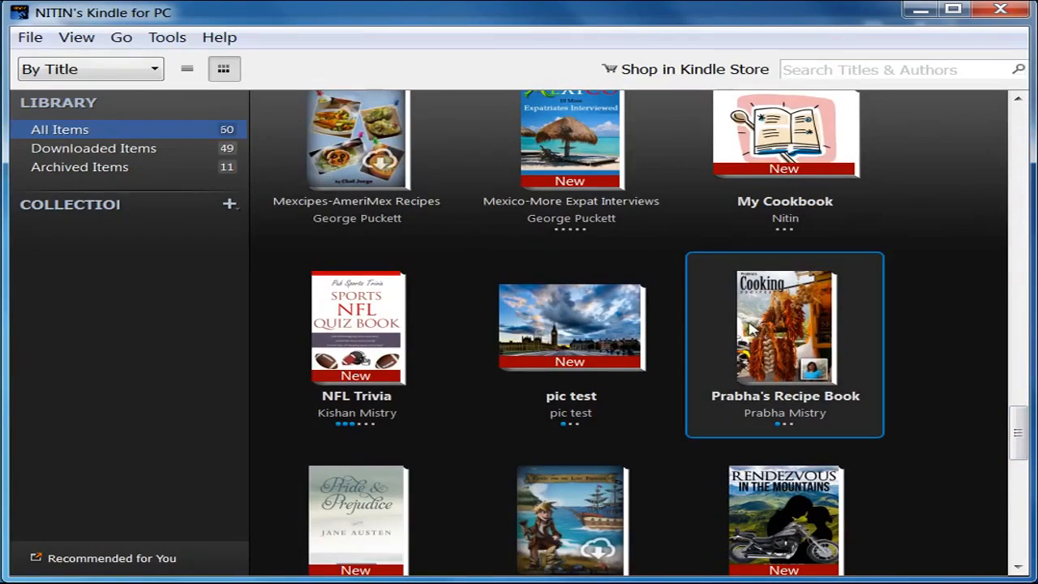
{"action": "right_click", "coordinate": [793, 328]}
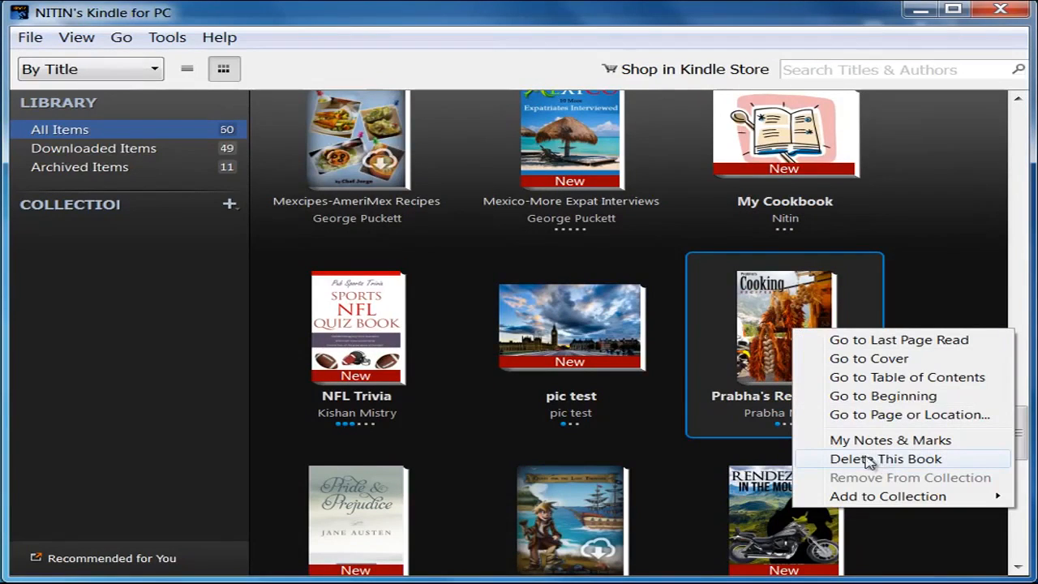
{"action": "left_click", "coordinate": [891, 457]}
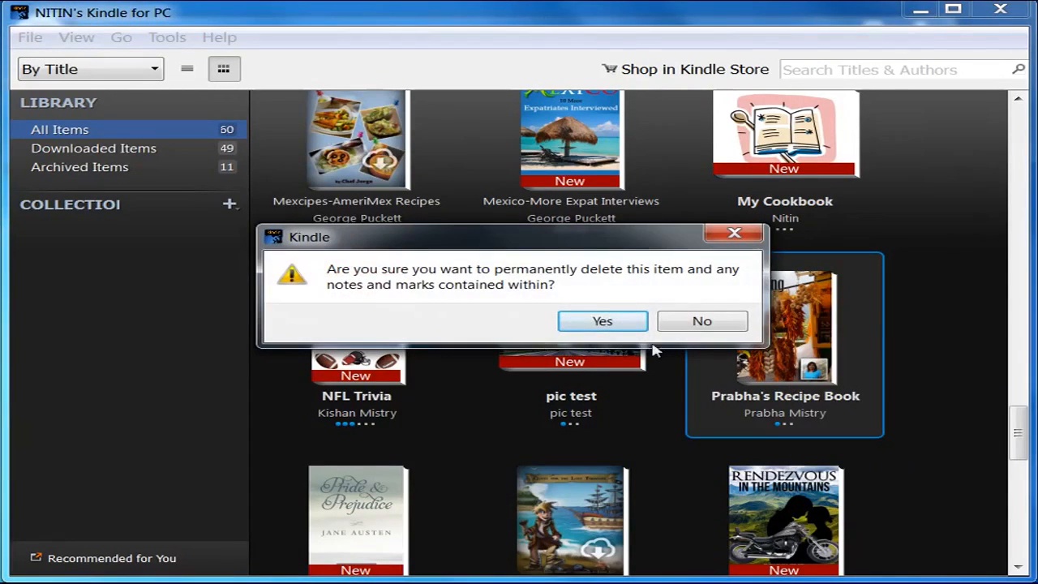
{"action": "left_click", "coordinate": [614, 322]}
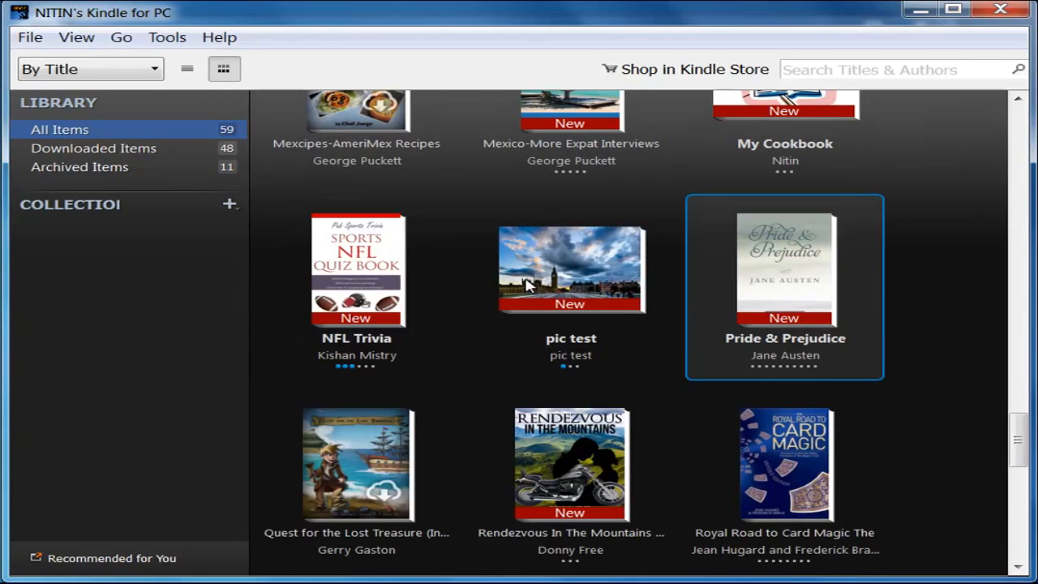
Step: Select the remaining library books (pic test, NFL Trivia, Pride & Prejudice), then close Kindle for PC
{"action": "left_click", "coordinate": [577, 279]}
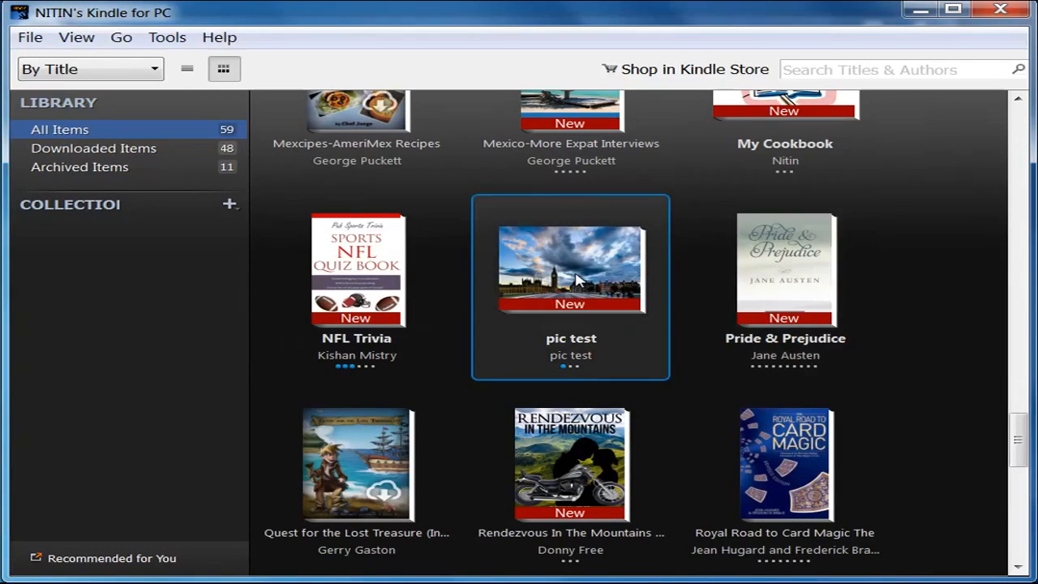
{"action": "left_click", "coordinate": [355, 285]}
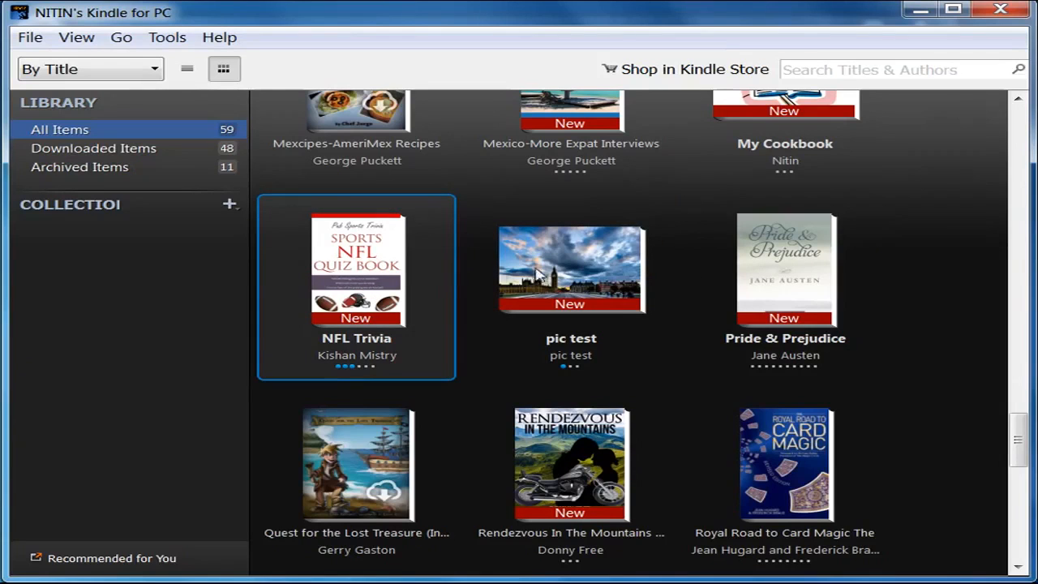
{"action": "left_click", "coordinate": [785, 280]}
{"action": "left_click", "coordinate": [556, 279]}
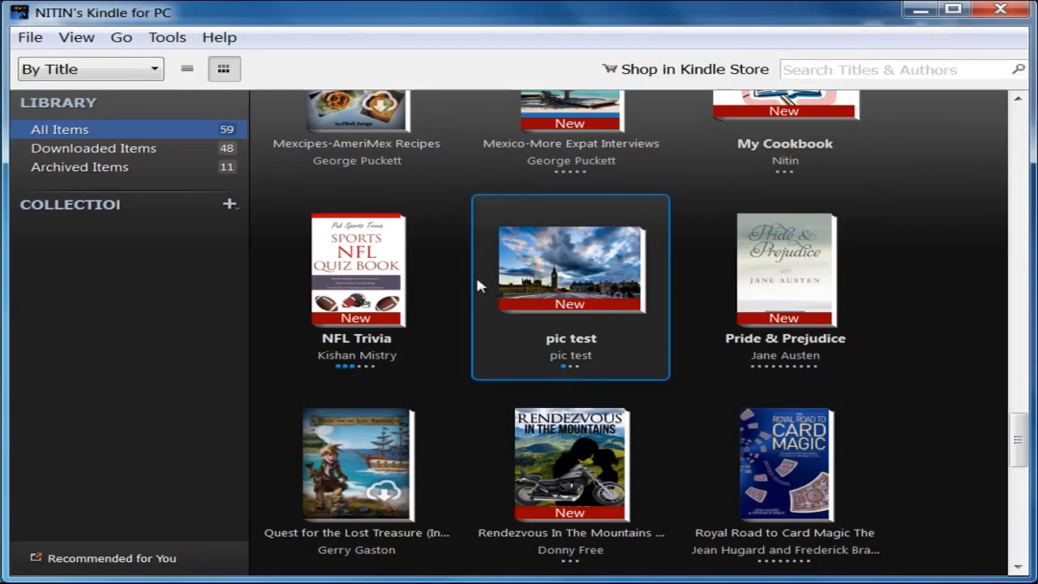
{"action": "left_click", "coordinate": [381, 285]}
{"action": "left_click", "coordinate": [788, 280]}
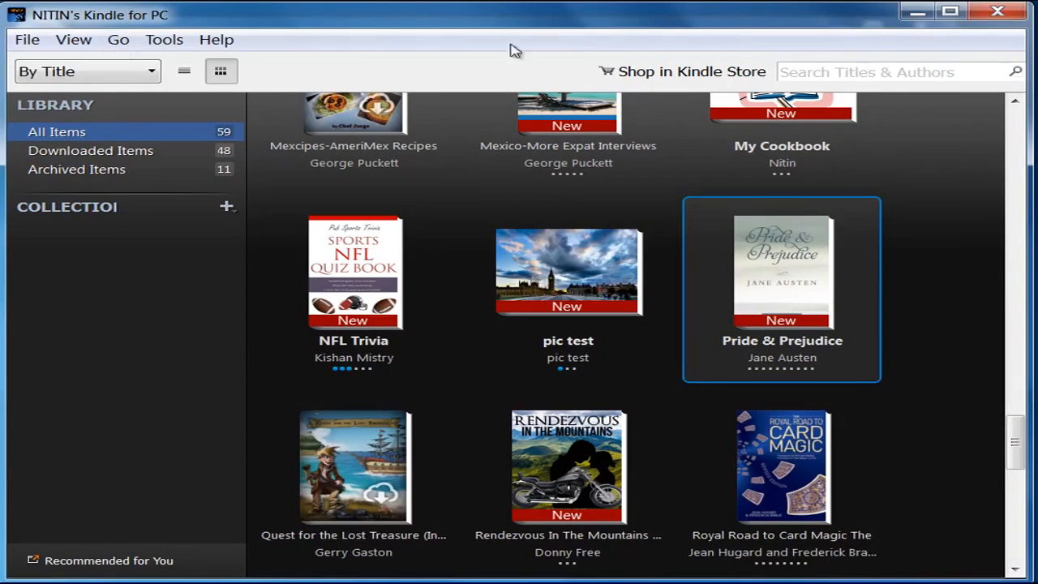
{"action": "left_click", "coordinate": [1002, 14]}
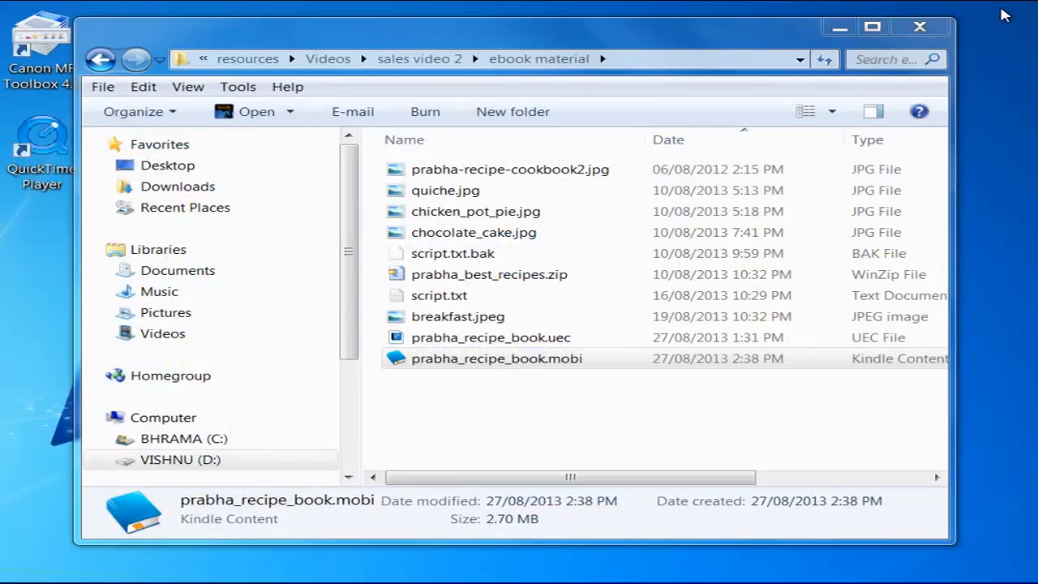
Step: Double-click prabha_recipe_book.mobi to reopen it in Kindle for PC
{"action": "double_click", "coordinate": [548, 361]}
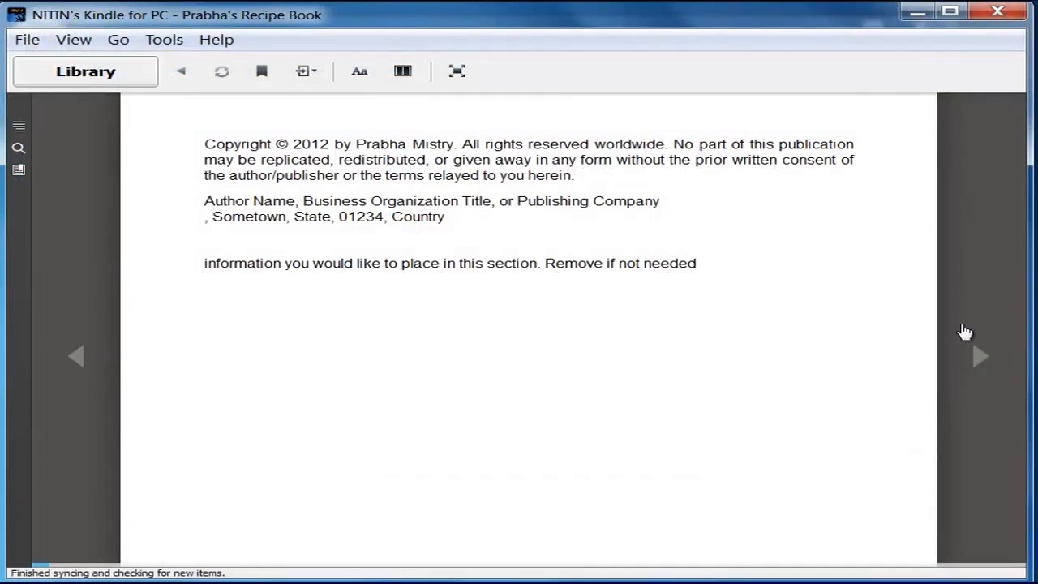
Step: Page to Breakfast, then use the chapter list to jump to Deserts, Customer Reviews and Main Course
{"action": "left_click", "coordinate": [982, 360]}
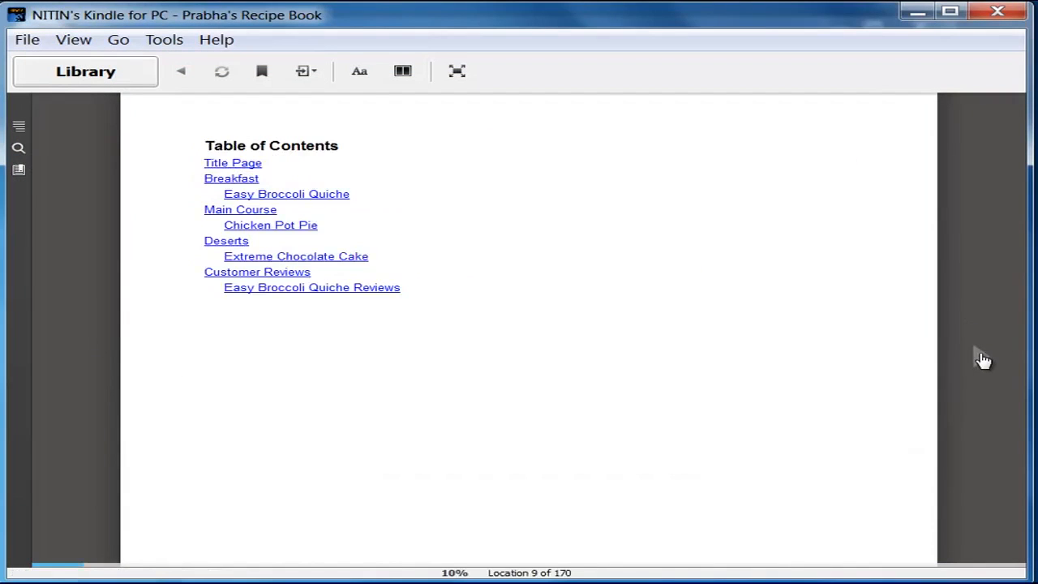
{"action": "left_click", "coordinate": [982, 360]}
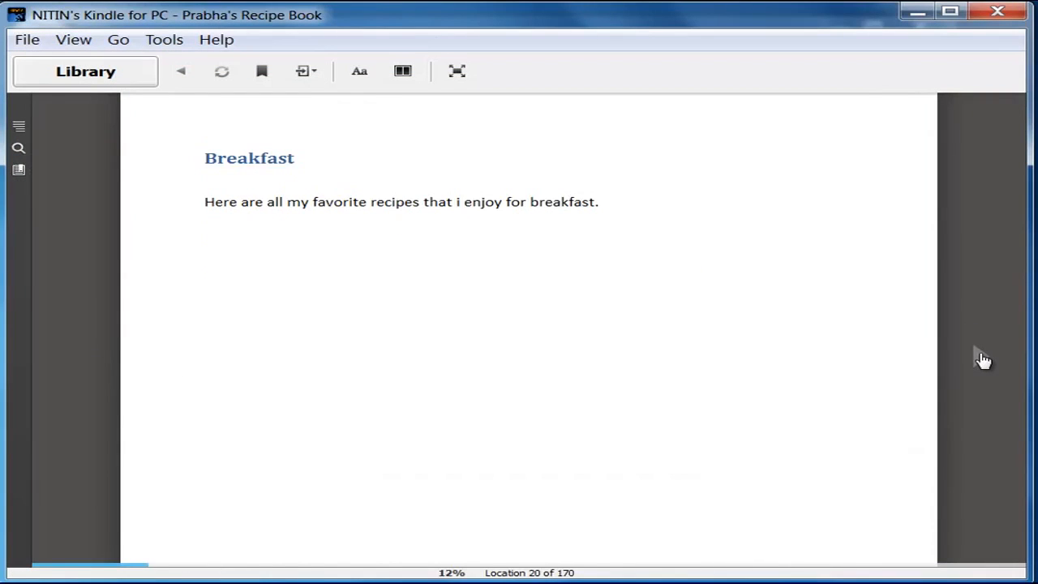
{"action": "left_click", "coordinate": [19, 128]}
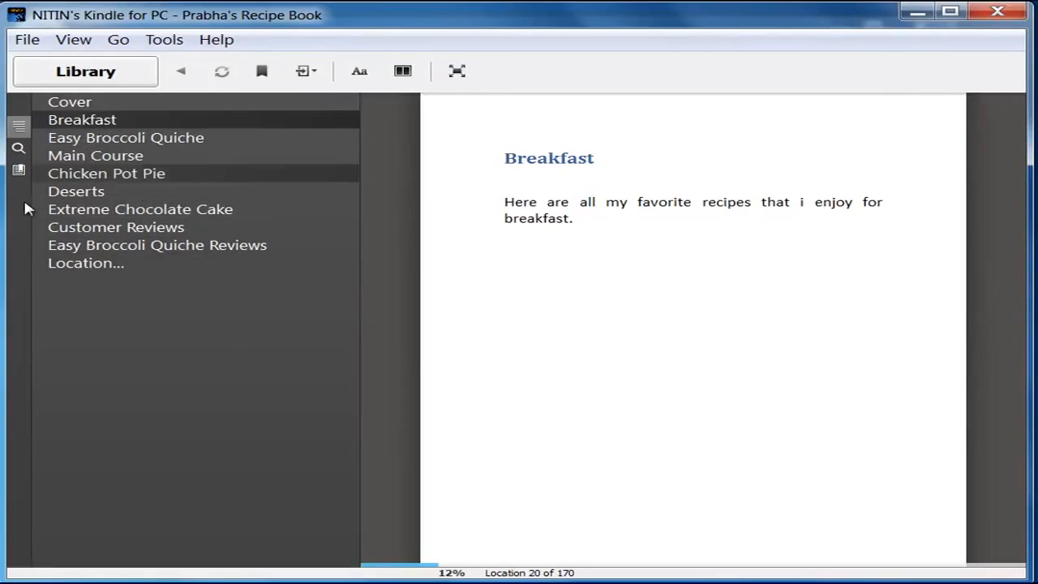
{"action": "left_click", "coordinate": [84, 203]}
{"action": "left_click", "coordinate": [81, 244]}
{"action": "left_click", "coordinate": [108, 229]}
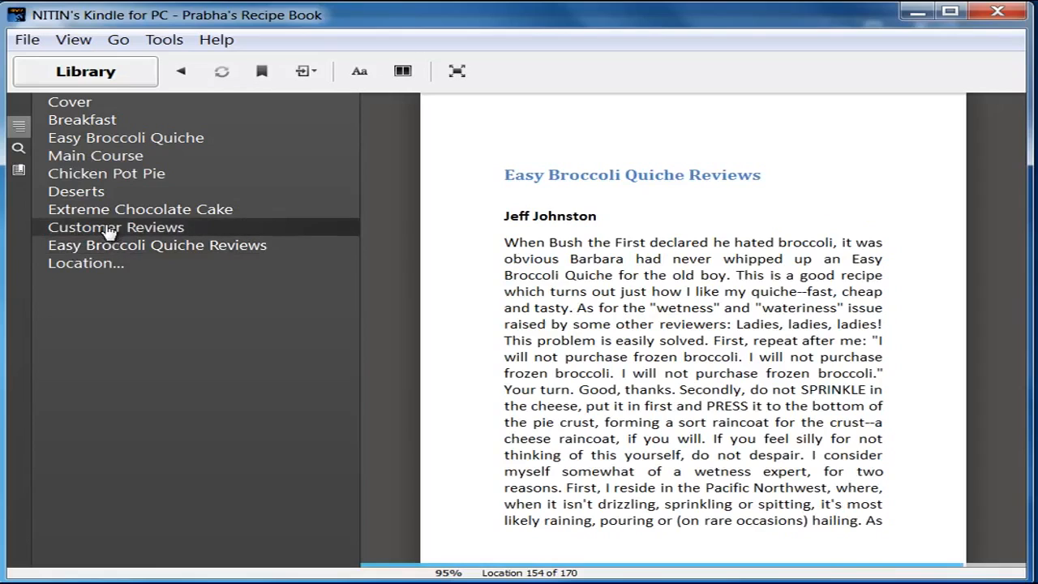
{"action": "left_click", "coordinate": [94, 161]}
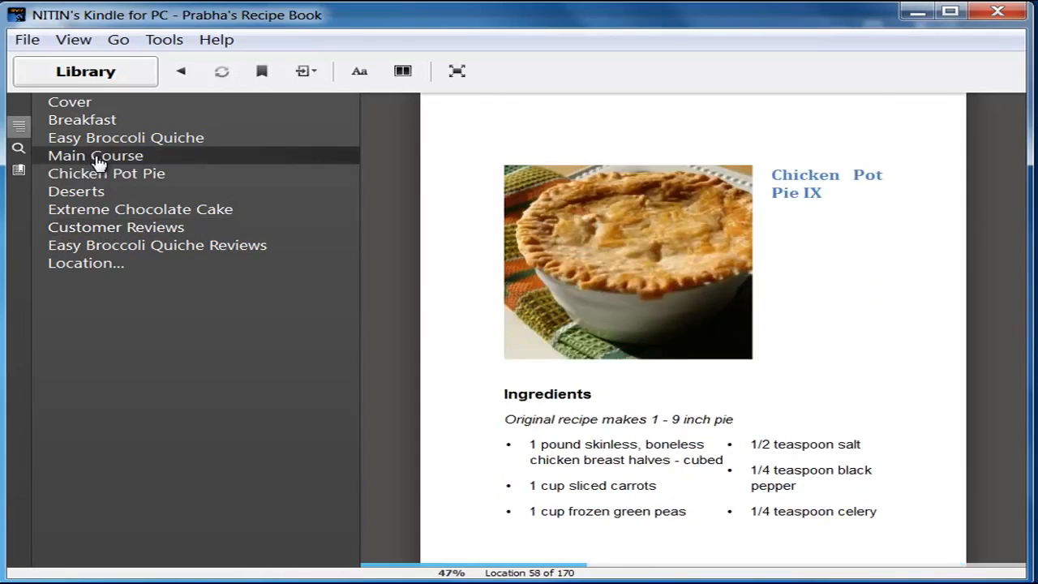
{"action": "left_click", "coordinate": [19, 126]}
Step: Turn pages forward and back to Breakfast, then follow the Extreme Chocolate Cake contents link
{"action": "left_click", "coordinate": [978, 366]}
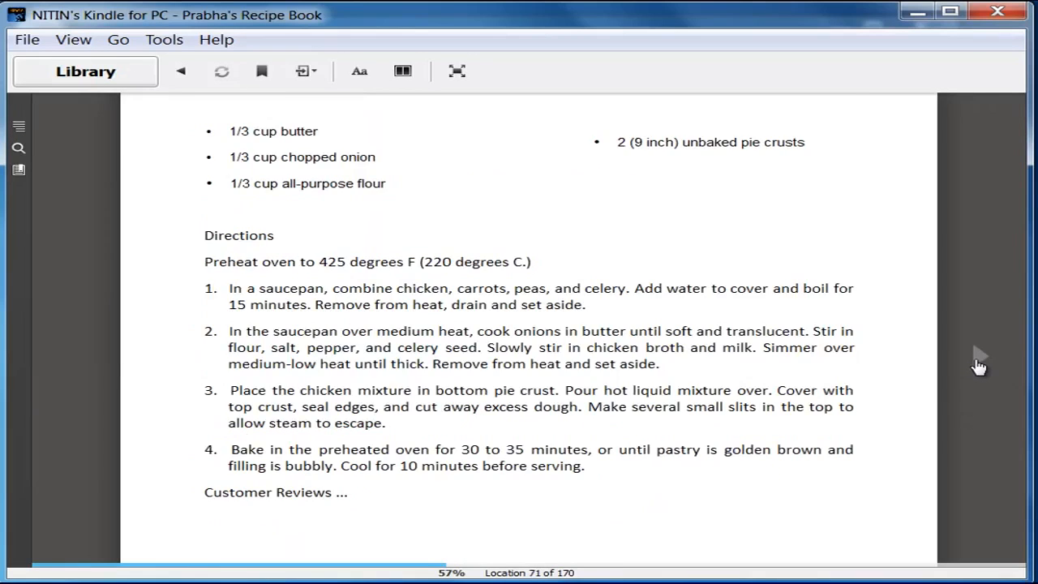
{"action": "left_click", "coordinate": [978, 366]}
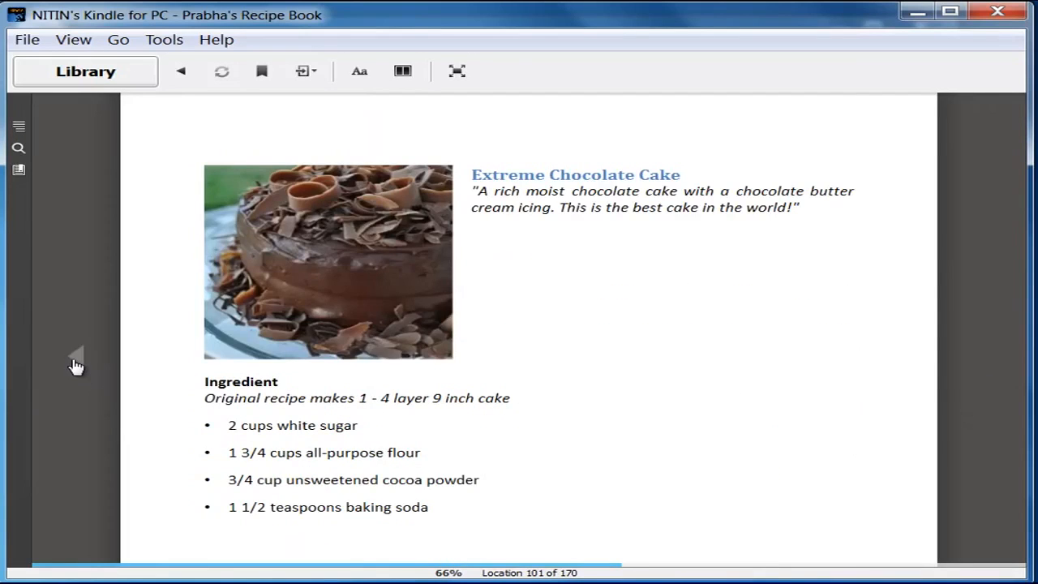
{"action": "left_click", "coordinate": [74, 365]}
{"action": "left_click", "coordinate": [75, 364]}
{"action": "left_click", "coordinate": [75, 365]}
{"action": "left_click", "coordinate": [74, 364]}
{"action": "left_click", "coordinate": [74, 365]}
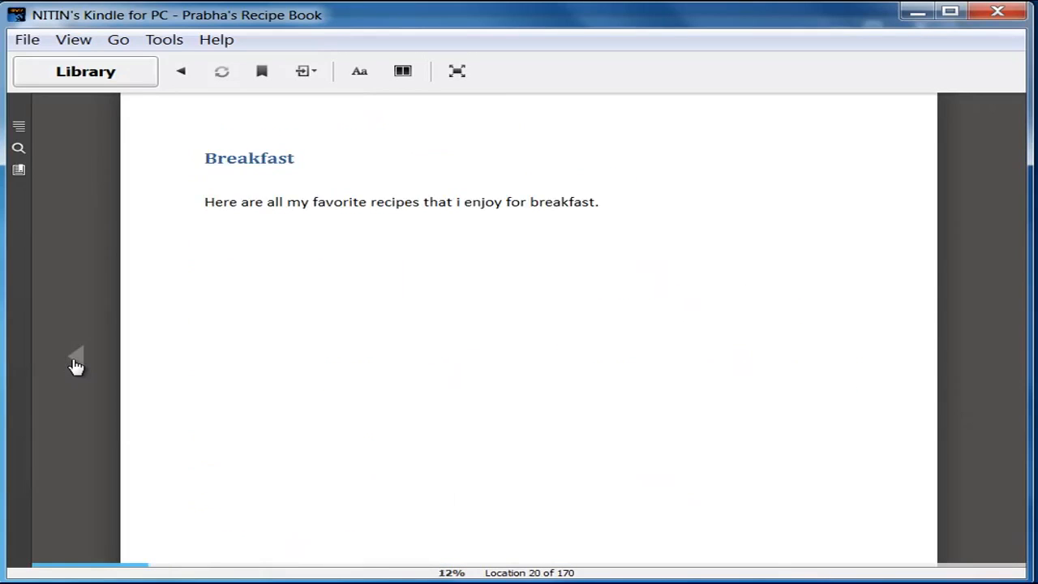
{"action": "left_click", "coordinate": [75, 365]}
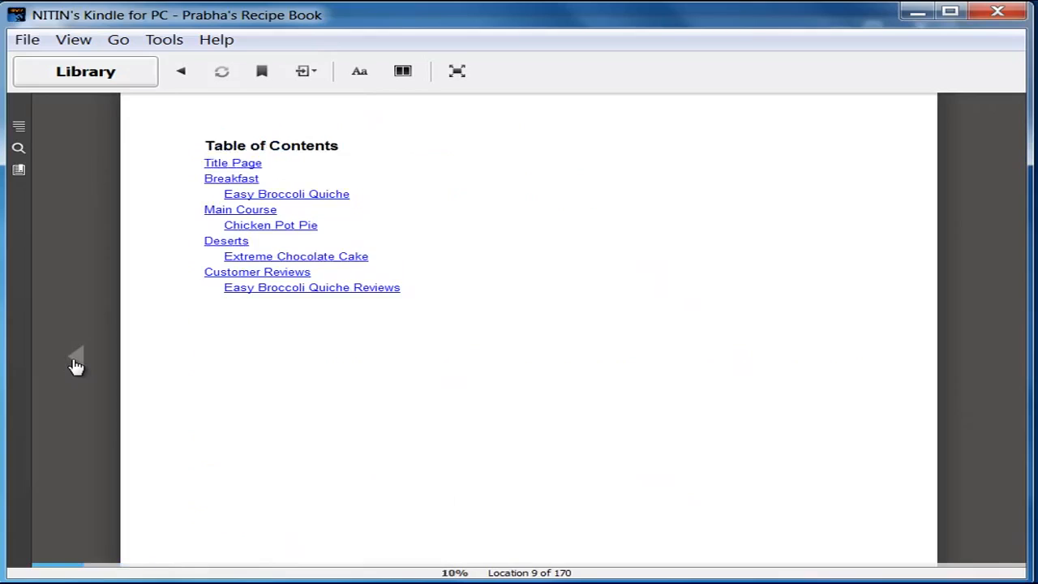
{"action": "left_click", "coordinate": [276, 258]}
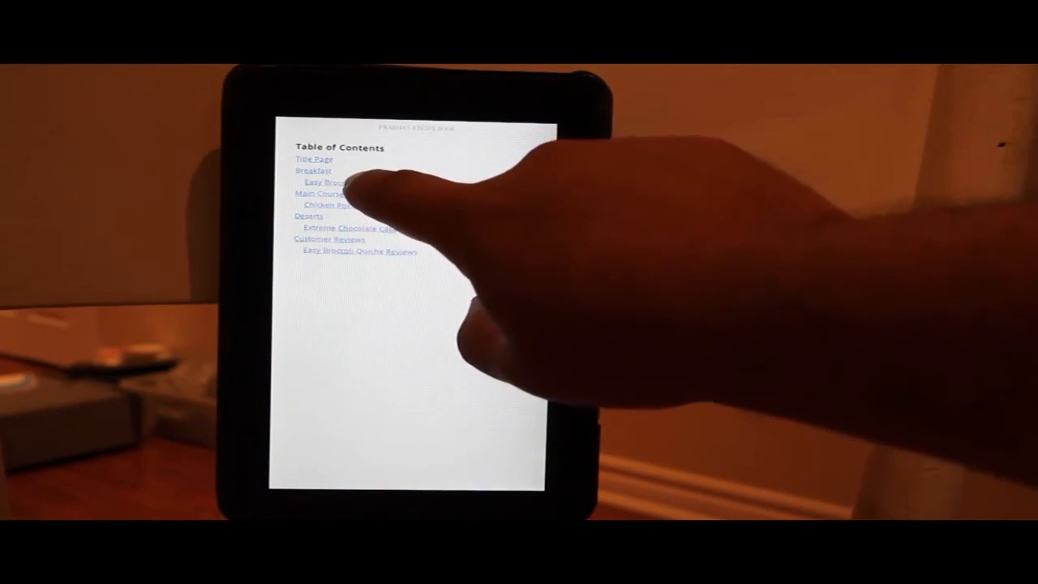
Step: Open the Easy Broccoli Quiche recipe from the table of contents and turn to its directions
{"action": "left_click", "coordinate": [356, 183]}
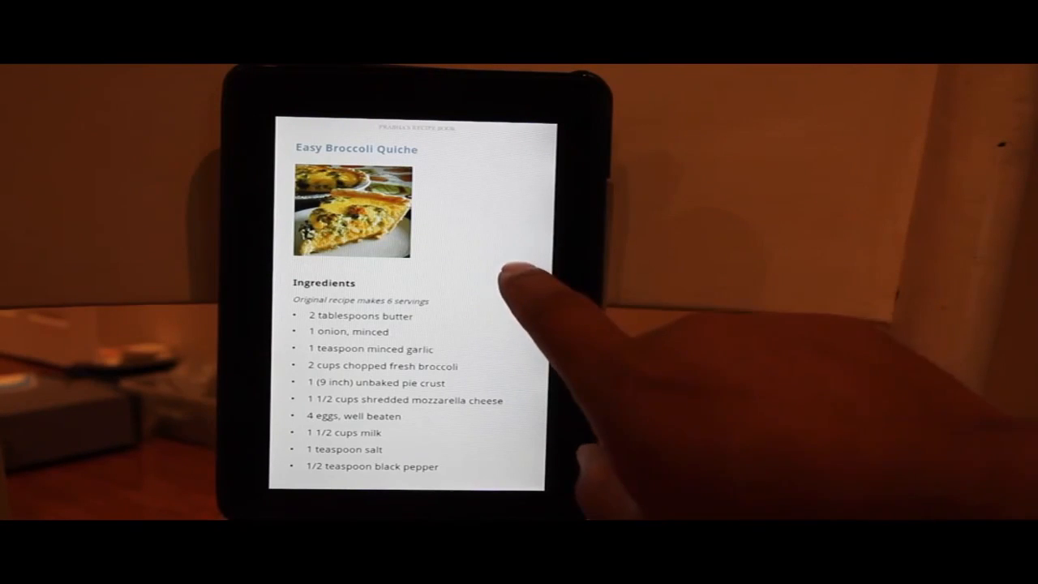
{"action": "left_click", "coordinate": [490, 287]}
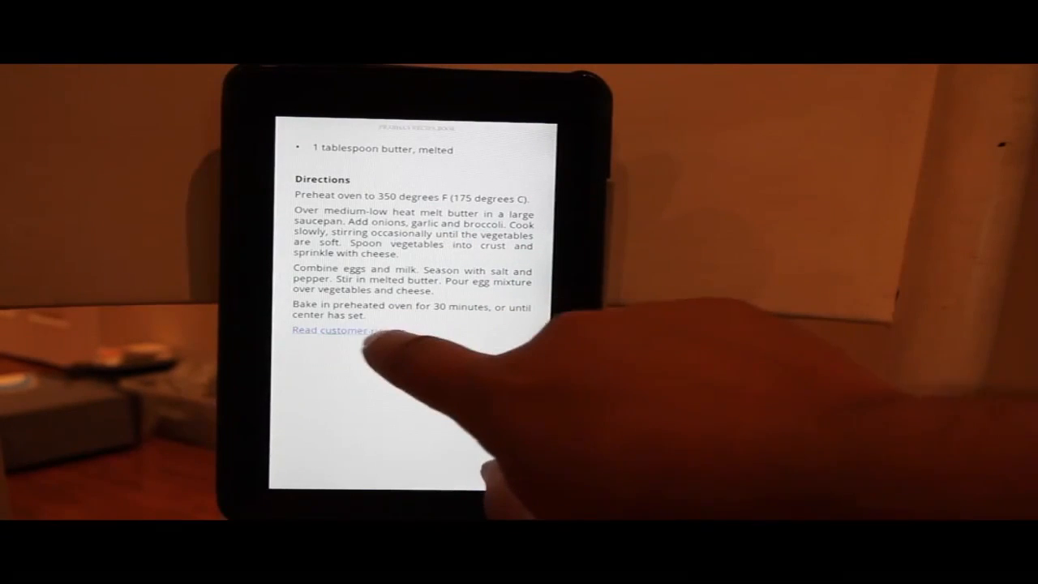
Step: Test the quiche's customer-reviews and return links, then page back through the cake and pot pie to the quiche directions
{"action": "left_click", "coordinate": [351, 330]}
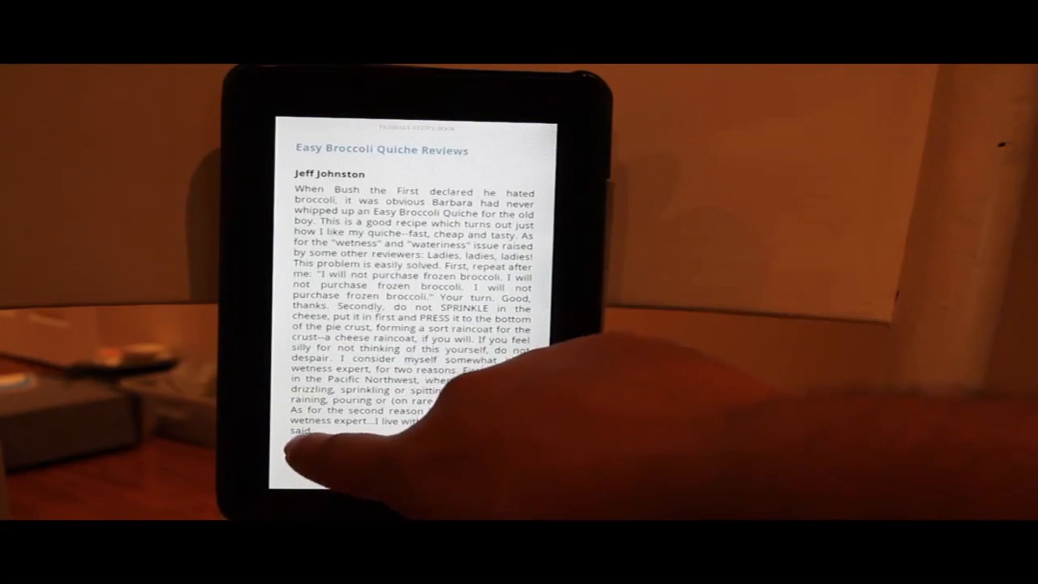
{"action": "left_click", "coordinate": [301, 447]}
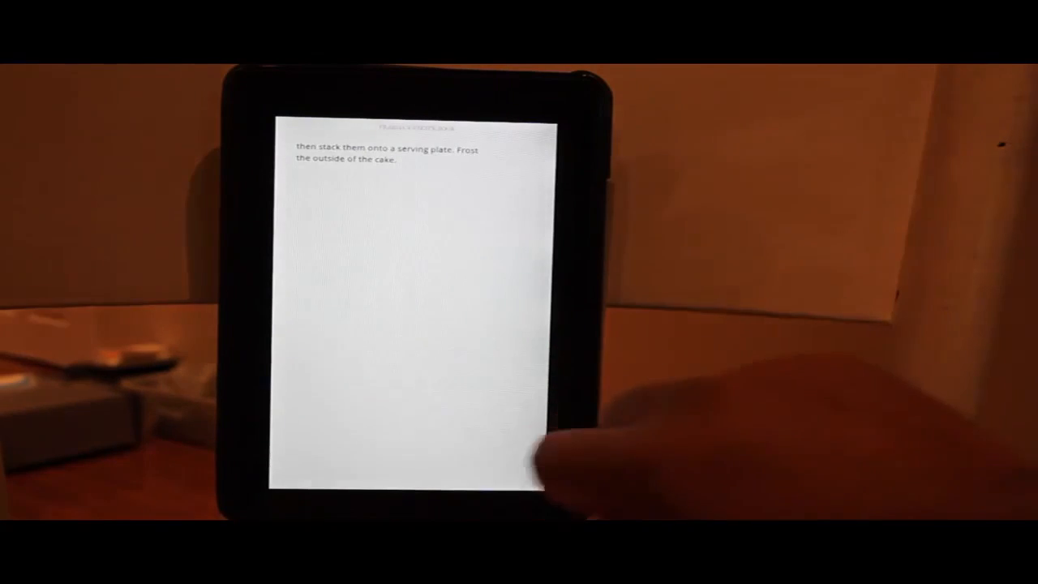
{"action": "left_click_drag", "start_coordinate": [381, 352], "coordinate": [452, 343]}
{"action": "left_click_drag", "start_coordinate": [359, 297], "coordinate": [452, 298]}
{"action": "left_click_drag", "start_coordinate": [366, 290], "coordinate": [438, 300]}
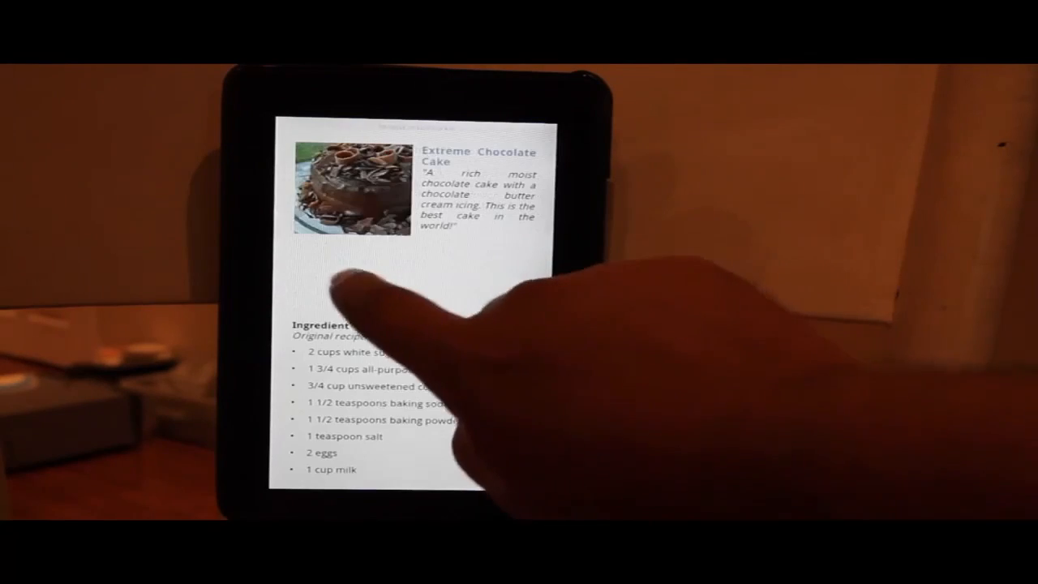
{"action": "left_click_drag", "start_coordinate": [371, 278], "coordinate": [413, 332]}
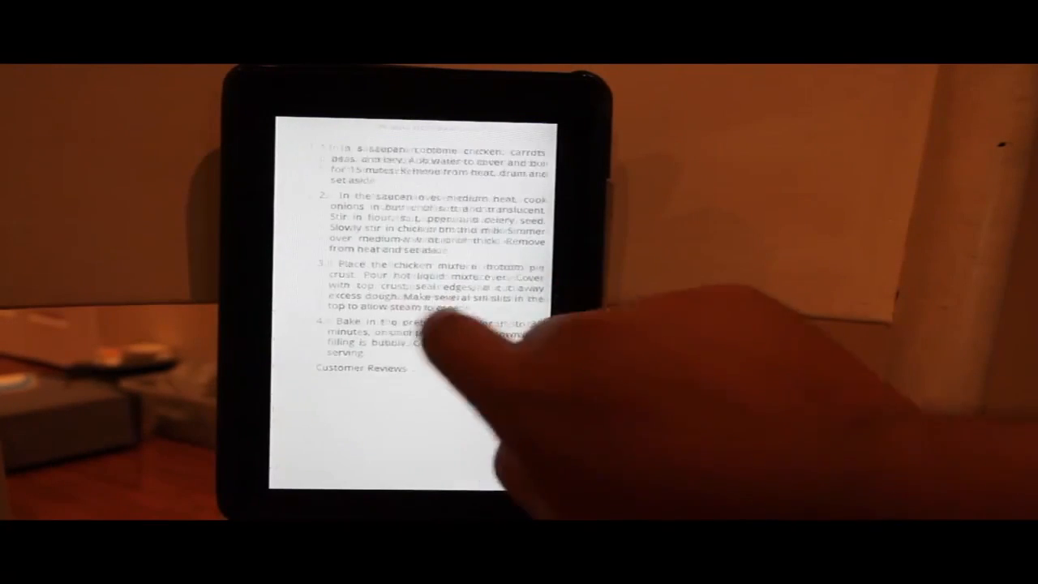
{"action": "left_click_drag", "start_coordinate": [369, 357], "coordinate": [428, 382]}
{"action": "left_click_drag", "start_coordinate": [385, 341], "coordinate": [452, 324]}
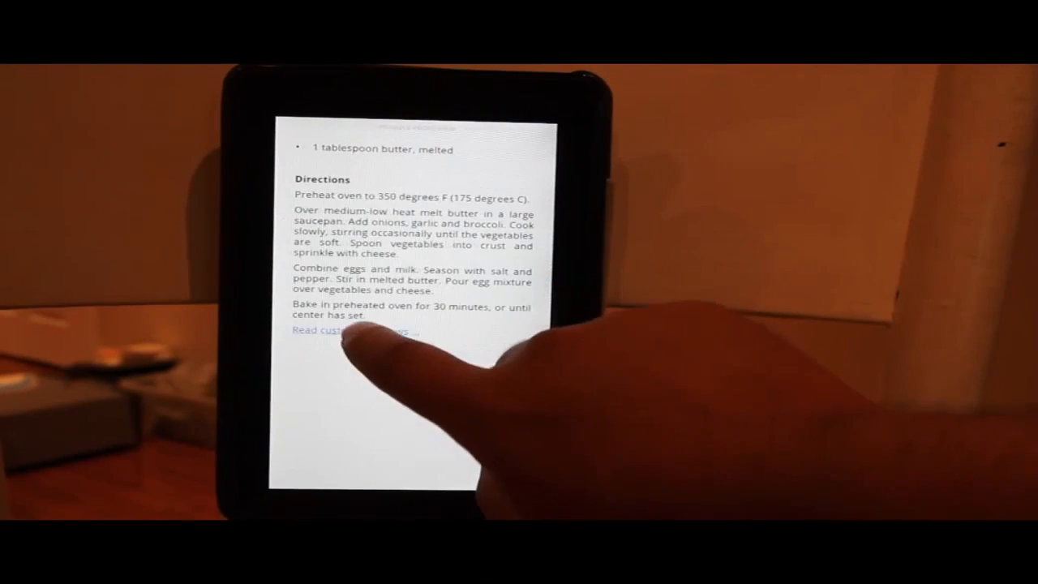
Step: Open the quiche reviews again, return, and page forward to the Chicken Pot Pie IX recipe
{"action": "left_click", "coordinate": [350, 330]}
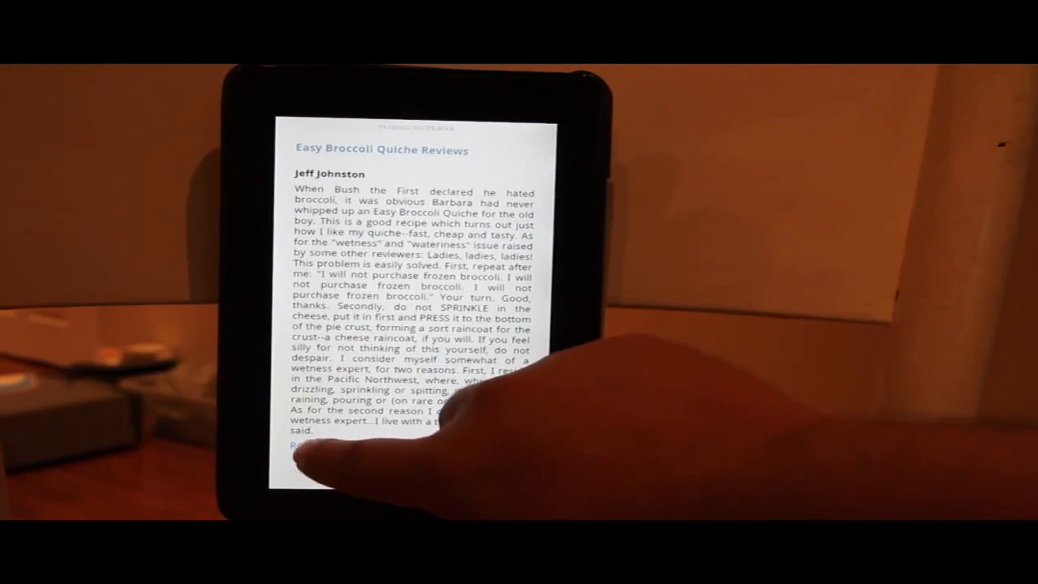
{"action": "left_click", "coordinate": [298, 448]}
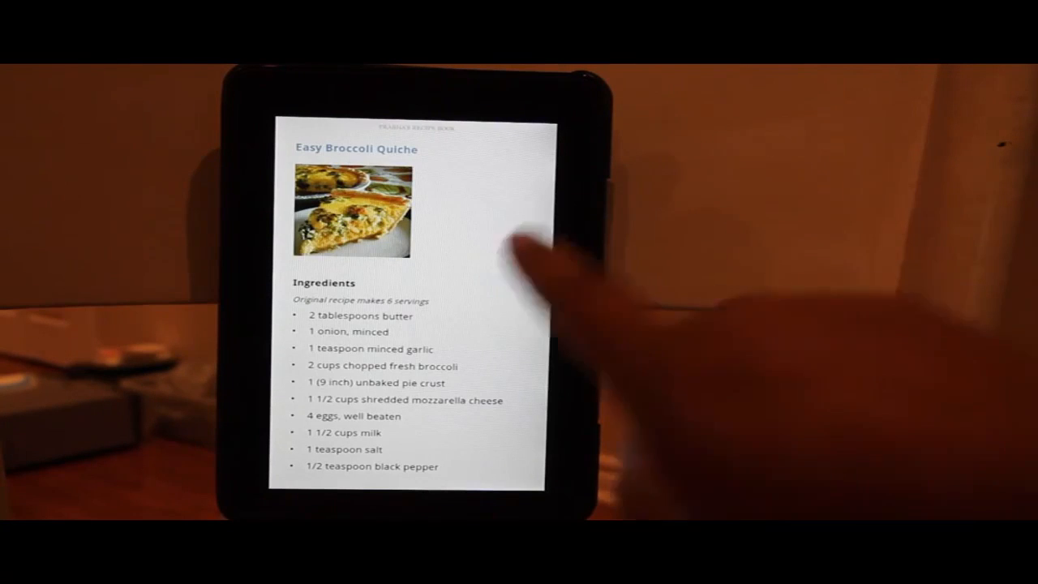
{"action": "left_click_drag", "start_coordinate": [470, 268], "coordinate": [365, 280]}
{"action": "left_click_drag", "start_coordinate": [510, 333], "coordinate": [417, 348]}
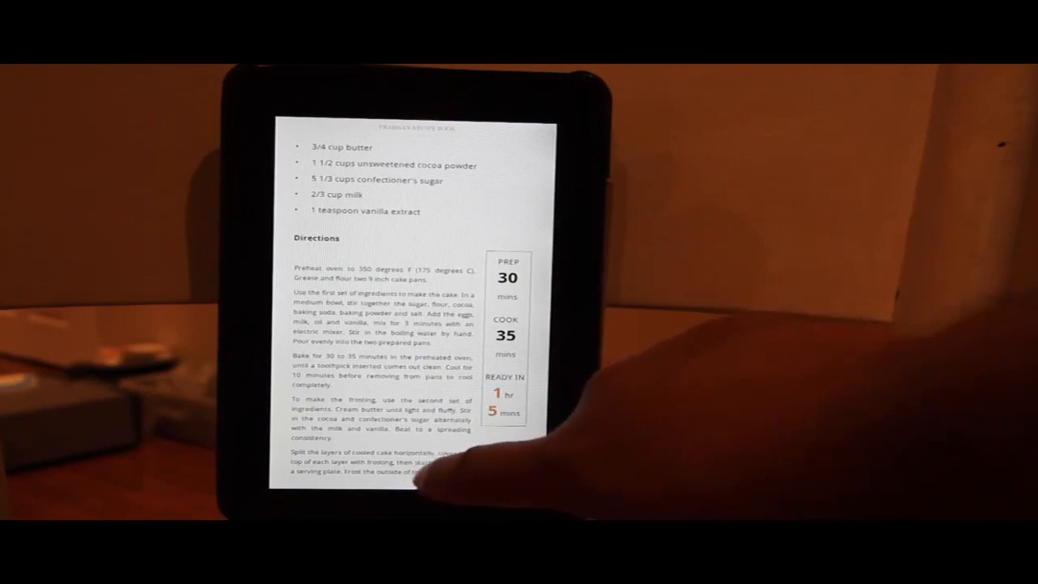
Step: Increase the reading font size by one step in the Aa text display settings
{"action": "left_click", "coordinate": [409, 405]}
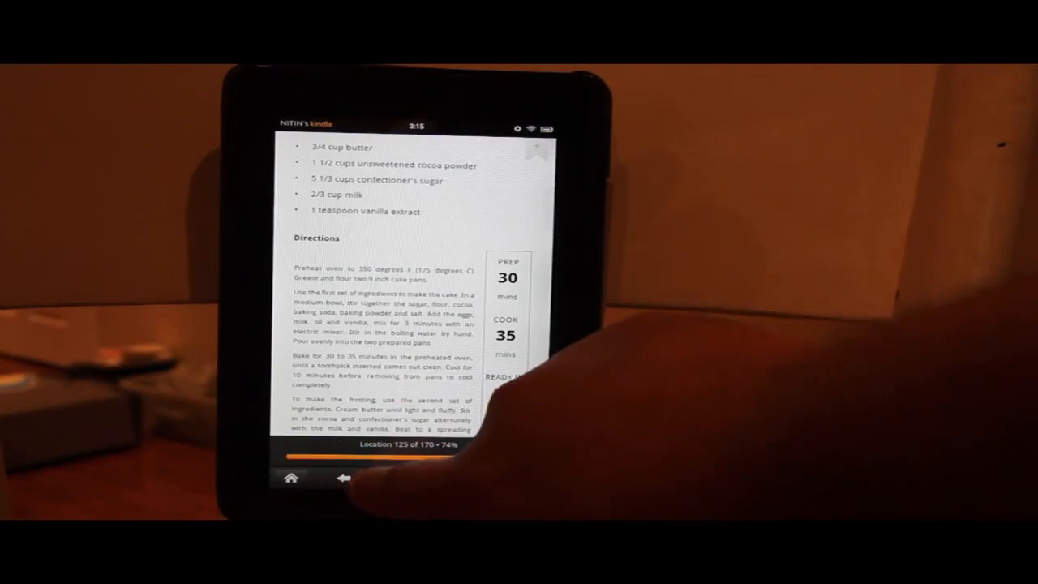
{"action": "left_click", "coordinate": [375, 478]}
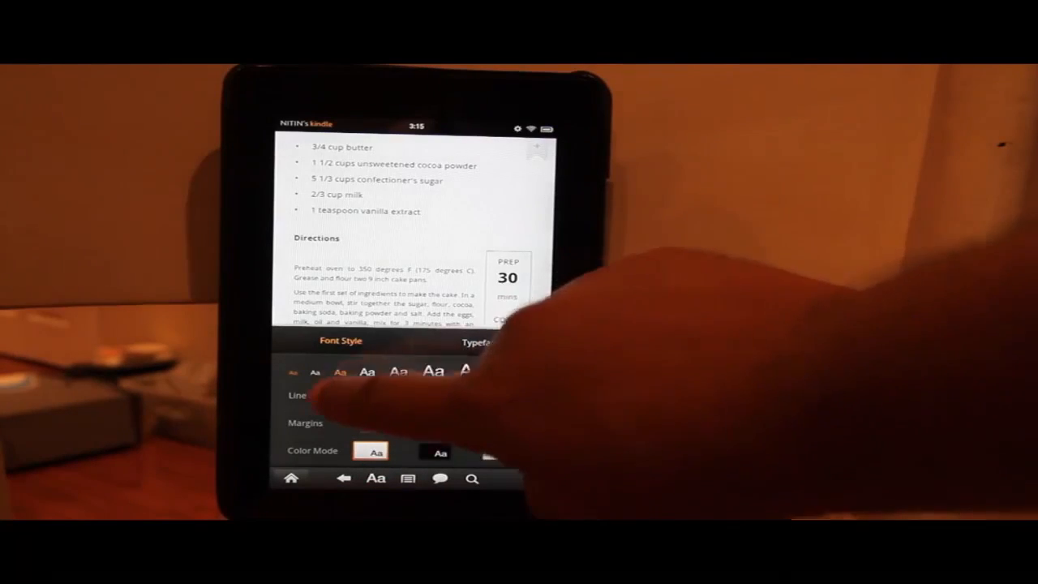
{"action": "left_click", "coordinate": [339, 372]}
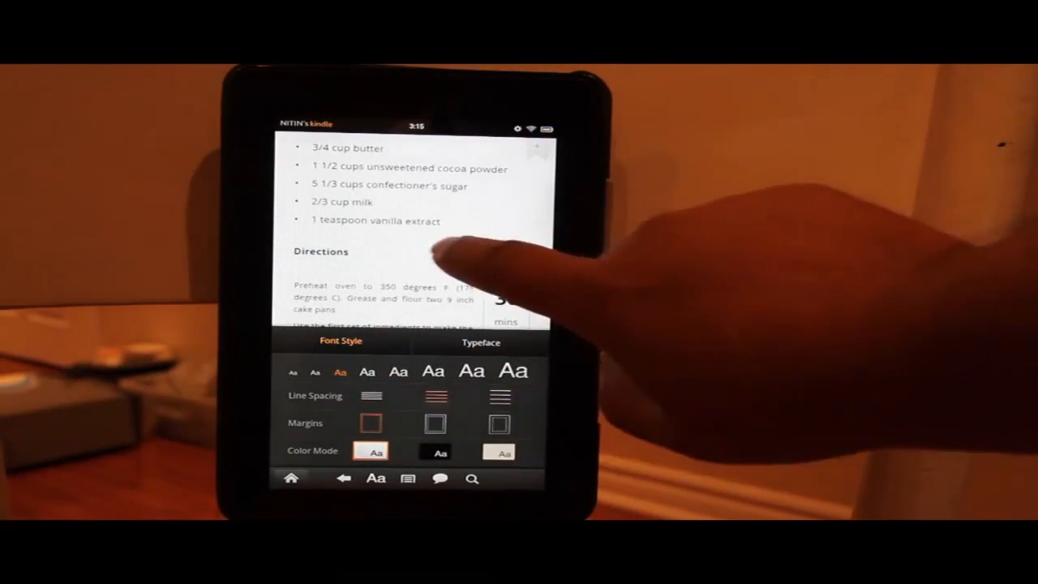
{"action": "left_click", "coordinate": [441, 251]}
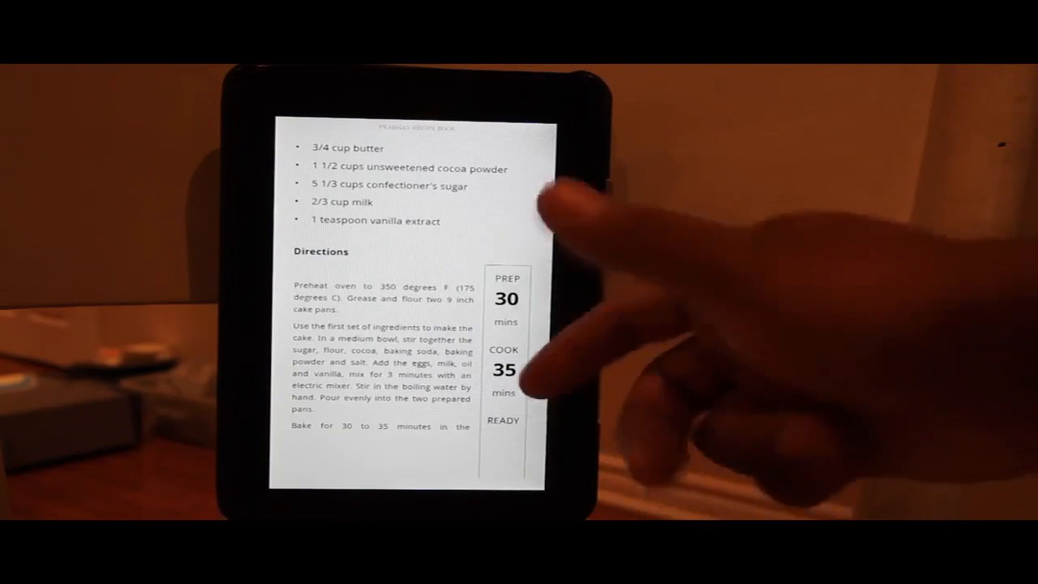
Step: Page forward through the cake directions to the quiche reviews, then back to Chicken Pot Pie IX
{"action": "left_click_drag", "start_coordinate": [421, 345], "coordinate": [348, 324]}
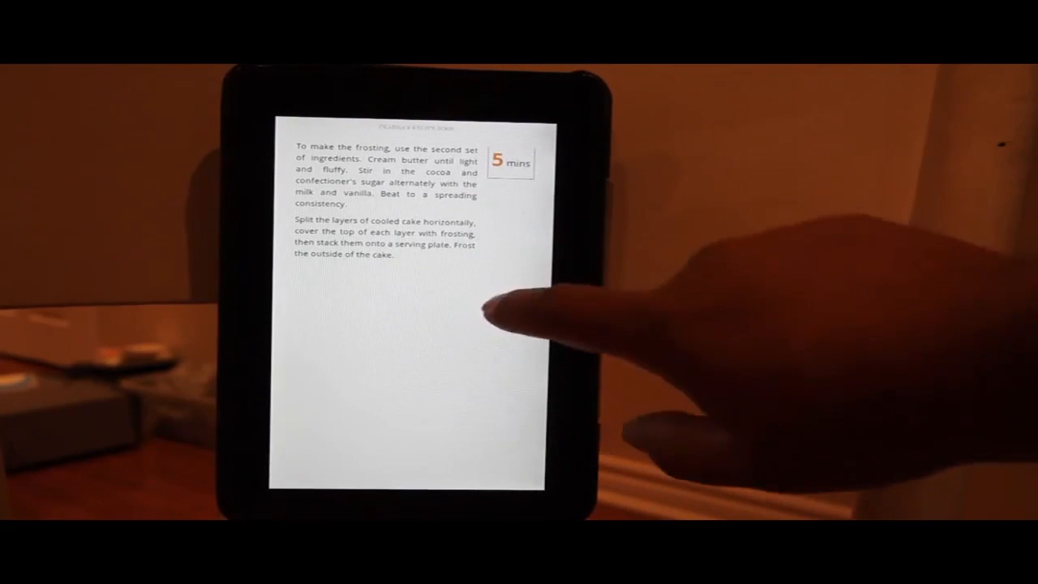
{"action": "left_click_drag", "start_coordinate": [488, 309], "coordinate": [411, 348]}
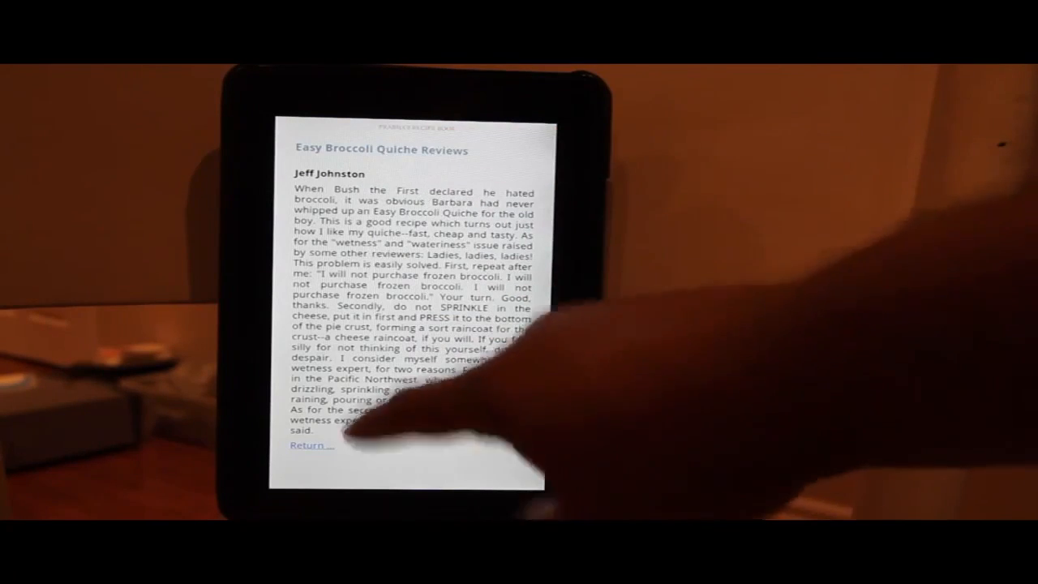
{"action": "left_click_drag", "start_coordinate": [470, 304], "coordinate": [314, 274]}
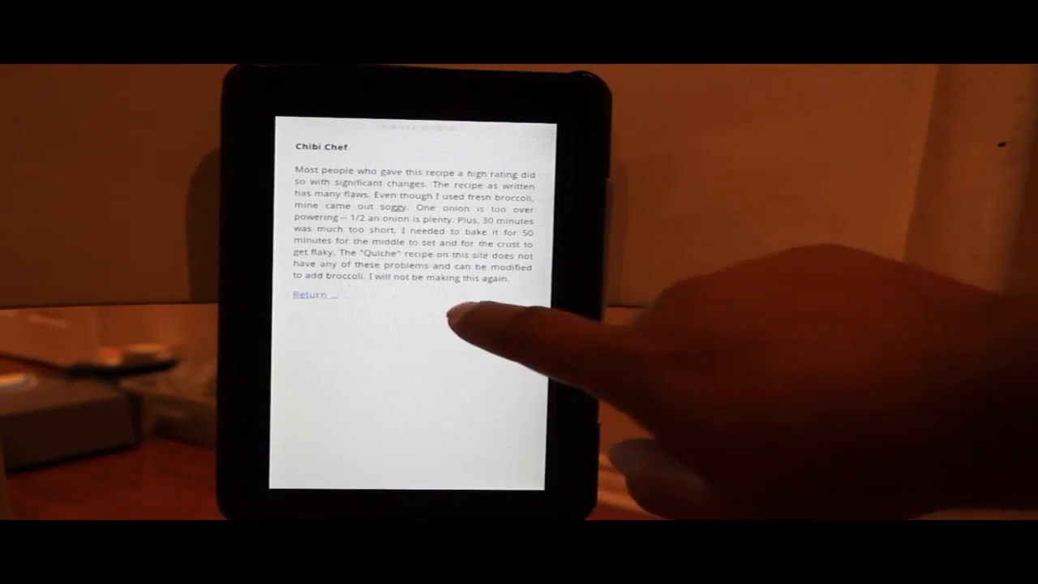
{"action": "left_click_drag", "start_coordinate": [349, 336], "coordinate": [442, 426]}
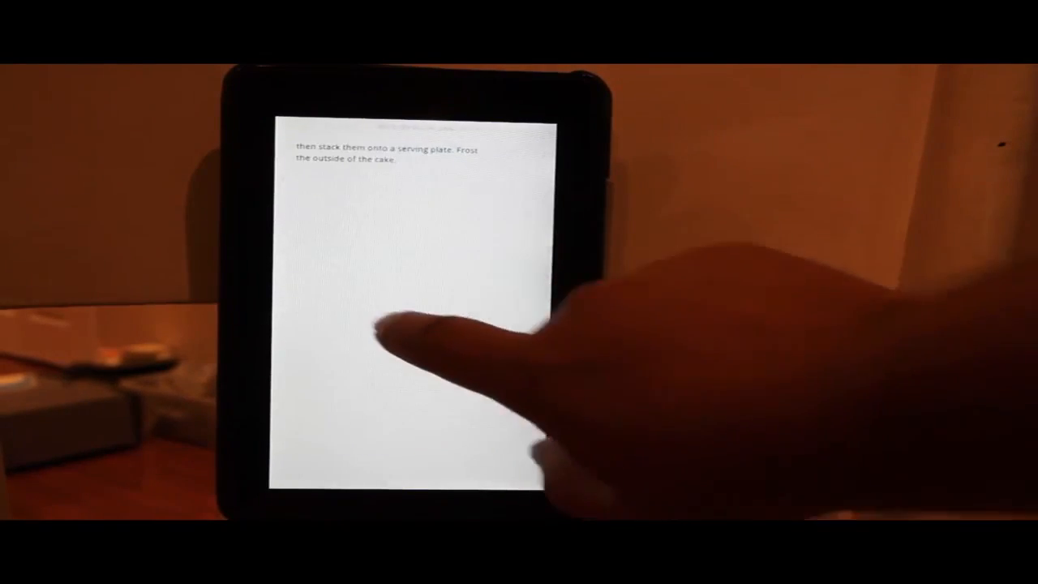
{"action": "left_click_drag", "start_coordinate": [377, 326], "coordinate": [466, 316]}
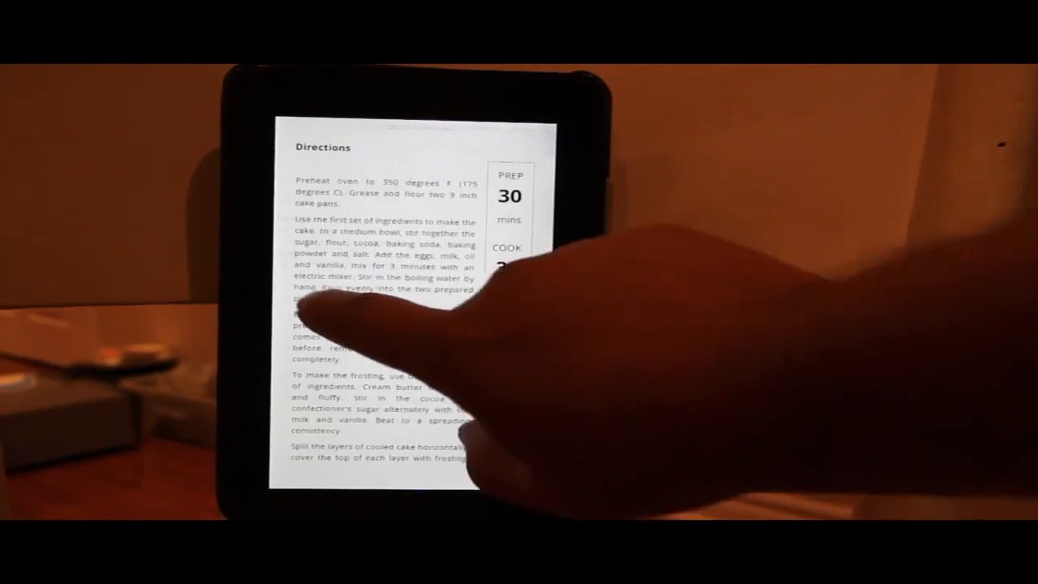
{"action": "left_click_drag", "start_coordinate": [303, 308], "coordinate": [478, 332]}
{"action": "left_click_drag", "start_coordinate": [422, 308], "coordinate": [474, 324]}
{"action": "left_click_drag", "start_coordinate": [325, 297], "coordinate": [470, 336]}
Step: Page back through the quiche directions, ingredients and title to the Table of Contents
{"action": "left_click_drag", "start_coordinate": [373, 304], "coordinate": [470, 274]}
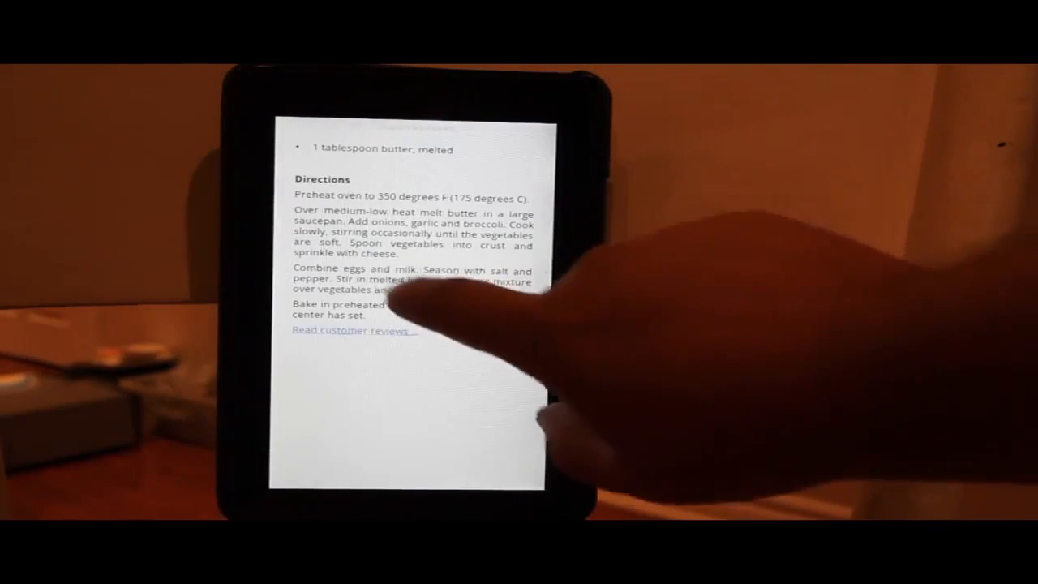
{"action": "left_click_drag", "start_coordinate": [350, 250], "coordinate": [504, 284]}
{"action": "left_click_drag", "start_coordinate": [359, 297], "coordinate": [498, 319]}
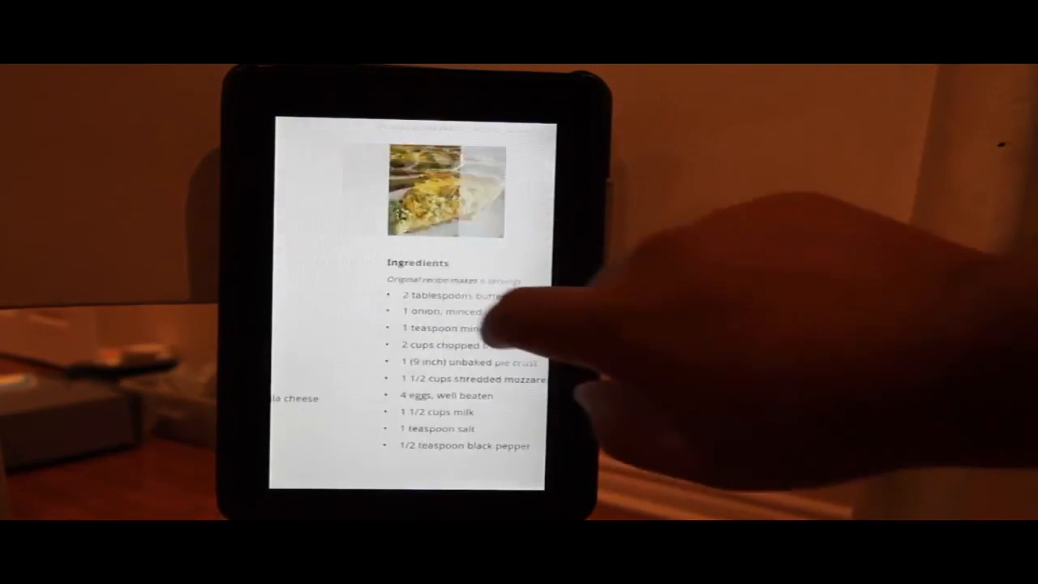
{"action": "left_click_drag", "start_coordinate": [382, 300], "coordinate": [547, 369]}
{"action": "left_click_drag", "start_coordinate": [440, 313], "coordinate": [557, 348]}
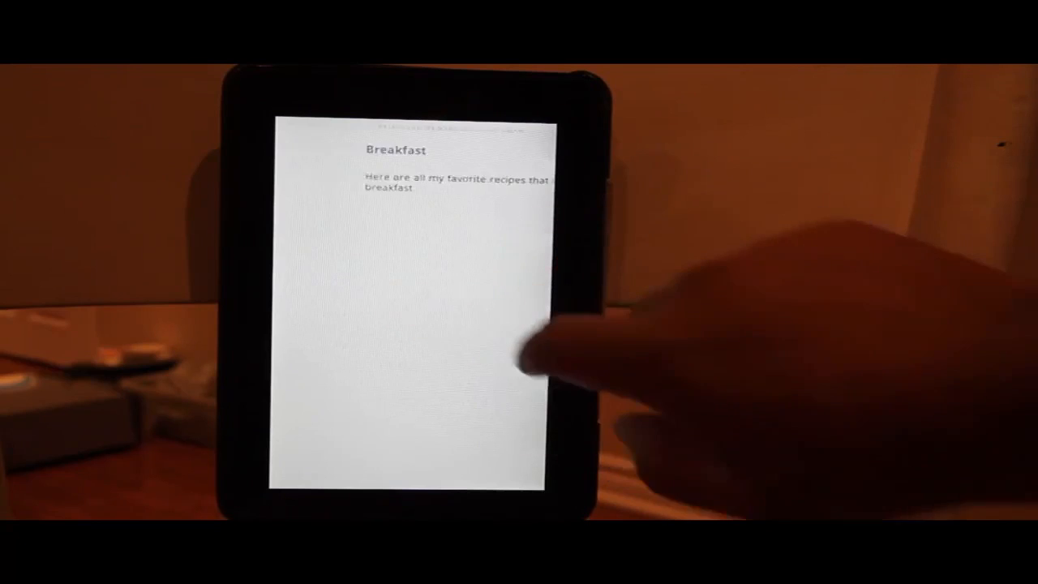
{"action": "left_click_drag", "start_coordinate": [335, 335], "coordinate": [463, 366]}
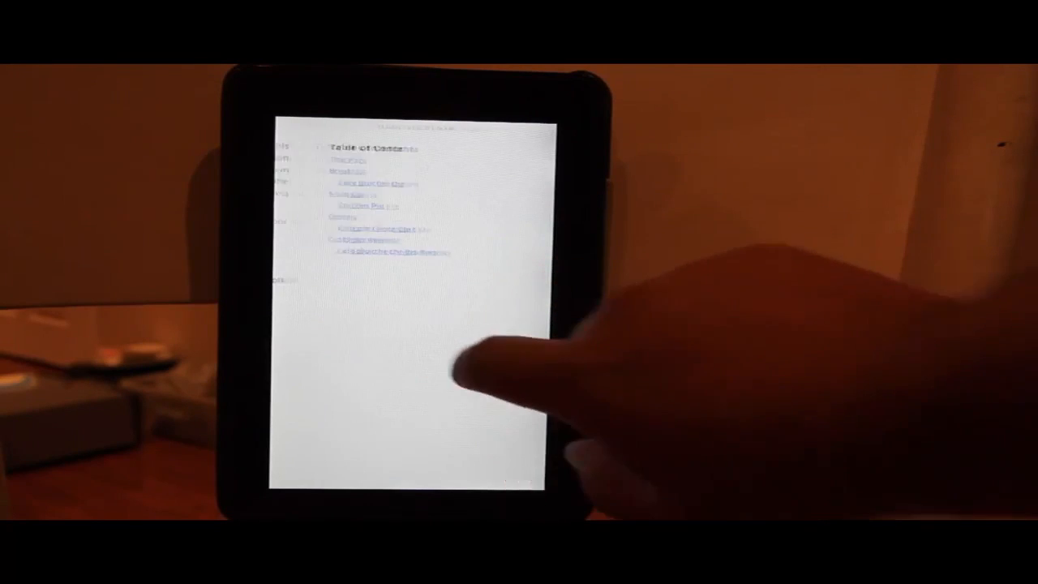
{"action": "left_click_drag", "start_coordinate": [391, 353], "coordinate": [334, 332]}
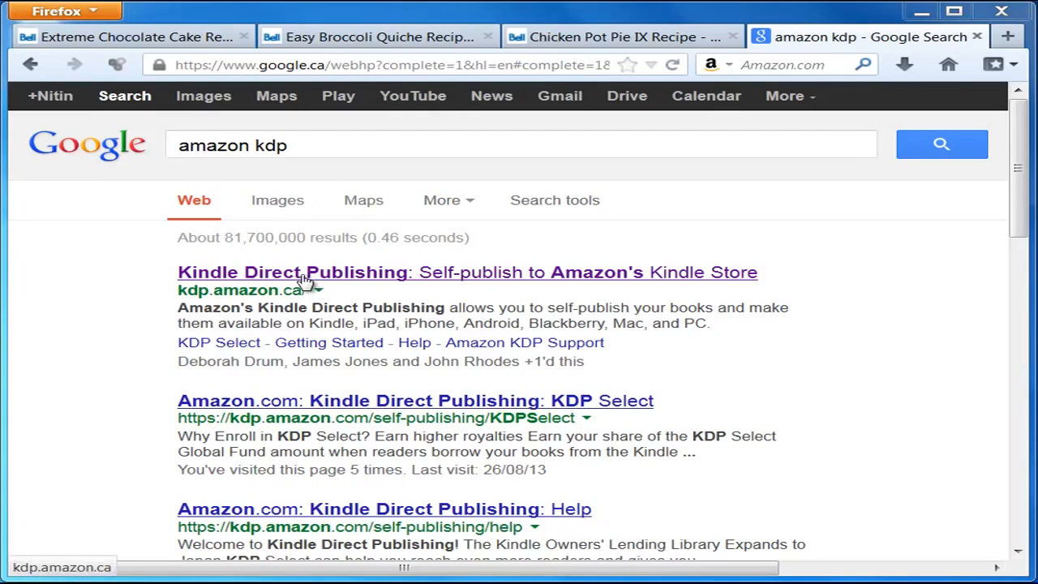
Step: Open Kindle Direct Publishing from the results, sign in, and add a new title on the Bookshelf
{"action": "left_click", "coordinate": [369, 275]}
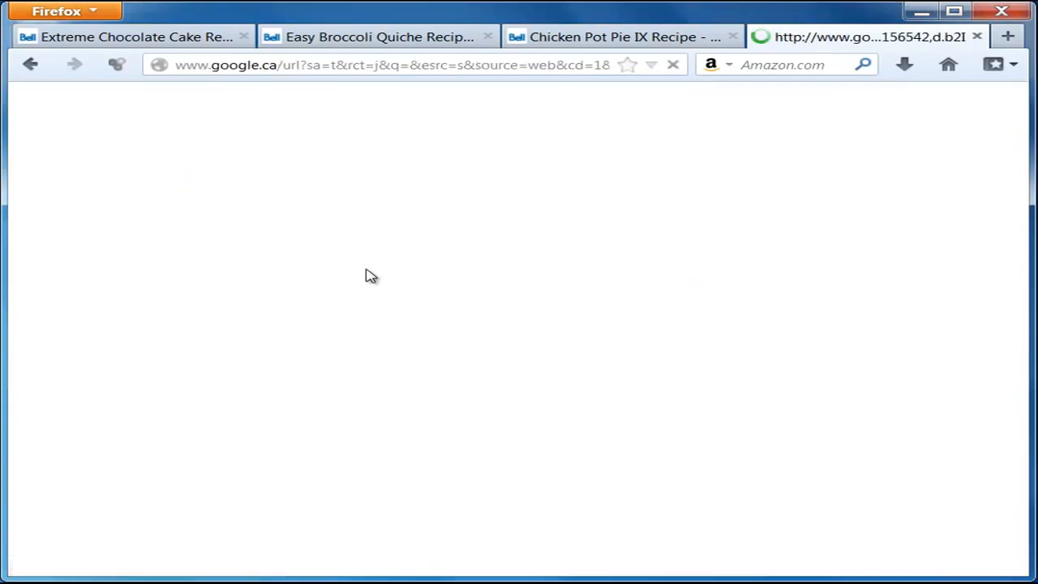
{"action": "left_click_drag", "start_coordinate": [328, 574], "coordinate": [789, 565]}
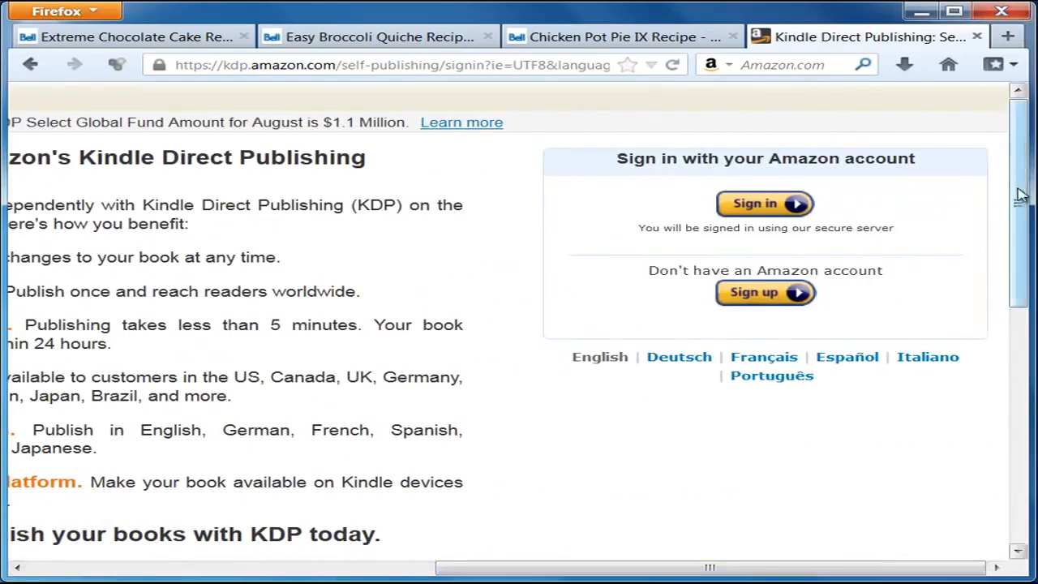
{"action": "left_click", "coordinate": [766, 206]}
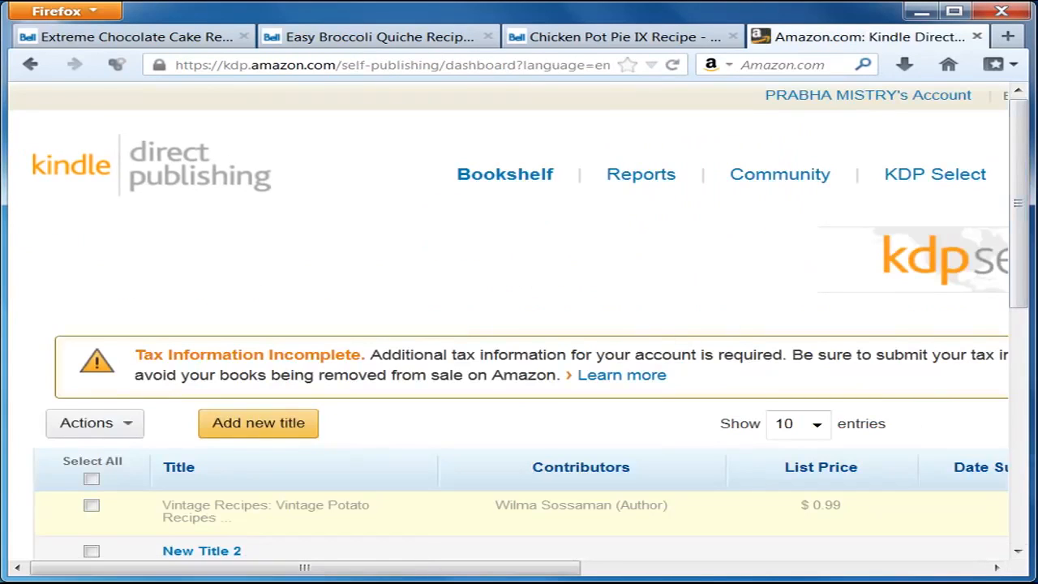
{"action": "left_click_drag", "start_coordinate": [1030, 251], "coordinate": [1023, 289]}
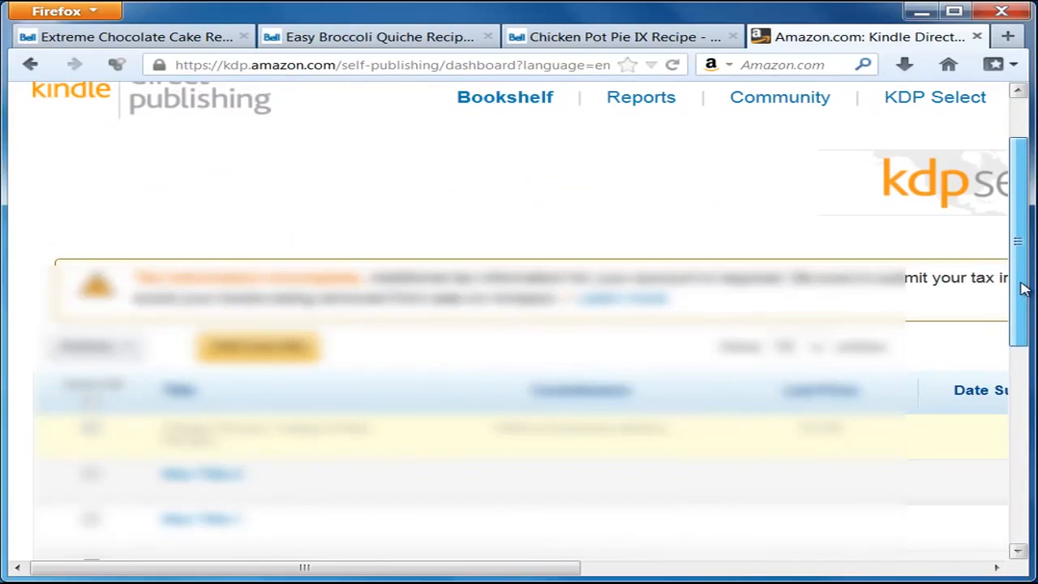
{"action": "left_click_drag", "start_coordinate": [1023, 290], "coordinate": [1023, 265]}
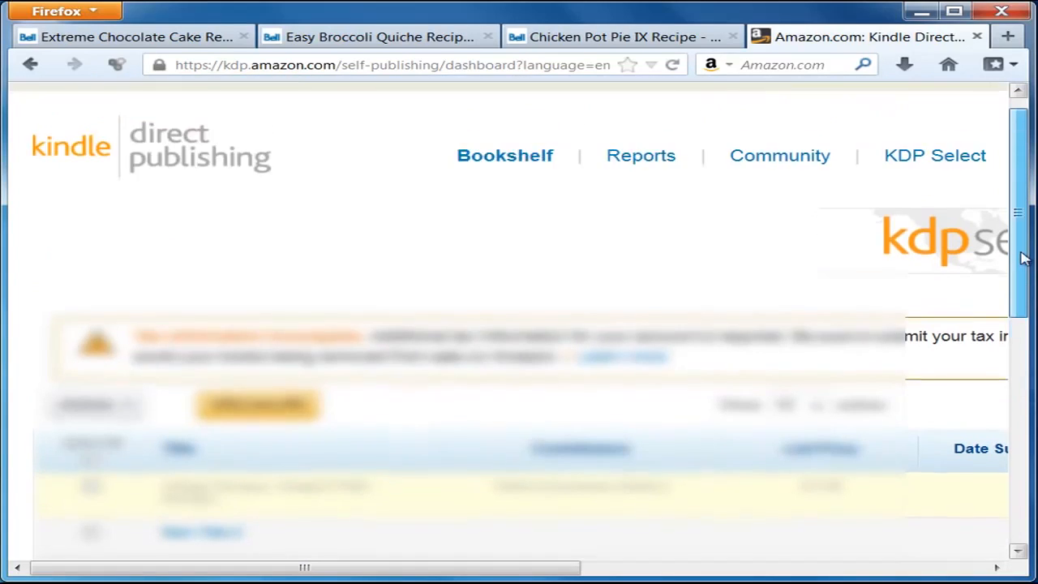
{"action": "left_click", "coordinate": [276, 413]}
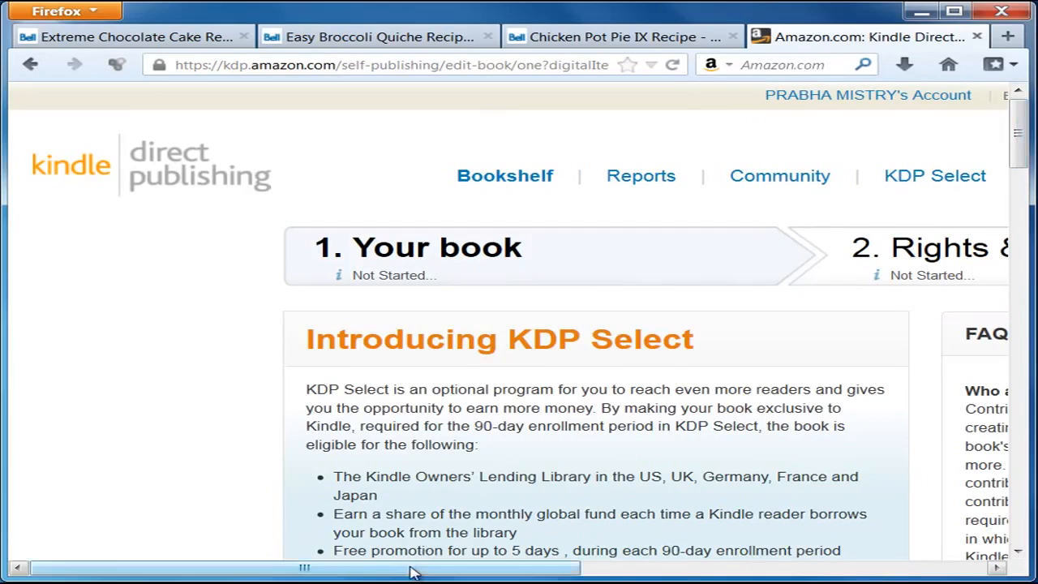
Step: Zoom the KDP setup page out one step to fit more of the form
{"action": "left_click_drag", "start_coordinate": [411, 572], "coordinate": [485, 572]}
{"action": "key", "text": "ctrl+minus"}
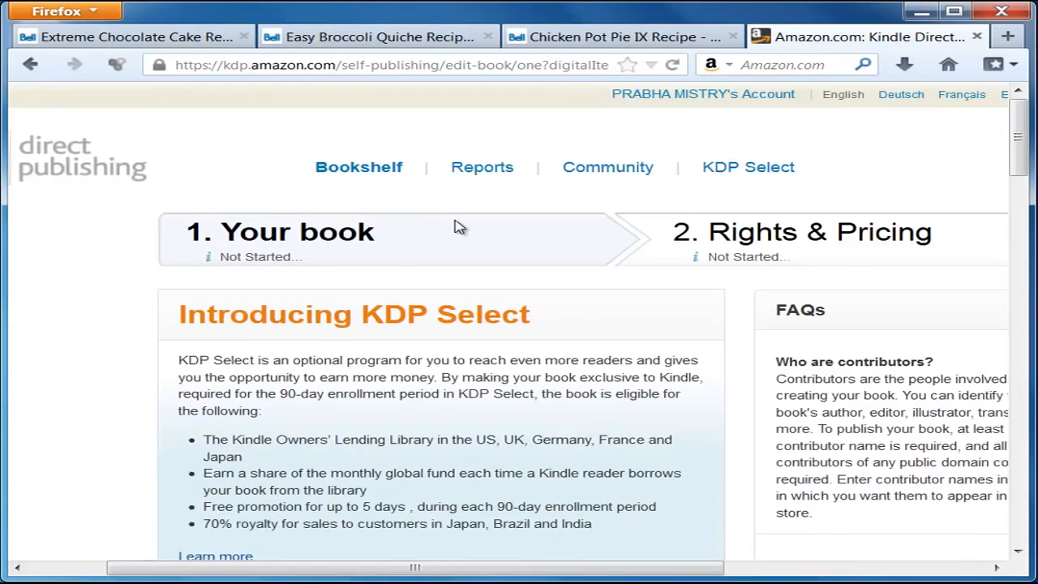
{"action": "key", "text": "ctrl+minus"}
{"action": "key", "text": "ctrl+minus"}
{"action": "key", "text": "ctrl+plus"}
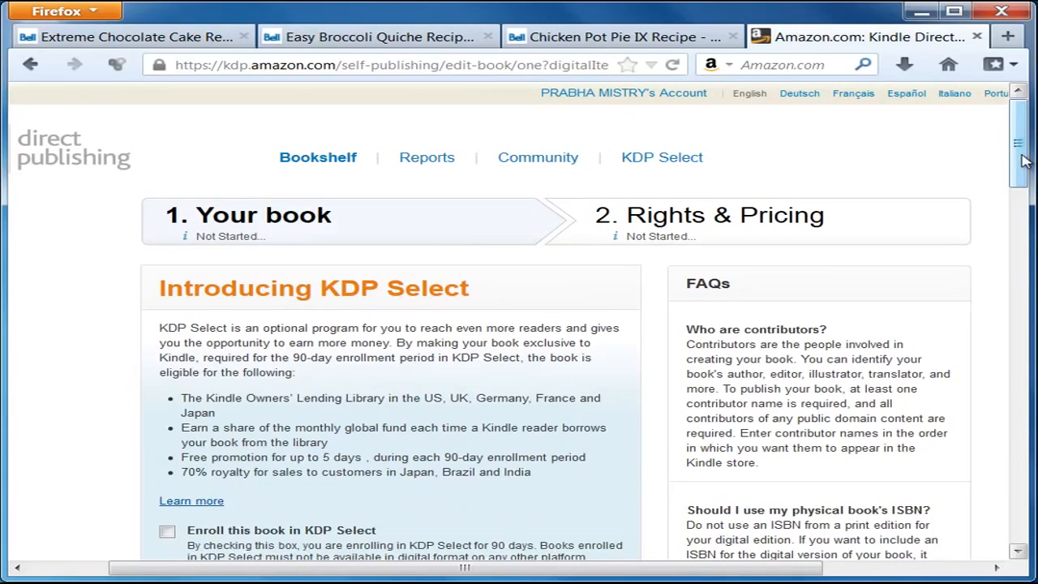
{"action": "mouse_move", "coordinate": [1023, 161]}
{"action": "left_mouse_down"}
{"action": "mouse_move", "coordinate": [1025, 185]}
{"action": "mouse_move", "coordinate": [1030, 174]}
{"action": "left_mouse_up"}
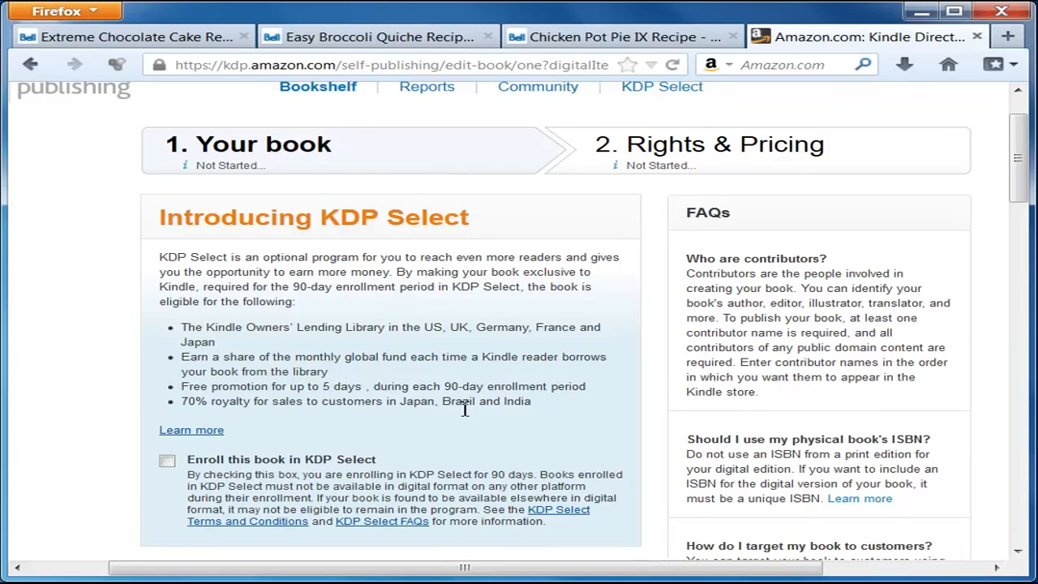
{"action": "scroll", "coordinate": [465, 410], "scroll_direction": "down", "scroll_amount": 2}
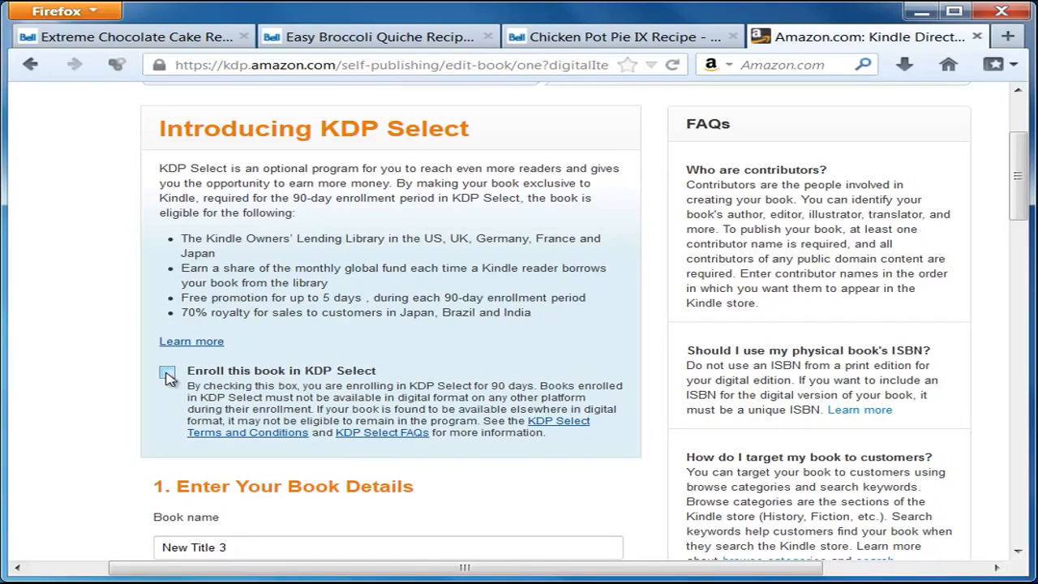
{"action": "scroll", "coordinate": [174, 341], "scroll_direction": "down", "scroll_amount": 2}
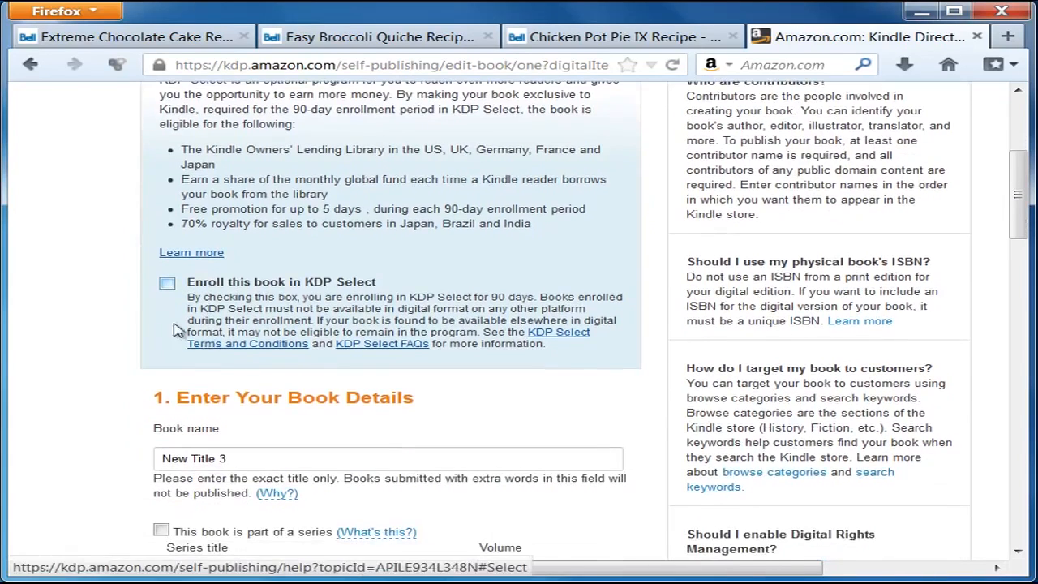
Step: Enroll the book in KDP Select and clear the New Title 3 placeholder book name
{"action": "left_click", "coordinate": [167, 284]}
{"action": "scroll", "coordinate": [68, 386], "scroll_direction": "down", "scroll_amount": 2}
{"action": "left_click", "coordinate": [246, 369]}
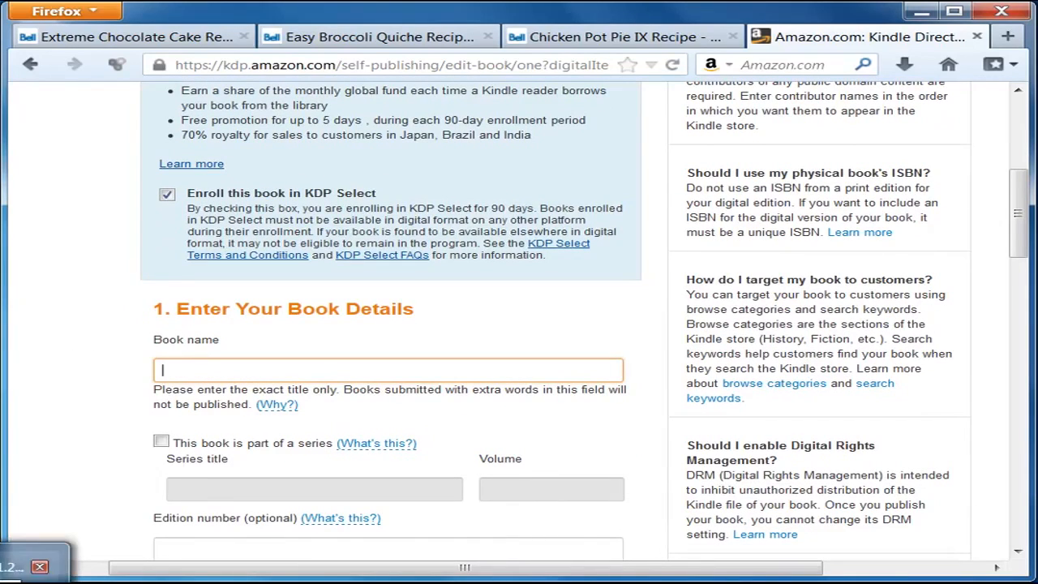
{"action": "left_click", "coordinate": [30, 577]}
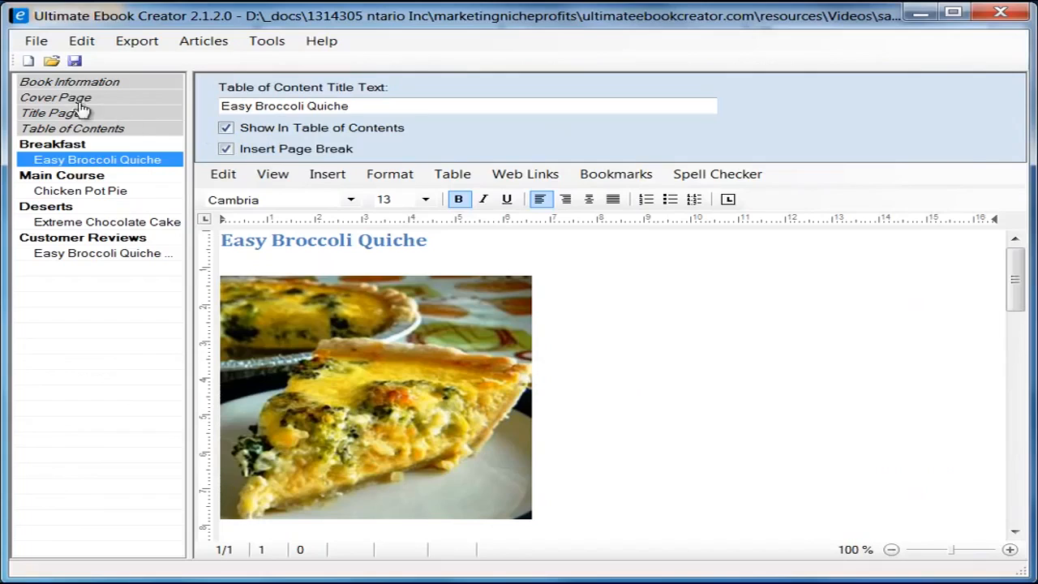
Step: Copy the Book Title from the project's Book Information into KDP's Book name field
{"action": "left_click", "coordinate": [58, 82]}
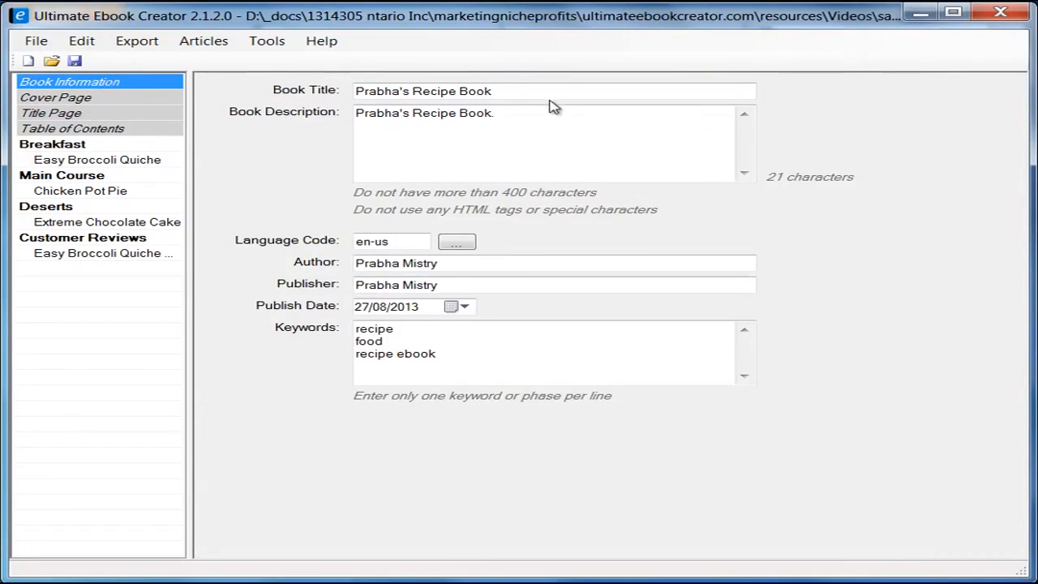
{"action": "triple_click", "coordinate": [528, 89]}
{"action": "right_click", "coordinate": [413, 89]}
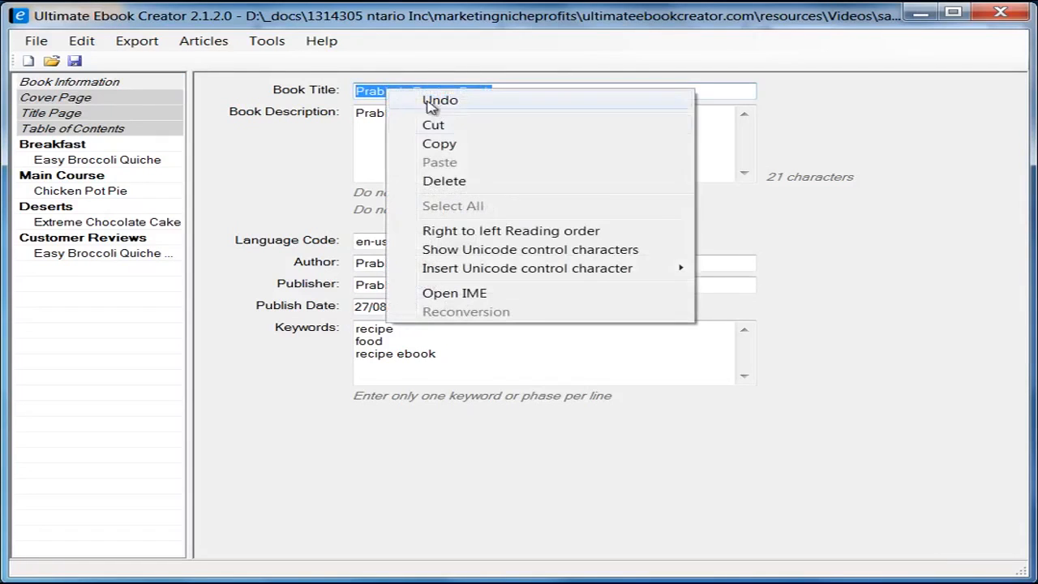
{"action": "left_click", "coordinate": [475, 142]}
{"action": "left_click", "coordinate": [923, 16]}
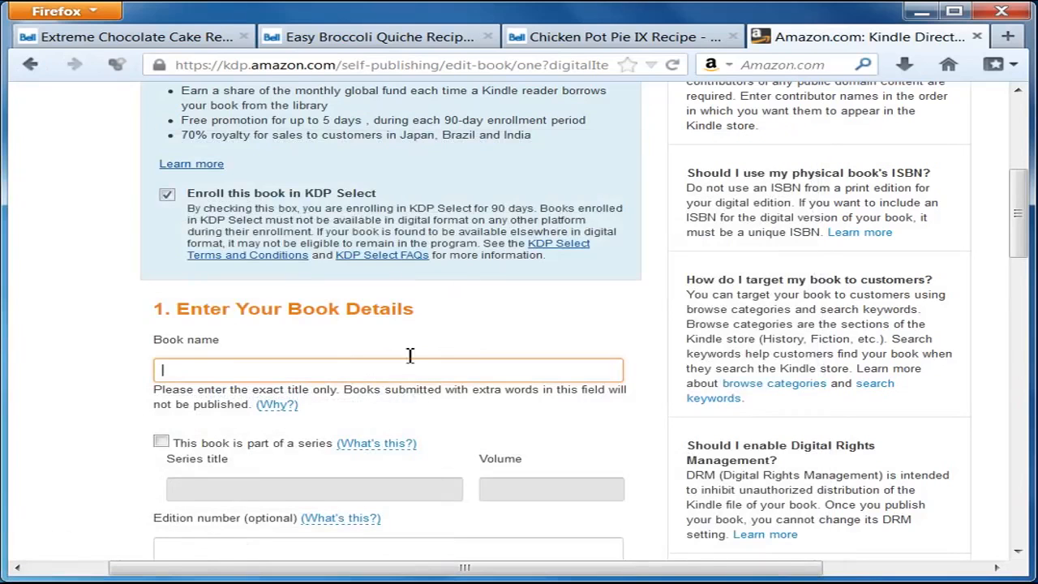
{"action": "right_click", "coordinate": [258, 370]}
{"action": "left_click", "coordinate": [344, 442]}
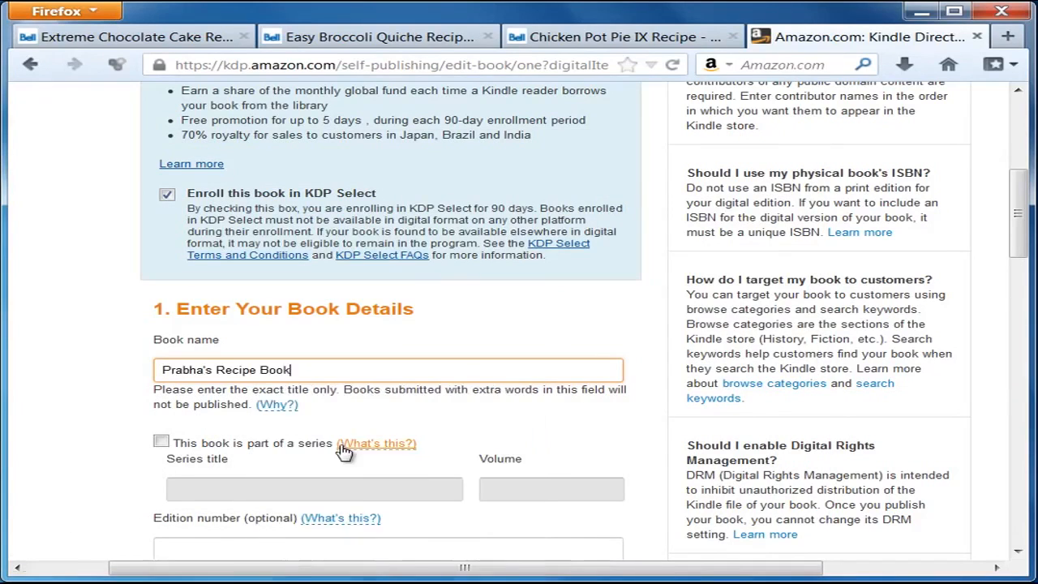
Step: Copy the publisher name from the ebook project for KDP's Publisher field
{"action": "scroll", "coordinate": [69, 436], "scroll_direction": "down", "scroll_amount": 3}
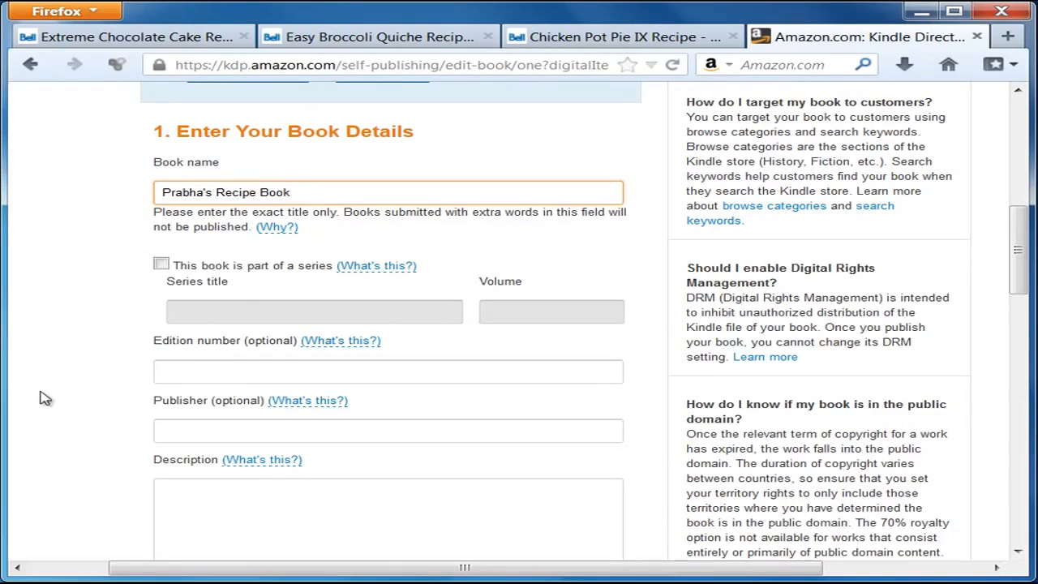
{"action": "scroll", "coordinate": [58, 386], "scroll_direction": "down", "scroll_amount": 2}
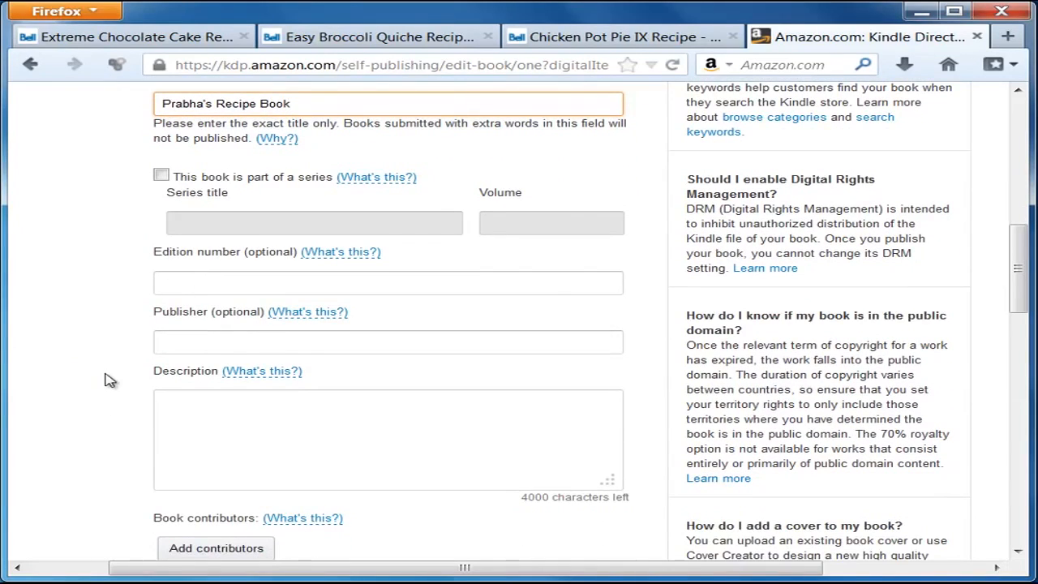
{"action": "scroll", "coordinate": [114, 372], "scroll_direction": "down", "scroll_amount": 2}
{"action": "left_click", "coordinate": [213, 251]}
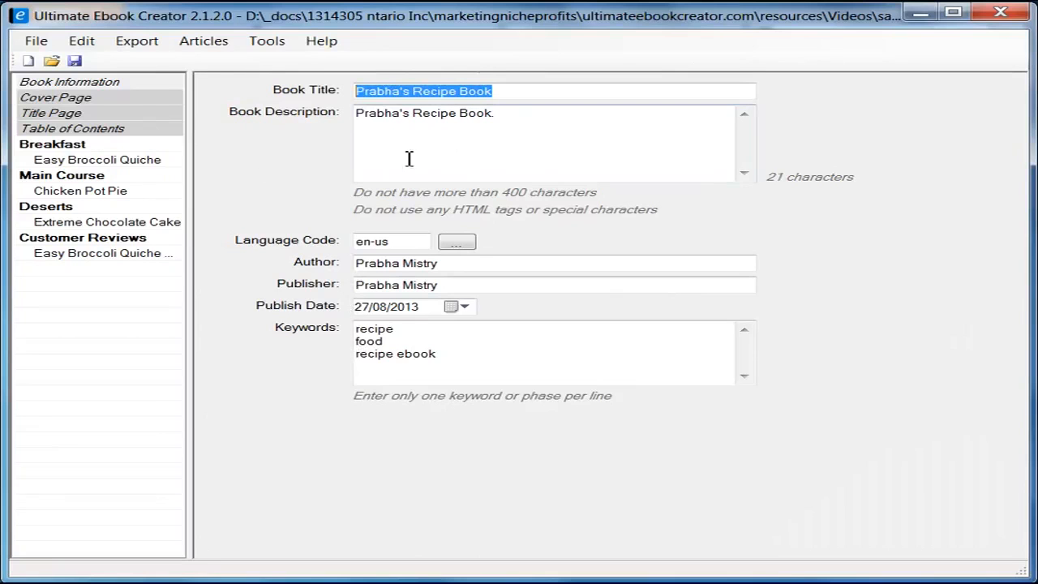
{"action": "left_click", "coordinate": [357, 263]}
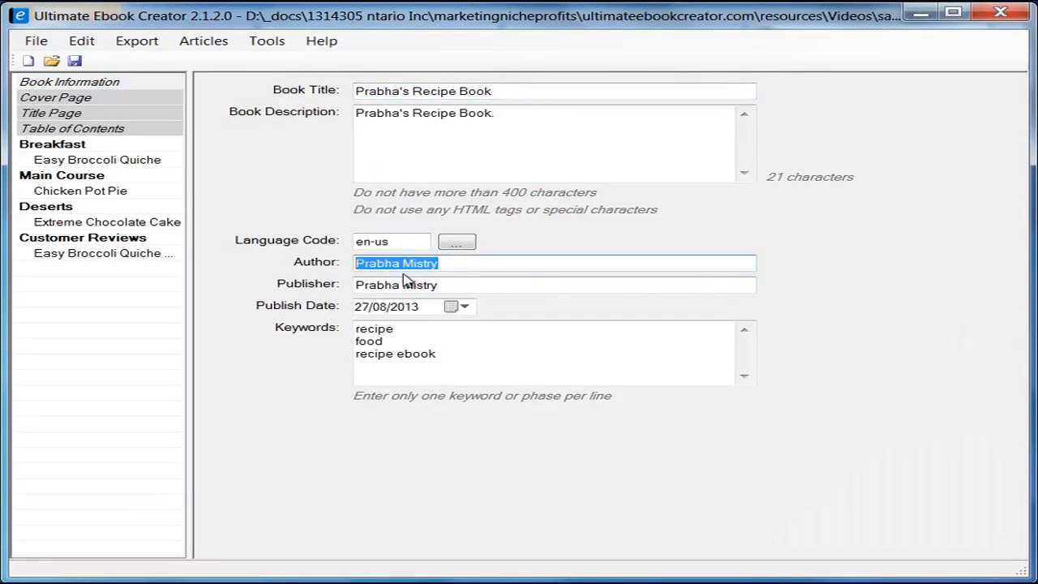
{"action": "left_click", "coordinate": [463, 281]}
{"action": "right_click", "coordinate": [371, 284]}
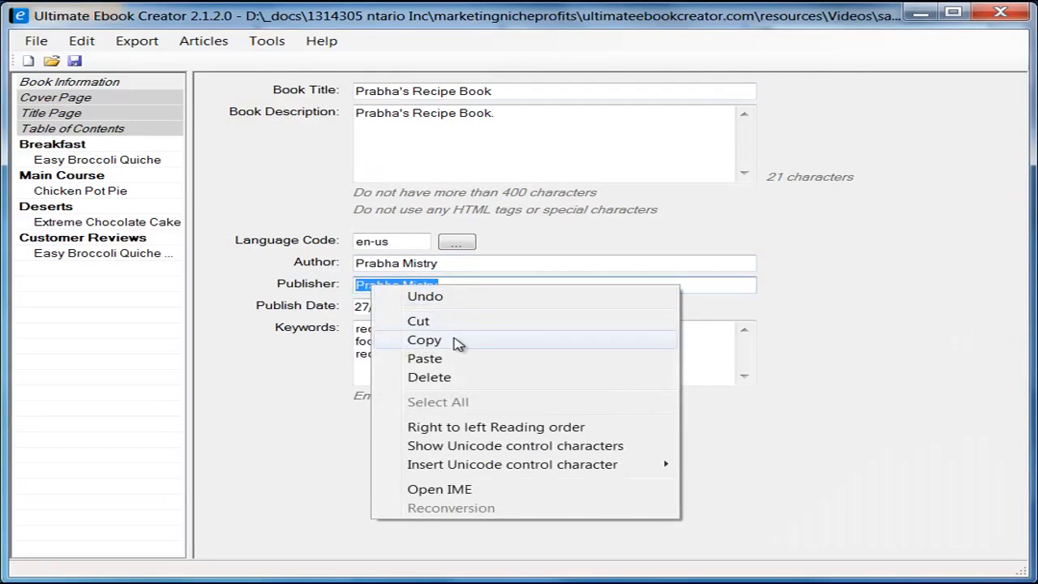
{"action": "left_click", "coordinate": [424, 340]}
{"action": "left_click", "coordinate": [927, 11]}
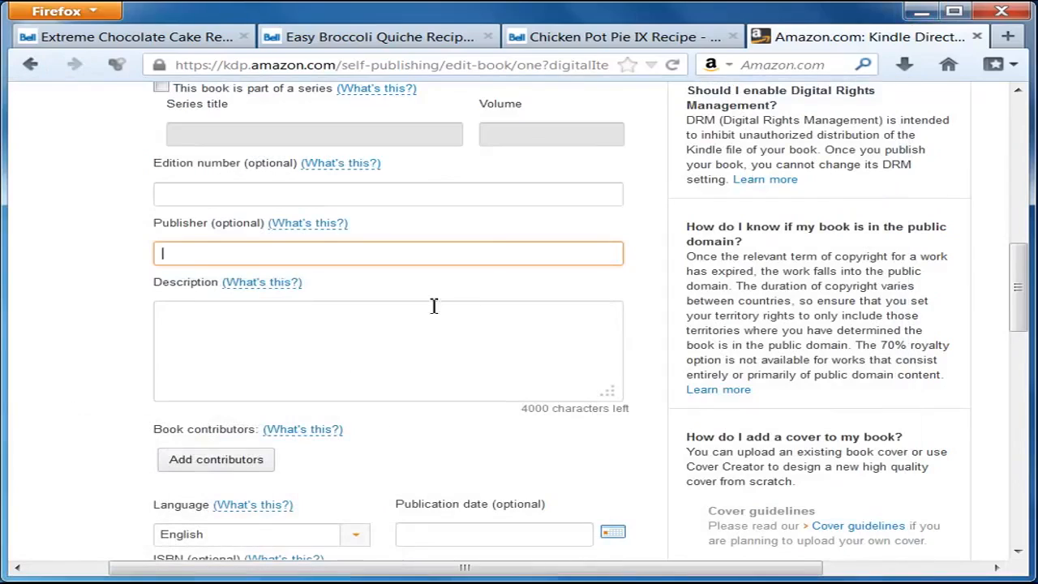
{"action": "right_click", "coordinate": [254, 256]}
Step: Paste the publisher name into Publisher and the project's copied description into KDP's Description box
{"action": "left_click", "coordinate": [322, 330]}
{"action": "left_click", "coordinate": [269, 327]}
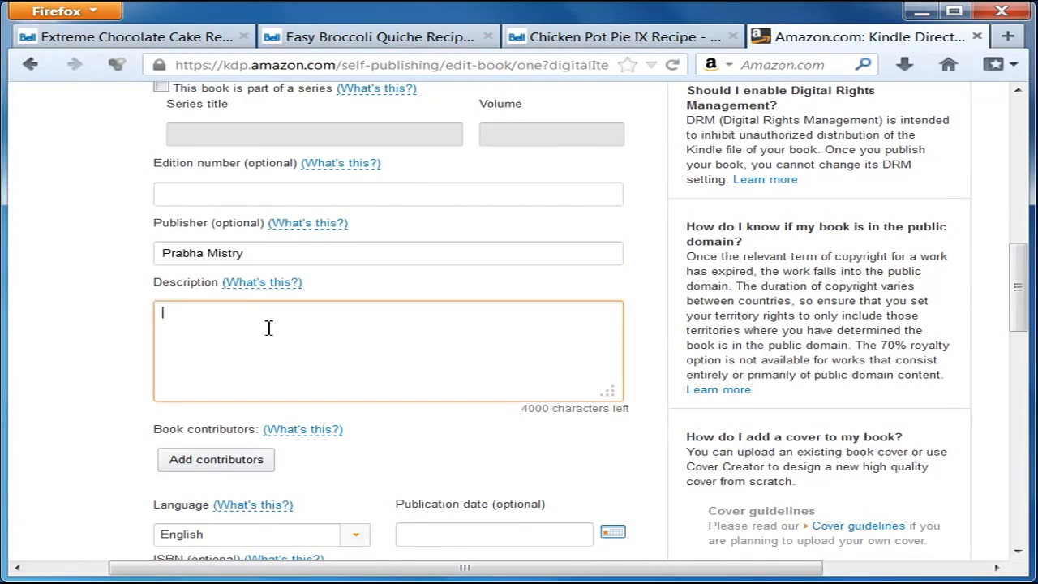
{"action": "key", "text": "alt+Tab"}
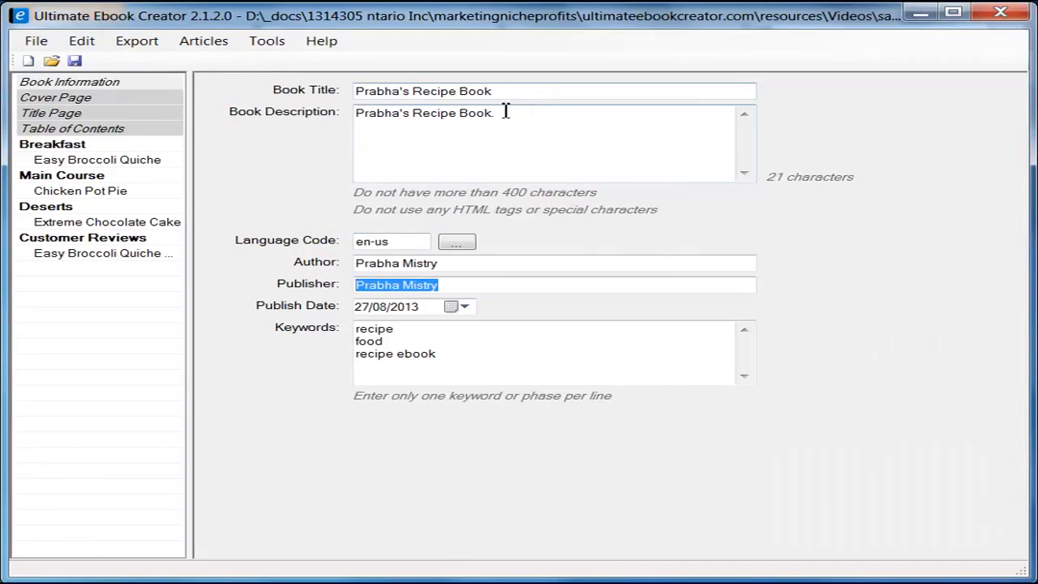
{"action": "left_click_drag", "start_coordinate": [505, 112], "coordinate": [298, 96]}
{"action": "right_click", "coordinate": [422, 108]}
{"action": "left_click", "coordinate": [494, 163]}
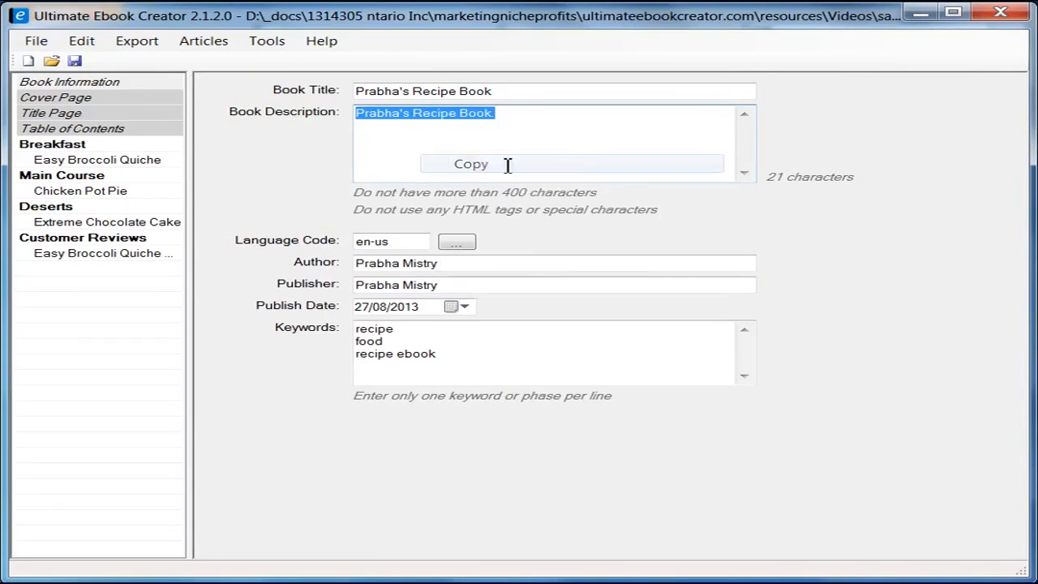
{"action": "left_click", "coordinate": [913, 18]}
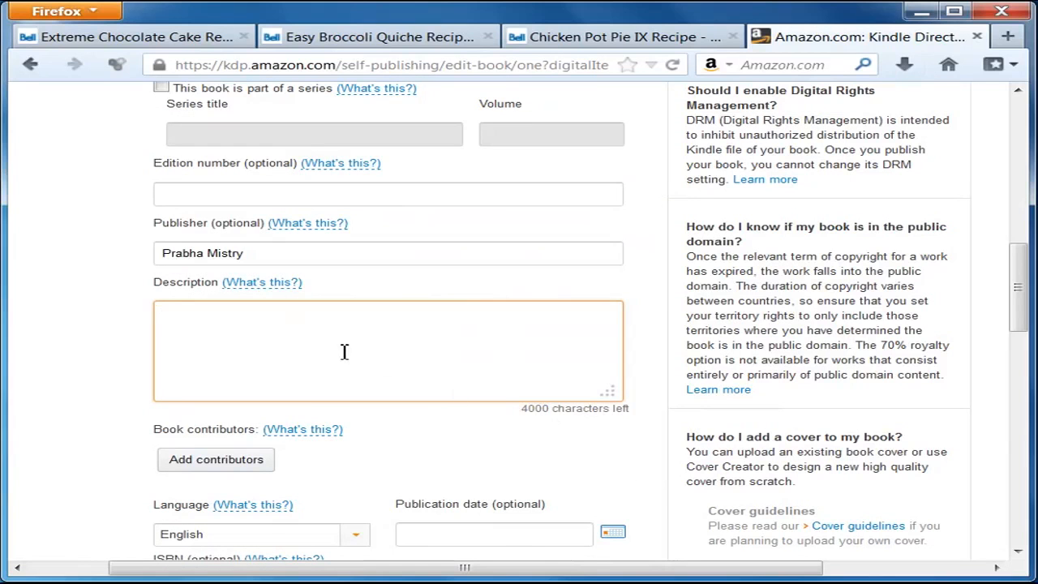
{"action": "right_click", "coordinate": [284, 330]}
{"action": "left_click", "coordinate": [366, 417]}
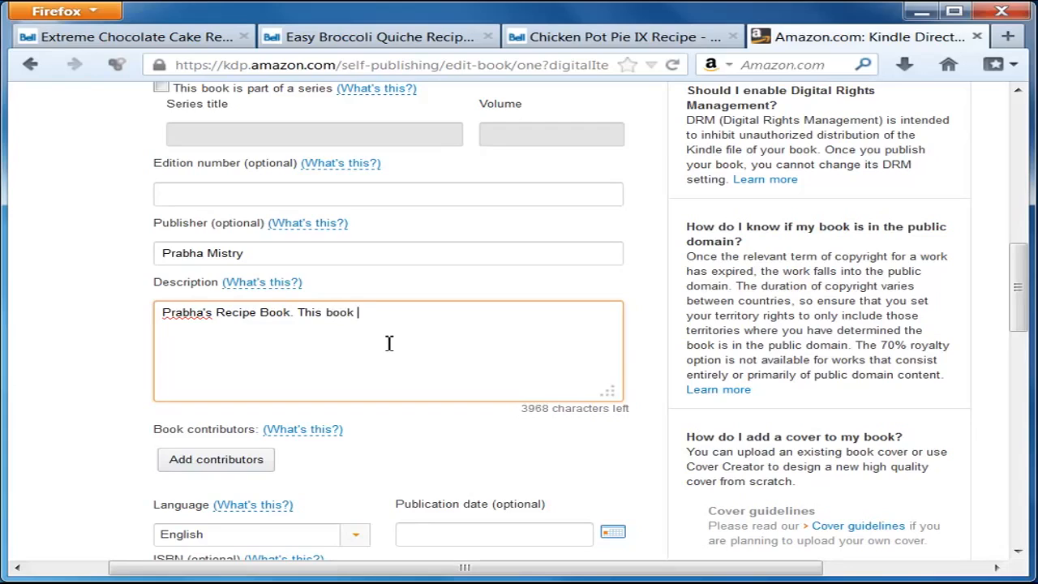
Step: Type the blurb about the breakfast section and main course, correcting 'decisious' to 'delicious'
{"action": "type", "text": "This book is load"}
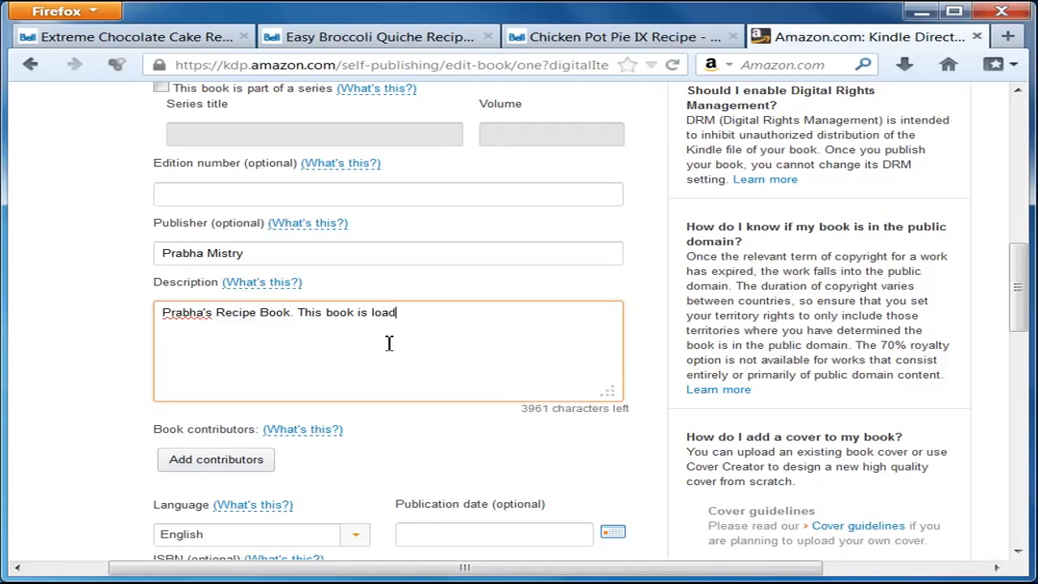
{"action": "type", "text": "ed with my most "}
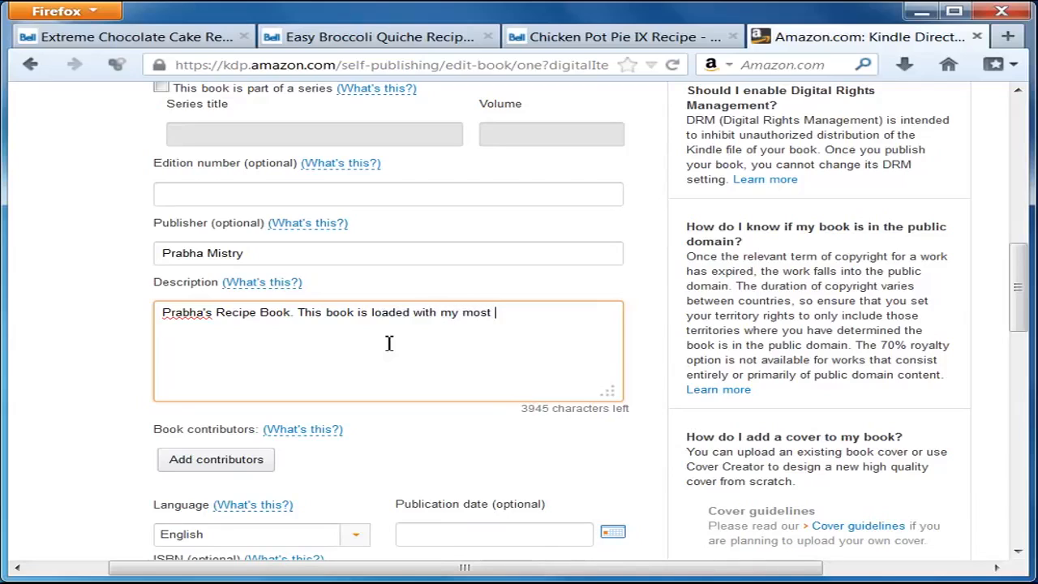
{"action": "type", "text": "decisious "}
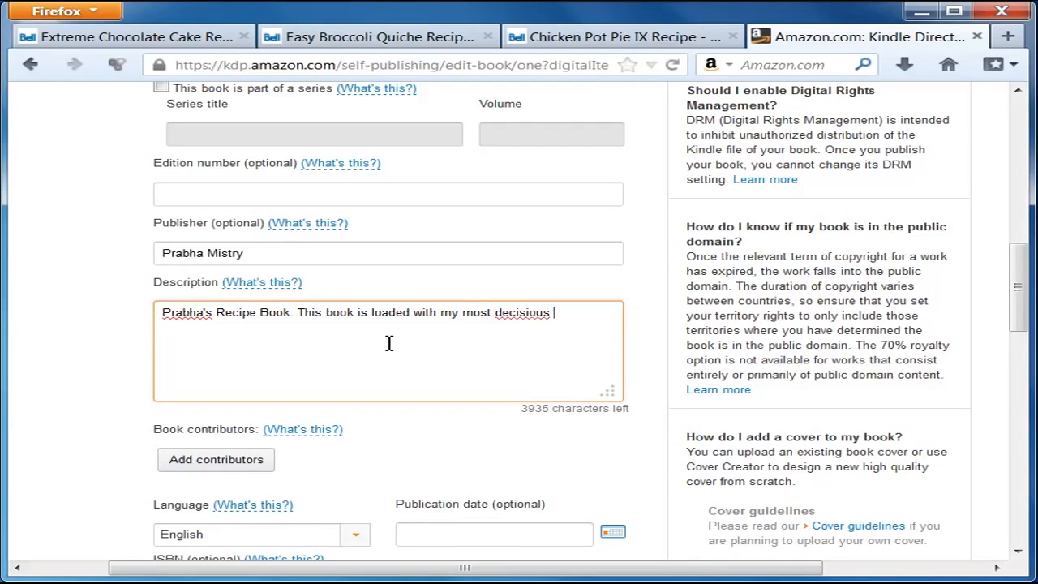
{"action": "type", "text": "recipes and more."}
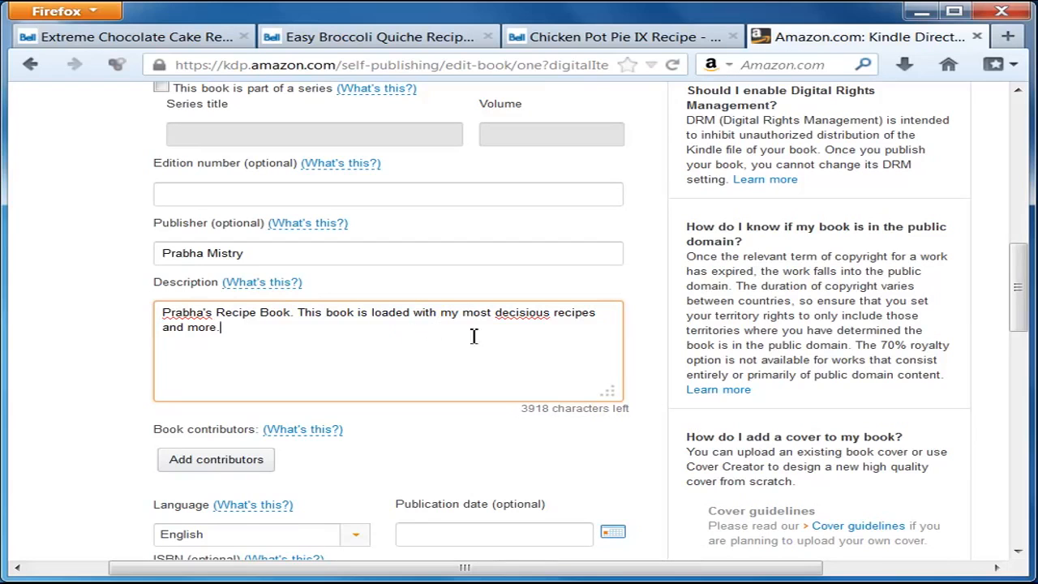
{"action": "right_click", "coordinate": [523, 317]}
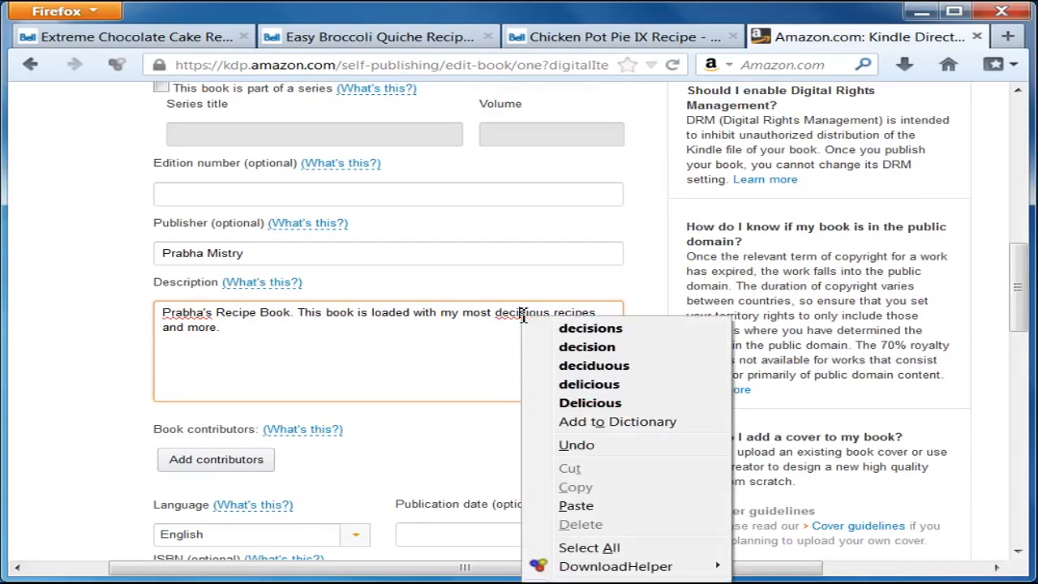
{"action": "left_click", "coordinate": [622, 384]}
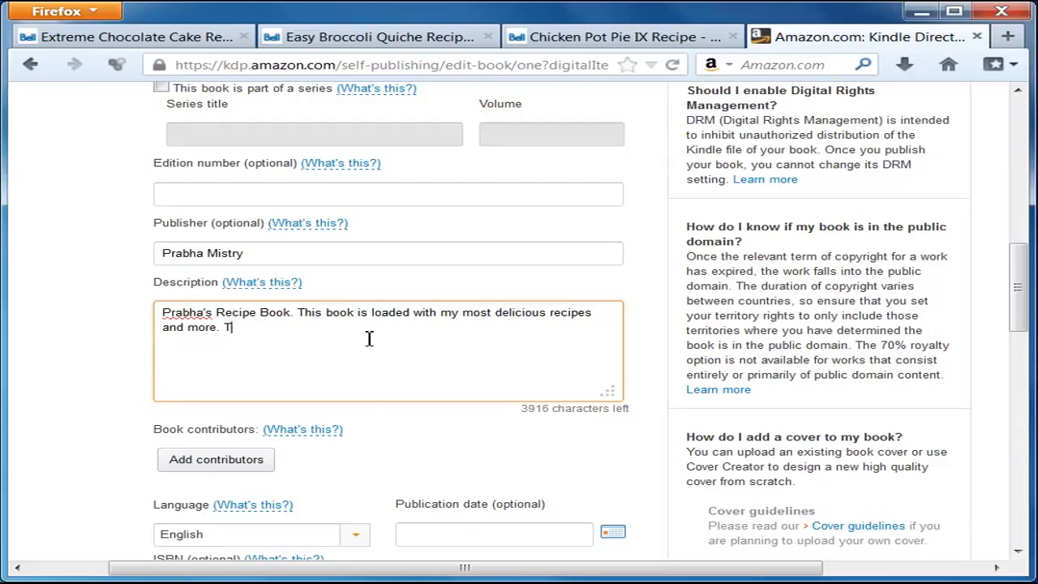
{"action": "type", "text": "are lots of re"}
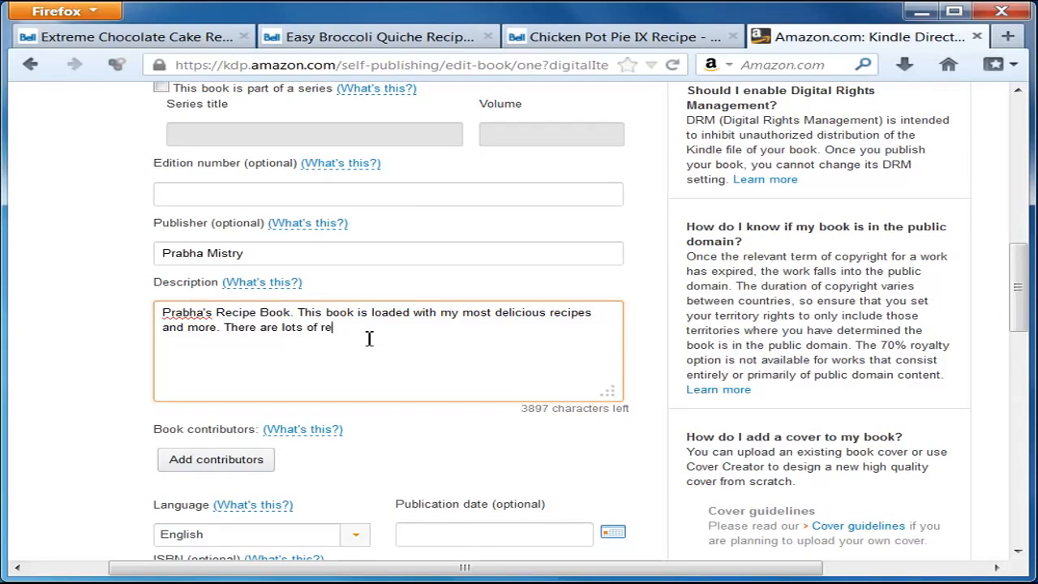
{"action": "type", "text": "cipes in the b"}
{"action": "type", "text": "reakfast section that you are going to like. Then follows the main course and finally you have your desert rec"}
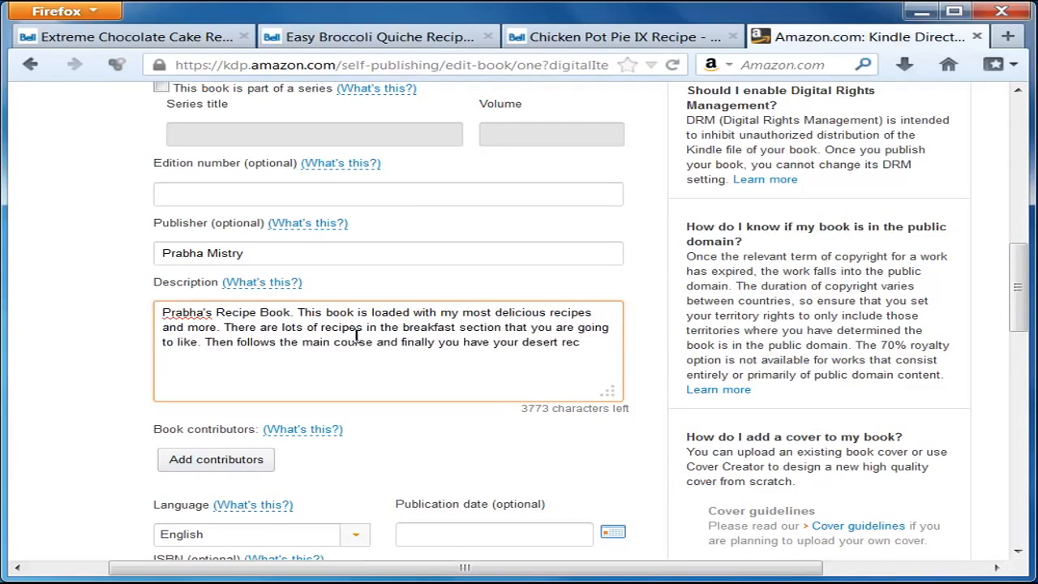
{"action": "type", "text": "ipes."}
{"action": "scroll", "coordinate": [71, 464], "scroll_direction": "down", "scroll_amount": 2}
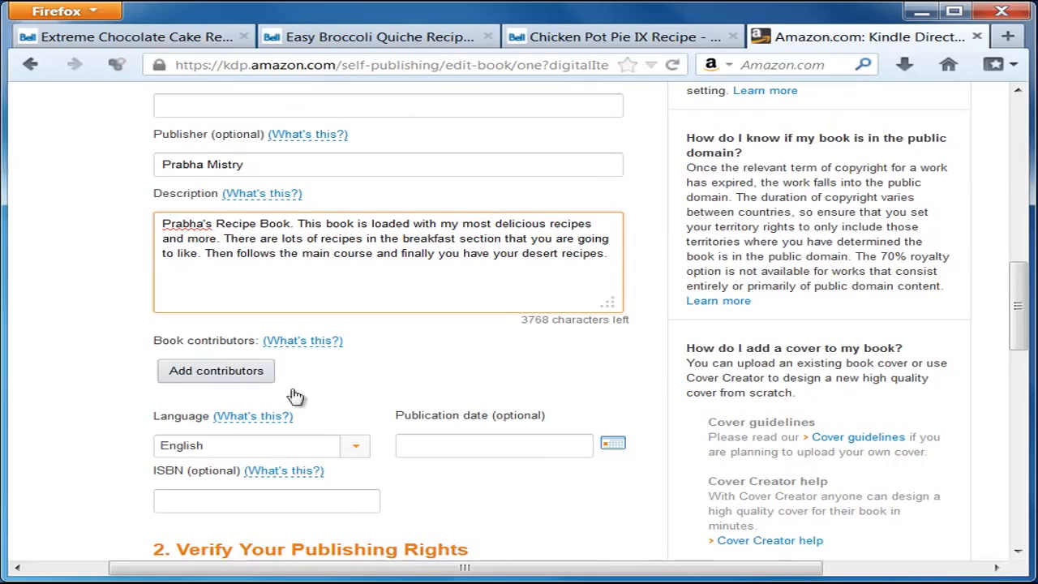
Step: Add a contributor with first and last name and the Author role, and save it
{"action": "left_click", "coordinate": [214, 371]}
{"action": "left_click", "coordinate": [136, 242]}
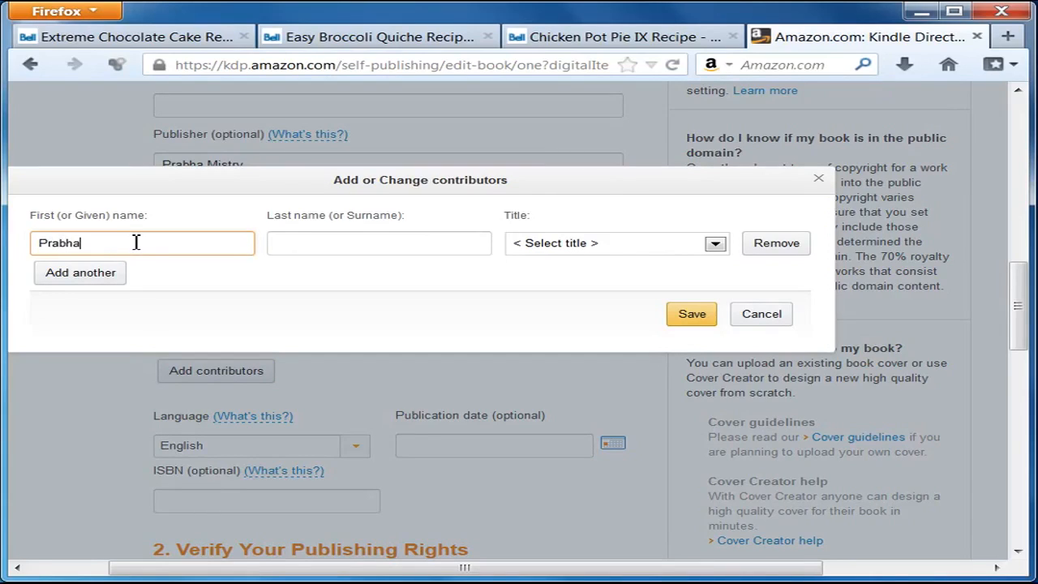
{"action": "left_click", "coordinate": [278, 245]}
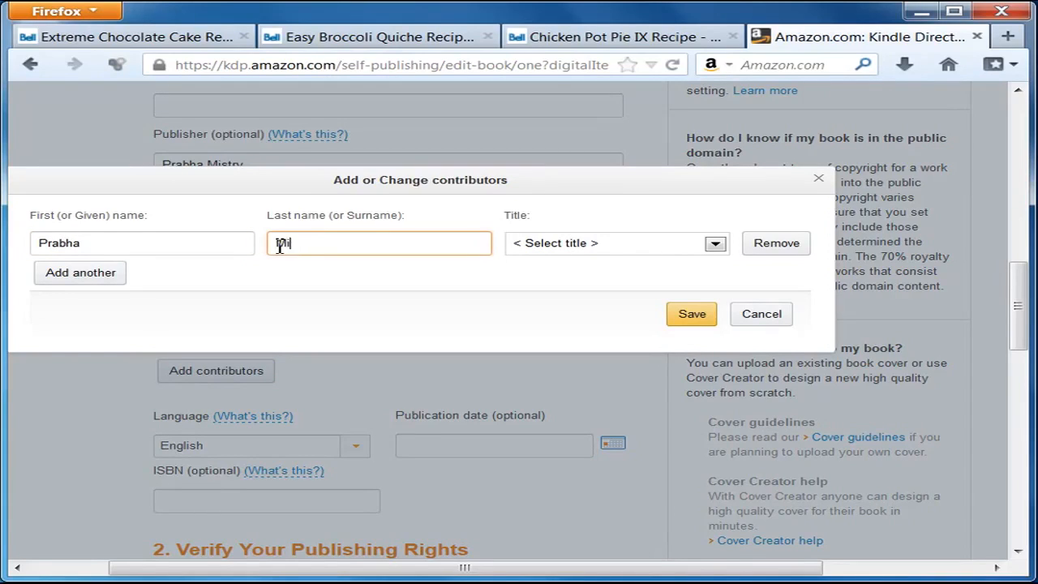
{"action": "left_click", "coordinate": [725, 243]}
{"action": "left_click", "coordinate": [548, 277]}
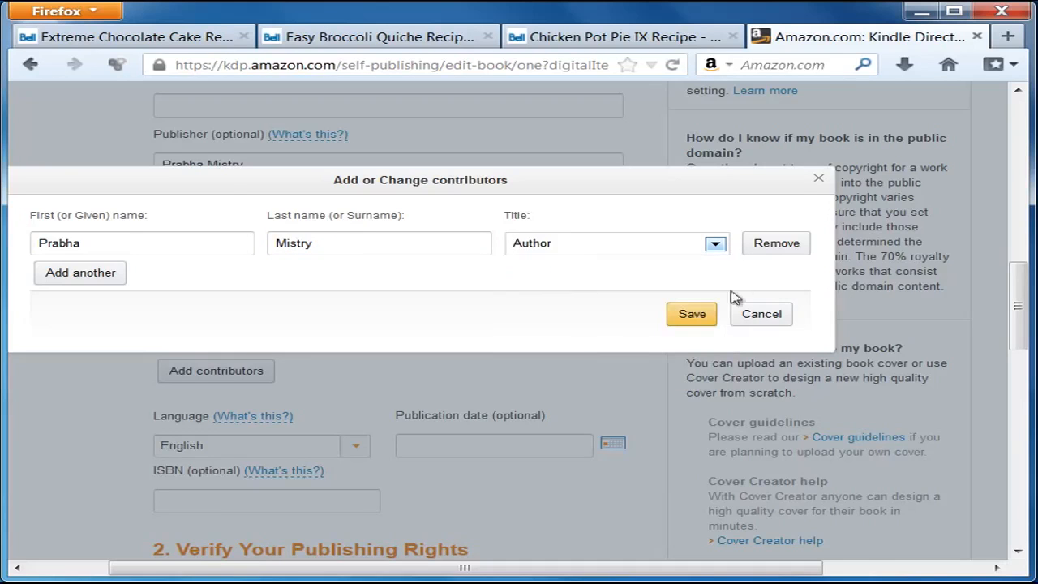
{"action": "left_click", "coordinate": [693, 317]}
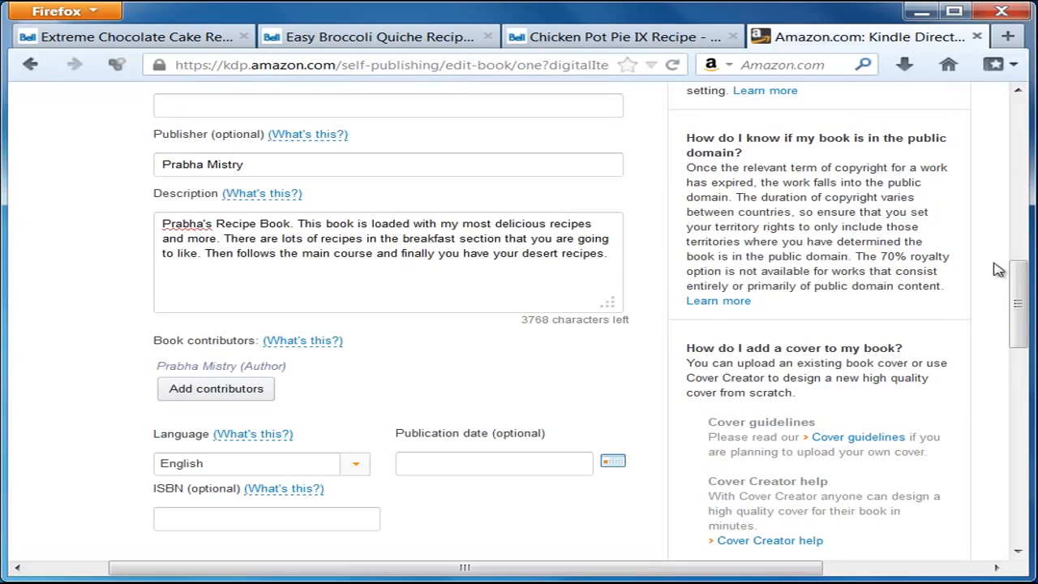
{"action": "left_click_drag", "start_coordinate": [1013, 282], "coordinate": [1019, 350]}
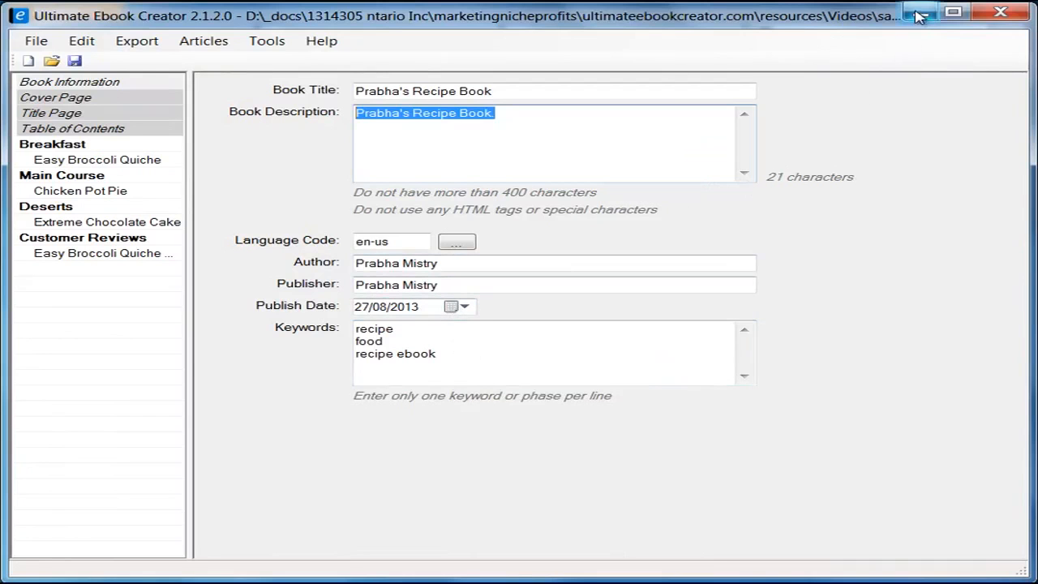
Step: Set the publication date to August 27, 2013 from the calendar
{"action": "left_click", "coordinate": [919, 14]}
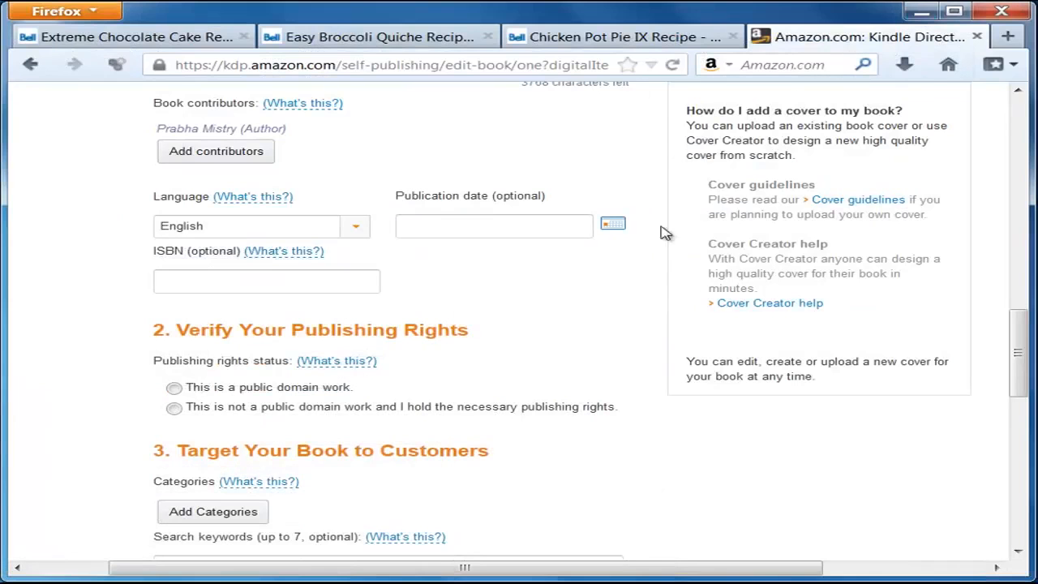
{"action": "left_click", "coordinate": [613, 226]}
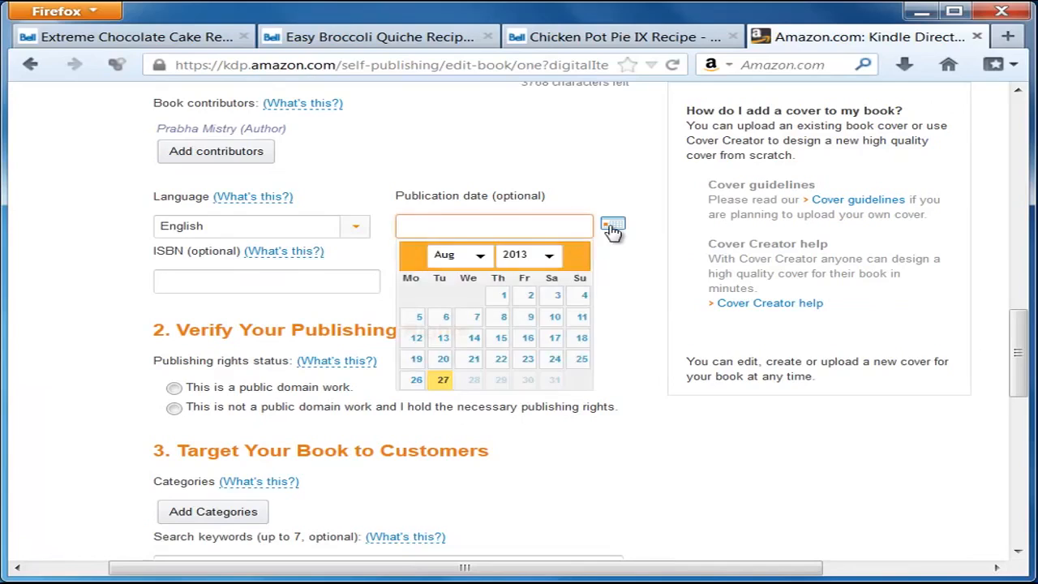
{"action": "left_click", "coordinate": [444, 382]}
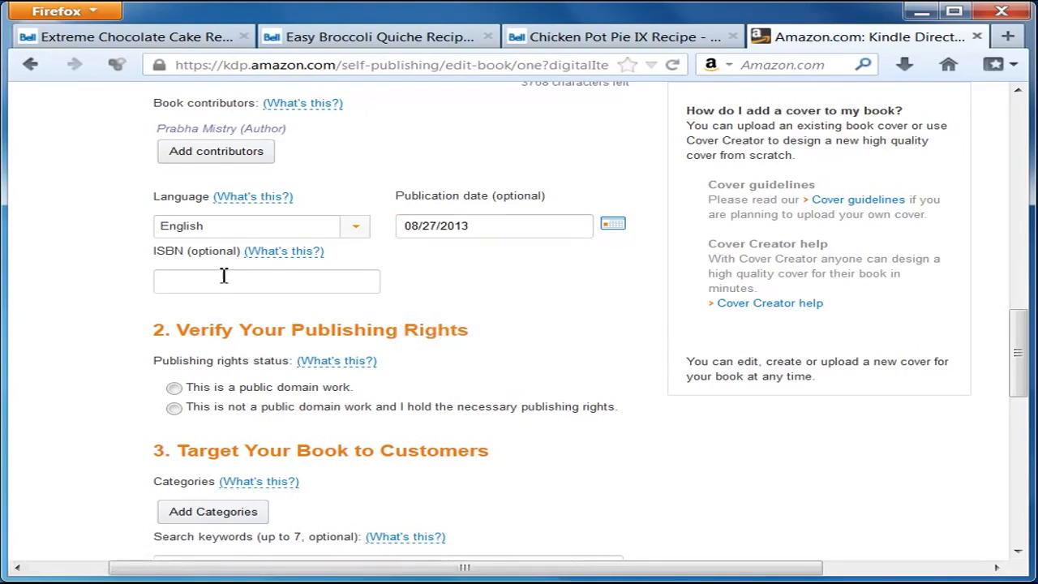
{"action": "left_click", "coordinate": [191, 283]}
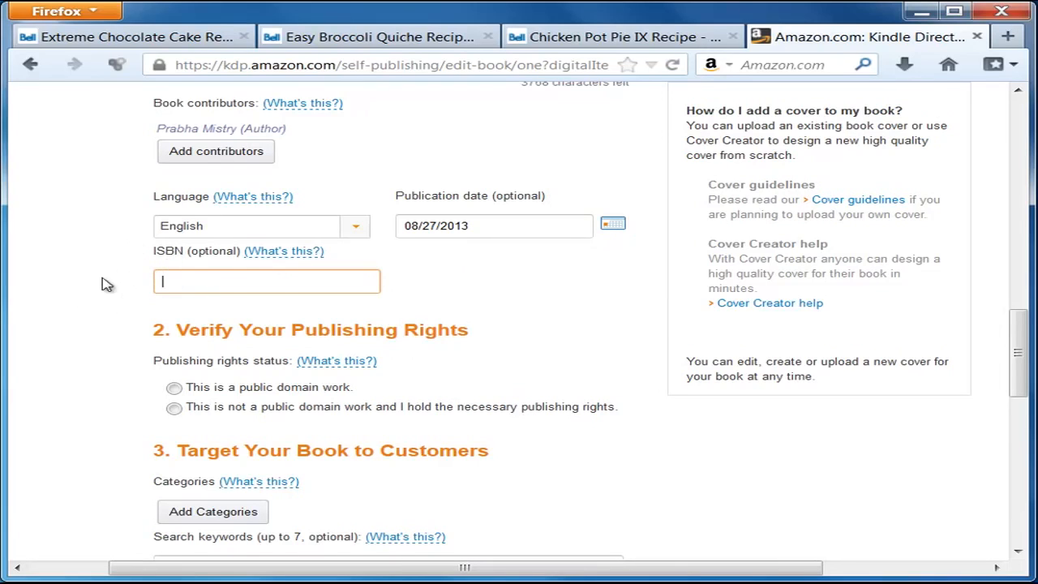
Step: Declare that the book is not public domain
{"action": "scroll", "coordinate": [137, 348], "scroll_direction": "down", "scroll_amount": 2}
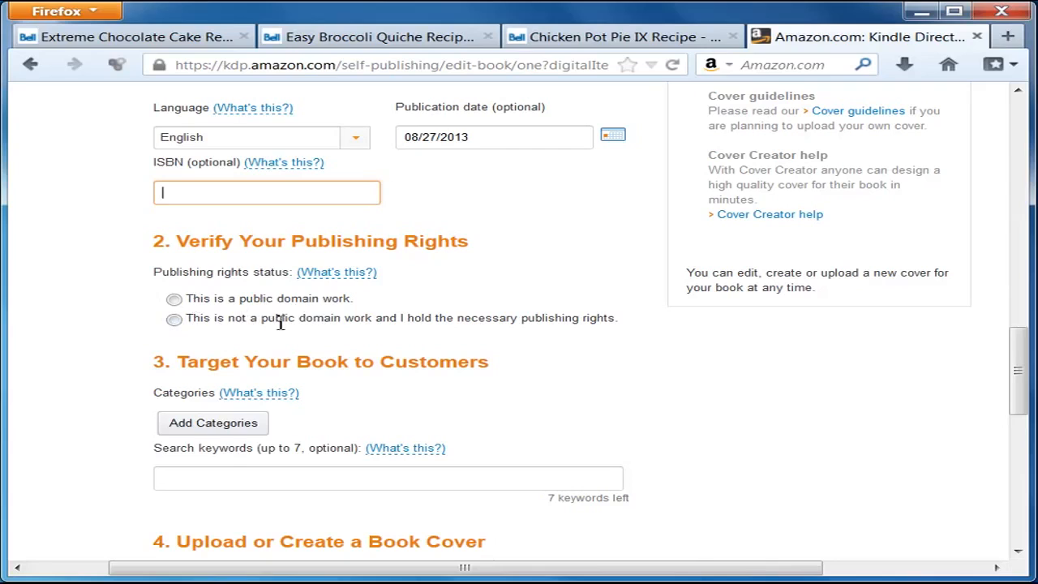
{"action": "left_click", "coordinate": [173, 320]}
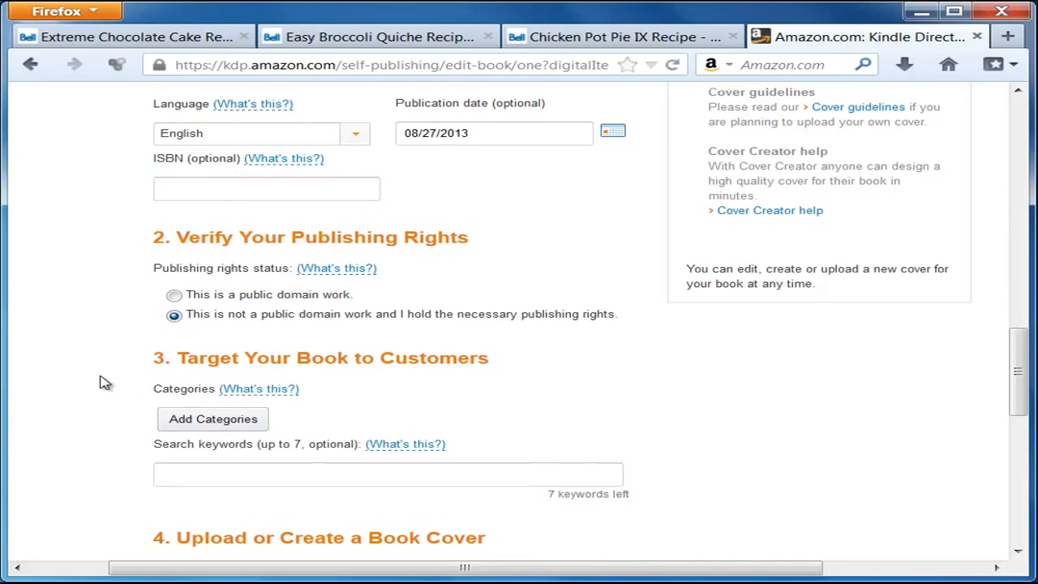
{"action": "scroll", "coordinate": [101, 381], "scroll_direction": "down", "scroll_amount": 2}
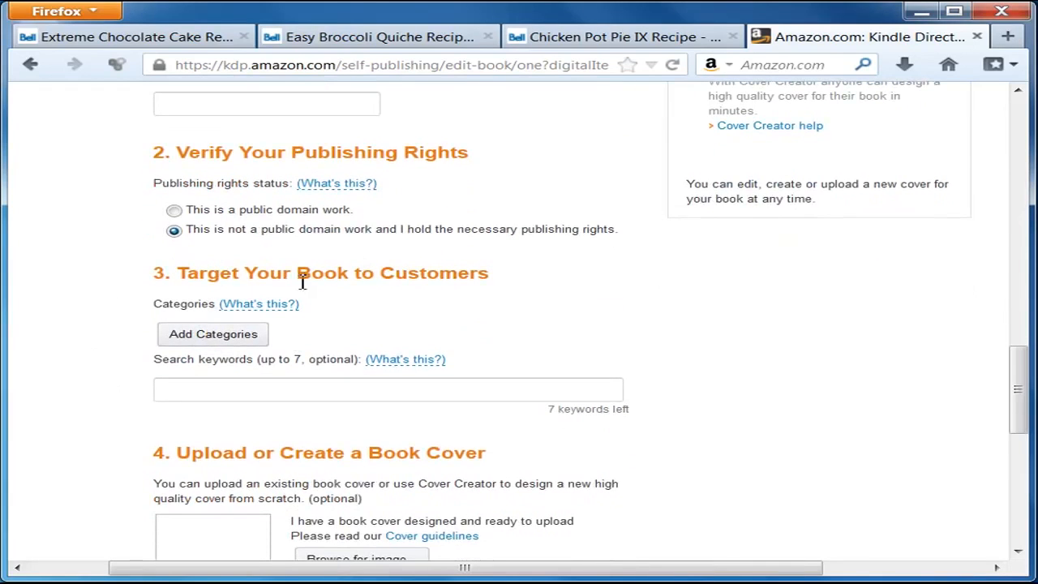
Step: Pick COOKING > Entertaining and COOKING > General in the categories dialog and save
{"action": "left_click", "coordinate": [240, 338]}
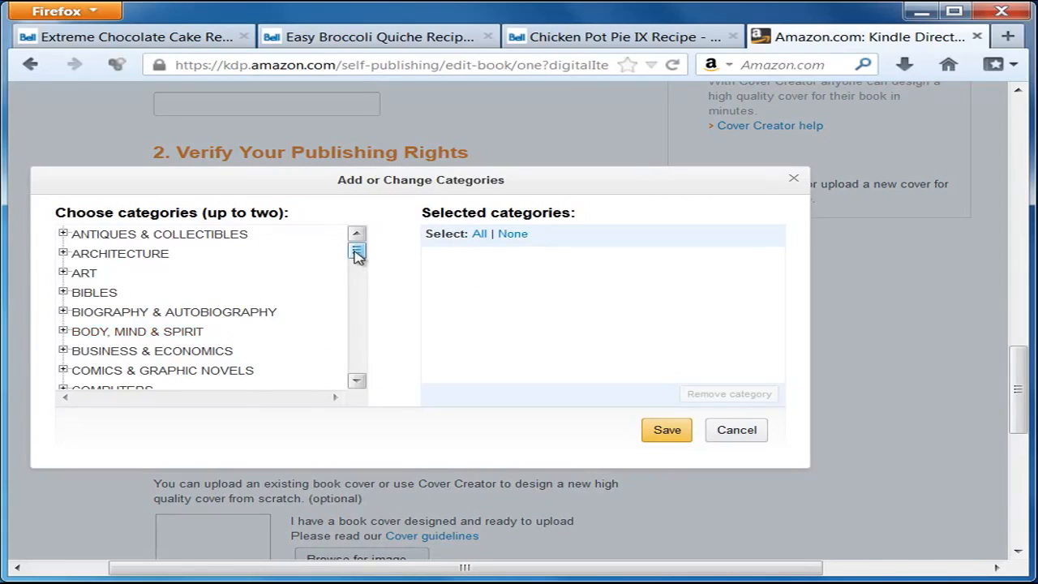
{"action": "left_click_drag", "start_coordinate": [357, 253], "coordinate": [357, 265]}
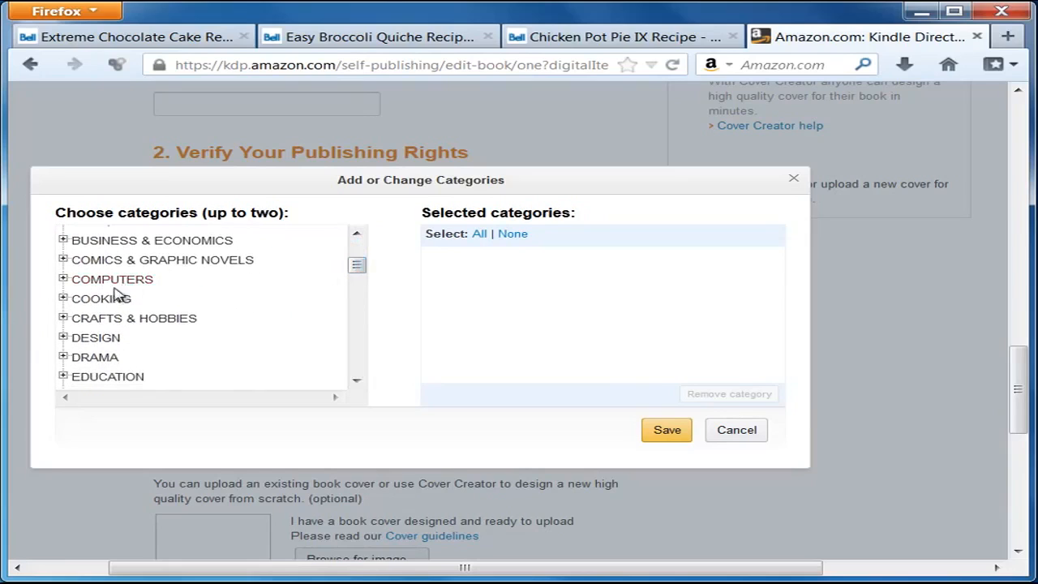
{"action": "left_click", "coordinate": [62, 298]}
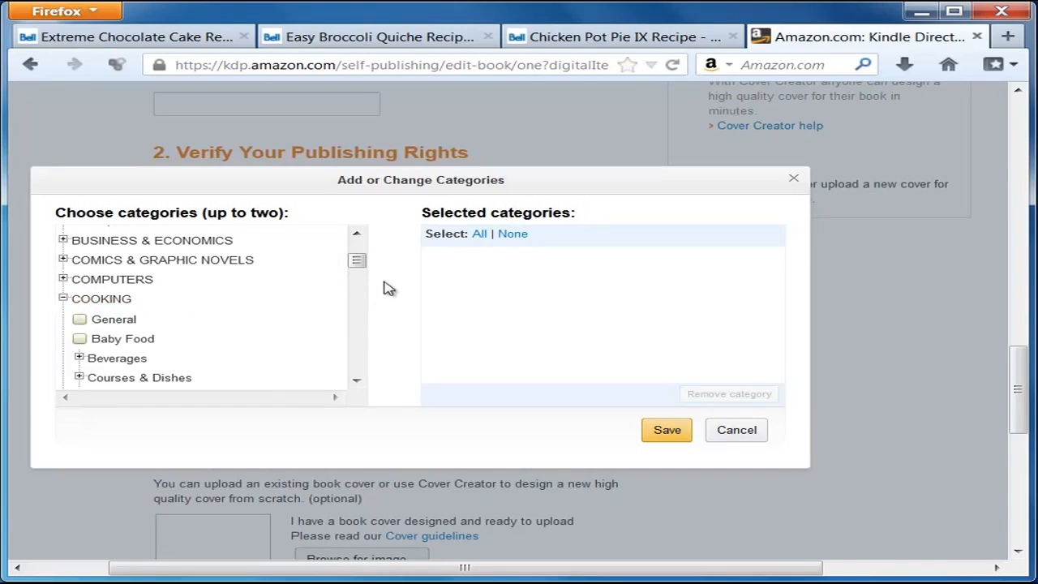
{"action": "left_click_drag", "start_coordinate": [360, 264], "coordinate": [360, 271]}
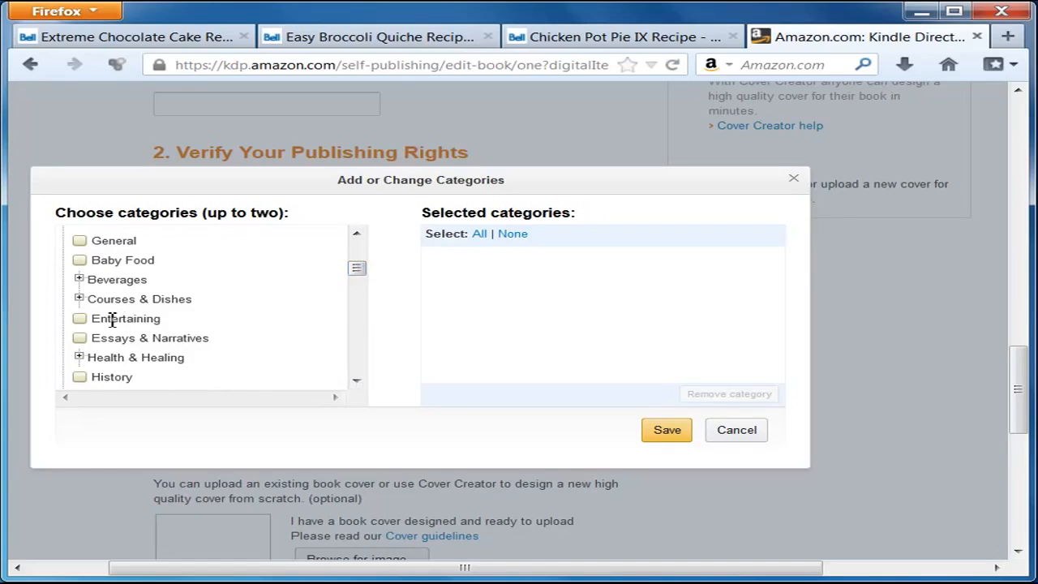
{"action": "left_click", "coordinate": [80, 319]}
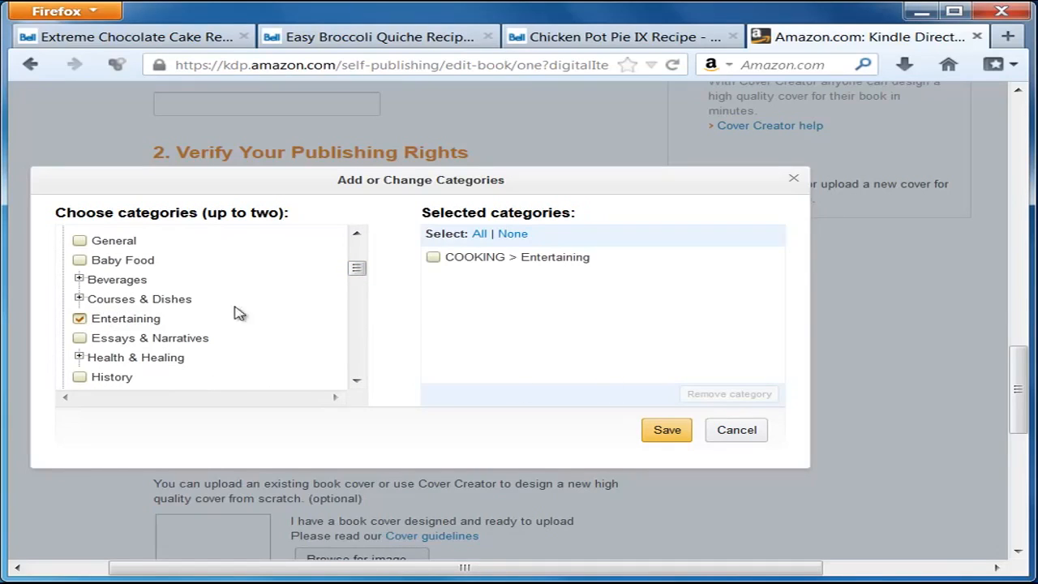
{"action": "mouse_move", "coordinate": [363, 272]}
{"action": "left_mouse_down"}
{"action": "mouse_move", "coordinate": [366, 291]}
{"action": "mouse_move", "coordinate": [362, 268]}
{"action": "left_mouse_up"}
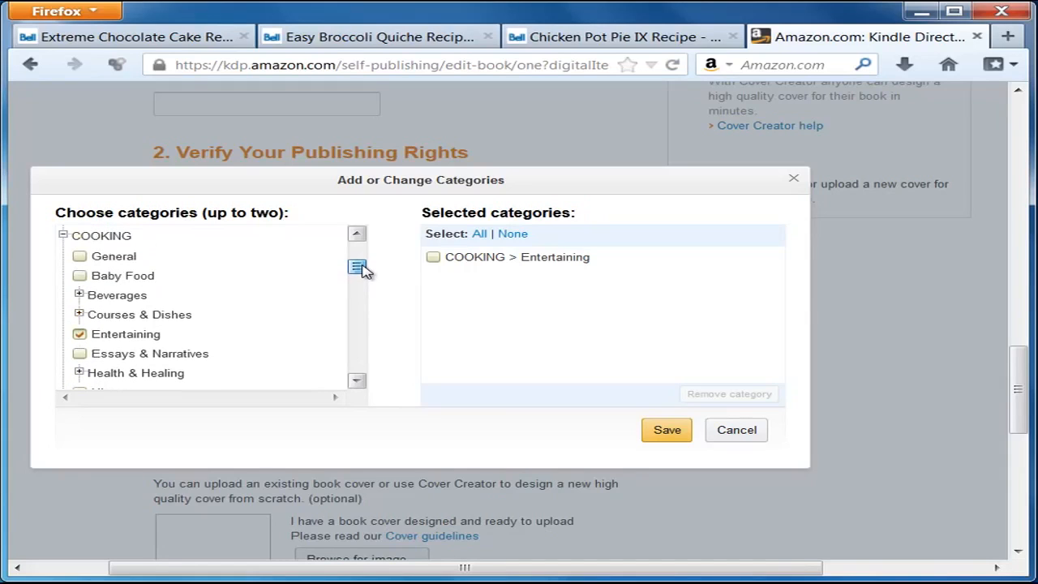
{"action": "left_click", "coordinate": [112, 258]}
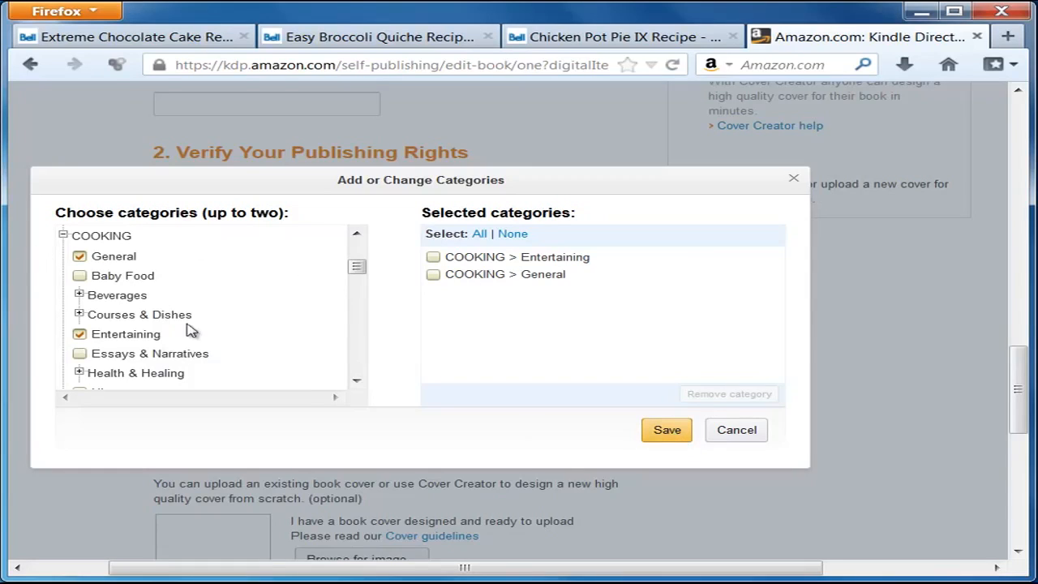
{"action": "left_click", "coordinate": [667, 432]}
{"action": "left_click", "coordinate": [208, 408]}
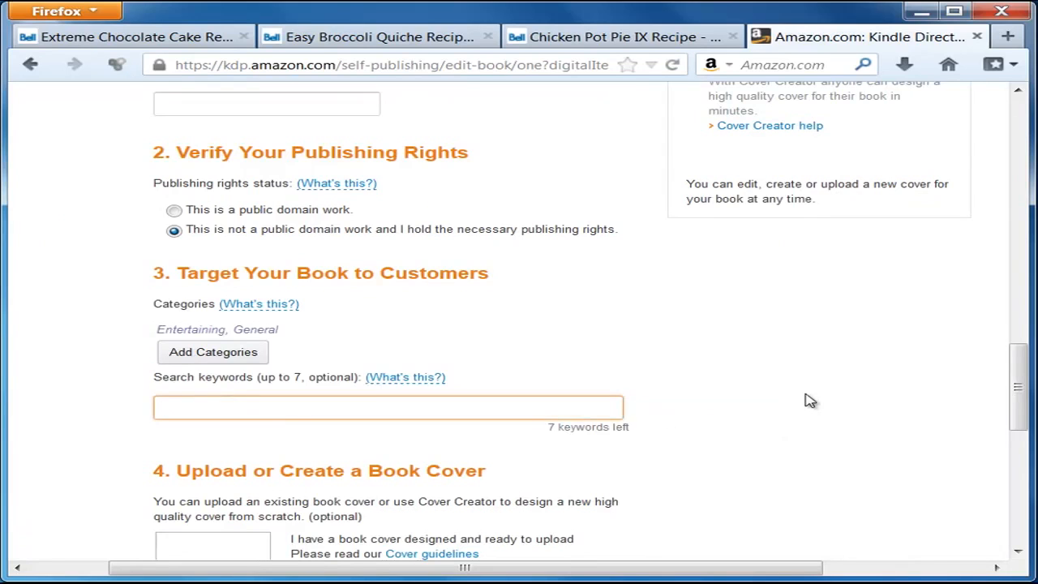
Step: Enter 'recipe, food, recipe ebook' as the KDP search keywords, then return to Ultimate Ebook Creator
{"action": "scroll", "coordinate": [329, 382], "scroll_direction": "down", "scroll_amount": 2}
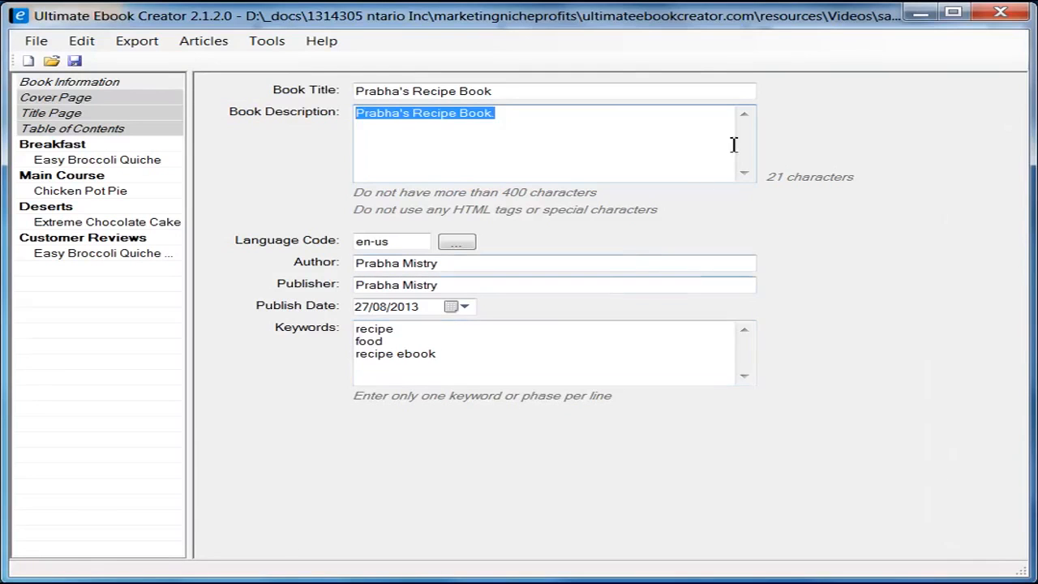
{"action": "left_click", "coordinate": [917, 16]}
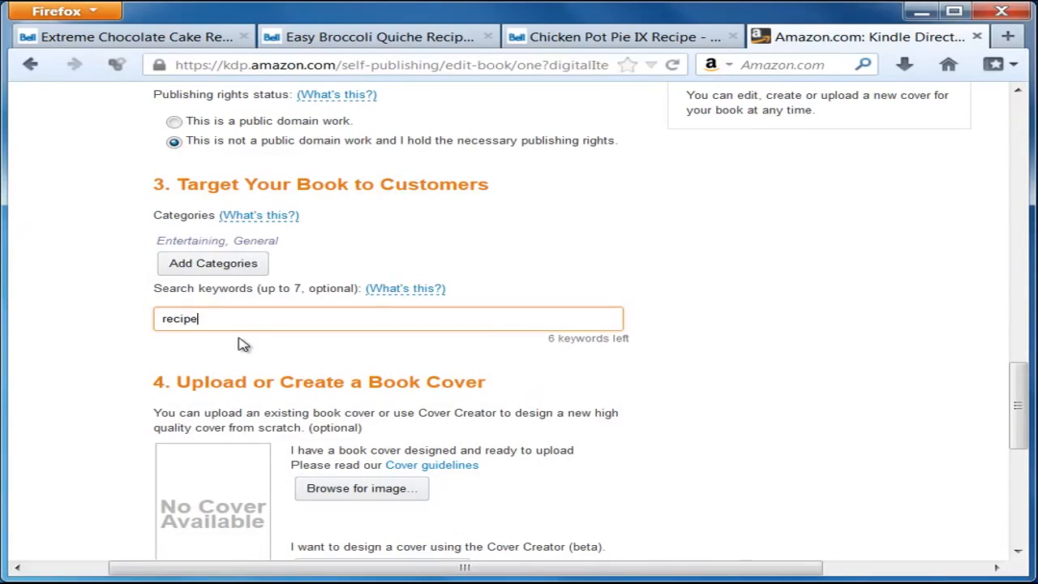
{"action": "type", "text": "ood, reci"}
{"action": "type", "text": "pe ebook"}
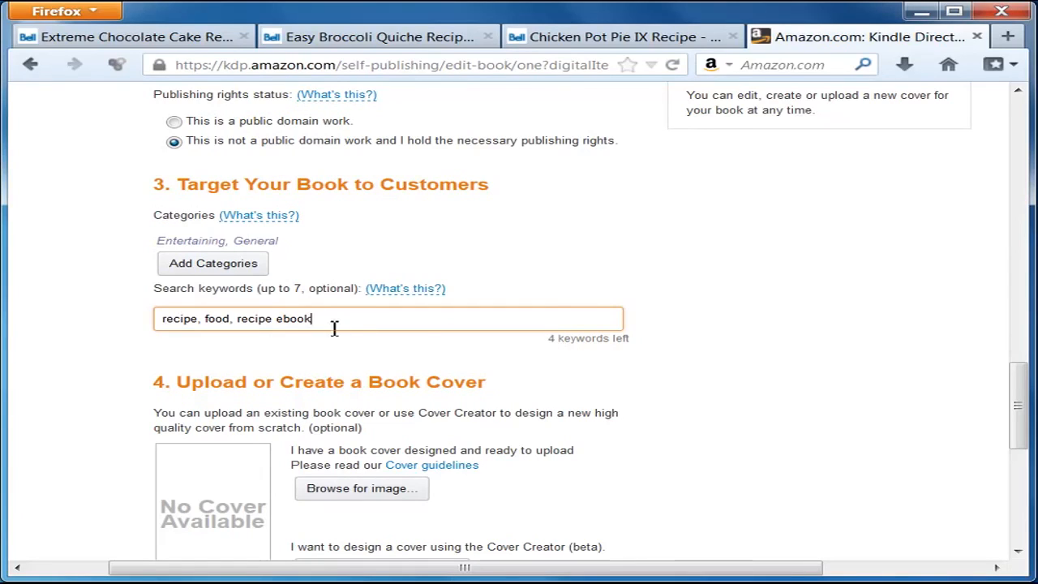
{"action": "left_click_drag", "start_coordinate": [331, 320], "coordinate": [63, 322]}
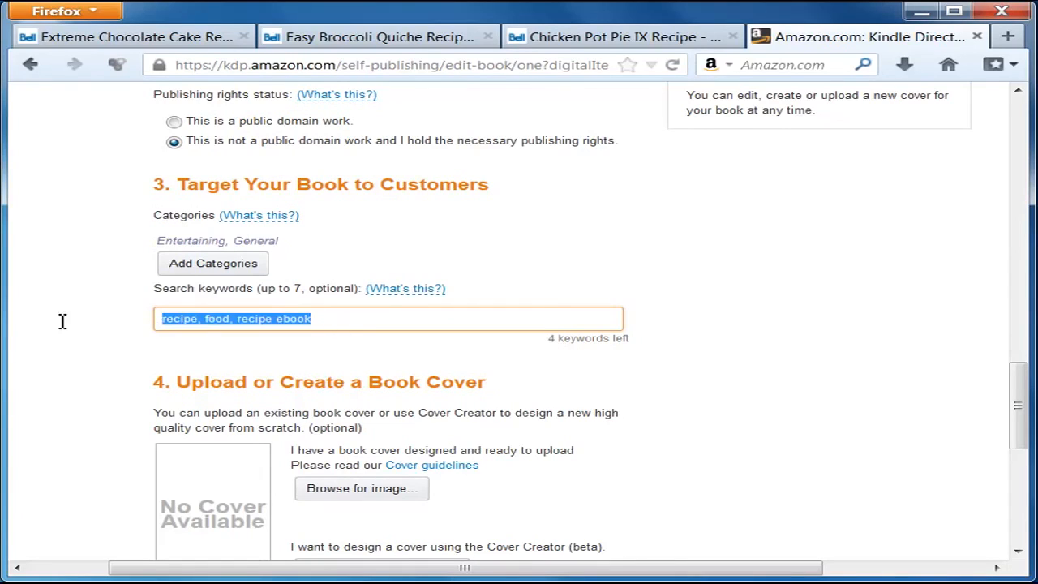
{"action": "left_click", "coordinate": [386, 321]}
{"action": "scroll", "coordinate": [663, 389], "scroll_direction": "down", "scroll_amount": 2}
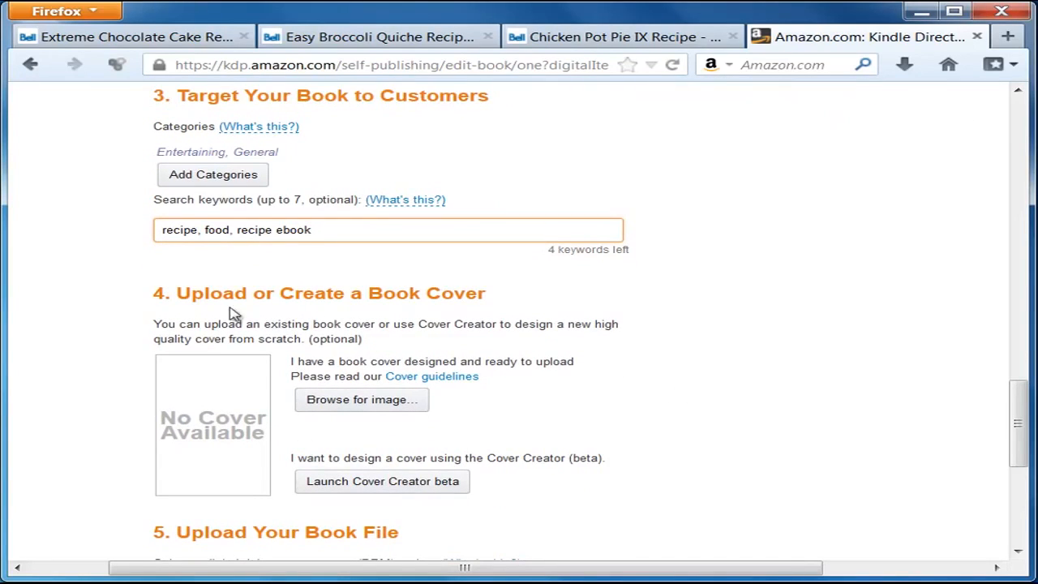
{"action": "scroll", "coordinate": [616, 393], "scroll_direction": "down", "scroll_amount": 2}
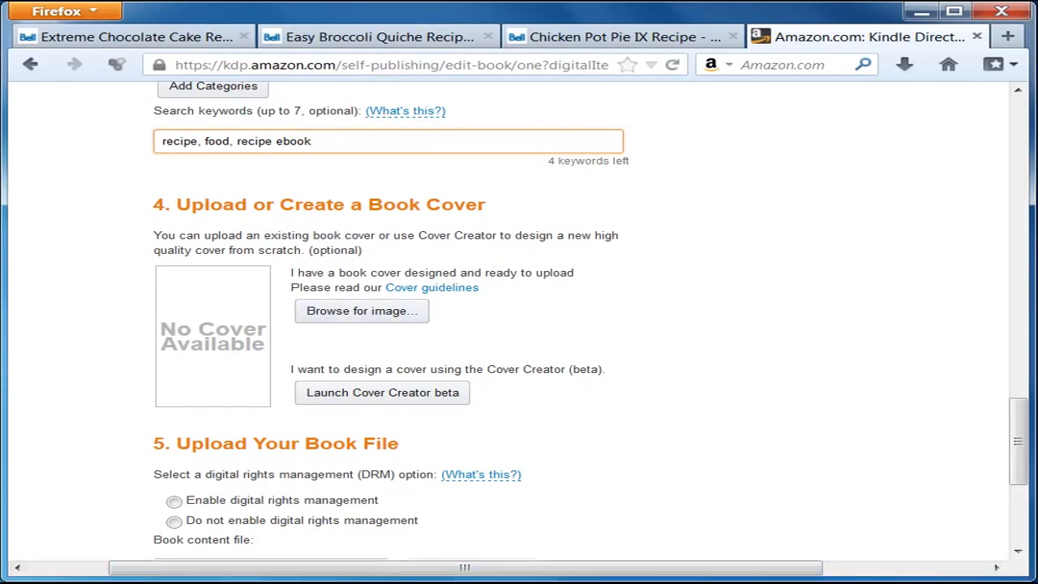
{"action": "left_click", "coordinate": [174, 582]}
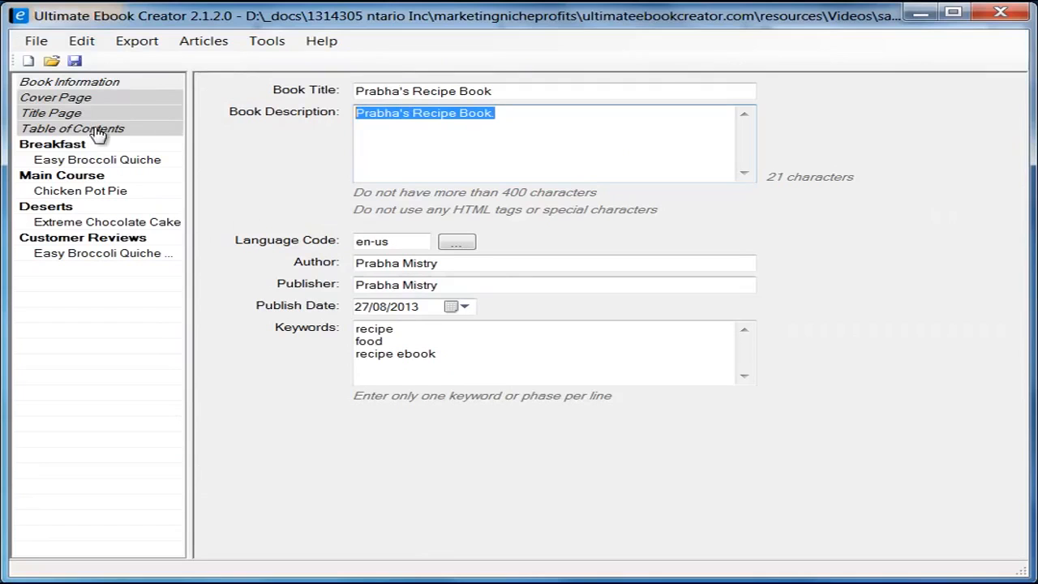
Step: View the Prabha's Cooking Recipes cover page, then minimize the editor to return to KDP
{"action": "left_click", "coordinate": [70, 98]}
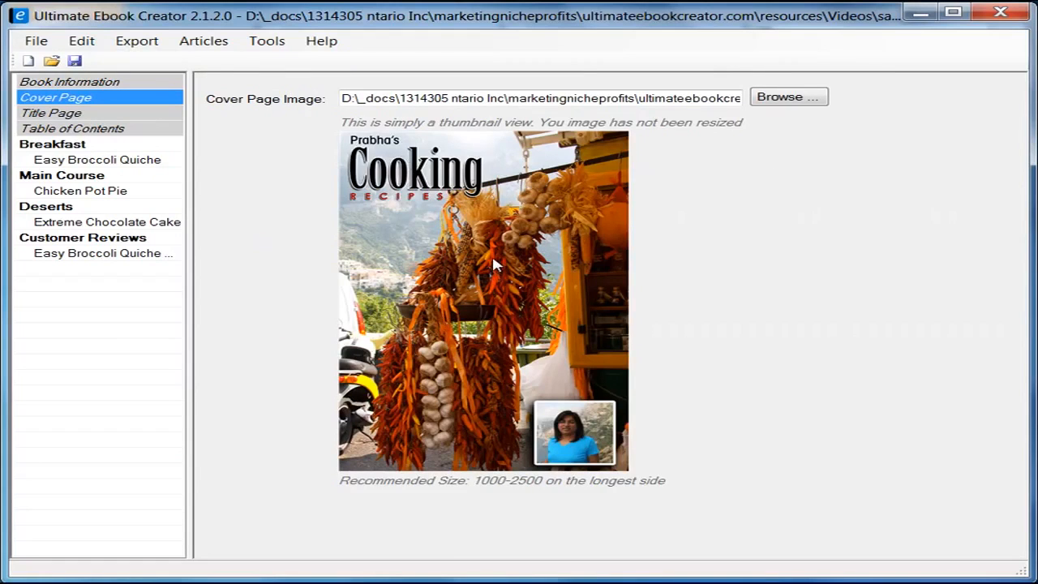
{"action": "left_click", "coordinate": [920, 15]}
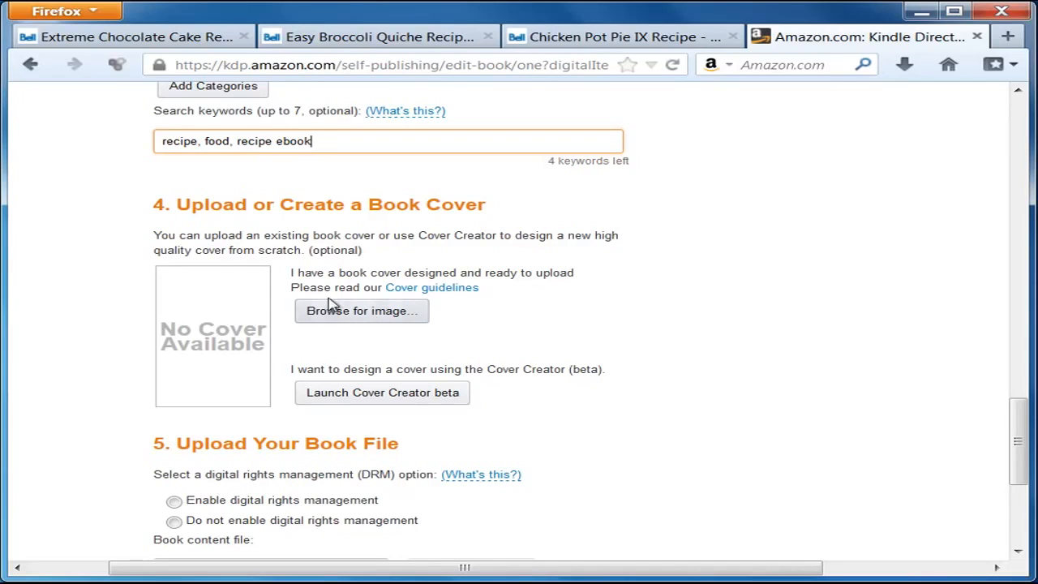
Step: Upload prabha-recipe-cookbook2.jpg from the ebook material folder as the KDP book cover
{"action": "left_click", "coordinate": [385, 317]}
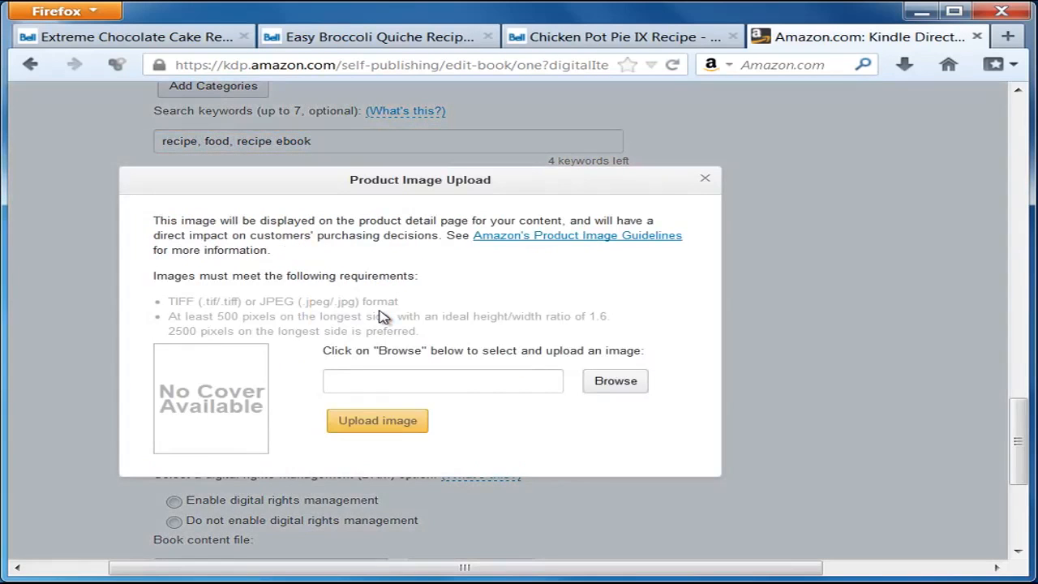
{"action": "left_click", "coordinate": [623, 385]}
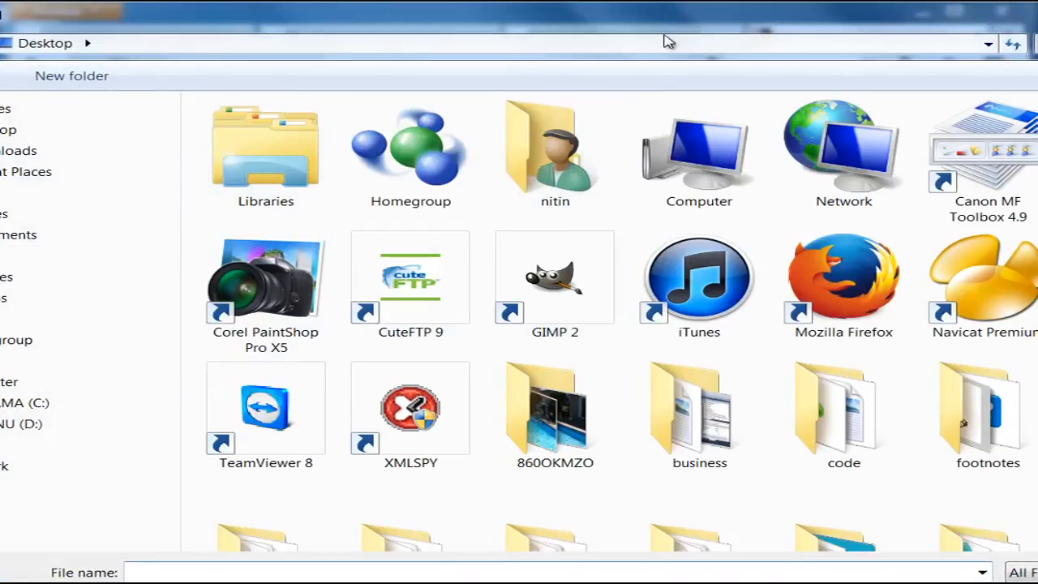
{"action": "left_click", "coordinate": [988, 45]}
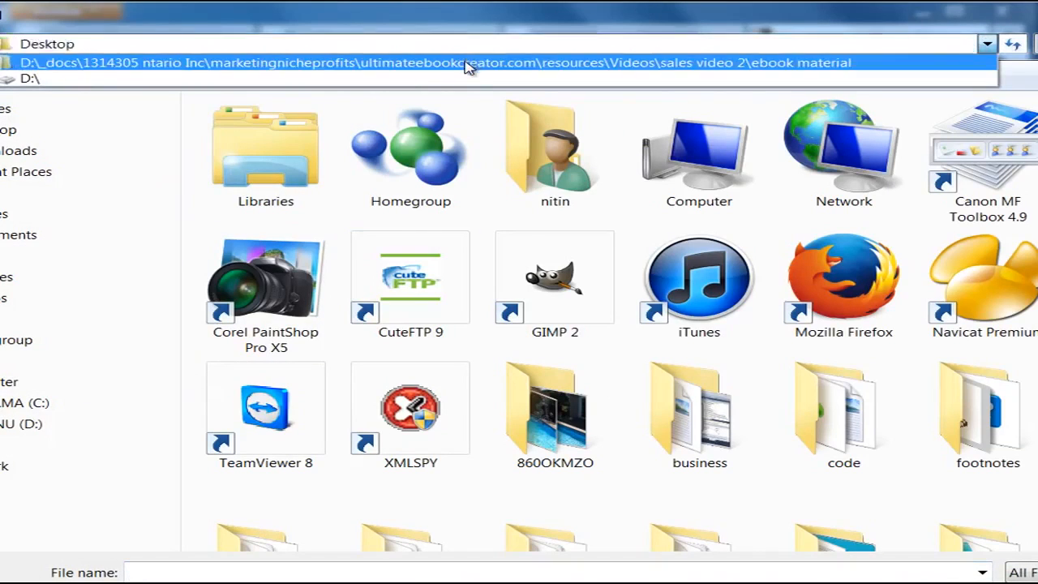
{"action": "left_click", "coordinate": [471, 64]}
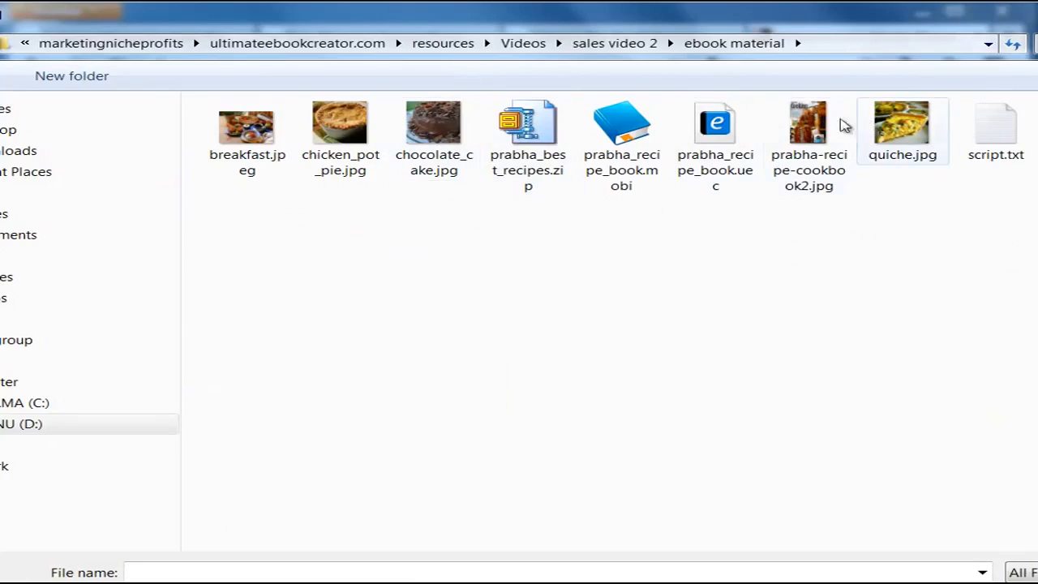
{"action": "left_click", "coordinate": [843, 128]}
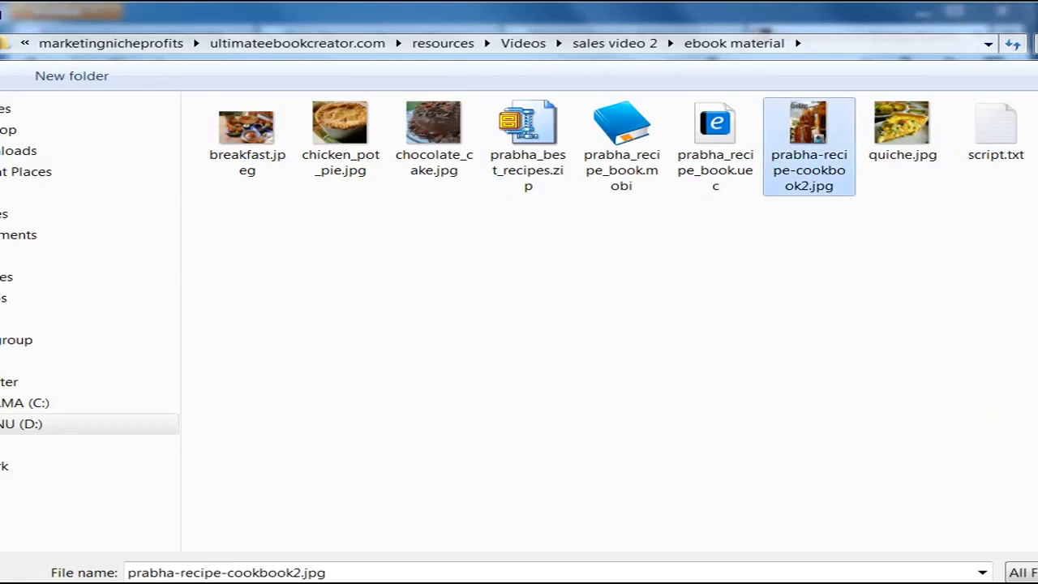
{"action": "key", "text": "Return"}
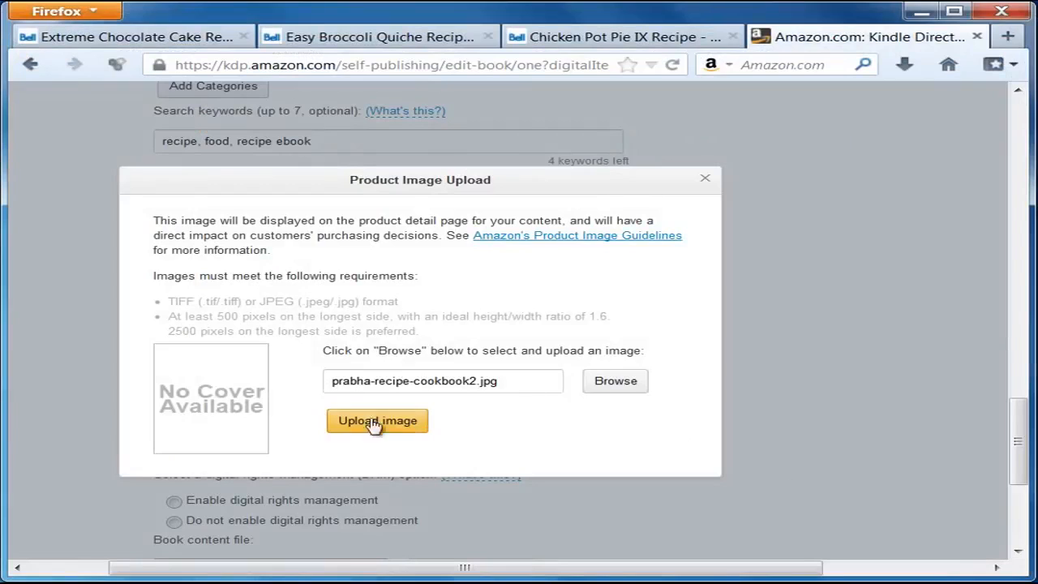
{"action": "left_click", "coordinate": [404, 429]}
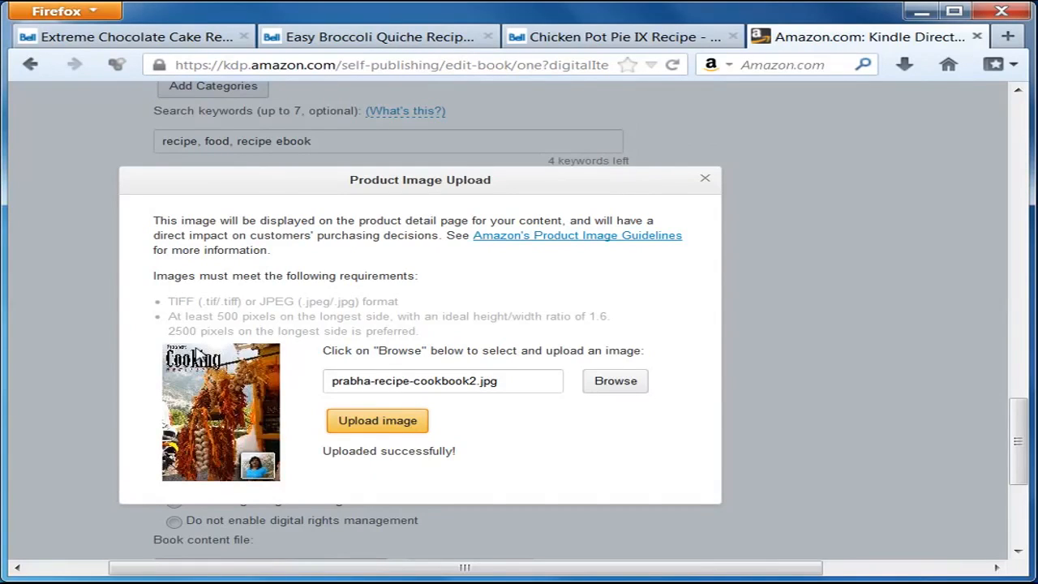
{"action": "left_click", "coordinate": [705, 180]}
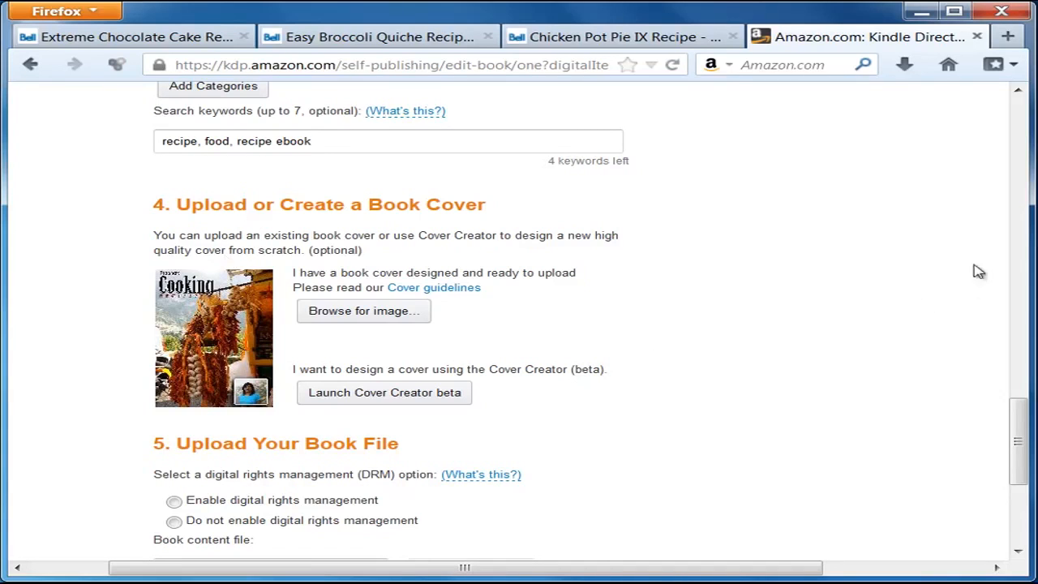
Step: Select 'Do not enable digital rights management' as the book's DRM option
{"action": "left_click_drag", "start_coordinate": [1014, 444], "coordinate": [1020, 480]}
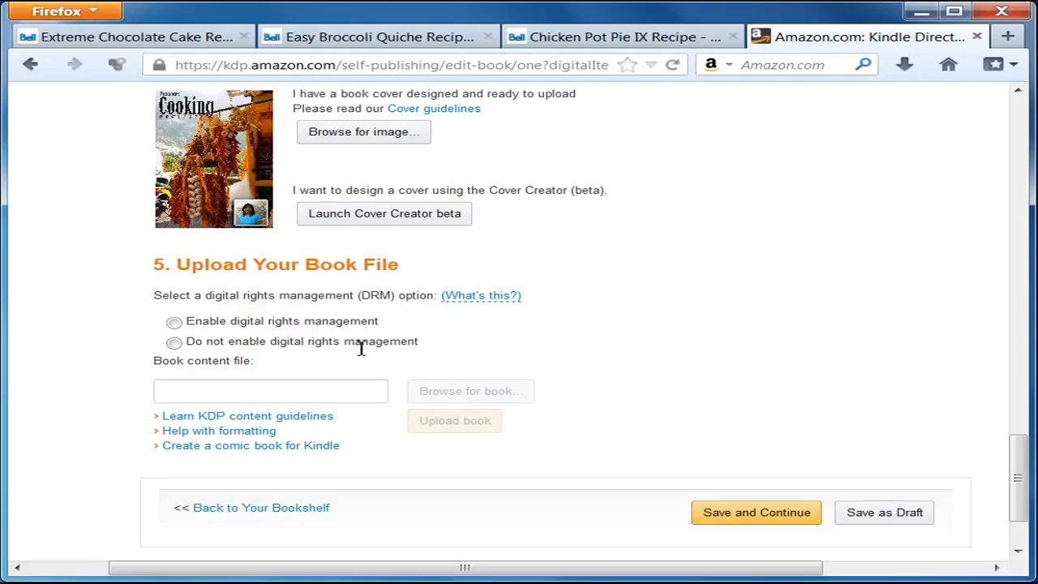
{"action": "left_click", "coordinate": [174, 342]}
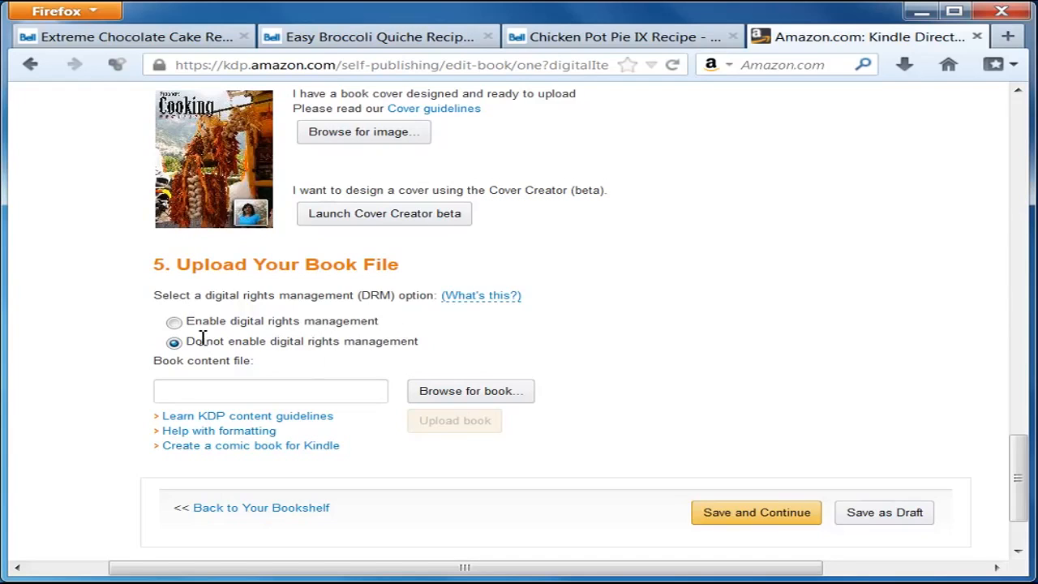
Step: Choose prabha_recipe_book.mobi from the ebook material folder as the book content file
{"action": "left_click", "coordinate": [470, 390]}
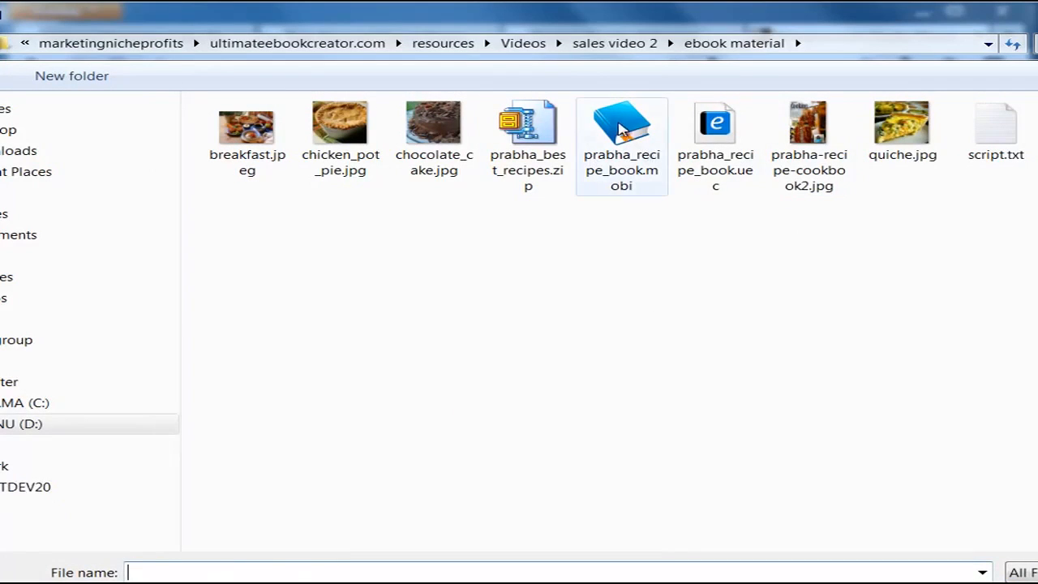
{"action": "left_click", "coordinate": [618, 123]}
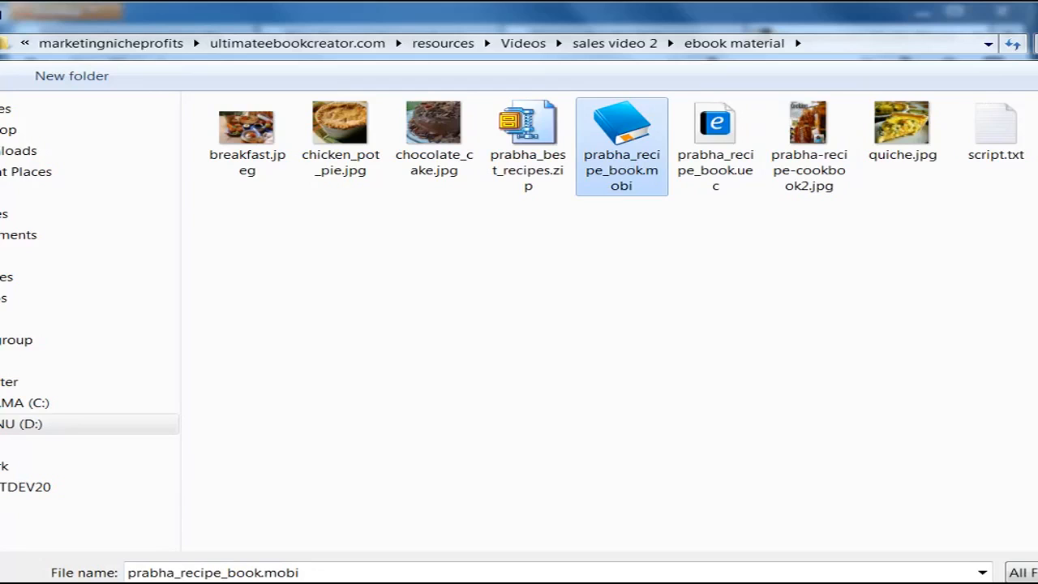
{"action": "key", "text": "Return"}
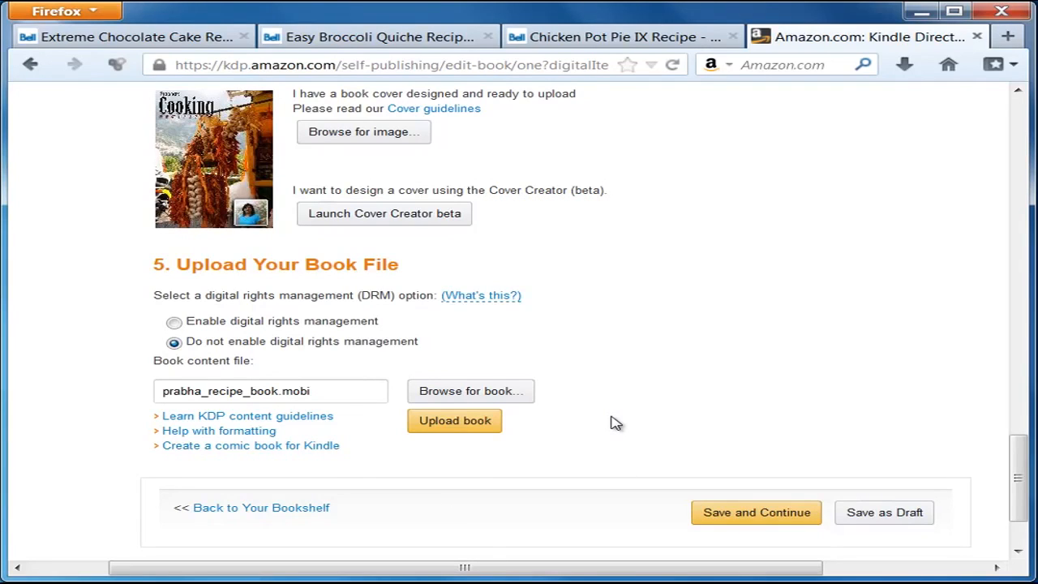
{"action": "left_click", "coordinate": [328, 390]}
{"action": "left_click_drag", "start_coordinate": [328, 390], "coordinate": [150, 387]}
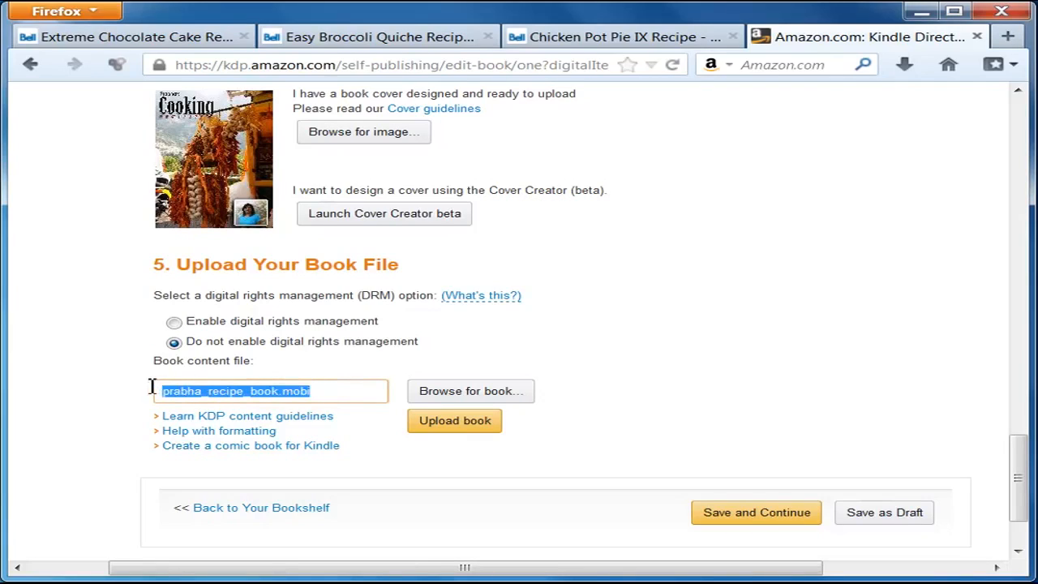
{"action": "left_click", "coordinate": [341, 392]}
{"action": "left_click_drag", "start_coordinate": [348, 397], "coordinate": [157, 410]}
{"action": "left_click", "coordinate": [327, 392]}
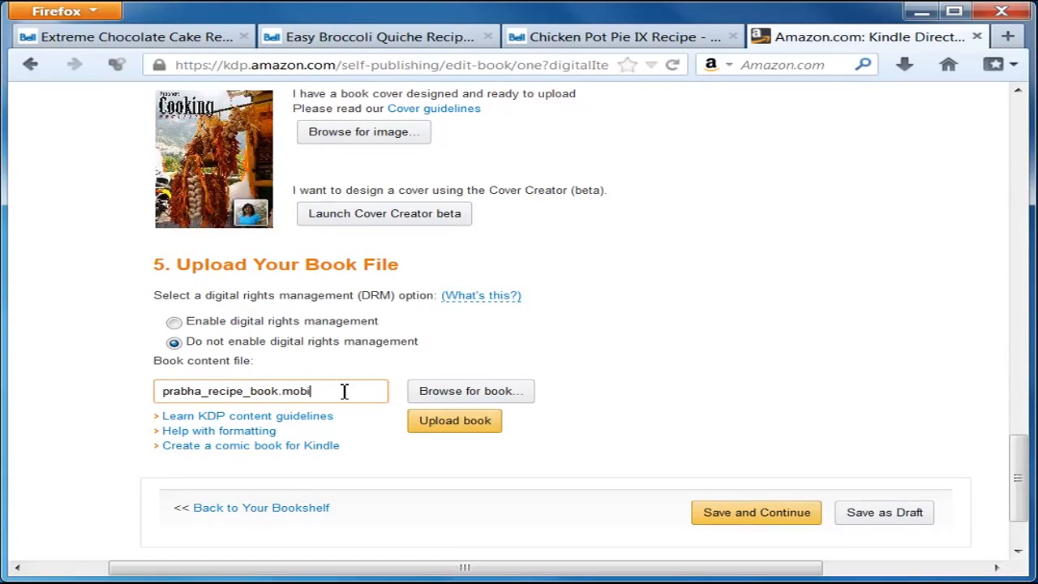
{"action": "left_click_drag", "start_coordinate": [1020, 463], "coordinate": [1020, 484]}
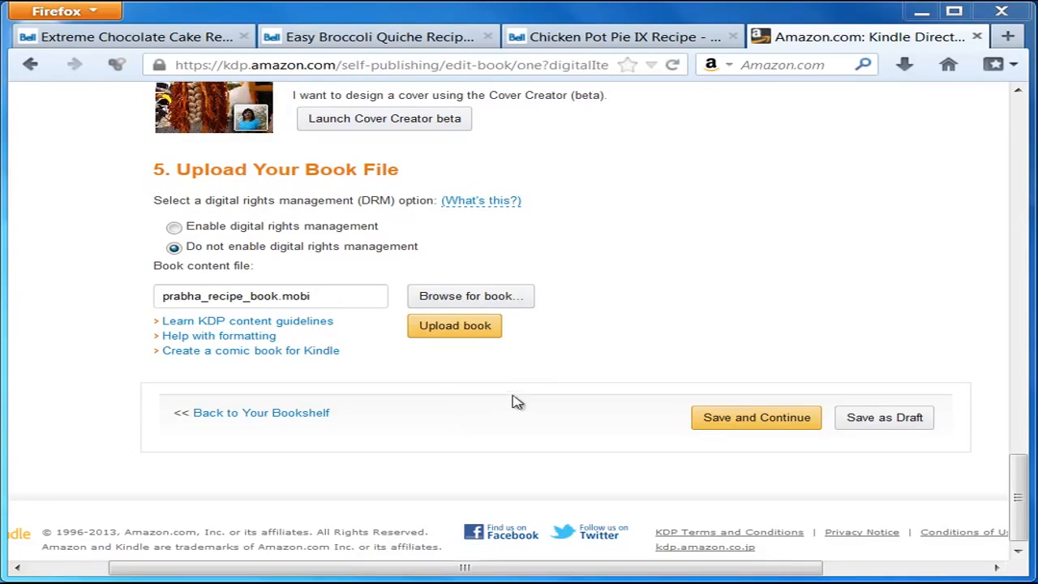
{"action": "left_click", "coordinate": [469, 328]}
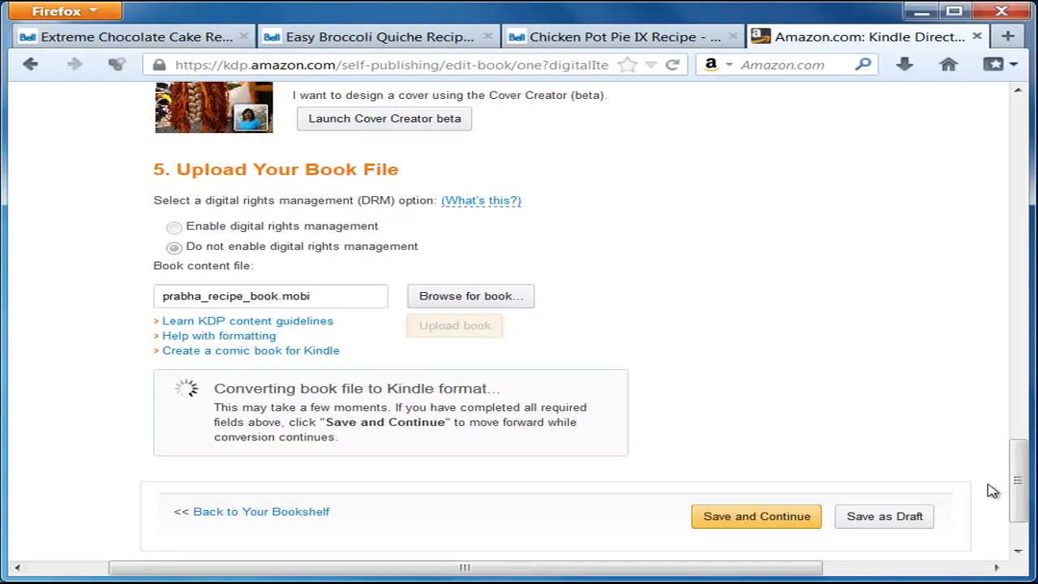
{"action": "scroll", "coordinate": [1018, 481], "scroll_direction": "down", "scroll_amount": 3}
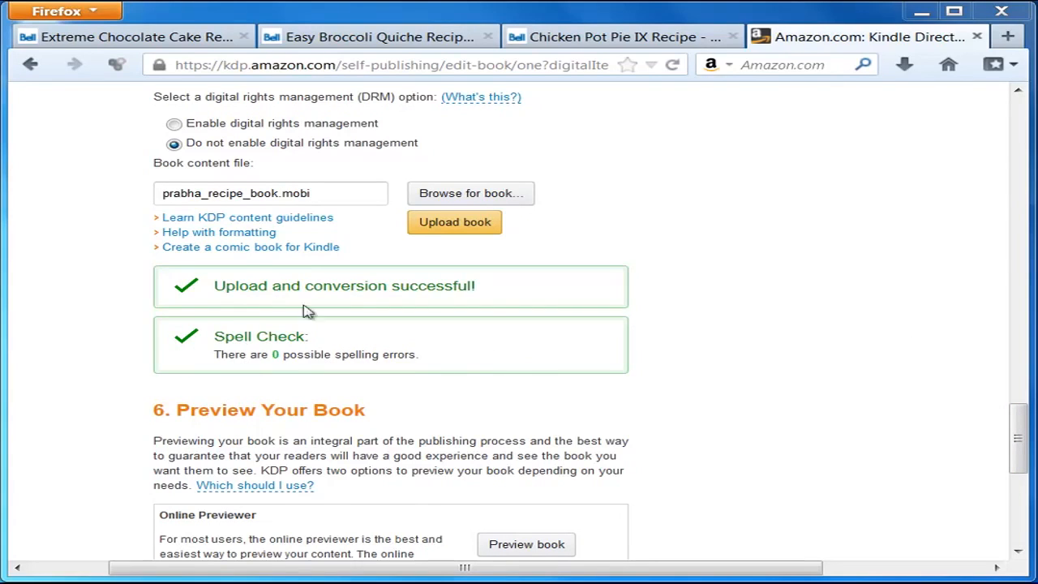
{"action": "left_click_drag", "start_coordinate": [1019, 431], "coordinate": [1023, 475]}
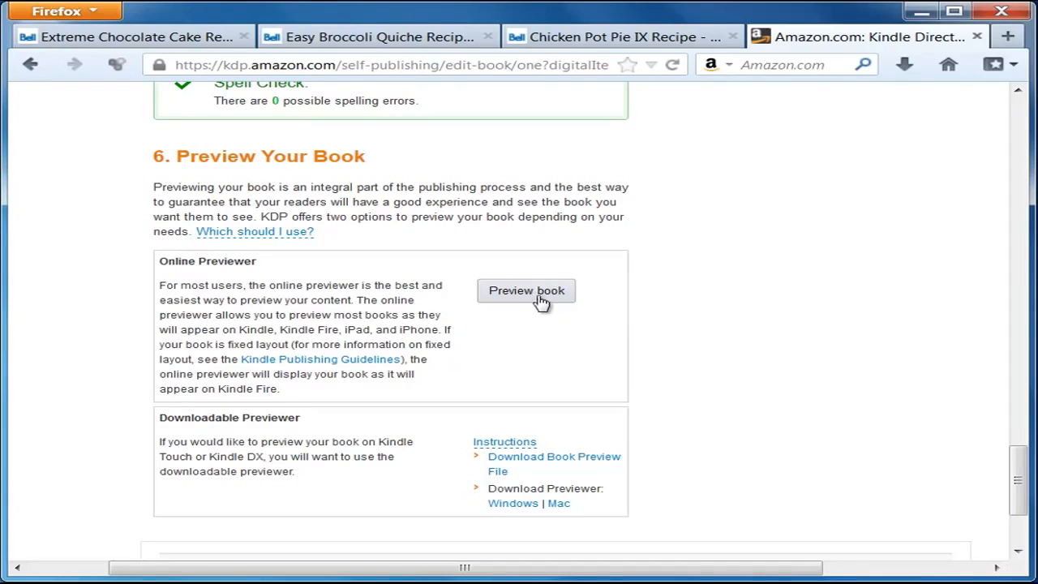
{"action": "scroll", "coordinate": [756, 337], "scroll_direction": "down", "scroll_amount": 2}
{"action": "scroll", "coordinate": [756, 336], "scroll_direction": "down", "scroll_amount": 2}
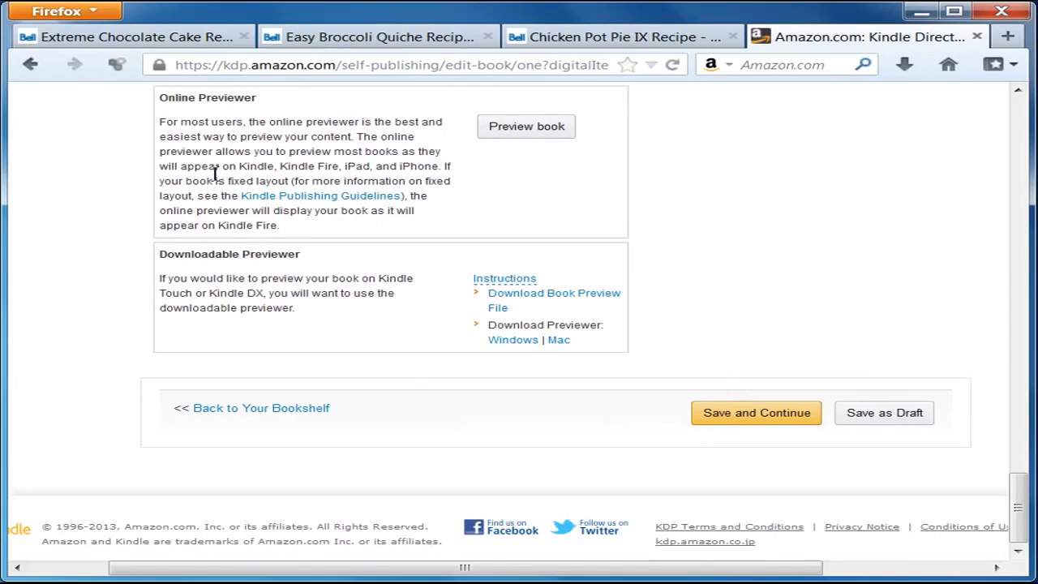
{"action": "scroll", "coordinate": [213, 171], "scroll_direction": "up", "scroll_amount": 2}
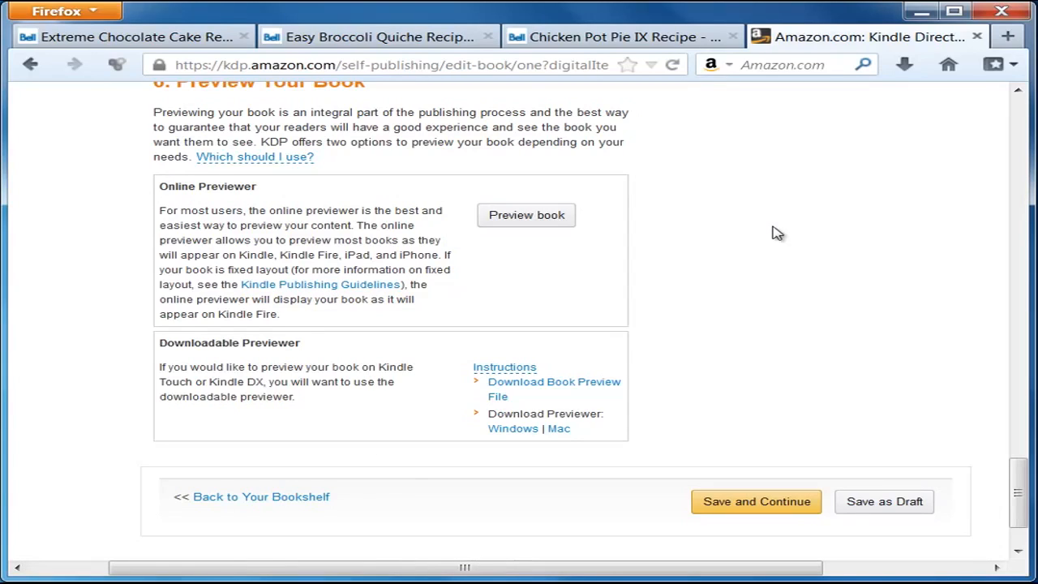
Step: Save the book details and scroll the Rights & Pricing page down to Choose Your Royalty
{"action": "left_click", "coordinate": [774, 506]}
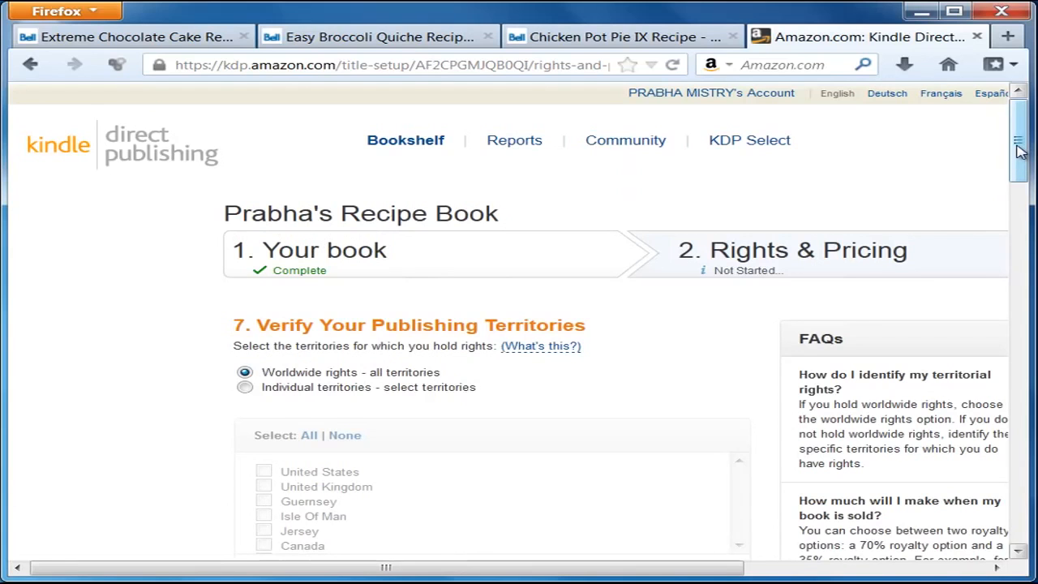
{"action": "left_click_drag", "start_coordinate": [1020, 144], "coordinate": [1020, 191]}
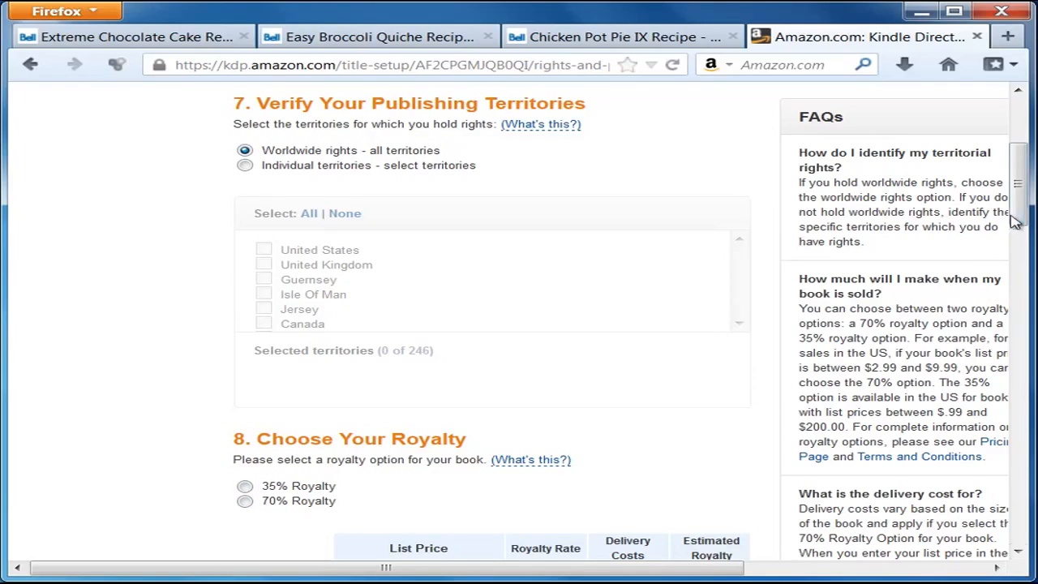
{"action": "scroll", "coordinate": [1015, 223], "scroll_direction": "down", "scroll_amount": 6}
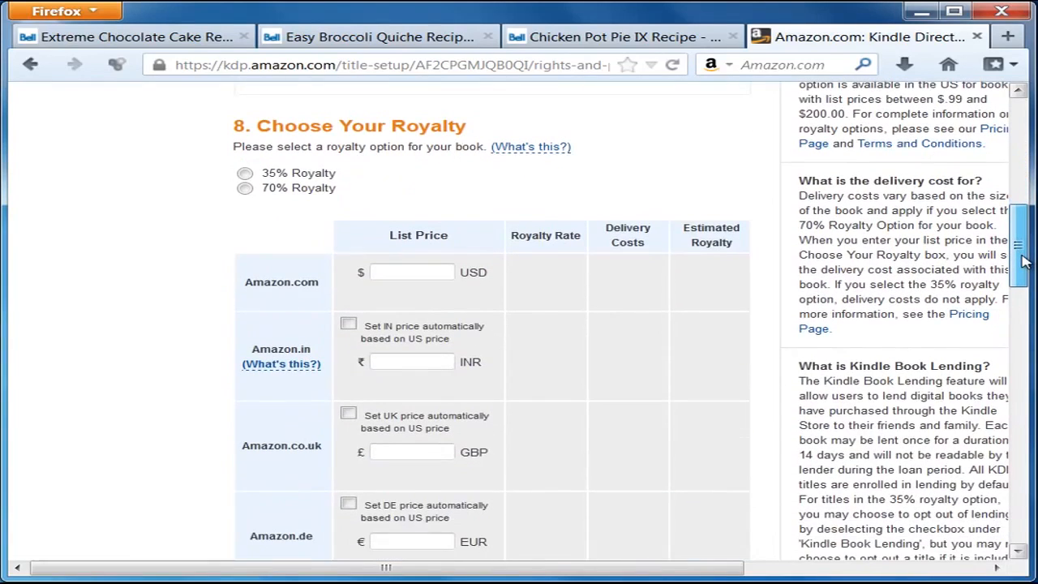
{"action": "scroll", "coordinate": [1023, 260], "scroll_direction": "up", "scroll_amount": 1}
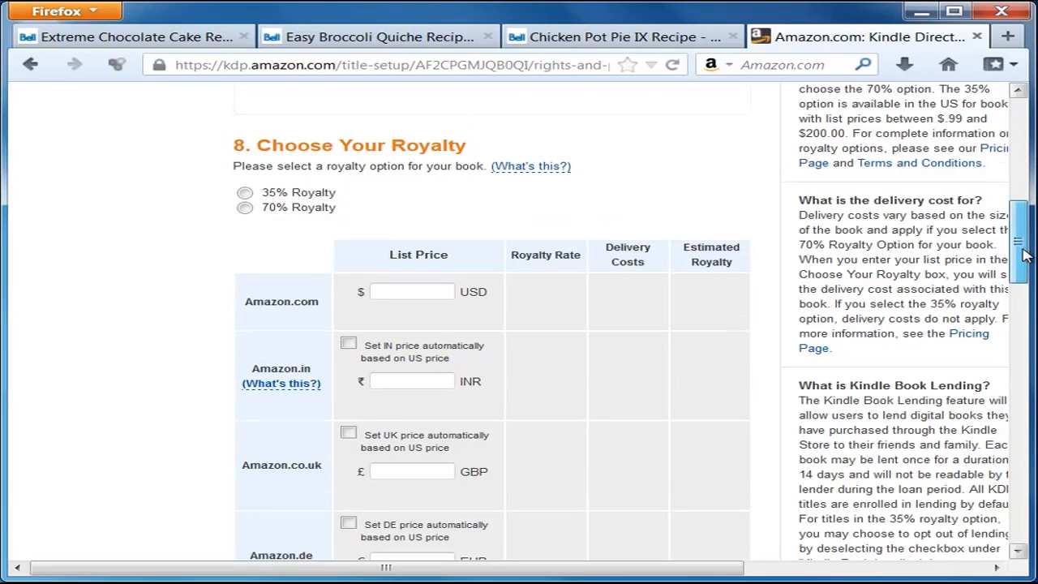
Step: Select the 35% royalty option, after briefly trying the 70% option
{"action": "left_click_drag", "start_coordinate": [1023, 252], "coordinate": [1023, 257]}
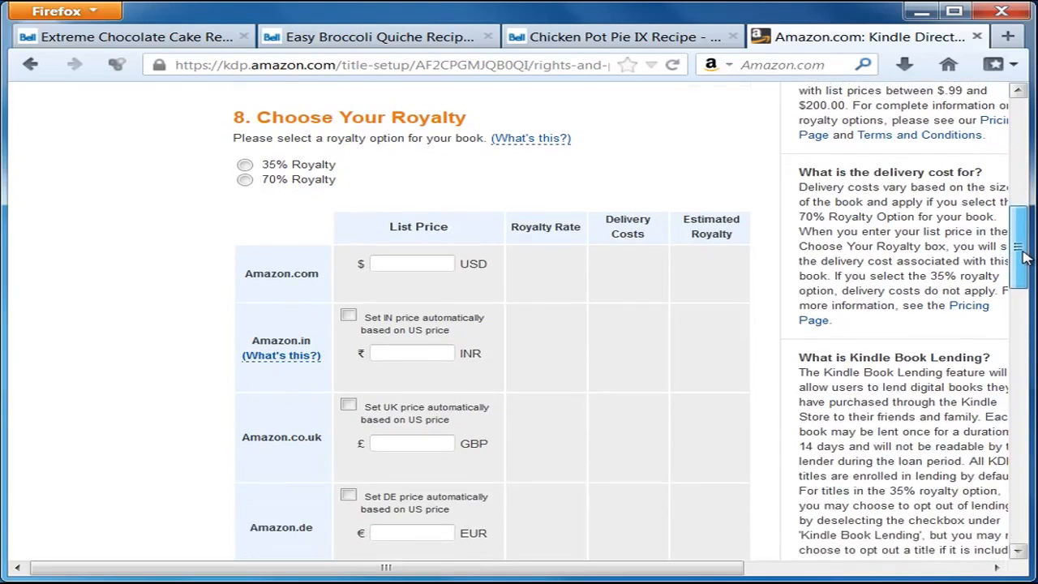
{"action": "left_click", "coordinate": [246, 166]}
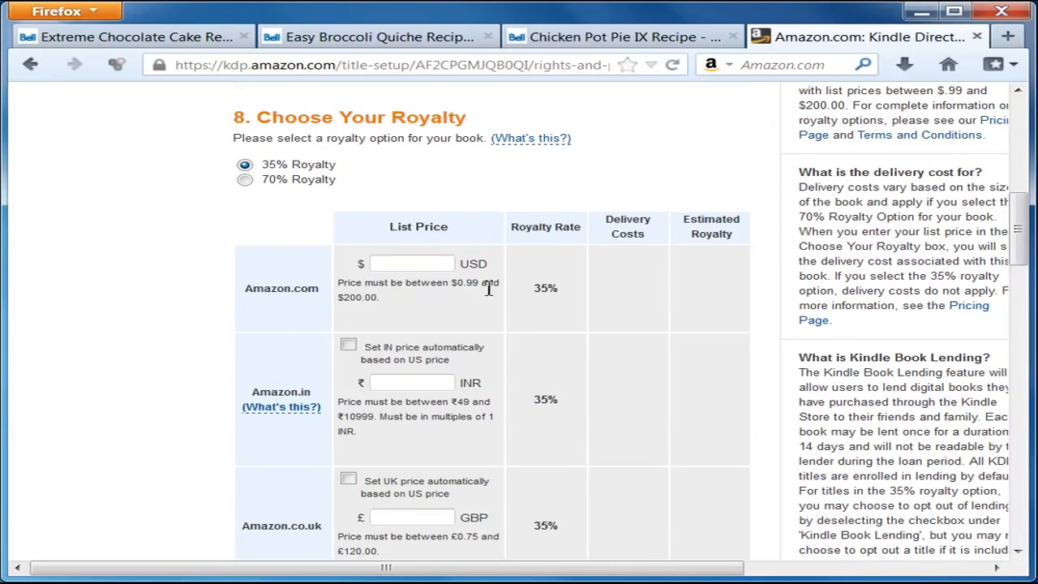
{"action": "left_click", "coordinate": [246, 180]}
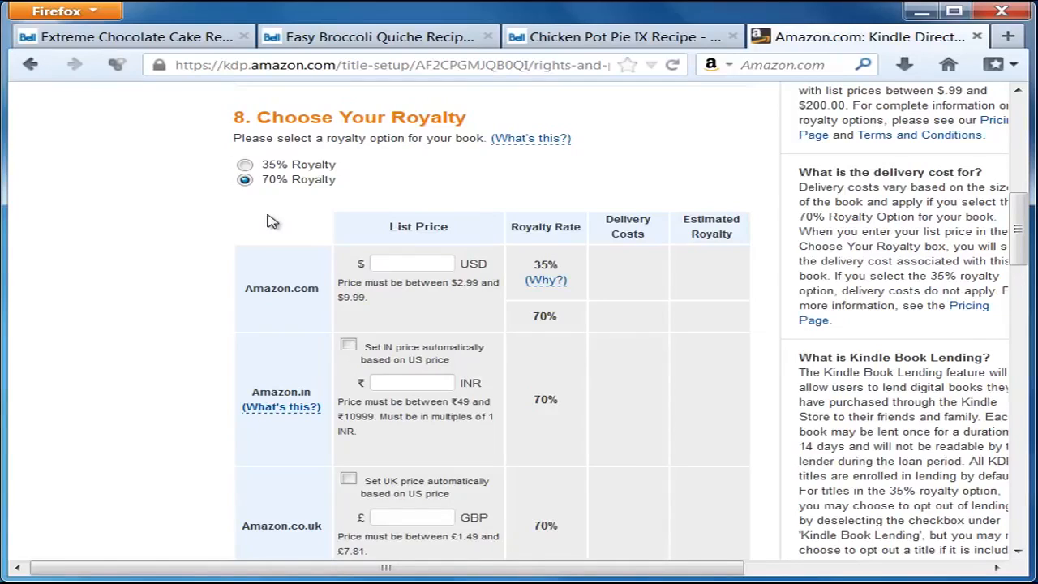
{"action": "left_click", "coordinate": [245, 165]}
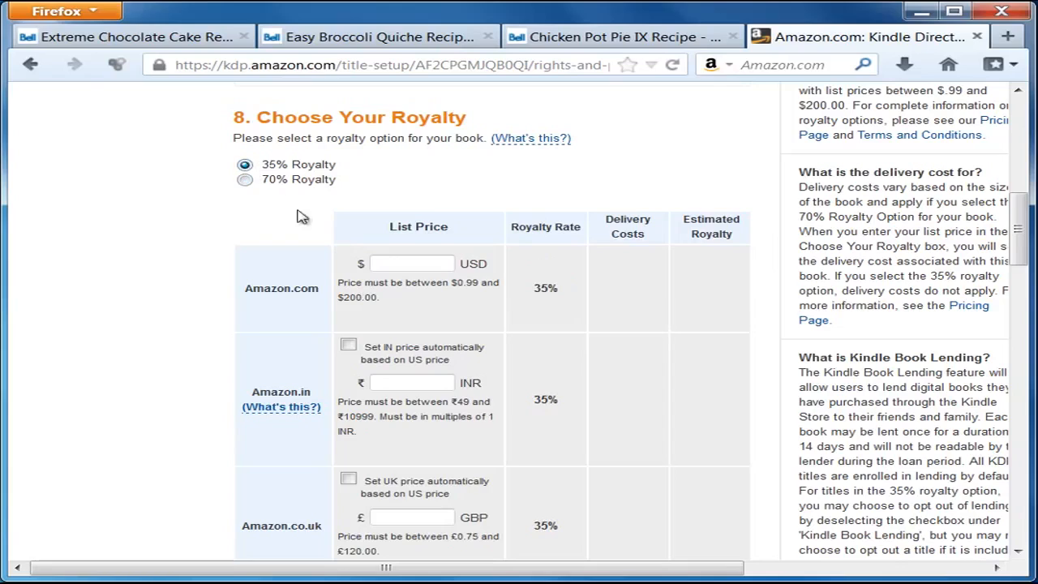
Step: Set the Amazon.com list price to 0.99 USD, giving a $0.35 estimated royalty
{"action": "left_click", "coordinate": [411, 264]}
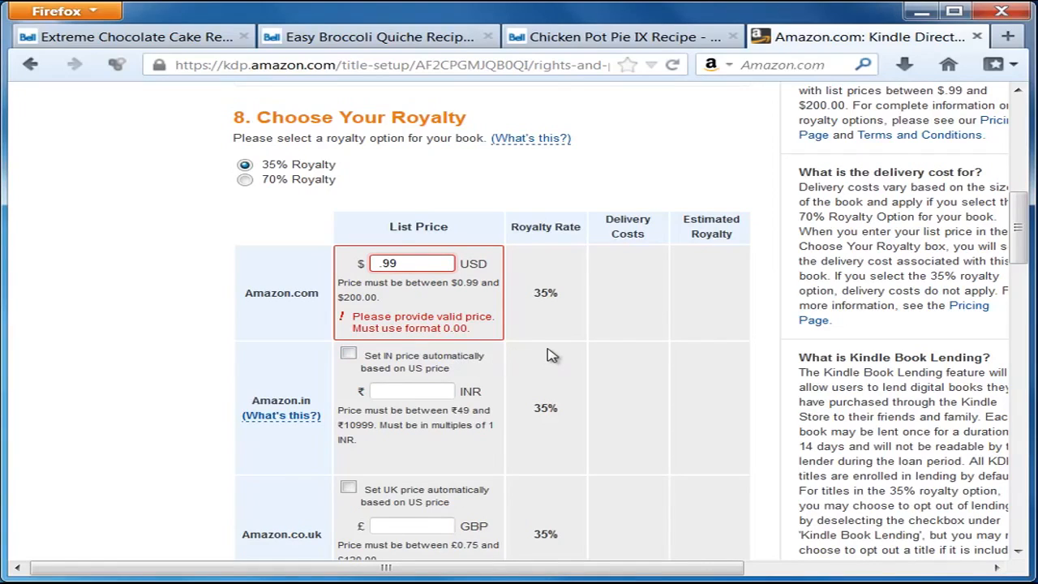
{"action": "type", "text": "0"}
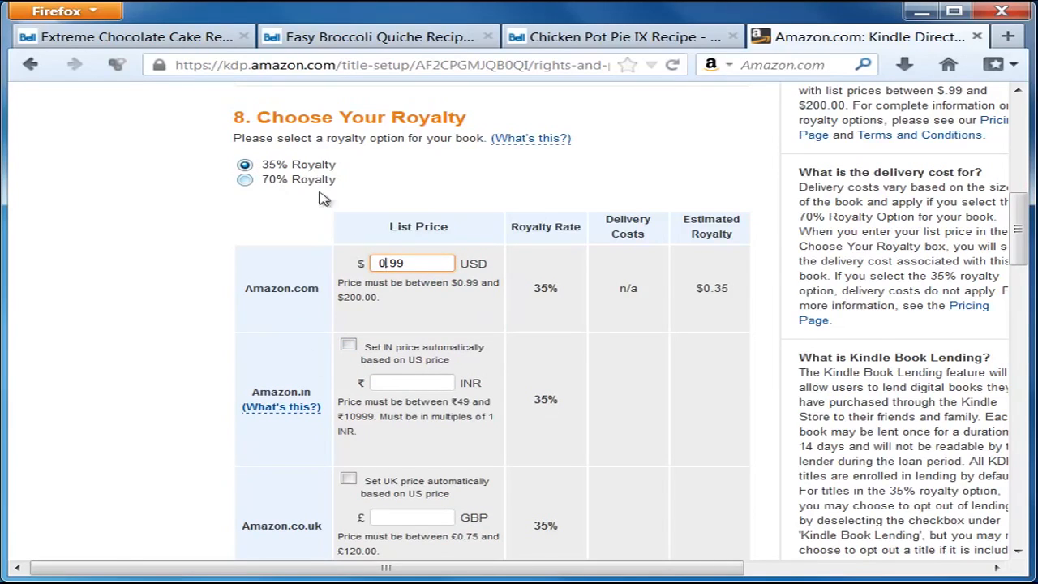
{"action": "left_click_drag", "start_coordinate": [424, 264], "coordinate": [339, 258]}
{"action": "left_click", "coordinate": [283, 267]}
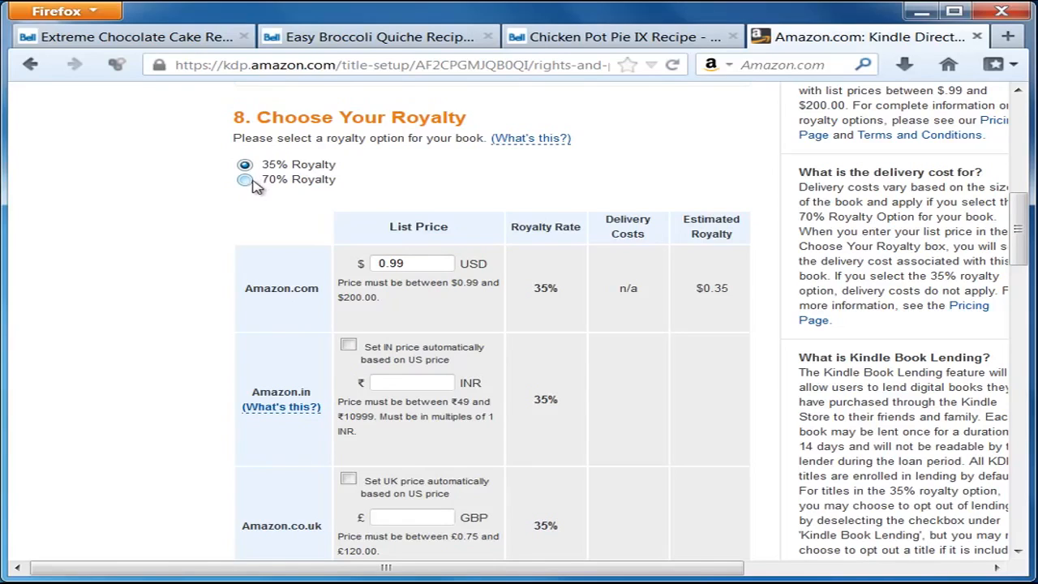
{"action": "left_click_drag", "start_coordinate": [418, 263], "coordinate": [336, 259]}
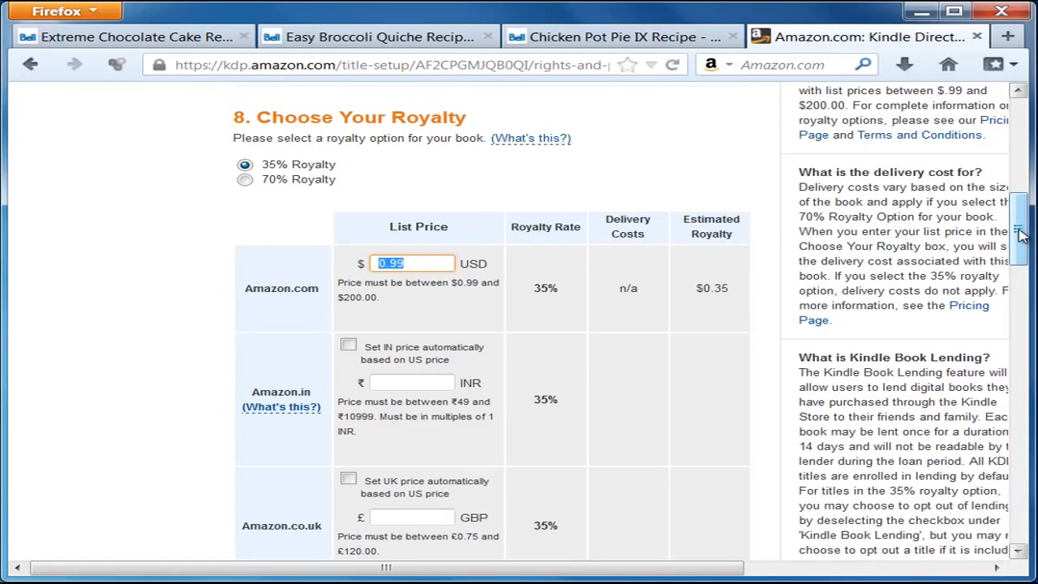
{"action": "left_click_drag", "start_coordinate": [1020, 234], "coordinate": [1020, 248]}
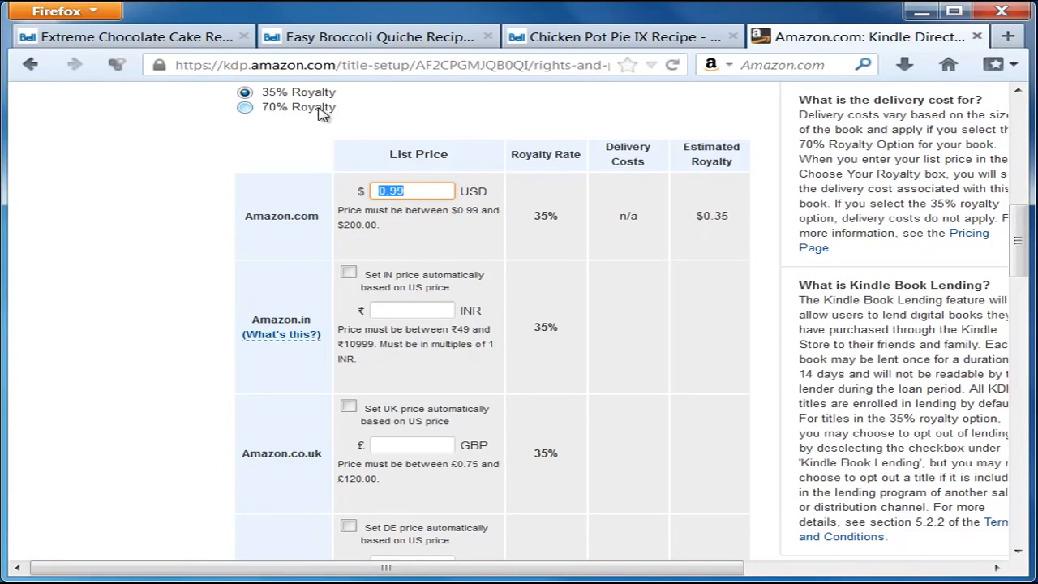
Step: Have the India, UK, Germany, France and Spain prices set automatically from the US price
{"action": "left_click", "coordinate": [248, 335]}
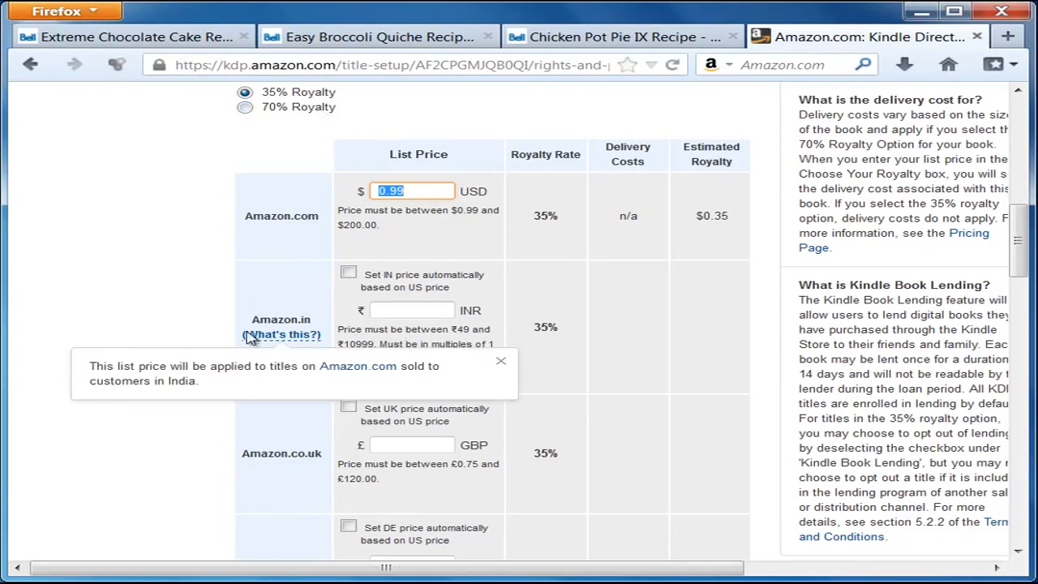
{"action": "left_click", "coordinate": [348, 274]}
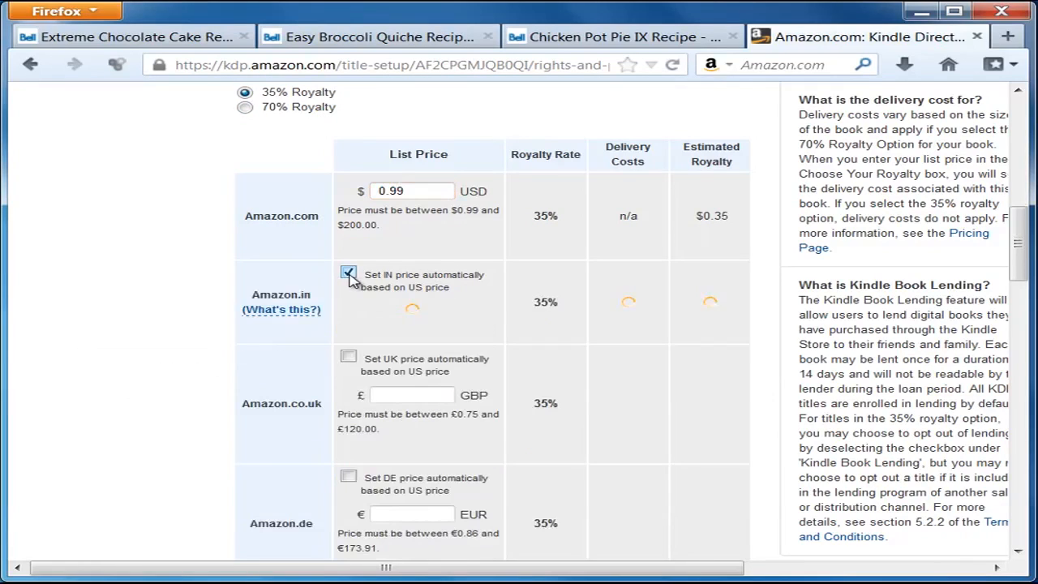
{"action": "left_click", "coordinate": [349, 357]}
{"action": "left_click", "coordinate": [348, 441]}
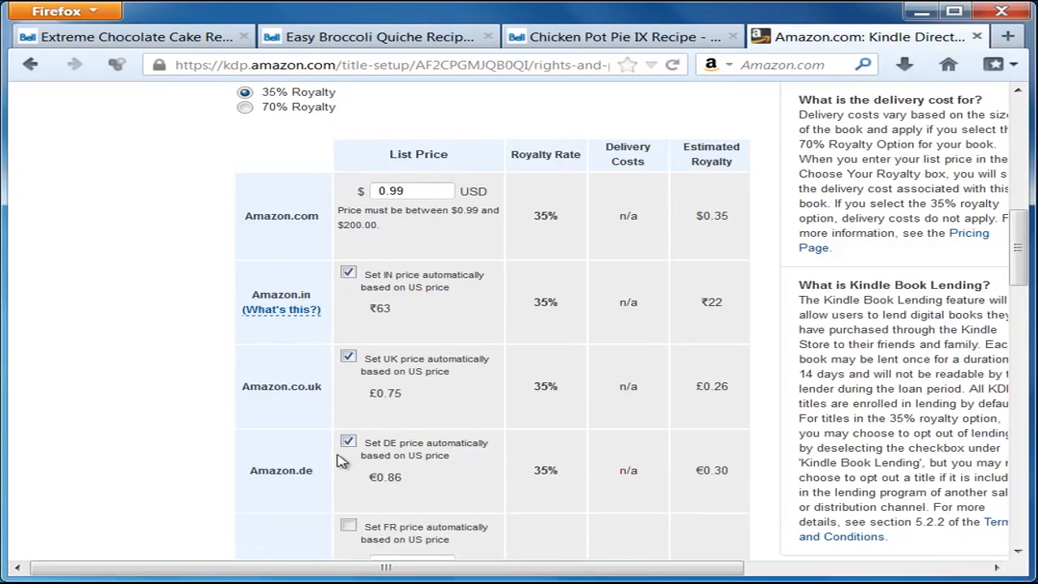
{"action": "scroll", "coordinate": [347, 438], "scroll_direction": "down", "scroll_amount": 4}
{"action": "left_click", "coordinate": [348, 348]}
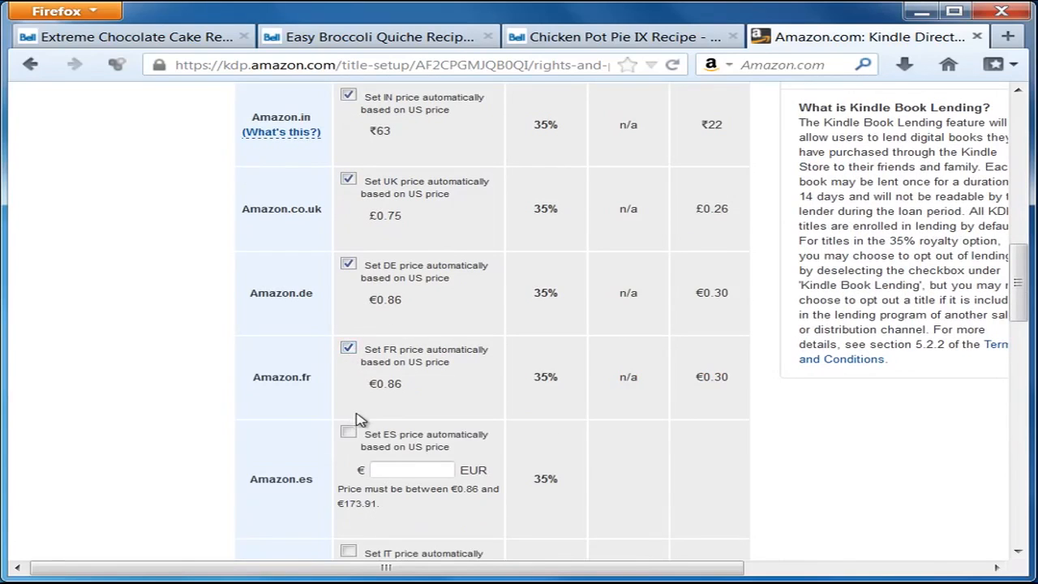
{"action": "left_click", "coordinate": [347, 431]}
Step: Have the Italy, Japan, Brazil and Canada prices set automatically from the US price
{"action": "scroll", "coordinate": [353, 430], "scroll_direction": "down", "scroll_amount": 3}
{"action": "left_click", "coordinate": [348, 252]}
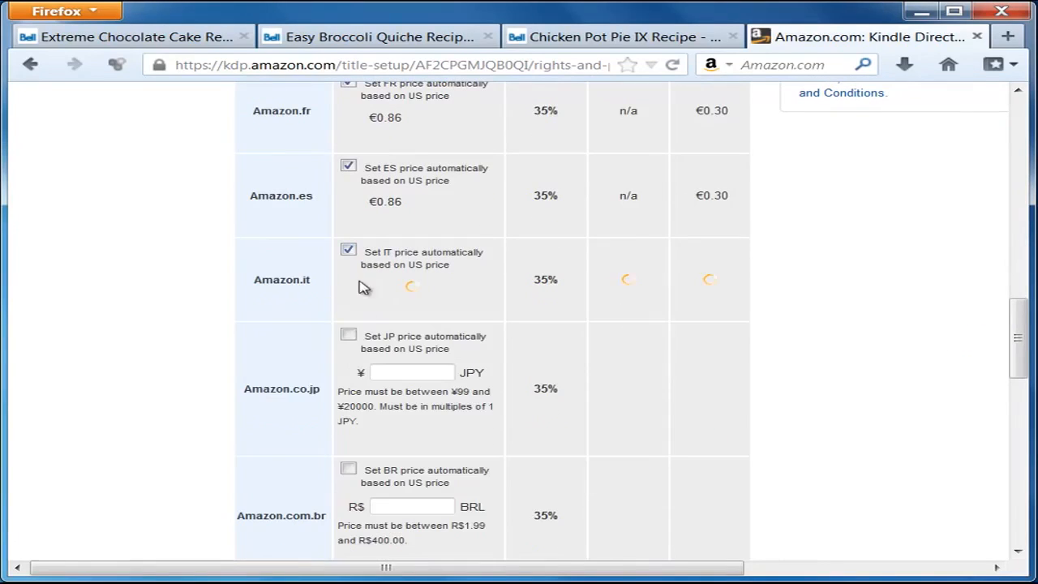
{"action": "left_click", "coordinate": [347, 335]}
{"action": "left_click", "coordinate": [348, 419]}
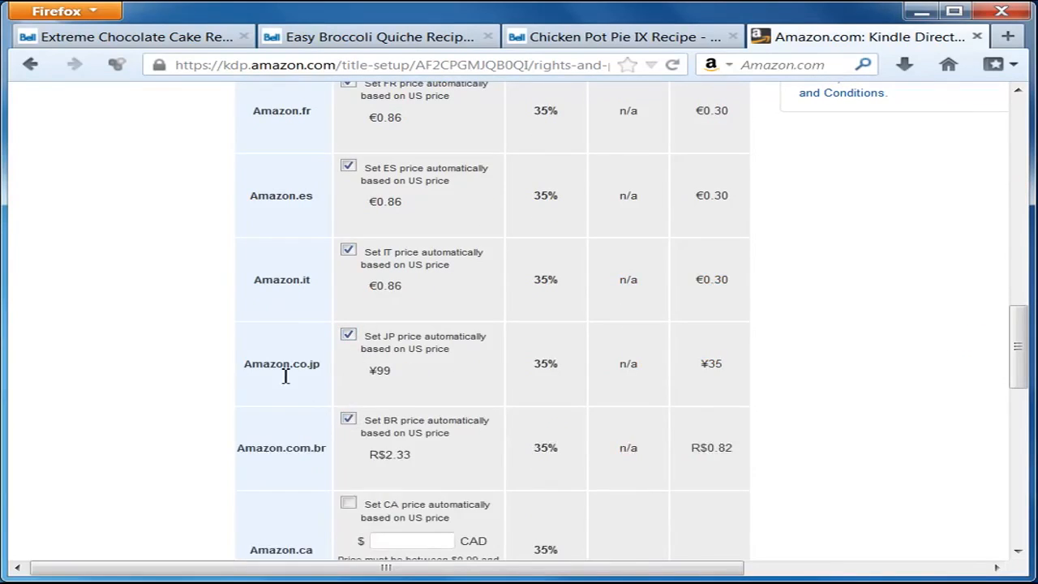
{"action": "scroll", "coordinate": [324, 377], "scroll_direction": "down", "scroll_amount": 3}
{"action": "left_click", "coordinate": [348, 237]}
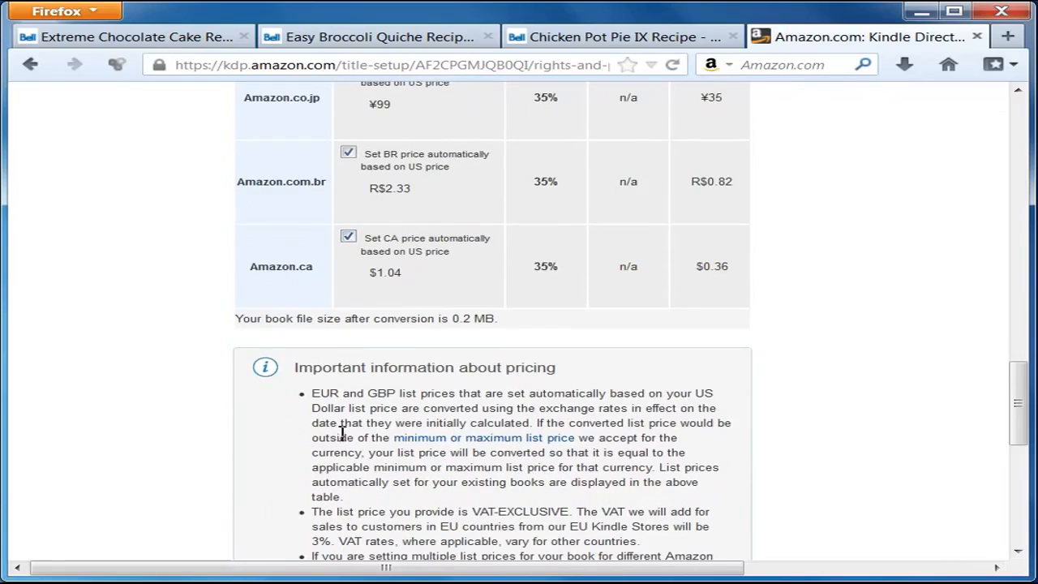
{"action": "left_click_drag", "start_coordinate": [1019, 397], "coordinate": [1018, 264]}
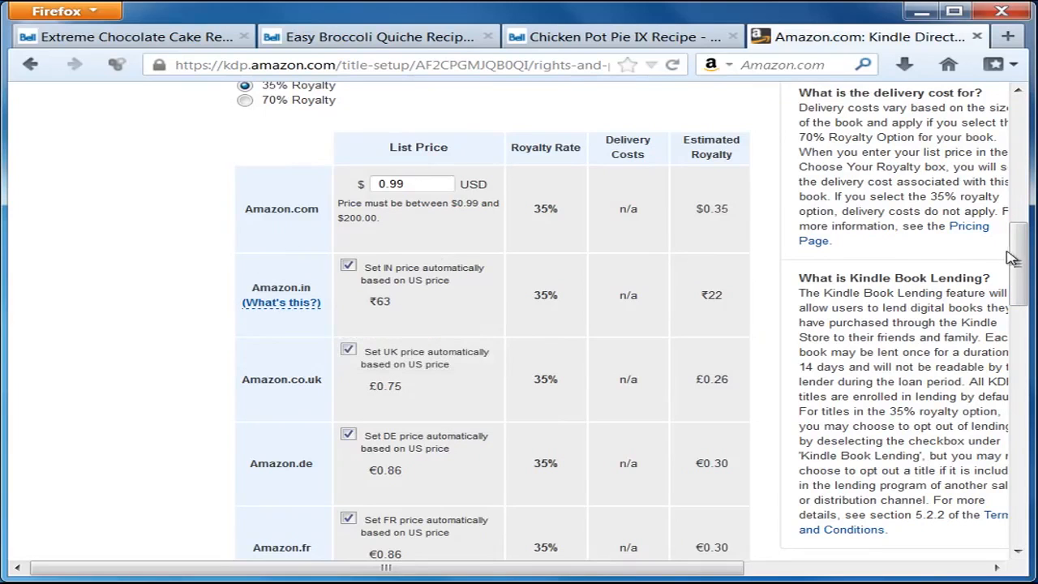
{"action": "left_click_drag", "start_coordinate": [1031, 260], "coordinate": [1027, 490]}
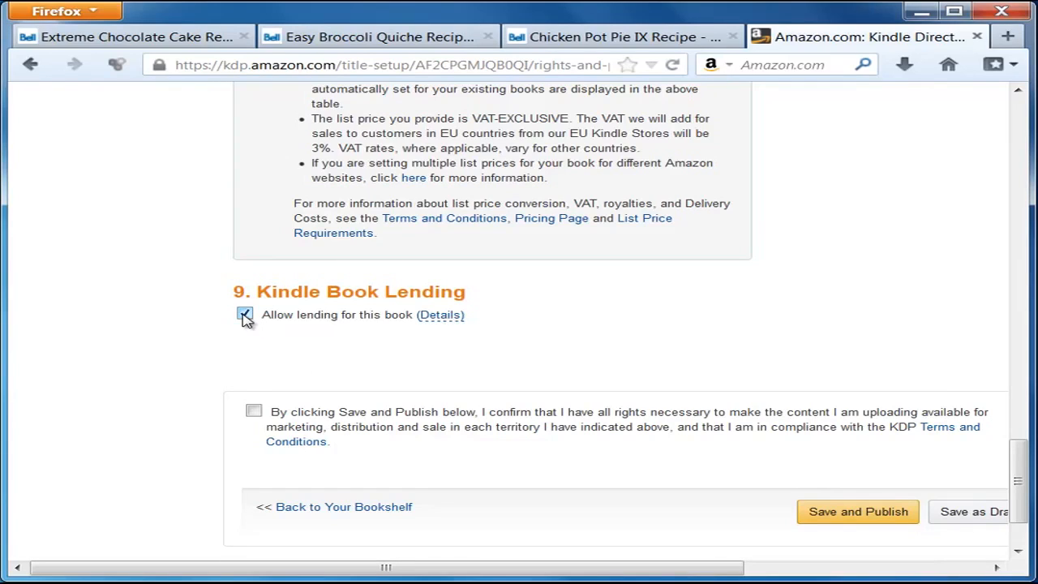
Step: Untick 'Allow lending for this book', check its lending details, and tick the rights confirmation
{"action": "left_click", "coordinate": [245, 316]}
{"action": "left_click", "coordinate": [440, 314]}
{"action": "mouse_move", "coordinate": [444, 320]}
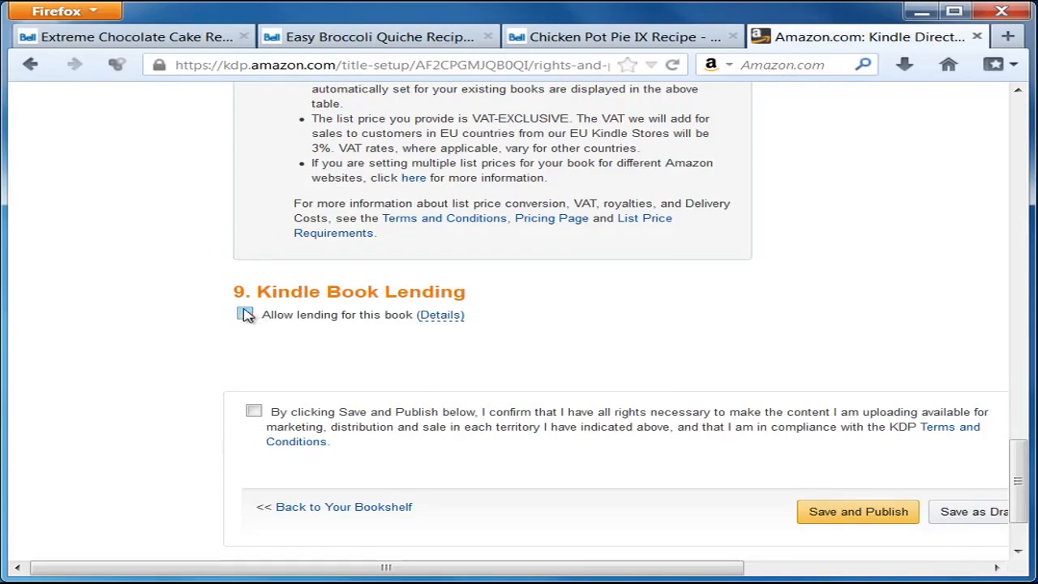
{"action": "scroll", "coordinate": [735, 336], "scroll_direction": "down", "scroll_amount": 2}
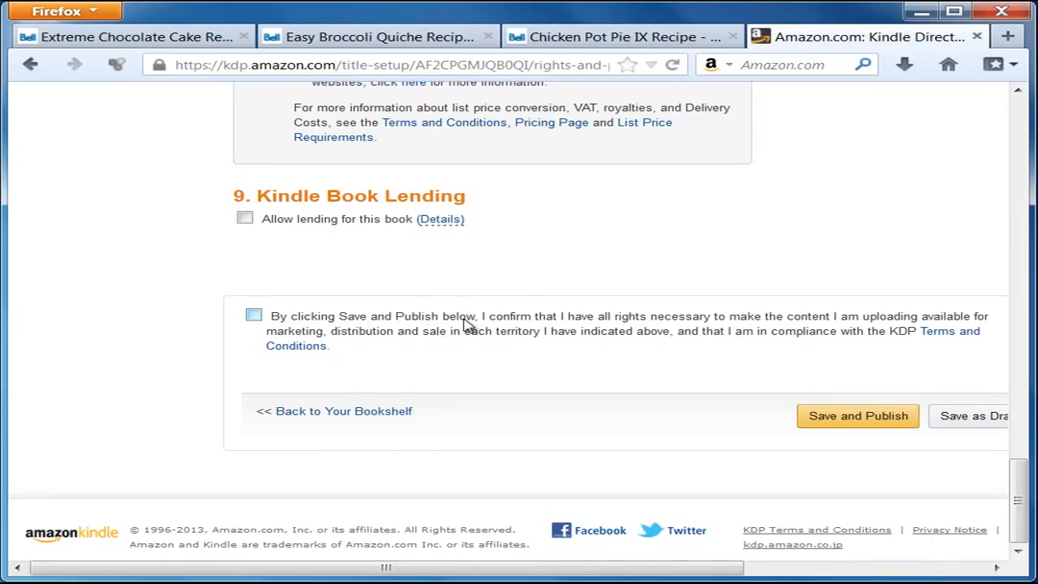
{"action": "left_click", "coordinate": [254, 316]}
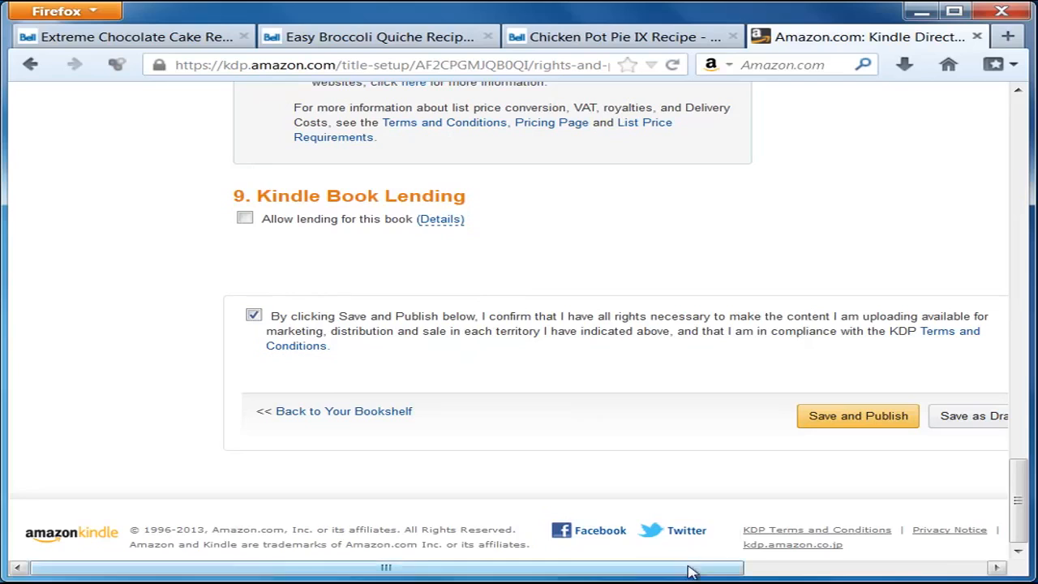
Step: Save and publish the book, bringing up the In Review publishing notice
{"action": "left_click_drag", "start_coordinate": [688, 567], "coordinate": [798, 574]}
{"action": "left_click", "coordinate": [744, 419]}
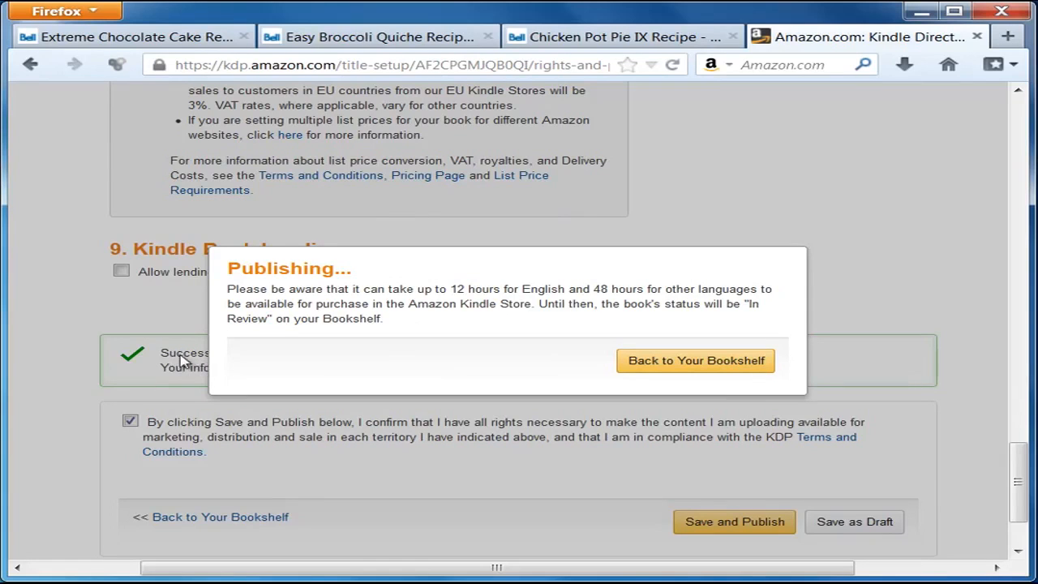
Step: Go back to the Bookshelf and confirm the recipe book shows In Review at $0.99 with KDP Select
{"action": "left_click", "coordinate": [672, 367]}
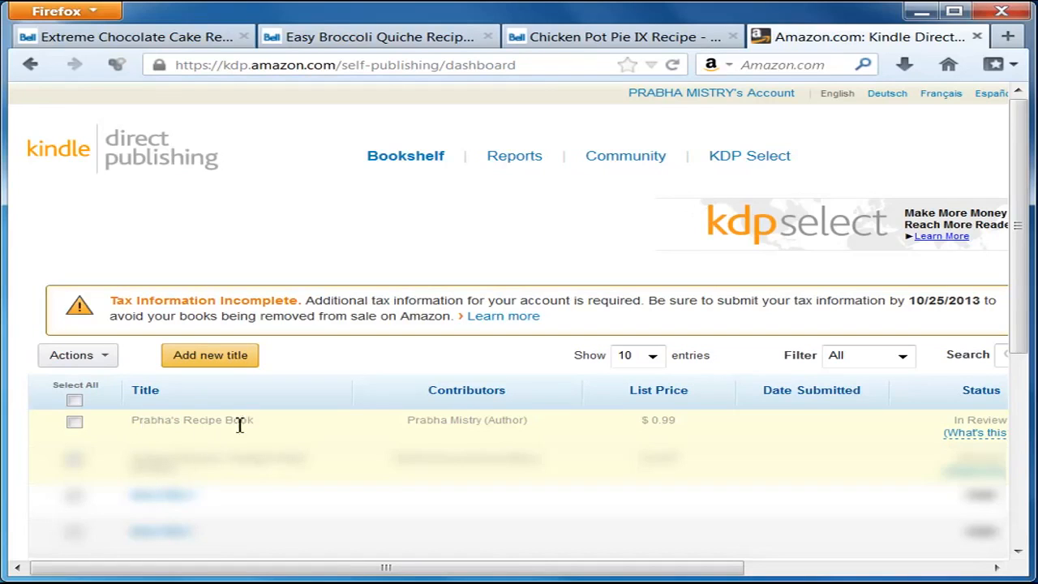
{"action": "left_click_drag", "start_coordinate": [486, 567], "coordinate": [728, 568]}
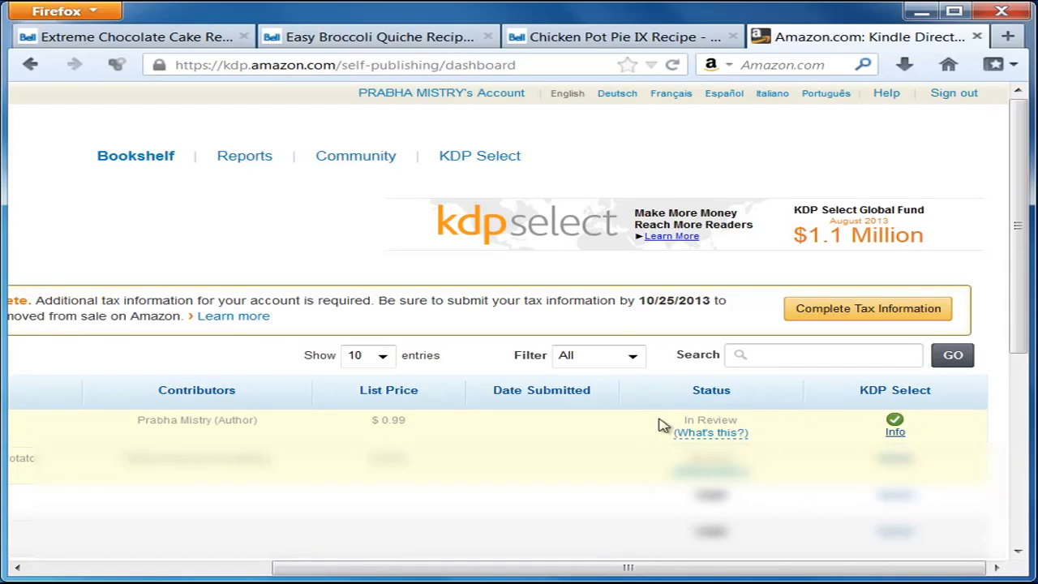
{"action": "left_click_drag", "start_coordinate": [628, 568], "coordinate": [386, 572]}
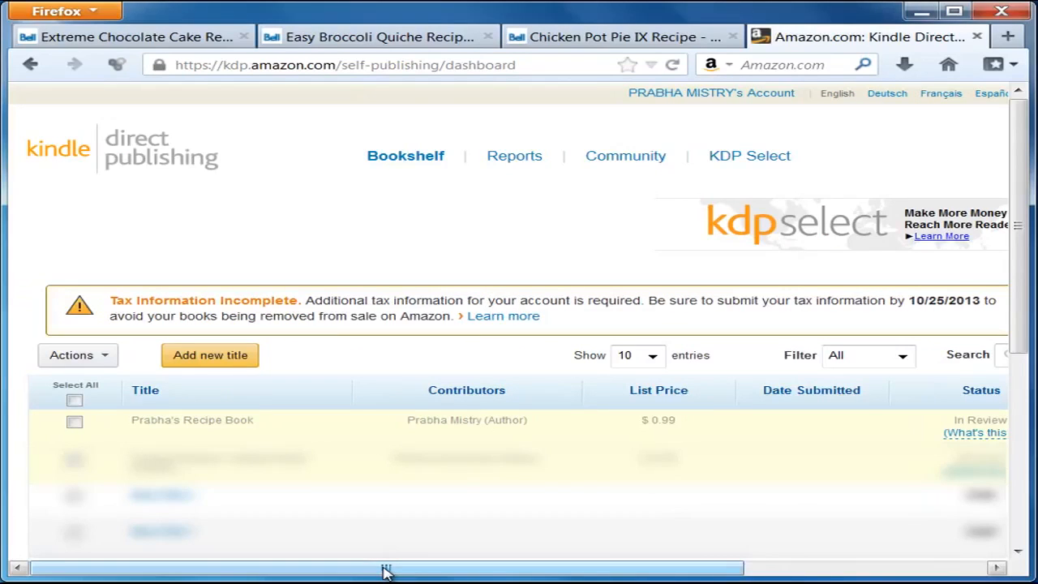